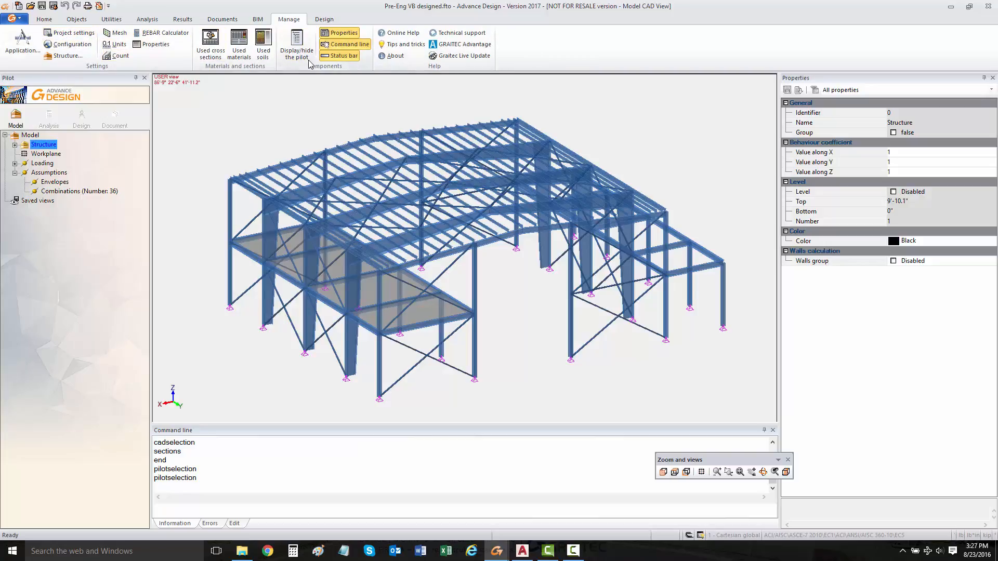
Inspect the properties of an end beam in the extension and of a rigid point support at a column base
left_click(44, 19)
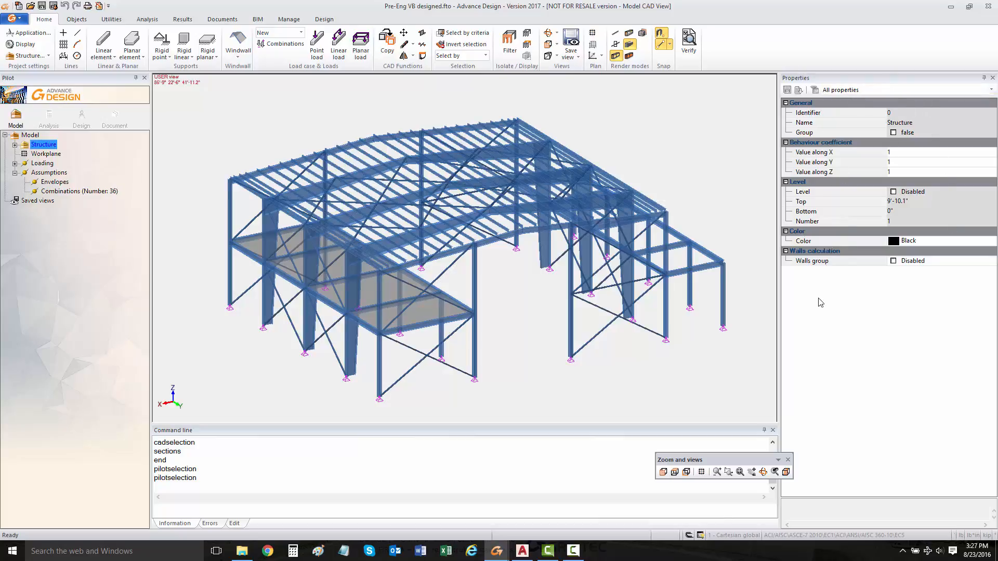
middle_click_drag(634, 188, 582, 187)
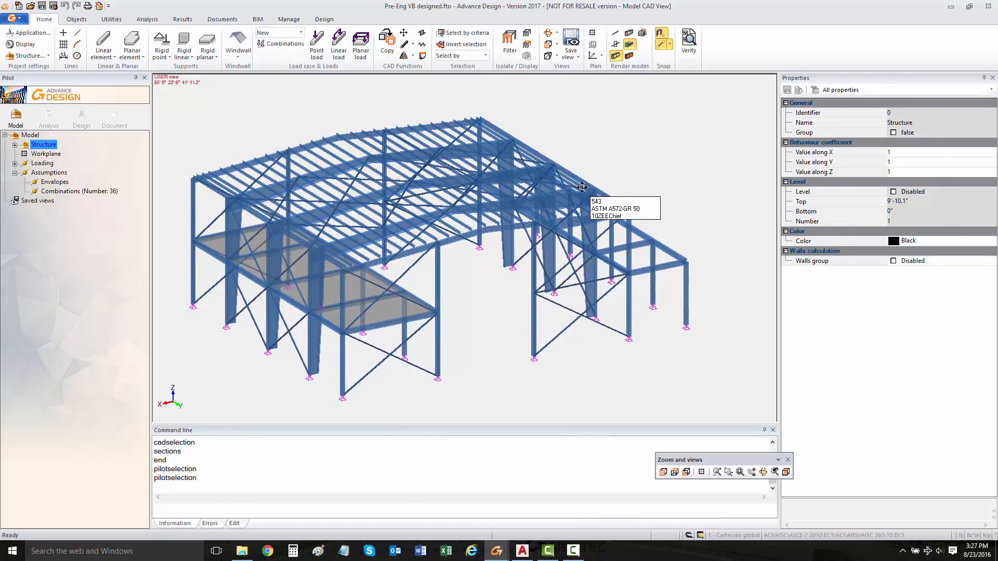
left_click(664, 268)
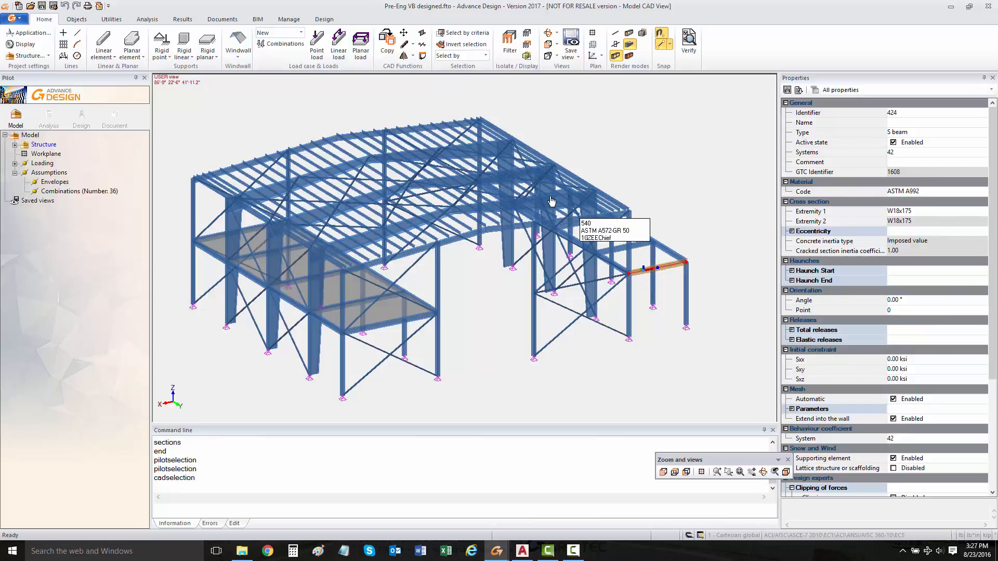
left_click(356, 403)
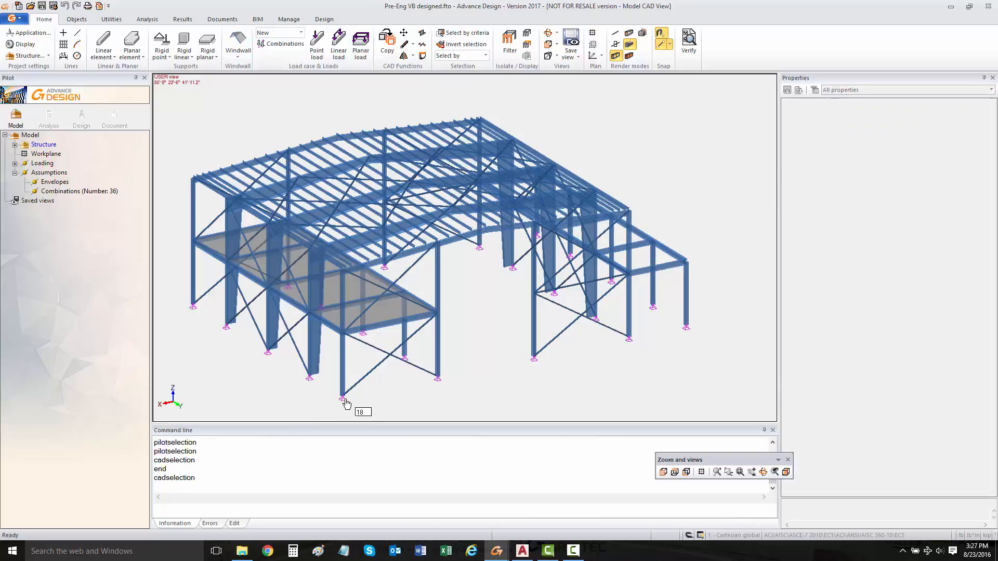
left_click(346, 401)
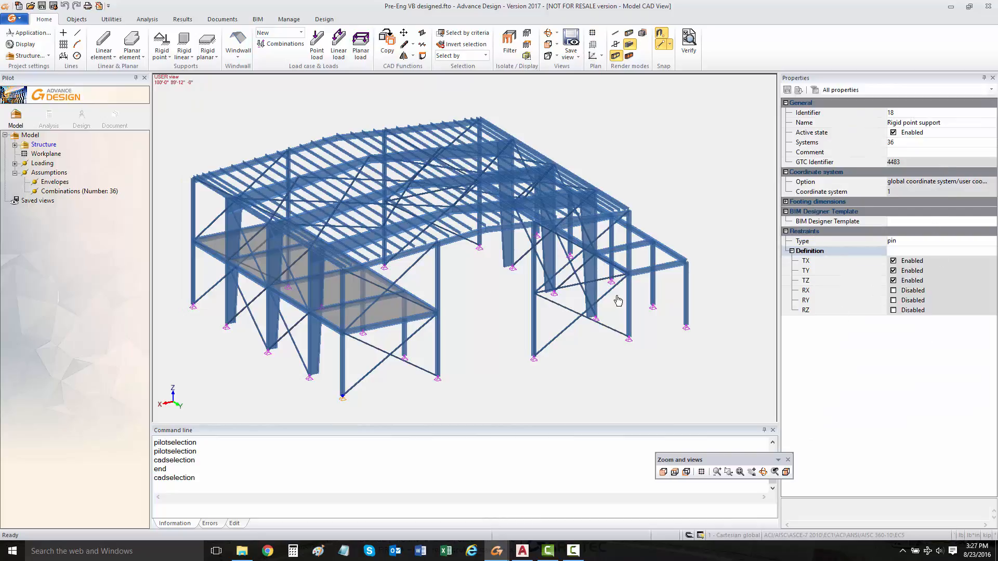
key("Escape")
Browse the structure's systems, including the contents of Supports and Purlins (roof)
left_click(15, 145)
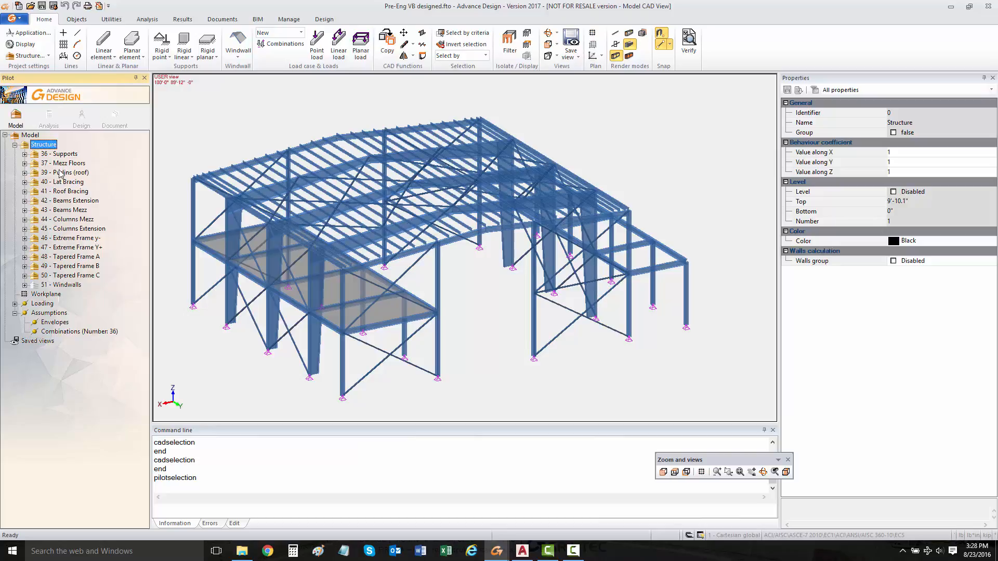
left_click(24, 154)
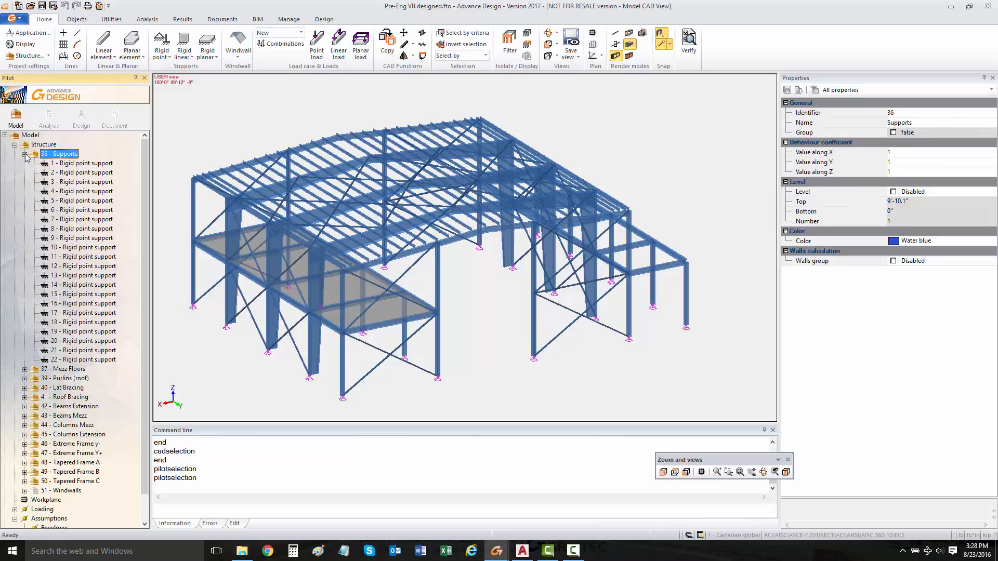
left_click(24, 154)
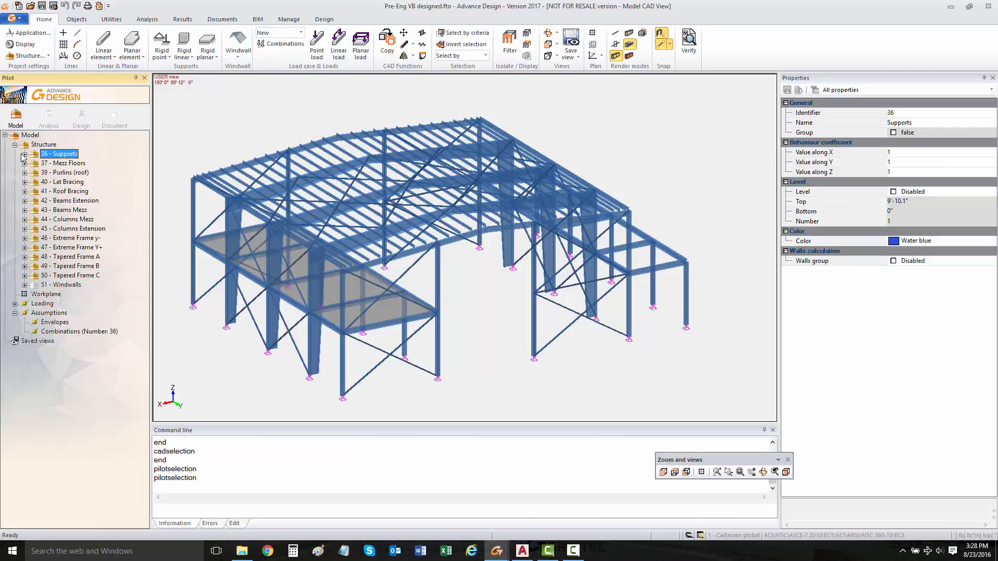
left_click(25, 173)
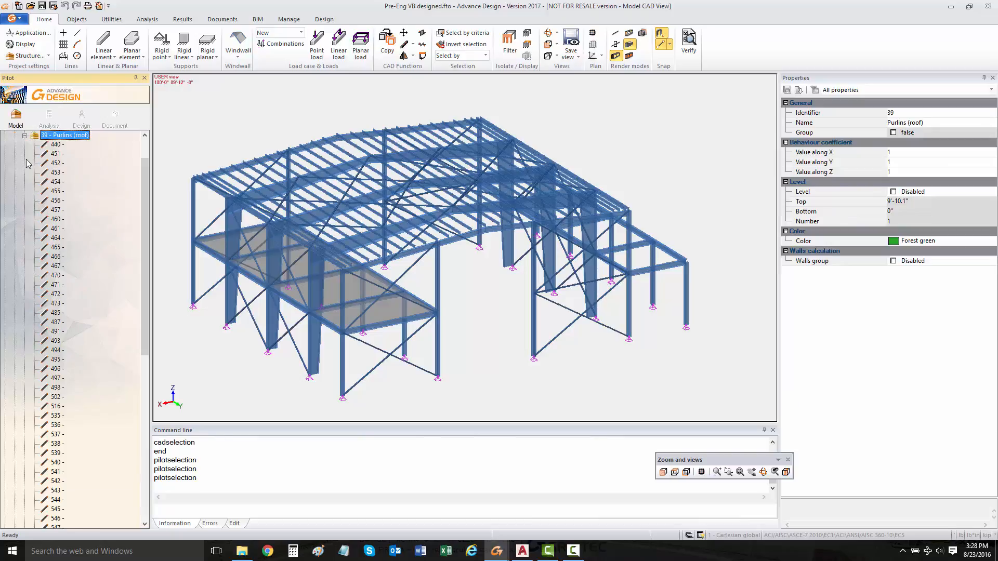
left_click(24, 136)
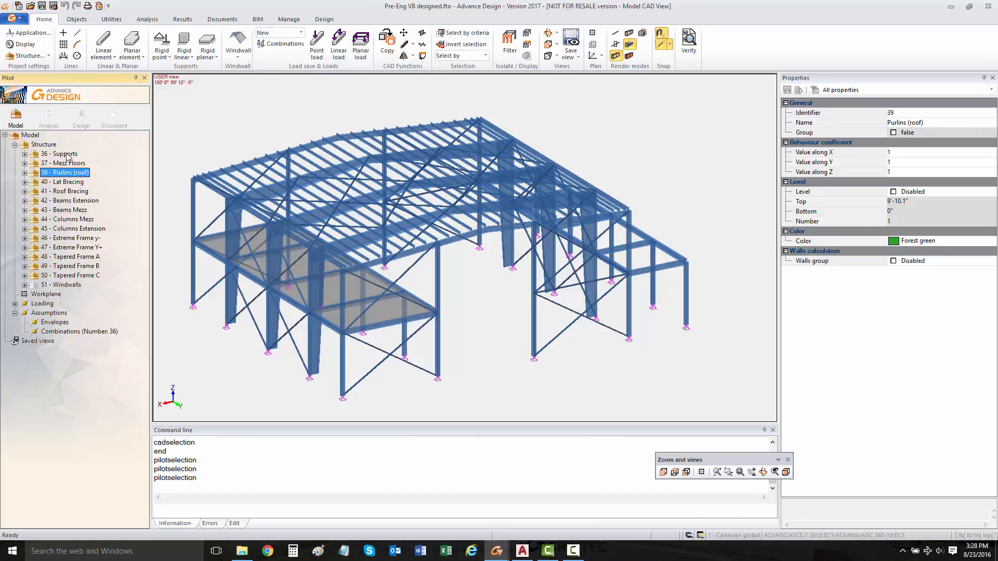
Hide the Purlins (roof) system and display it again
double_click(69, 173)
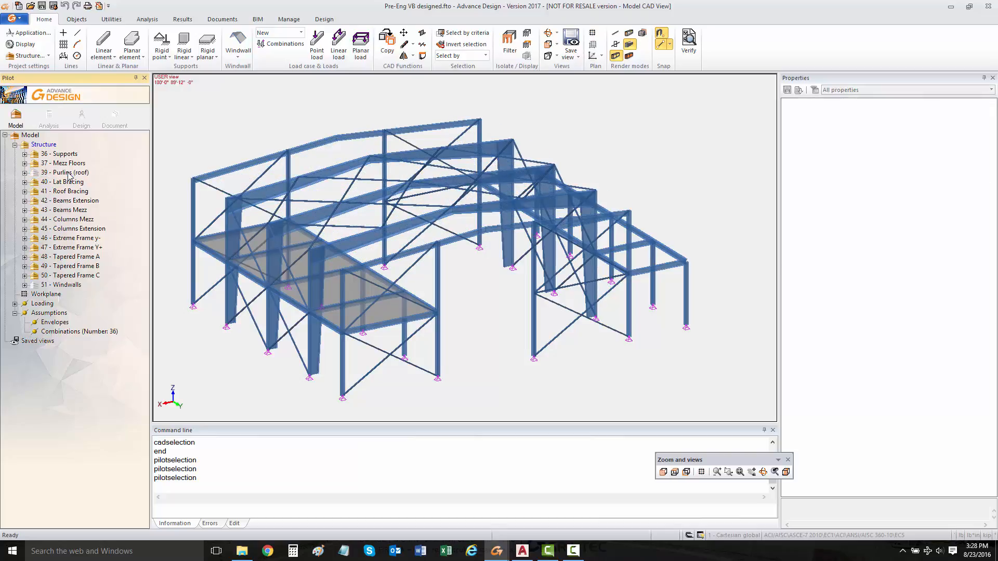
double_click(69, 173)
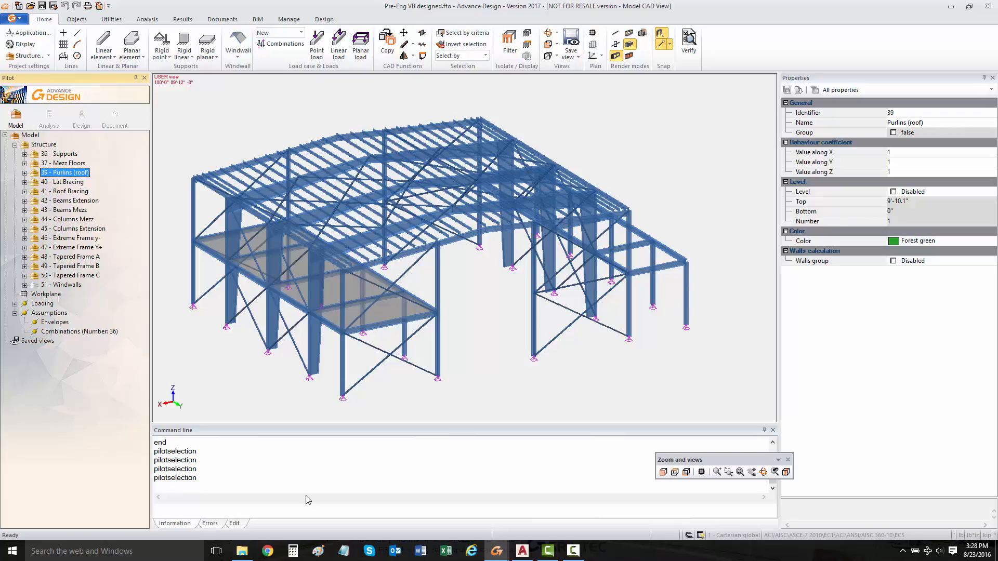
middle_click_drag(370, 240, 394, 245)
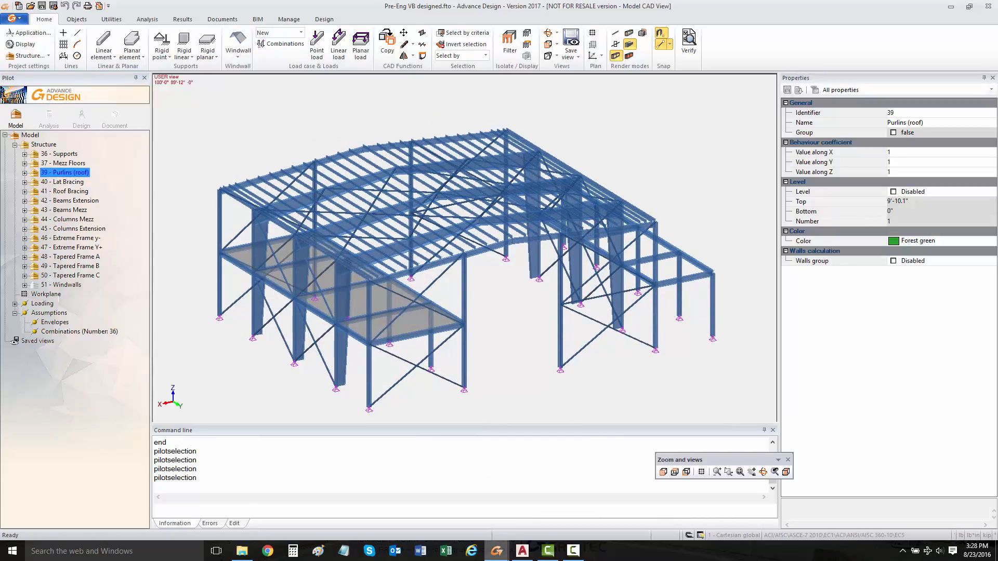
Switch to the Modeling step 1 model and list the systems under its Structure
mouse_move(497, 556)
left_click(567, 494)
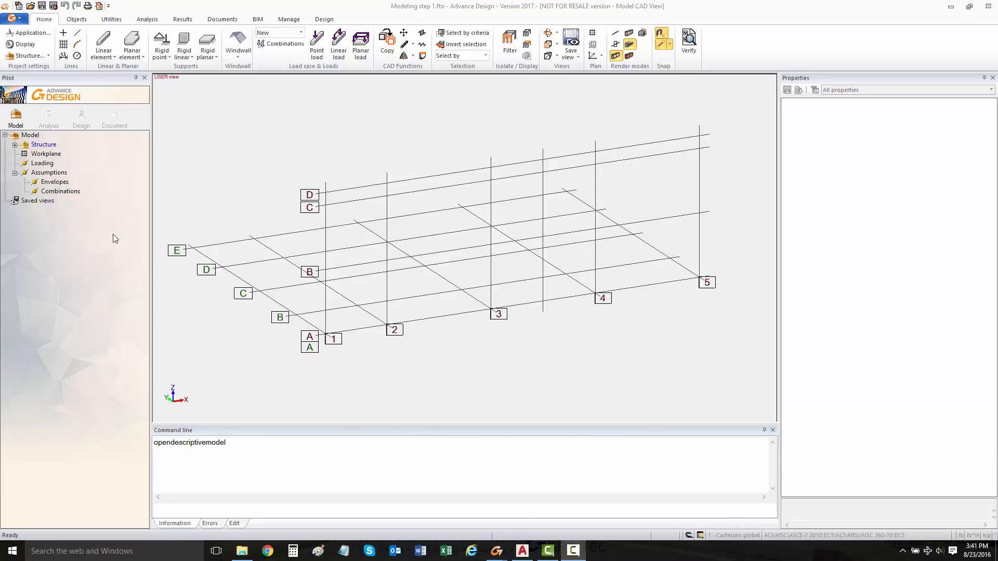
left_click(15, 145)
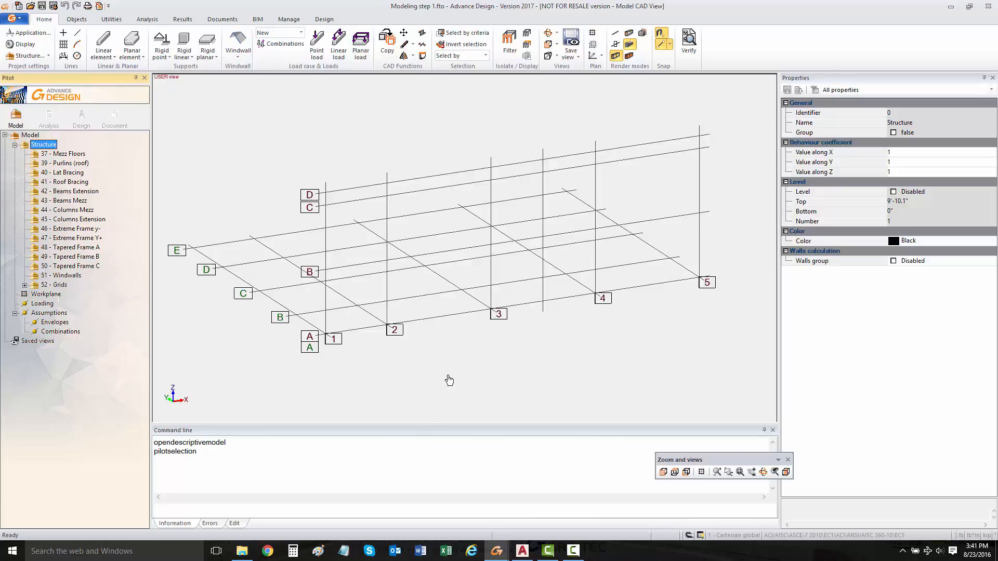
Examine the spacing definitions and text options of the vertical and horizontal grids in the Grids system
left_click(387, 213)
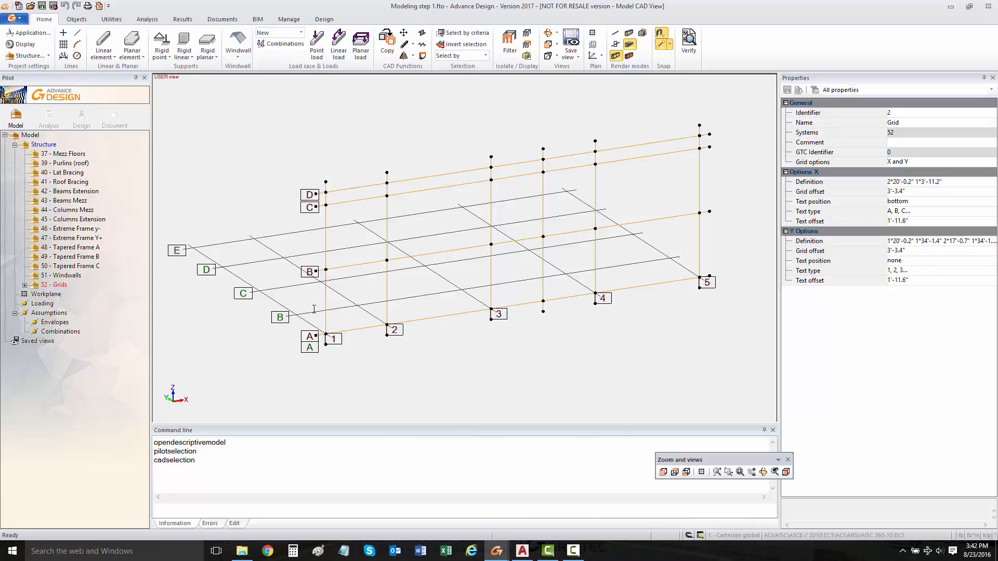
key("Escape")
left_click(308, 315)
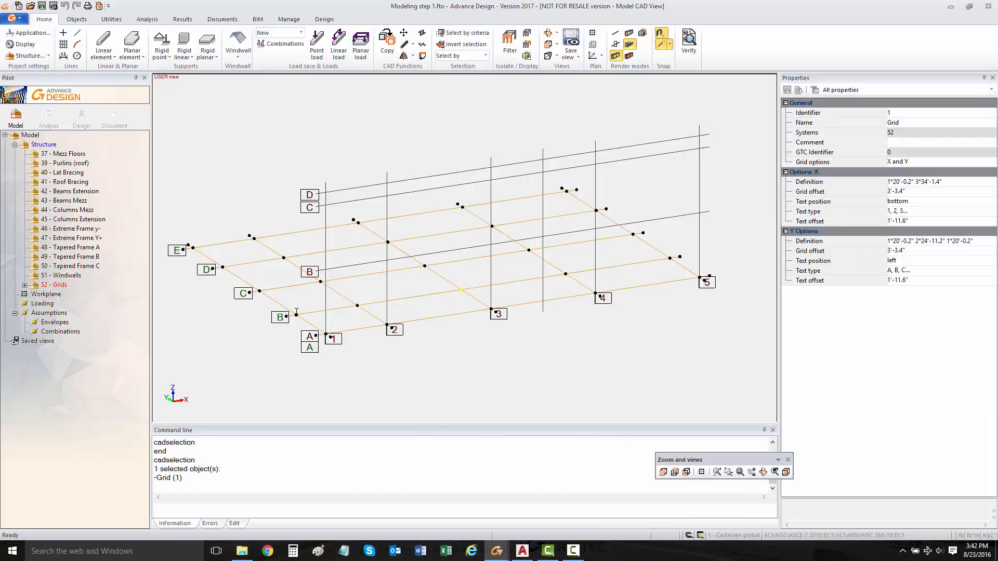
left_click(25, 286)
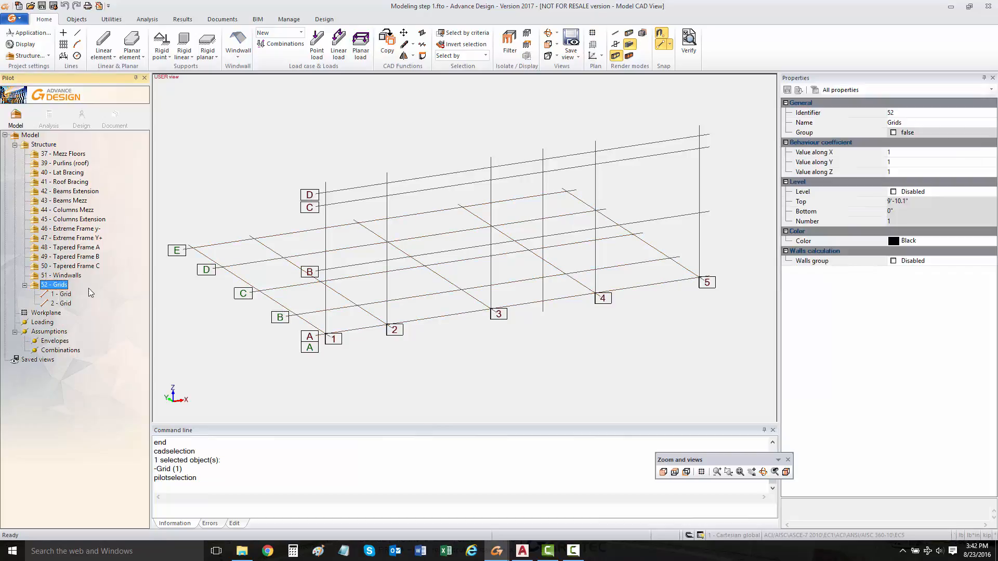
left_click(71, 303)
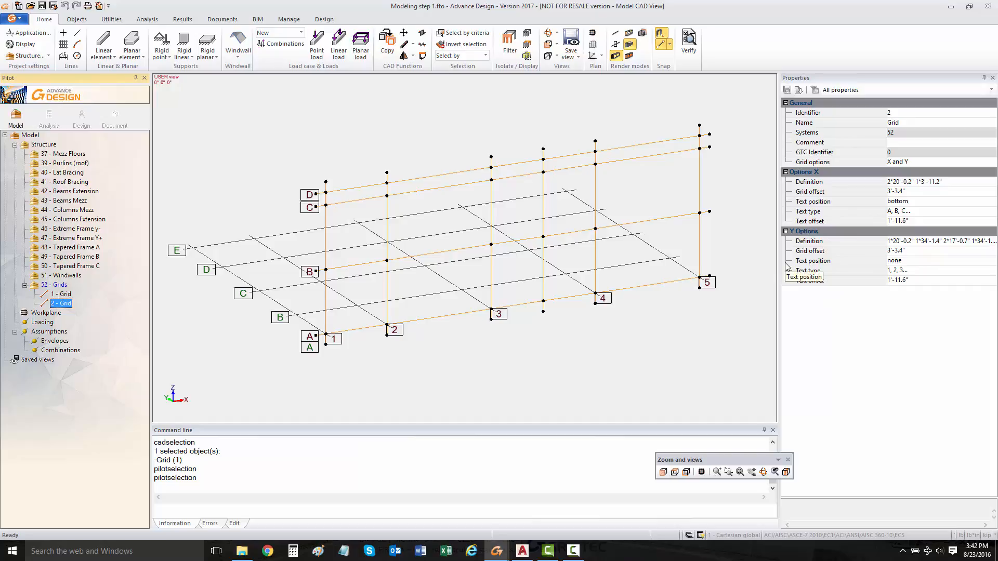
left_click(340, 313)
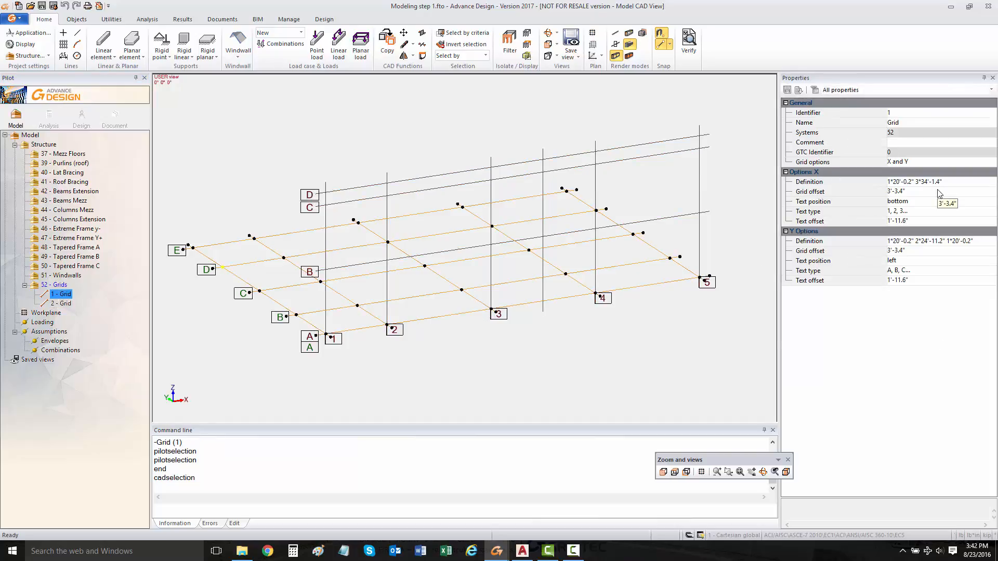
key("Escape")
middle_click_drag(457, 238, 461, 240)
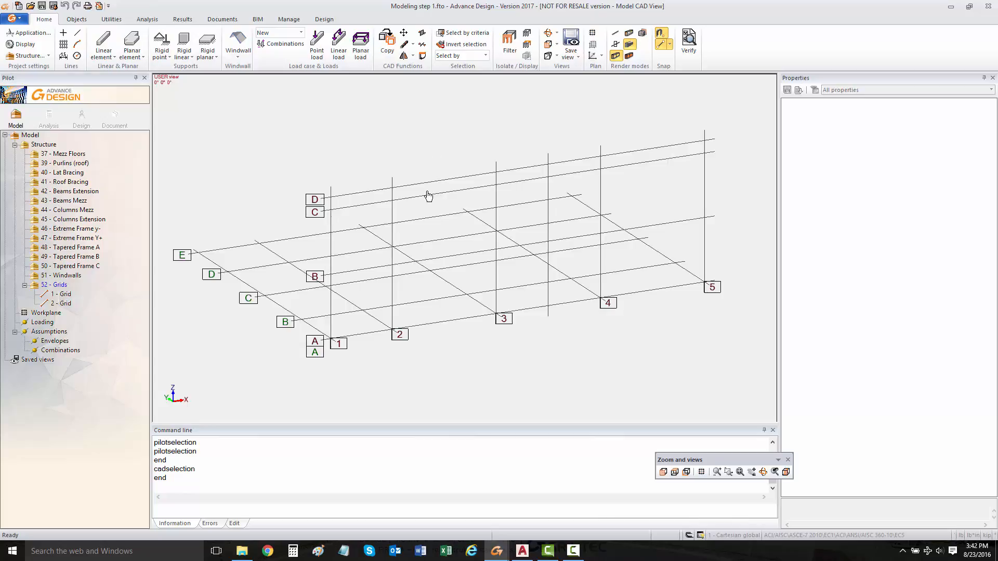
scroll(427, 195, "up", 1)
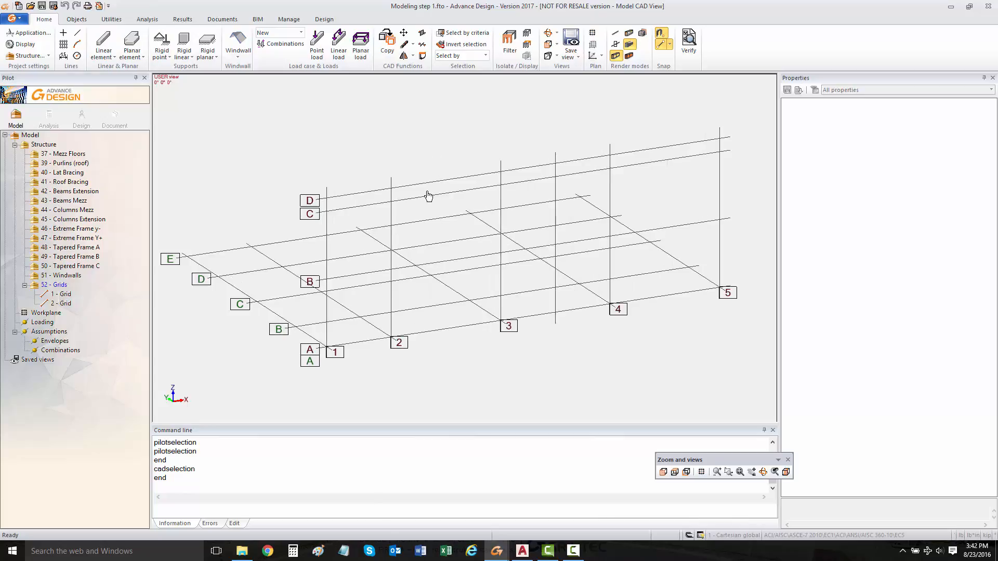
Review the material, cross section, release, mesh and steel design properties of a new linear element
left_click(108, 42)
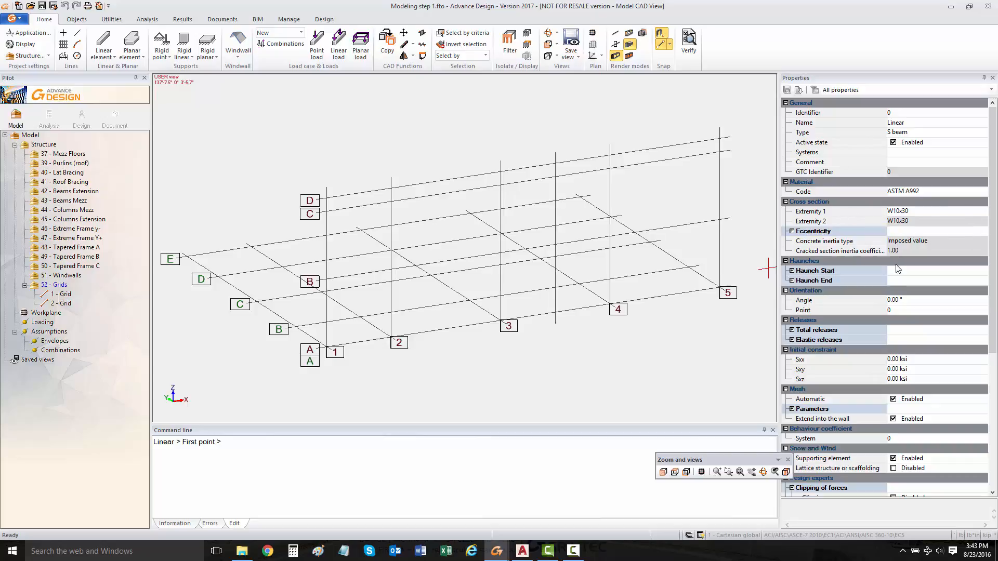
scroll(884, 280, "down", 2)
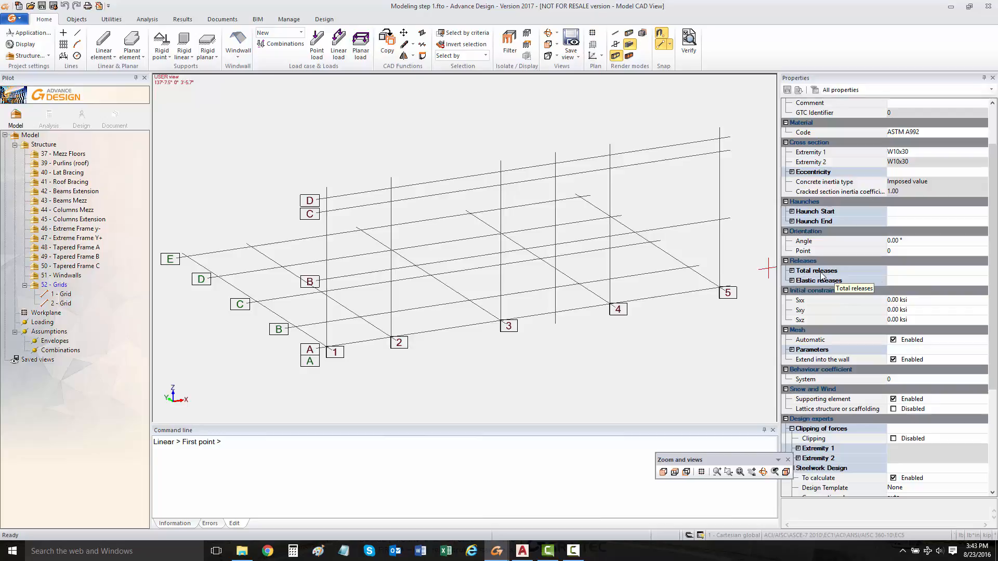
scroll(820, 274, "down", 3)
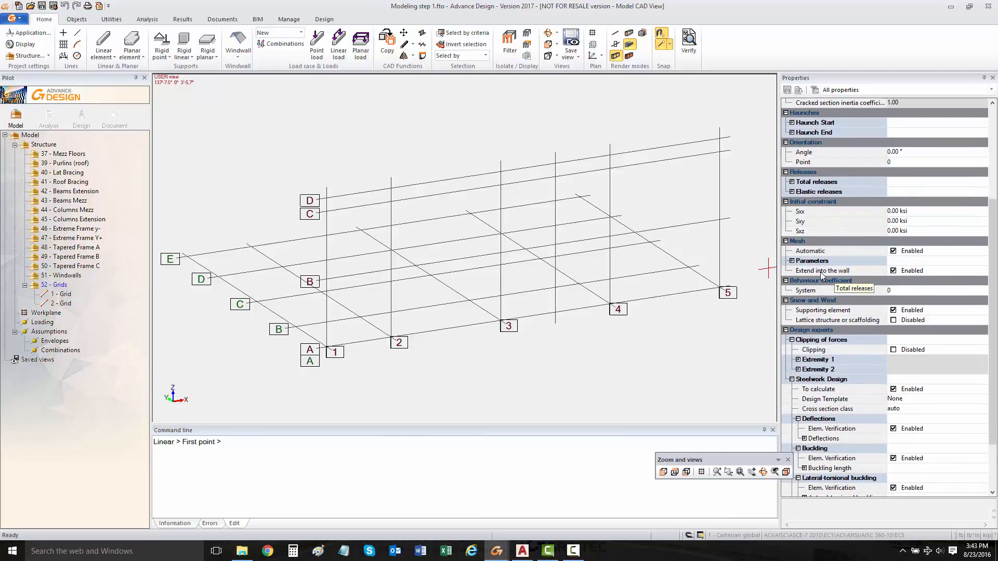
scroll(821, 275, "down", 1)
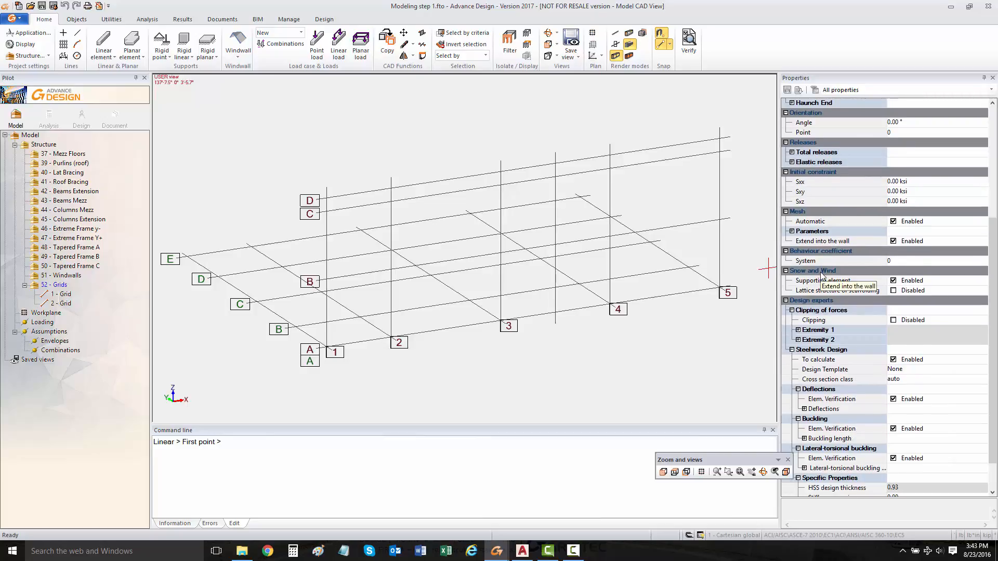
scroll(821, 276, "down", 2)
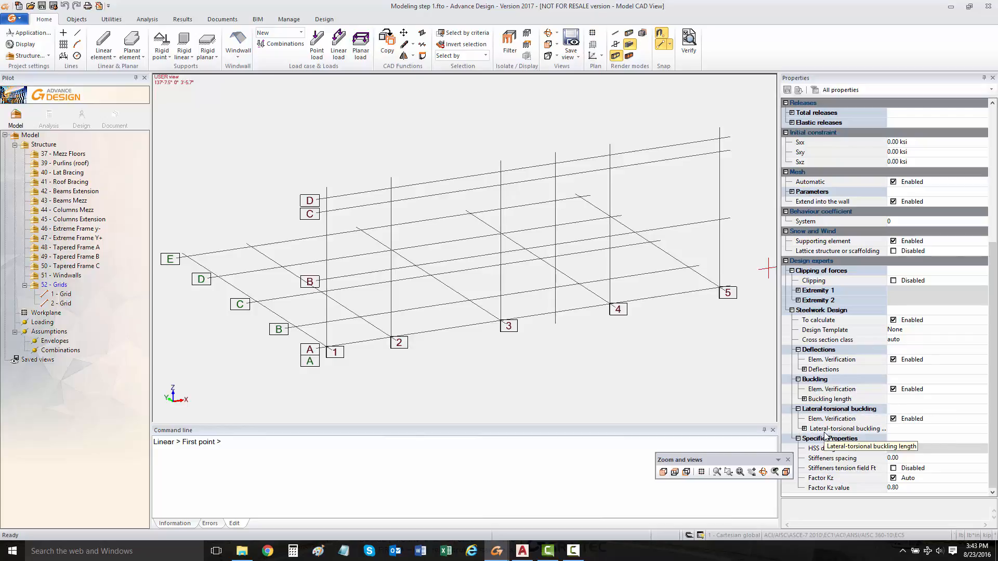
scroll(898, 227, "up", 4)
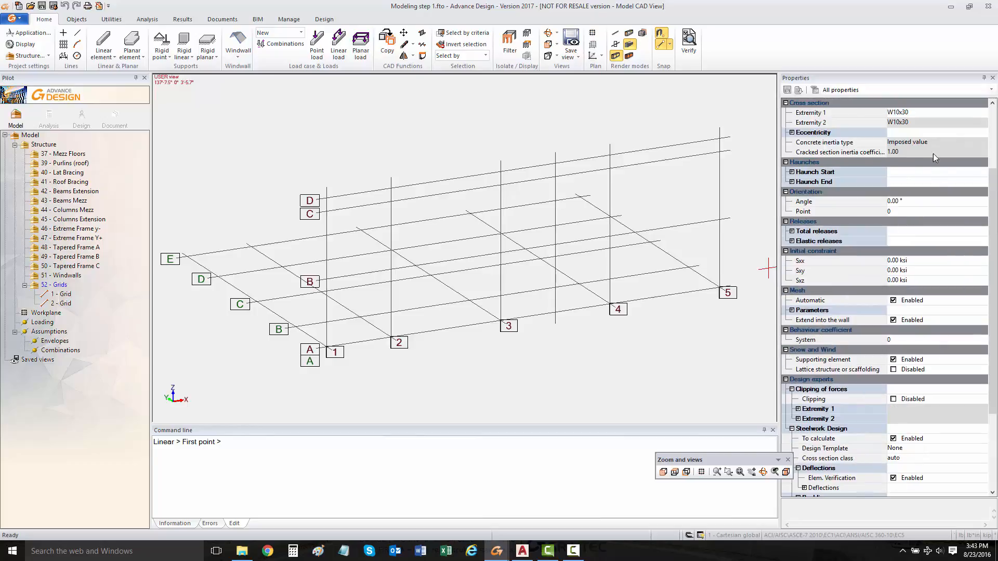
scroll(924, 185, "up", 3)
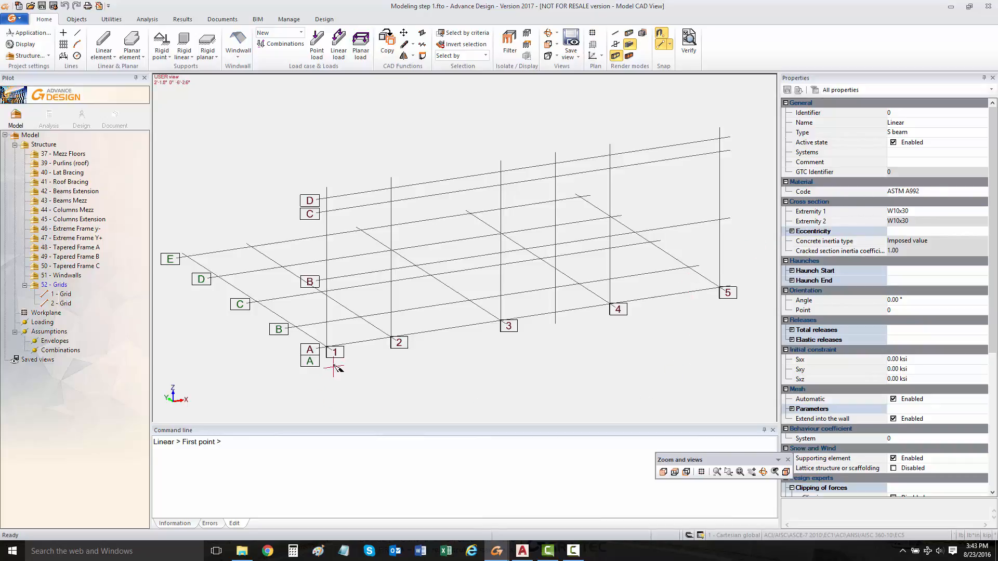
Draw W10x30 columns from base level A, up to level B on grid line 1 and level C on grid line 2
left_click(327, 346)
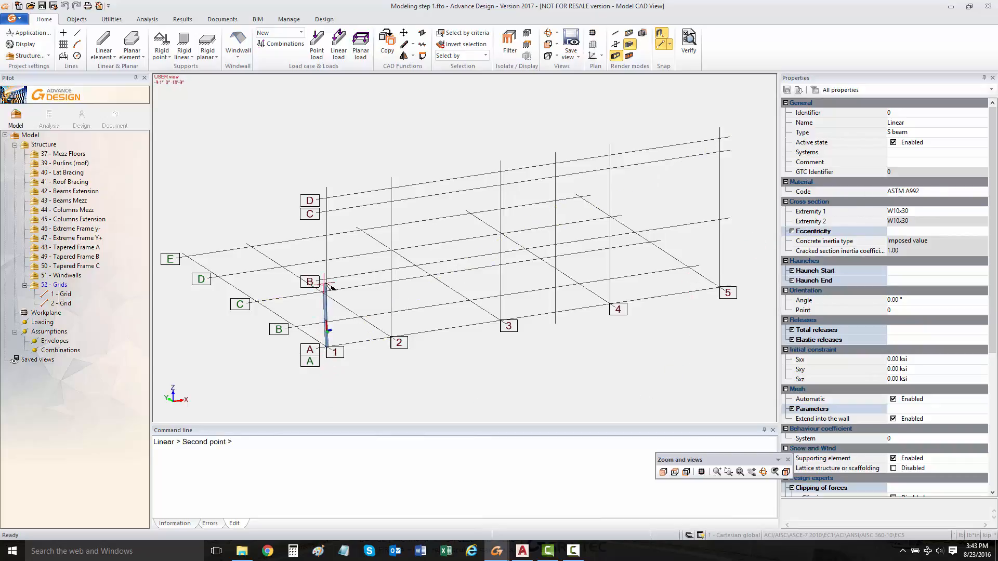
left_click(328, 279)
scroll(336, 294, "up", 5)
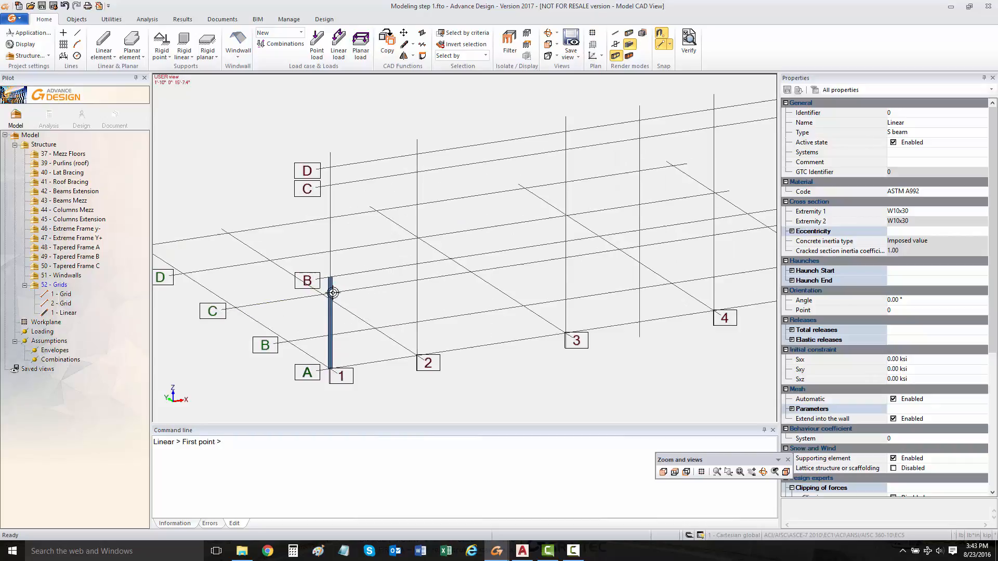
scroll(349, 307, "down", 5)
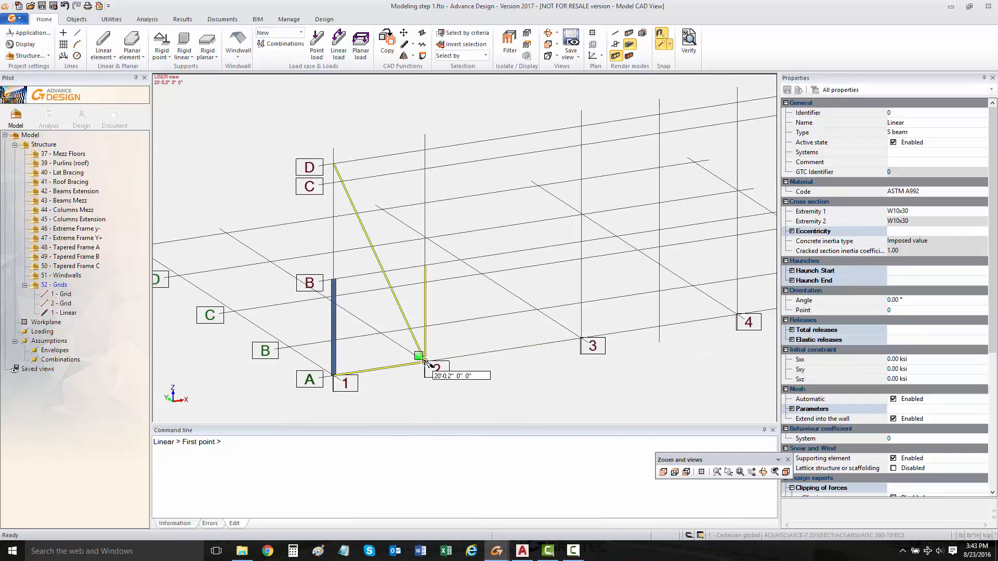
left_click(426, 169)
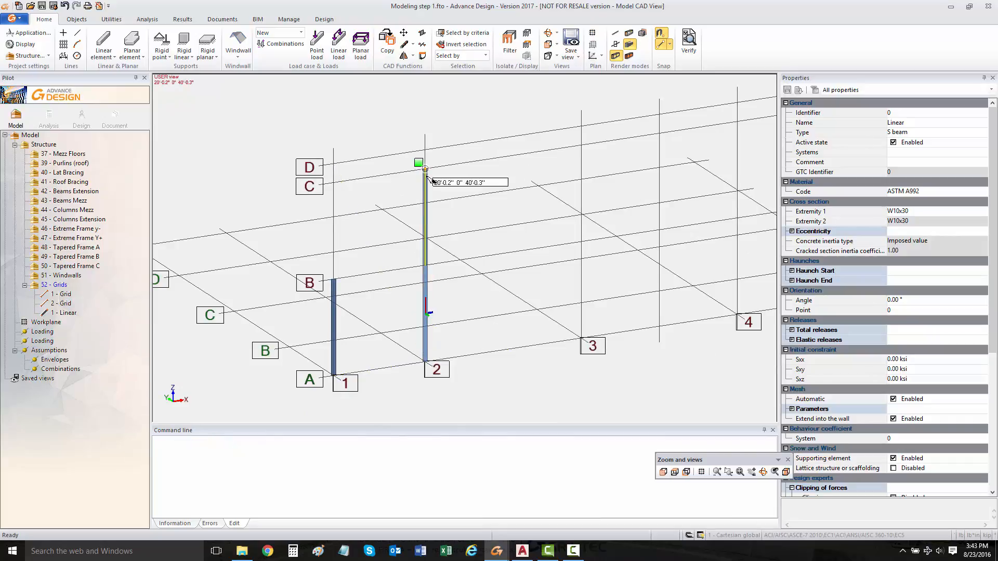
key("Escape")
key("Return")
Draw a W10x30 rafter from the top of the grid line 2 column to the ridge at level D, midway between grid lines 3 and 4
middle_click_drag(509, 250, 385, 273)
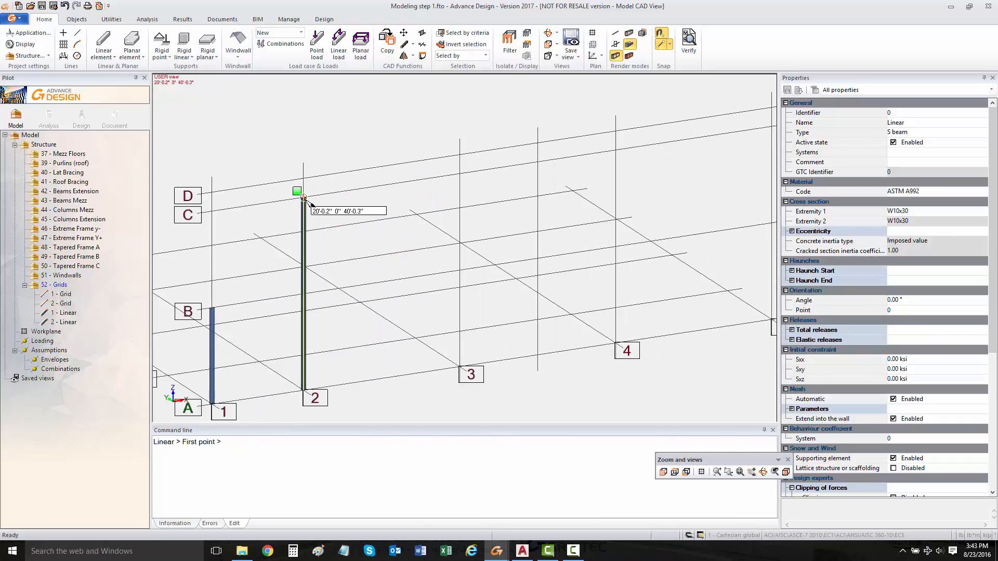
left_click(304, 197)
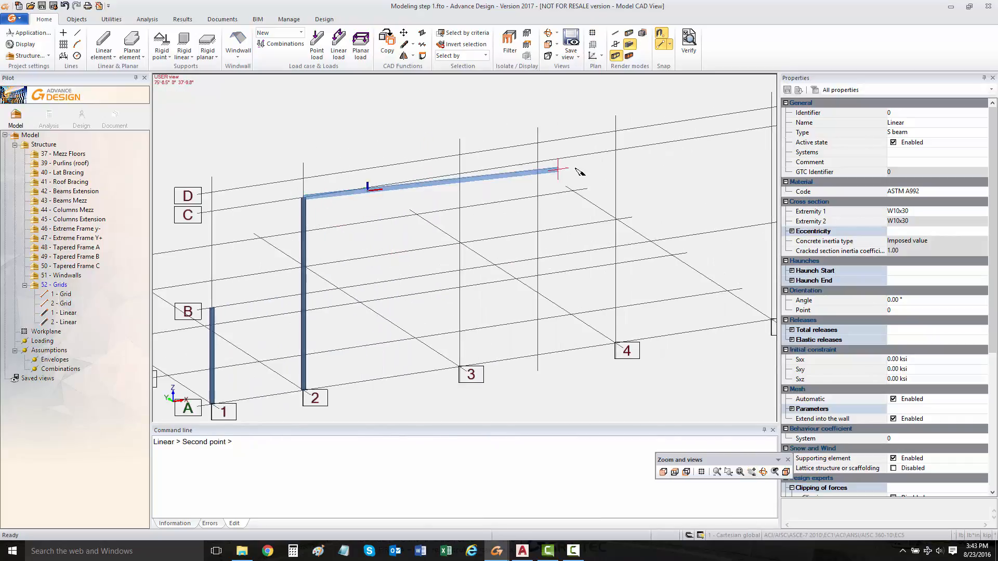
left_click(537, 143)
middle_click_drag(489, 189, 403, 239)
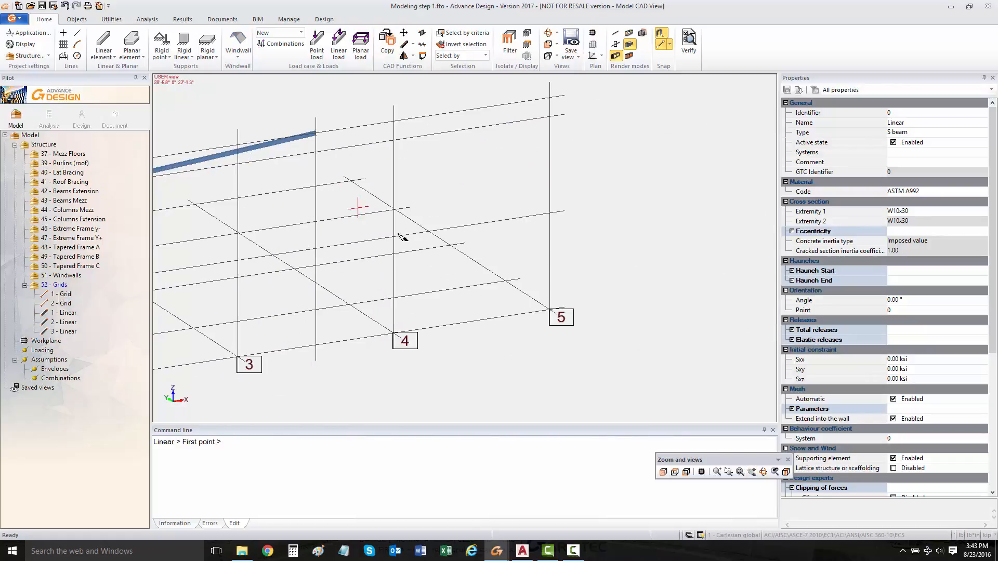
Draw a W10x30 column on grid line 5 from the base to level C, plus the rafter from its top to the ridge
left_click(548, 311)
left_click(550, 116)
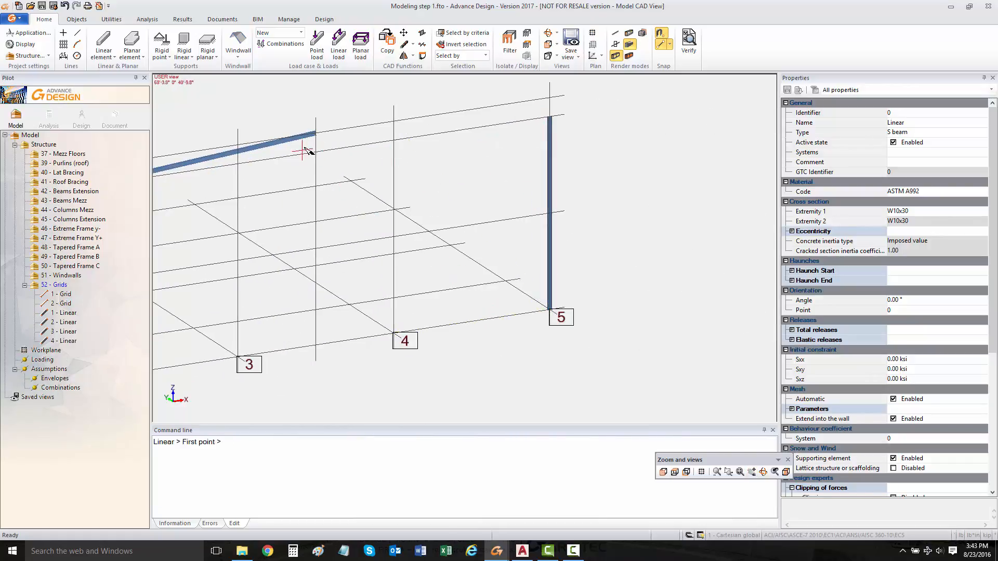
left_click(550, 117)
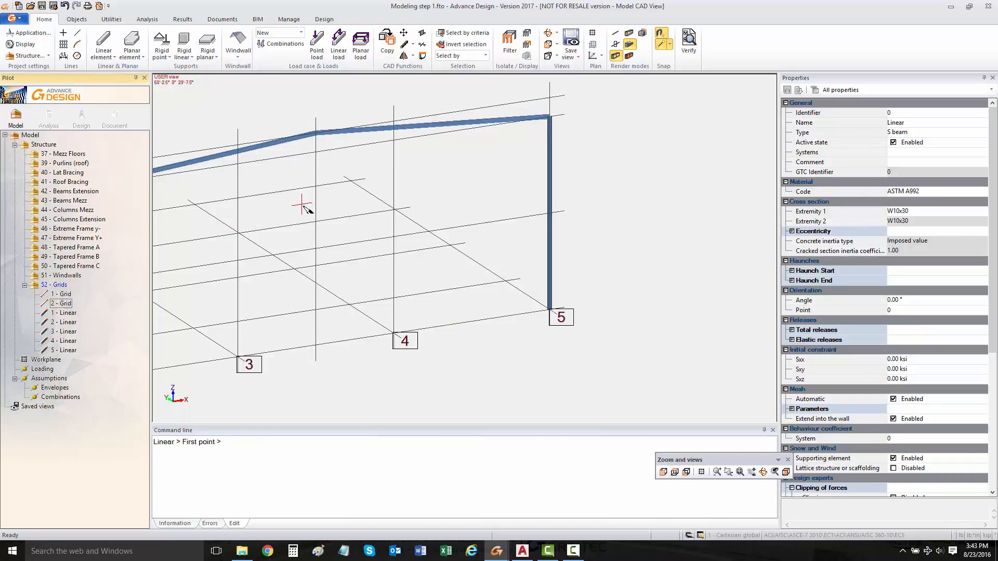
Draw W10x30 columns on grid lines 3 and 4 from the base up to level D
middle_click_drag(301, 205, 457, 178)
middle_click_drag(411, 322, 422, 293)
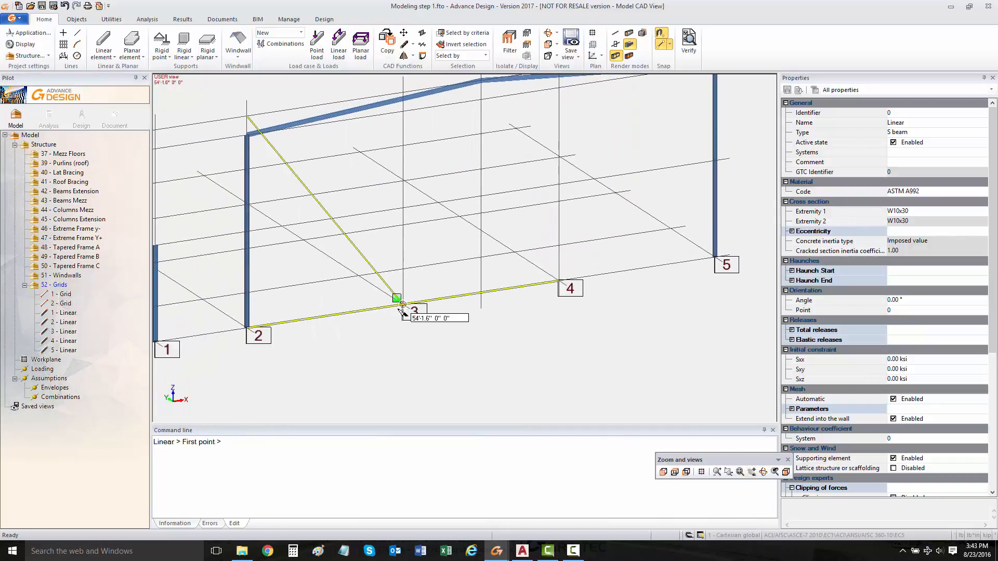
left_click(404, 305)
left_click(405, 99)
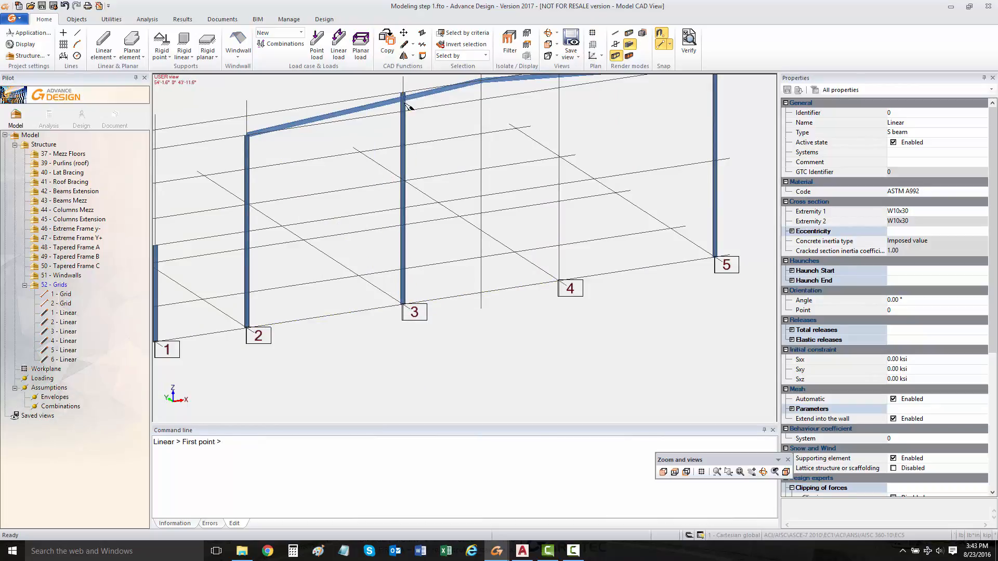
middle_click_drag(464, 220, 385, 230)
left_click(481, 290)
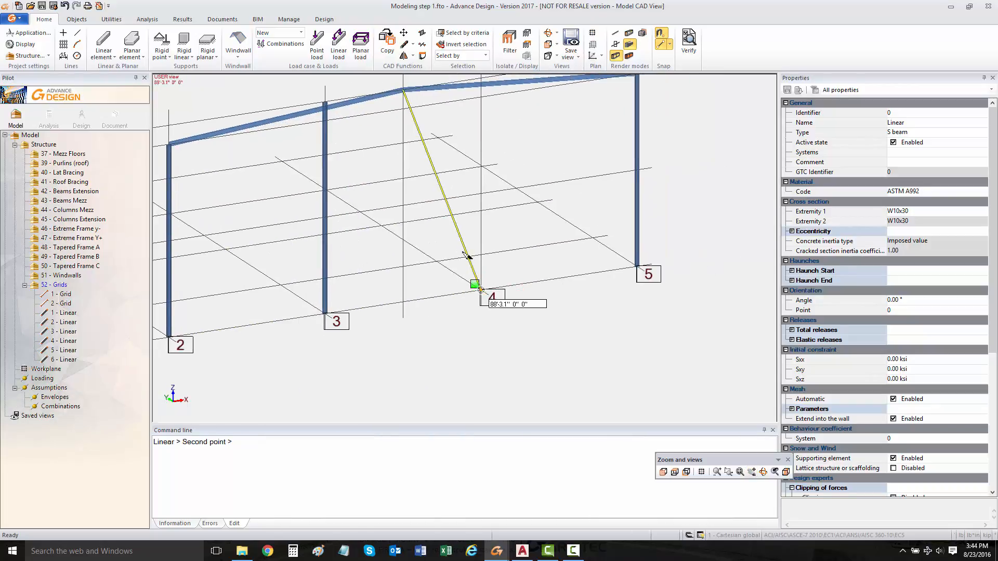
left_click(481, 78)
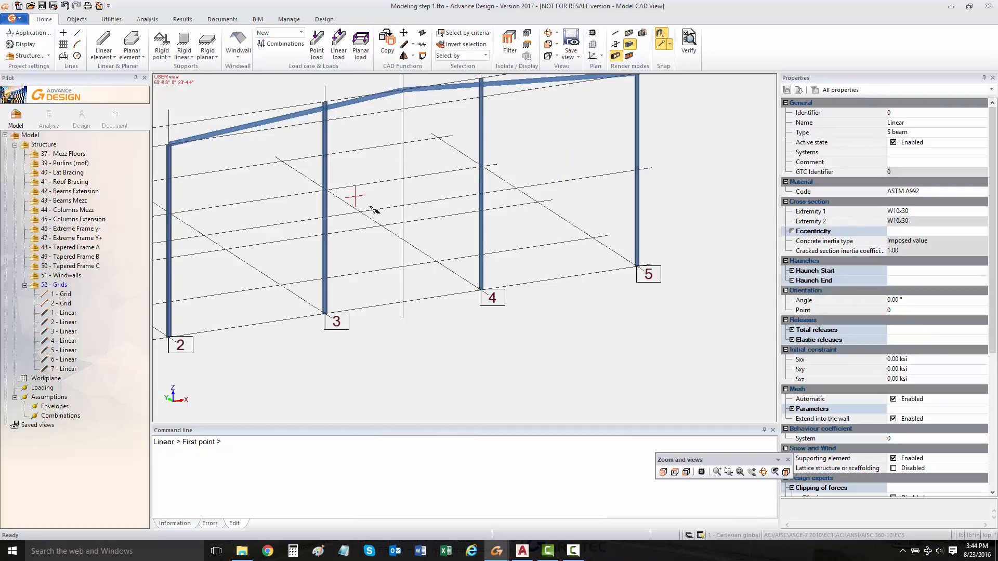
Draw a W10x30 beam at level B from the top of the grid line 1 column to the grid line 2 column
middle_click_drag(375, 212, 554, 209)
left_click(257, 253)
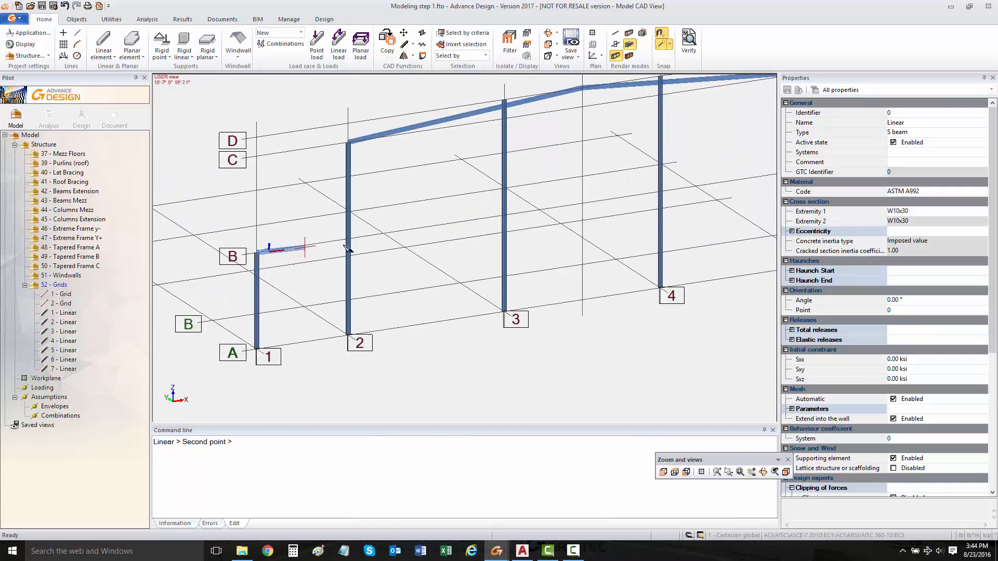
left_click(348, 239)
Cut off the part of the grid line 3 column above the rafter, using that rafter as the limitation entity
scroll(465, 190, "up", 5)
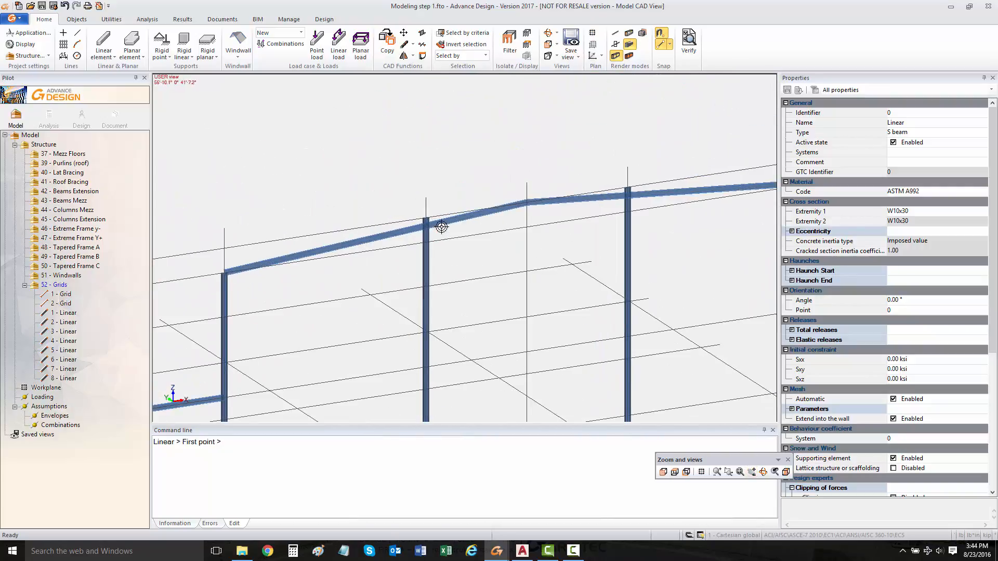
middle_click_drag(467, 204, 439, 208)
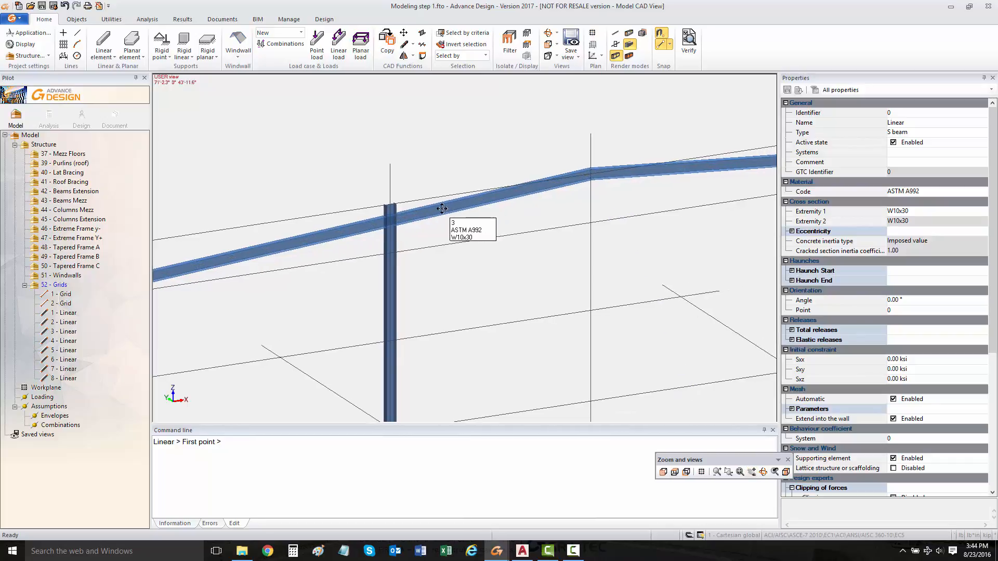
key("Escape")
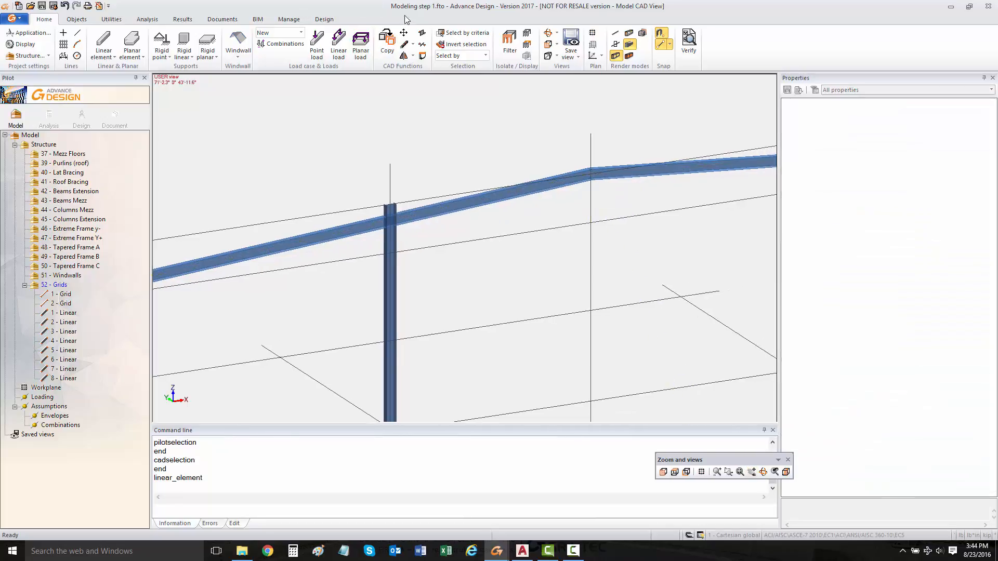
left_click(411, 45)
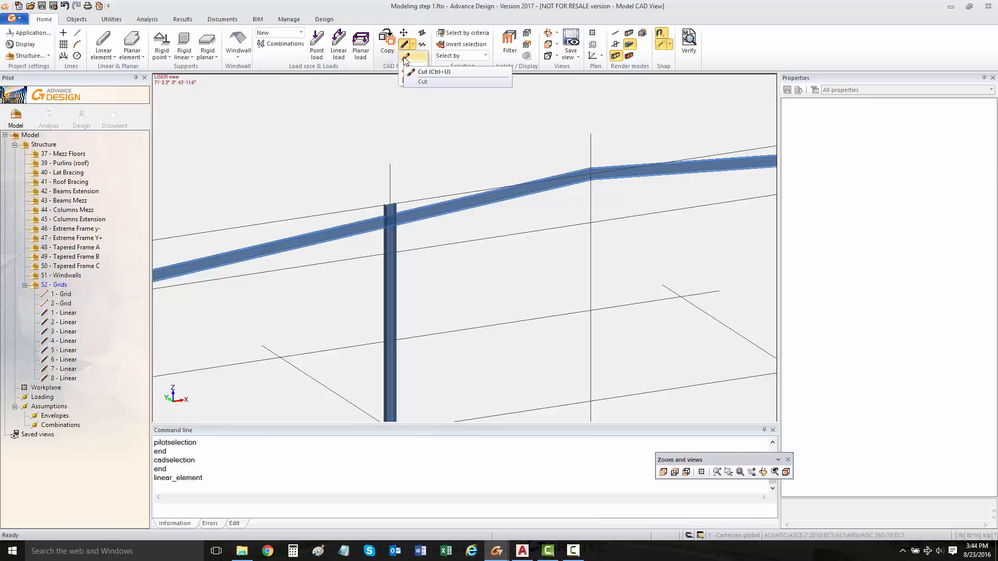
left_click(406, 61)
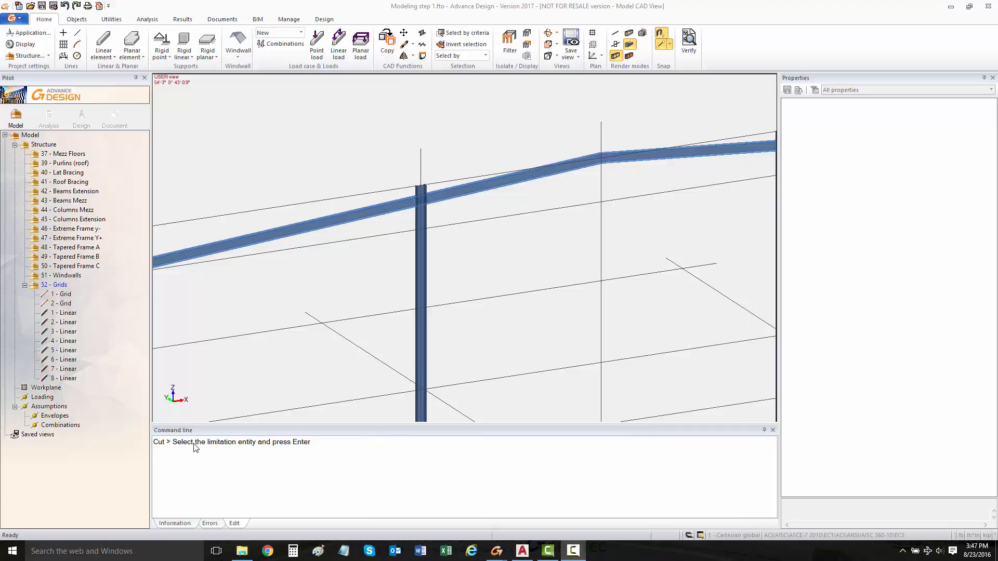
left_click(362, 214)
key("Return")
scroll(423, 201, "up", 5)
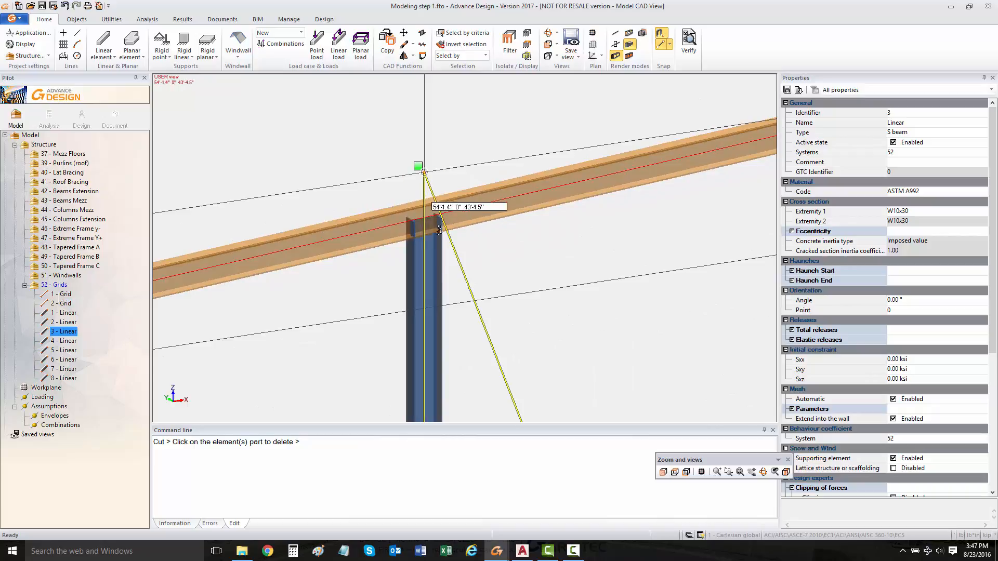
scroll(422, 200, "down", 5)
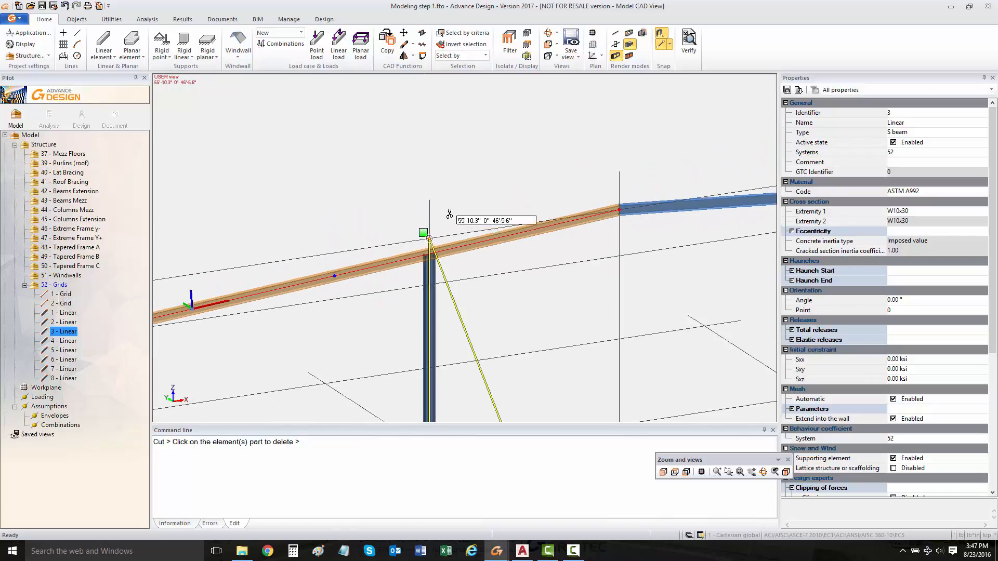
middle_click_drag(485, 239, 374, 154)
scroll(388, 157, "down", 5)
scroll(387, 157, "down", 1)
key("Escape")
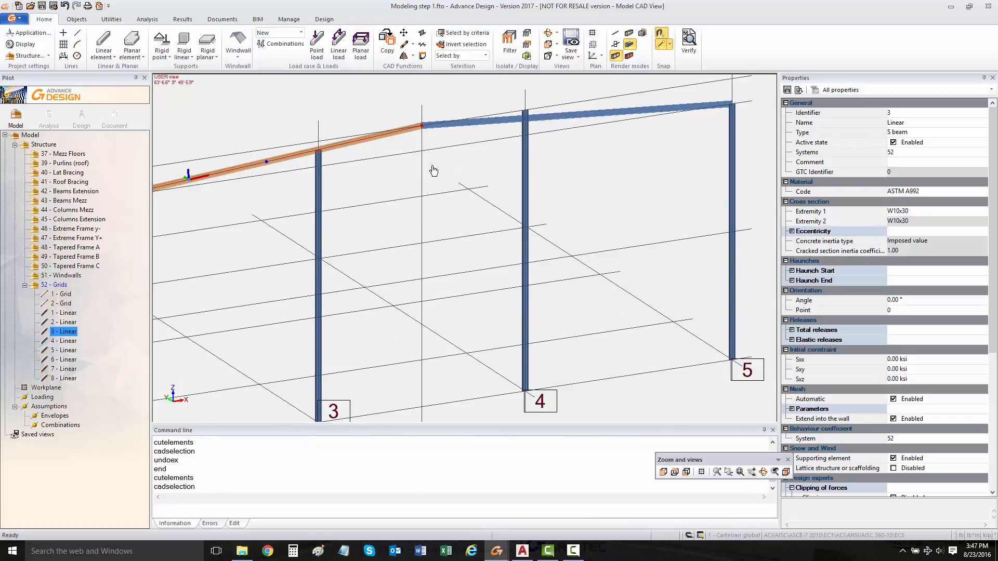
key("Escape")
Cut off the part of the grid line 4 column above the rafter, using the rafter between the ridge and grid line 5 as the limit
scroll(442, 179, "up", 5)
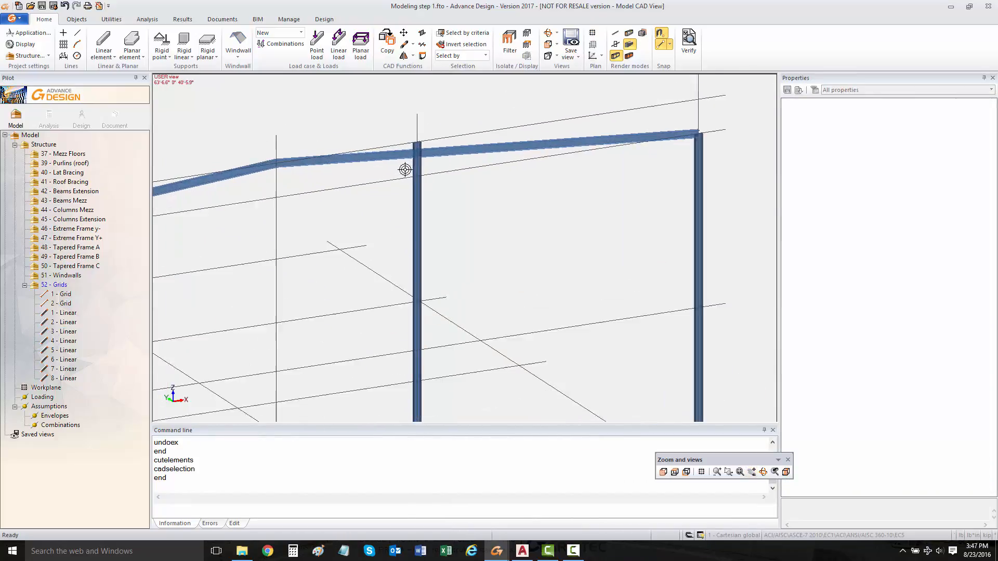
scroll(405, 170, "up", 4)
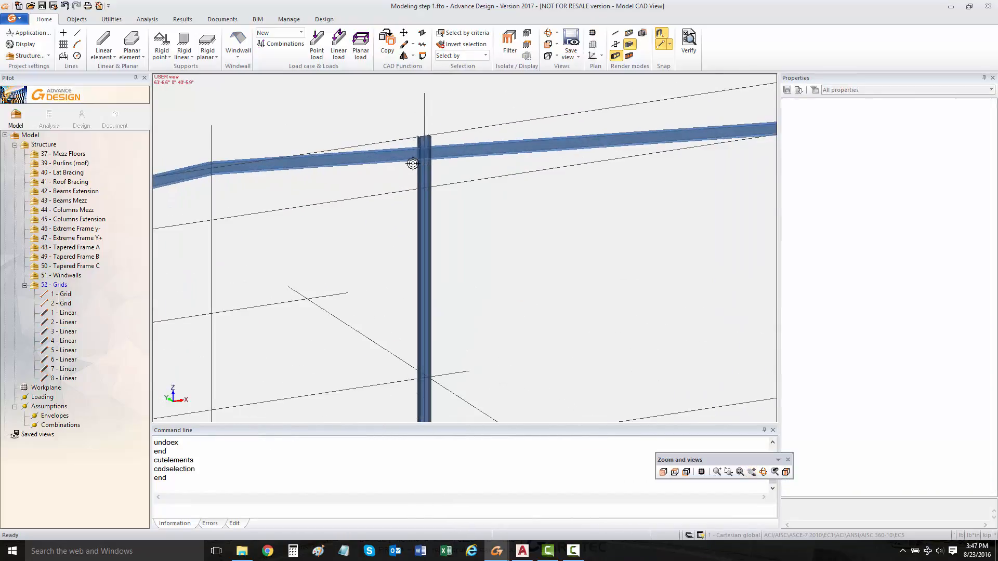
left_click(414, 50)
left_click(361, 157)
key("Return")
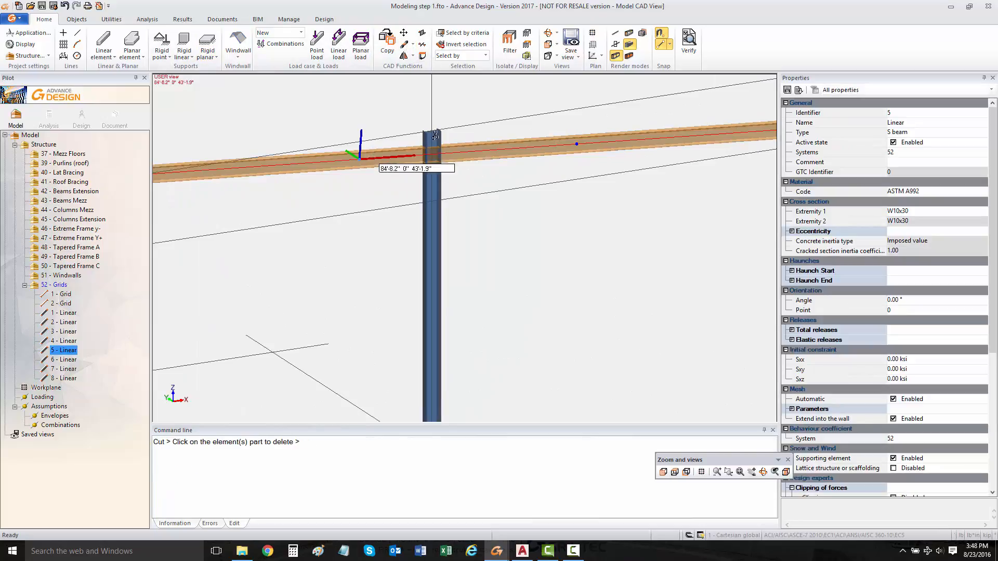
scroll(433, 138, "up", 1)
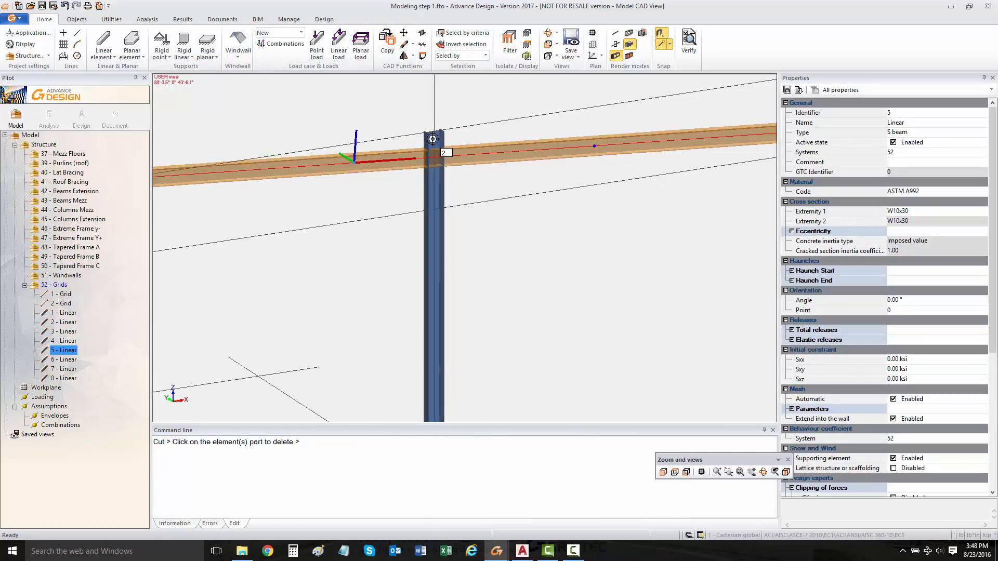
scroll(432, 138, "up", 2)
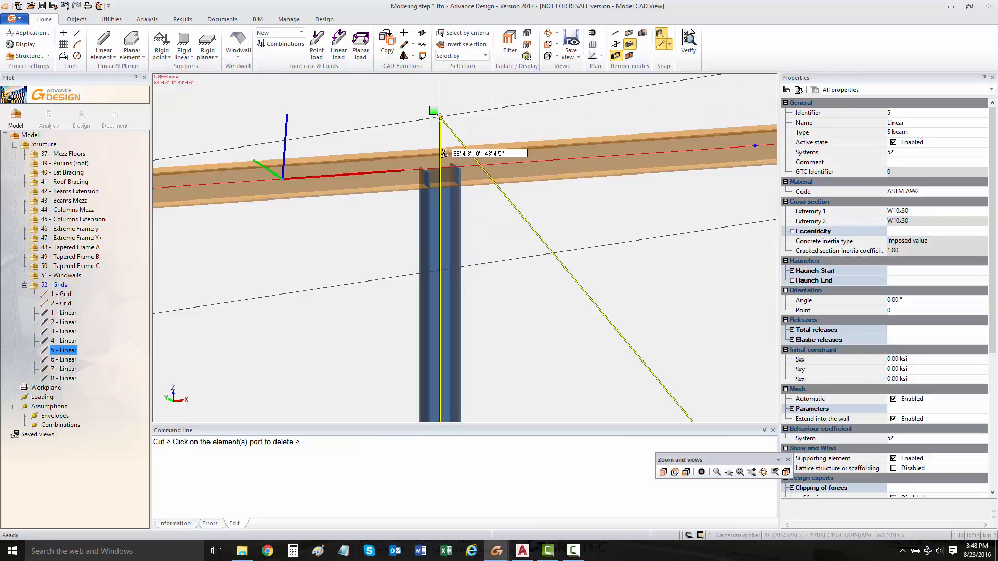
scroll(444, 152, "down", 5)
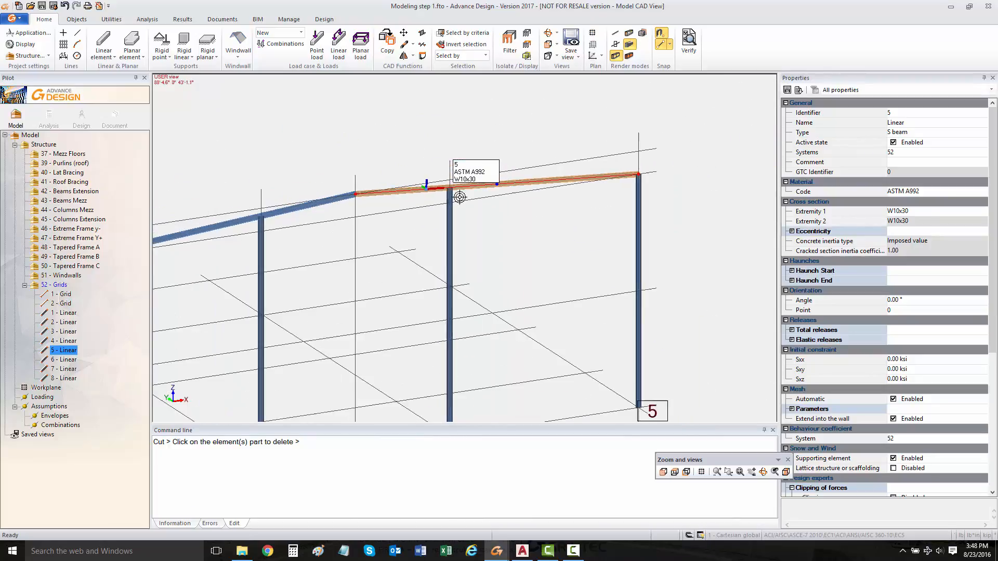
scroll(460, 197, "down", 4)
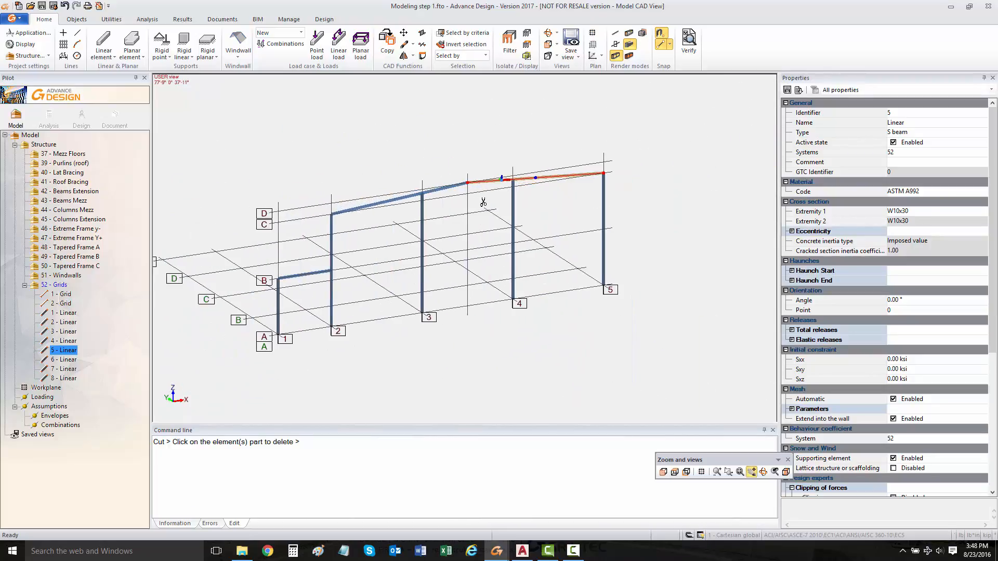
Draw W10x30 beams at level B between grid lines 2 and 3 and between grid lines 4 and 5
left_click(467, 227)
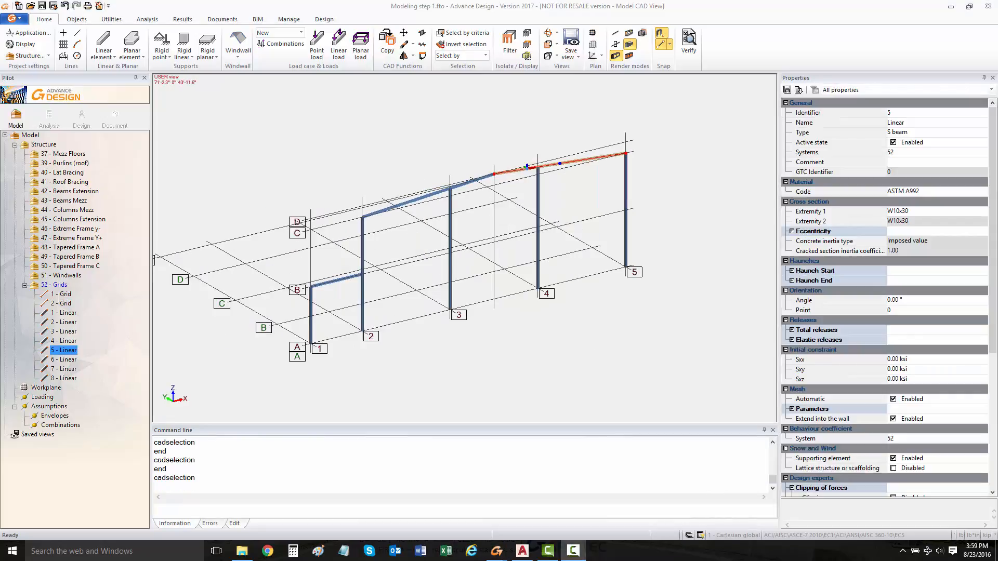
scroll(402, 281, "up", 5)
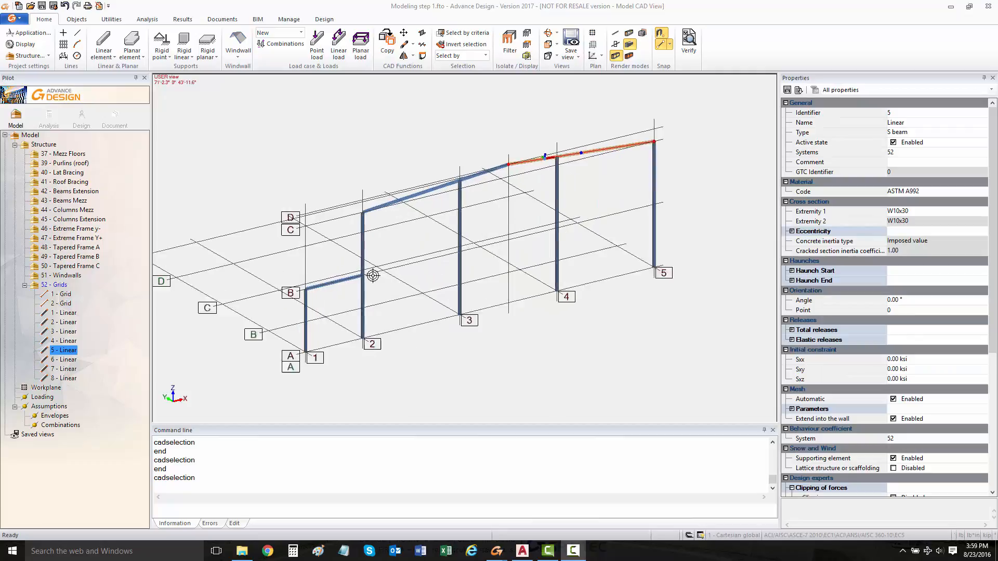
left_click(104, 42)
left_click(354, 268)
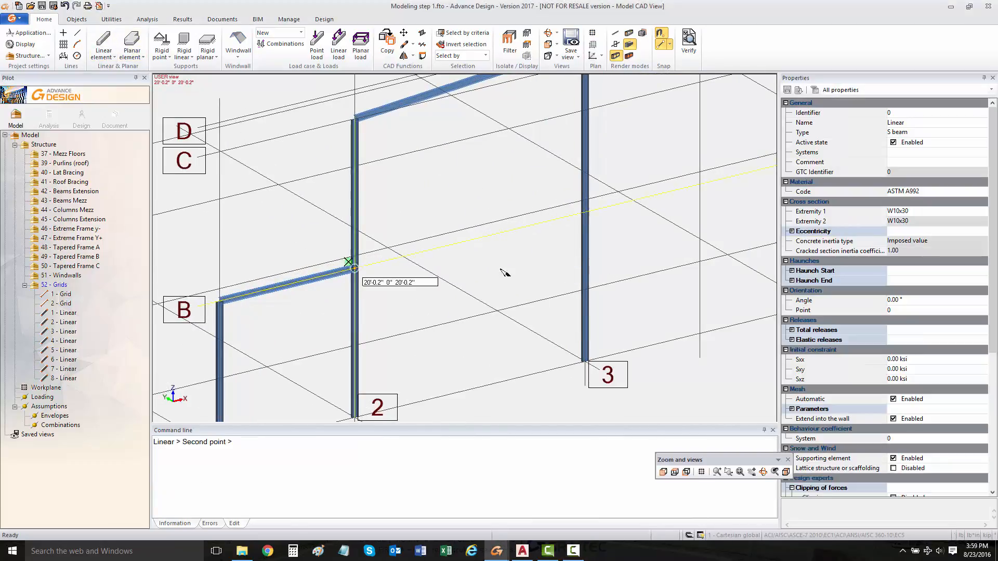
left_click(583, 211)
middle_click_drag(664, 223, 274, 305)
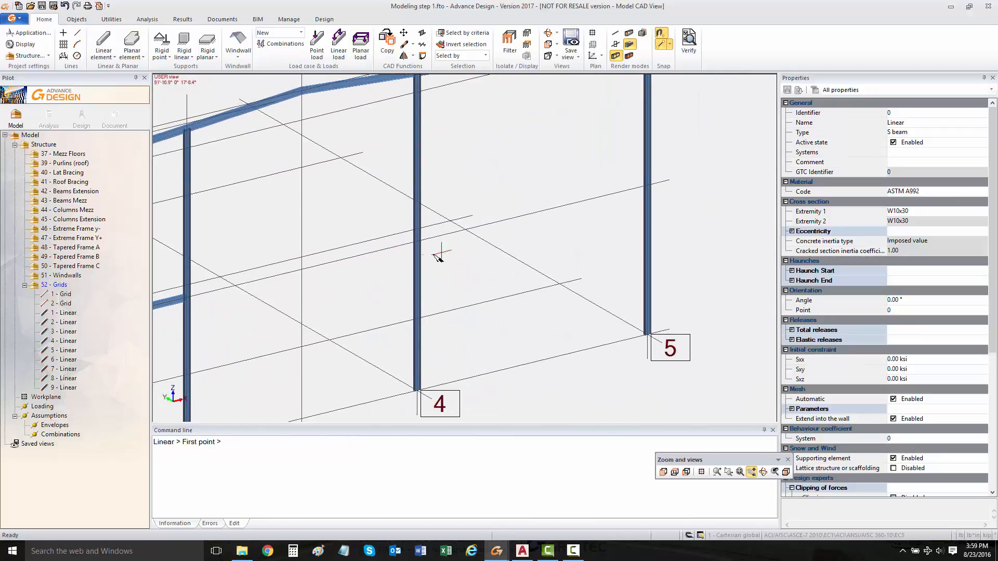
left_click(417, 239)
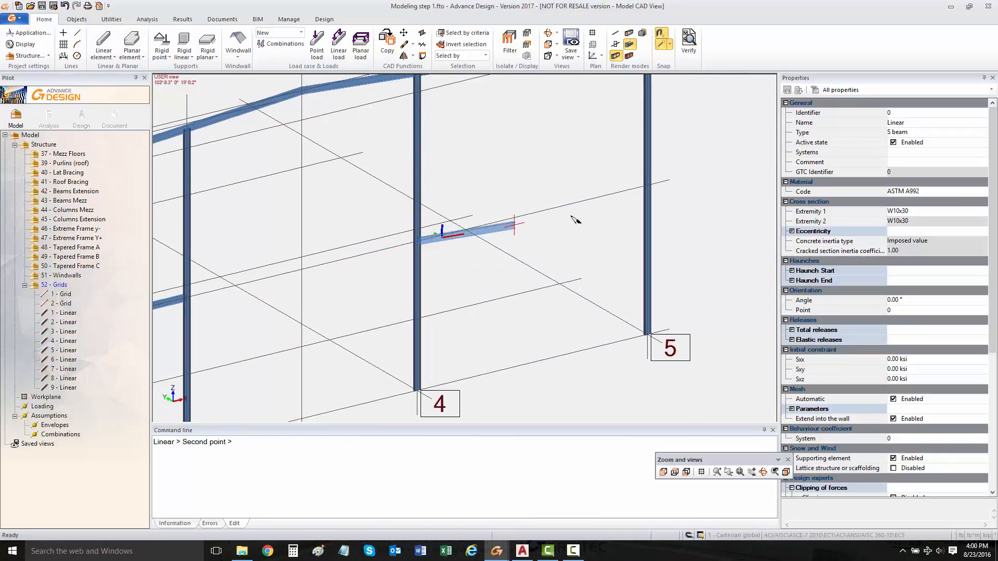
left_click(645, 188)
Draw two crossing W10x30 diagonals between grid lines 2 and 3, from the level B beam ends to the opposite column tops
middle_click_drag(452, 274, 615, 230)
scroll(615, 230, "down", 2)
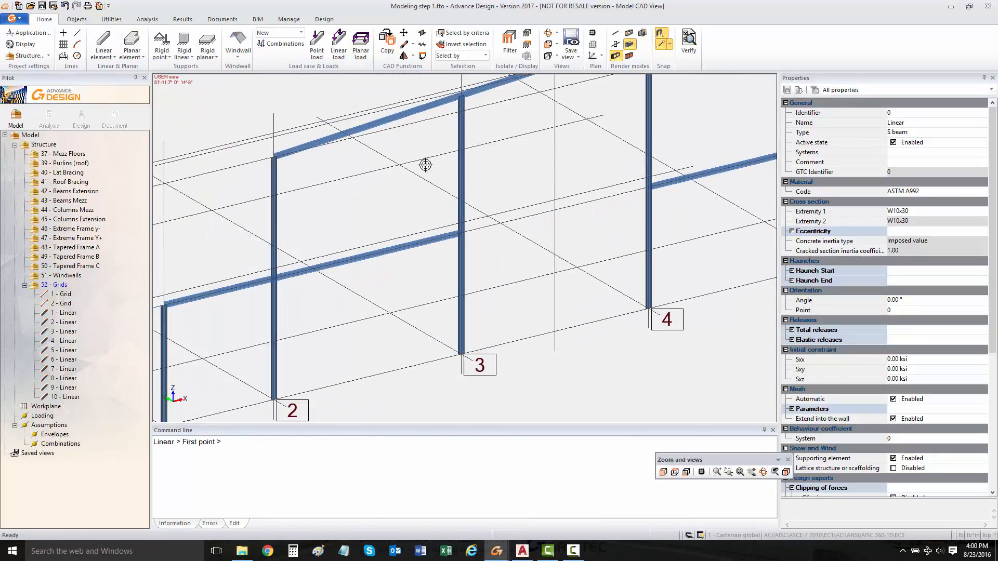
left_click(458, 229)
left_click(274, 156)
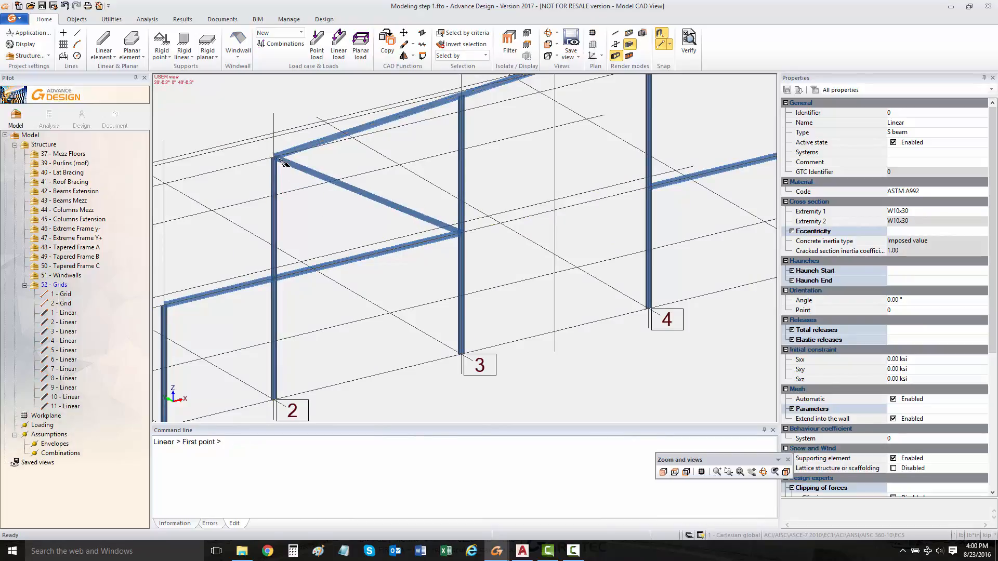
left_click(274, 279)
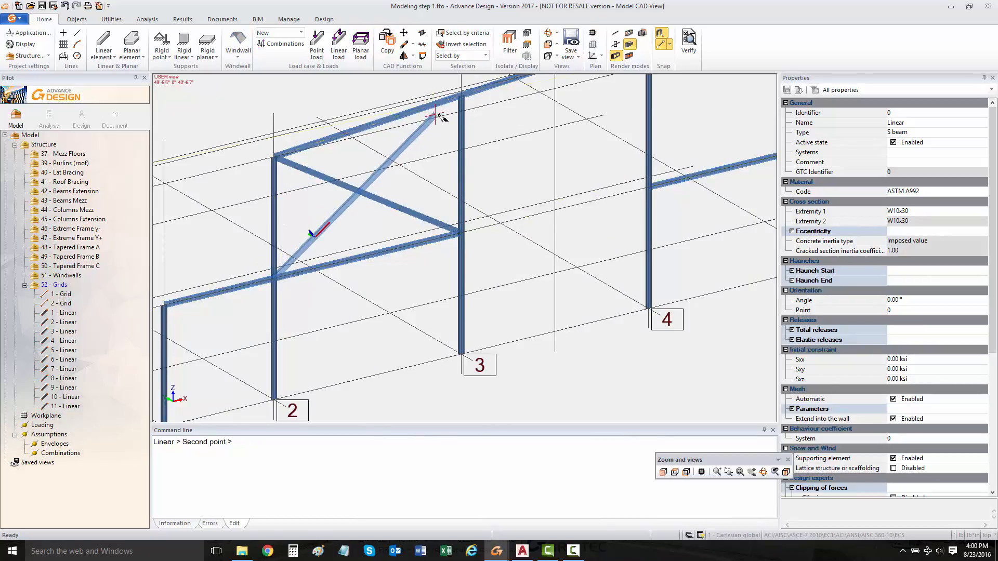
left_click(460, 96)
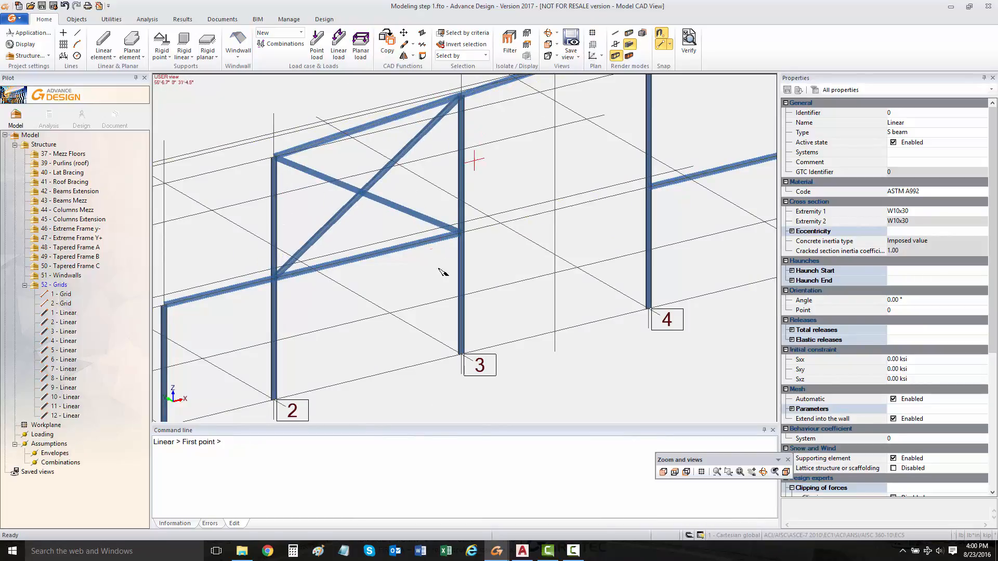
Draw two crossing W10x30 diagonals between grid lines 2 and 3, from the column bases to the opposite level B beam ends
left_click(460, 233)
left_click(274, 400)
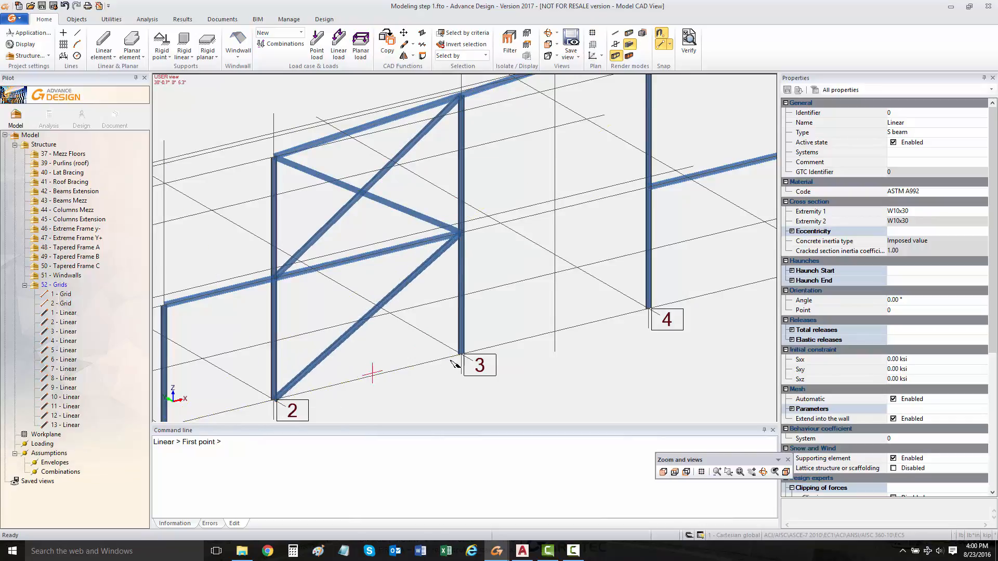
left_click(461, 354)
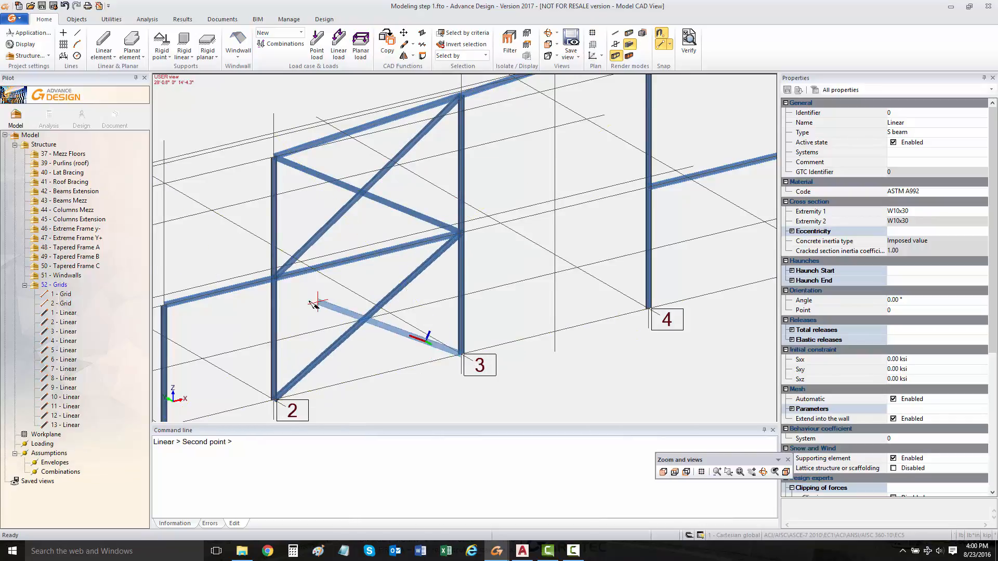
left_click(275, 277)
Draw two crossing W10x30 diagonals between grid lines 4 and 5, from the level B beam ends to the opposite column tops
middle_click_drag(443, 257, 111, 403)
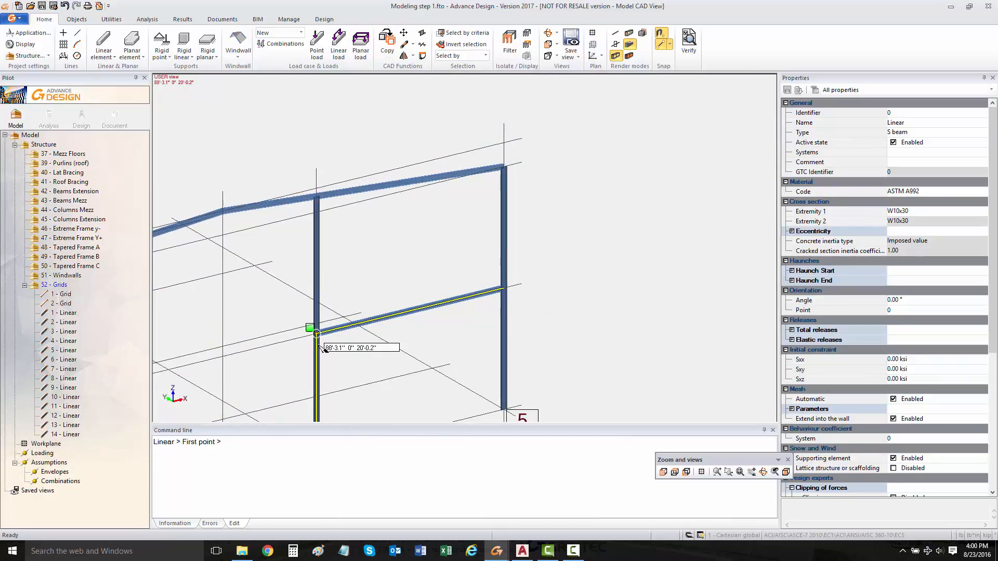
left_click(317, 332)
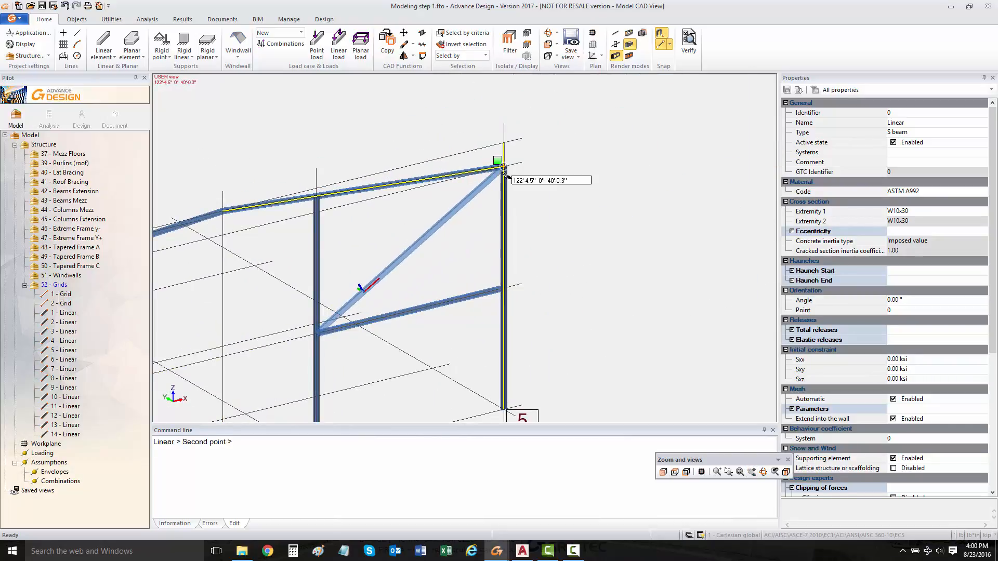
left_click(503, 165)
left_click(503, 288)
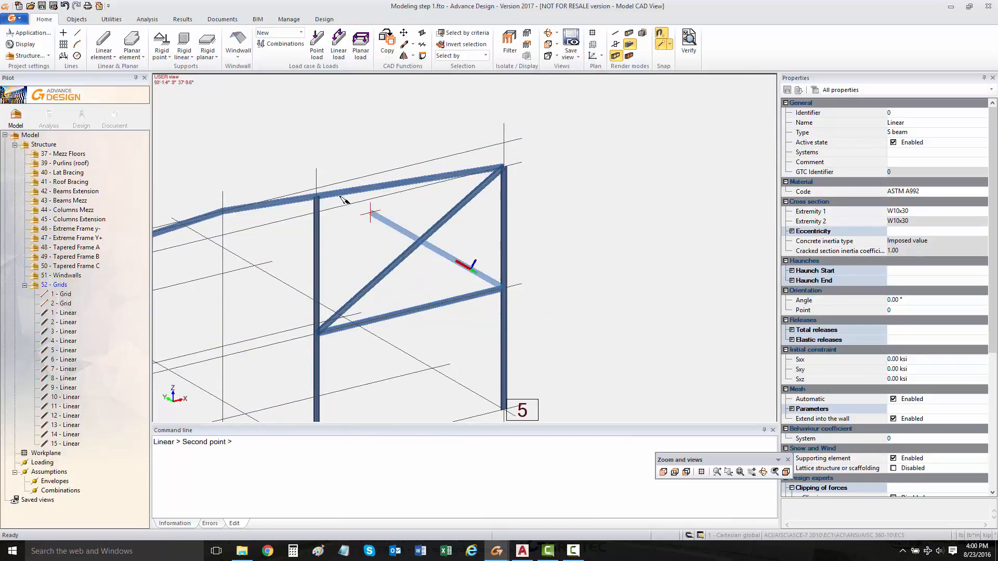
left_click(316, 197)
Draw two crossing W10x30 diagonals between grid lines 4 and 5, from the column bases to the opposite level B beam ends
middle_click_drag(442, 278, 429, 213)
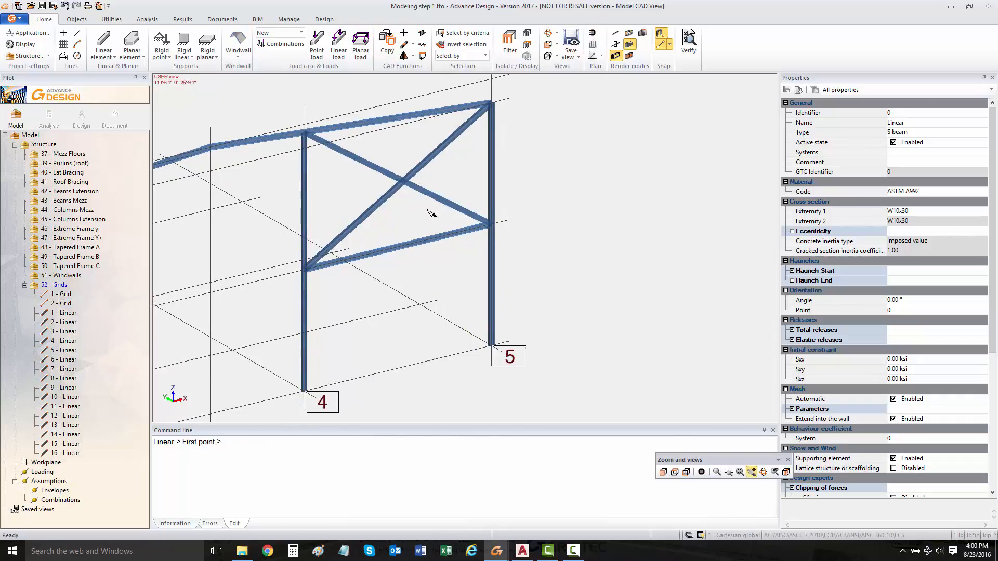
left_click(304, 389)
left_click(491, 224)
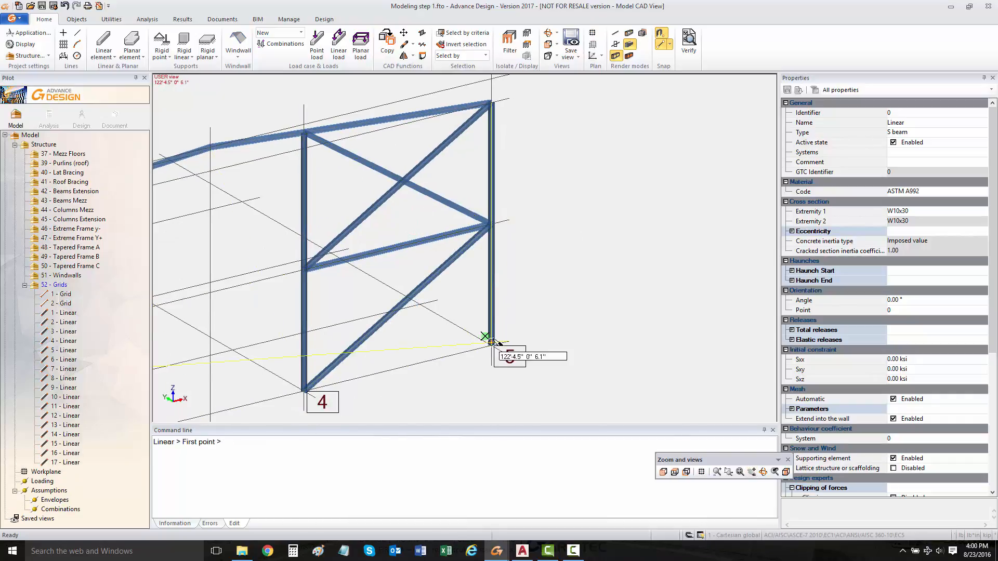
left_click(490, 343)
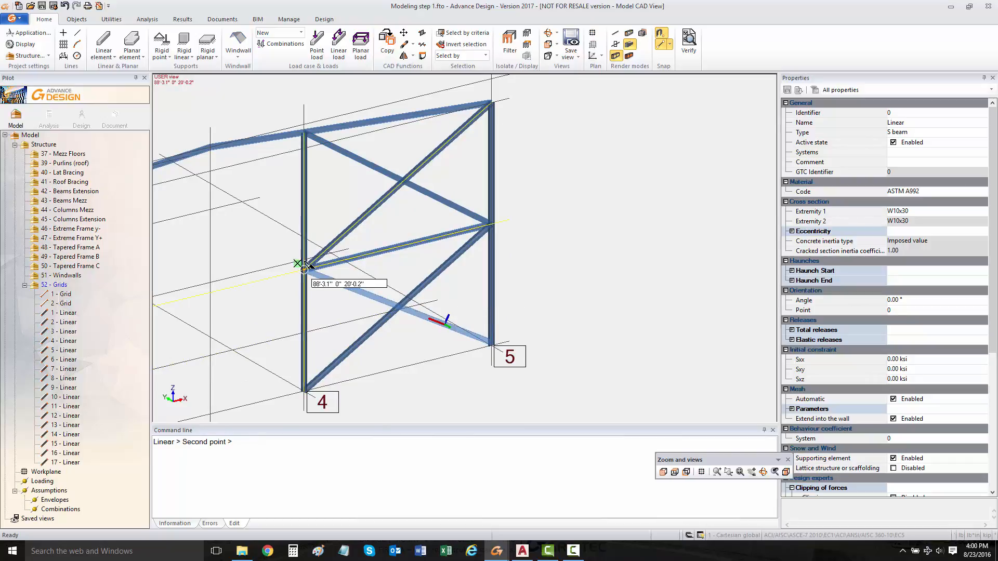
scroll(462, 275, "down", 5)
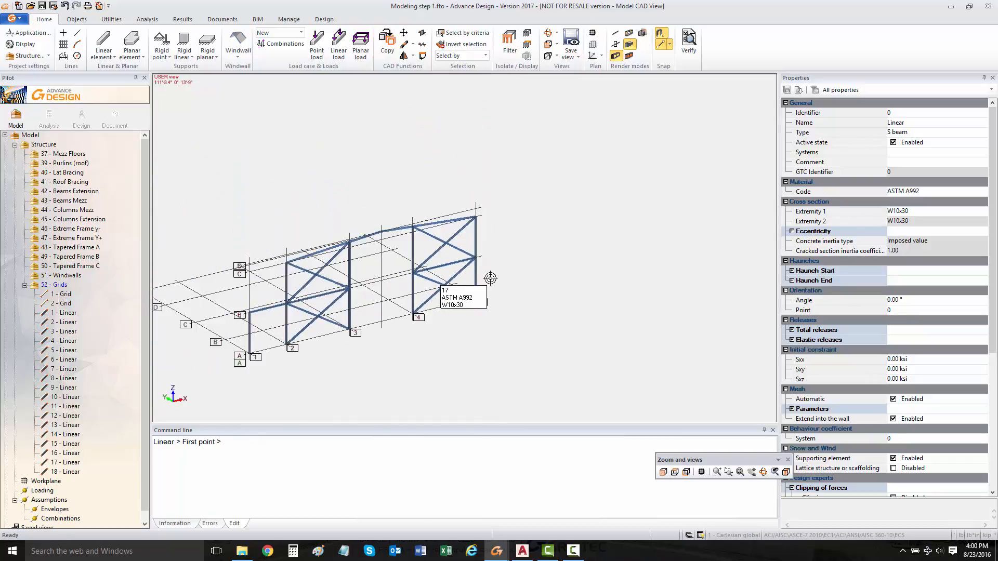
middle_click_drag(476, 278, 481, 210, "shift")
scroll(479, 210, "up", 3)
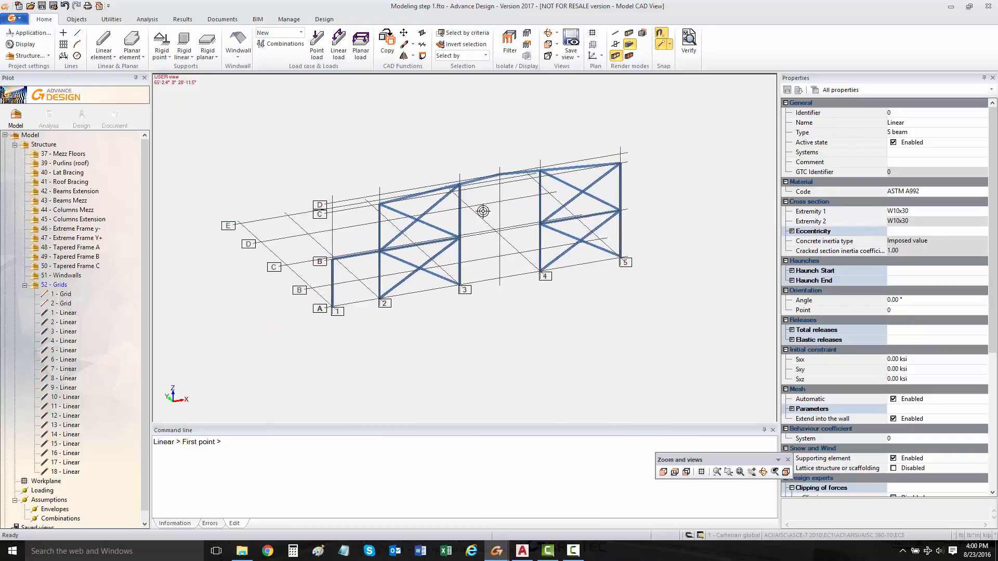
key("Escape")
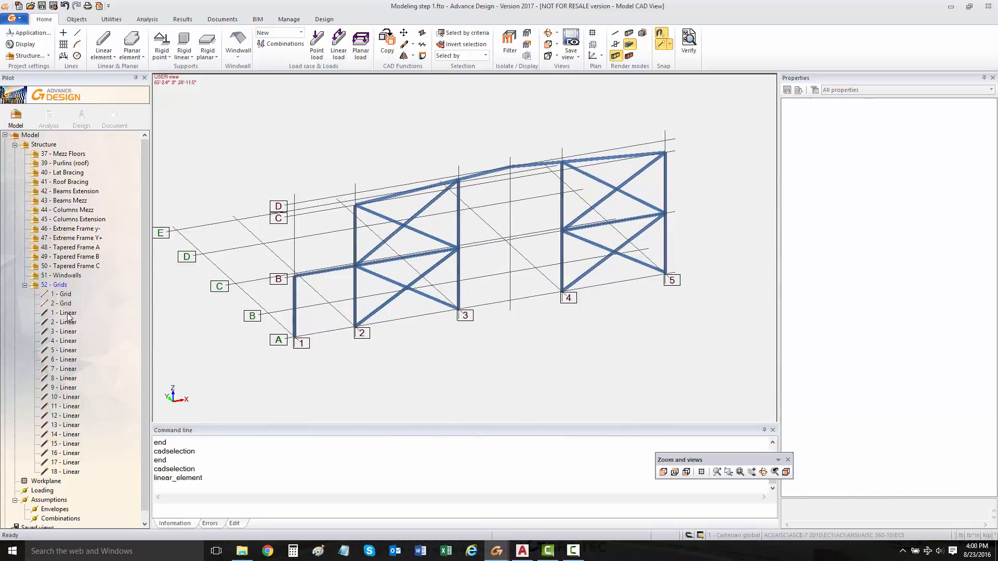
Move the grid line 1 column into the Columns Extension system and the grid line 2 column into Extreme Frame Y+
left_click(67, 313)
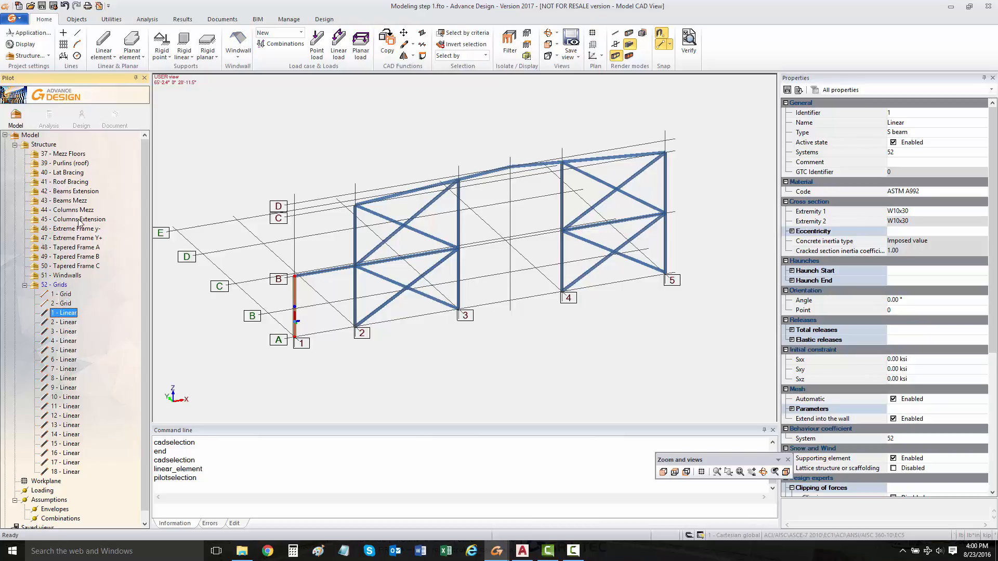
left_click_drag(75, 314, 77, 220)
left_click(71, 313)
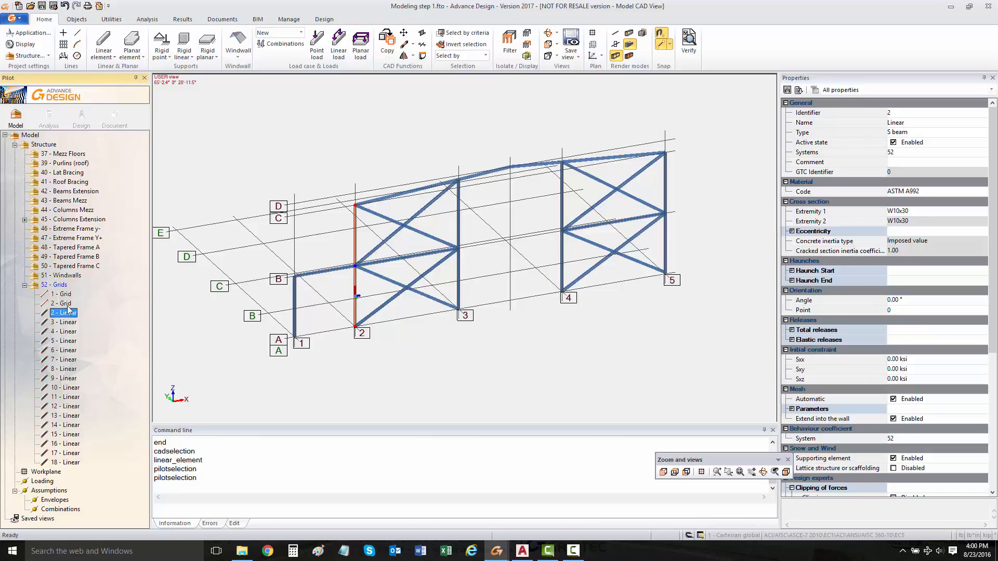
left_click_drag(68, 309, 69, 243)
Move both rafters and the grid line 5 column from the Grids system into Extreme Frame Y+
left_click(68, 313)
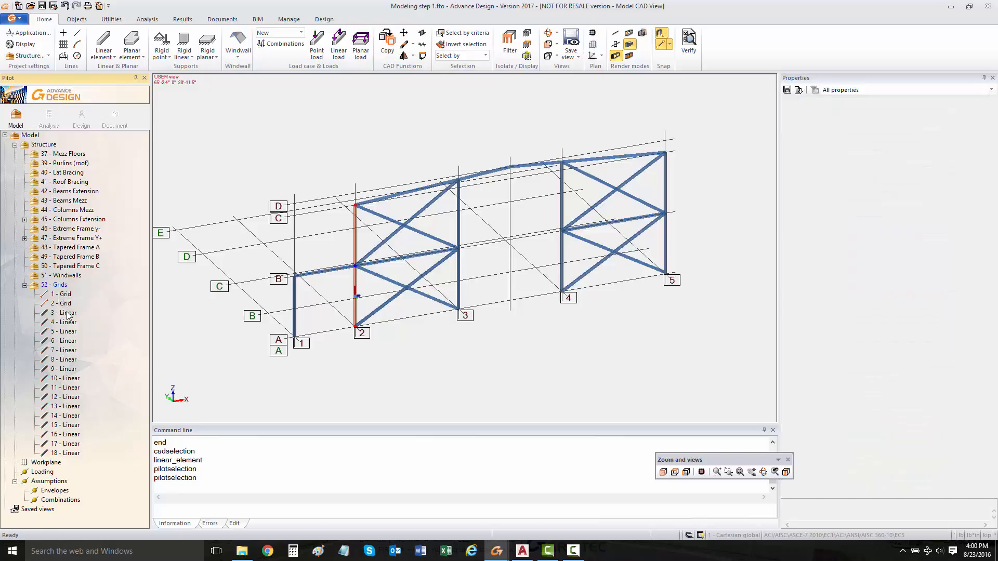
left_click_drag(69, 316, 70, 185)
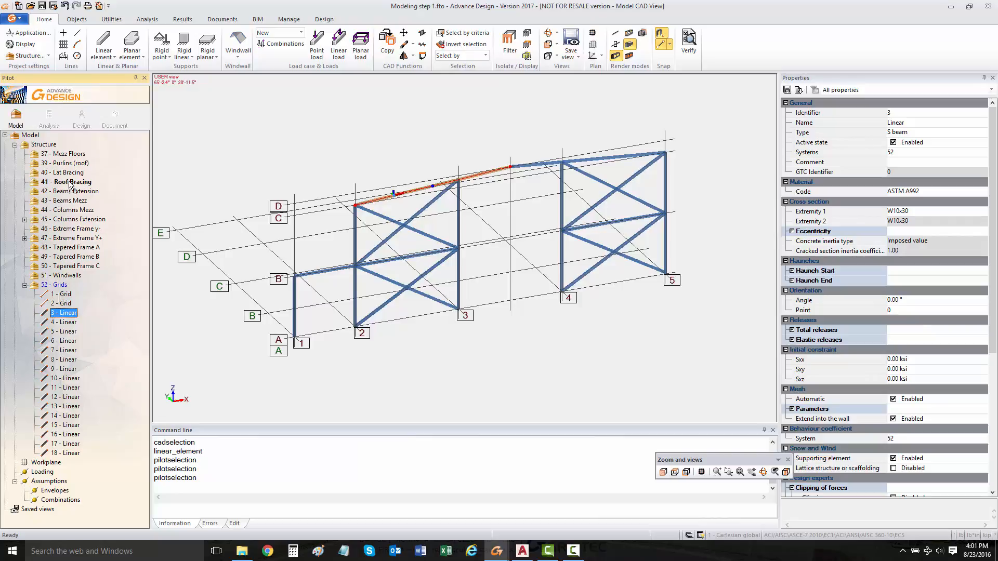
left_click_drag(69, 185, 68, 237)
left_click(73, 314)
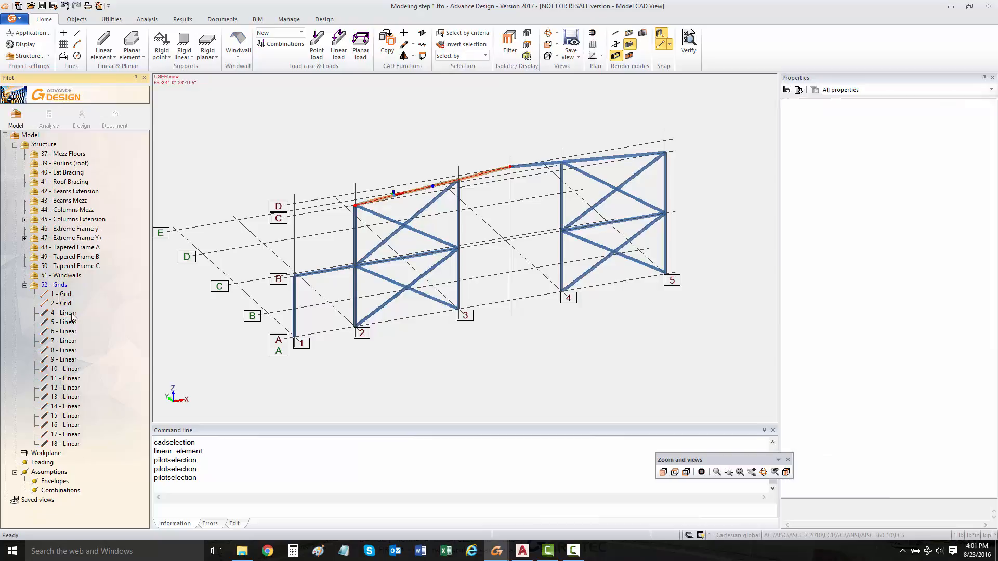
left_click_drag(73, 314, 71, 240)
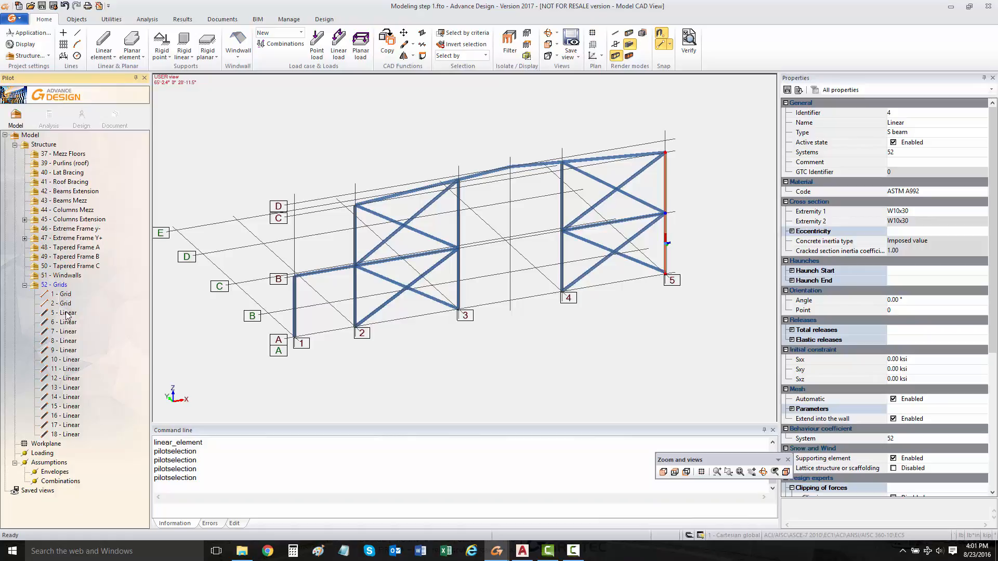
left_click(64, 313)
left_click_drag(68, 314, 70, 239)
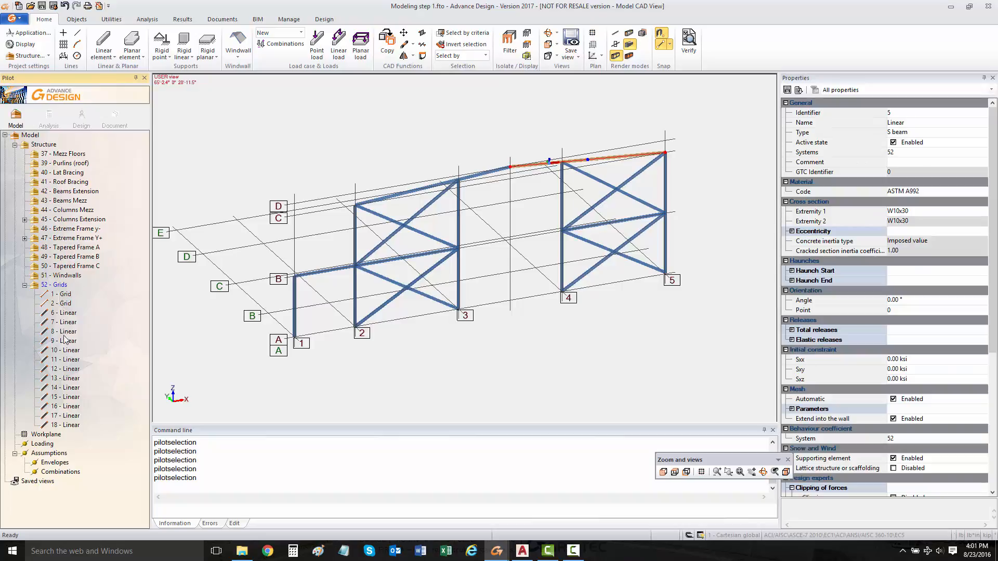
Move the grid line 3 and 4 columns into Extreme Frame Y+ and the beam between grid lines 1 and 2 into Beams Extension
left_click(66, 313)
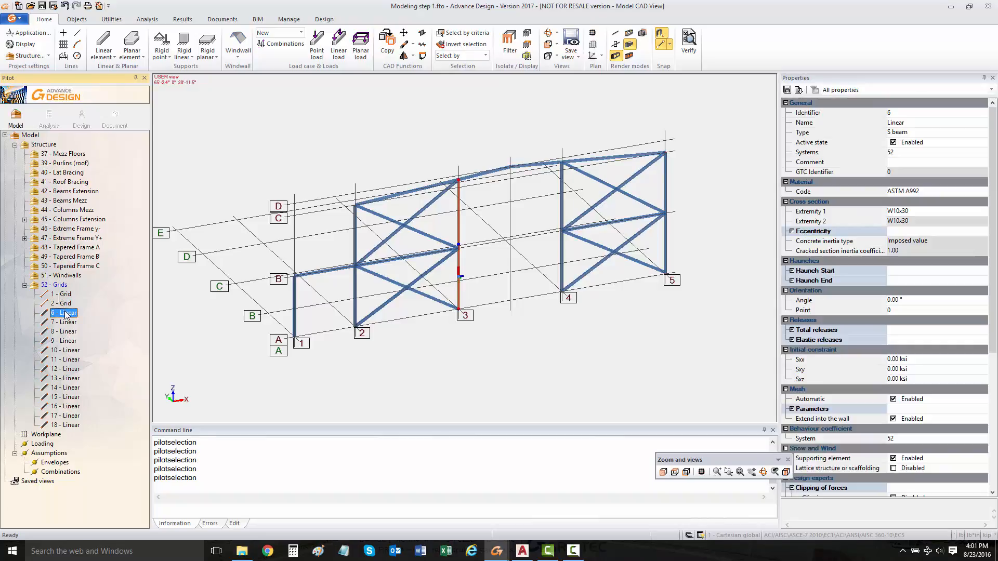
left_click_drag(65, 311, 69, 239)
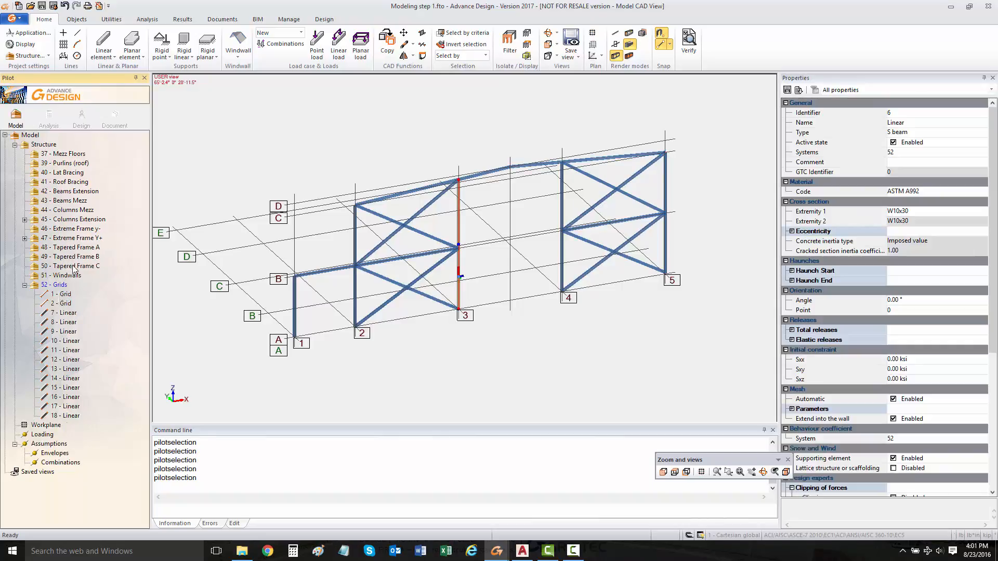
left_click(71, 313)
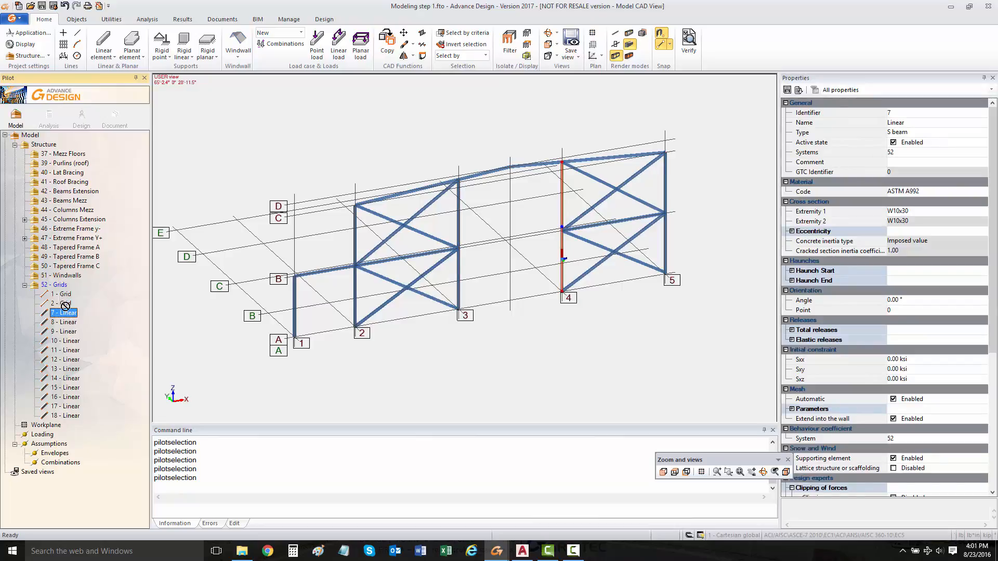
left_click_drag(65, 306, 70, 239)
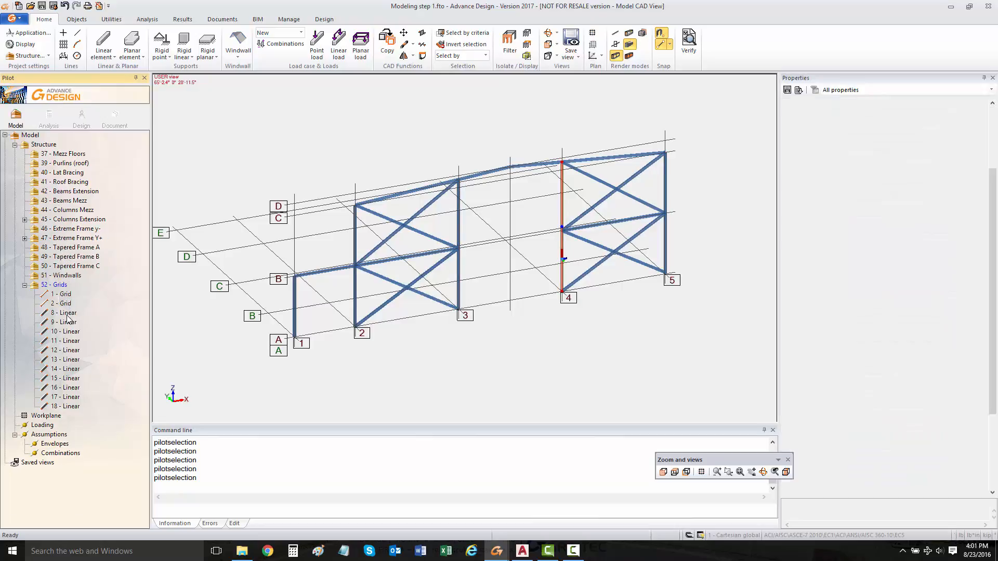
left_click(67, 313)
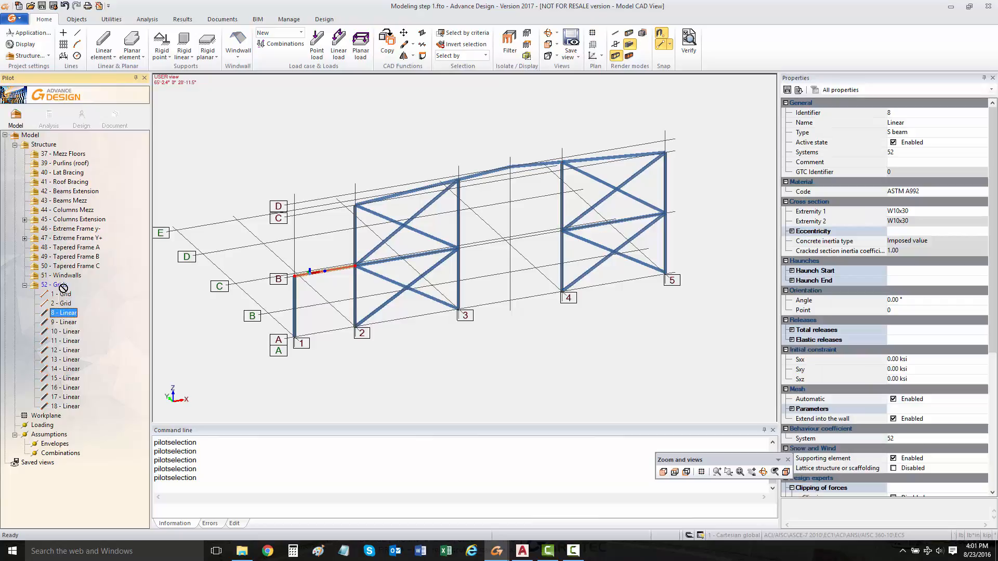
left_click_drag(62, 288, 62, 193)
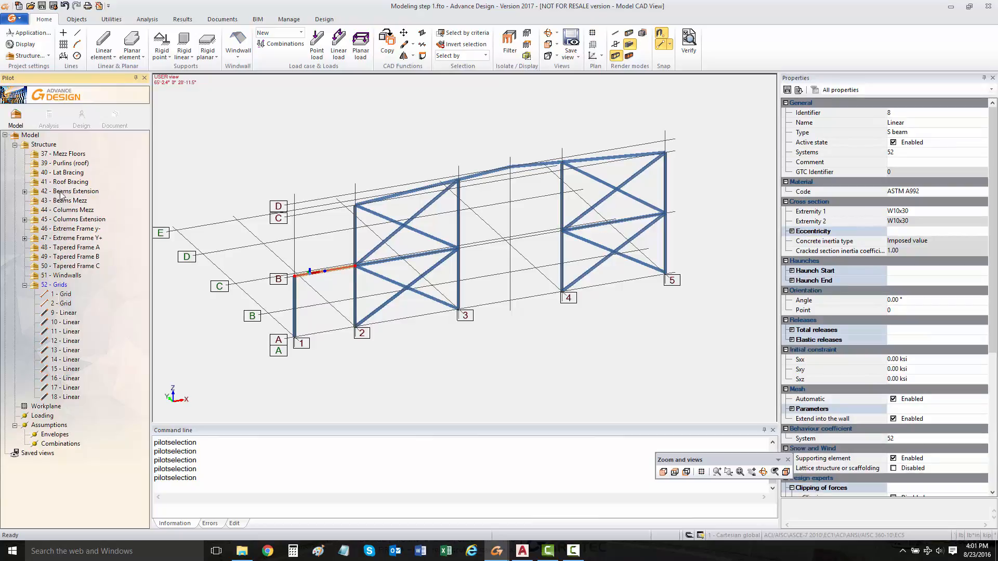
Move the level B beams between grid lines 2 and 3 and between grid lines 4 and 5 into the Lat Bracing system
left_click(69, 313)
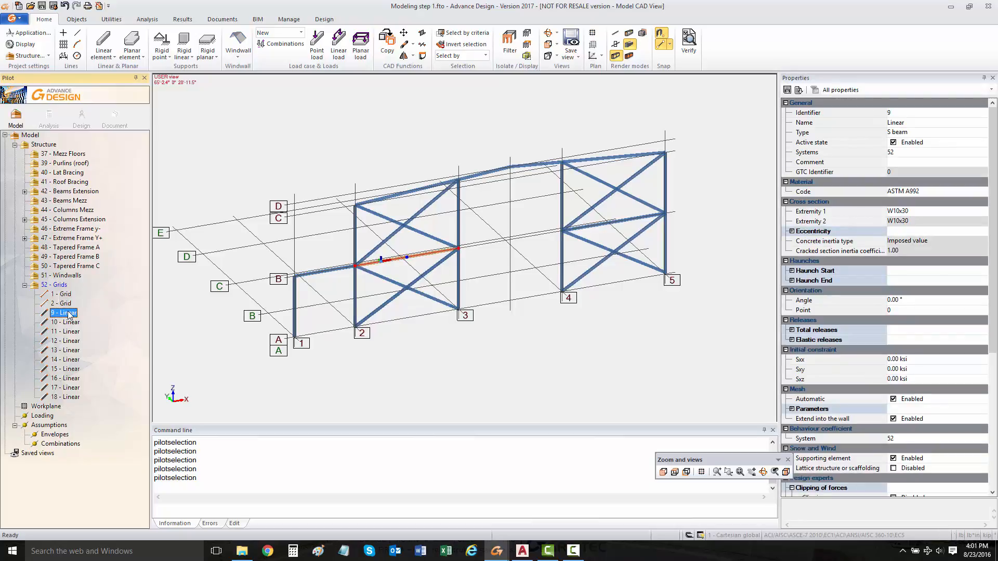
mouse_move(70, 313)
left_mouse_down()
mouse_move(61, 209)
mouse_move(66, 312)
left_mouse_up()
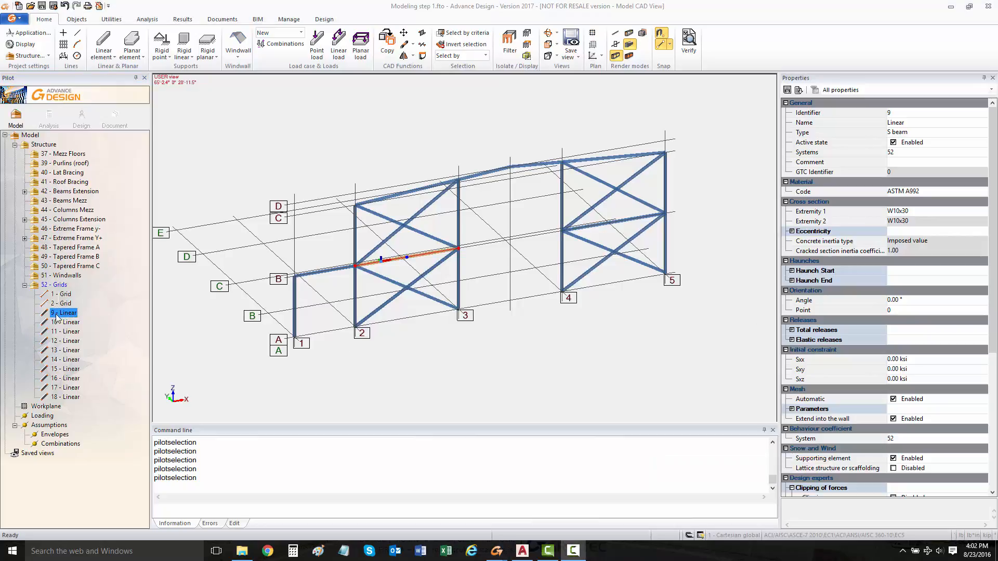
left_click_drag(56, 318, 69, 182)
left_click_drag(68, 177, 67, 178)
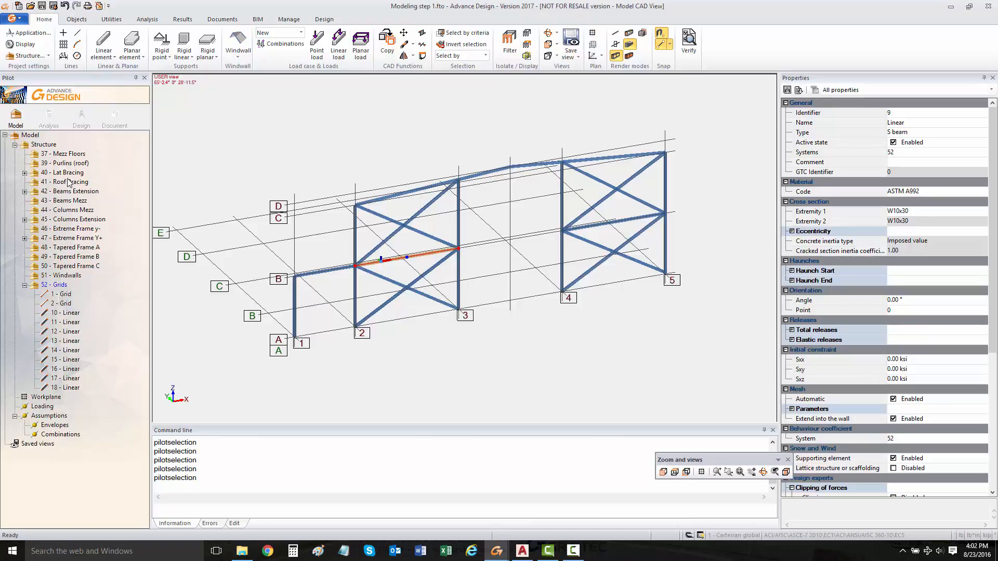
left_click(73, 313)
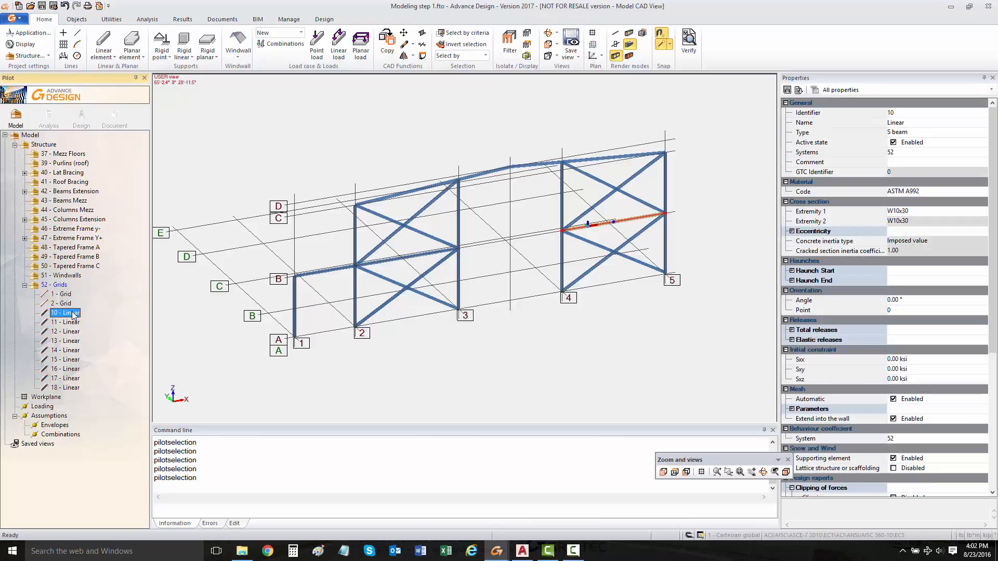
left_click_drag(73, 313, 81, 202)
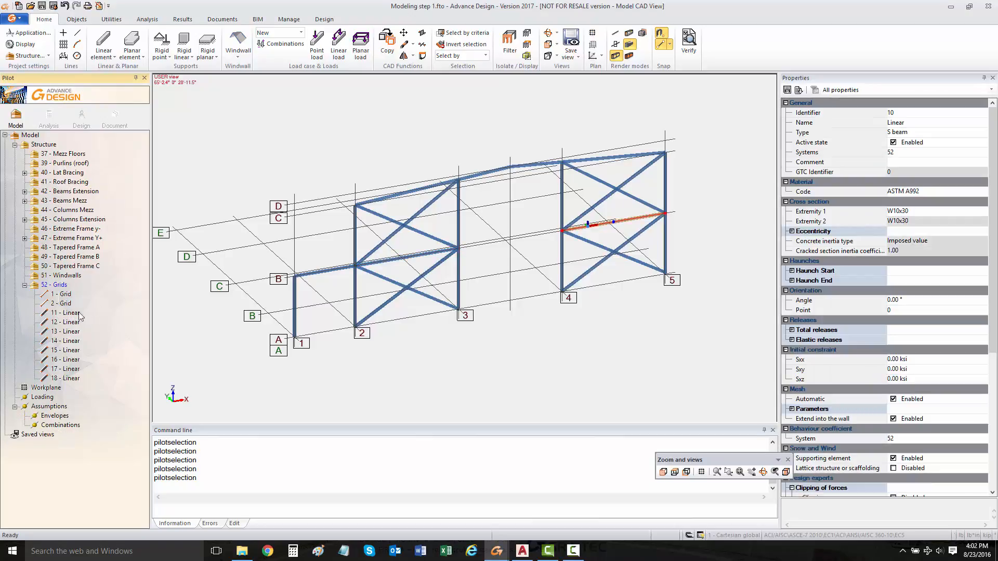
Move all the cross-bracing diagonals, linear elements 11 to 18, from the Grids system into Lat Bracing
left_click(74, 314)
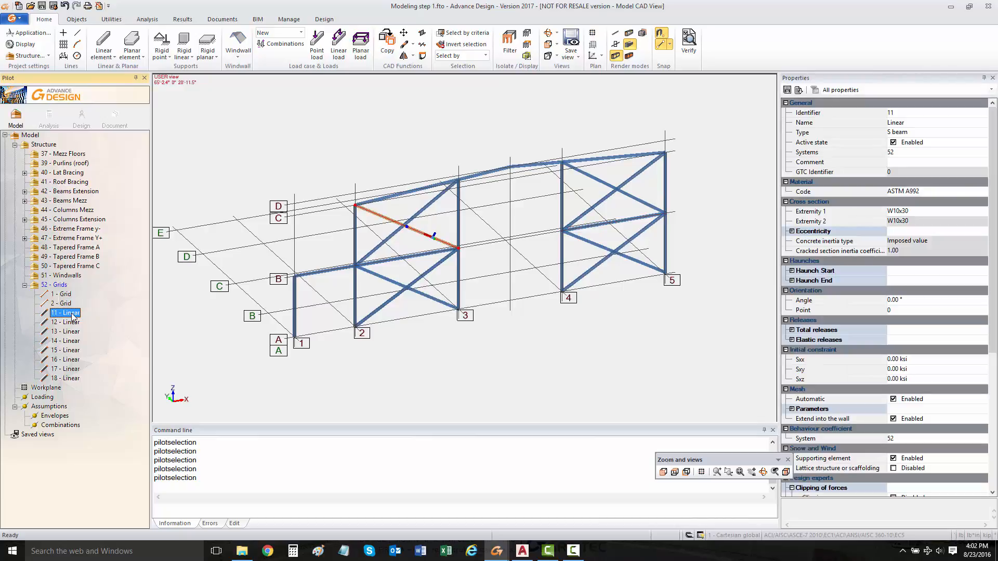
left_click_drag(74, 315, 74, 194)
left_click(71, 314)
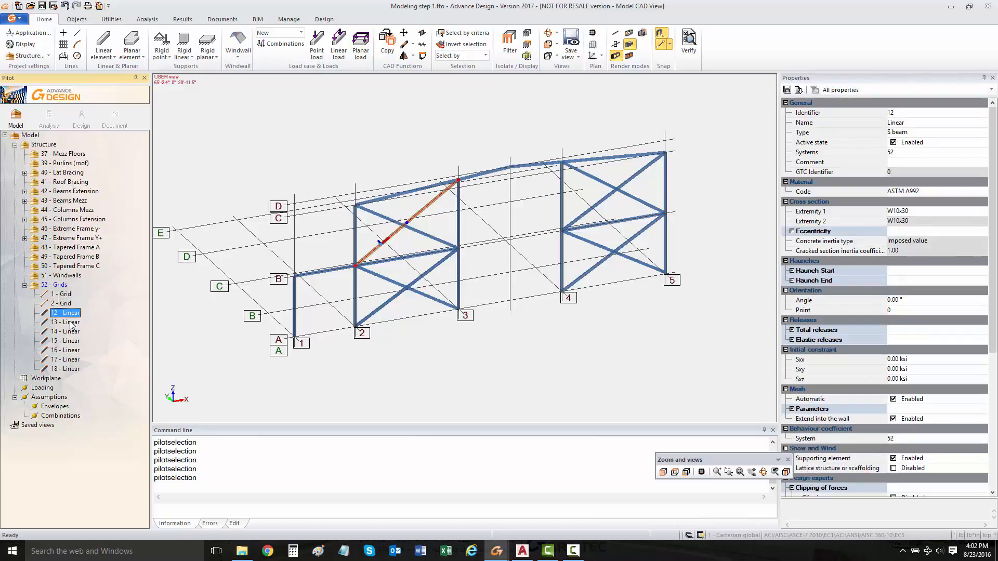
left_click(71, 331, "shift")
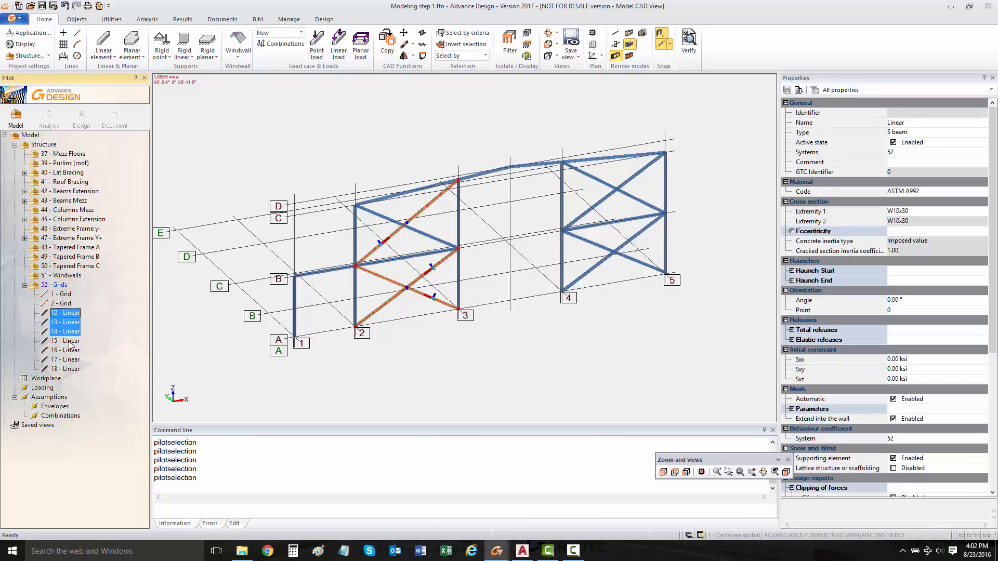
left_click(71, 350, "shift")
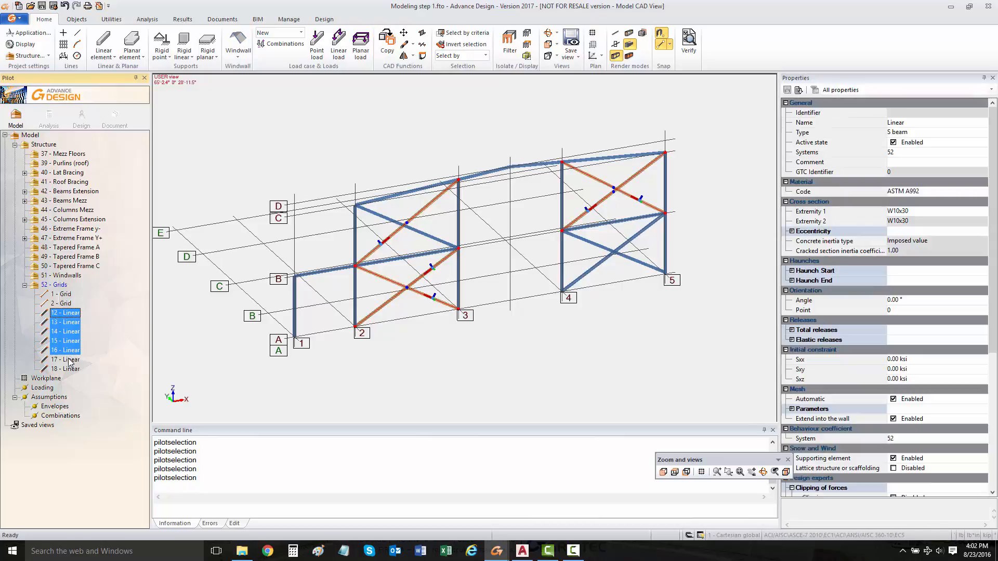
left_click(70, 360, "shift")
left_click(70, 369, "shift")
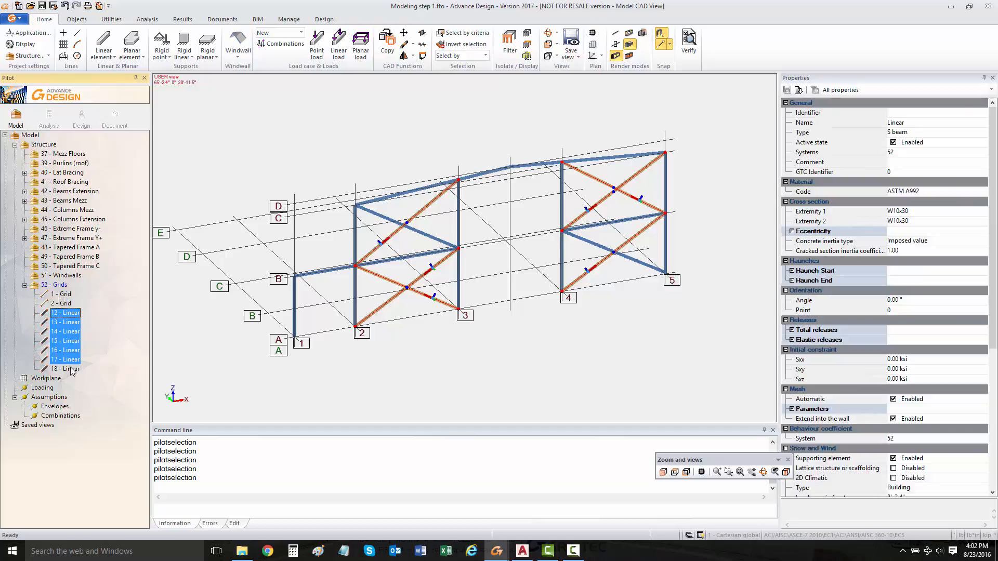
left_click_drag(73, 311, 63, 176)
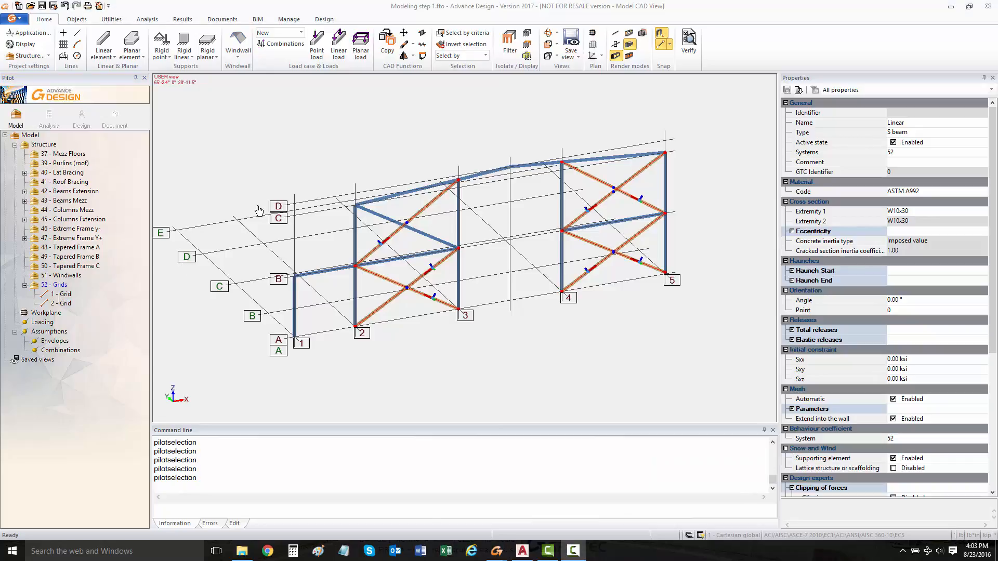
Clear the bracing selection and select the main frame: the grid line 2 column, both rafters and the grid line 5 column
left_click(356, 280)
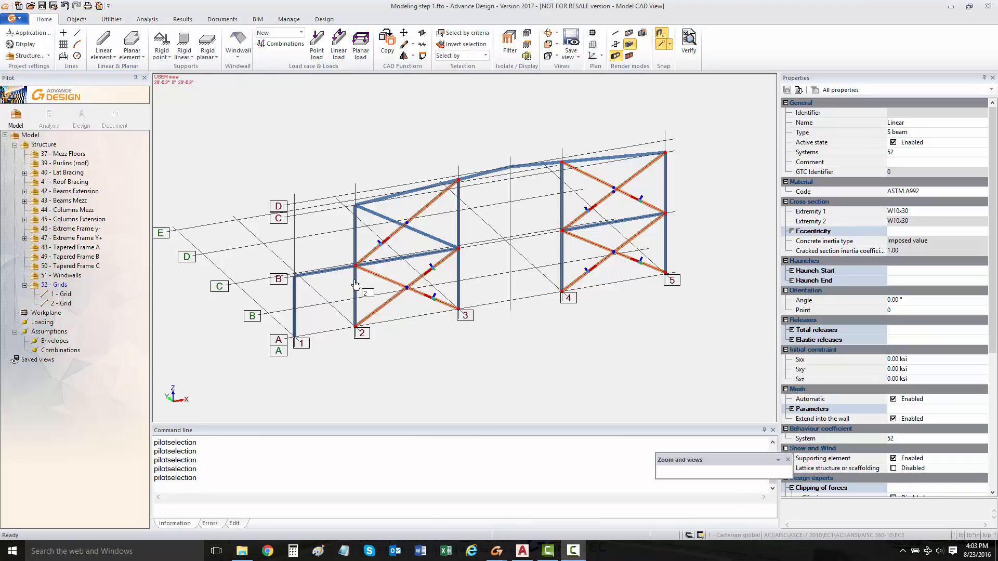
key("Escape")
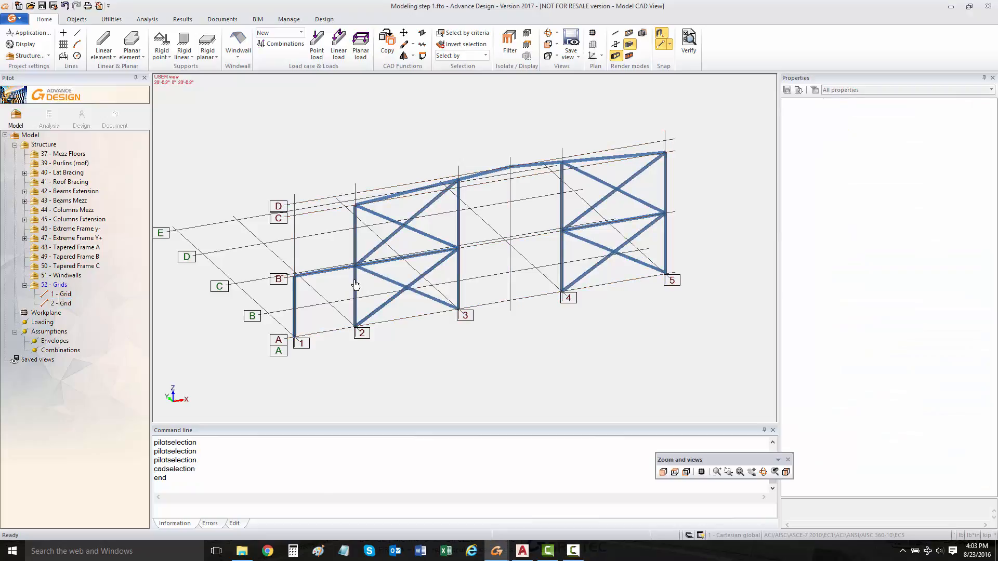
left_click(355, 285)
left_click(355, 284)
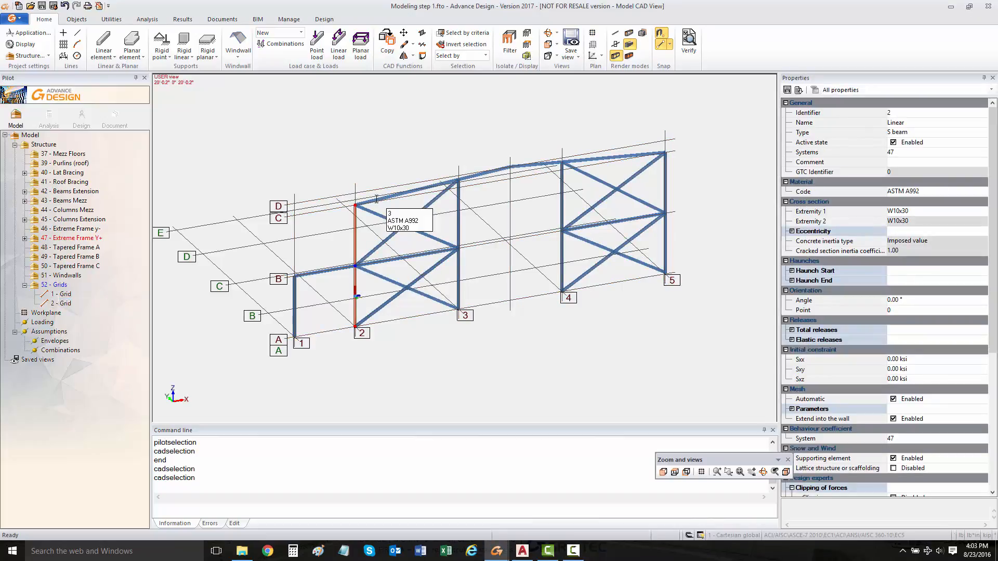
left_click(534, 172)
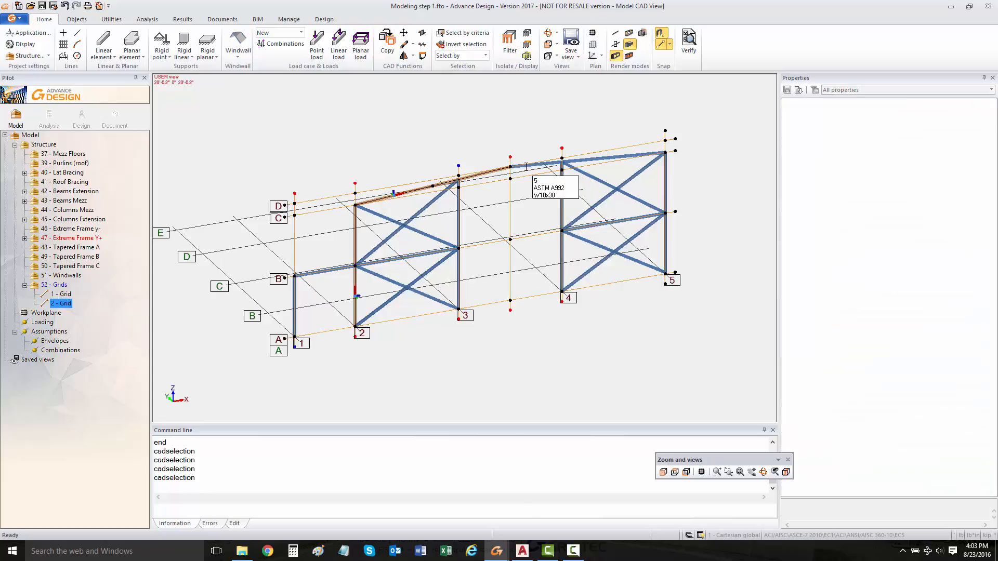
left_click(527, 170)
left_click(528, 171)
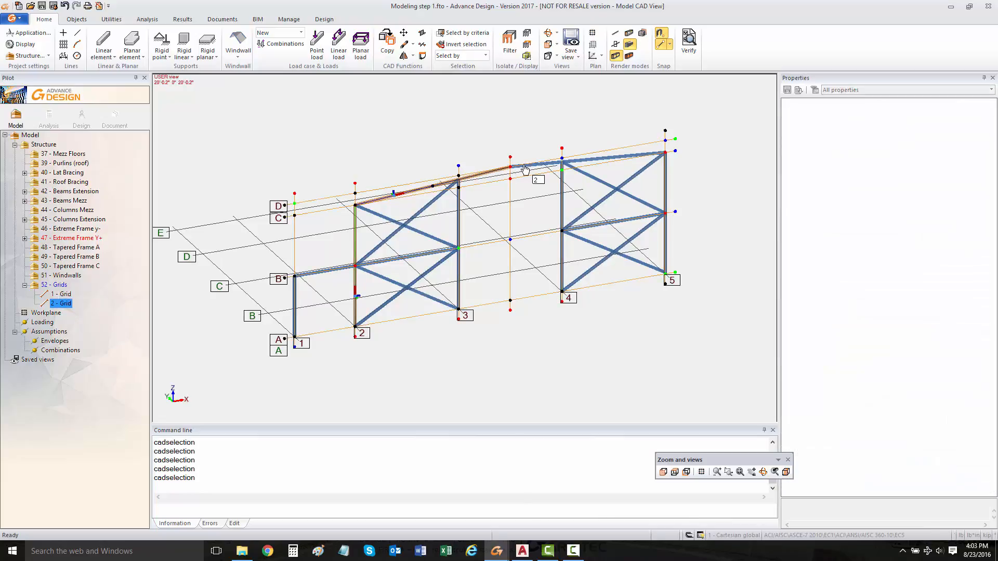
left_click(529, 172)
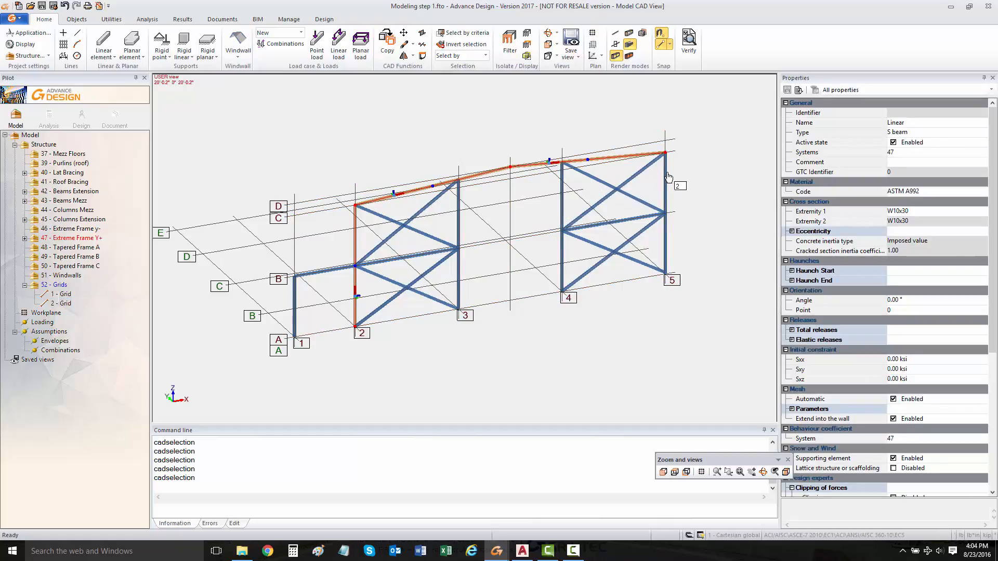
middle_click_drag(474, 221, 483, 217)
scroll(364, 244, "up", 2)
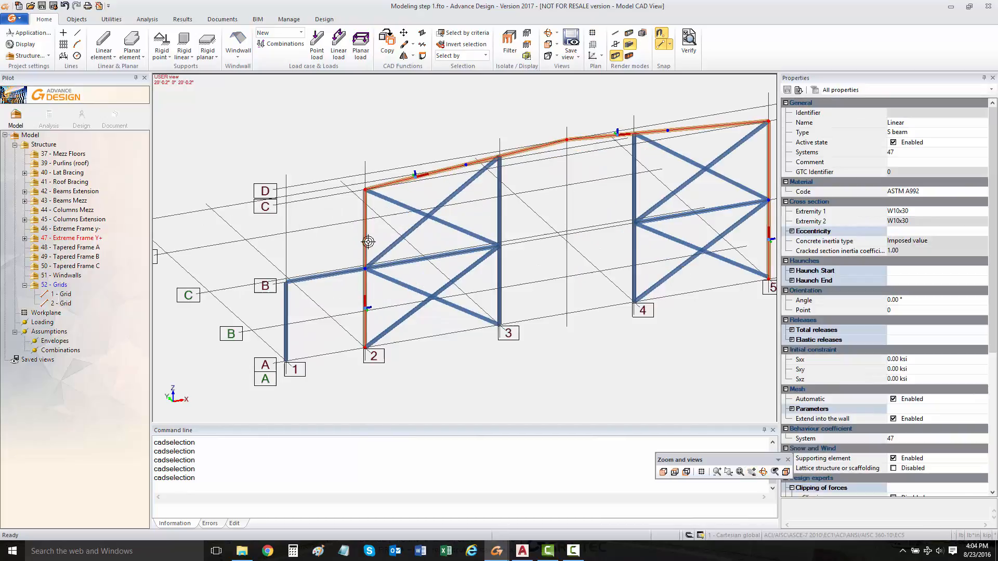
Set up and preview one translated copy of the frame from grid line A to B, with vector 0", 20'-0.2", 0"
key("ctrl+c")
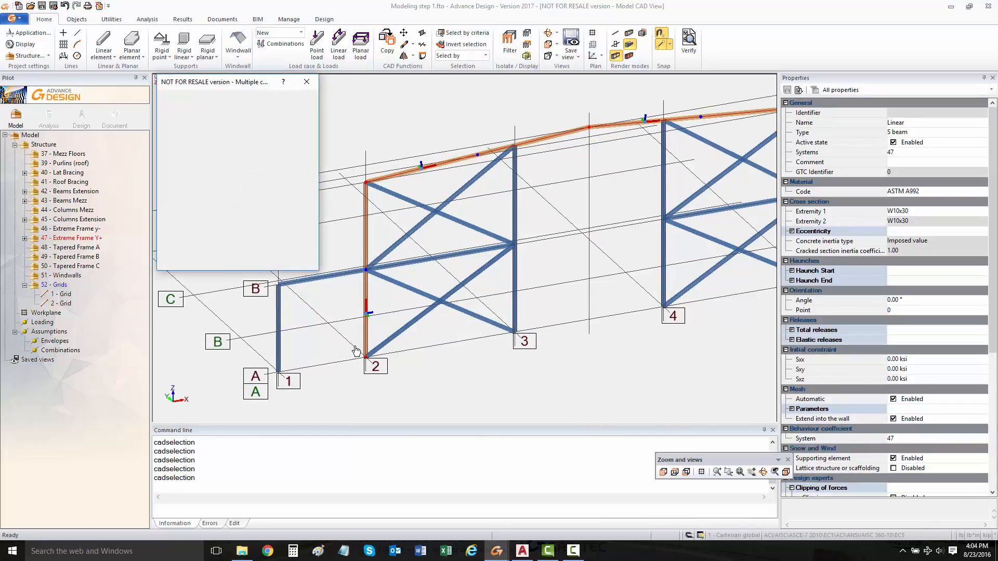
left_click(303, 125)
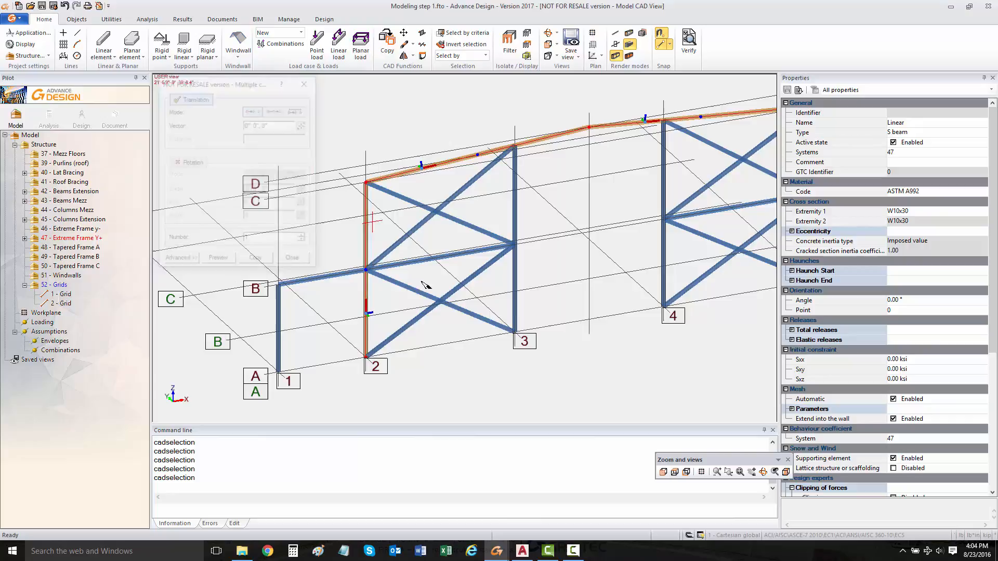
left_click(366, 356)
left_click(334, 340)
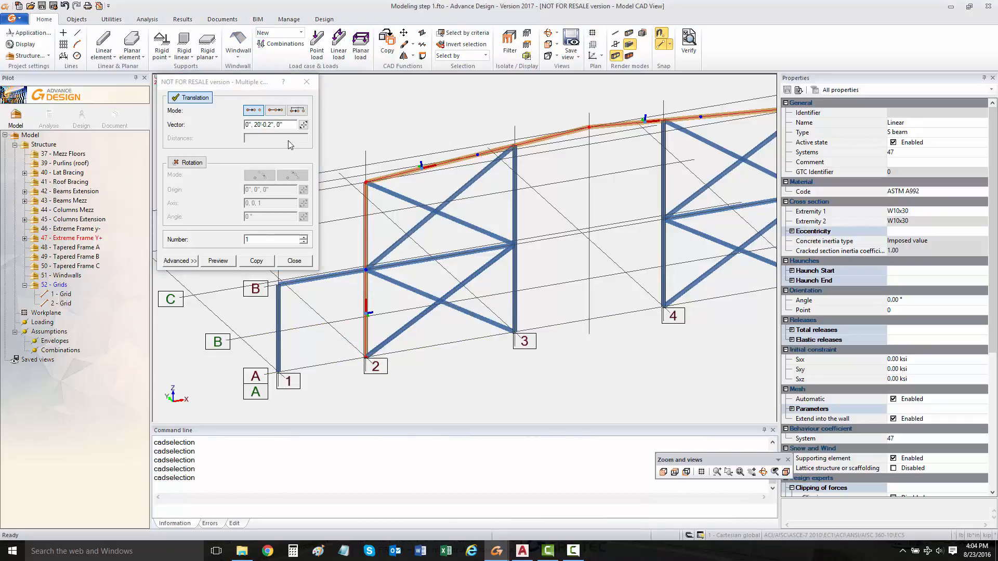
left_click_drag(223, 82, 135, 108)
left_click(130, 288)
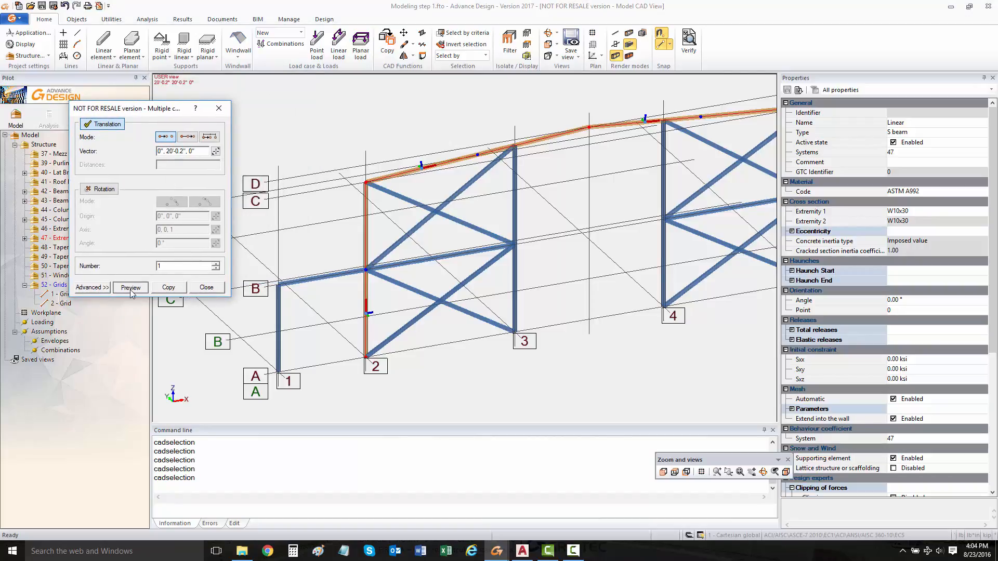
scroll(386, 268, "down", 2)
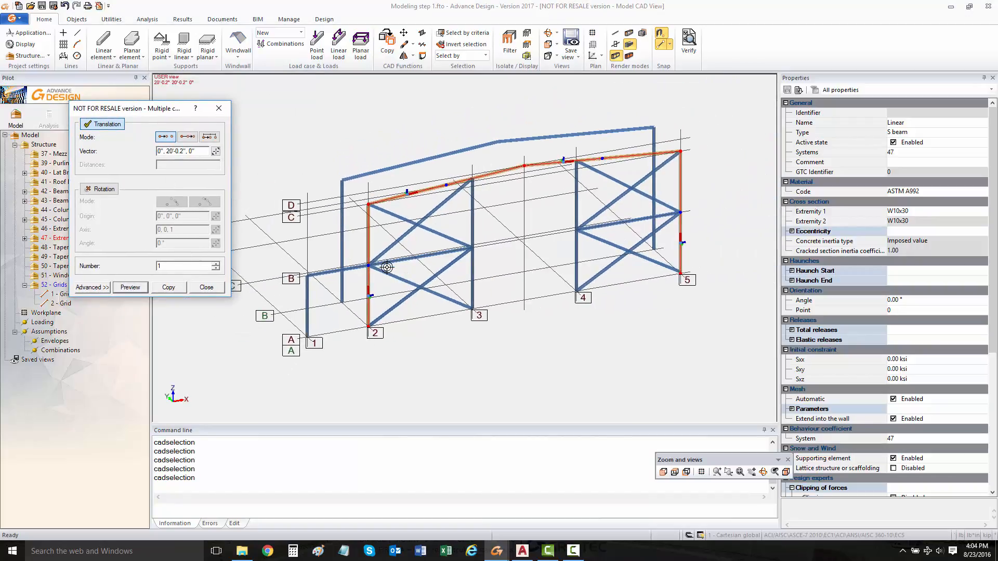
Set 48 - Tapered Frame A as the destination system and create the frame copy on grid line B
left_click(93, 288)
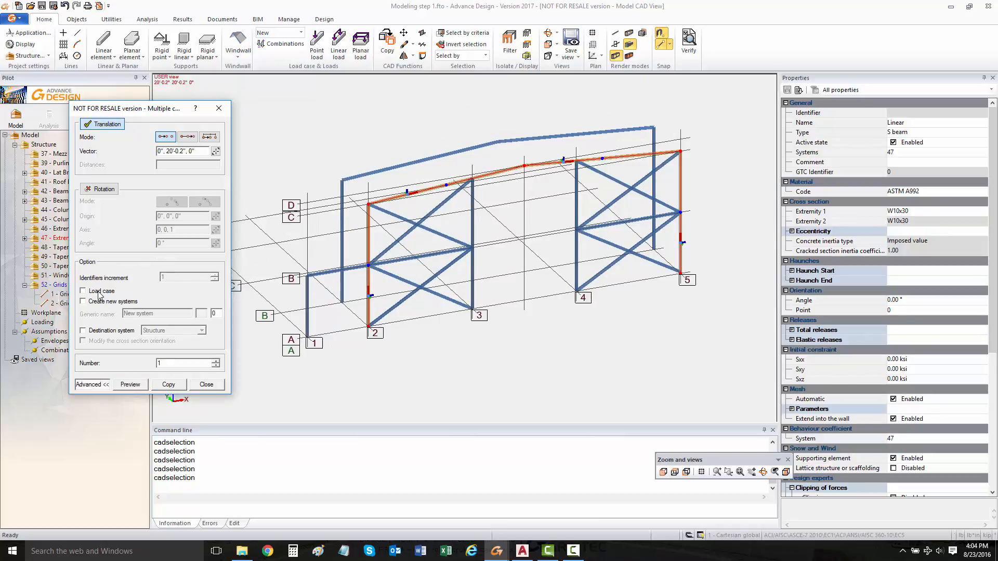
left_click(83, 331)
left_click(202, 331)
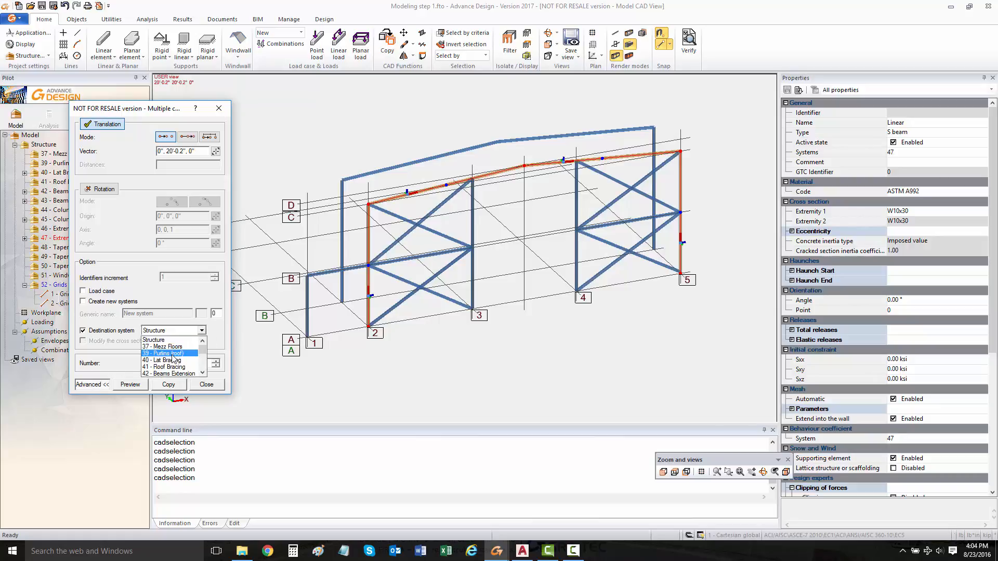
scroll(173, 359, "down", 3)
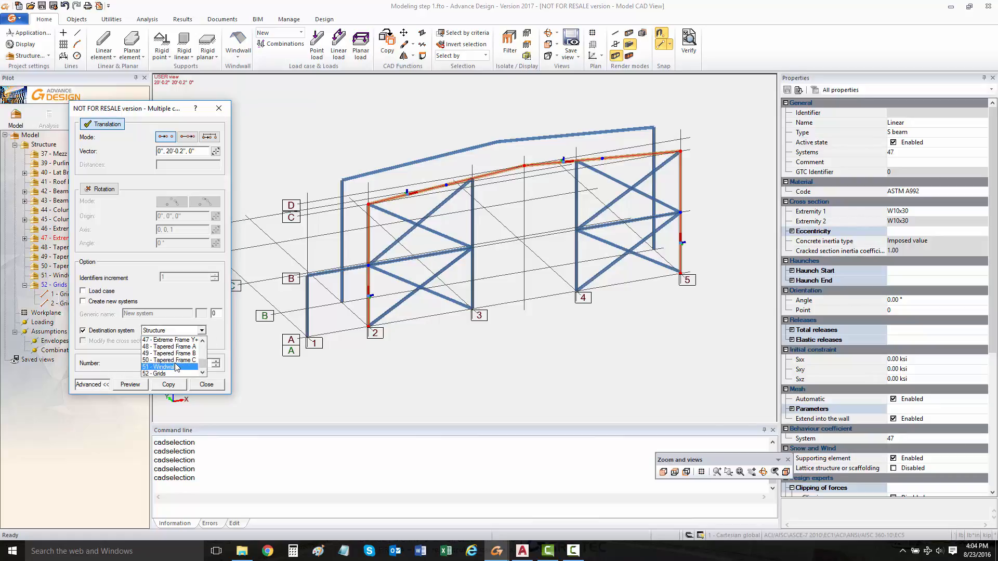
left_click(177, 347)
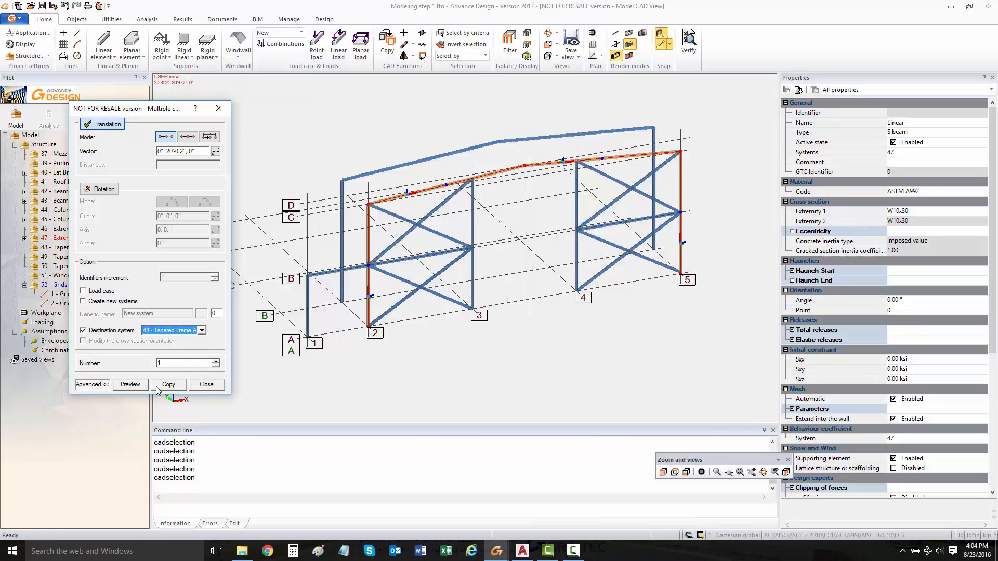
left_click(177, 388)
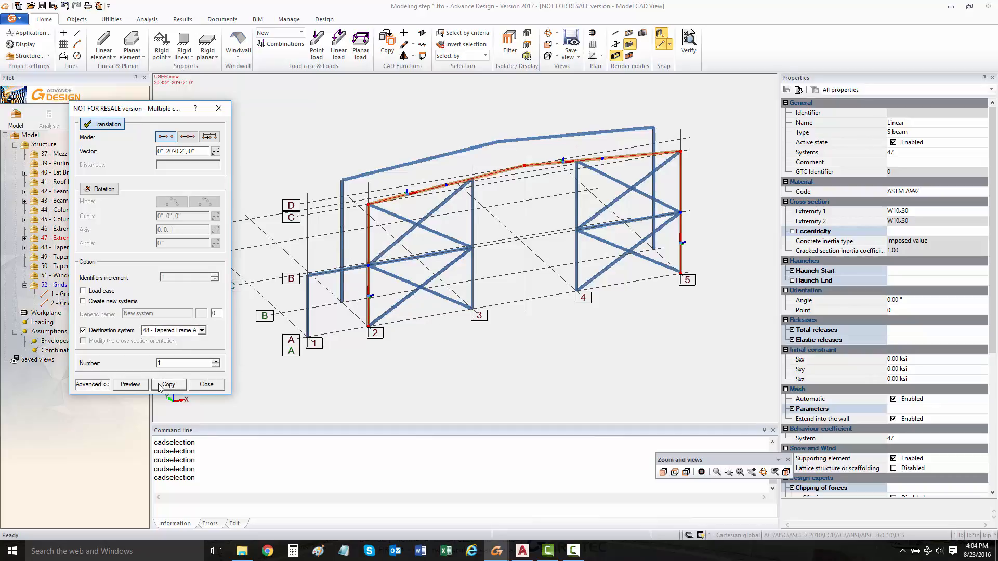
Copy the frame to grid line C with vector 0", 44'-11.4", 0" and destination system 49 - Tapered Frame B
left_click(215, 151)
left_click(369, 326)
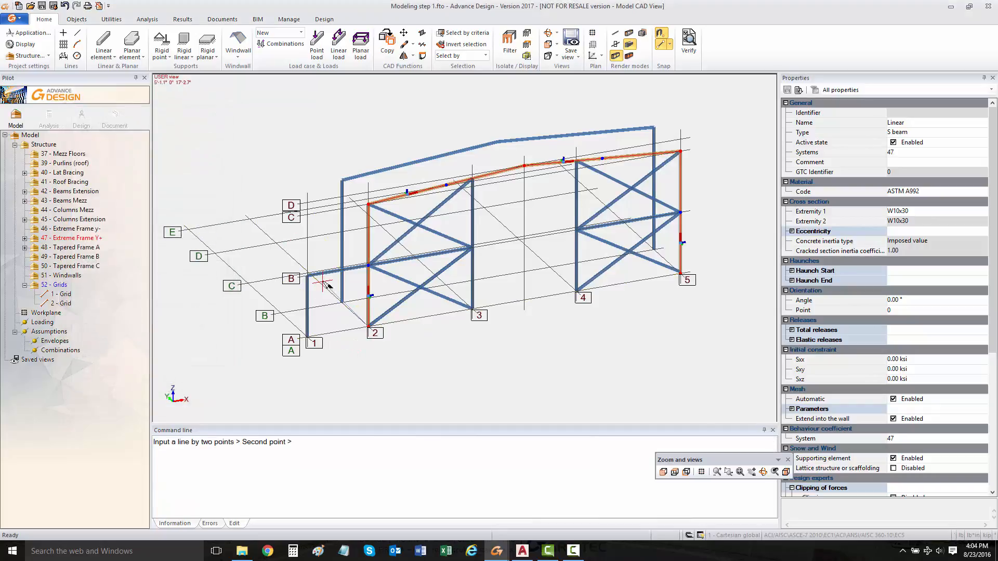
scroll(304, 278, "up", 4)
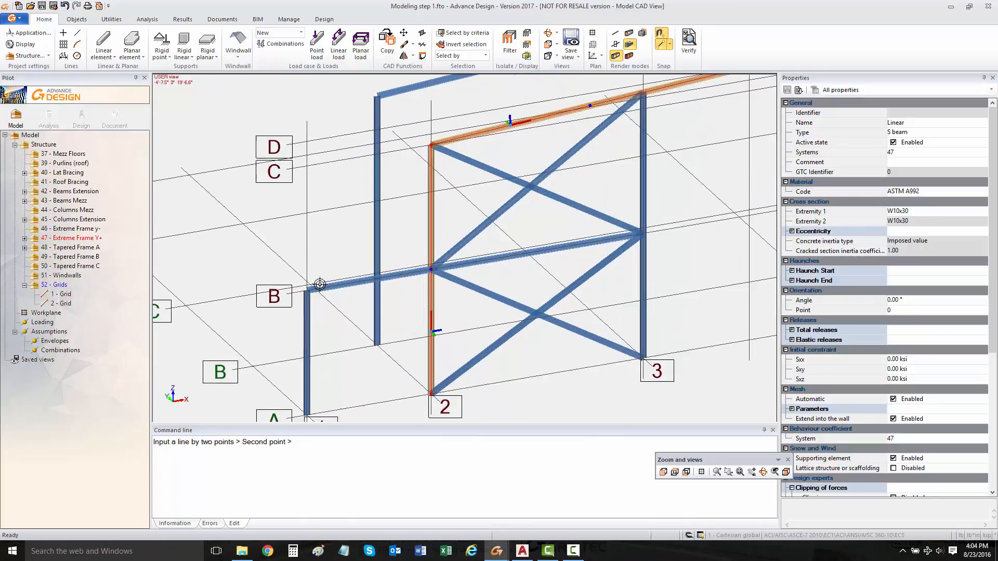
middle_click_drag(281, 314, 311, 329, "shift")
left_click(289, 323)
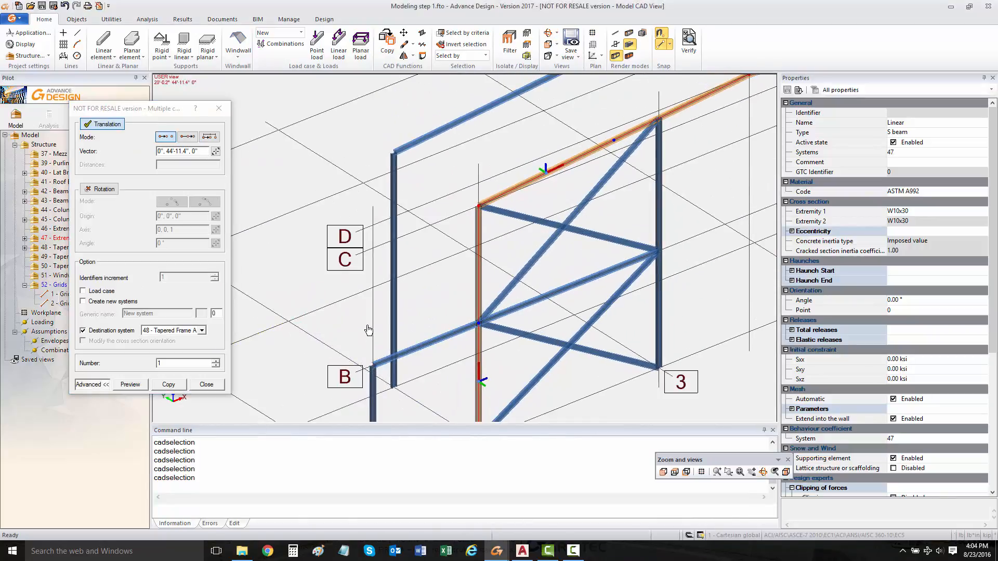
middle_click_drag(370, 317, 400, 233)
scroll(400, 233, "down", 2)
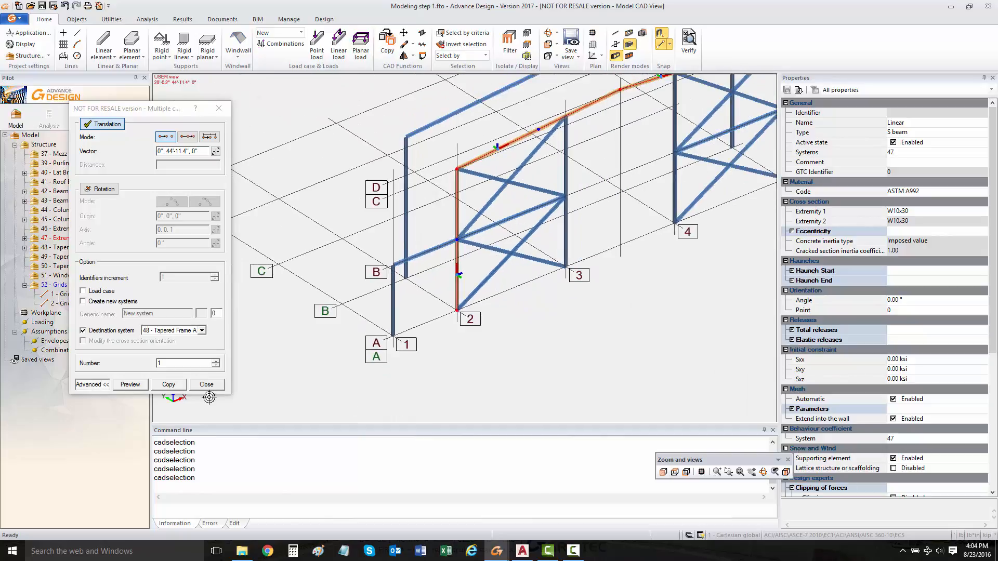
left_click(200, 331)
left_click(169, 348)
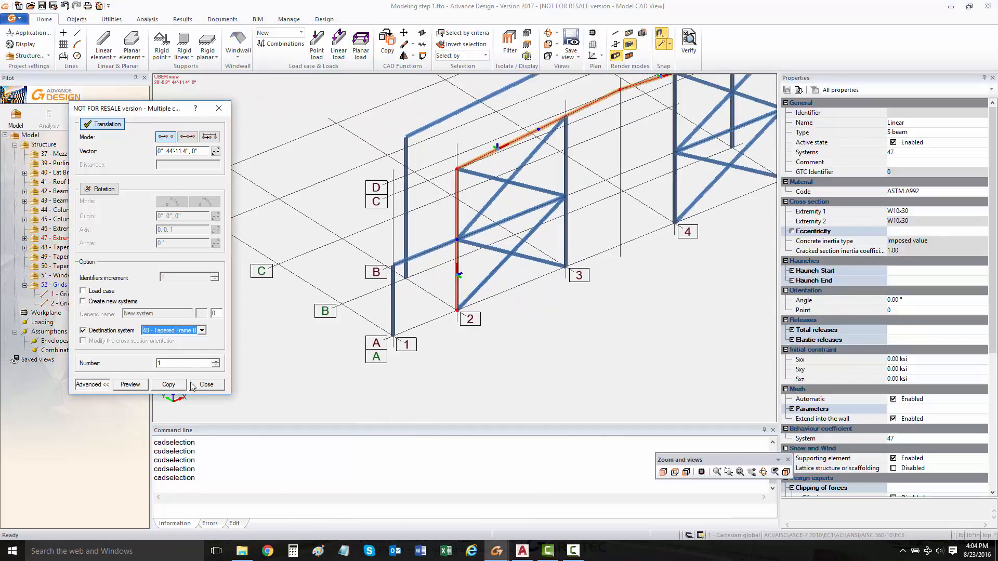
left_click(134, 386)
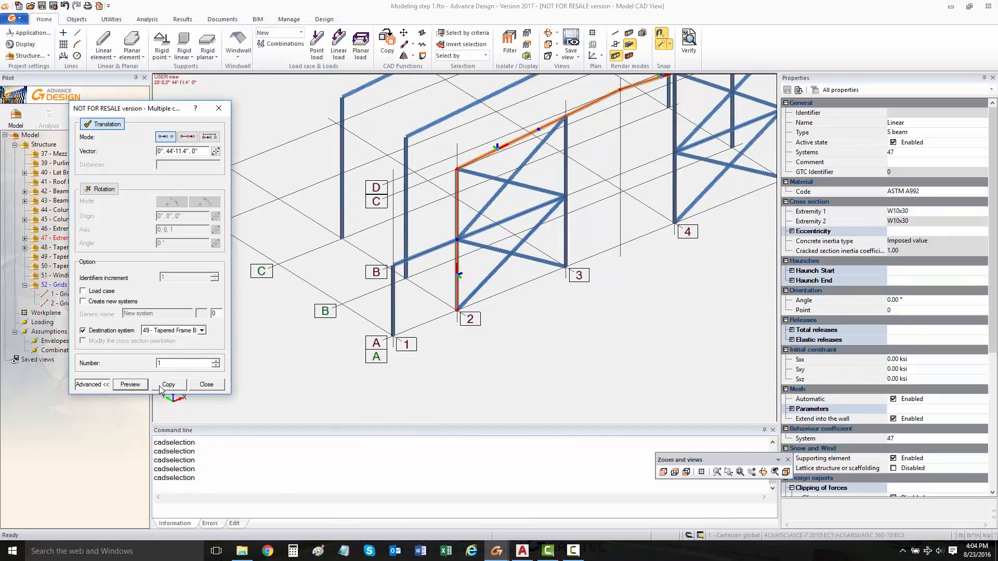
left_click(159, 386)
Copy the frame to grid line D with vector 0", 69'-10.6", 0" and destination system 50 - Tapered Frame C
left_click(216, 151)
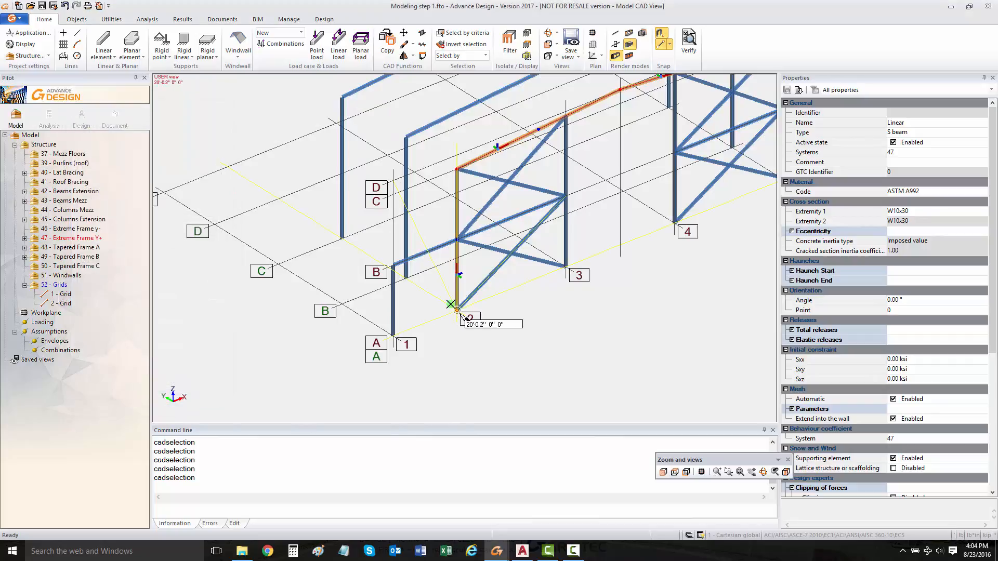
left_click(459, 312)
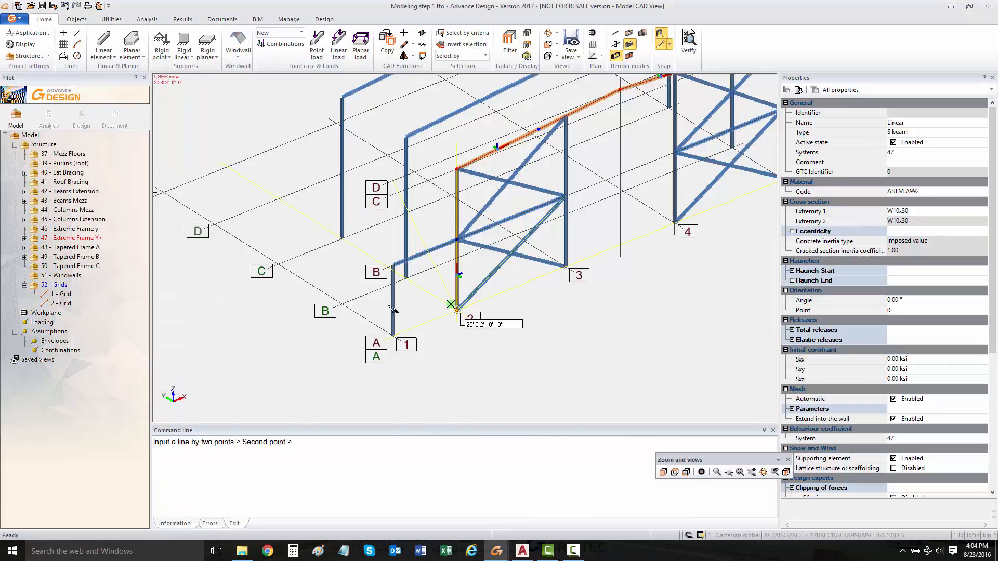
left_click(278, 199)
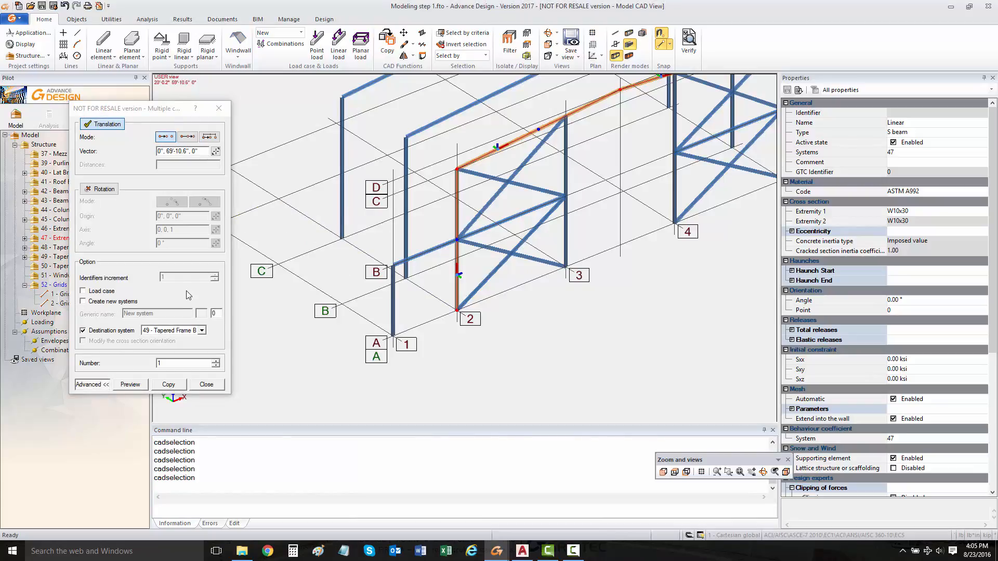
left_click(197, 330)
left_click(188, 363)
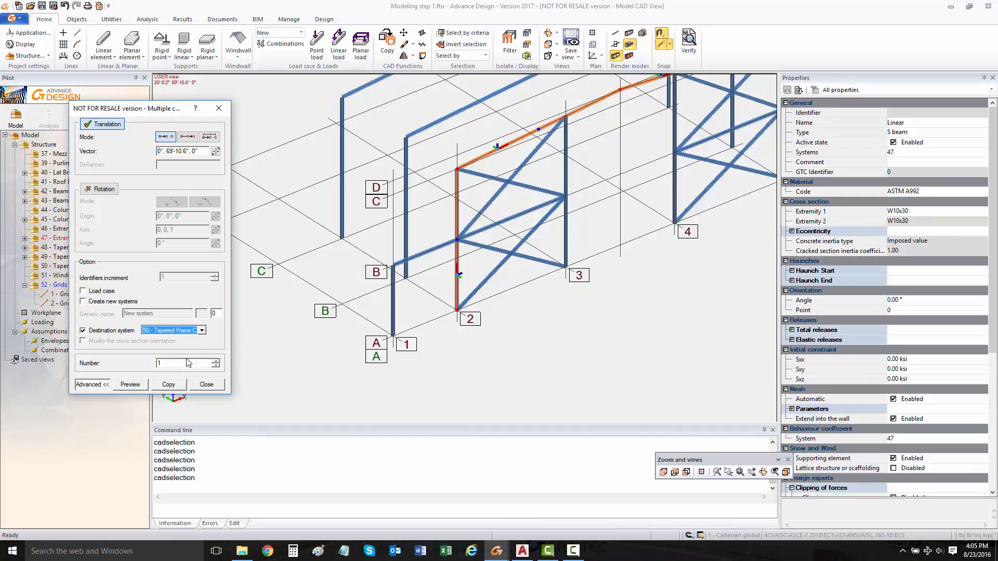
left_click(135, 387)
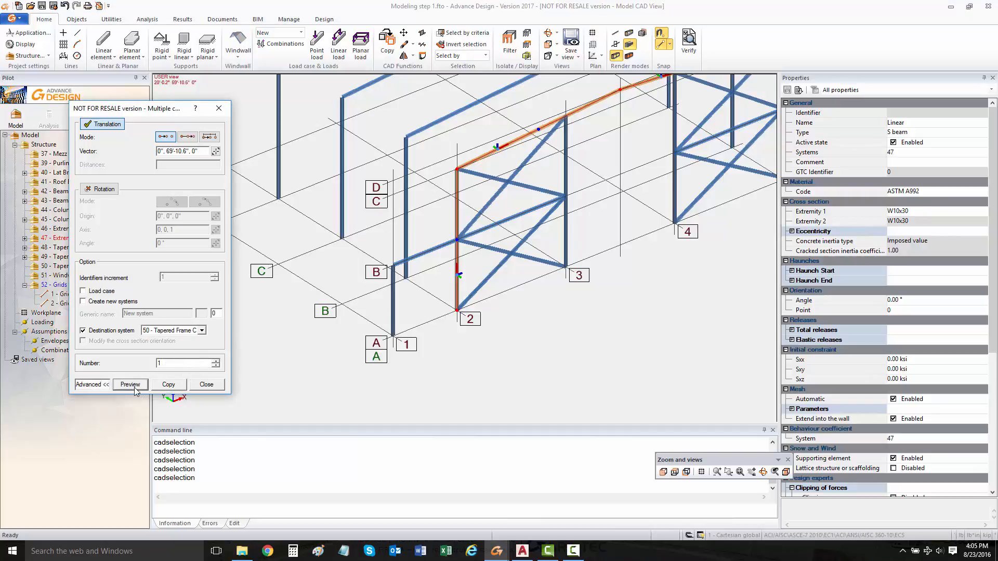
left_click(182, 387)
Define the frame's copy vector from grid line A to grid line E as 0", 89'-10.7", 0"
left_click(215, 151)
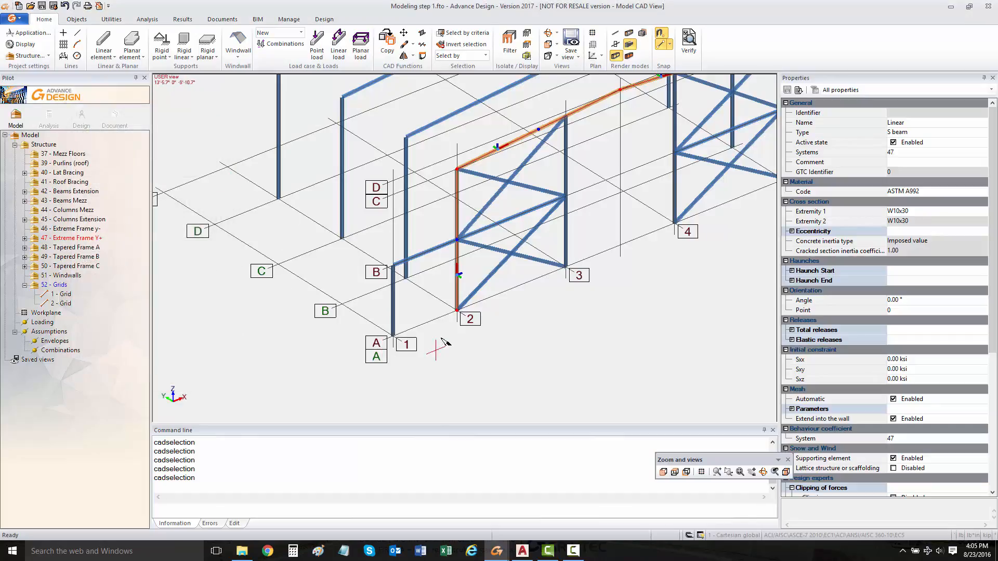
left_click(457, 311)
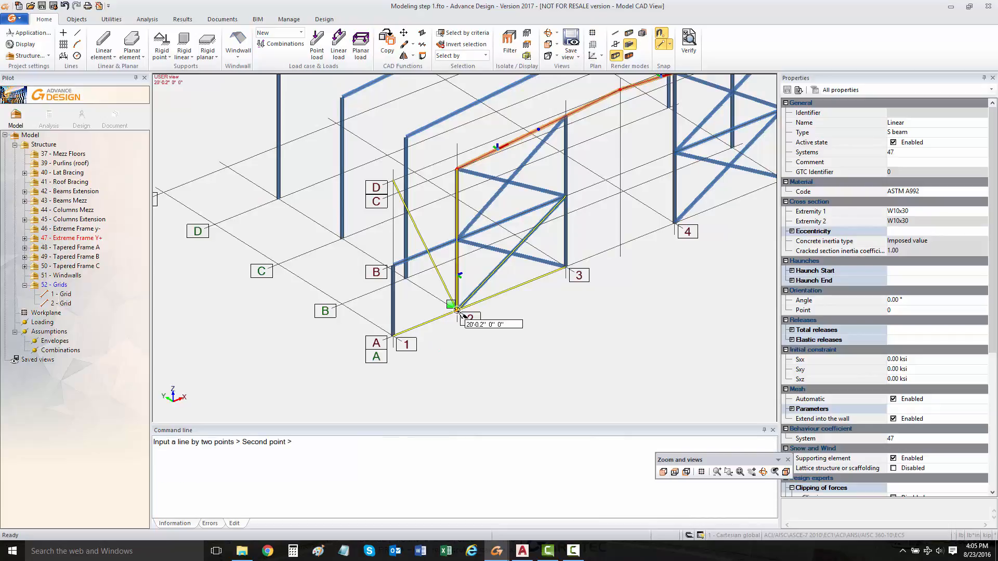
left_click(230, 168)
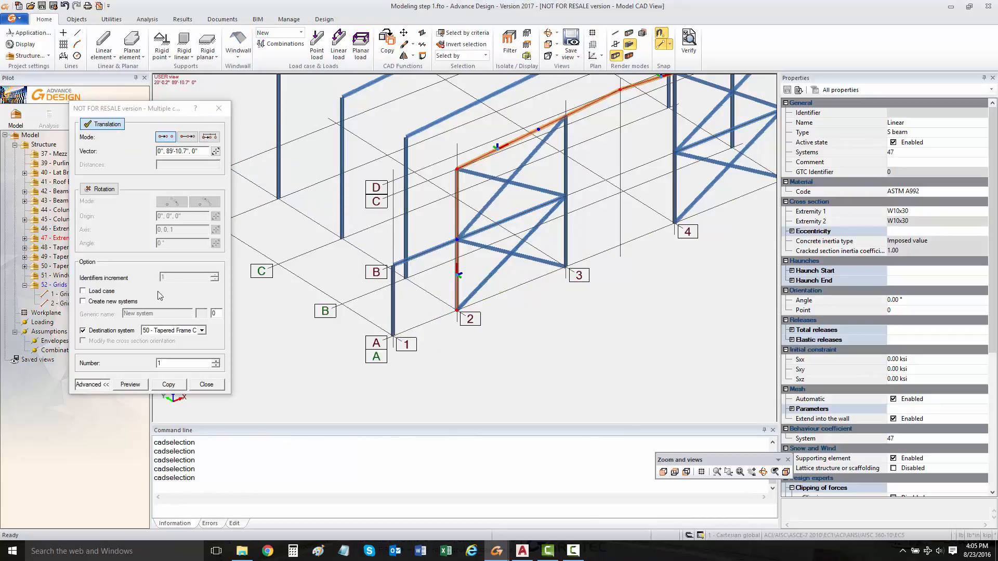
left_click(203, 332)
left_click(167, 107)
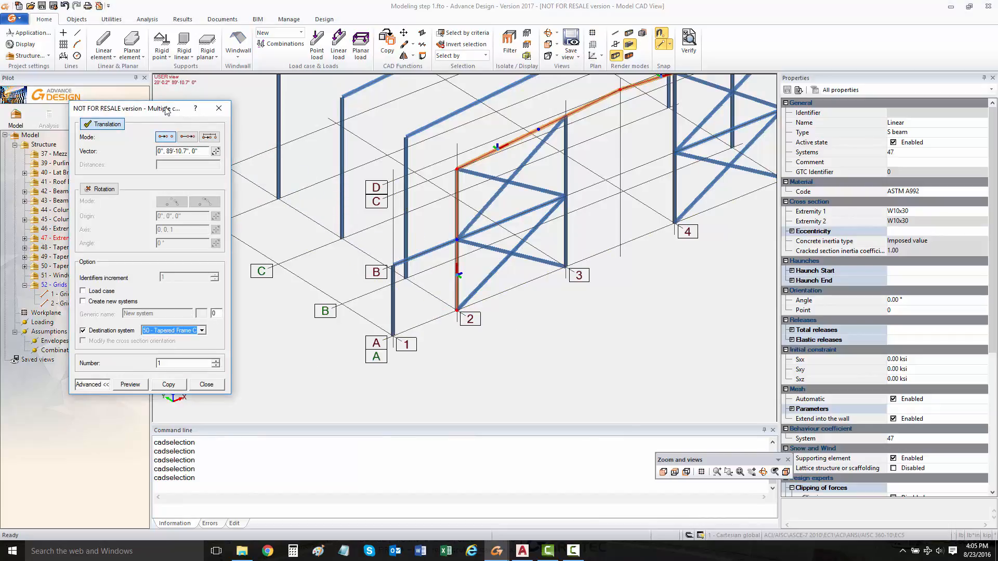
left_click_drag(172, 108, 277, 103)
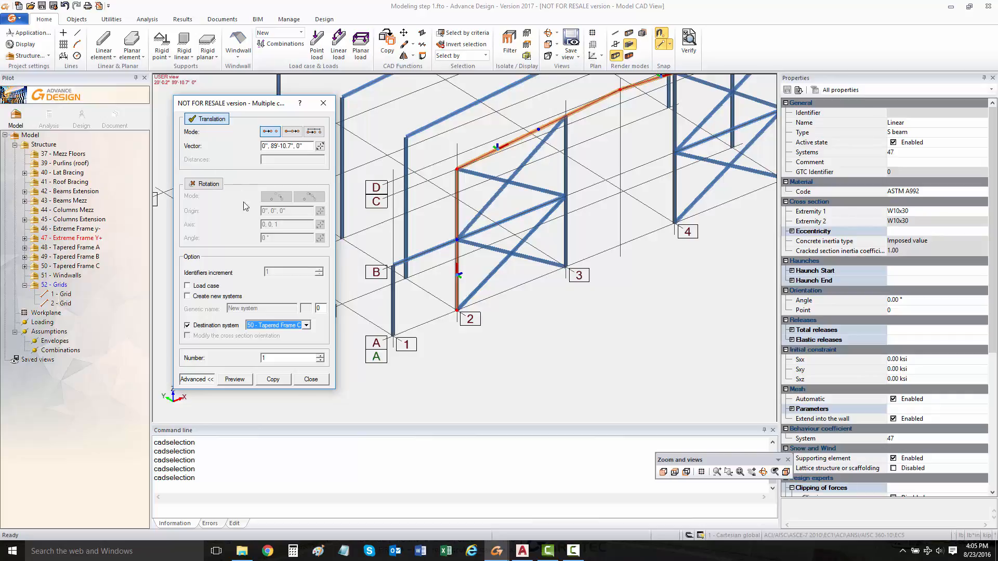
Set 46 - Extreme Frame y- as the destination system, create the frame copy on grid line E and clear the selection
left_click(306, 326)
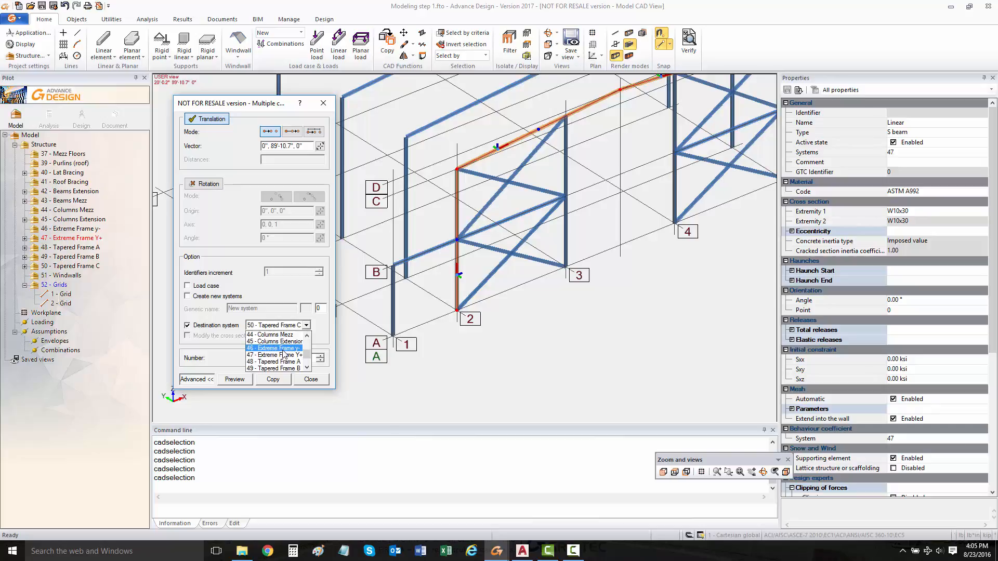
left_click(283, 349)
left_click(243, 384)
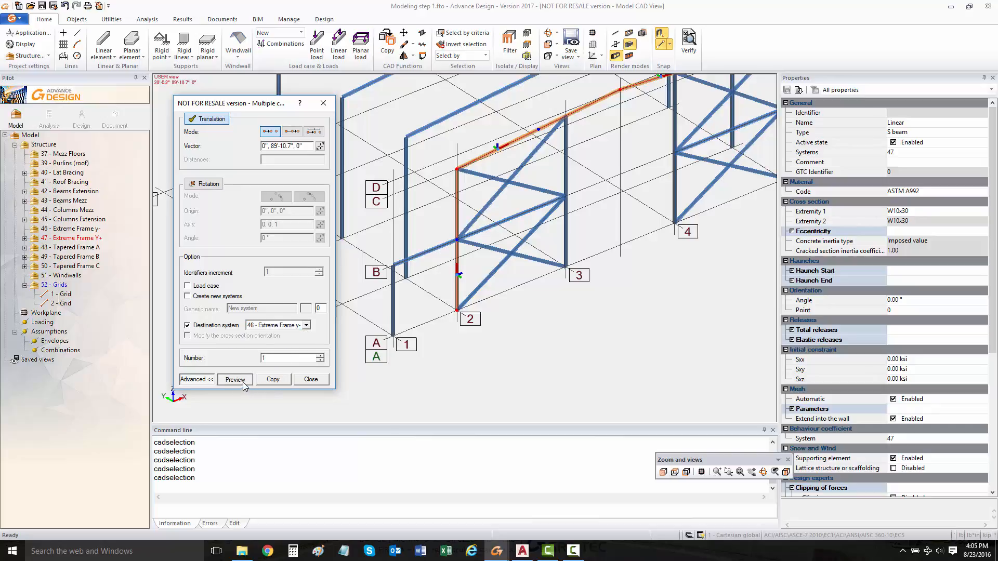
left_click(283, 383)
left_click(309, 382)
scroll(312, 372, "down", 5)
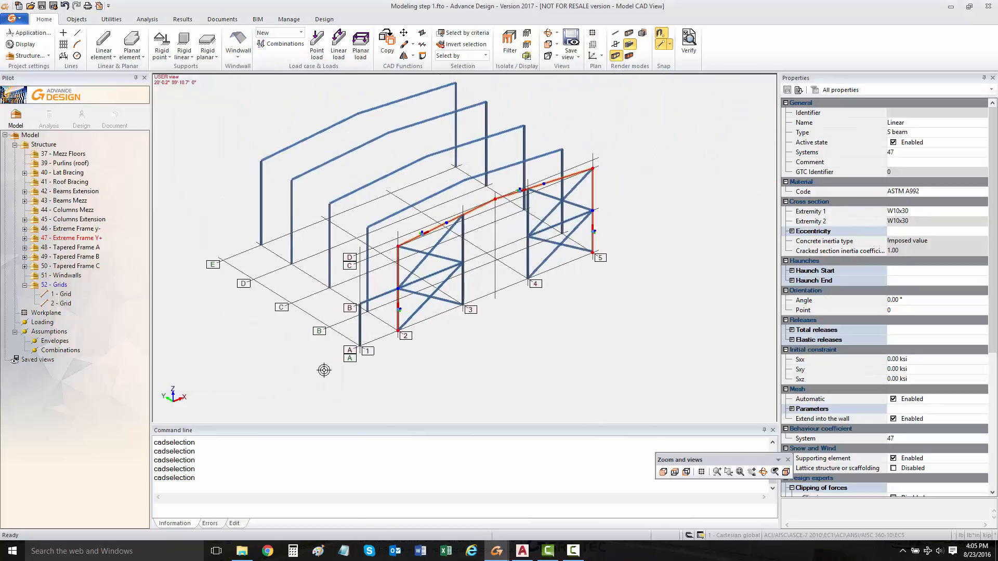
middle_click_drag(328, 242, 283, 209)
middle_click_drag(197, 203, 243, 207)
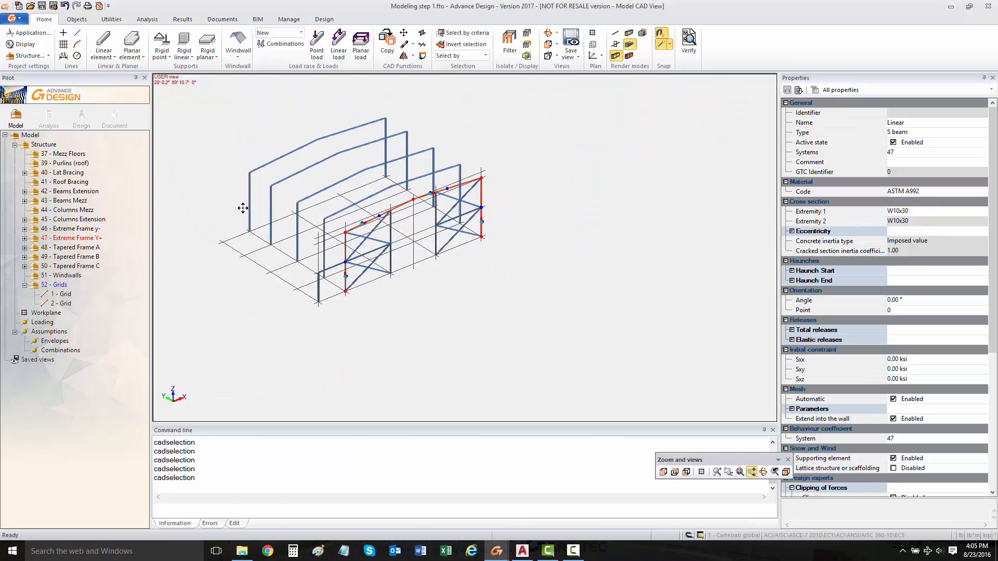
middle_click_drag(318, 262, 391, 225)
scroll(307, 253, "up", 5)
key("Escape")
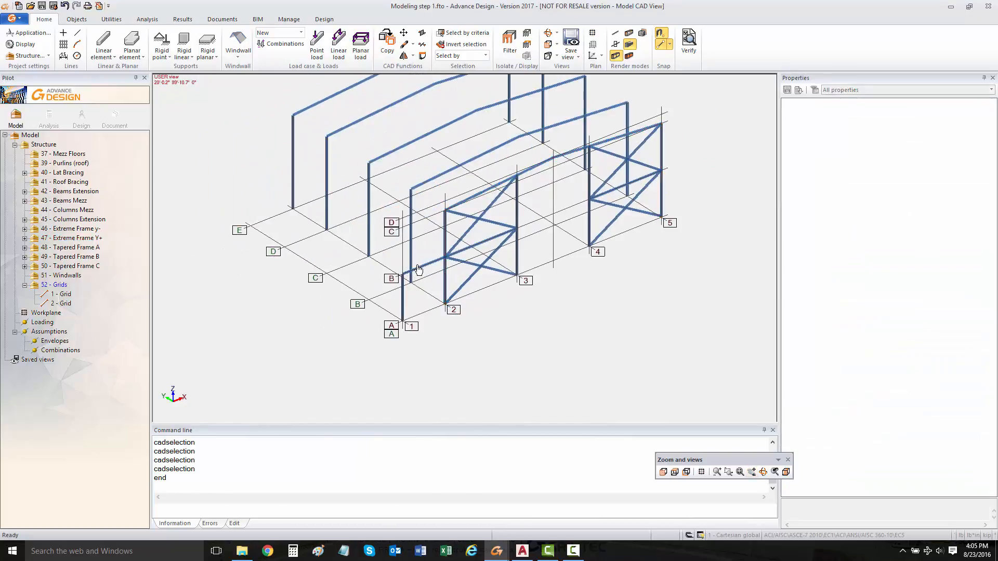
Try to create three copies of the extension beam and column with translation vector 0", 20'-0.2", 0"
left_click(419, 270)
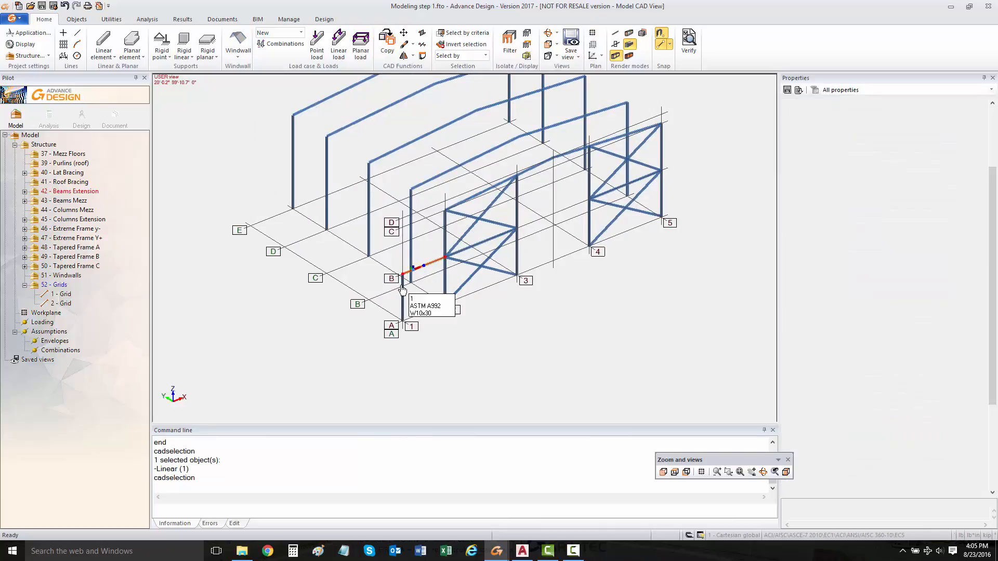
left_click(402, 291)
key("ctrl+c")
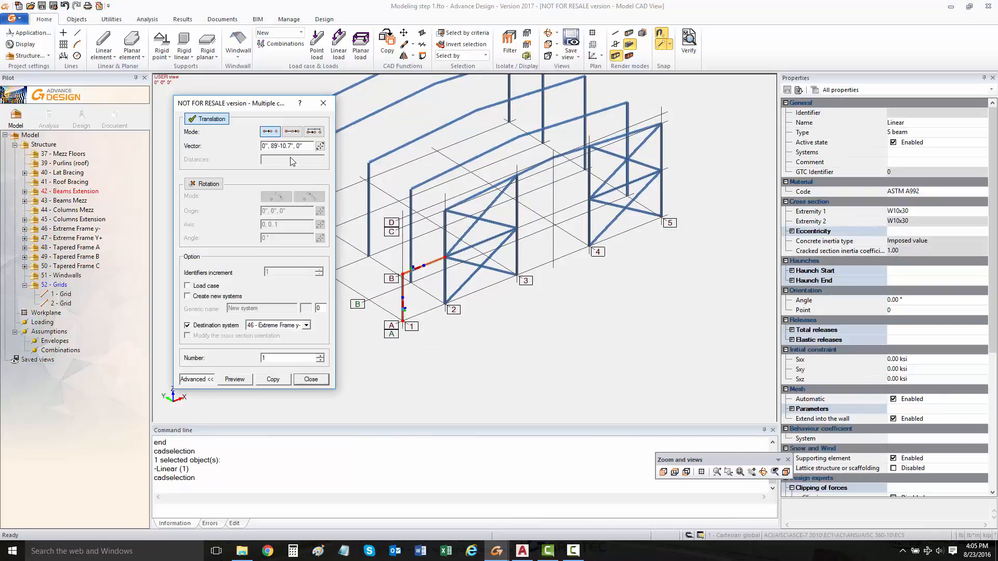
left_click(319, 148)
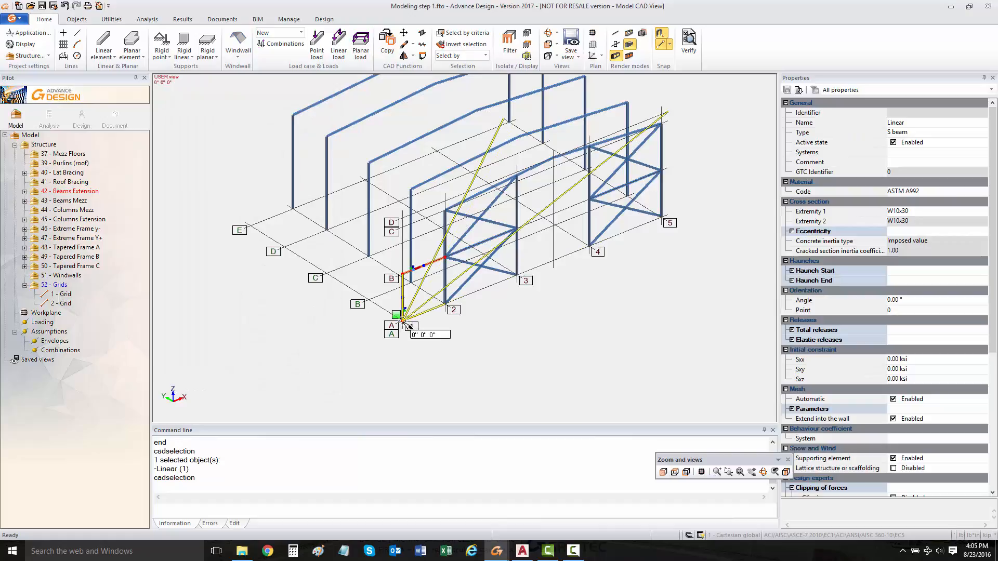
left_click(403, 321)
left_click(370, 301)
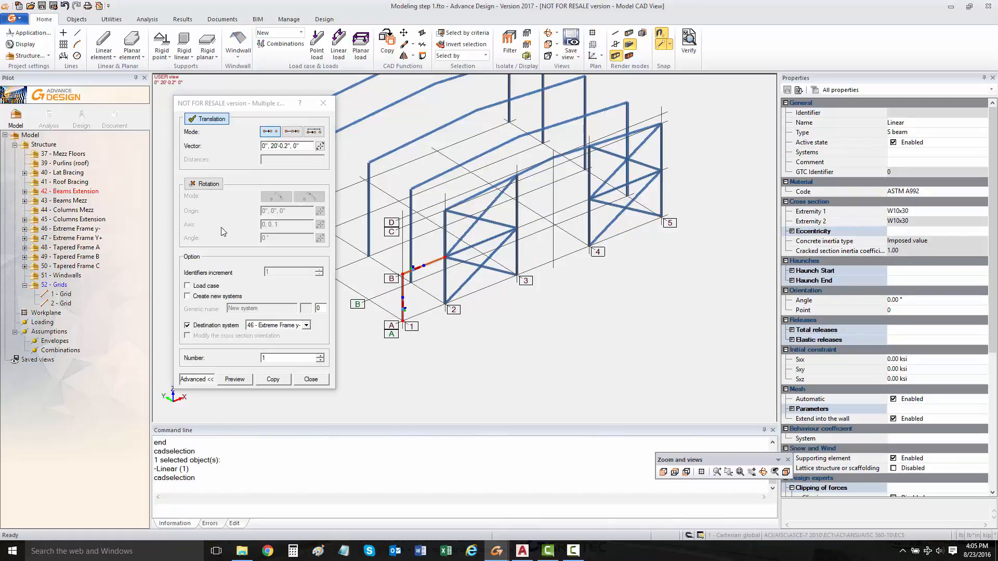
left_click(319, 357)
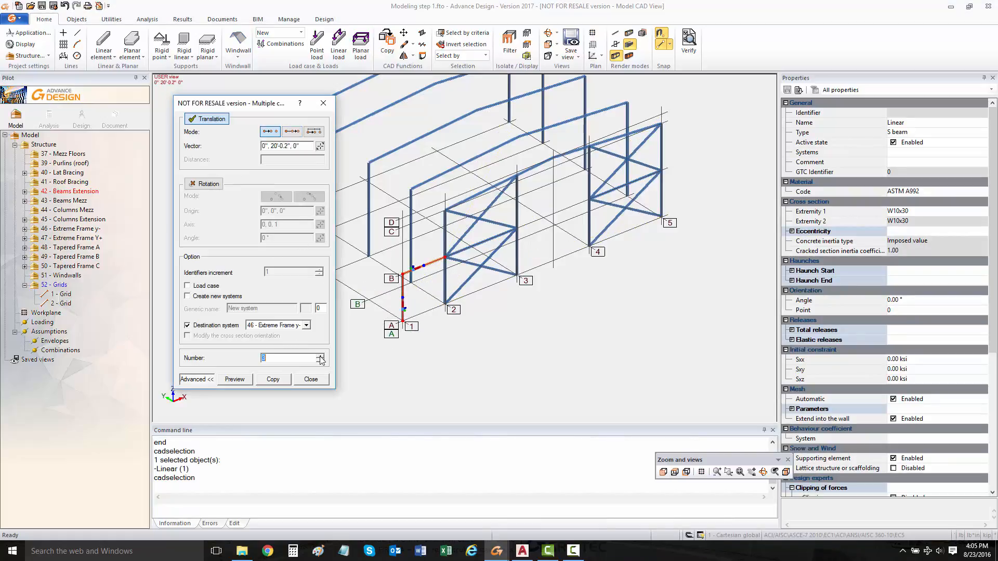
left_click_drag(260, 103, 158, 103)
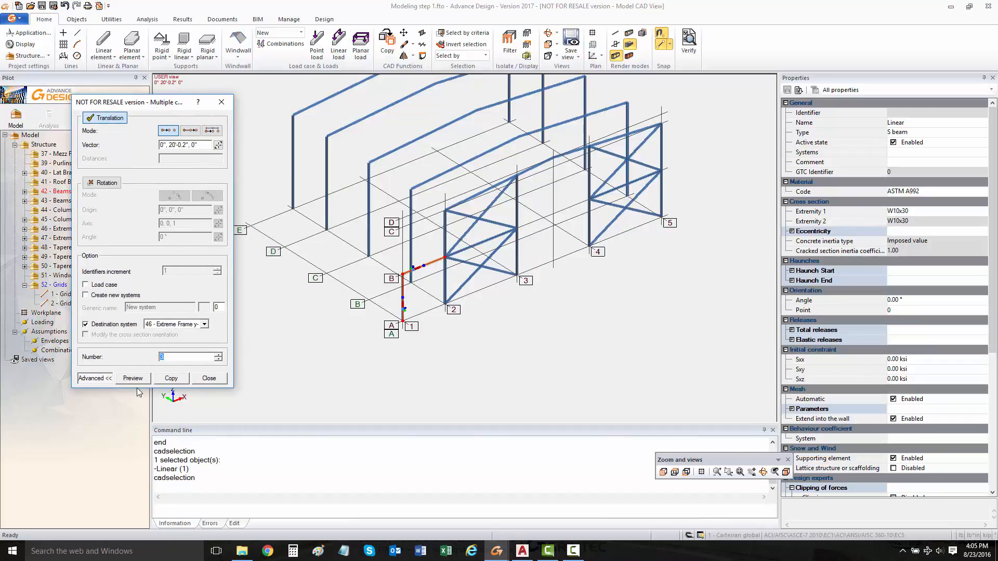
left_click(94, 378)
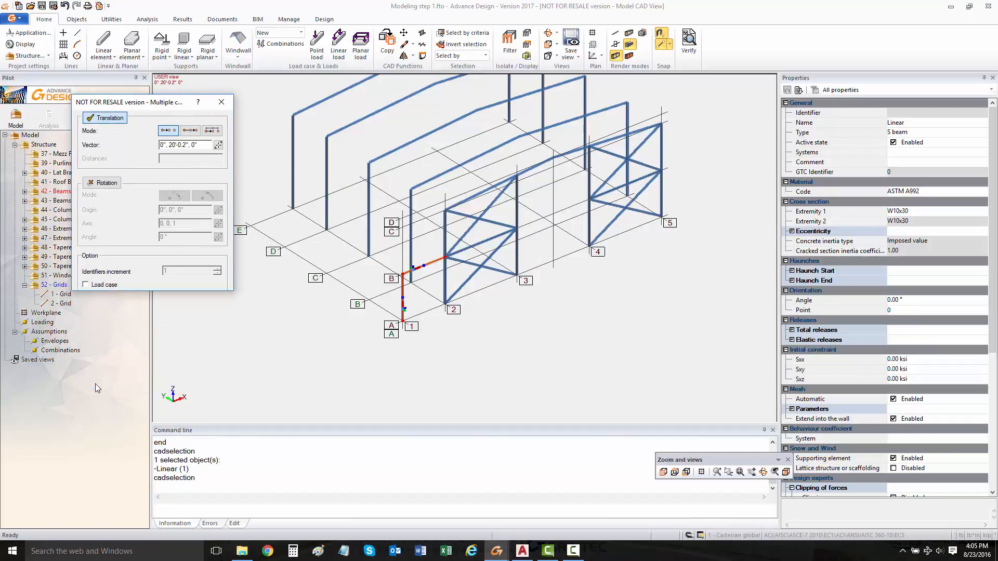
left_click(133, 282)
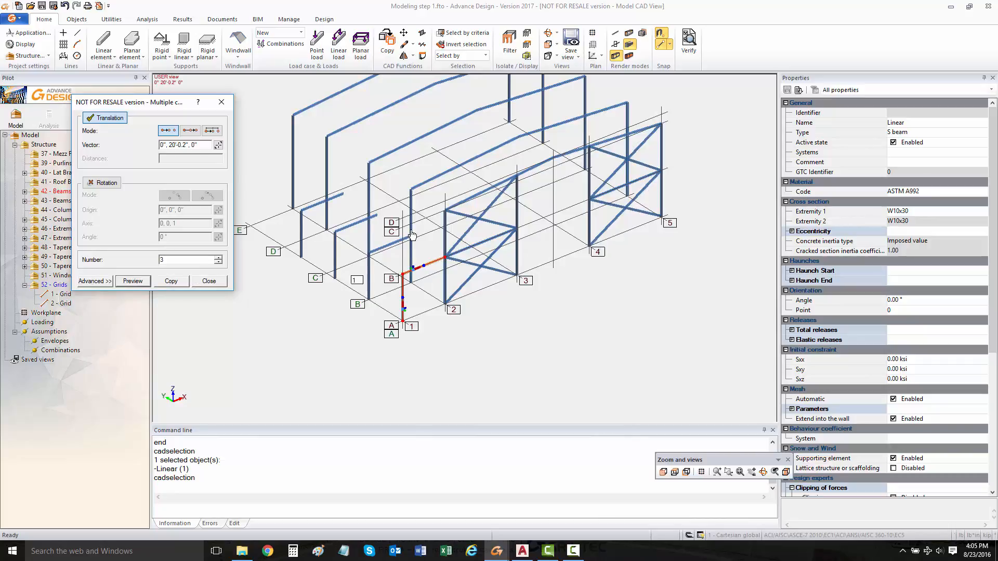
scroll(385, 251, "up", 3)
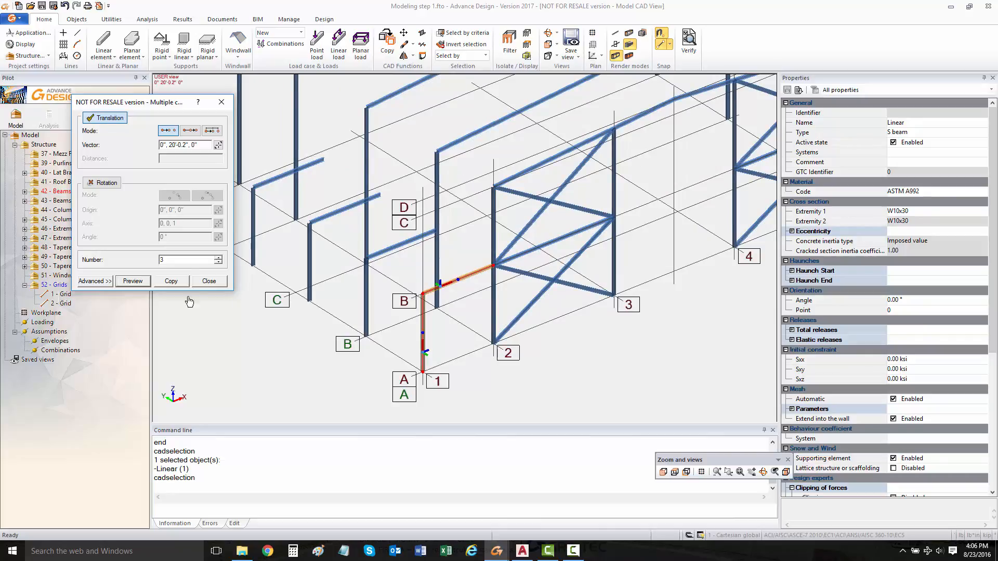
left_click(172, 281)
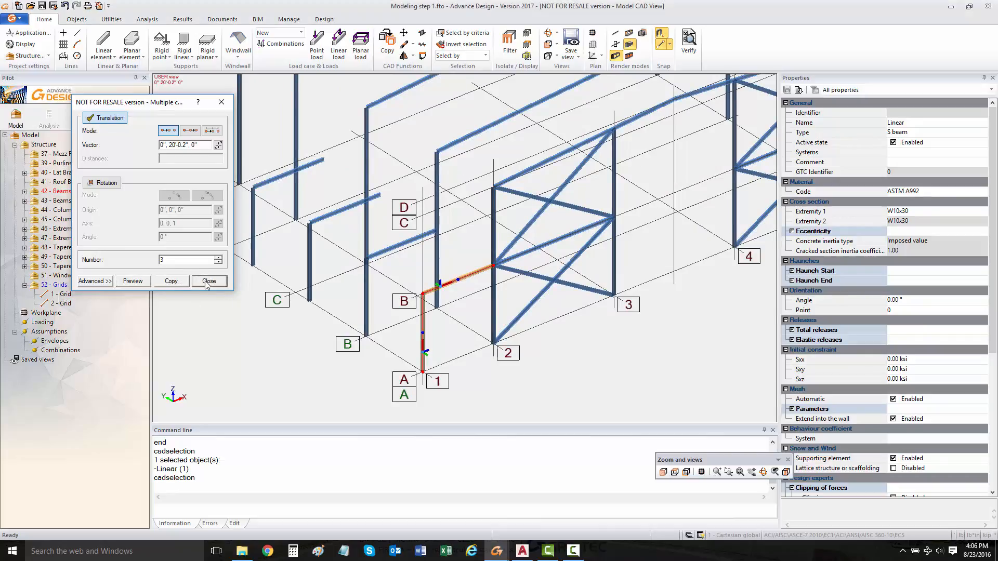
left_click(422, 311)
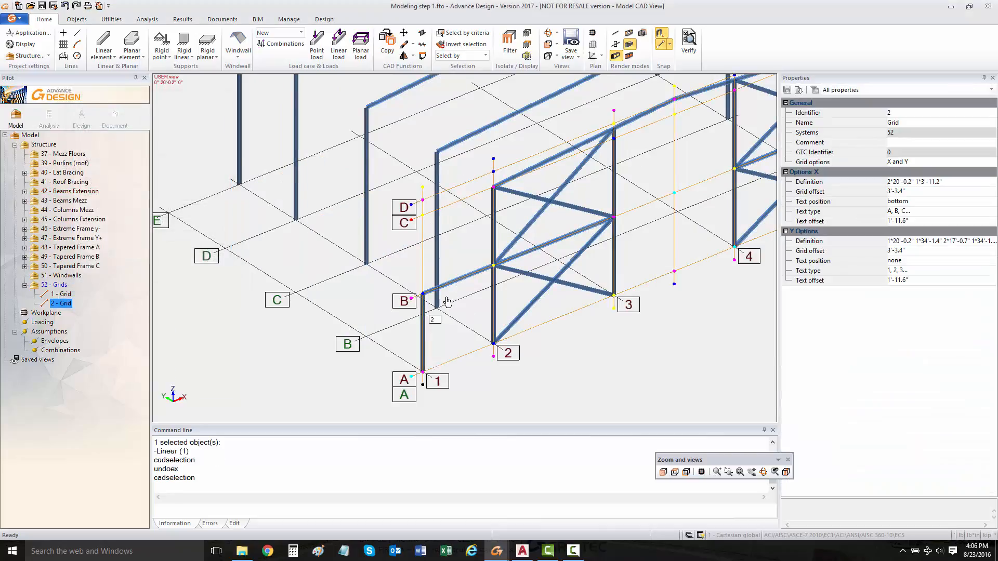
left_click(422, 311)
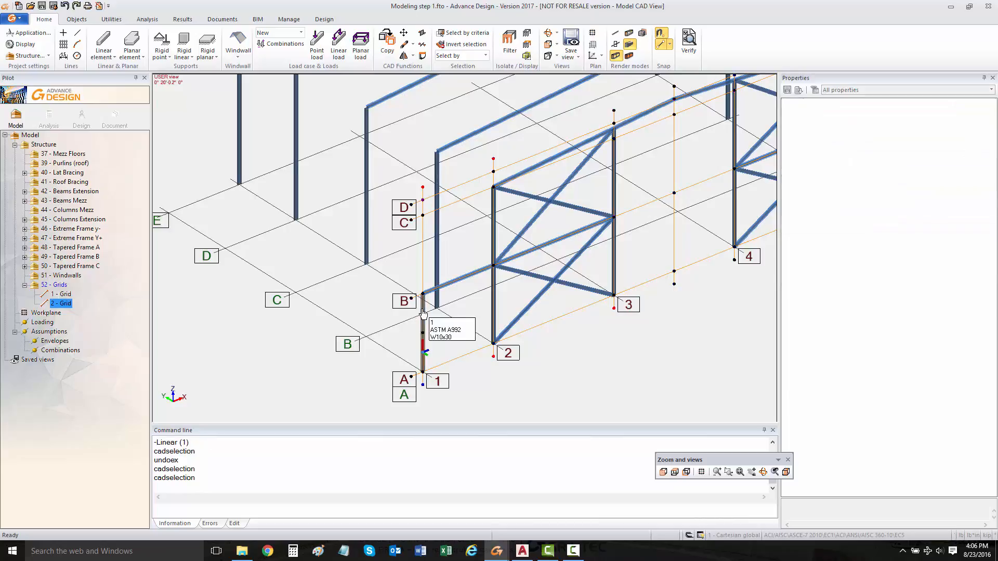
left_click(422, 311)
left_click(422, 311)
left_click(421, 302)
left_click(422, 306)
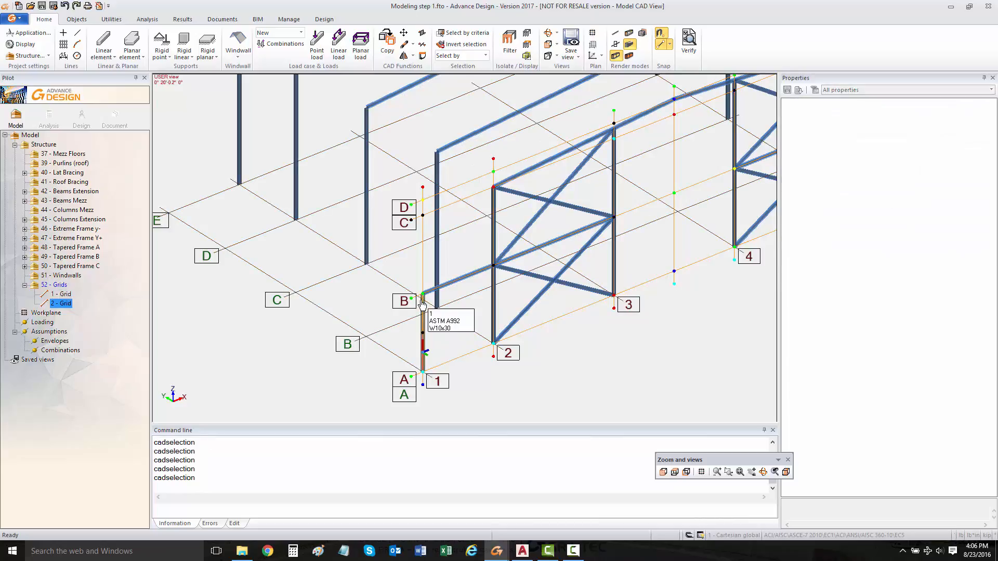
key("Escape")
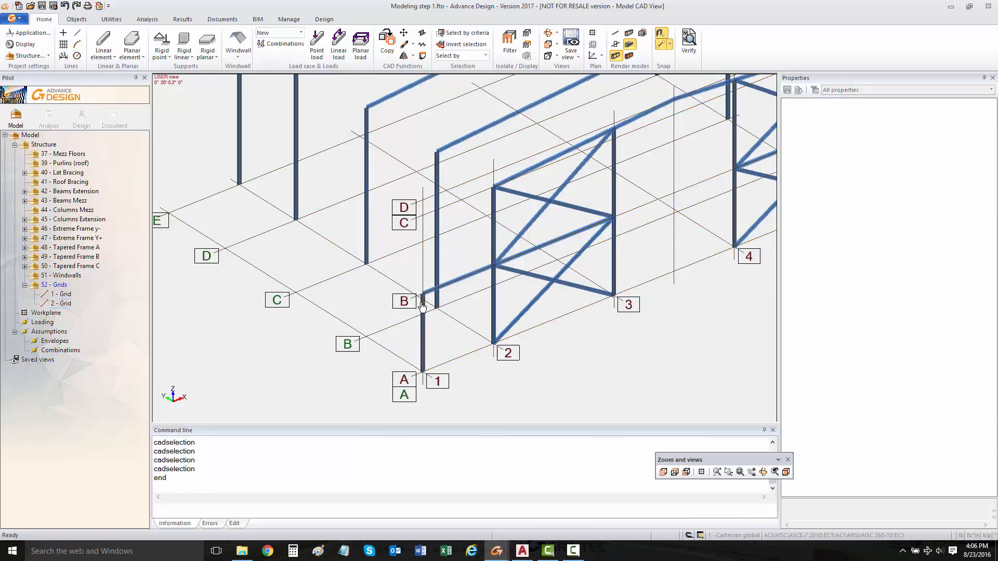
Copy the extension column and beam point to point from grid line A to grid lines B, C, D and E
left_click(422, 306)
left_click(440, 293)
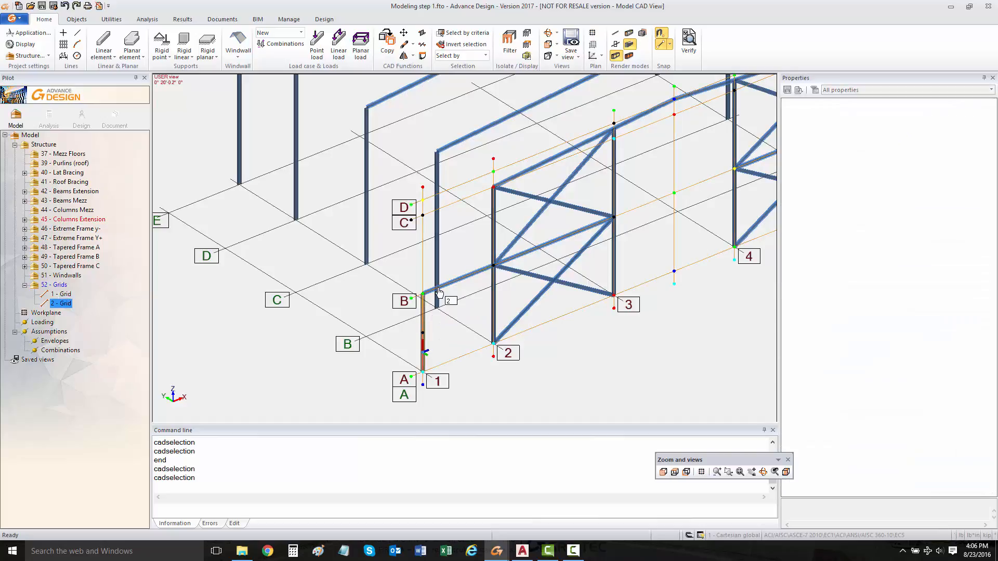
left_click(439, 292)
left_click(440, 288)
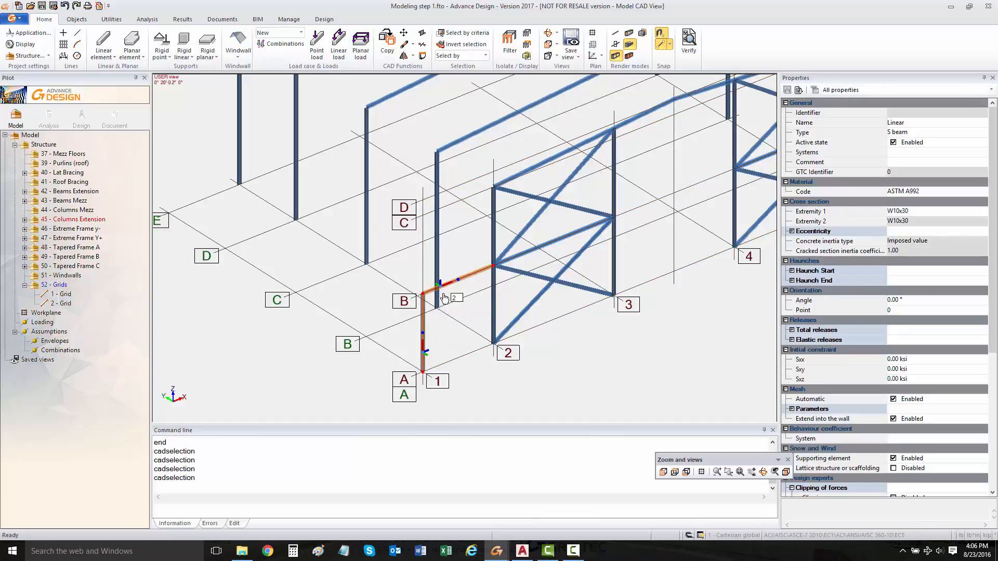
left_click(422, 371)
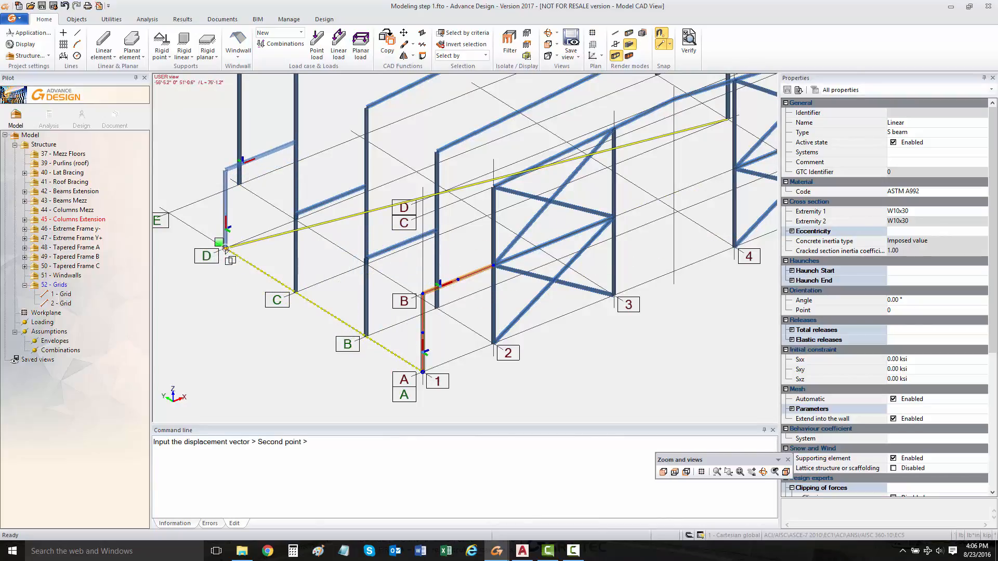
scroll(401, 268, "down", 5)
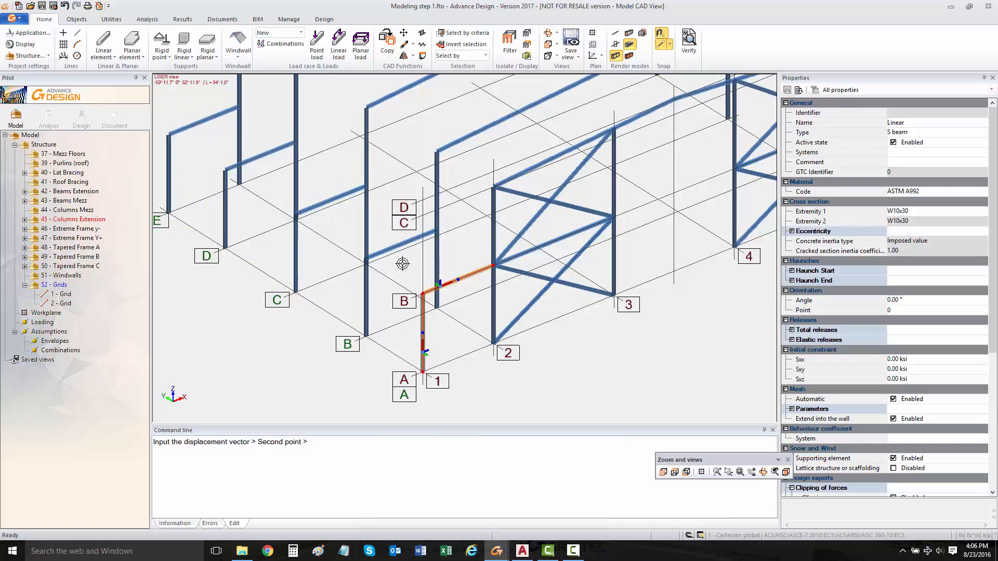
middle_click_drag(342, 309, 315, 283, "shift")
middle_click_drag(520, 319, 462, 314)
key("Escape")
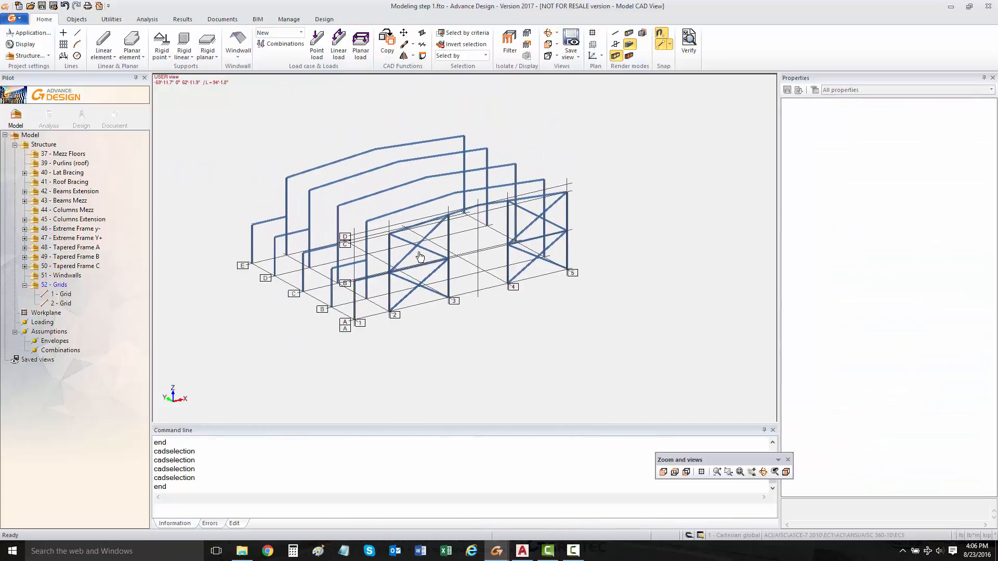
left_click(405, 239)
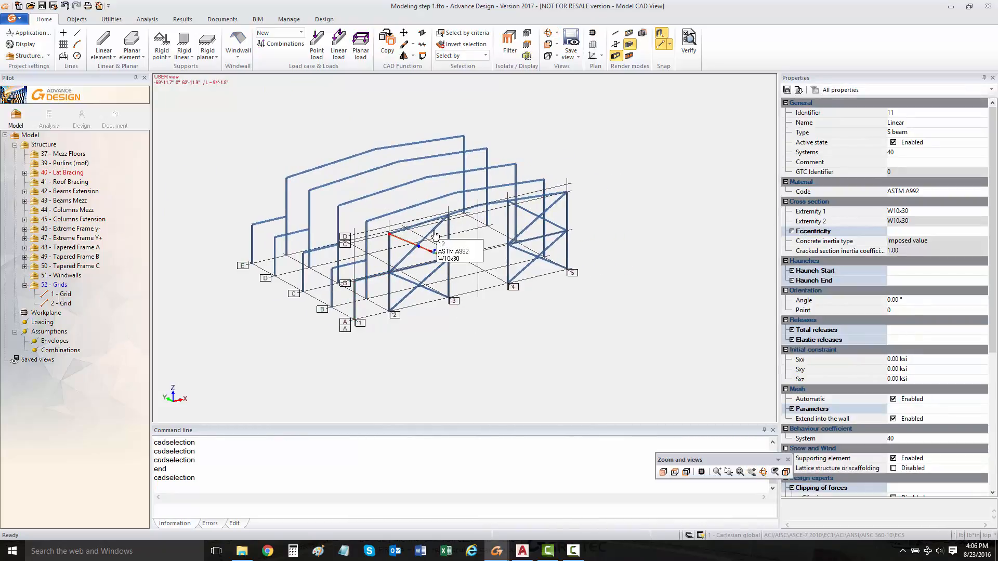
left_click(429, 232)
left_click(414, 284)
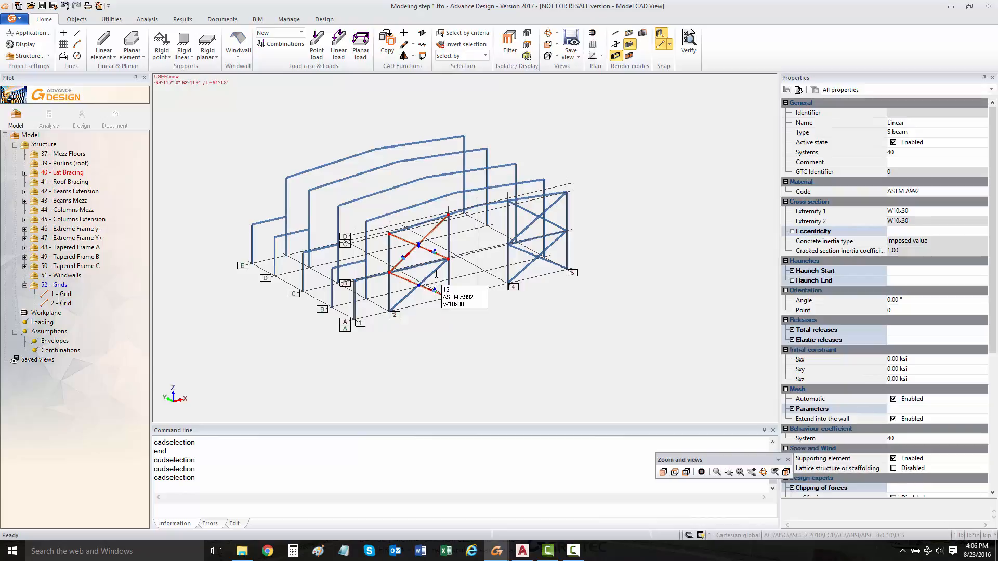
left_click(435, 273)
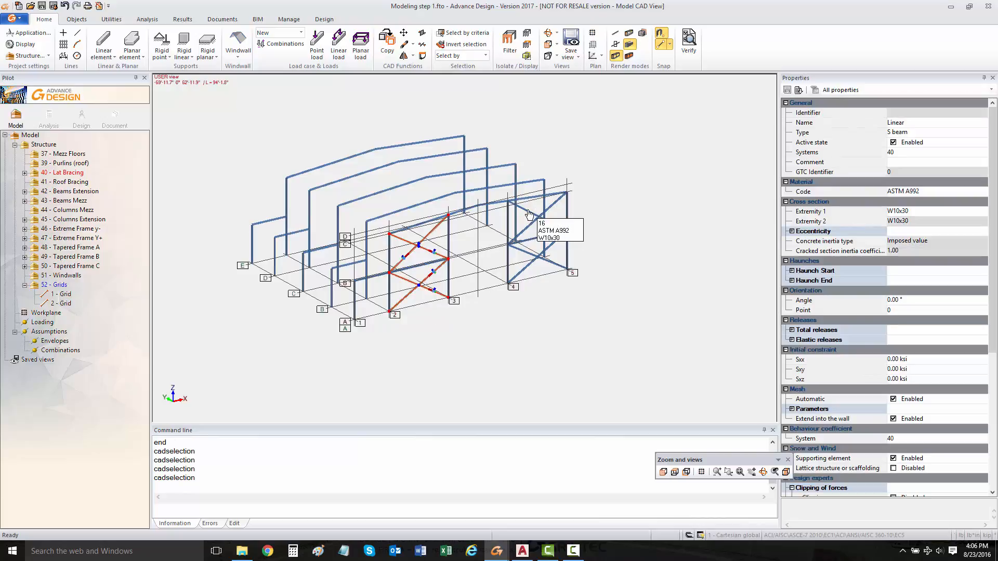
left_click(535, 228)
left_click(515, 240)
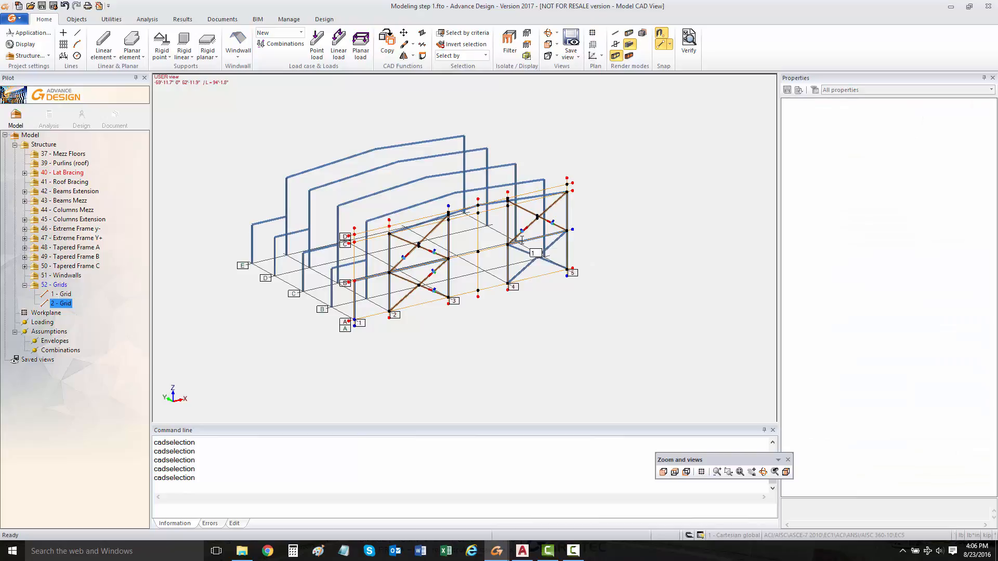
key("Escape")
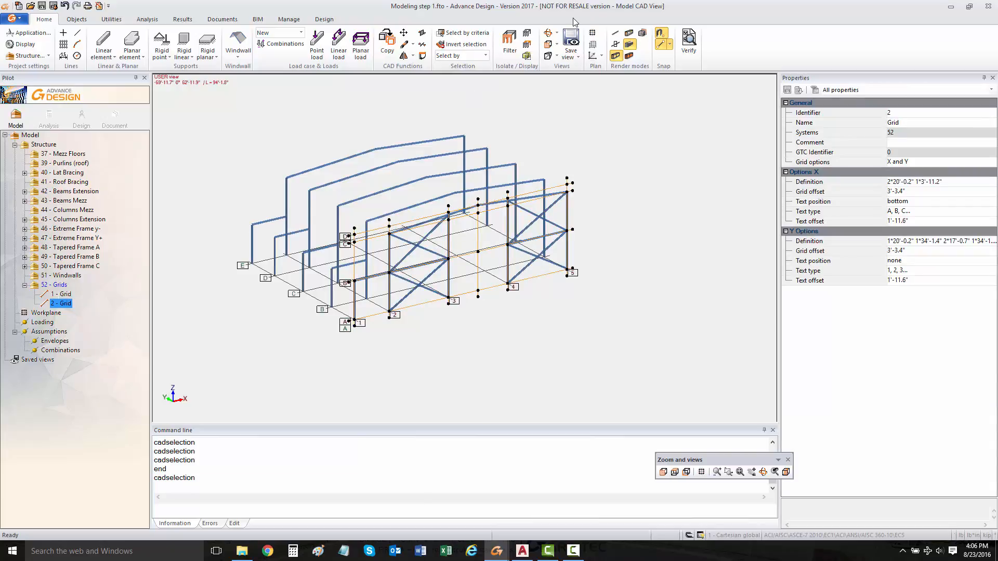
Hide the vertical grid in the plane of the end frame on grid line A
left_click(530, 46)
scroll(429, 278, "up", 4)
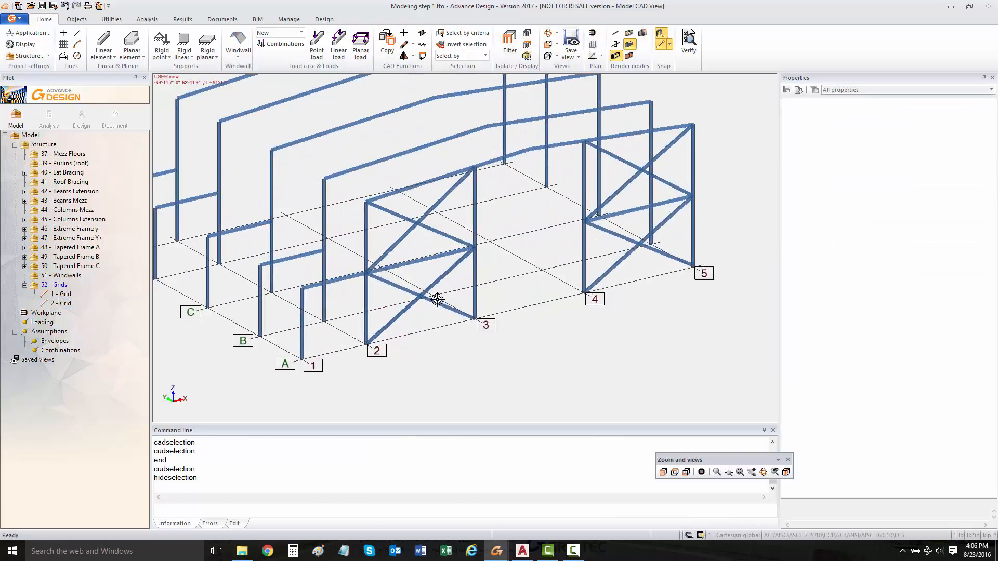
Copy the lateral bracing of bays 2–3 and 4–5 with the columns at grid lines 3 and 4 from grid line A to grid line E
left_click(397, 216)
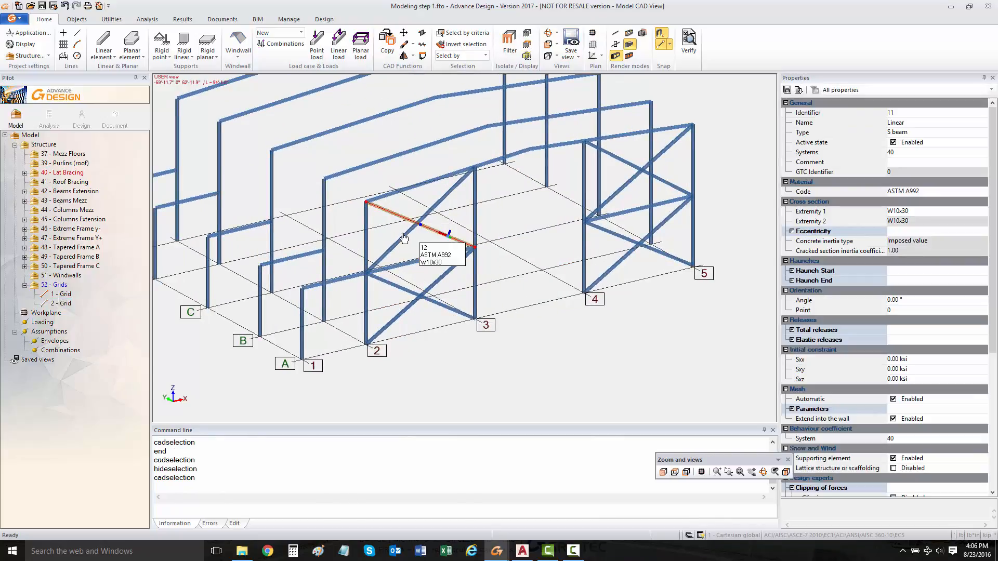
left_click(407, 233)
left_click(416, 263)
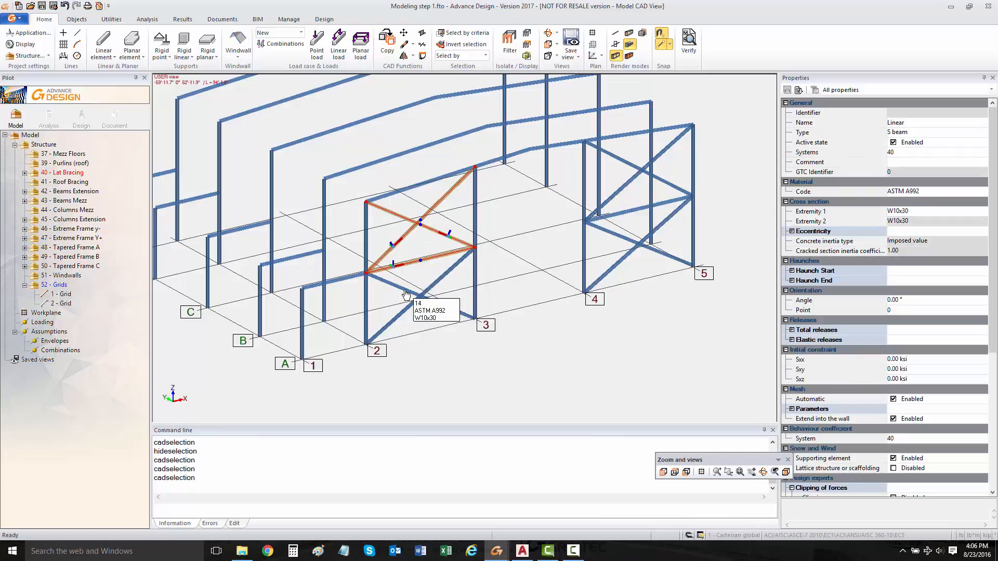
left_click(411, 292)
left_click(443, 279)
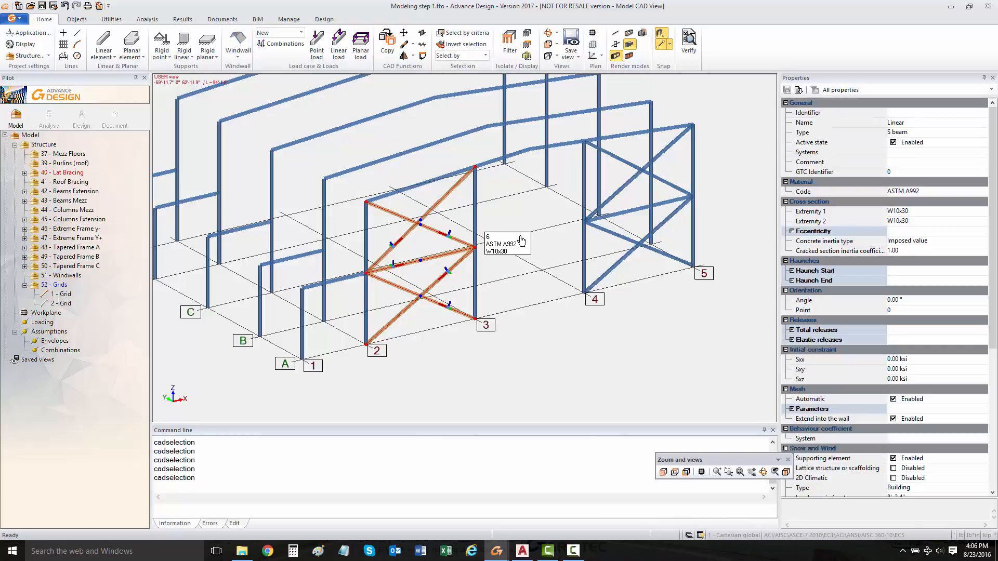
left_click(475, 230)
left_click(585, 193)
left_click(643, 171)
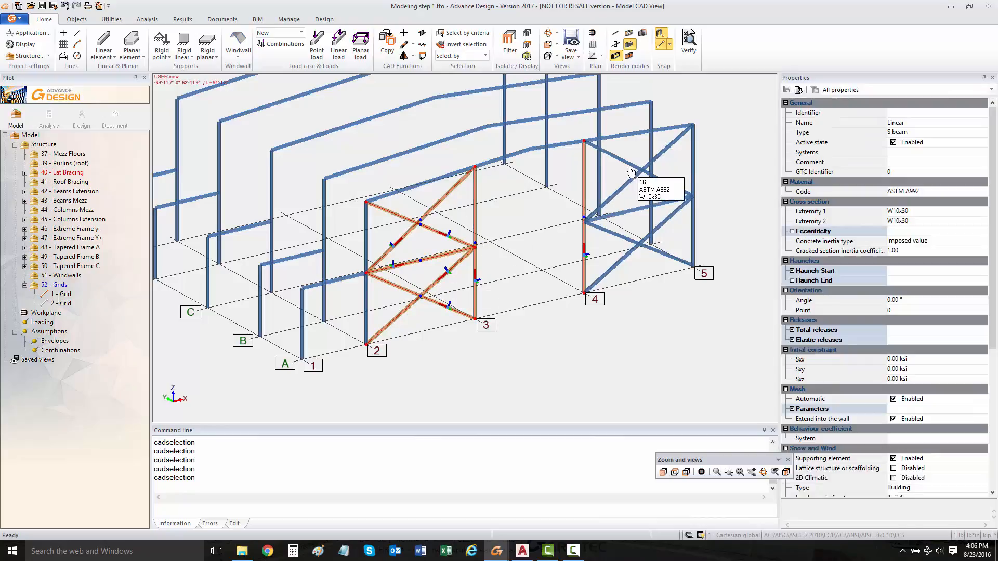
left_click(660, 156)
left_click(617, 215)
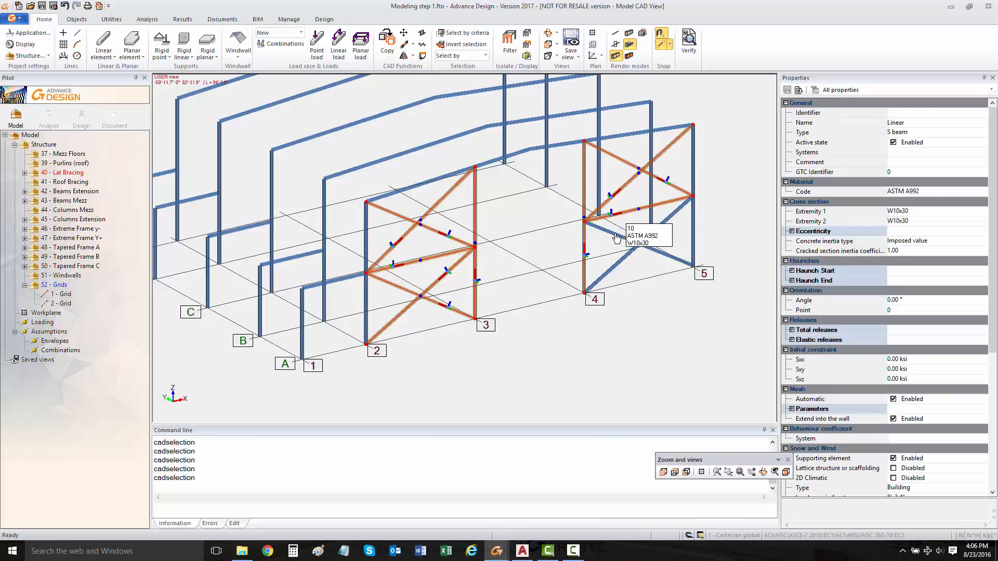
left_click(660, 224)
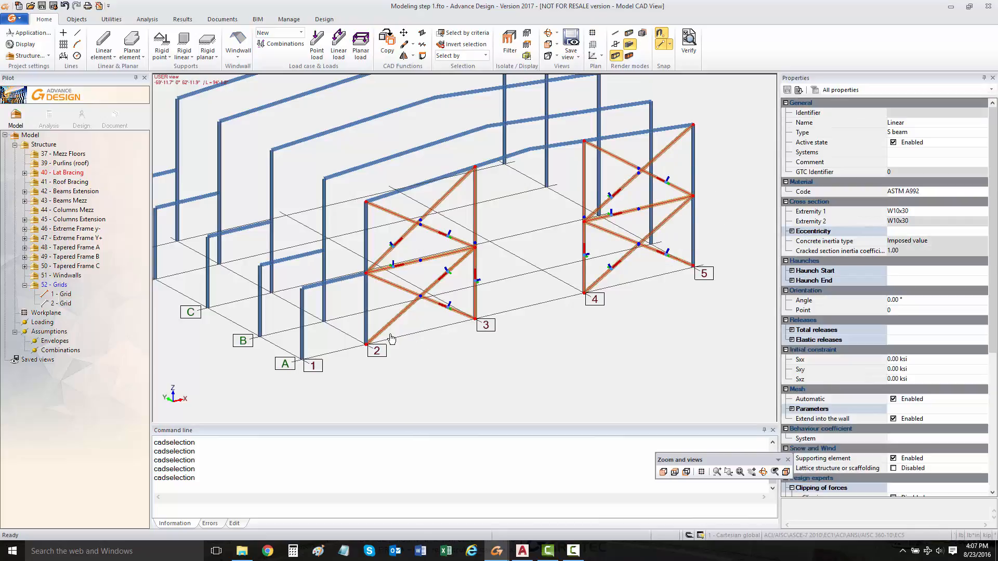
left_click(366, 346)
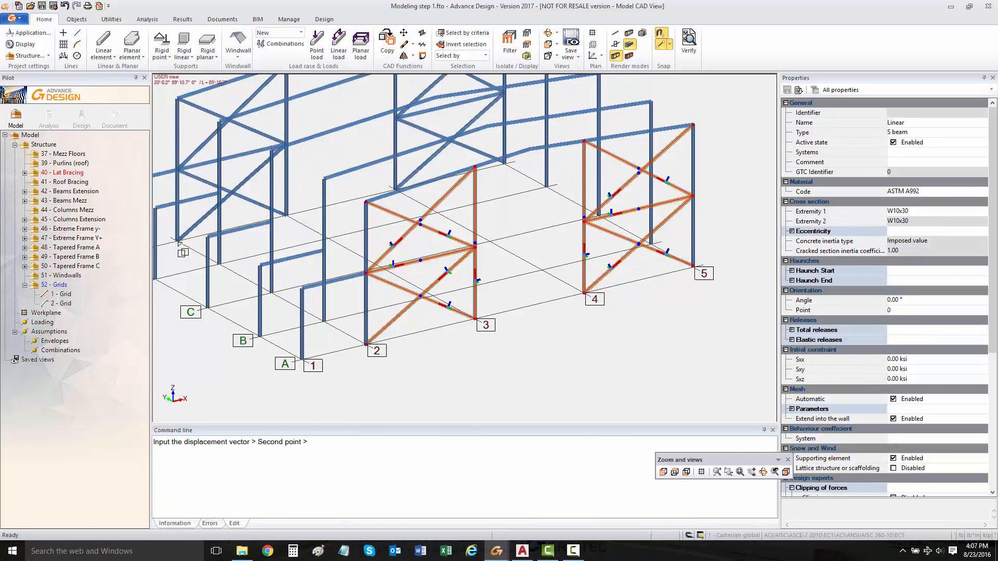
scroll(343, 259, "down", 5)
middle_click_drag(393, 300, 433, 241, "shift")
scroll(432, 242, "up", 4)
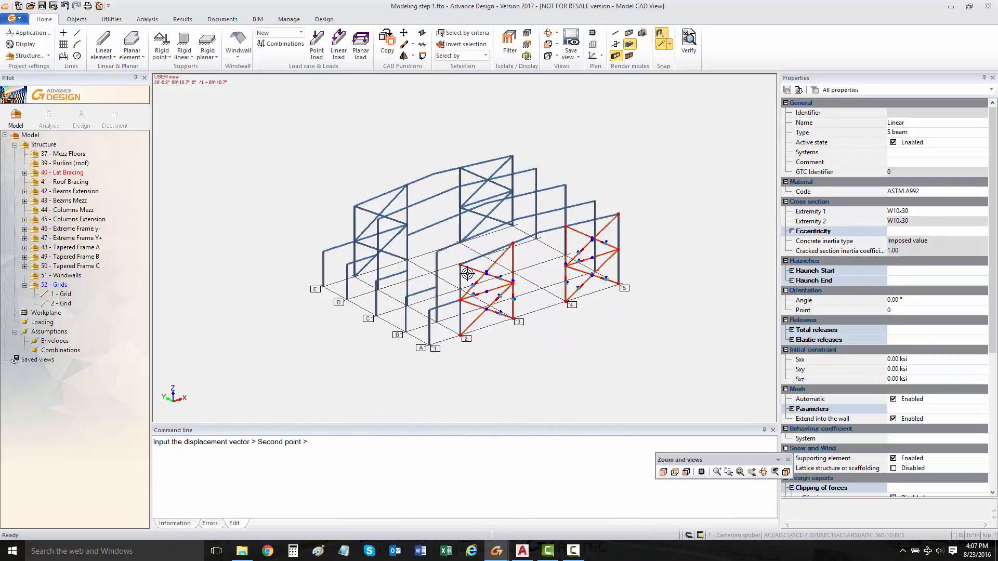
key("Escape")
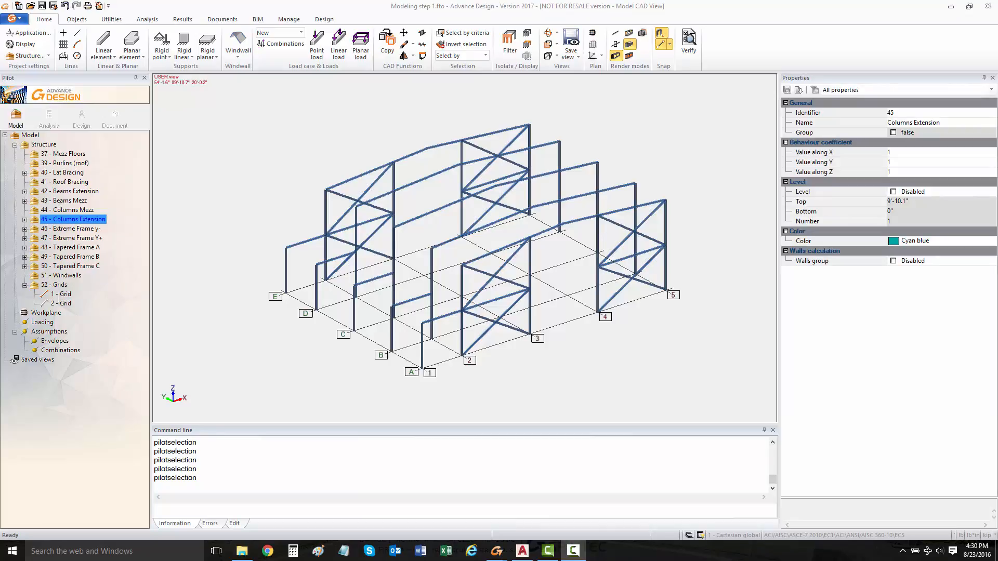
Draw linear beam elements along grid line 1 joining the extension column tops from grid line E to grid line A
left_click(104, 44)
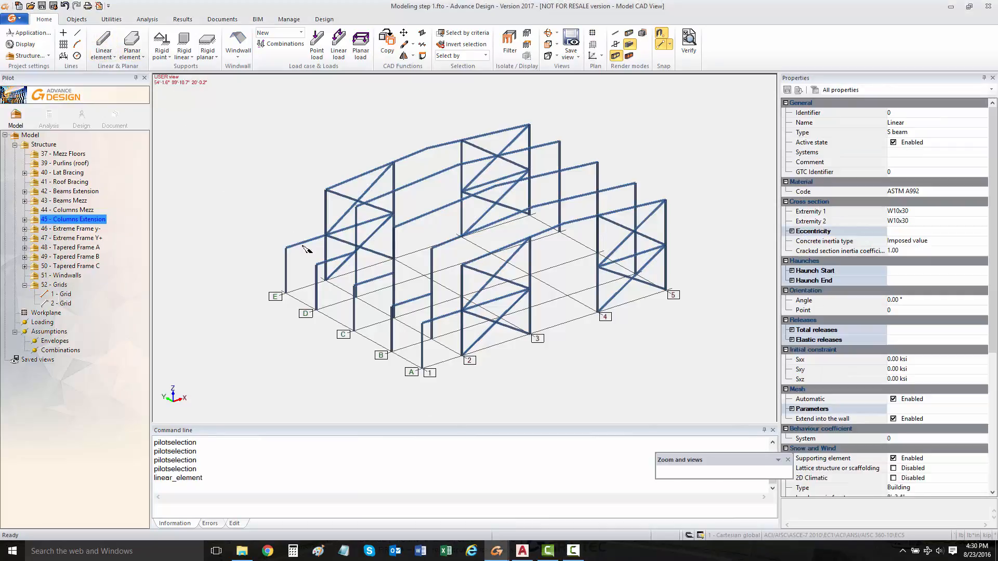
left_click(287, 249)
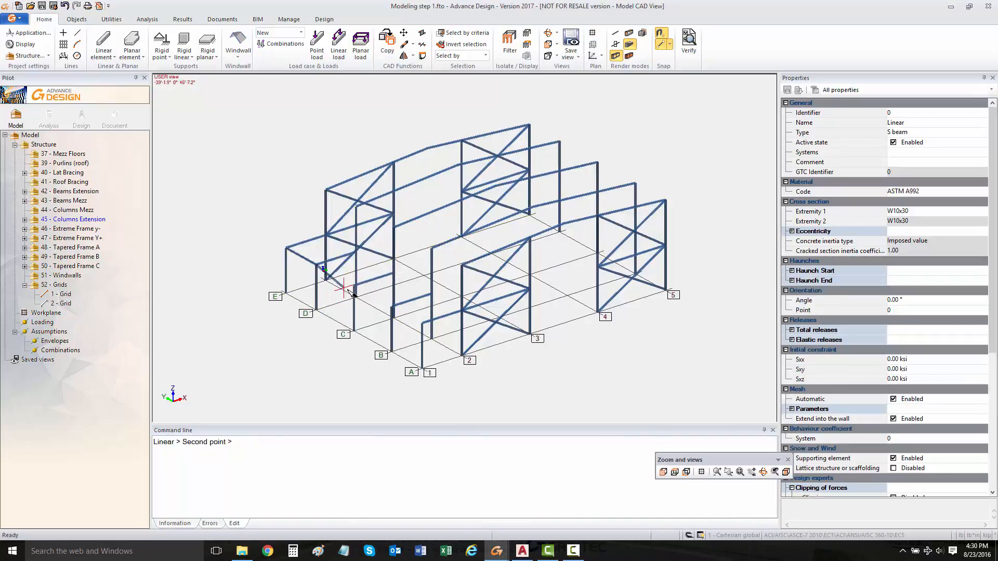
left_click(393, 309)
left_click(395, 309)
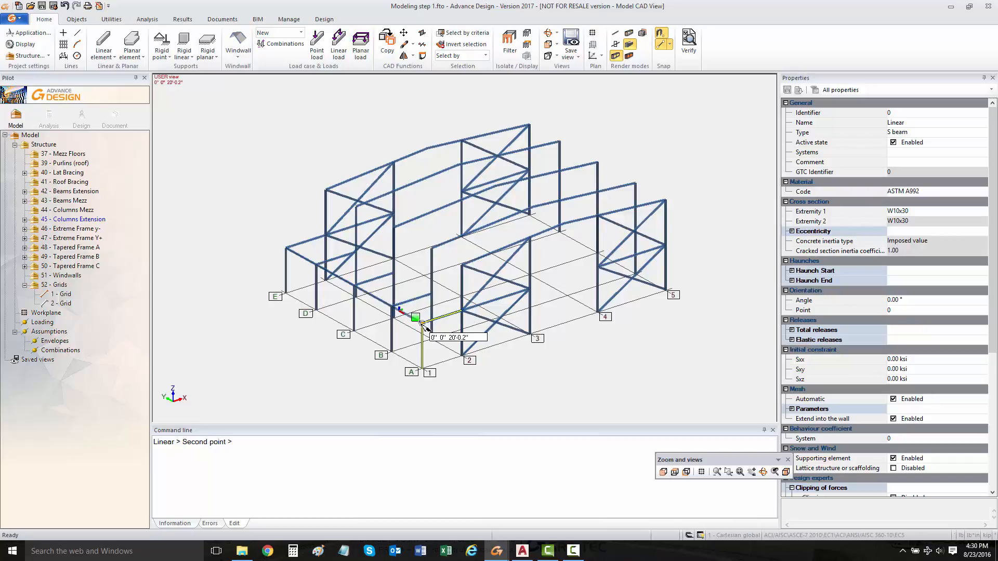
left_click(420, 321)
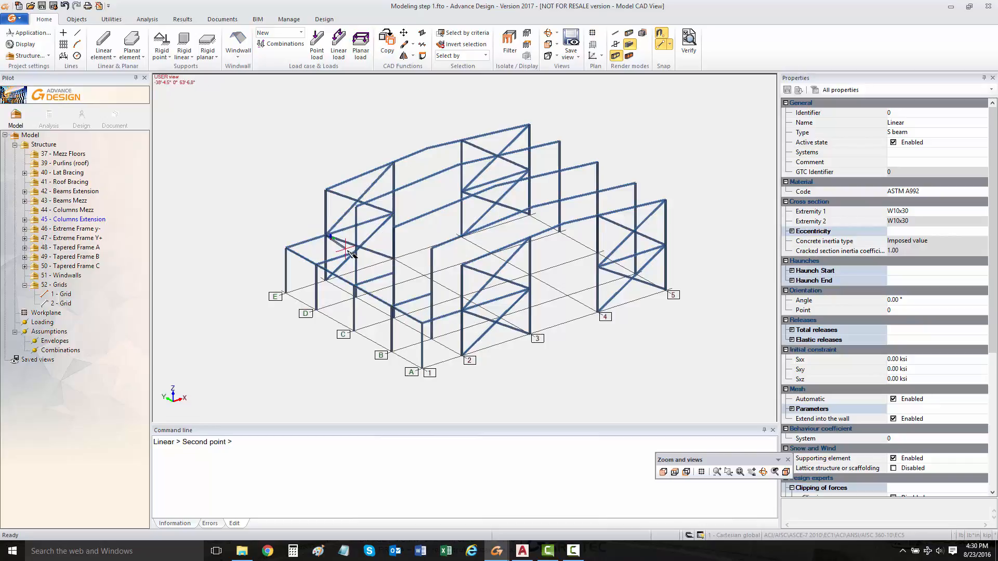
left_click(327, 236)
scroll(387, 270, "up", 5)
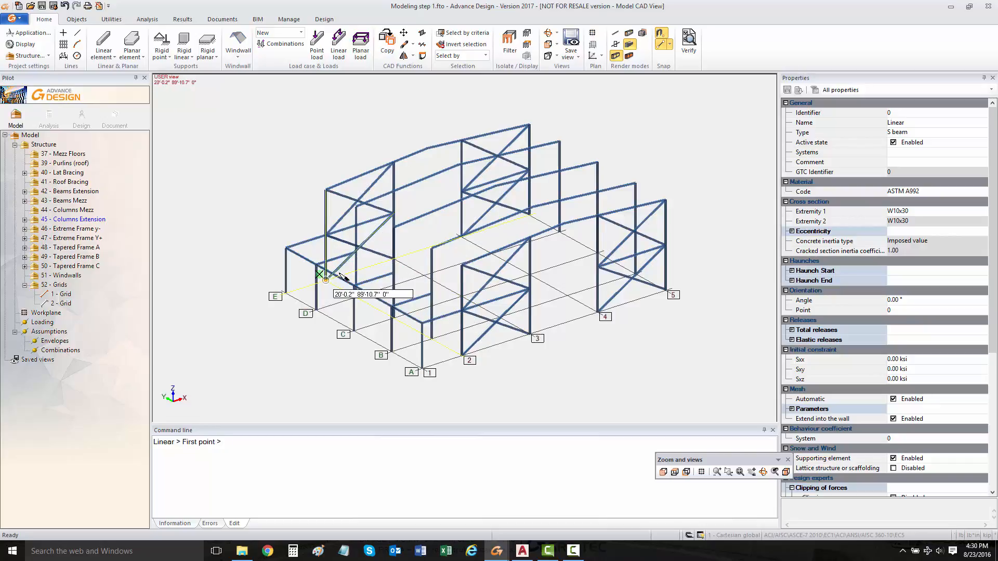
key("ctrl+z")
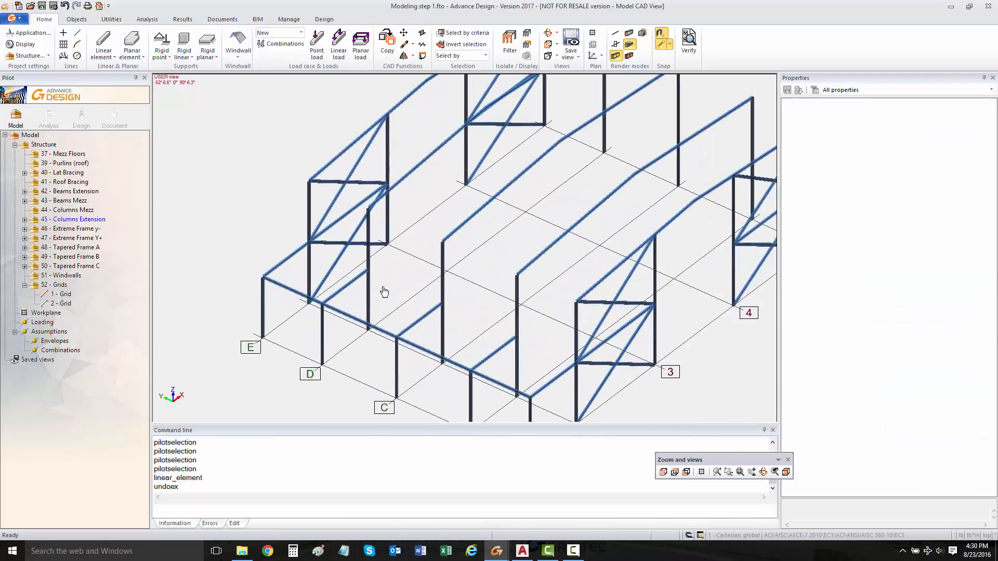
Draw linear beams along grid line 2 at the extension beam level, joining the frame columns from grid line E through D, C and B to A
scroll(354, 271, "up", 2)
left_click(103, 43)
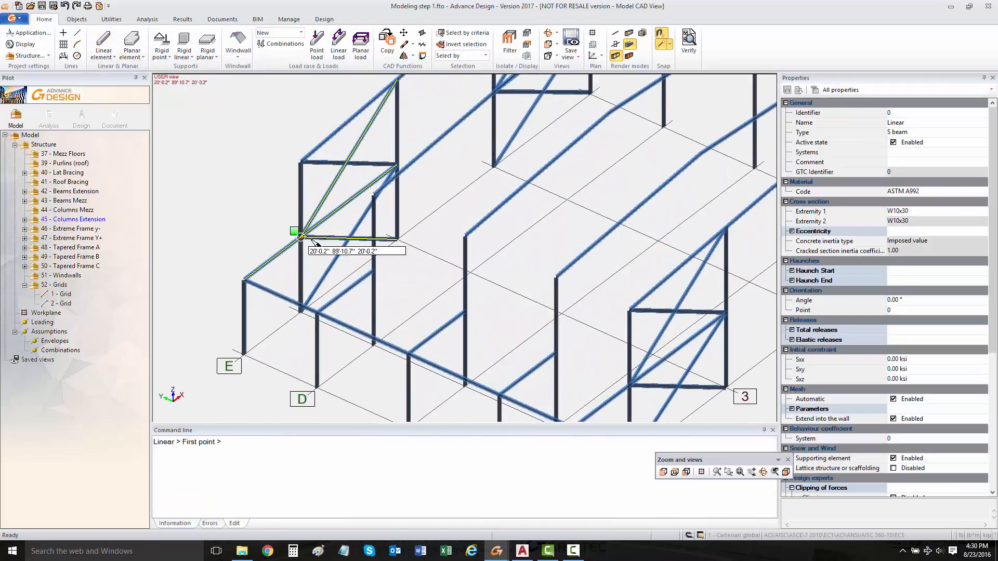
left_click(302, 239)
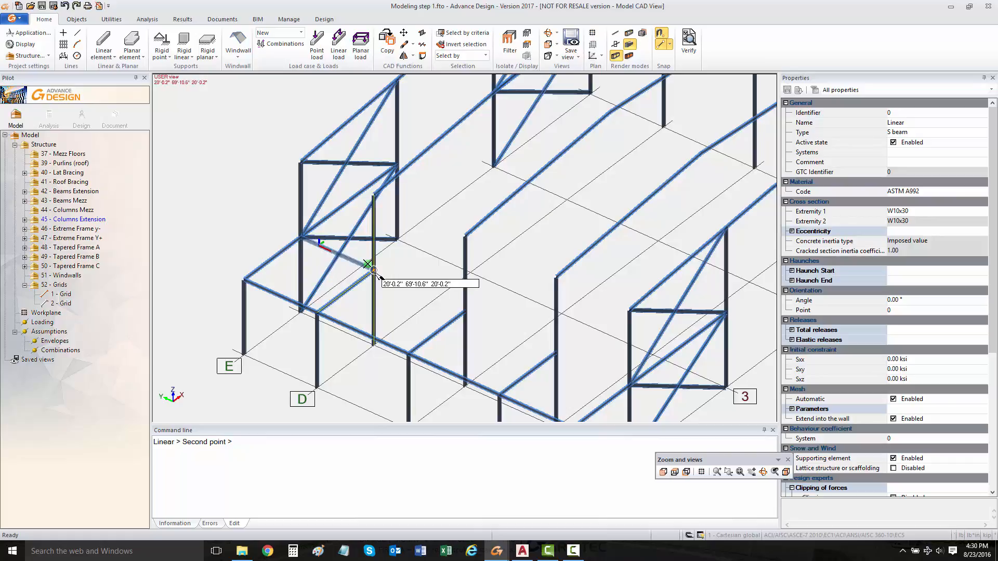
left_click(373, 270)
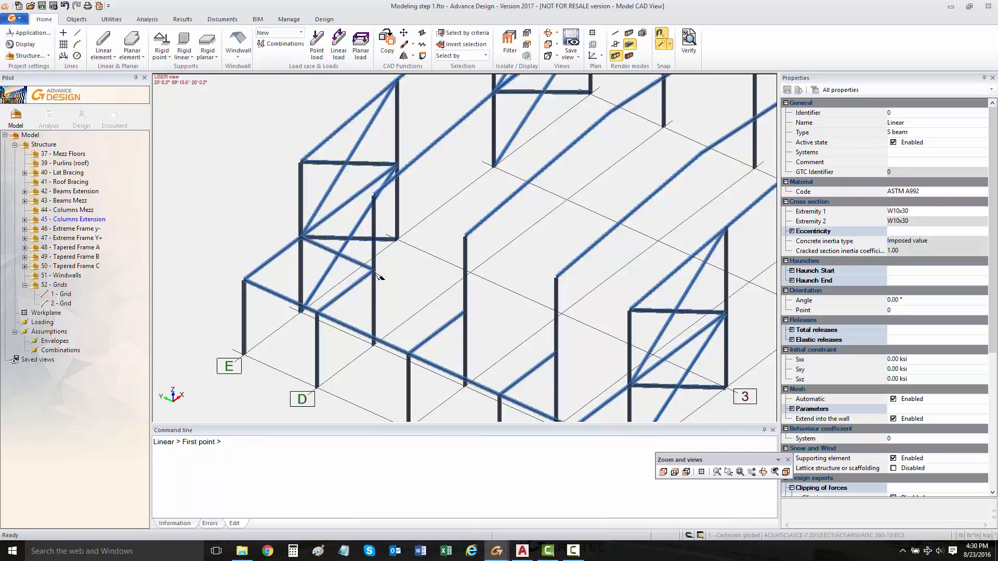
left_click(464, 310)
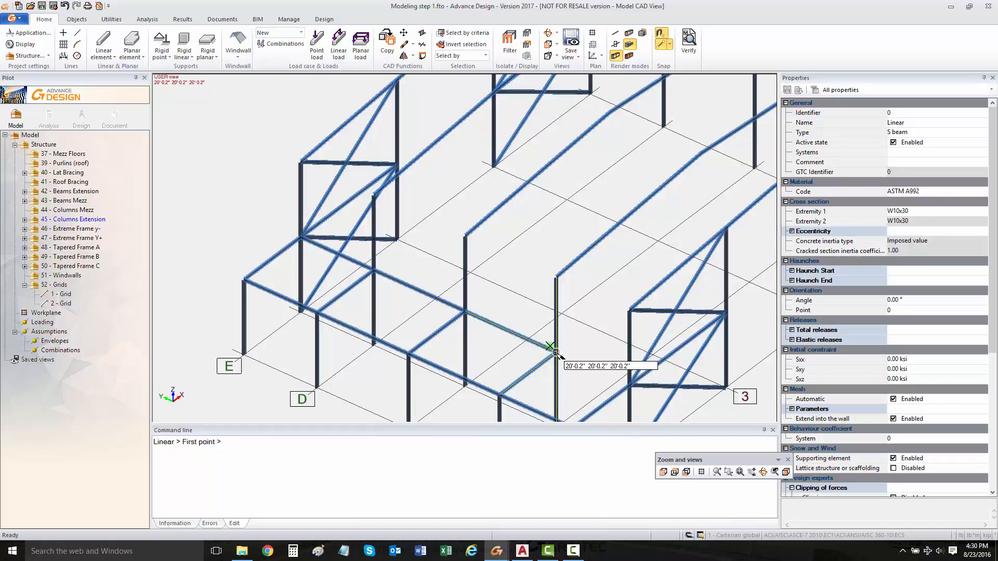
left_click(553, 349)
left_click(629, 386)
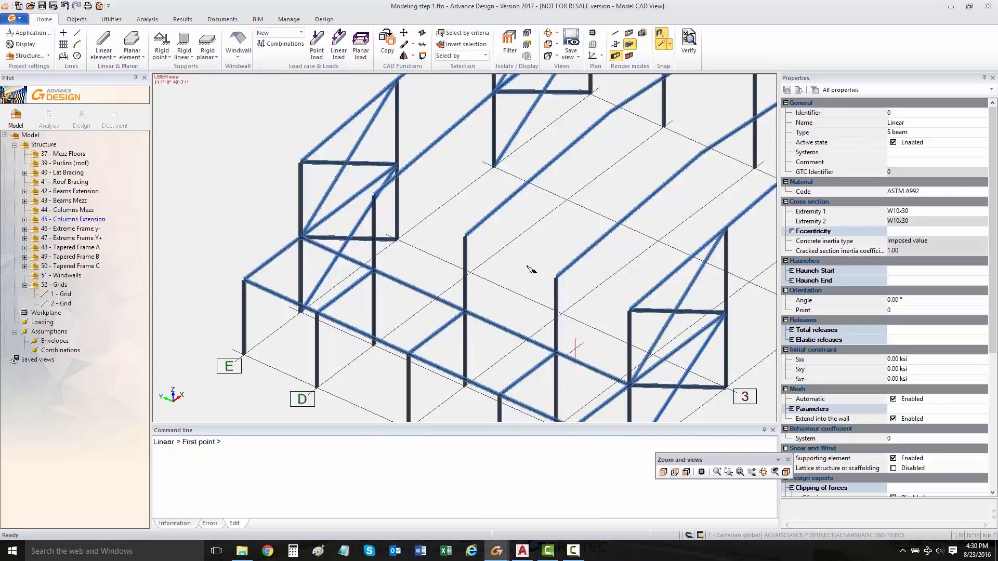
middle_click_drag(526, 265, 521, 216)
scroll(539, 264, "down", 3)
scroll(538, 264, "down", 2)
key("Escape")
scroll(442, 226, "up", 4)
scroll(423, 288, "down", 2)
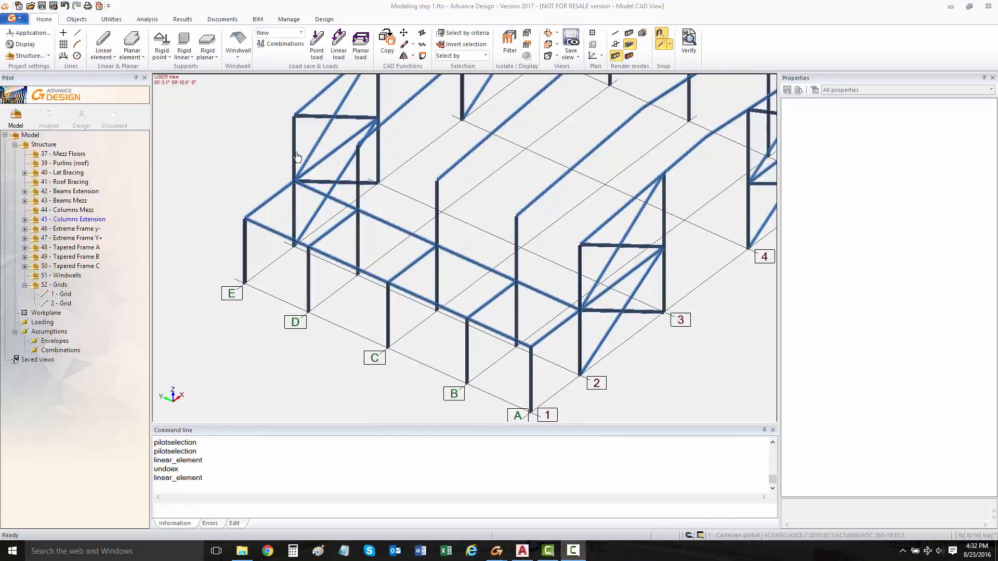
Draw one linear beam along grid line 4 at the bracing mid-level, from the column on grid line E to the one on A
middle_click_drag(430, 126, 307, 198)
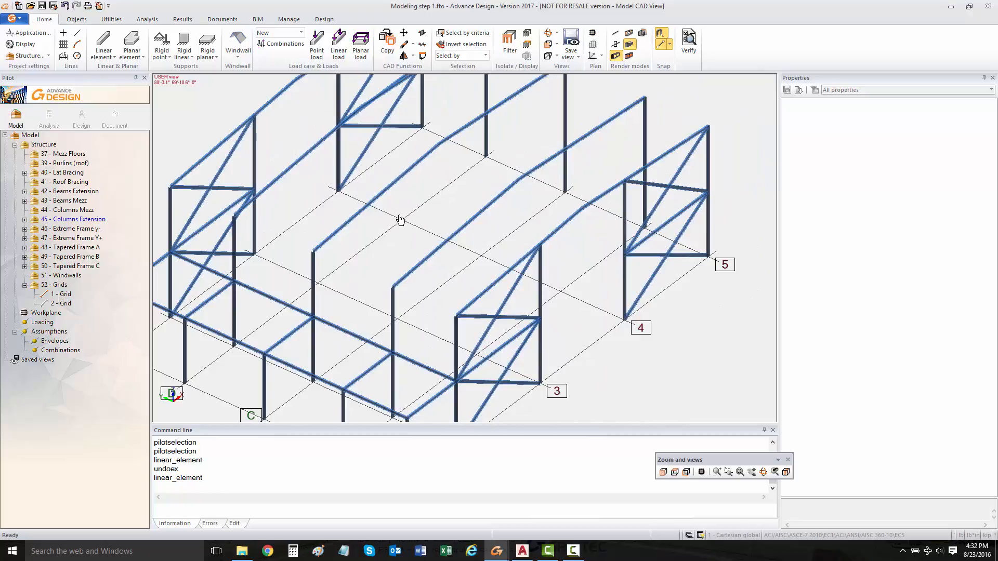
middle_click_drag(401, 221, 393, 206, "shift")
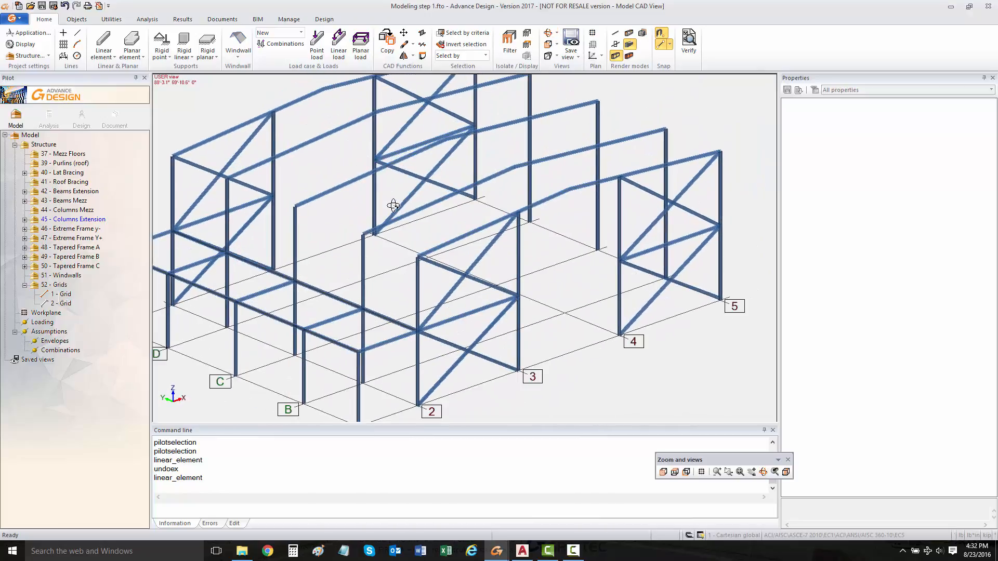
left_click(375, 161)
left_click(619, 260)
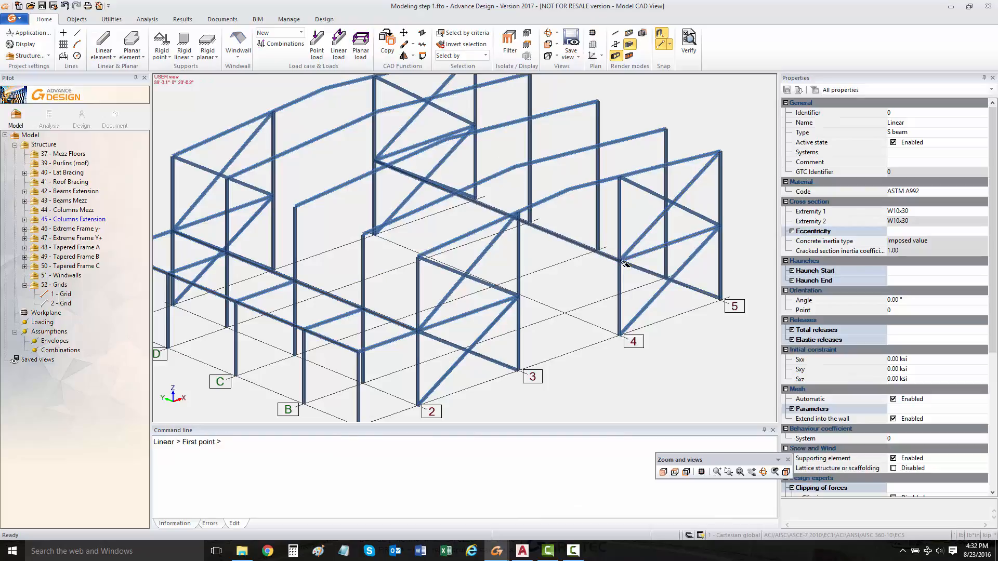
Draw vertical posts on grid line 4 at grid lines D, C and B, from the ground up to the mid-level beam, checking the object snap modes
left_click(425, 253)
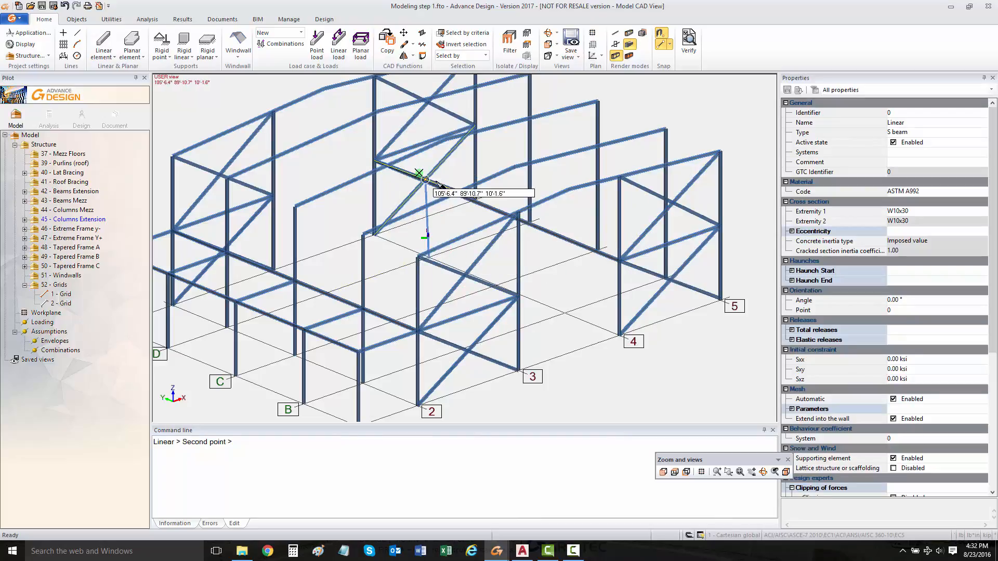
middle_click_drag(391, 217, 499, 223)
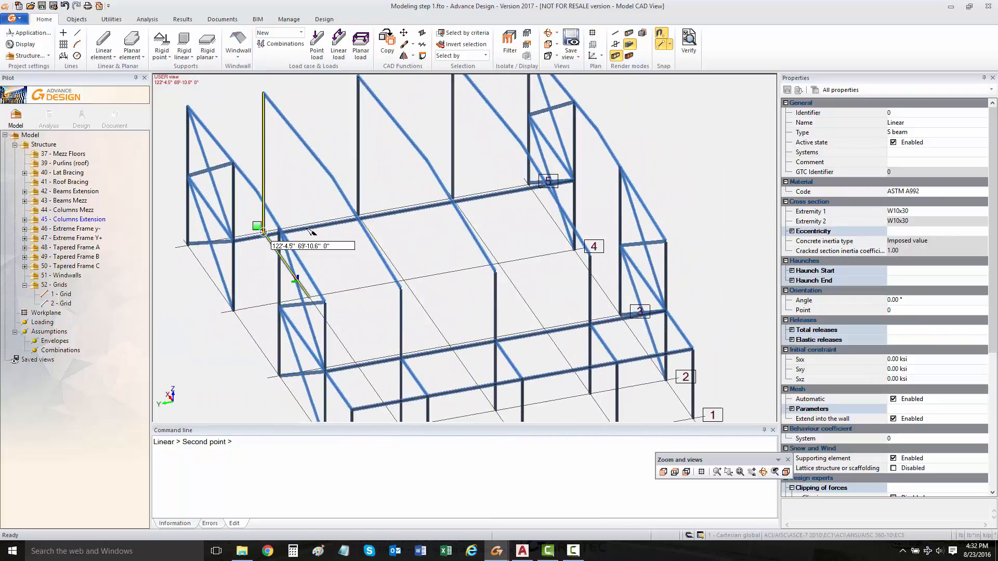
left_click(688, 535)
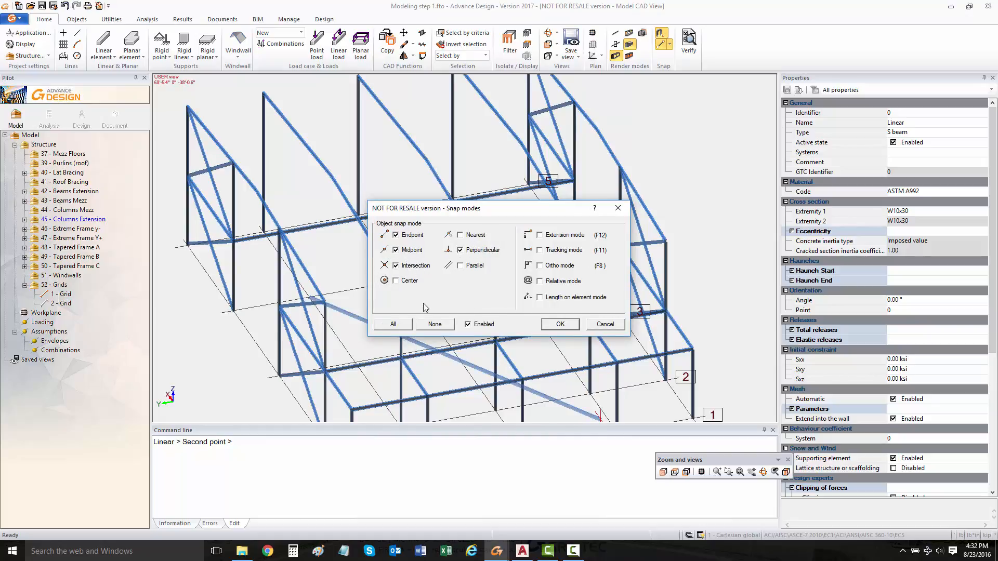
left_click(557, 324)
left_click(303, 231)
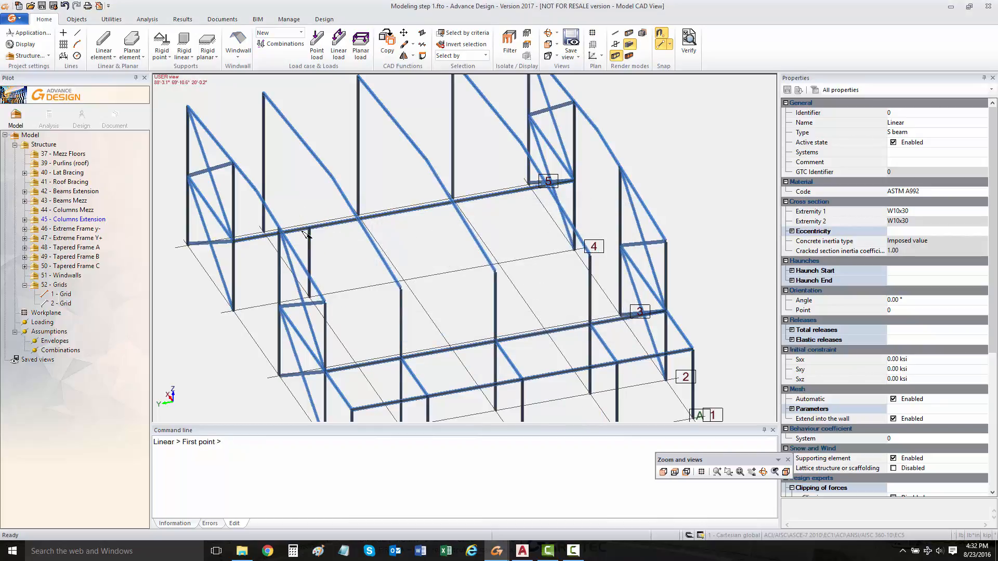
left_click(404, 213)
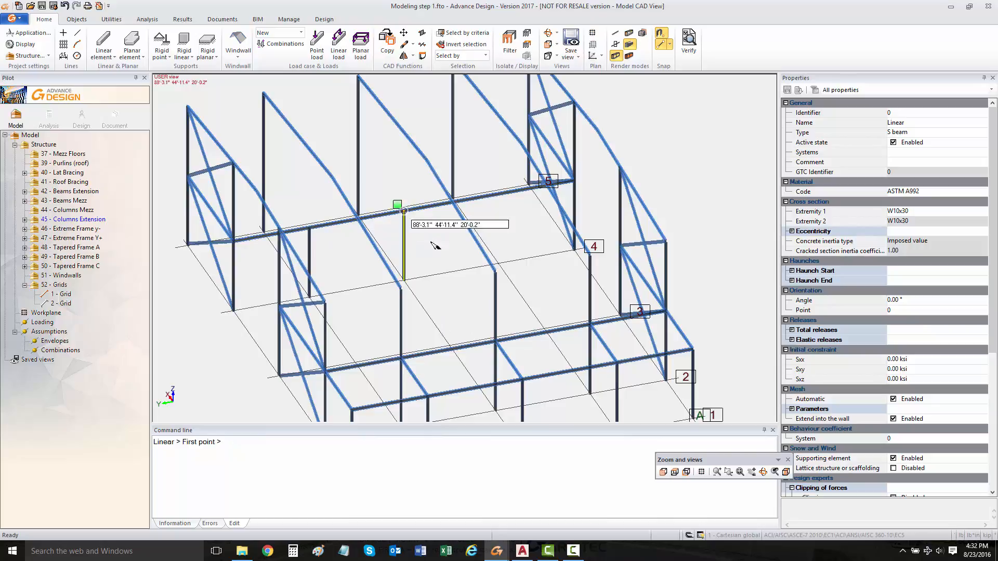
left_click(497, 264)
left_click(497, 195)
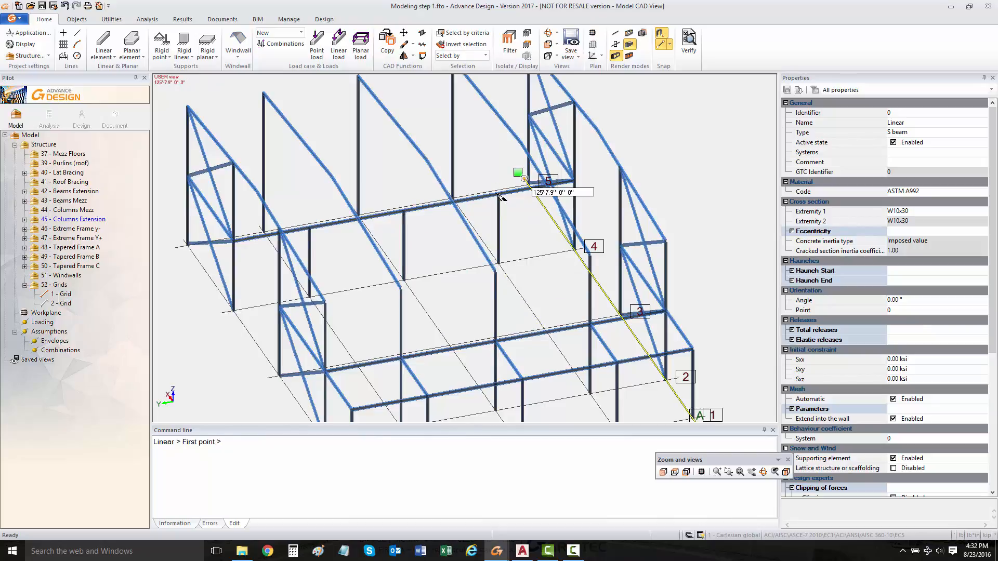
key("Escape")
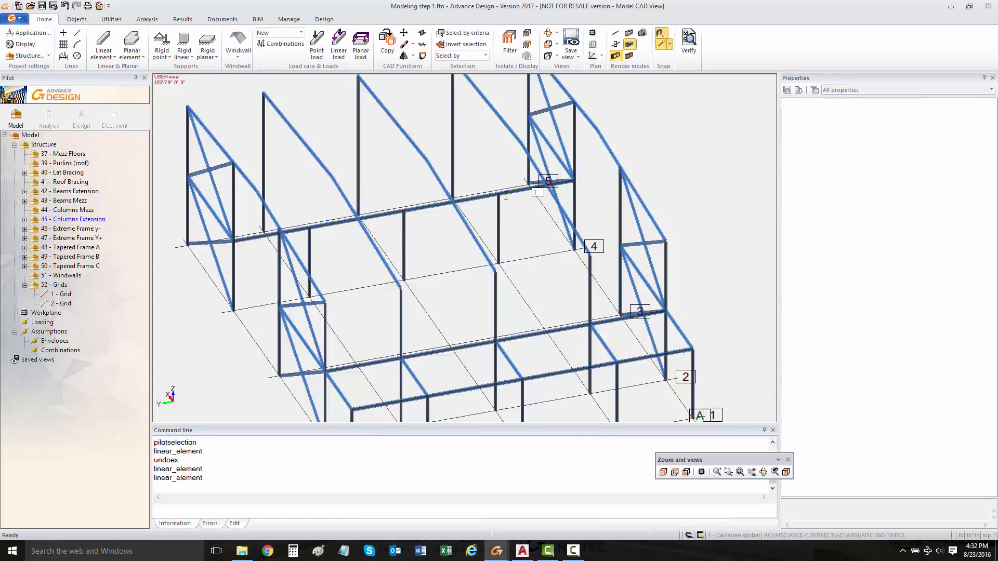
Draw linear beams along grid lines B, C and D at the mezzanine level, joining the posts on grid line 4 to the columns on grid line 5
middle_click_drag(374, 238, 390, 174, "shift")
left_click(104, 41)
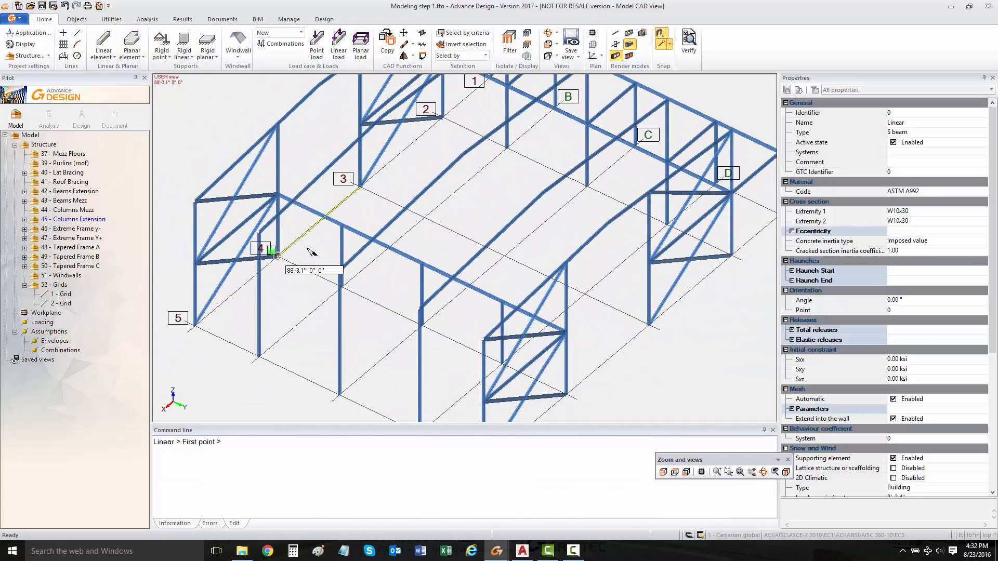
left_click(342, 226)
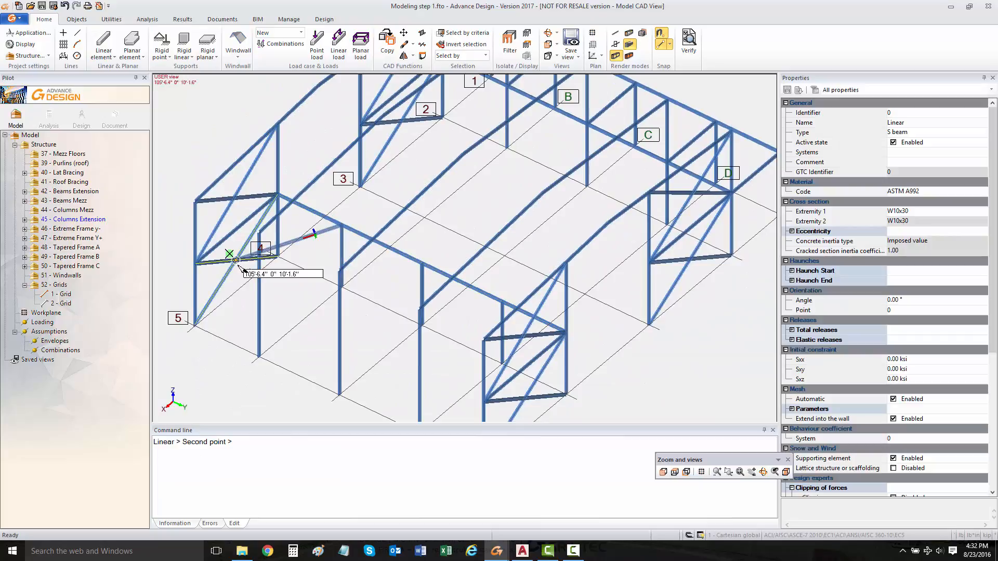
left_click(260, 294)
left_click(423, 264)
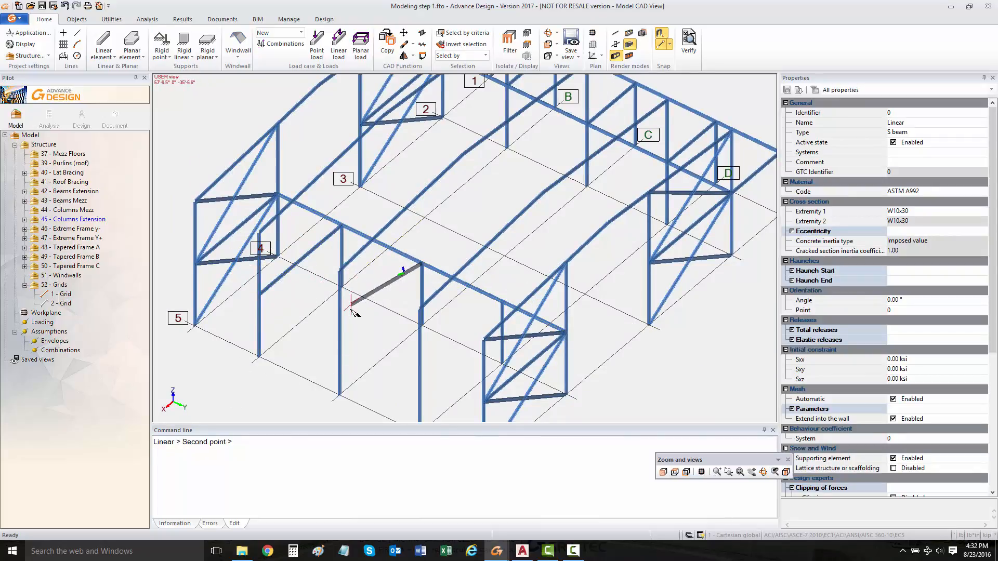
left_click(342, 331)
left_click(504, 309)
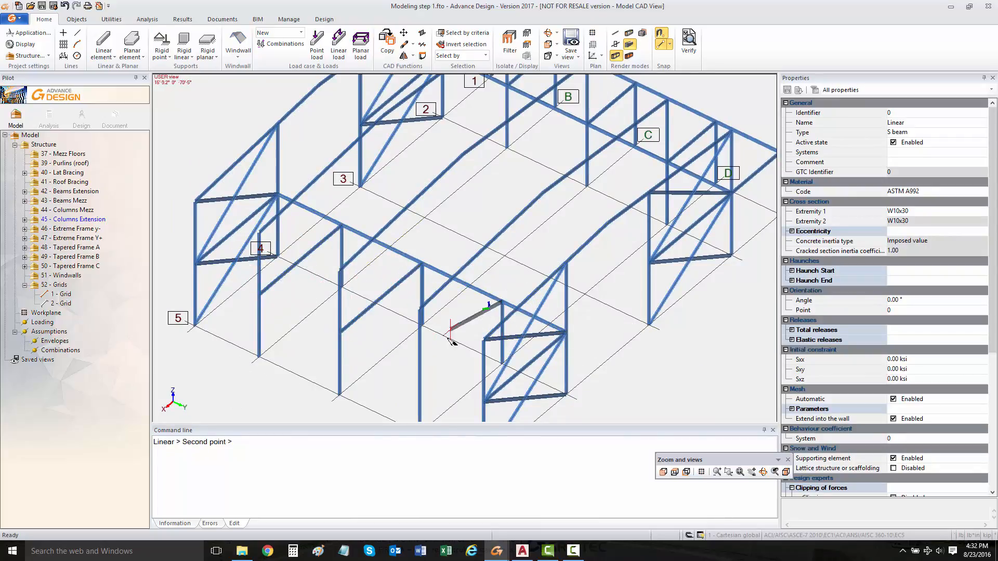
left_click(421, 376)
middle_click_drag(448, 286, 449, 285)
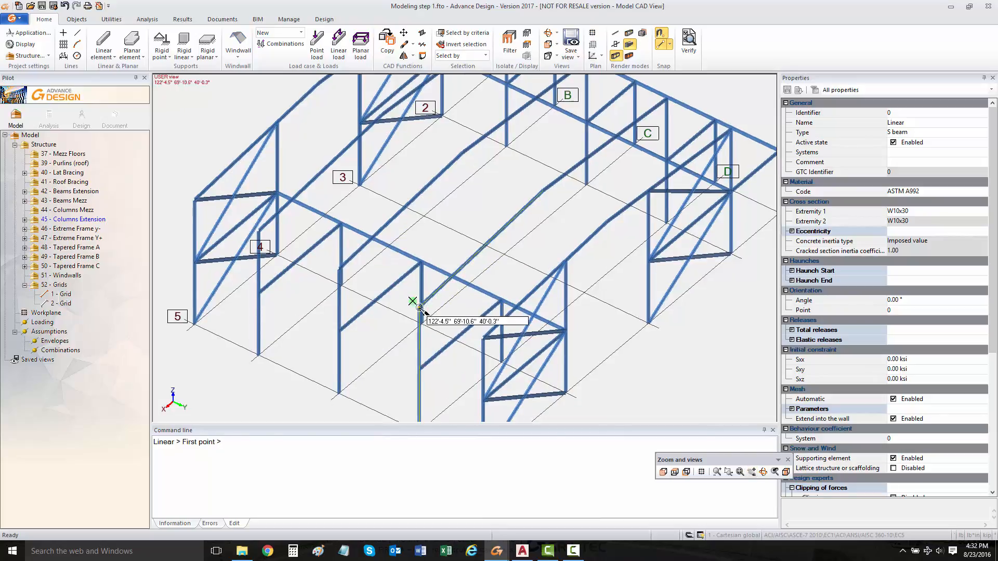
Draw linear beams along grid line 5 at the mezzanine level, bay by bay from the column on grid line A to the one on E
left_click(207, 265)
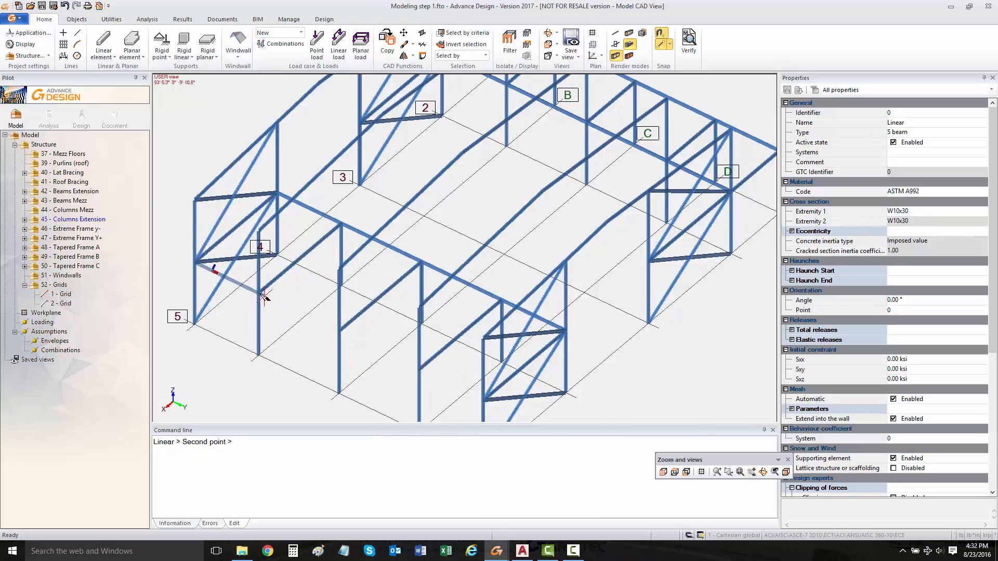
left_click(262, 294)
left_click(260, 294)
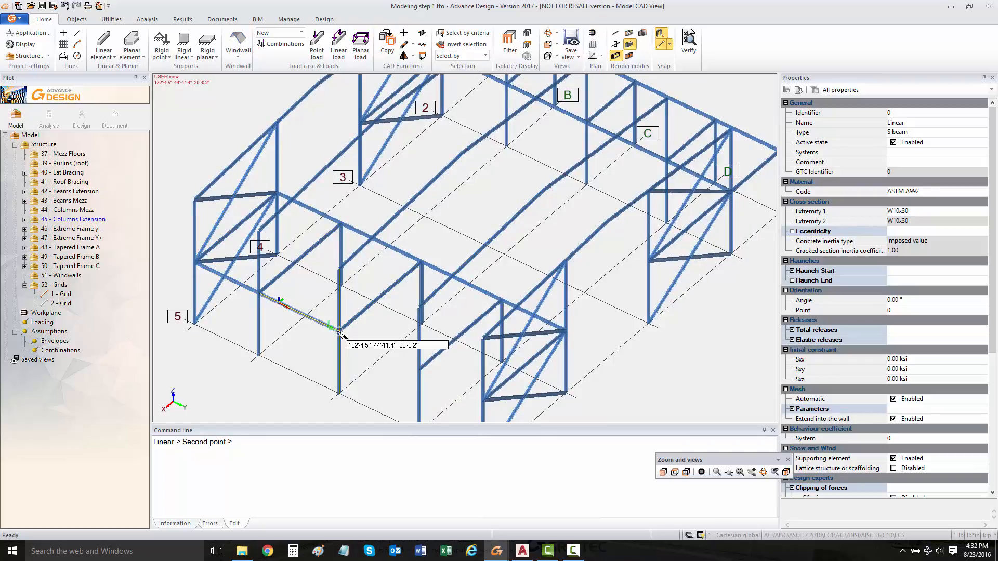
left_click(341, 332)
left_click(419, 369)
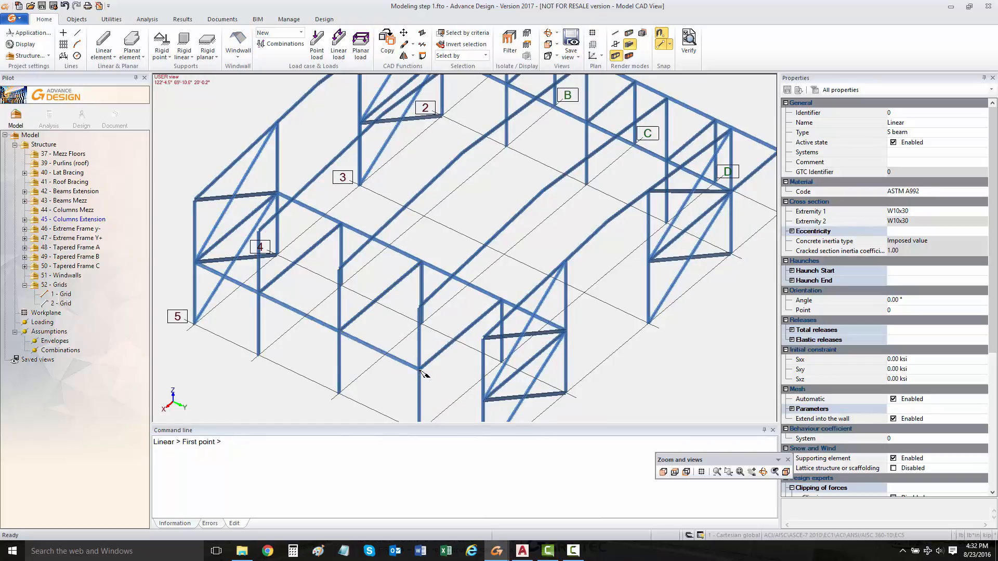
left_click(419, 369)
left_click(482, 398)
middle_click_drag(483, 390, 577, 247, "shift")
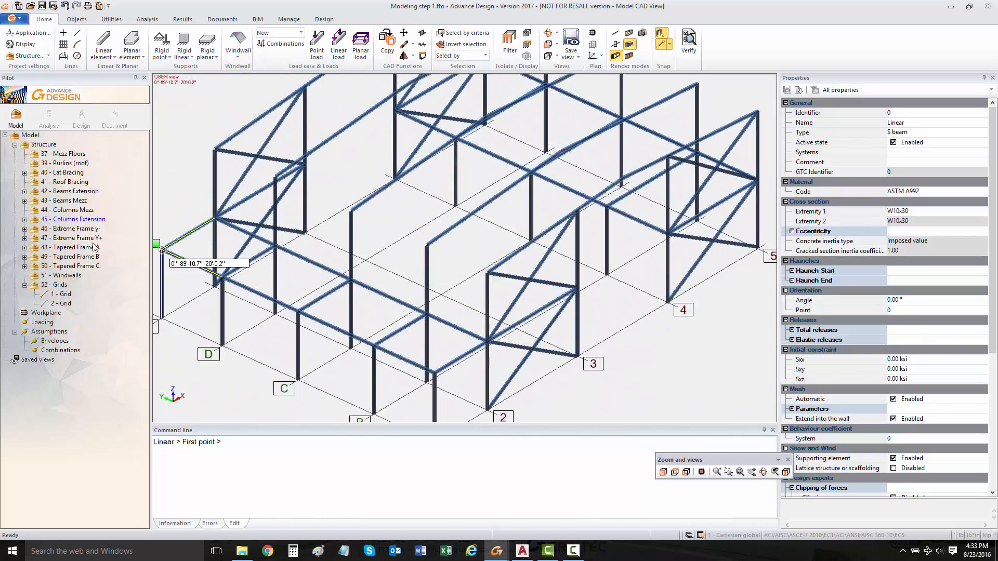
key("Escape")
Make Columns Mezz the current system and draw a four-corner planar element over the mezzanine bay between grid lines E and D, 4 and 5
double_click(85, 209)
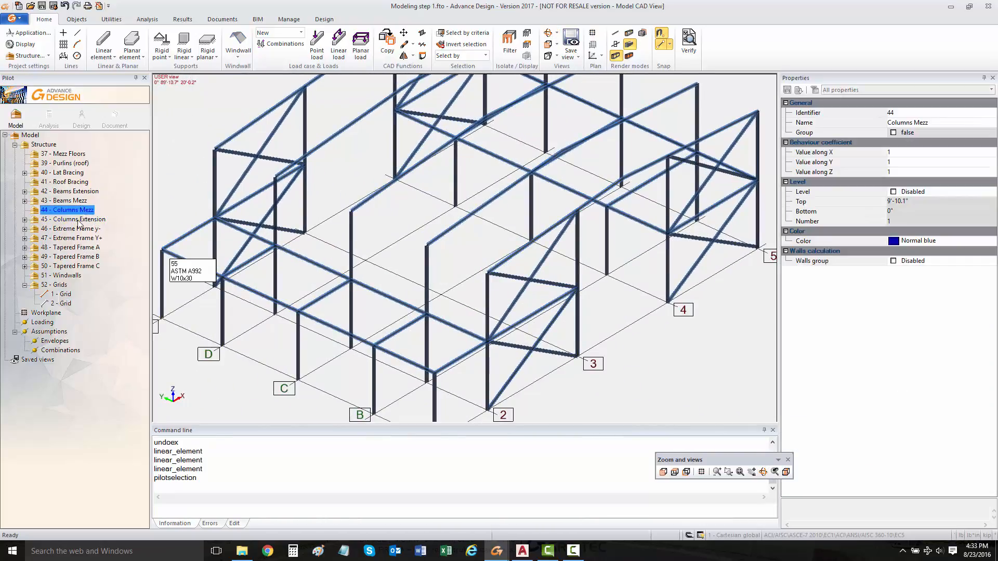
left_click(131, 42)
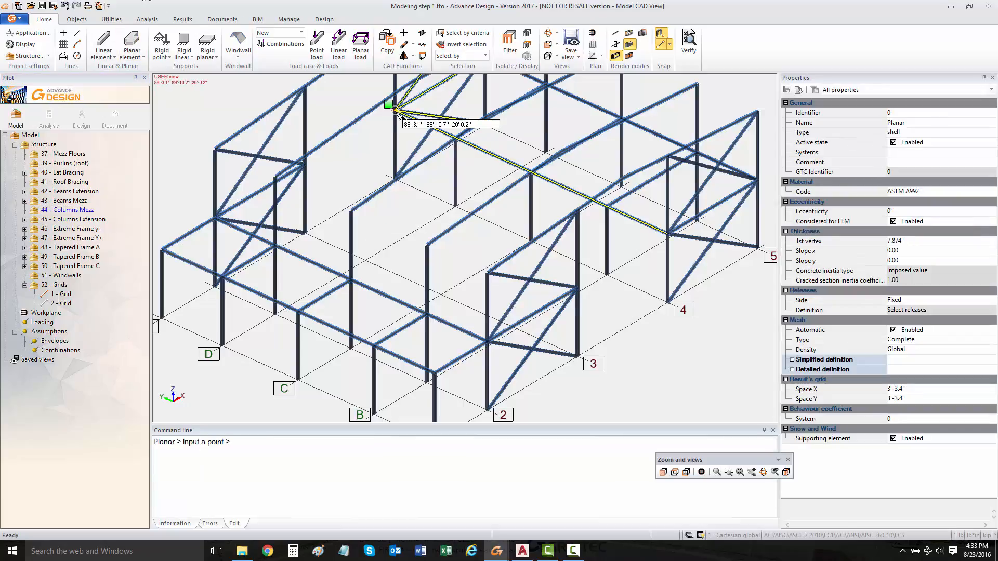
middle_click_drag(421, 156, 435, 163, "shift")
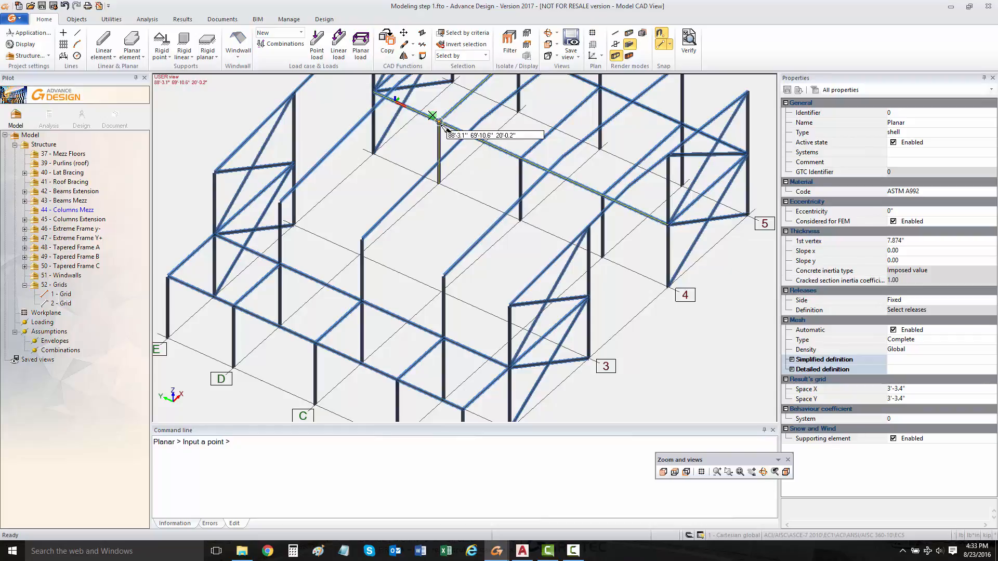
left_click(439, 122)
middle_click_drag(439, 123, 407, 214)
left_click(486, 143)
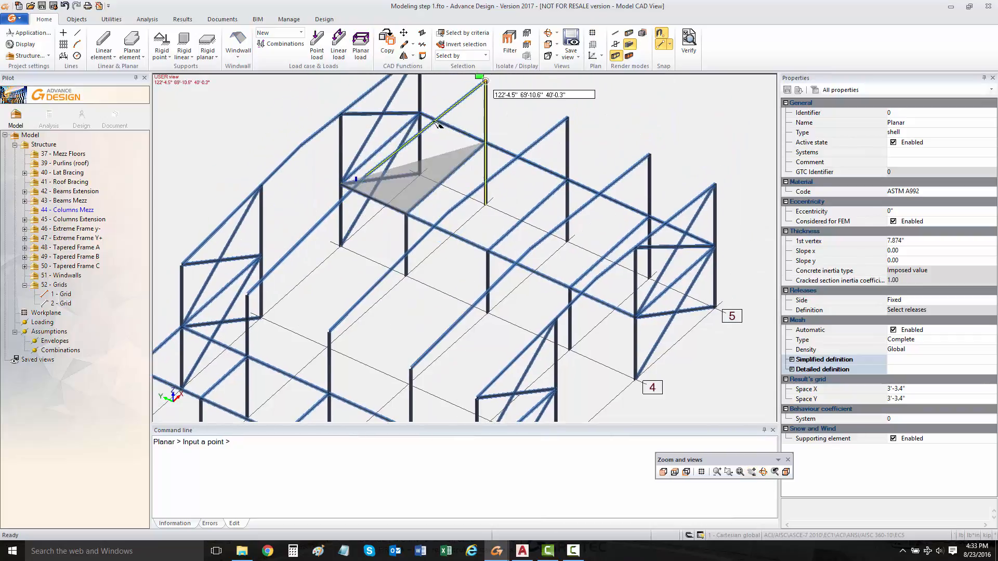
left_click(421, 114)
left_click(342, 185)
left_click(407, 212)
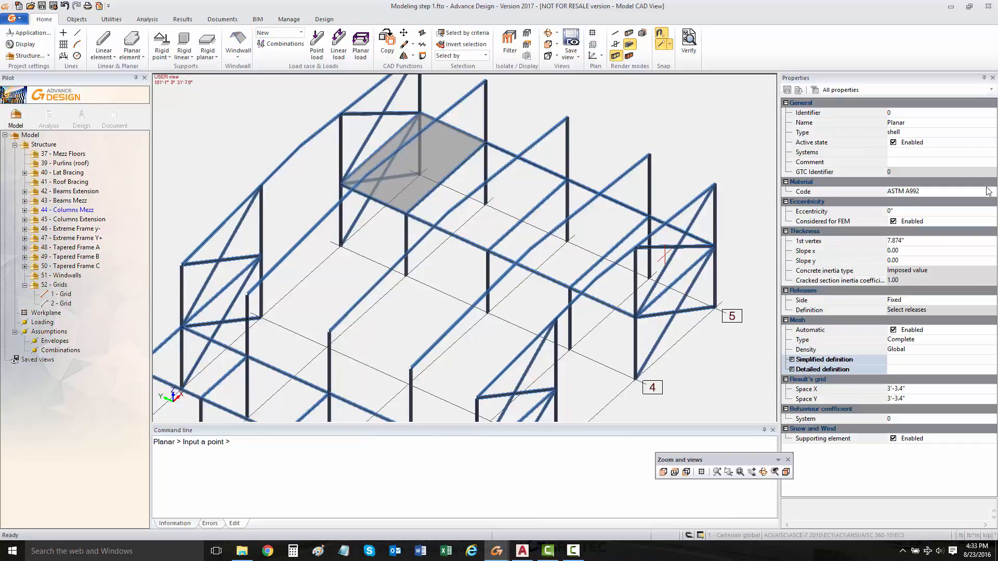
key("Escape")
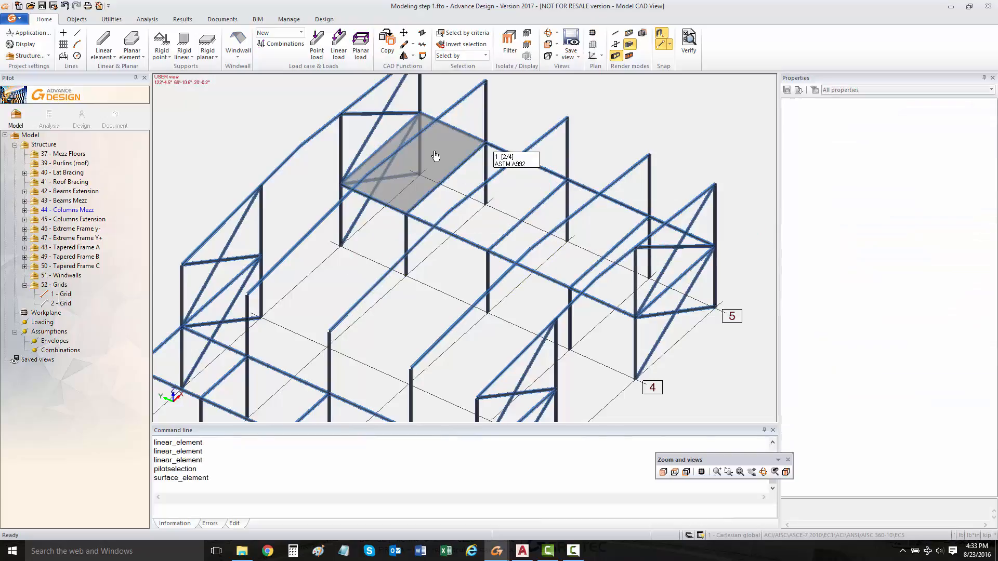
Set the material of the new mezzanine floor panel to ACI C30
left_click(435, 157)
left_click(935, 192)
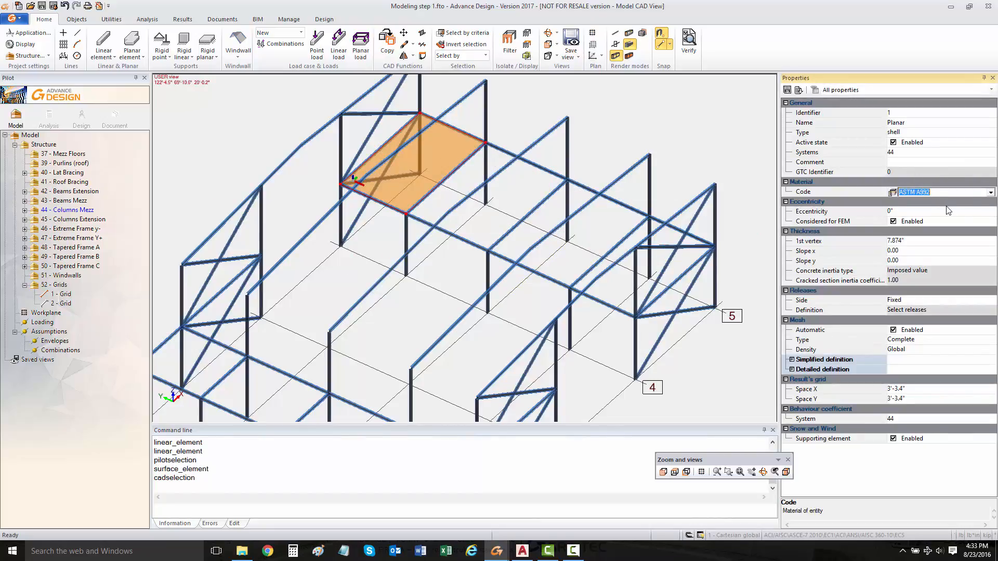
left_click(991, 192)
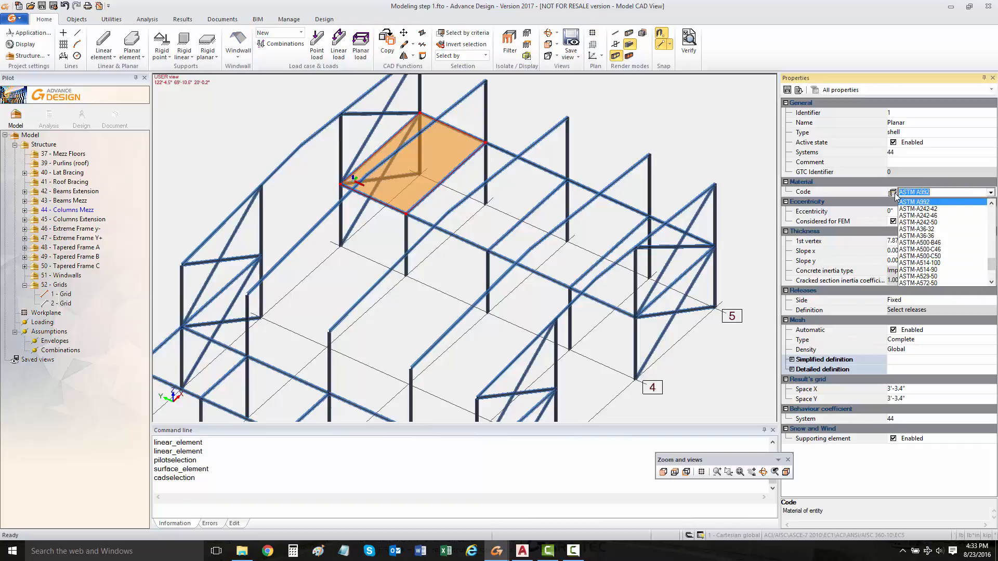
scroll(954, 255, "down", 3)
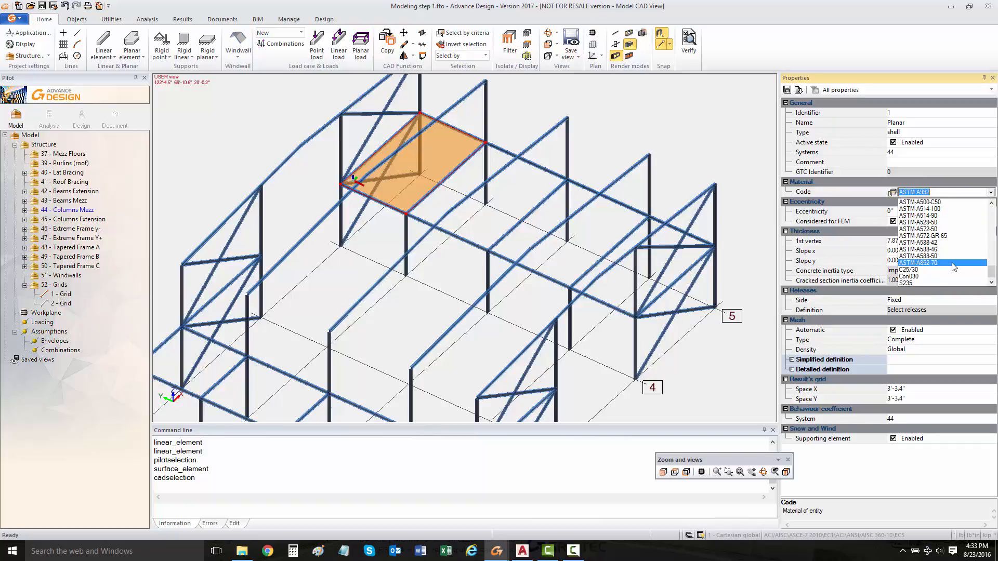
scroll(954, 267, "up", 10)
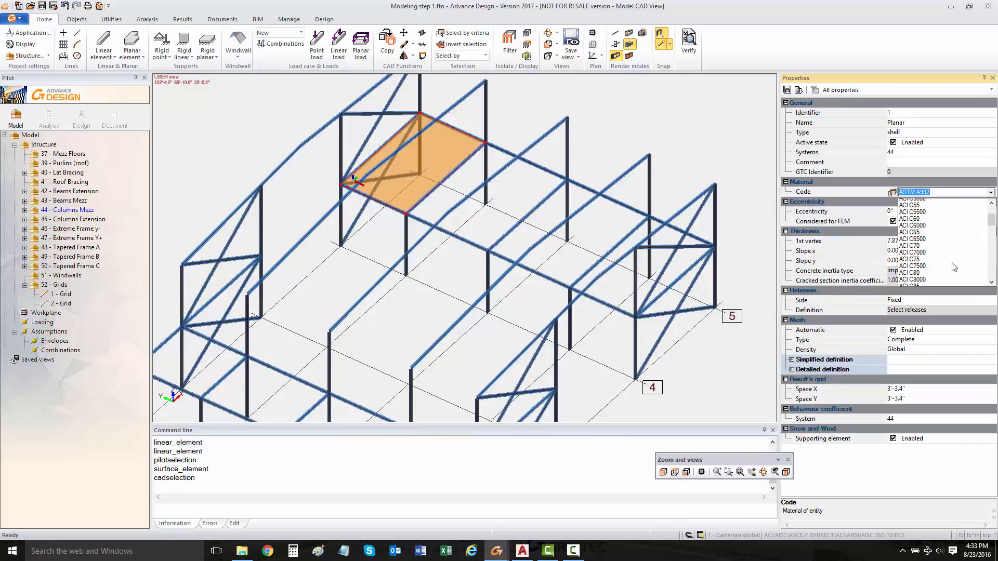
scroll(954, 268, "up", 5)
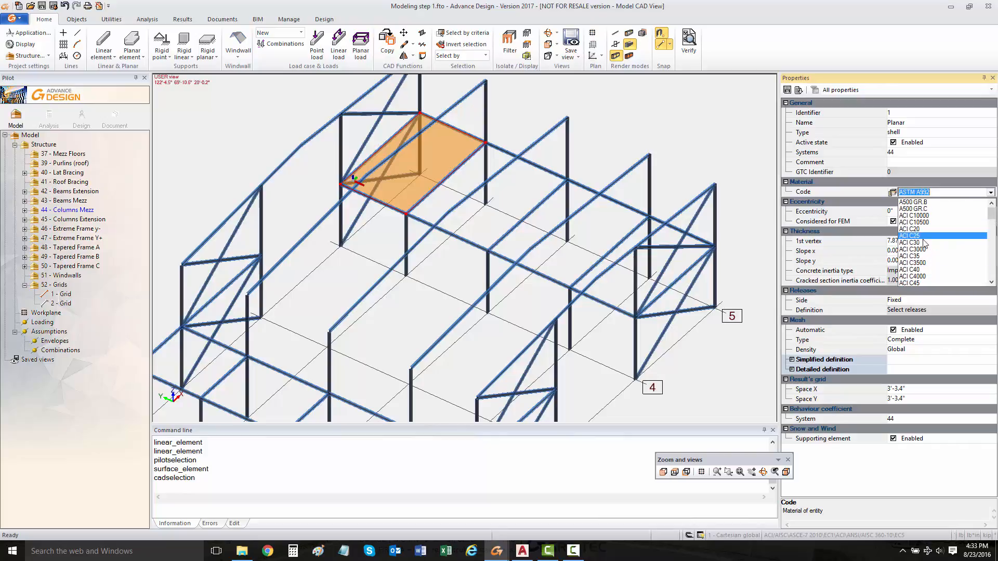
left_click(924, 243)
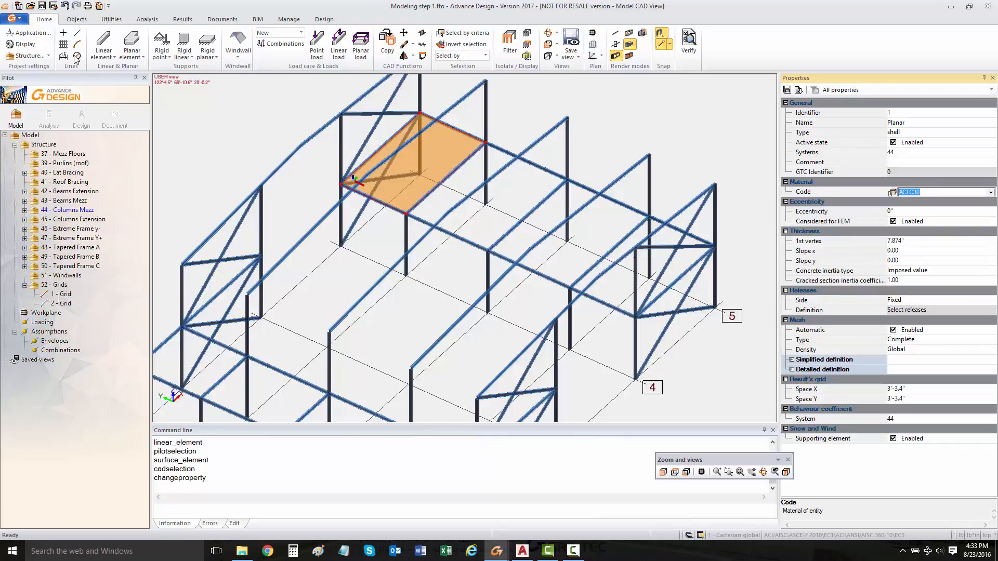
Draw an ACI C30 planar element over the mezzanine bay between grid lines D and C, 4 and 5
left_click(131, 39)
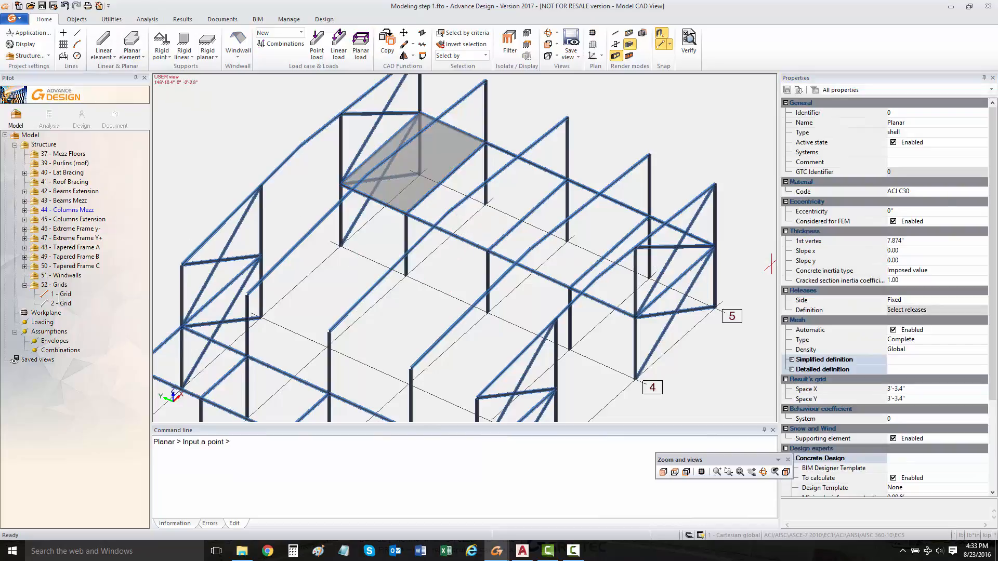
left_click(417, 214)
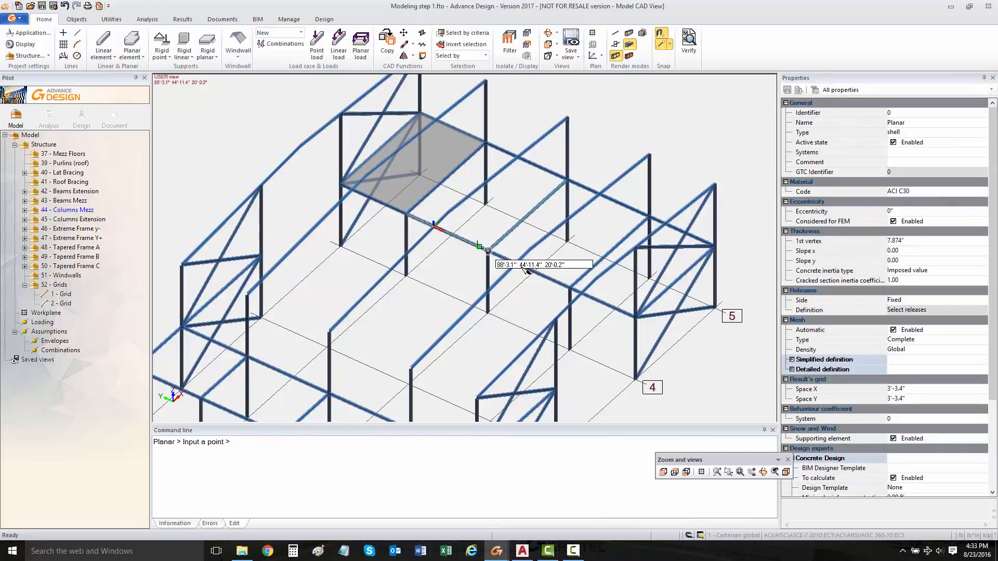
left_click(488, 251)
left_click(567, 179)
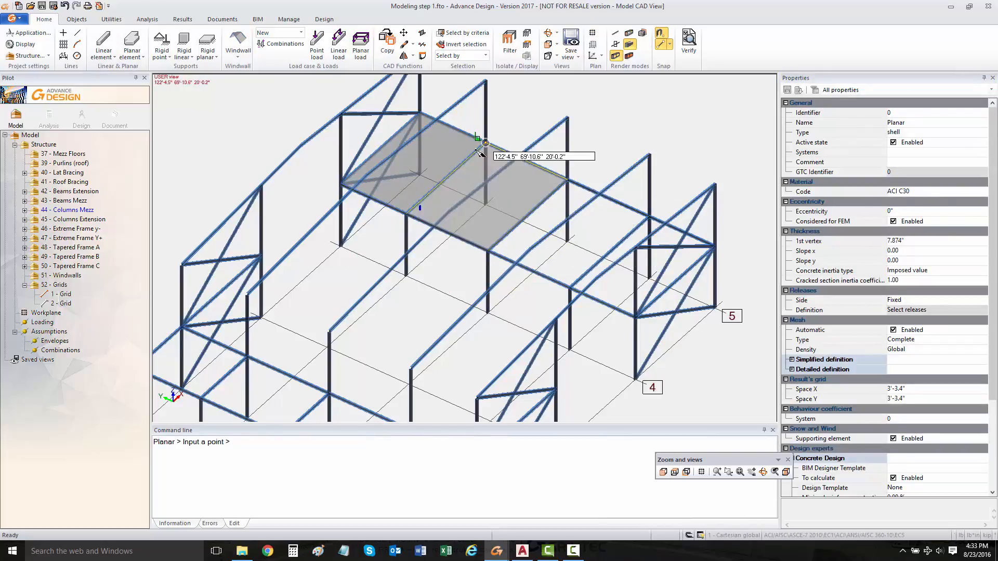
left_click(485, 142)
left_click(405, 213)
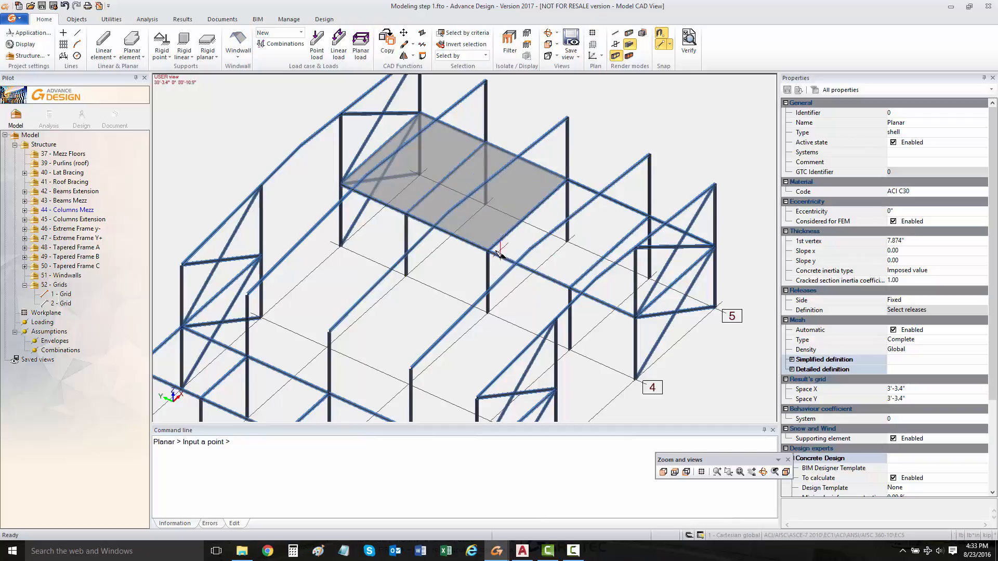
Draw planar elements over the remaining mezzanine bays, between grid lines C and B and between B and A, and finish the command
left_click(571, 288)
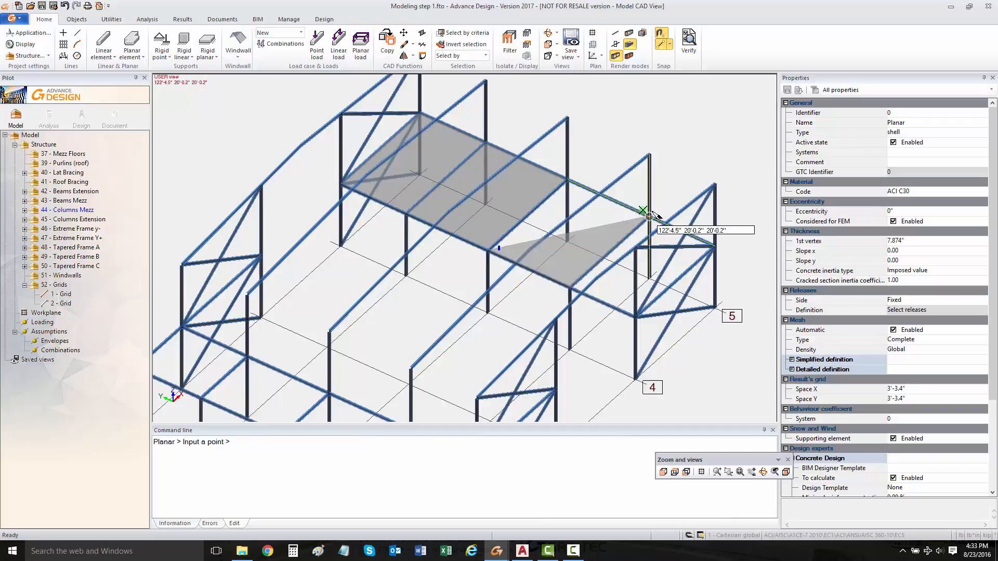
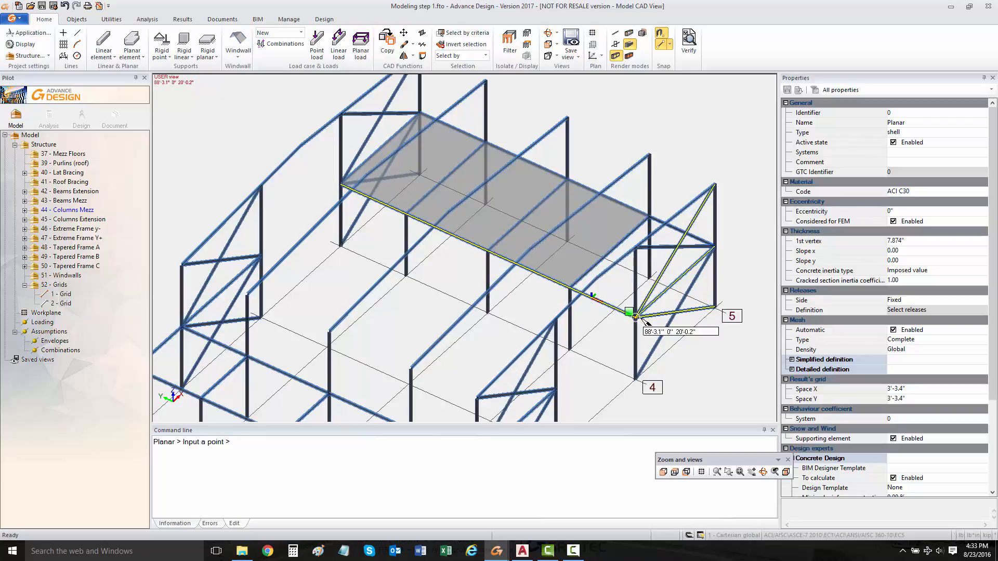
left_click(714, 248)
left_click(650, 217)
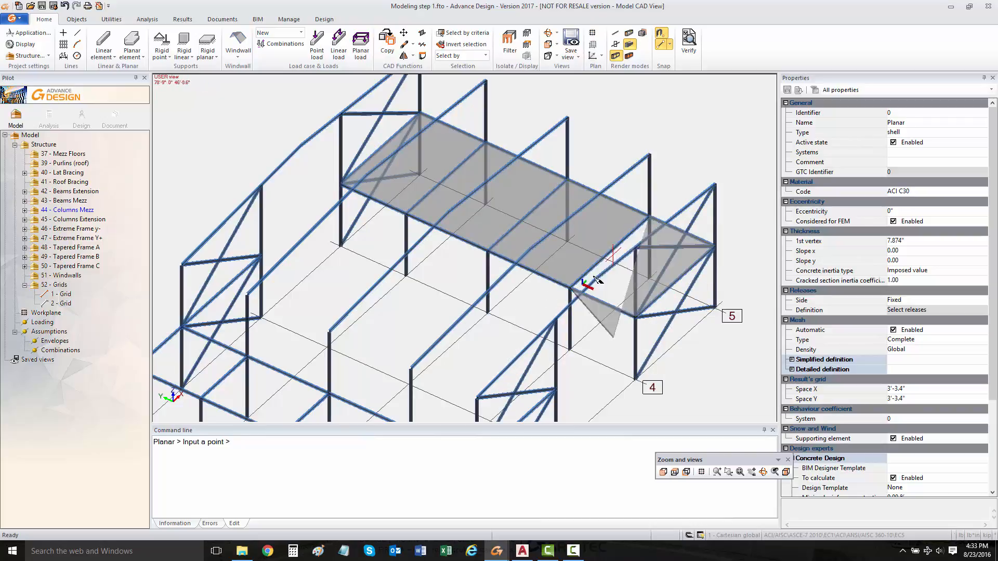
left_click(571, 282)
middle_click_drag(401, 283, 448, 214)
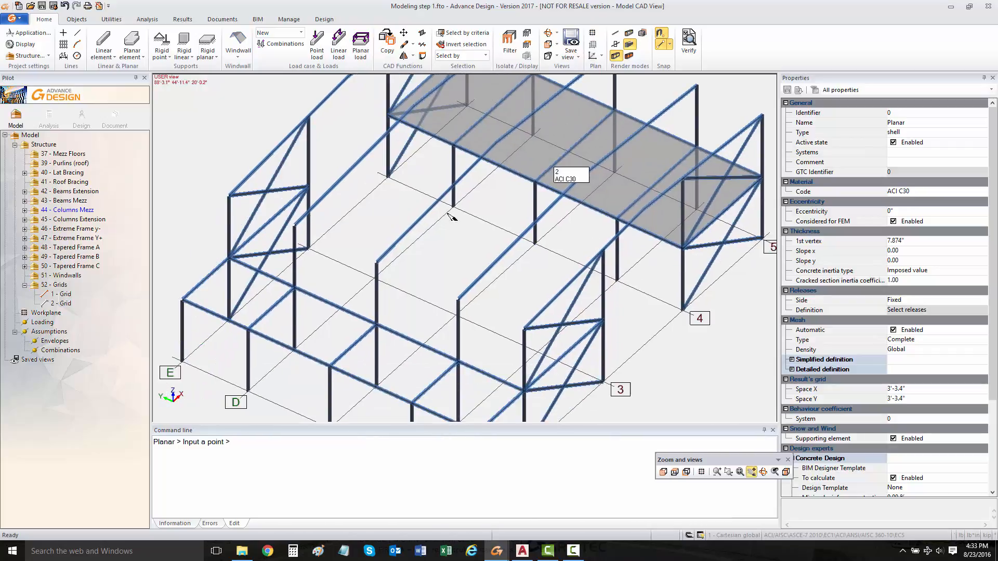
middle_click_drag(500, 249, 479, 236, "shift")
middle_click_drag(515, 168, 538, 183)
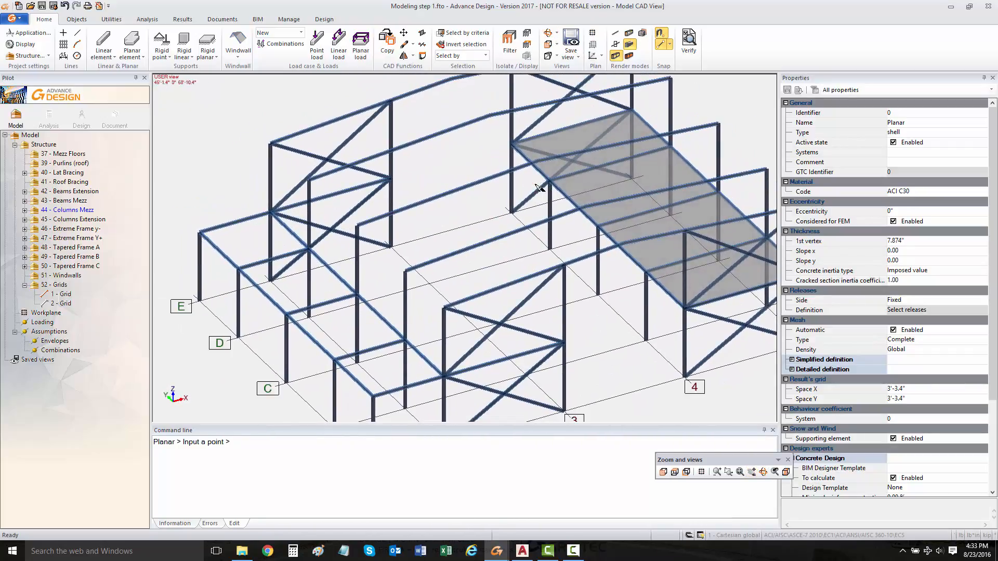
key("Escape")
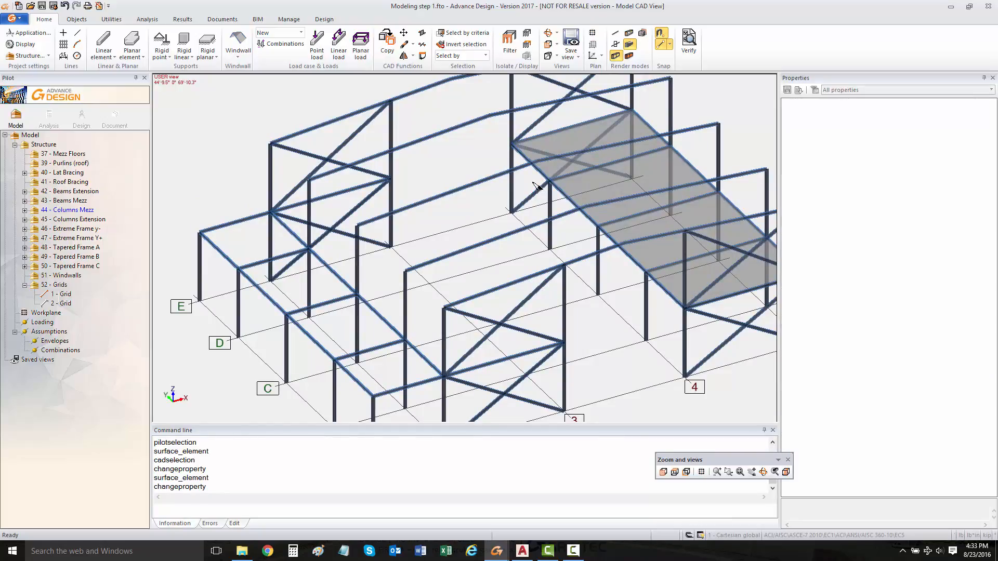
middle_click_drag(568, 208, 518, 218)
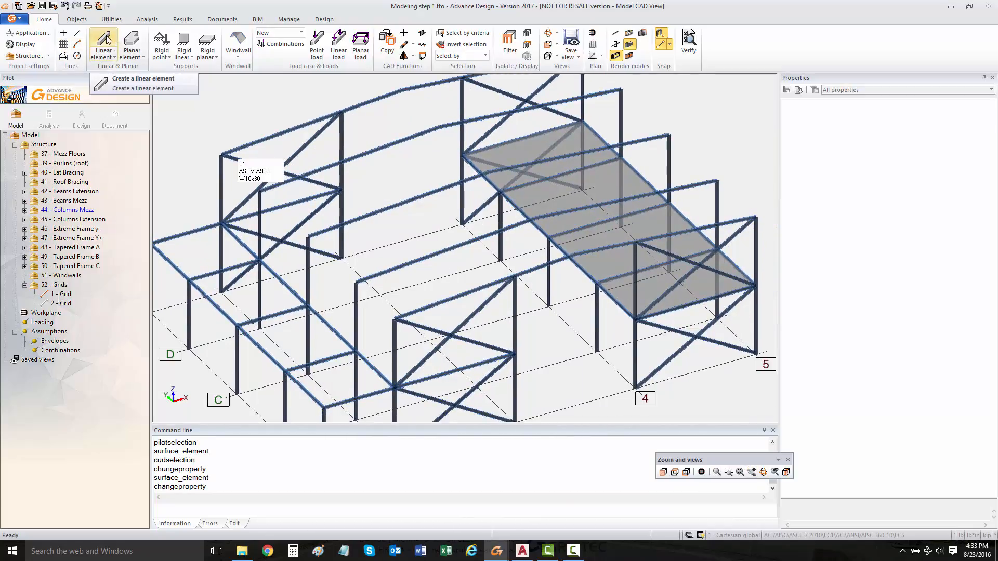
middle_click_drag(336, 172, 333, 150)
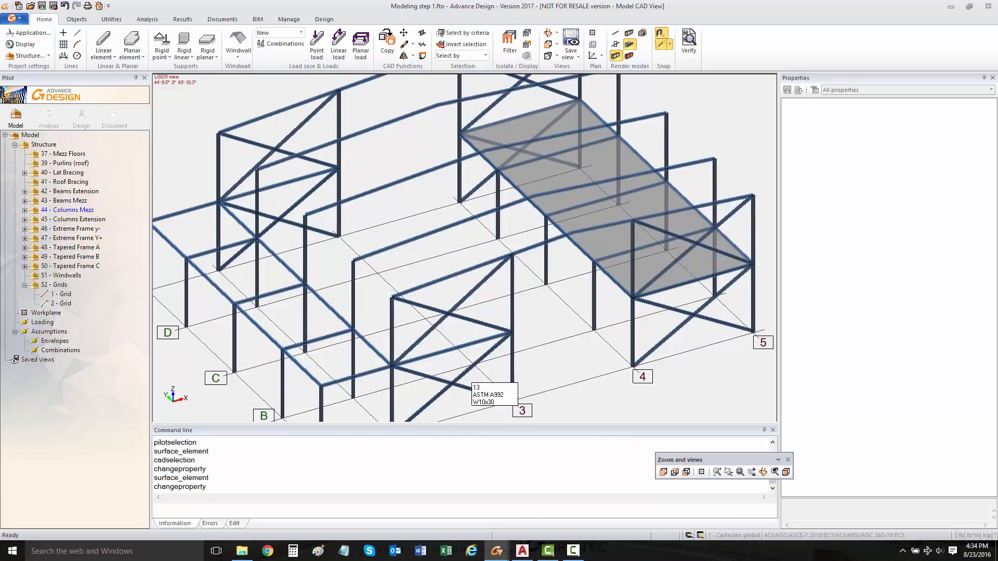
key("F10")
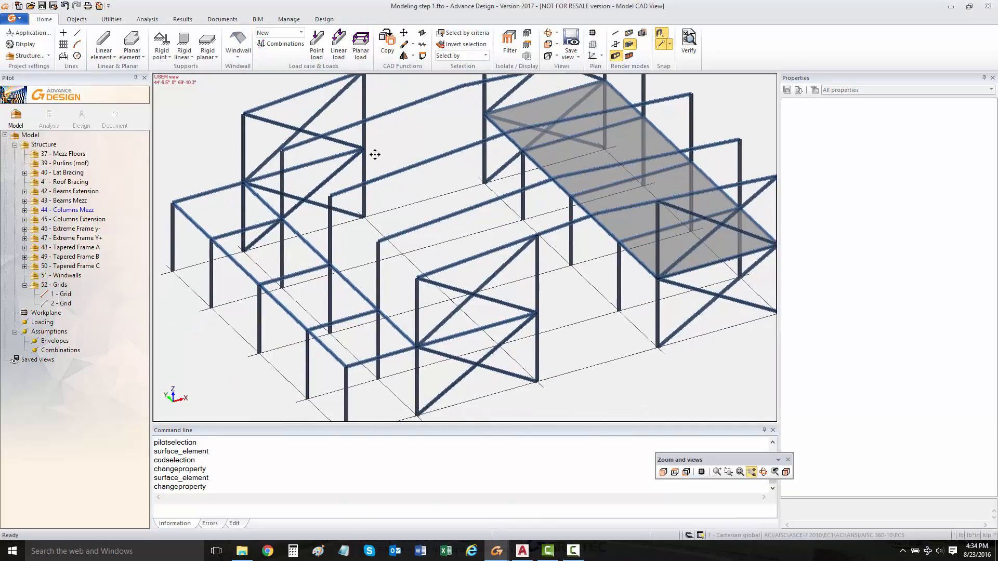
middle_click_drag(374, 151, 260, 271)
left_click(293, 129)
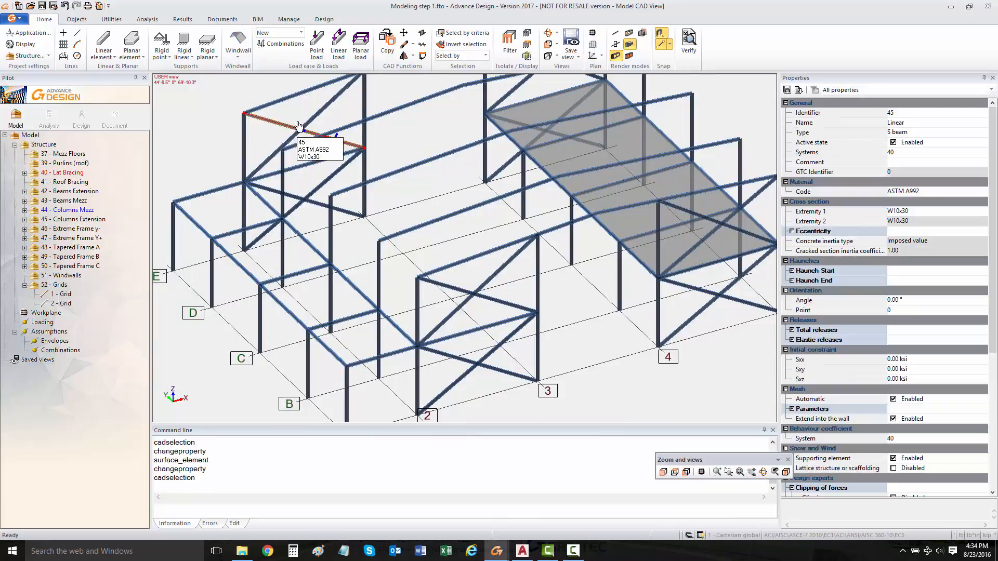
left_click(311, 120)
left_click(299, 197)
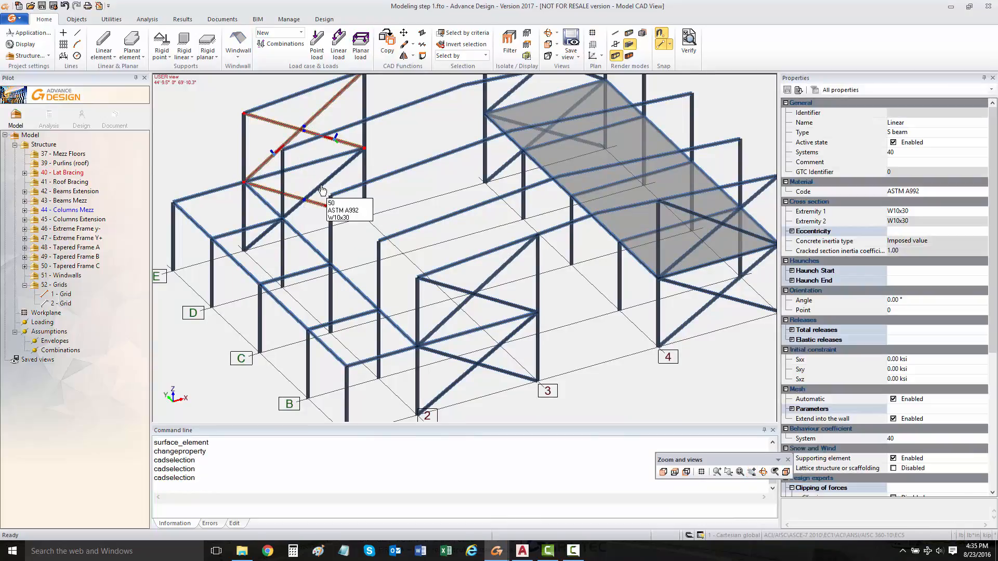
left_click(322, 188)
left_click(463, 293)
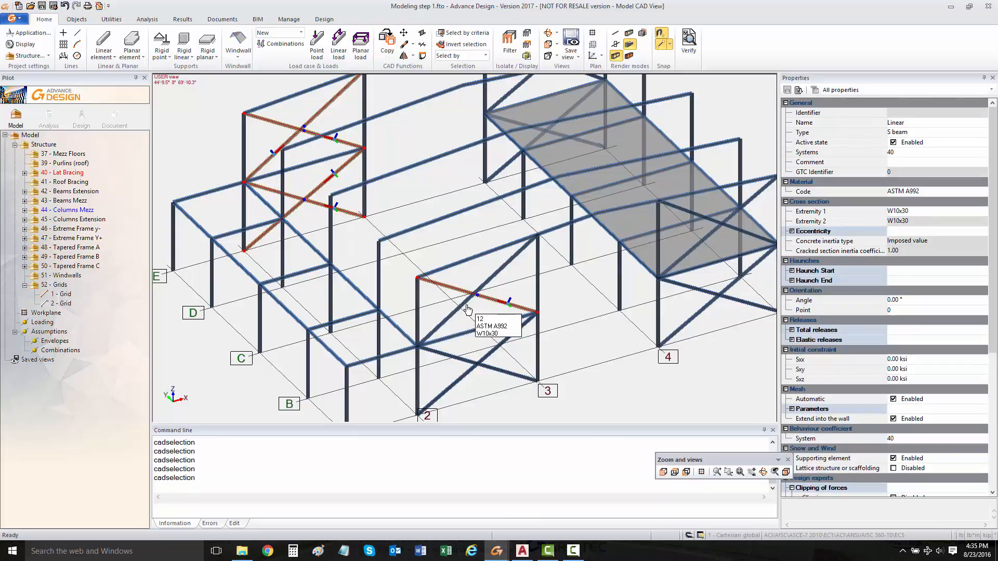
left_click(465, 304)
left_click(460, 360)
left_click(502, 349)
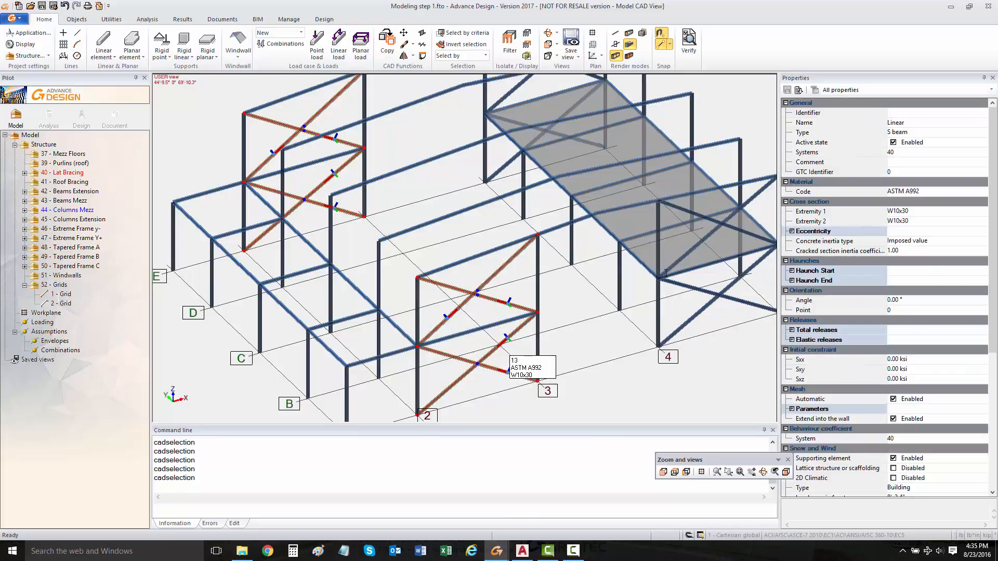
left_click(687, 213)
left_click(701, 245)
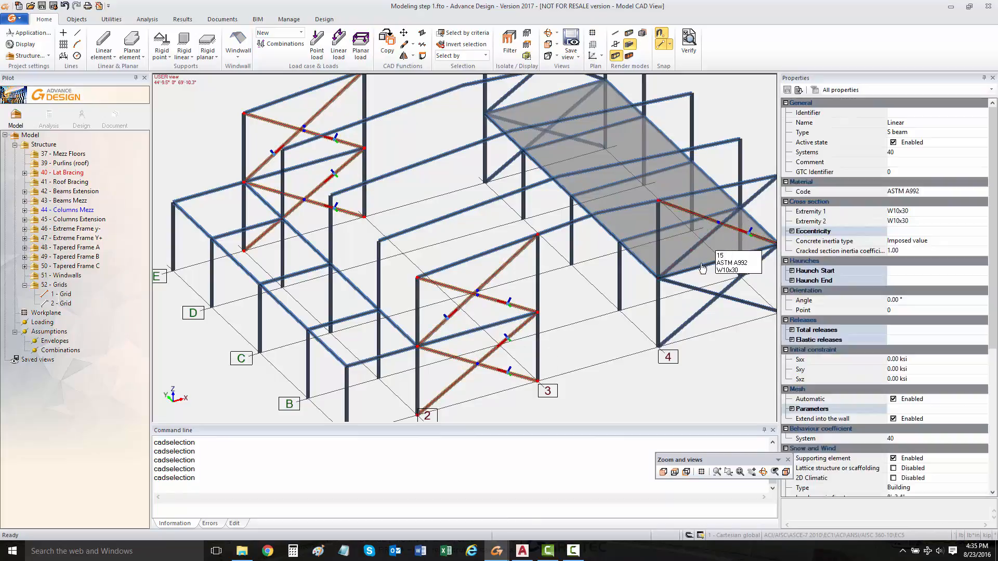
left_click(695, 291)
left_click(739, 283)
middle_click_drag(658, 232, 600, 315)
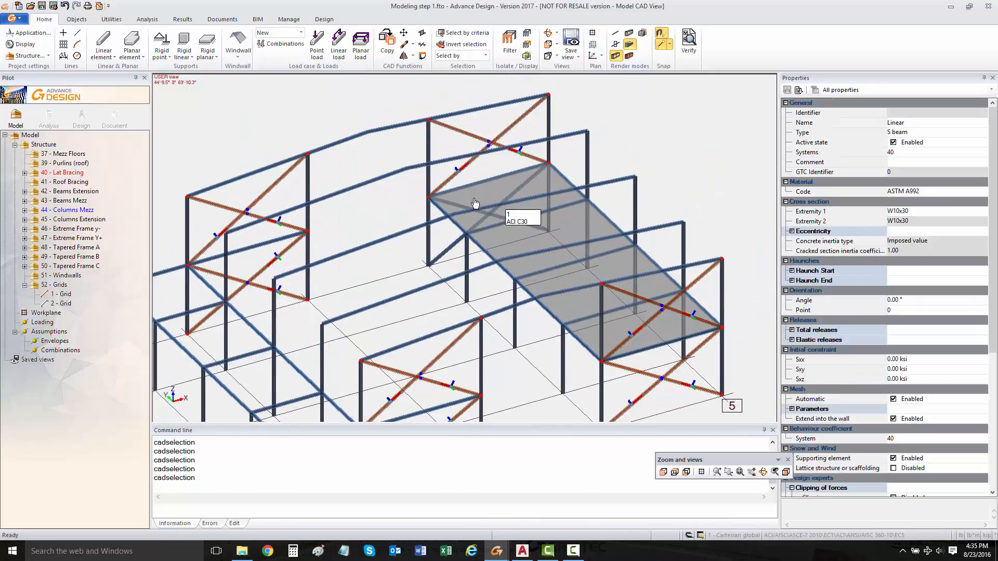
left_click(459, 209)
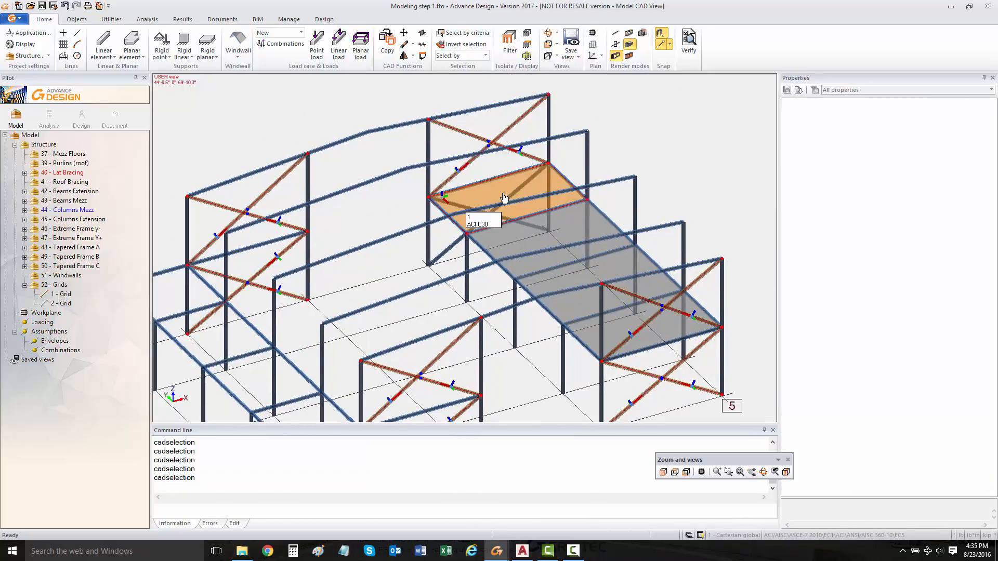
key("Escape")
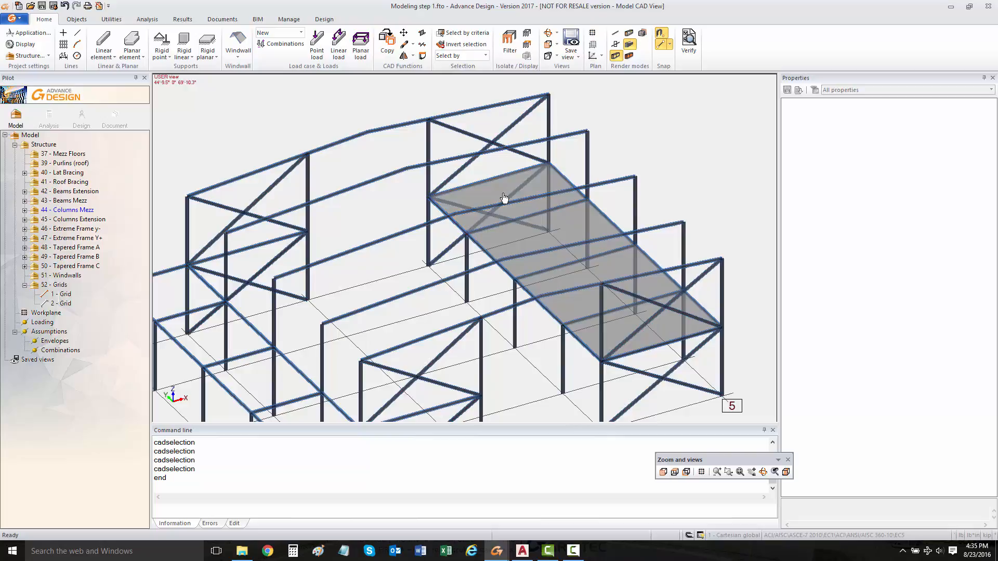
left_click(456, 130)
Select all members of the Lat Bracing system and choose the AISC HSS square family for their Extremity 1 cross section
right_click(63, 174)
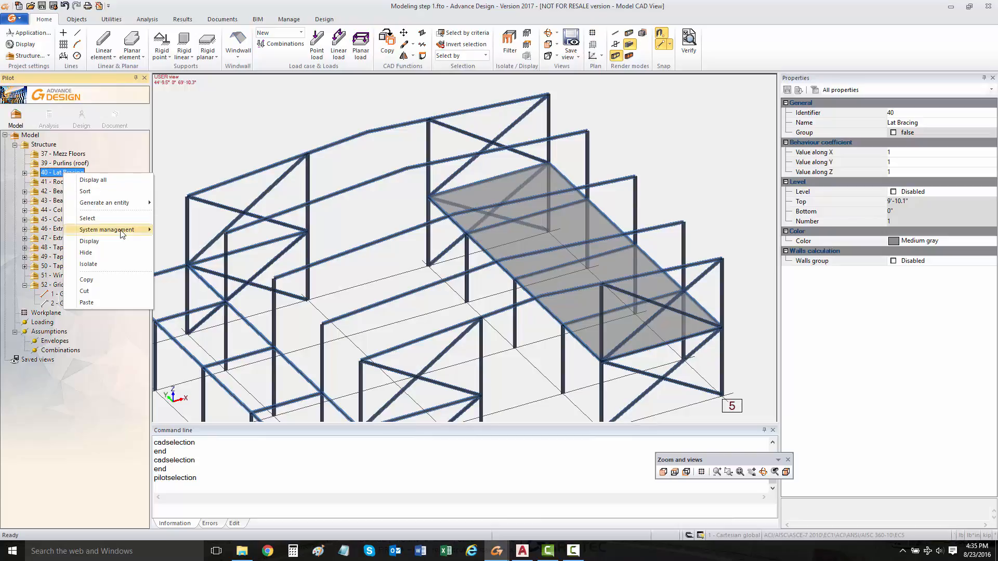
left_click(88, 218)
middle_click_drag(467, 213, 670, 279)
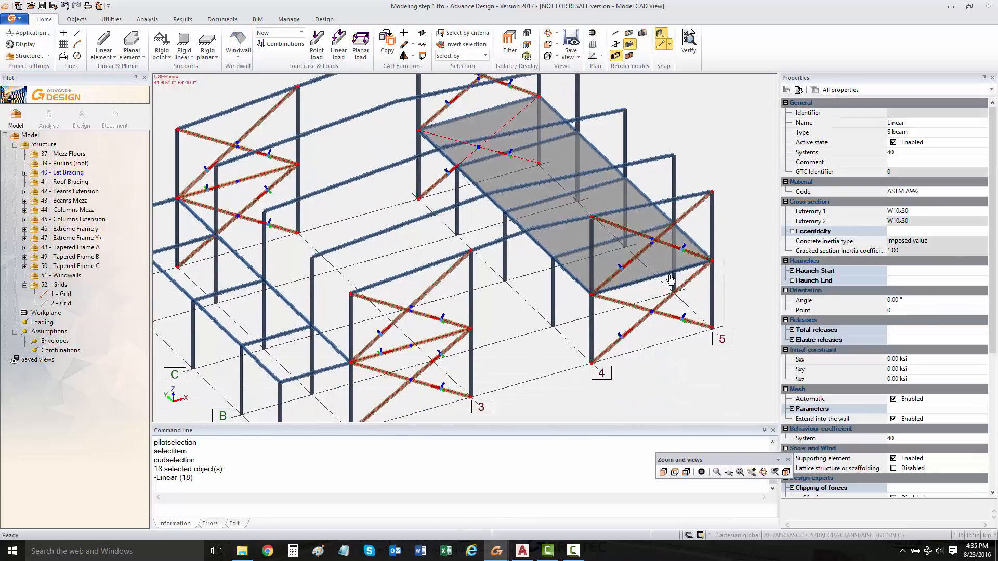
left_click(934, 212)
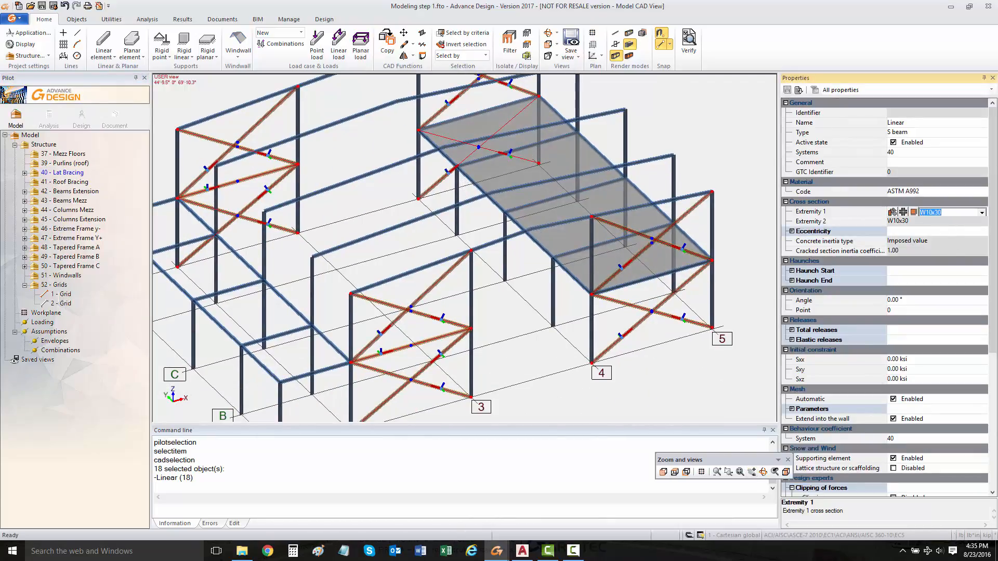
left_click(893, 213)
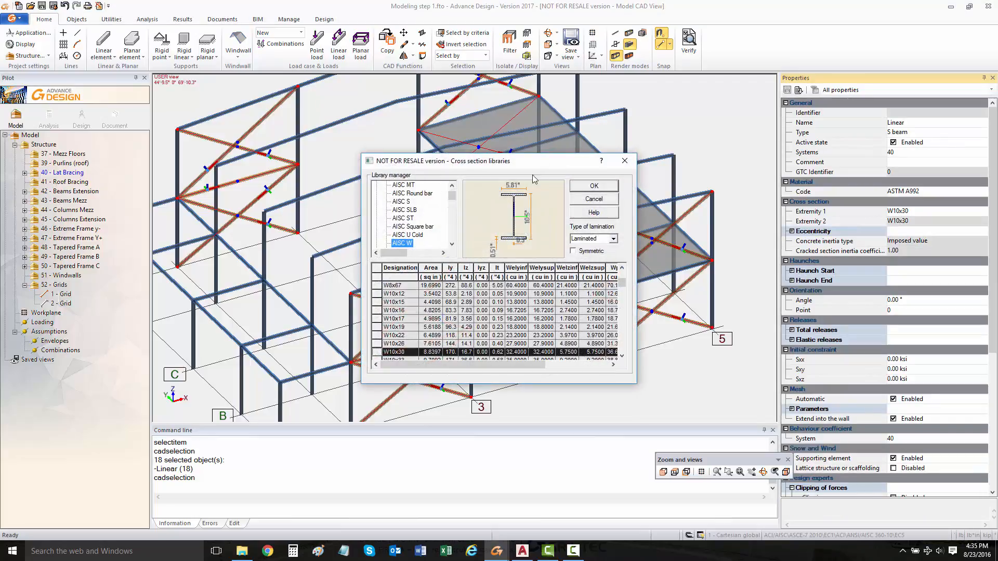
scroll(416, 240, "up", 3)
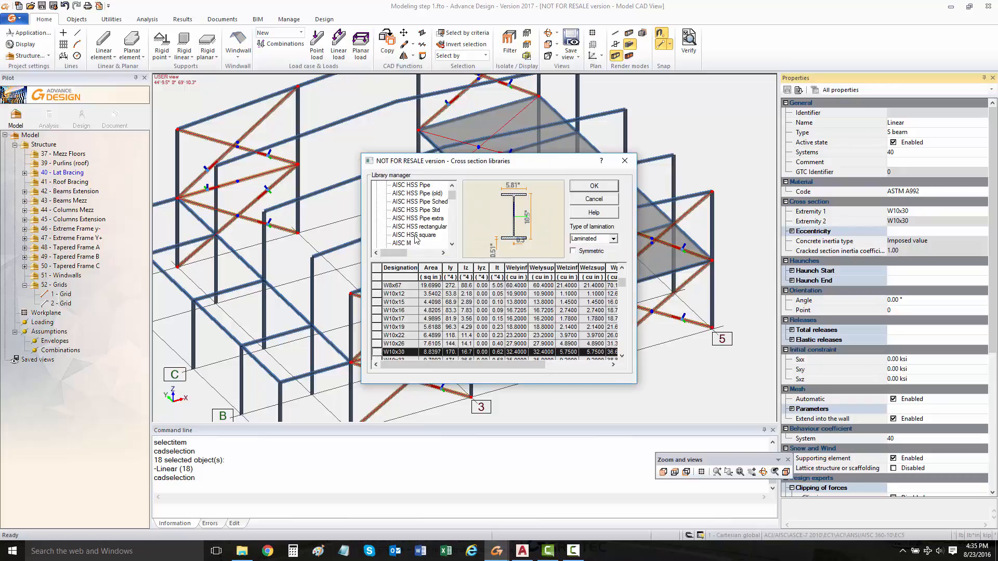
scroll(420, 196, "up", 1)
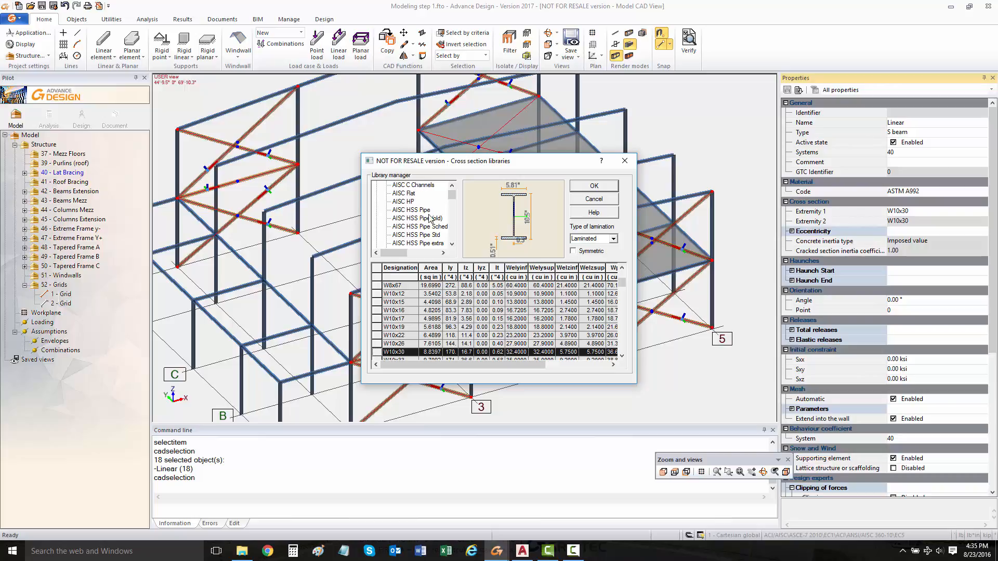
scroll(436, 239, "down", 1)
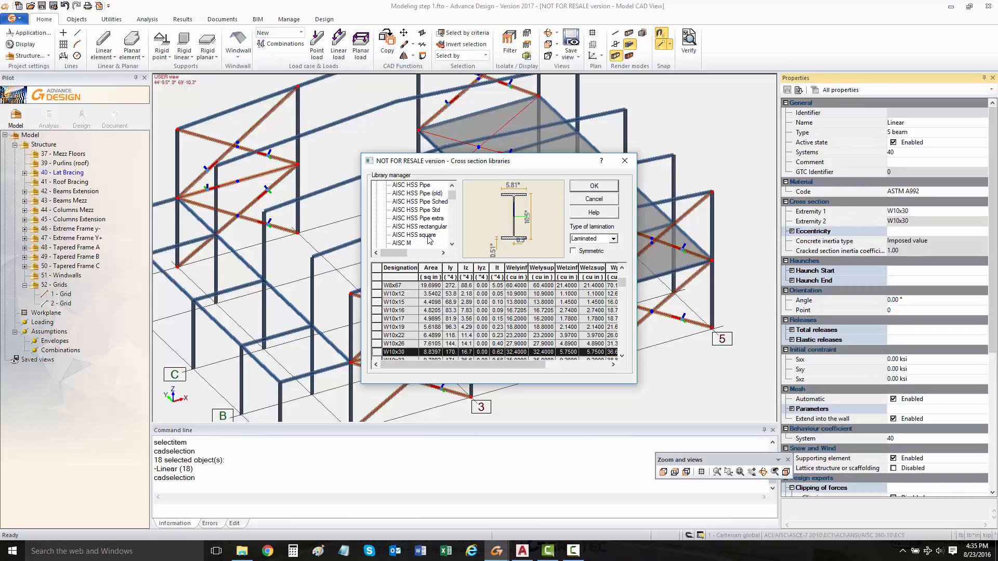
left_click(428, 236)
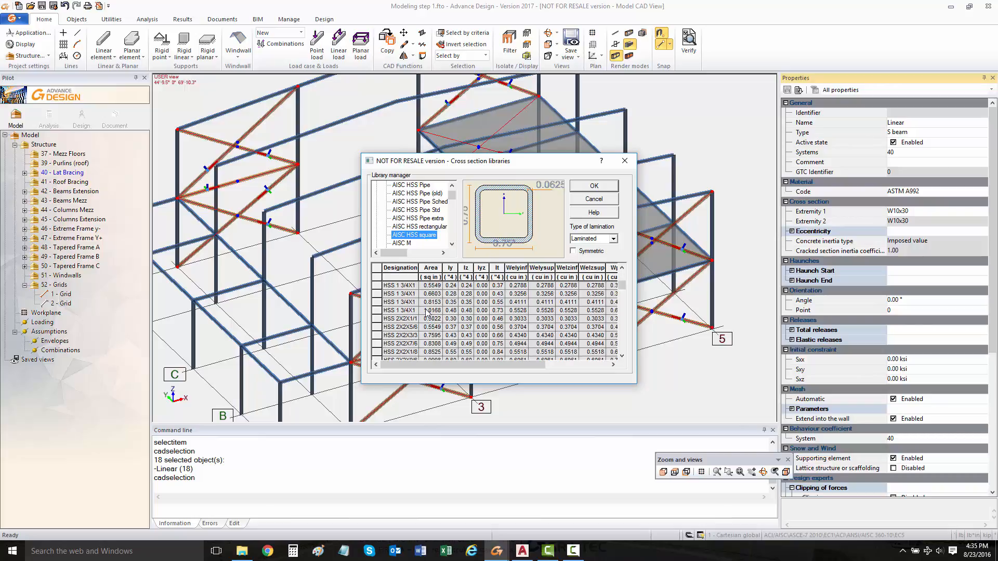
Assign the HSS 4X4X1/4 cross section to the selected lateral bracing members and clear the selection
scroll(428, 312, "down", 10)
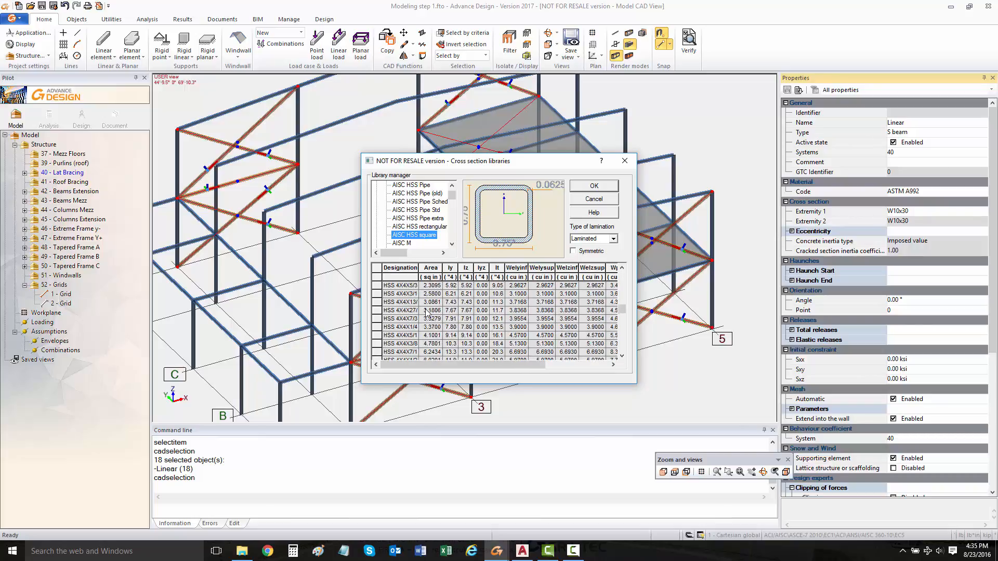
scroll(428, 312, "up", 1)
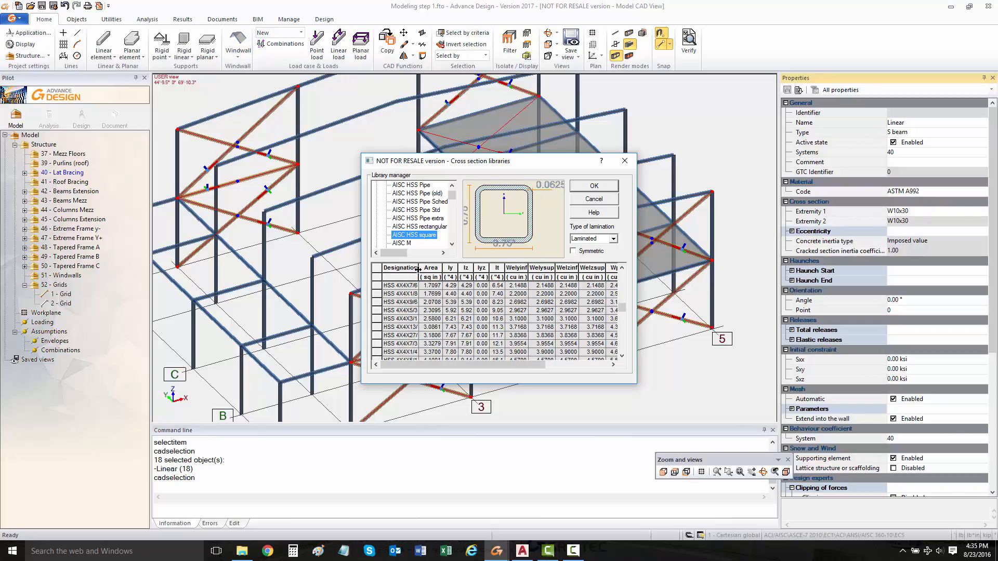
left_click_drag(418, 269, 442, 269)
scroll(439, 312, "up", 1)
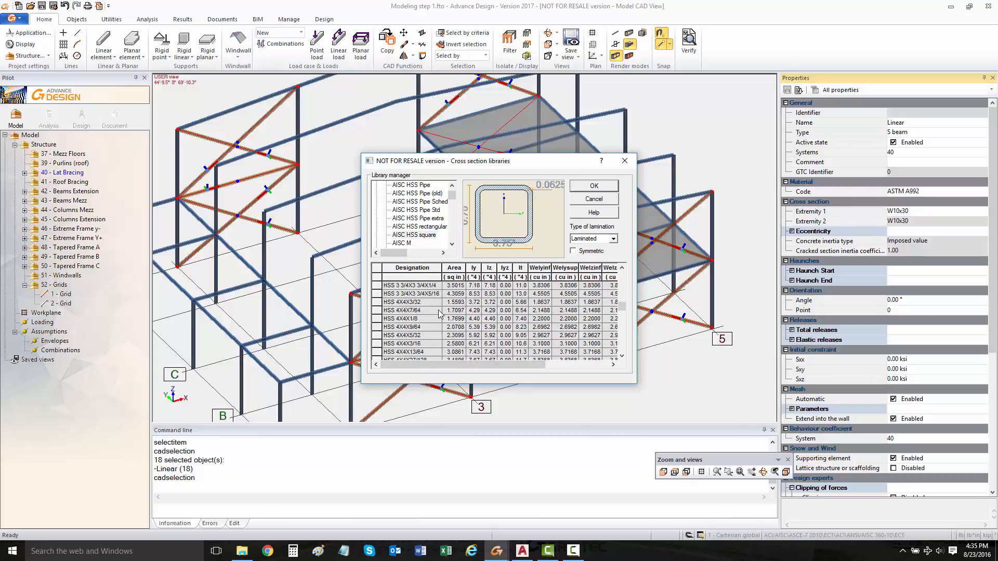
left_click(377, 319)
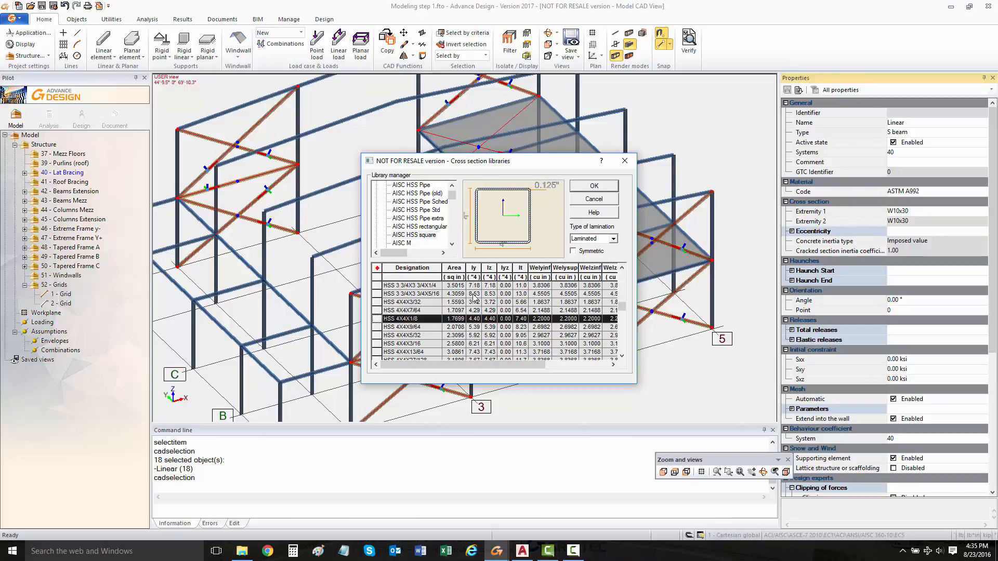
scroll(422, 349, "down", 1)
left_click(415, 352)
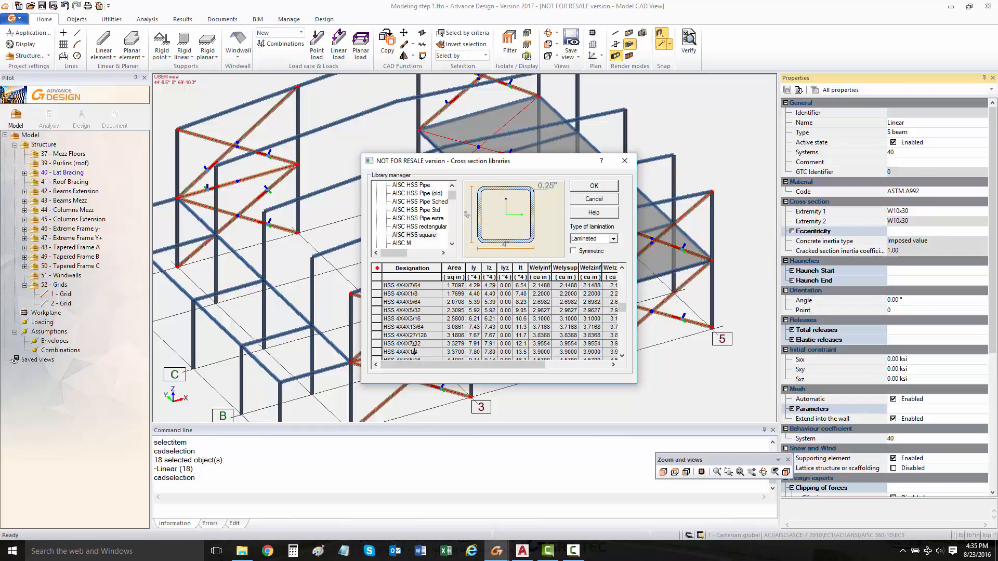
left_click(594, 188)
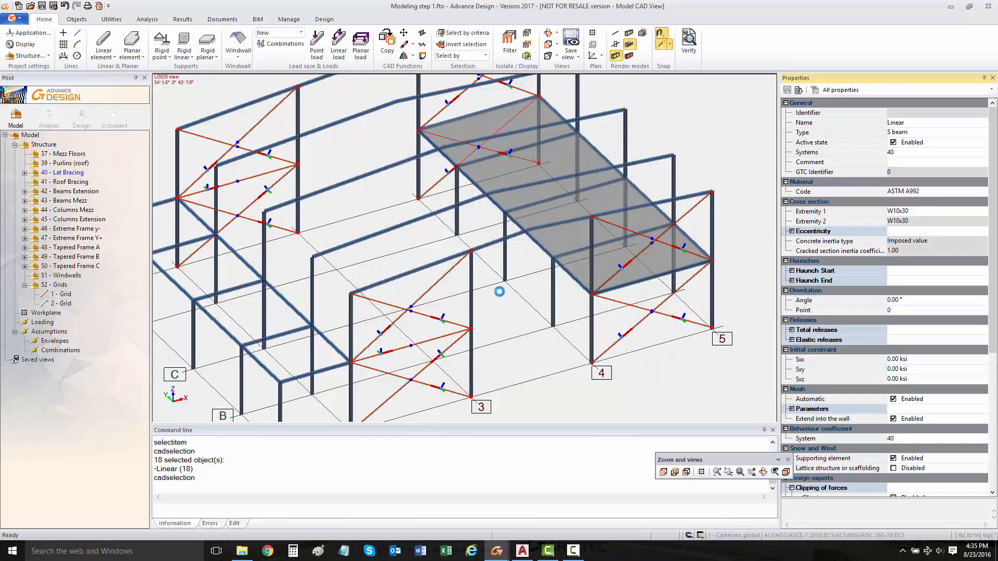
scroll(500, 291, "up", 2)
scroll(500, 292, "down", 4)
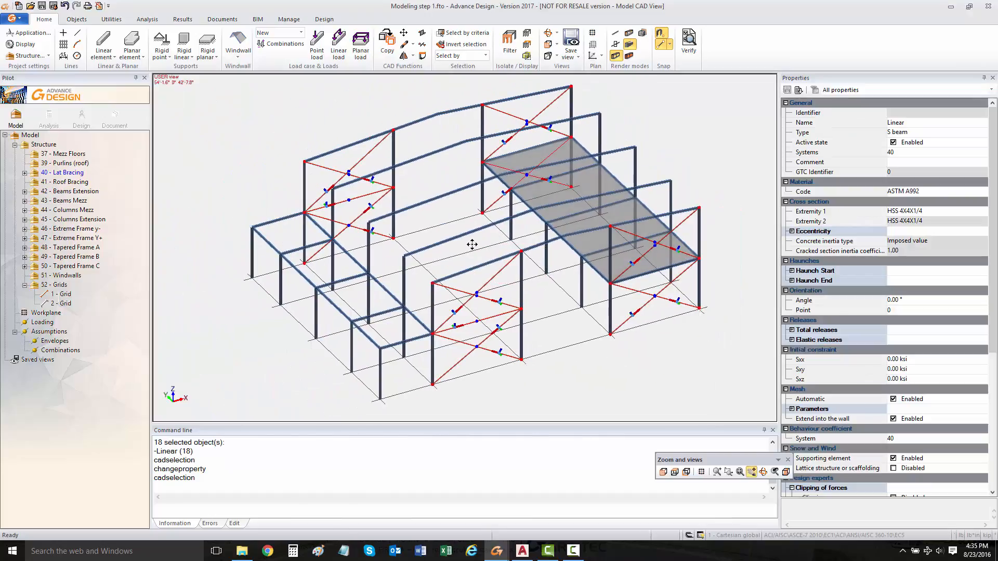
key("Escape")
left_click(264, 238)
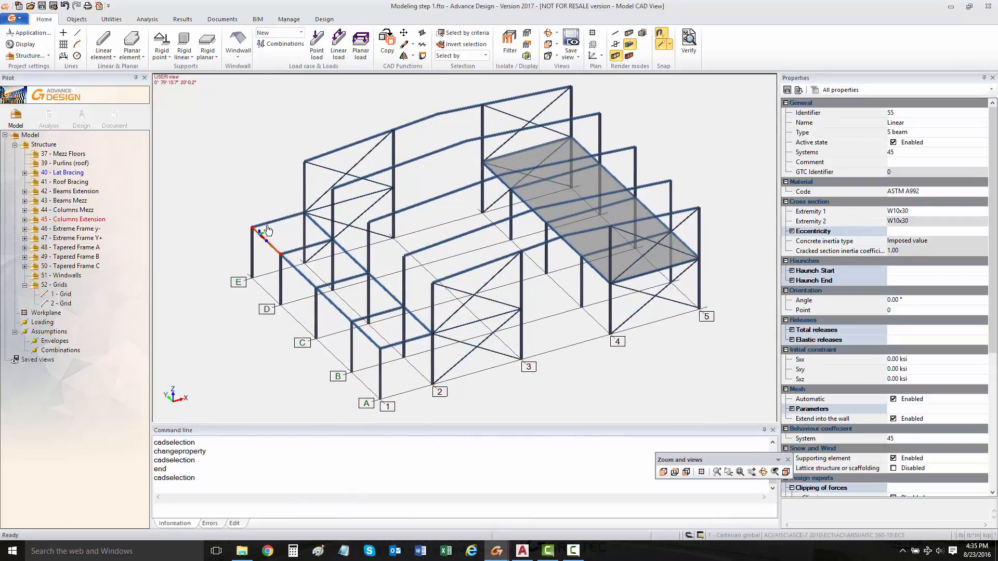
left_click(269, 223)
left_click(316, 225)
left_click(310, 245)
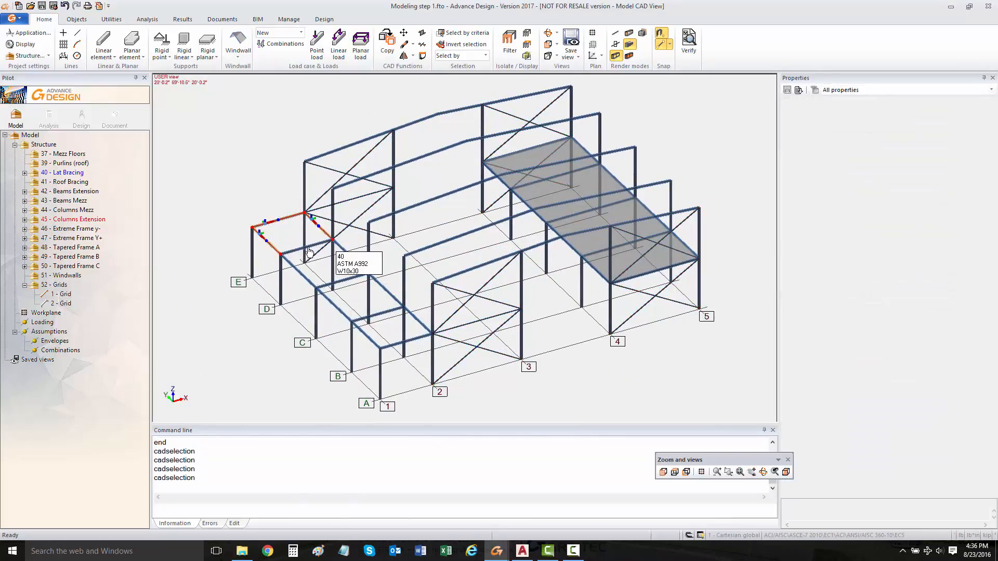
left_click(291, 268)
left_click(356, 262)
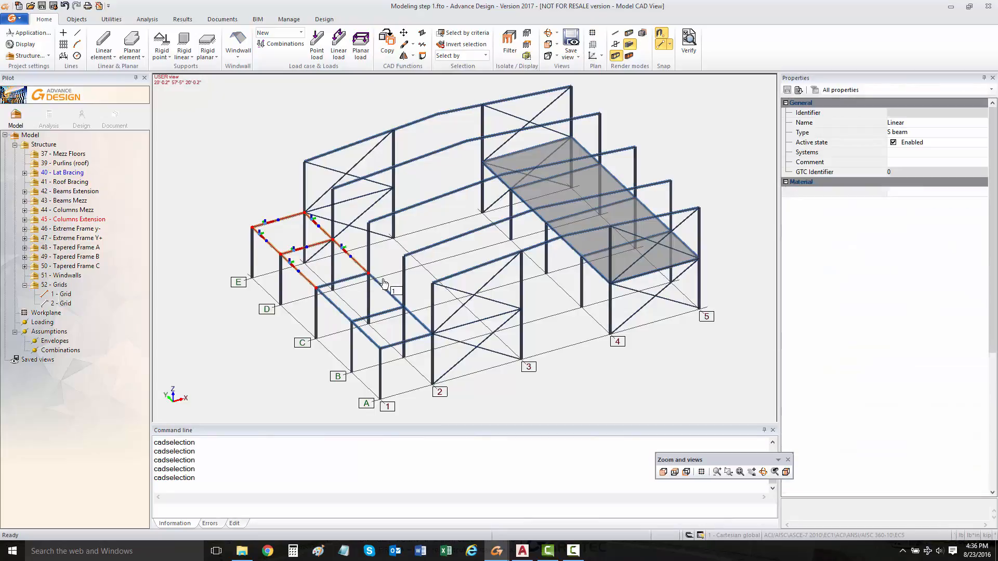
left_click(381, 289)
left_click(332, 284)
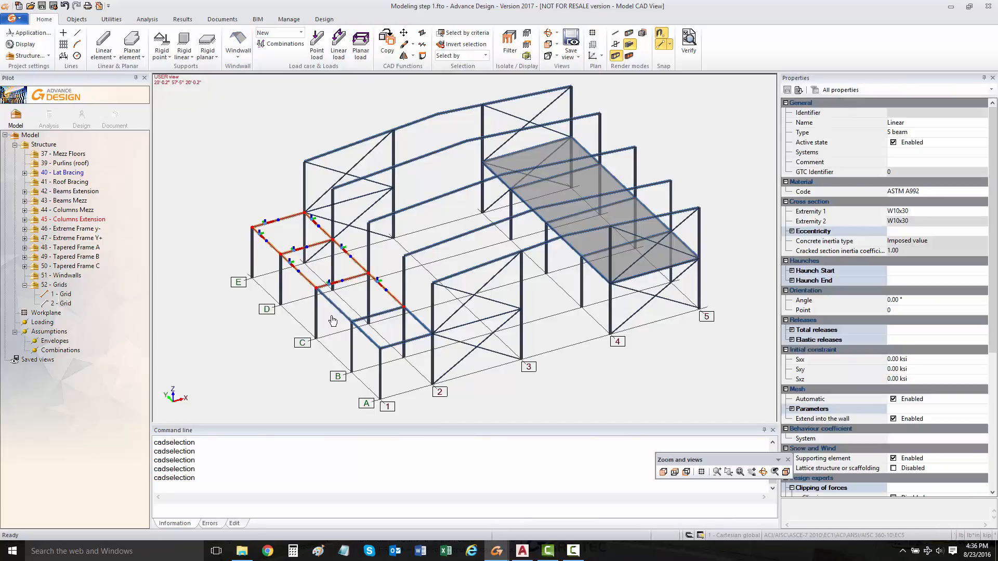
left_click(336, 314)
left_click(387, 313)
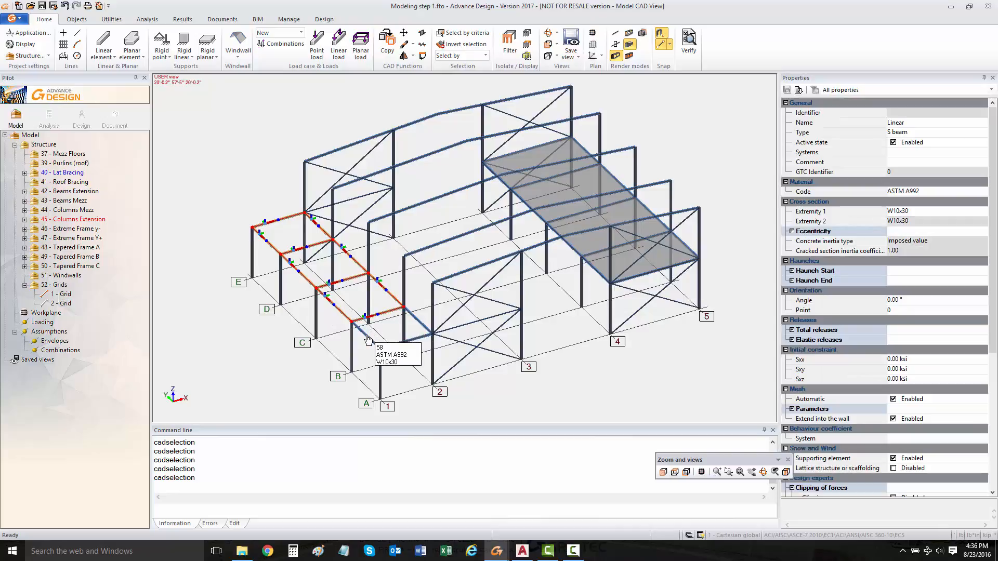
left_click(416, 318)
left_click(411, 339)
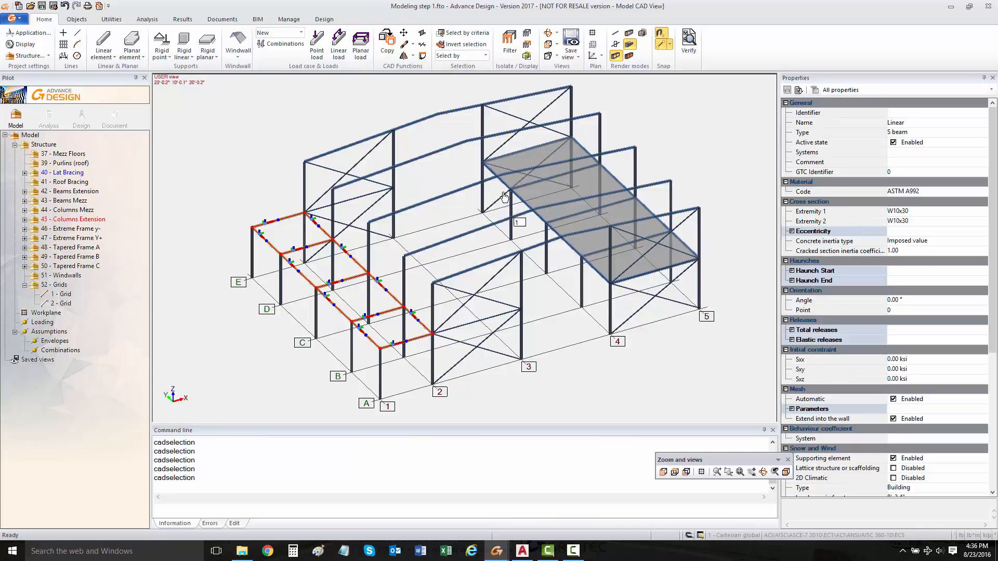
left_click(497, 185)
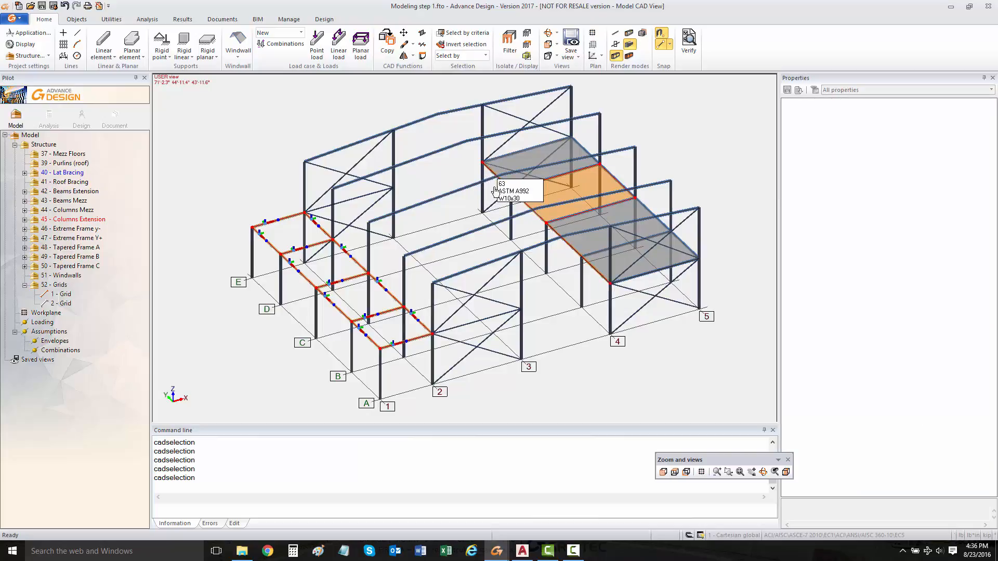
left_click(551, 227)
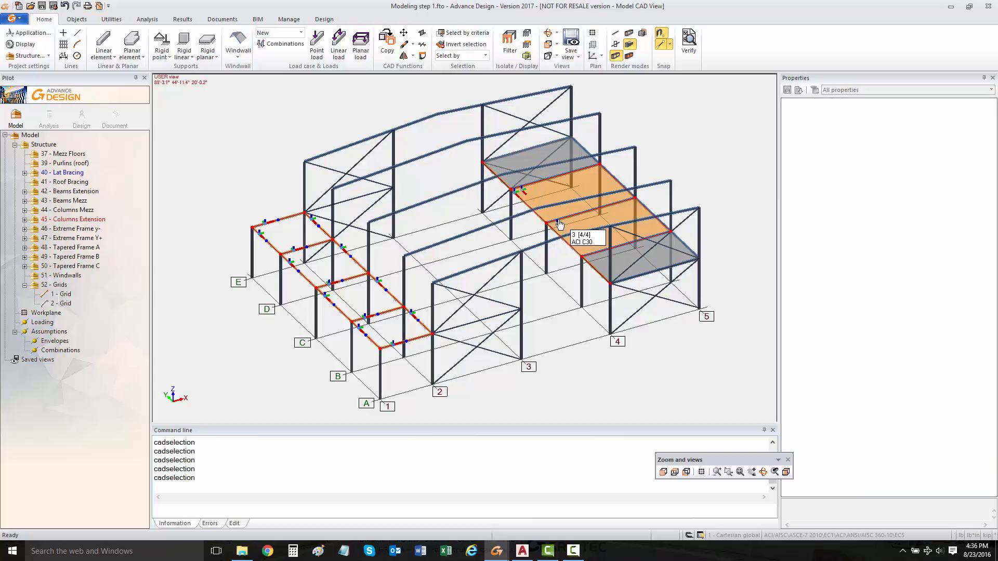
key("Escape")
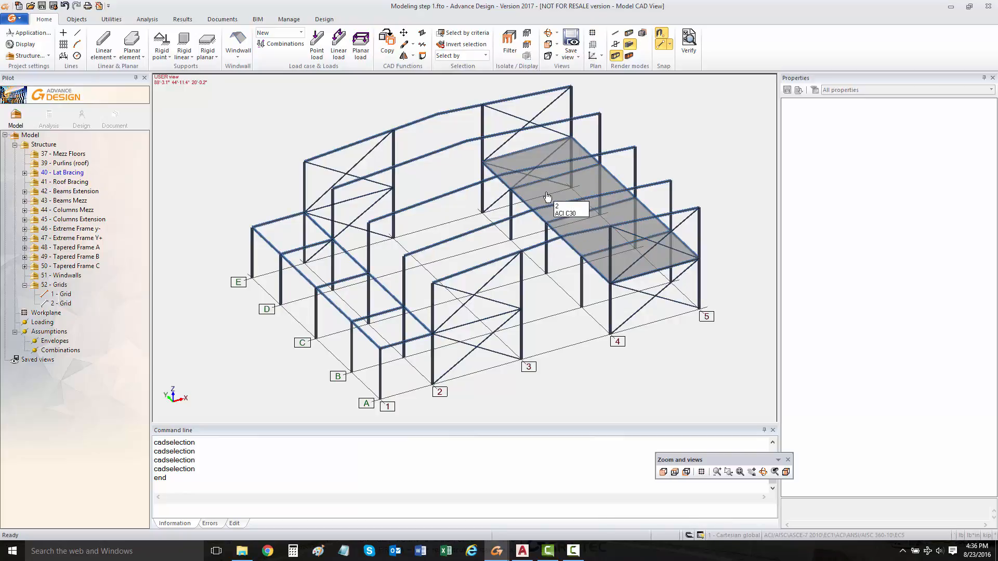
Select all linear elements by type and isolate them in the view without the floor panels and grid
key("alt+s")
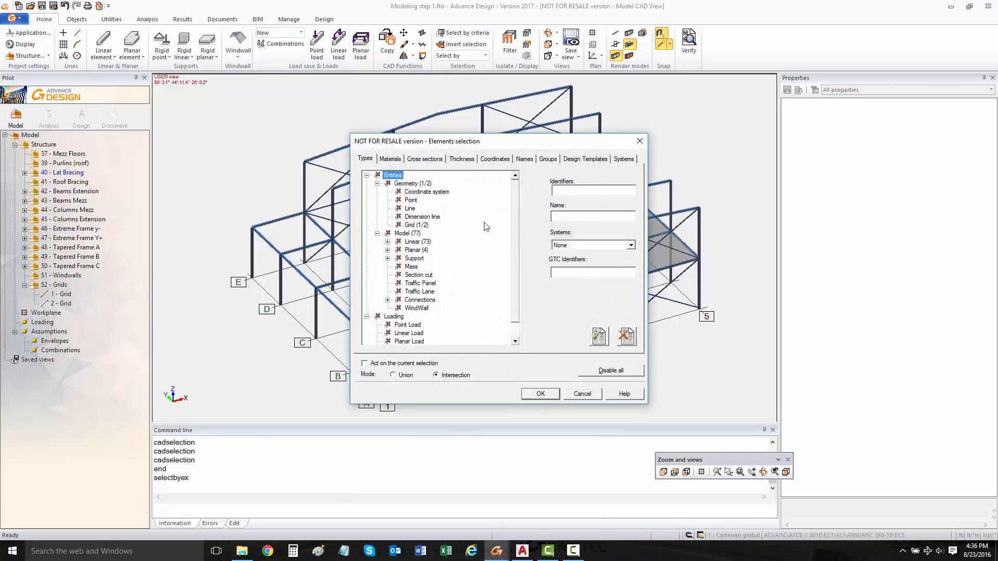
left_click(416, 242)
left_click(540, 393)
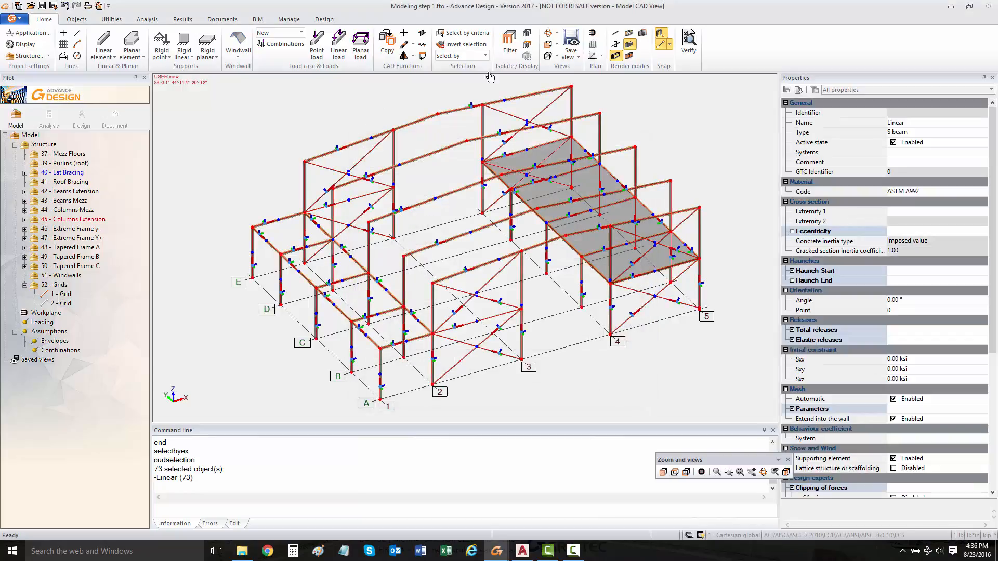
left_click(510, 42)
Select the mezzanine beams between grid lines 4 and 5, including the transverse beams and both longitudinal edge lines
left_click(526, 151)
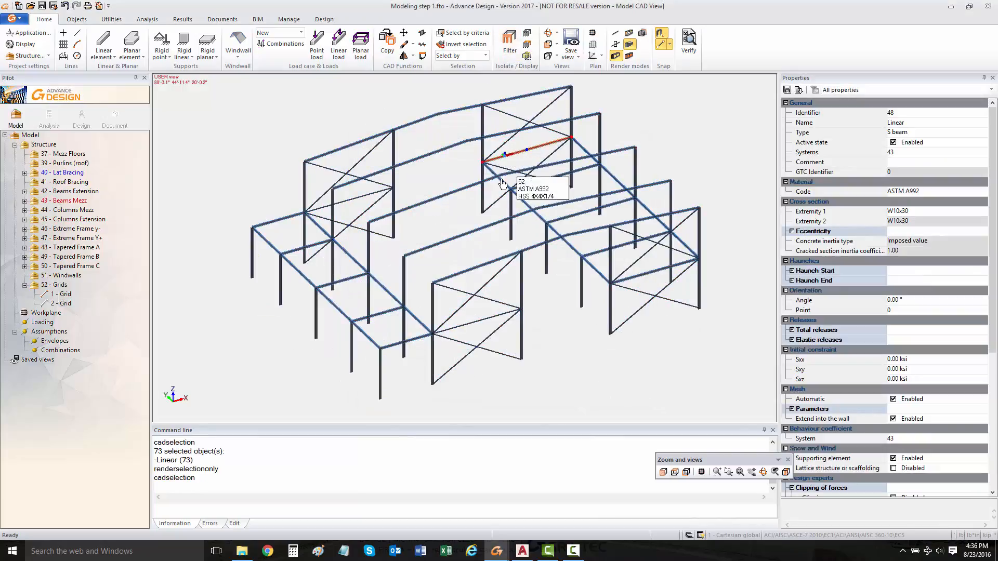
left_click(534, 183)
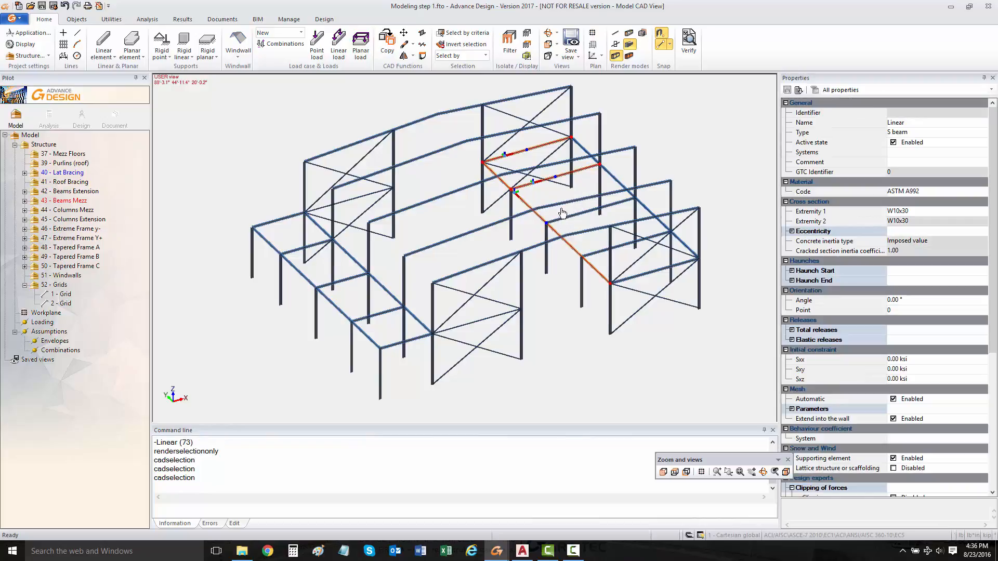
left_click(562, 219)
left_click(593, 253)
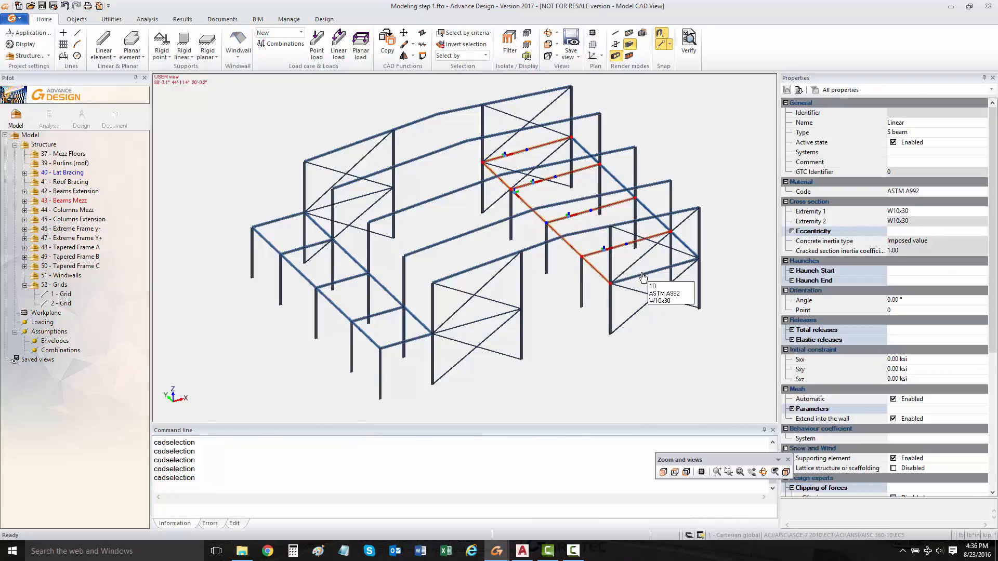
left_click(643, 275)
left_click(685, 248)
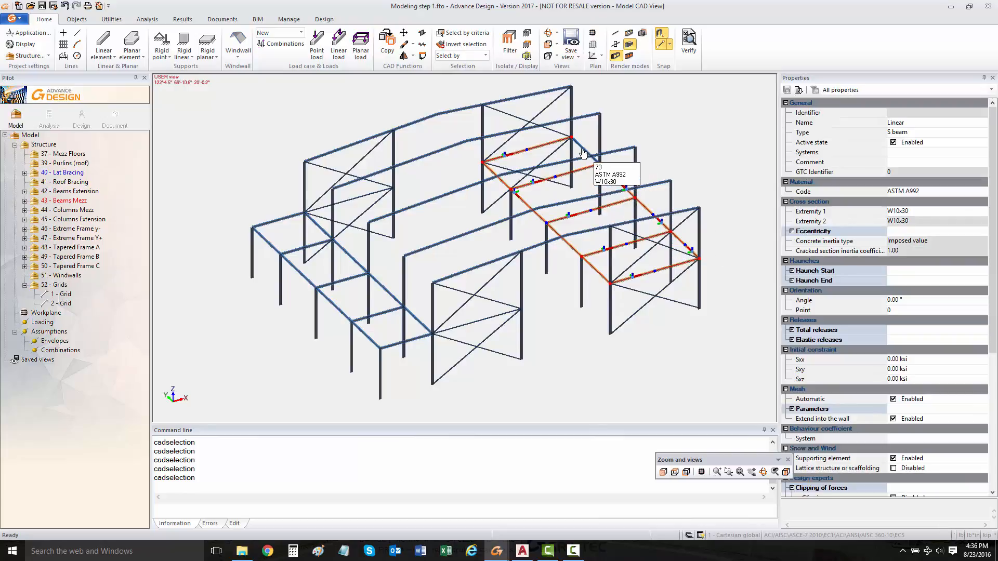
left_click(597, 162)
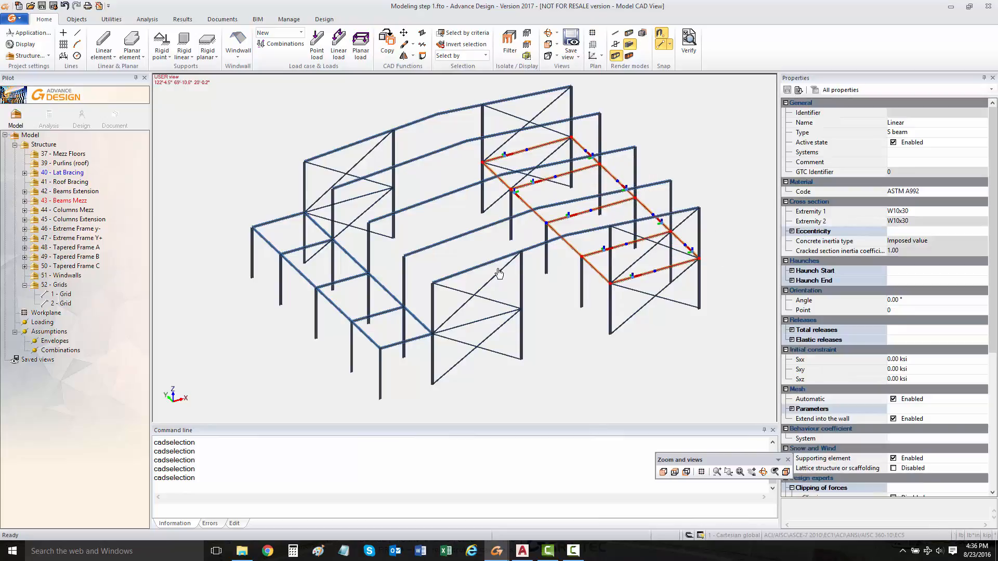
Add the extension beams around the bay between grid lines E and D to the current selection
left_click(326, 233)
left_click(281, 220)
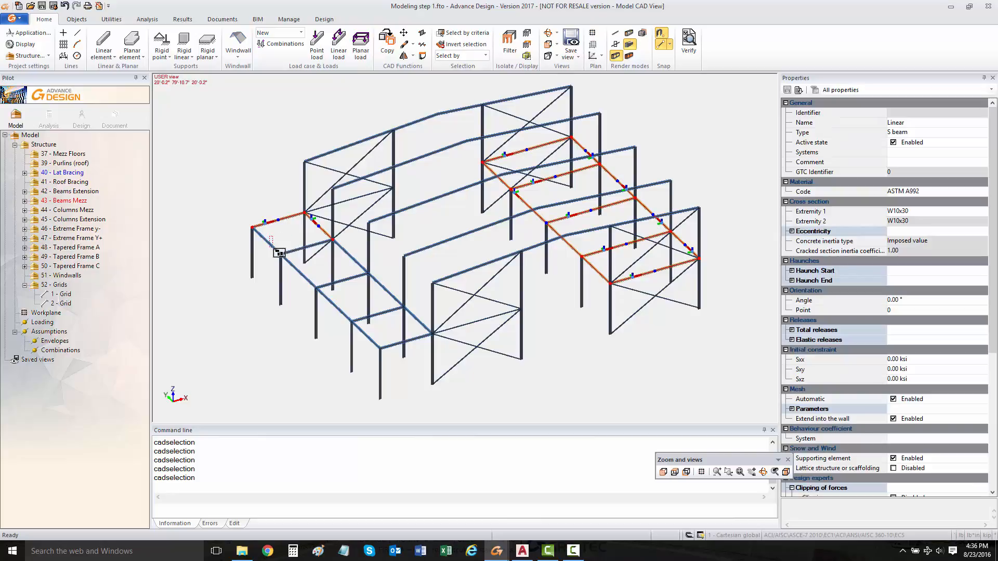
left_click_drag(269, 237, 273, 248)
left_click(273, 249)
Add the remaining transverse and longitudinal extension beams between grid lines 1 and 2 to the selection
middle_click_drag(521, 374, 449, 370)
left_click_drag(338, 336, 307, 140)
middle_click_drag(330, 329, 539, 343)
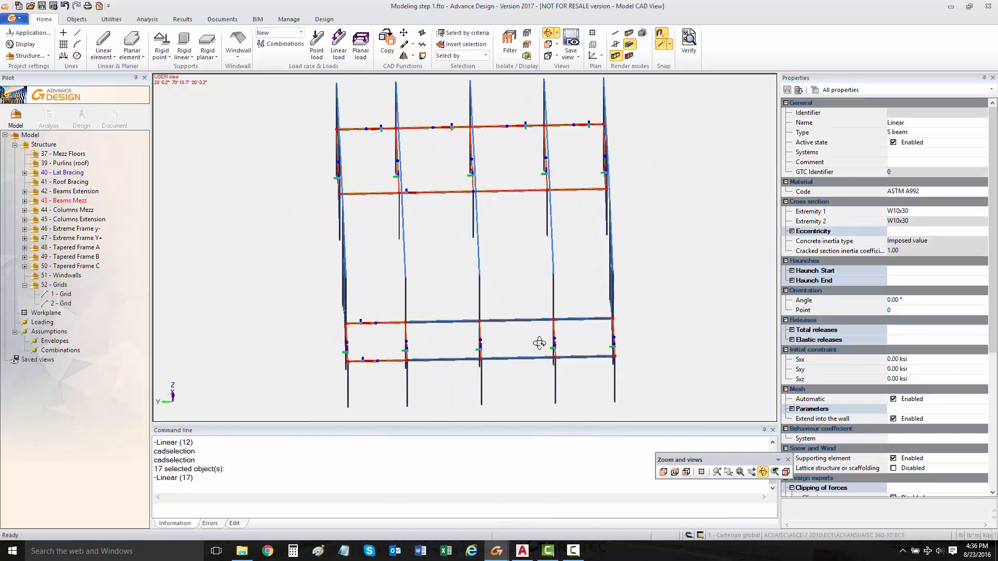
left_click_drag(460, 389, 446, 292)
left_click_drag(531, 375, 506, 295)
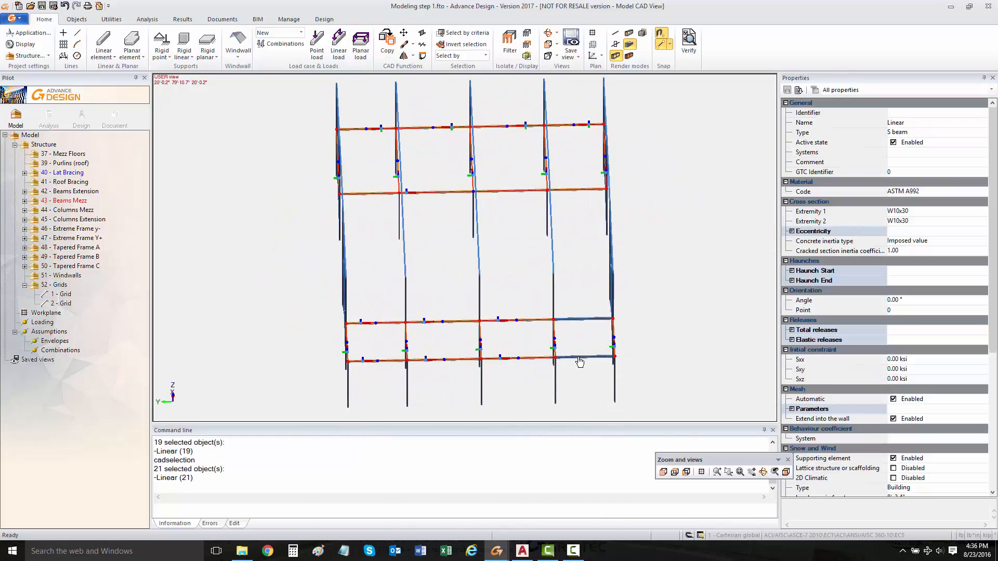
left_click(580, 362)
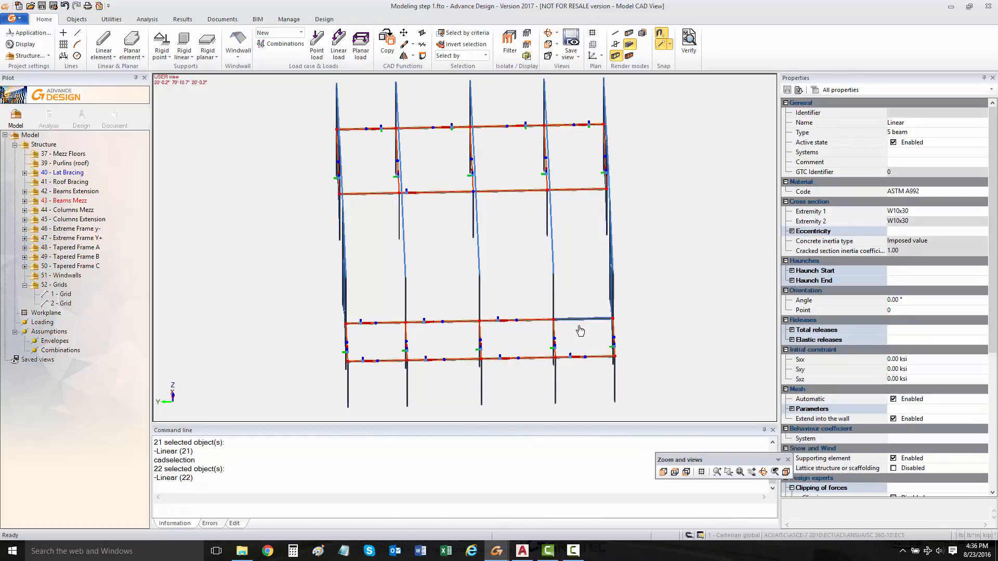
middle_click_drag(628, 328, 494, 310)
Open the cross section library for Extremity 1 of the selected beams and browse the AISC W sections to the W21 sizes
left_click(922, 213)
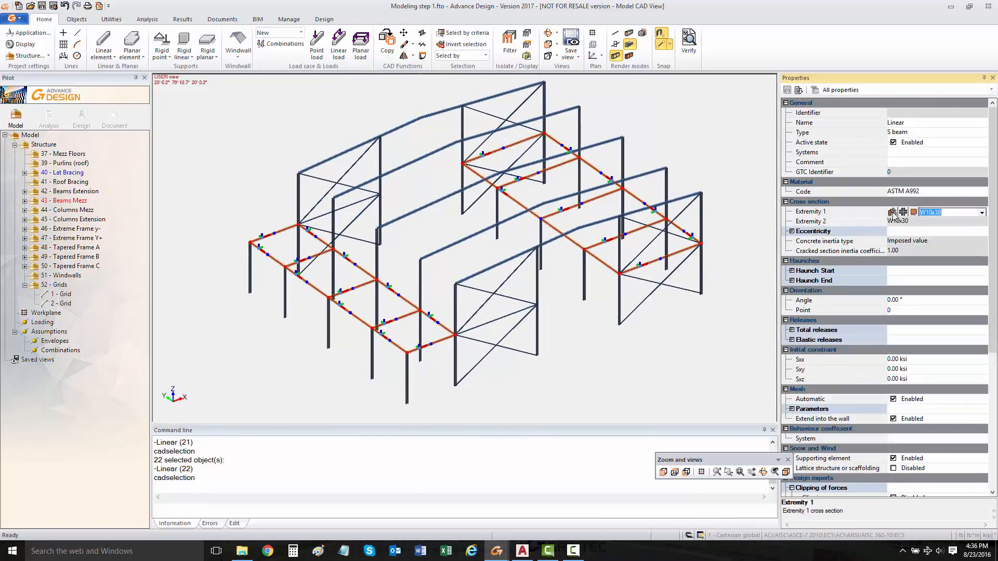
left_click(893, 212)
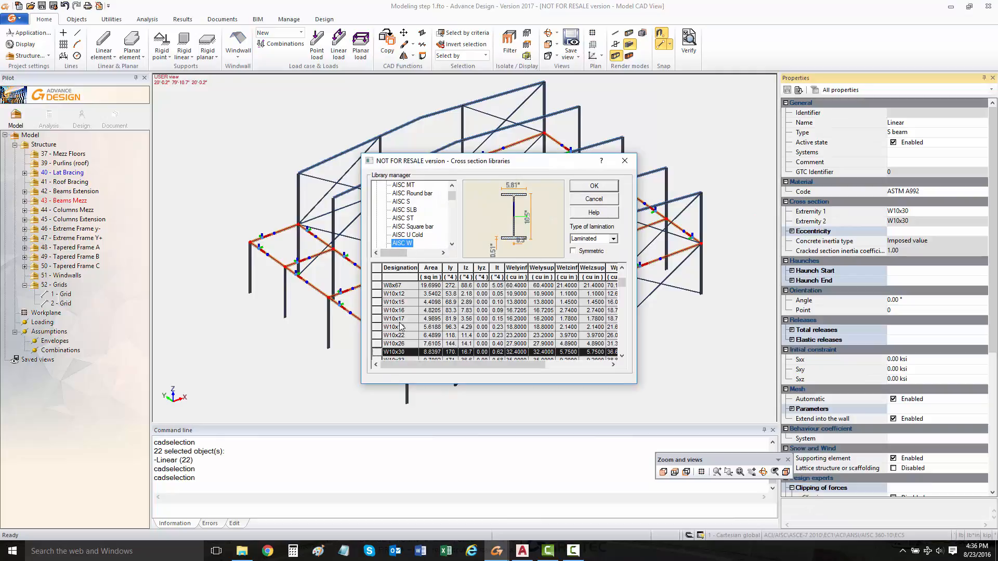
scroll(404, 326, "down", 15)
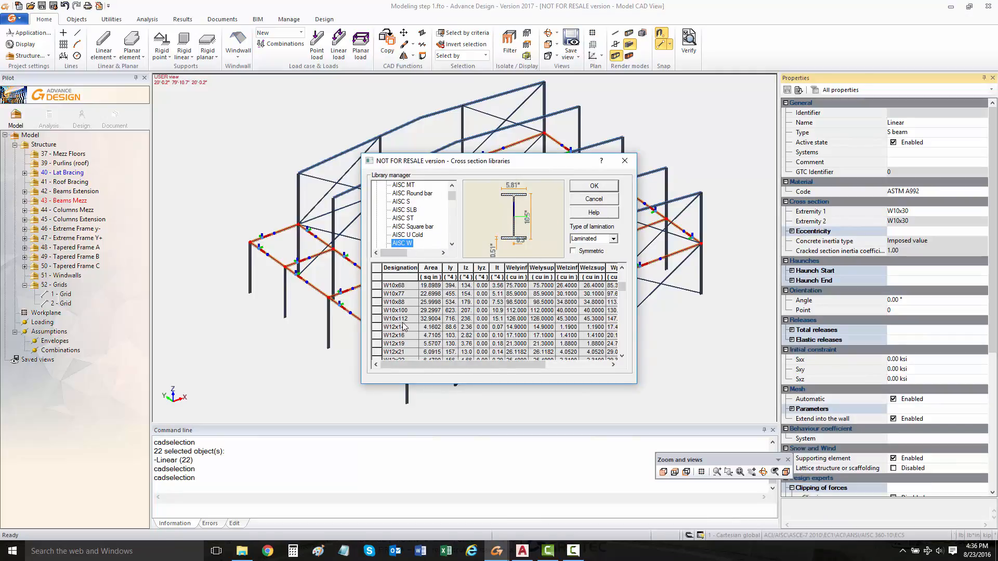
scroll(405, 326, "down", 20)
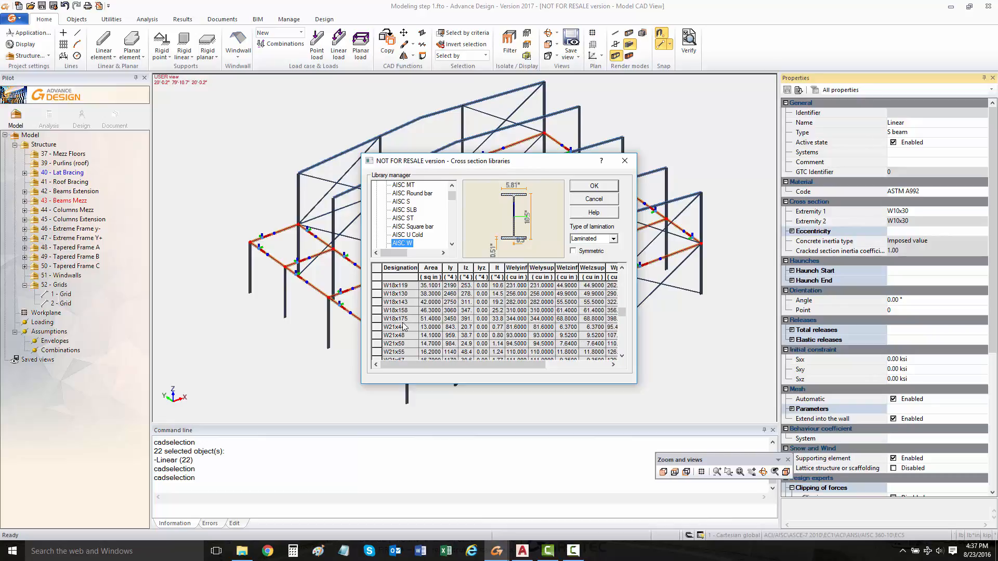
Assign the W18x175 section from the AISC W library to the selected mezzanine and extension beams, and clear the selection
scroll(405, 326, "up", 3)
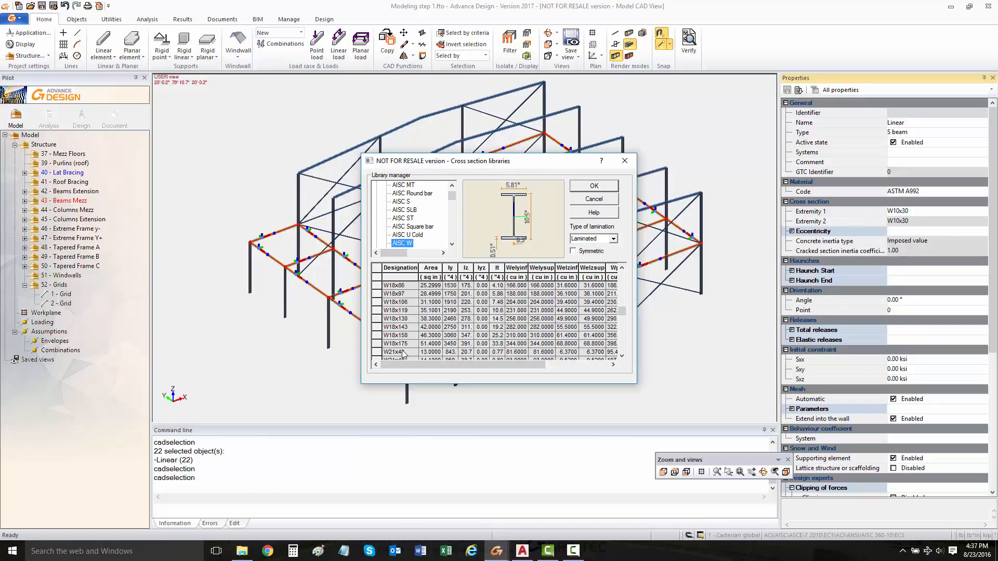
left_click(377, 344)
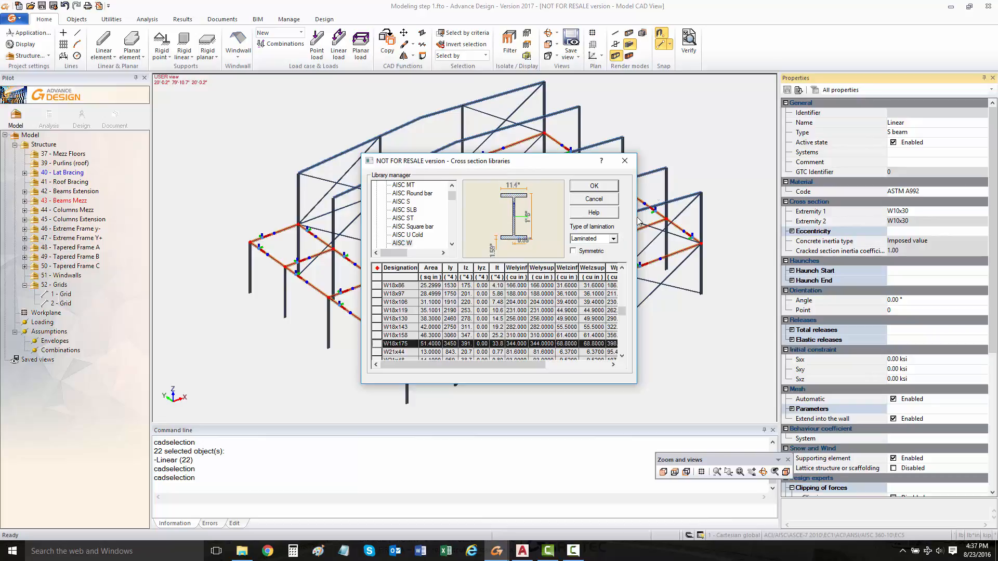
left_click(614, 185)
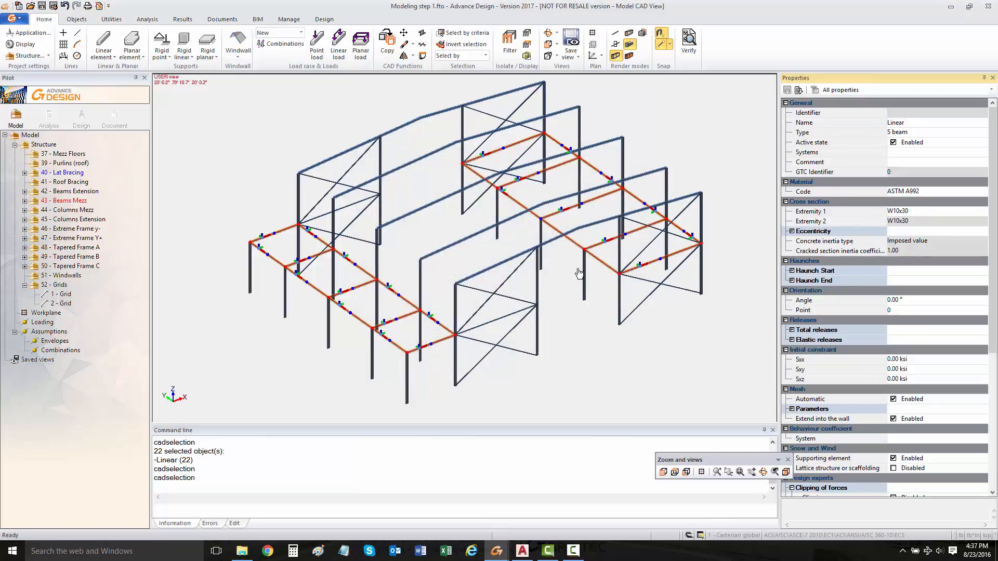
middle_click_drag(579, 305, 546, 317)
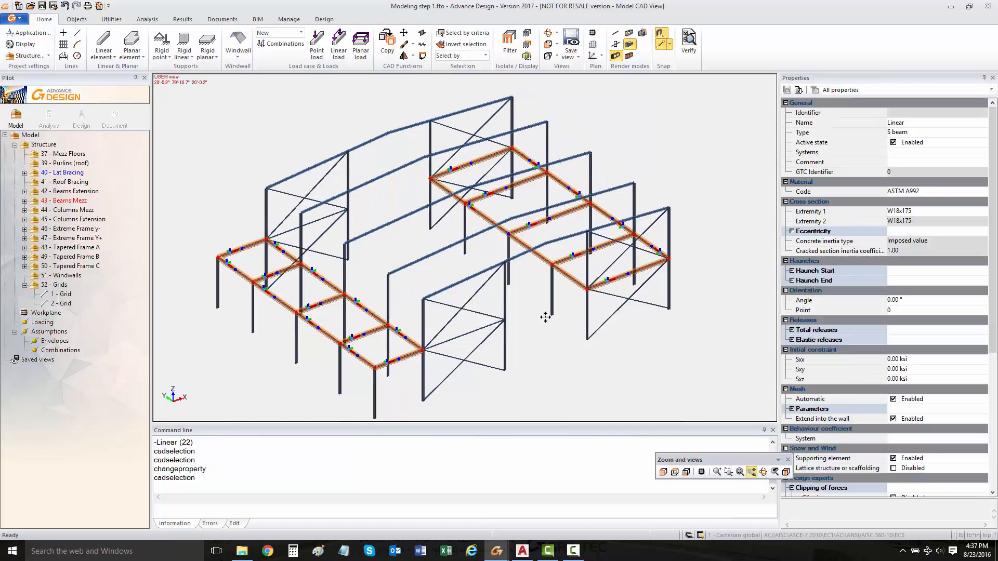
key("Escape")
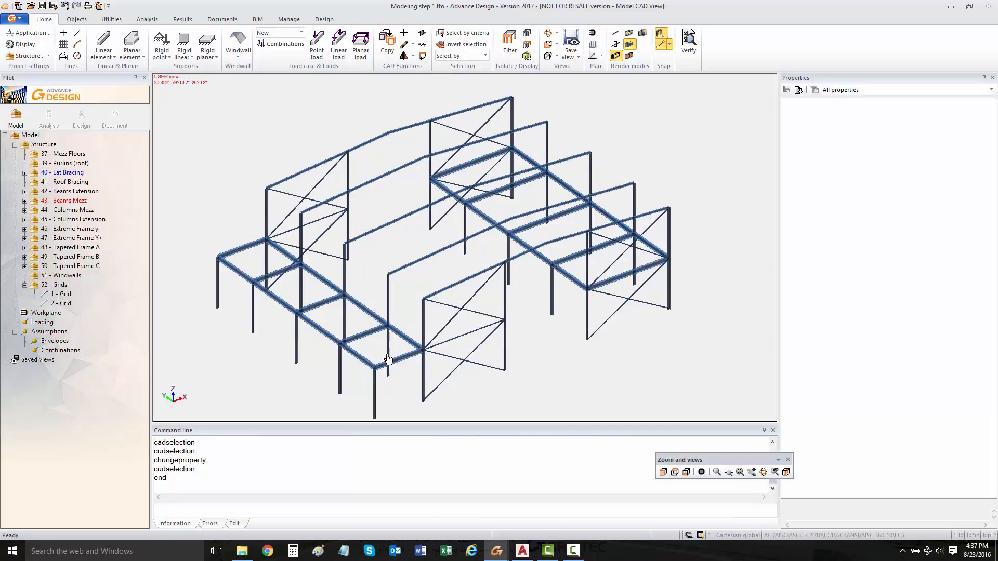
Select all the columns of the main frames, mezzanine and extension in a front elevation view
middle_click_drag(557, 347, 470, 314, "shift")
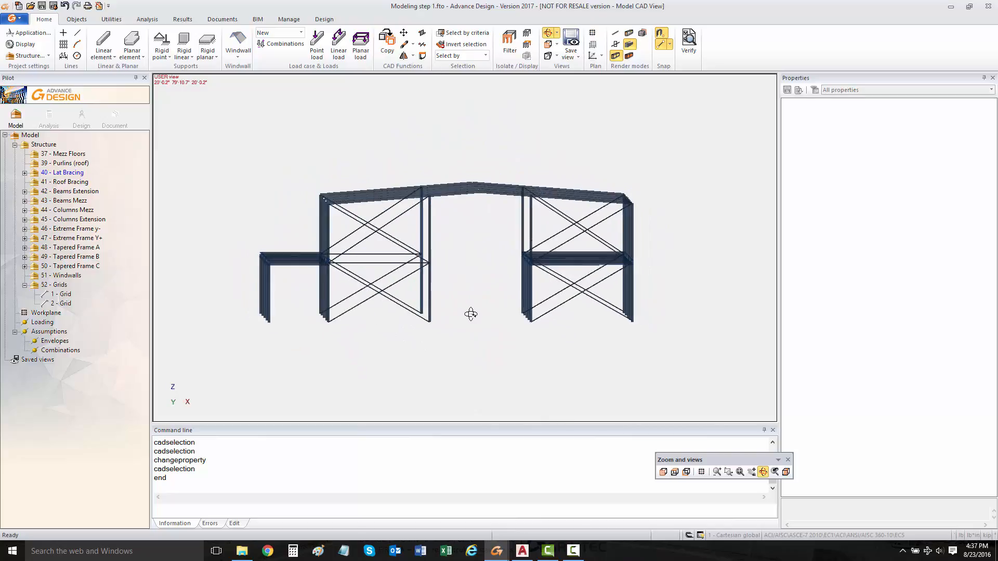
left_click_drag(263, 292, 245, 289)
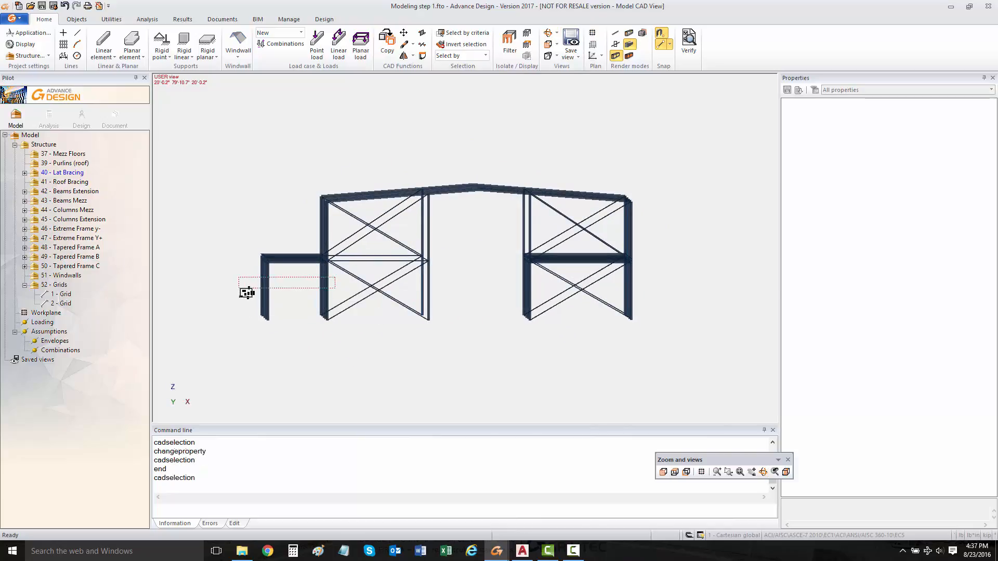
left_click(416, 234)
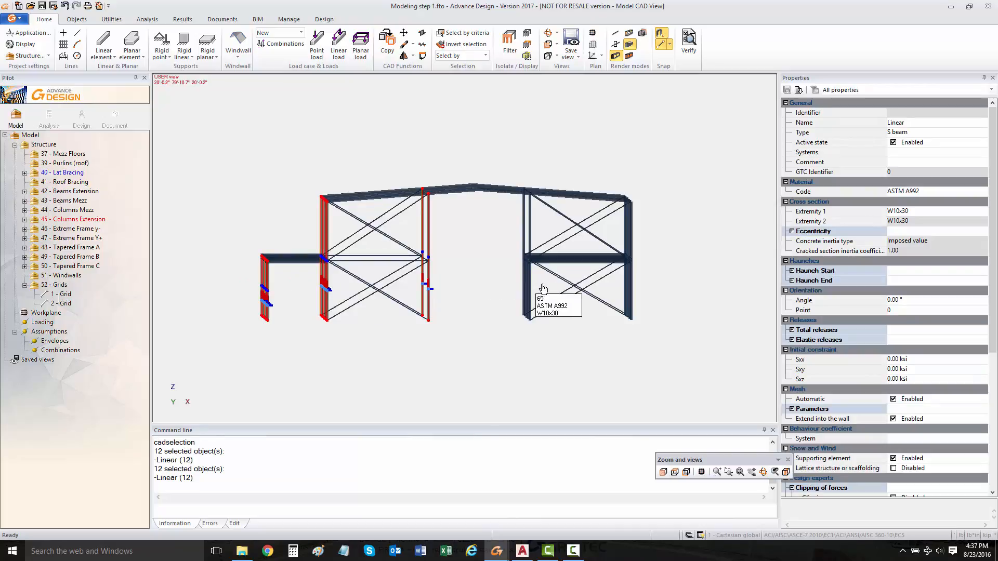
left_click_drag(542, 284, 479, 281)
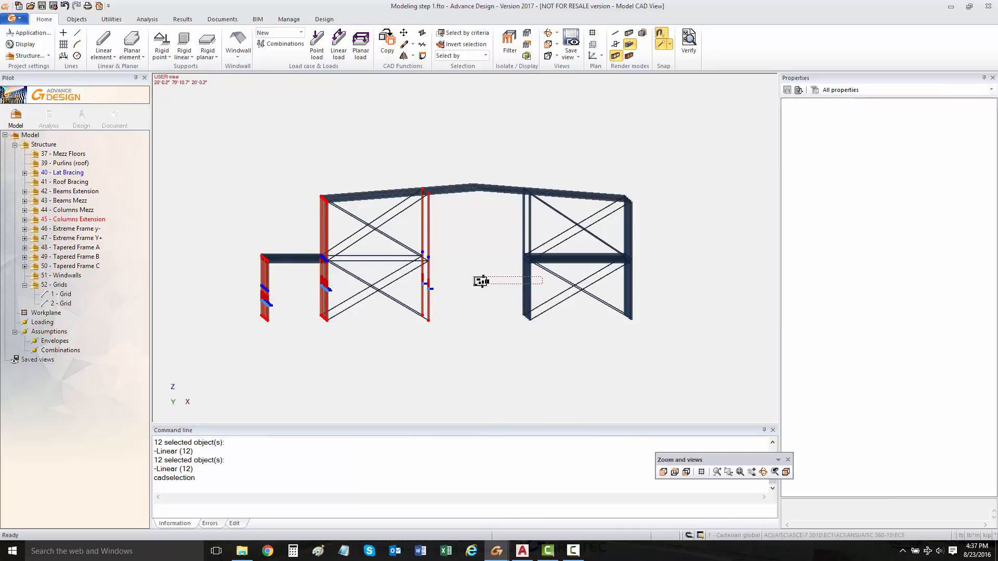
left_click_drag(646, 286, 613, 292)
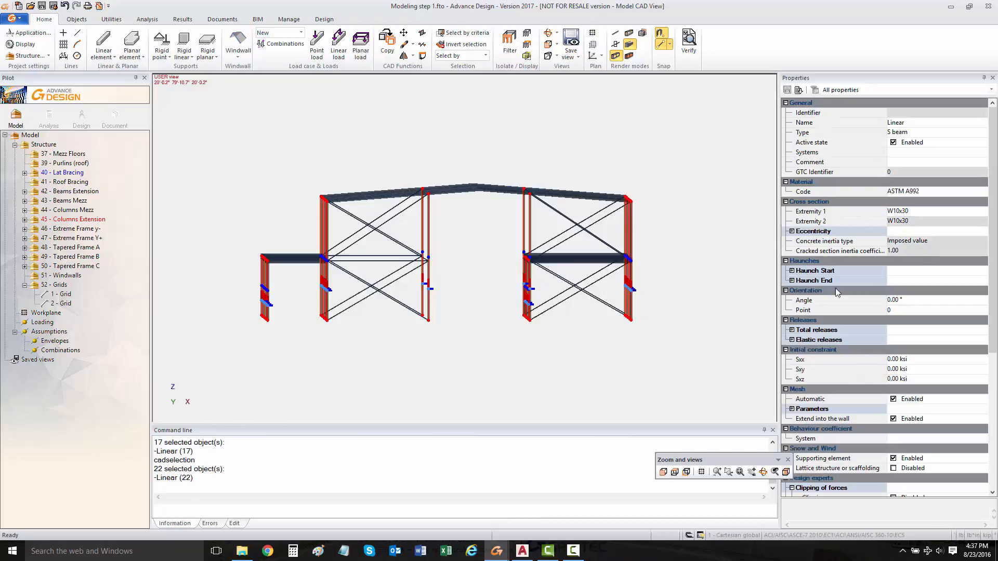
Set the selected columns' cross section to W12x170 from the AISC W library and clear the selection
left_click(920, 213)
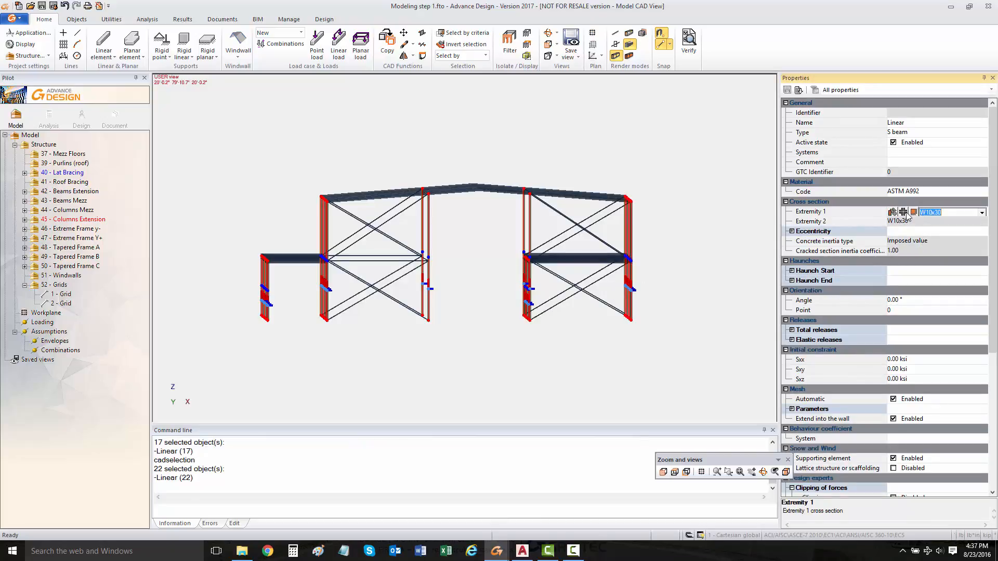
left_click(892, 213)
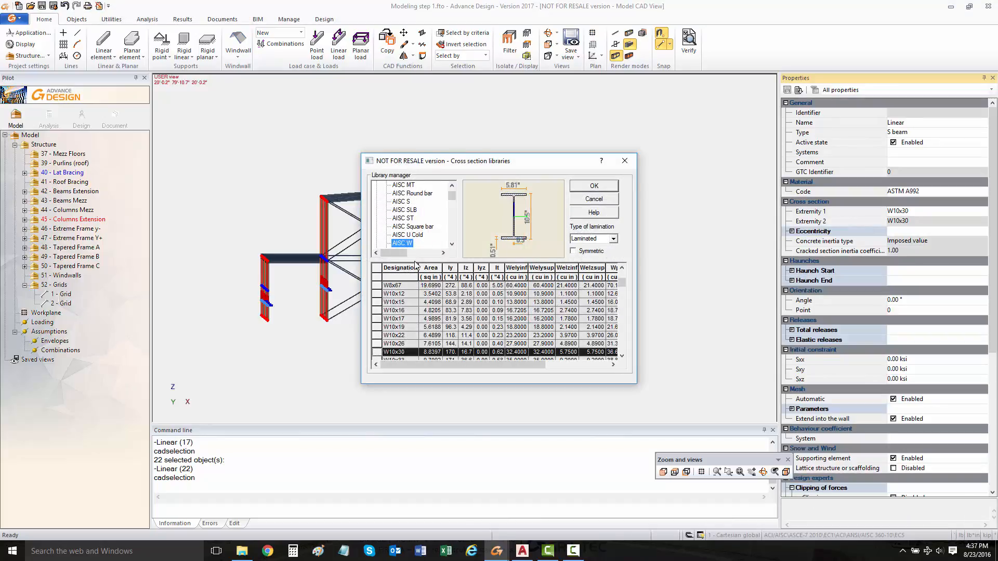
scroll(417, 341, "down", 6)
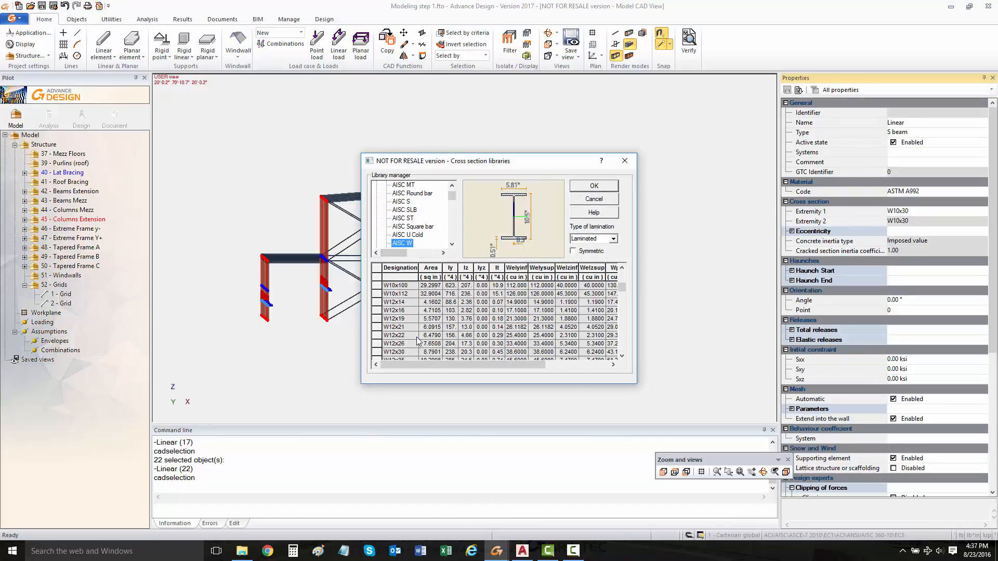
scroll(414, 328, "down", 9)
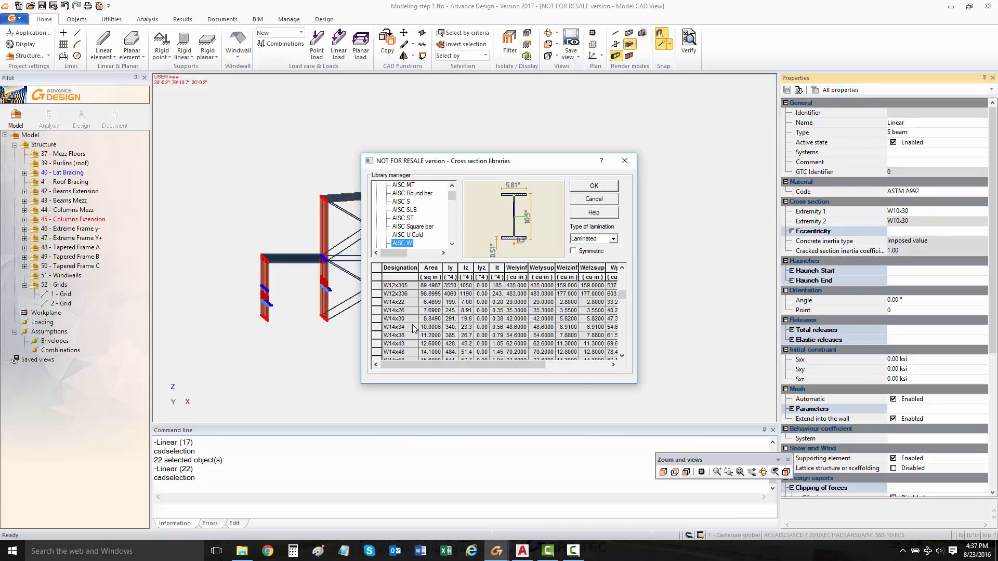
scroll(414, 328, "up", 1)
left_click(374, 286)
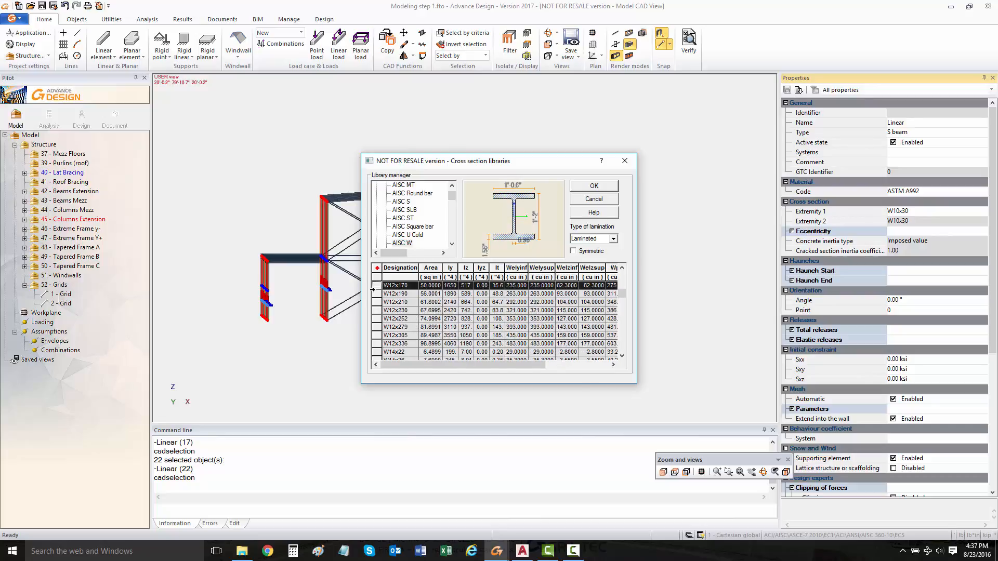
left_click(596, 199)
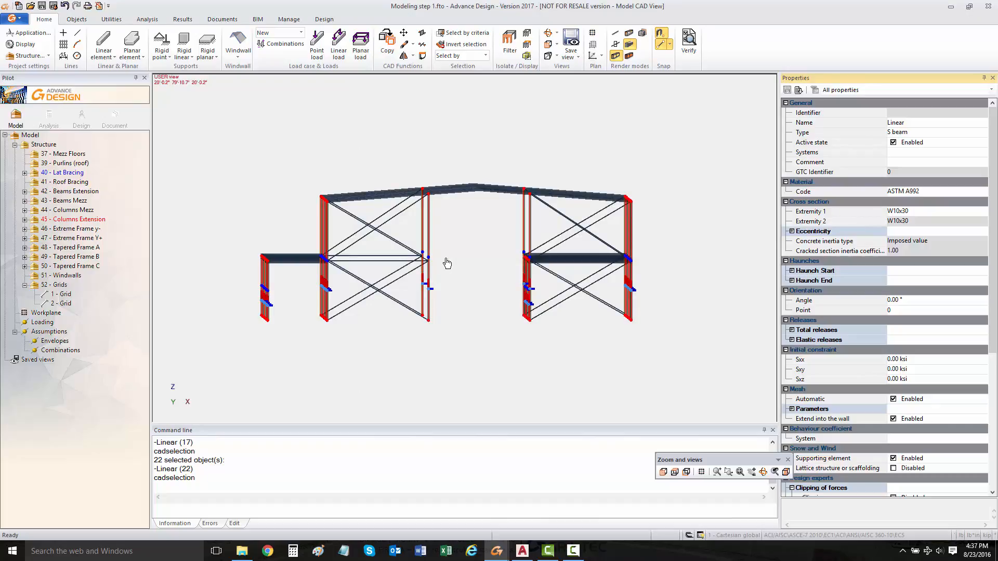
middle_click_drag(422, 270, 486, 307)
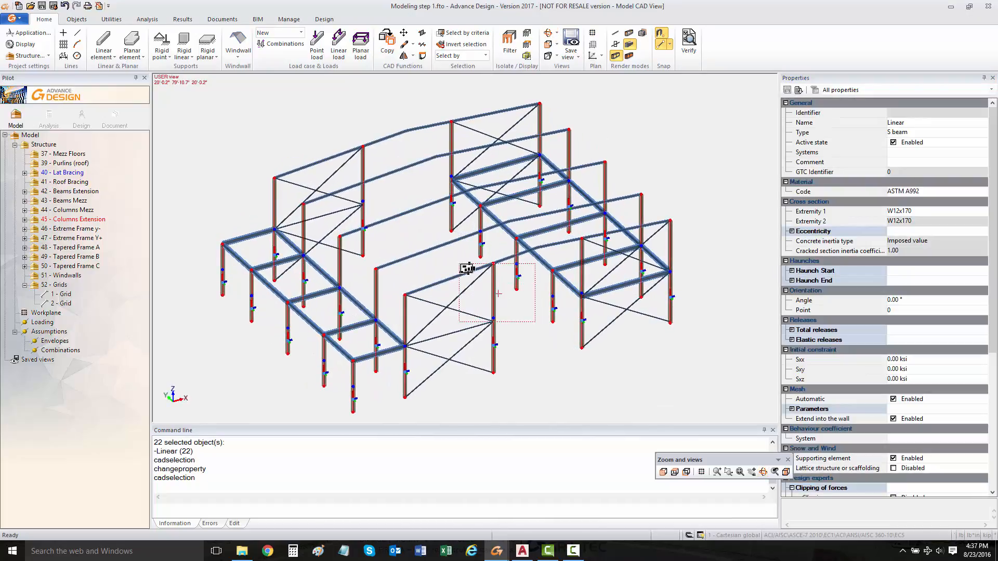
key("Escape")
Select the elements with the HSS 4X4X1/4 cross section by criteria to check them, and deselect them
key("alt+s")
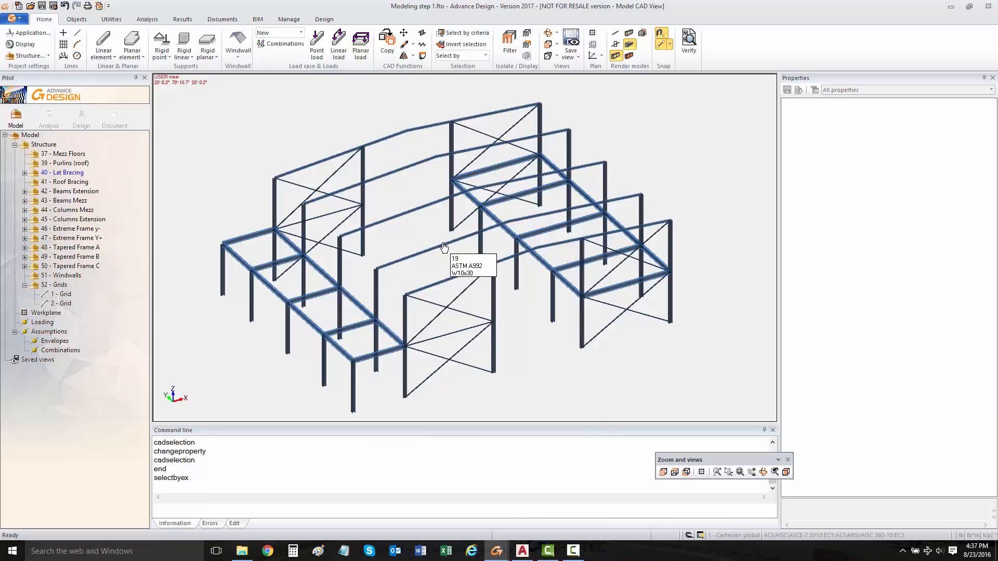
left_click(399, 159)
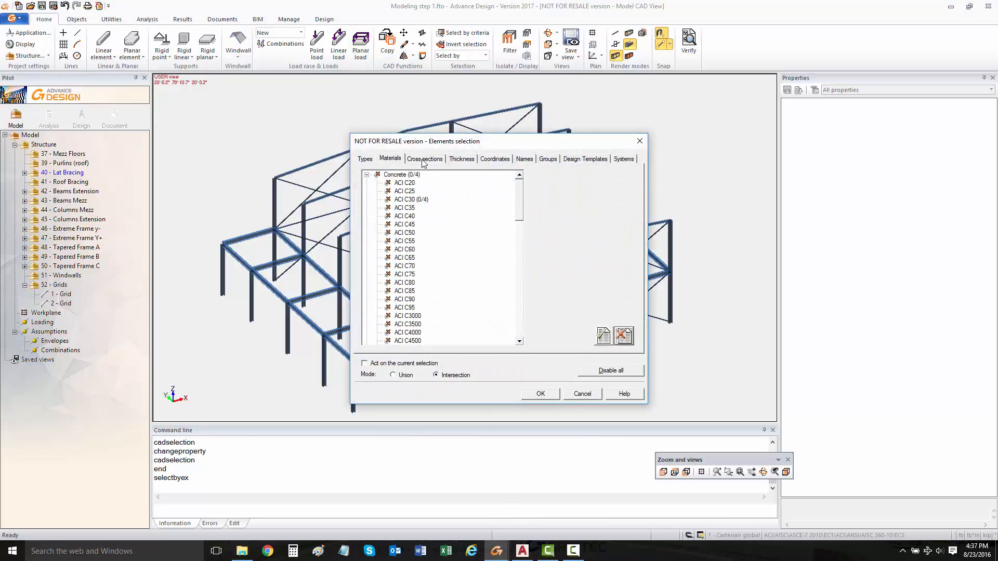
left_click(423, 159)
left_click(425, 192)
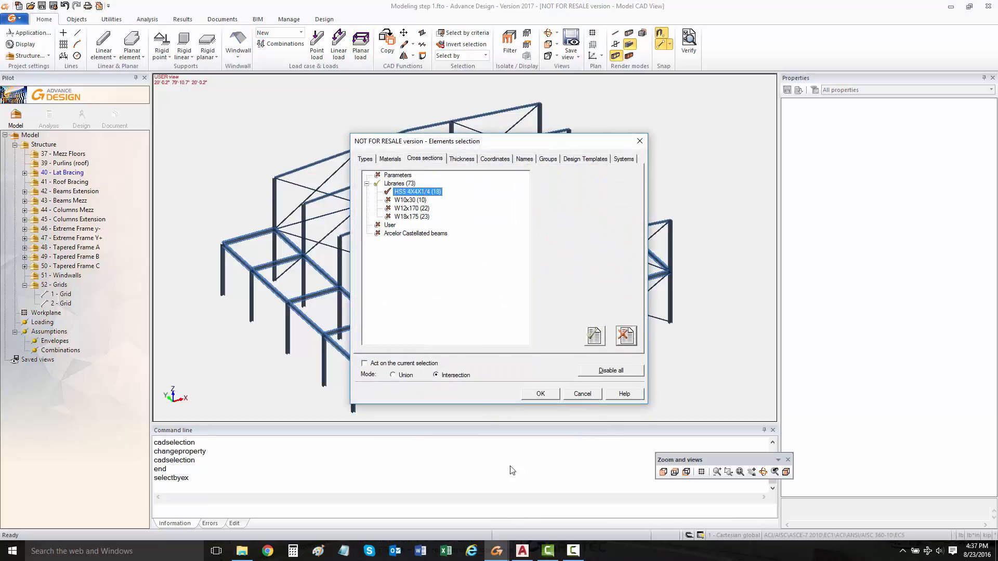
left_click(540, 394)
key("Escape")
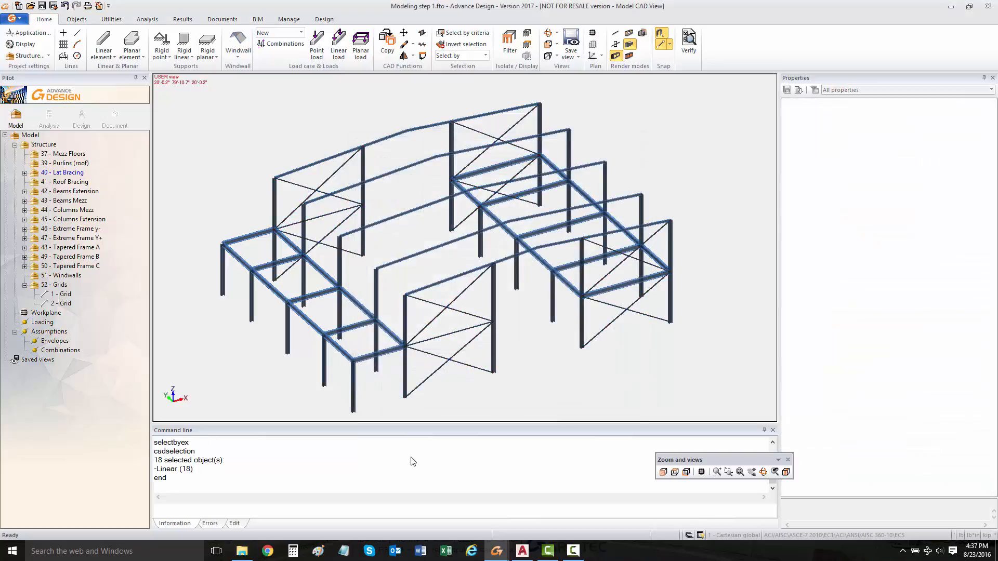
Select the elements with the W12x170 cross section by criteria to check the columns, and deselect them
key("alt+s")
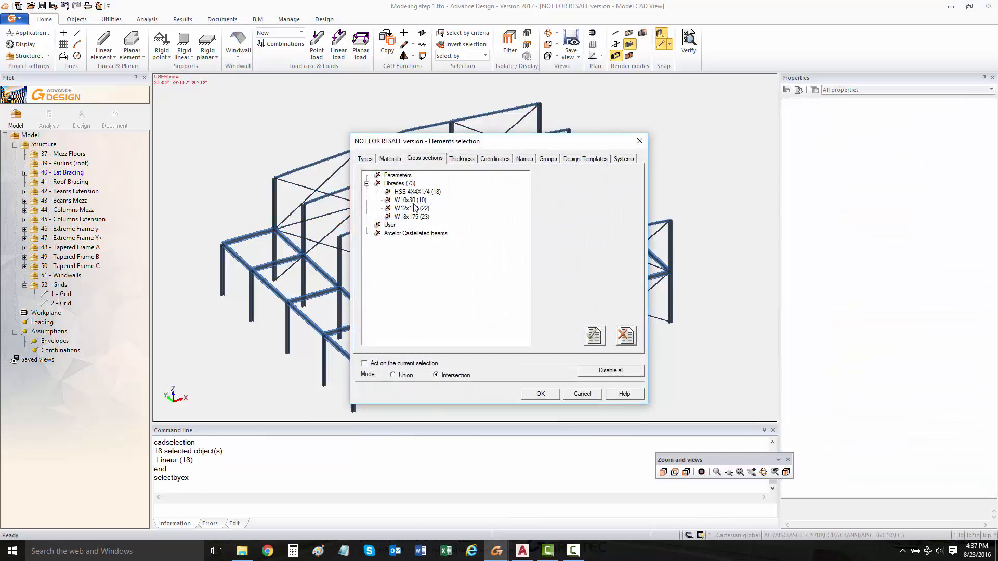
left_click(415, 209)
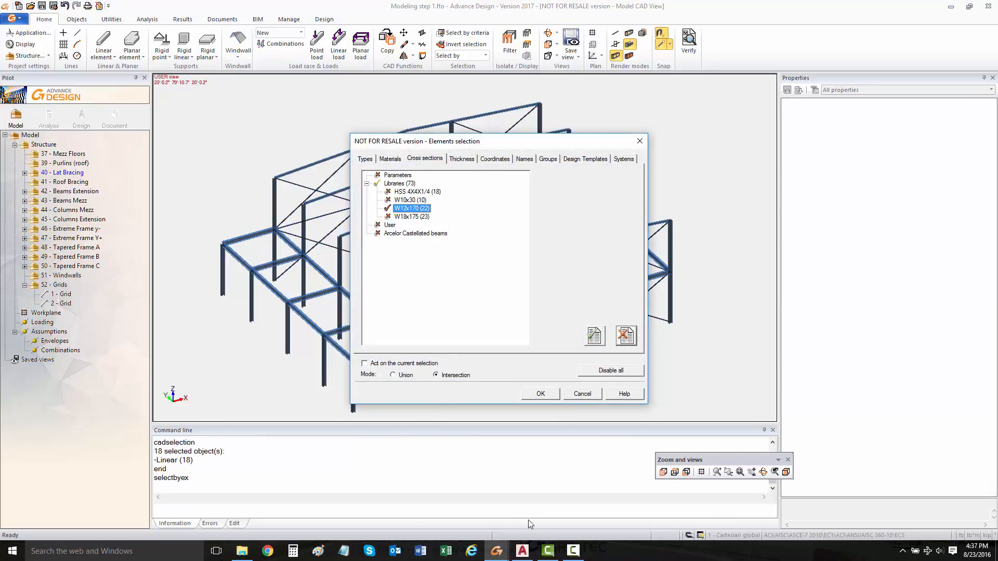
left_click(543, 395)
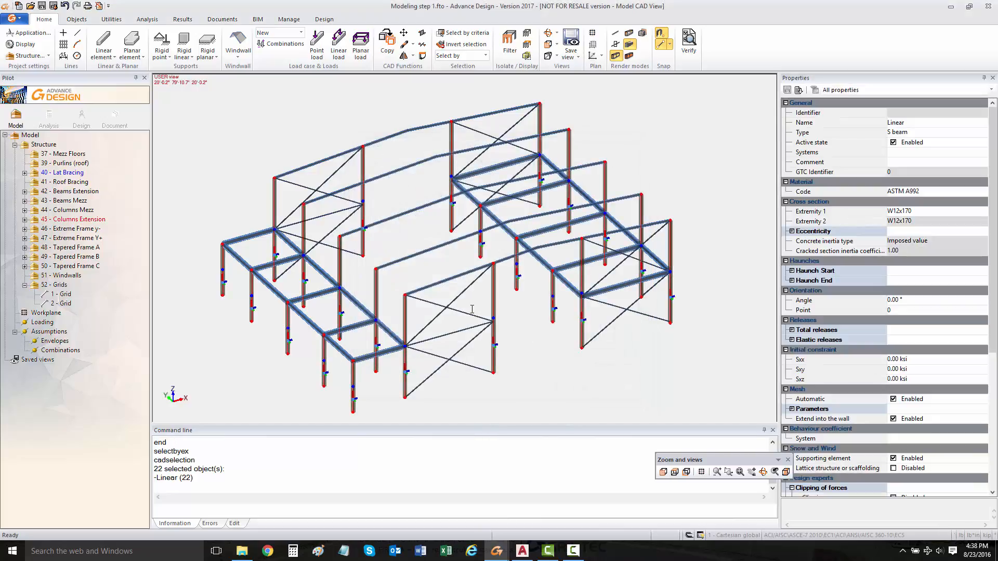
key("Escape")
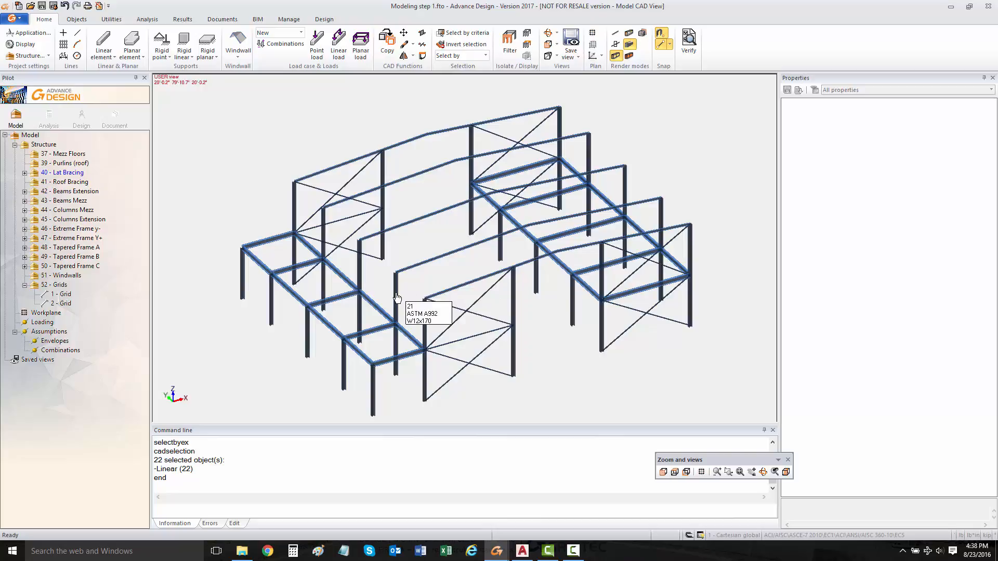
Set the eccentricity of the Tapered Frame A rafter (identifier 19) to (0,z-) and exclude it from the FEM calculation
left_click(403, 270)
scroll(422, 275, "up", 3)
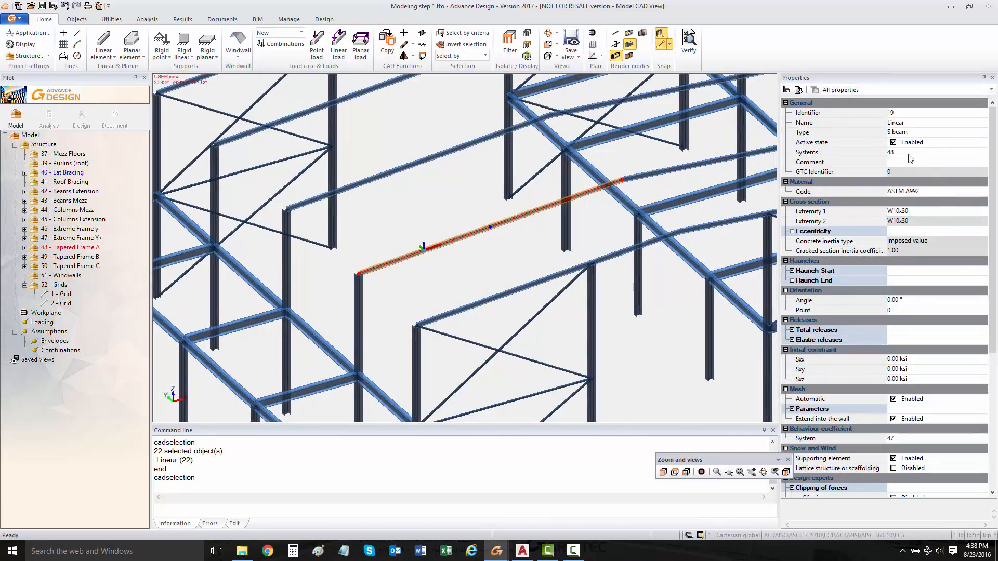
left_click(792, 231)
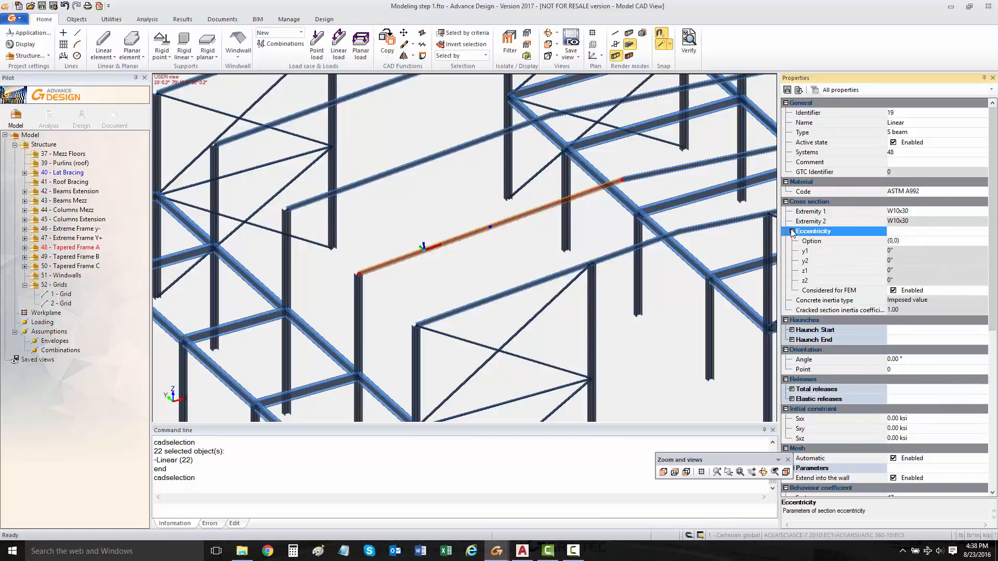
left_click(946, 240)
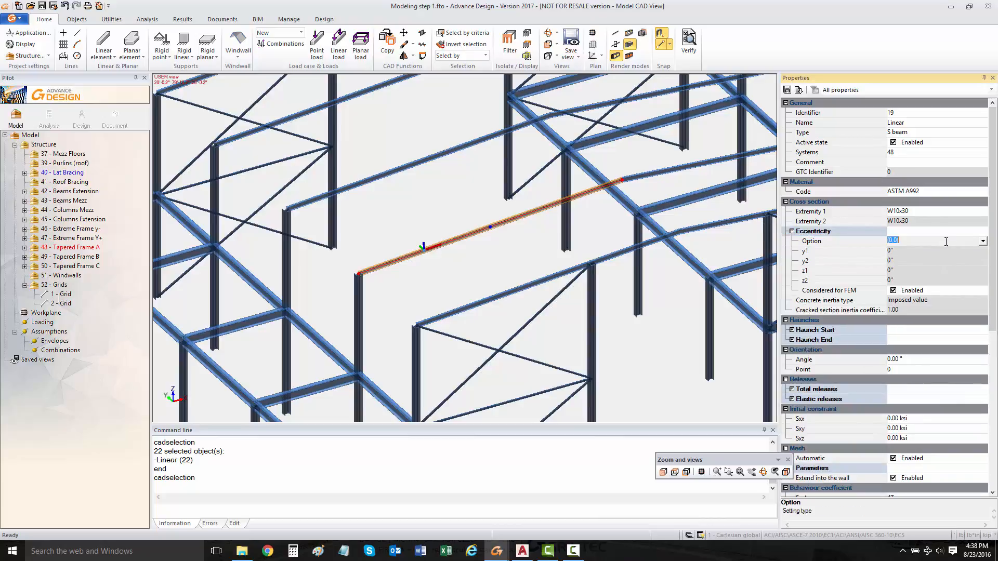
left_click(982, 242)
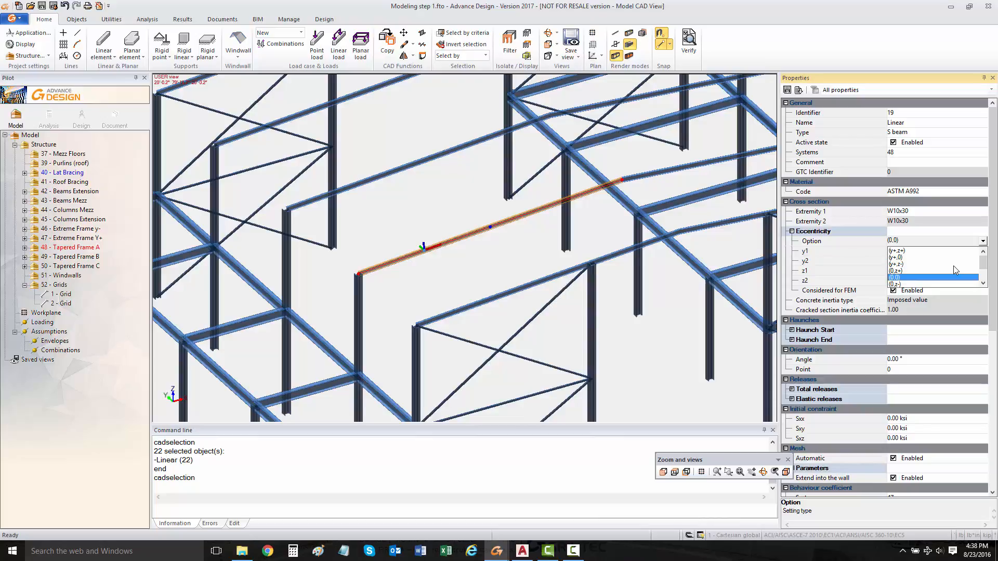
left_click(917, 284)
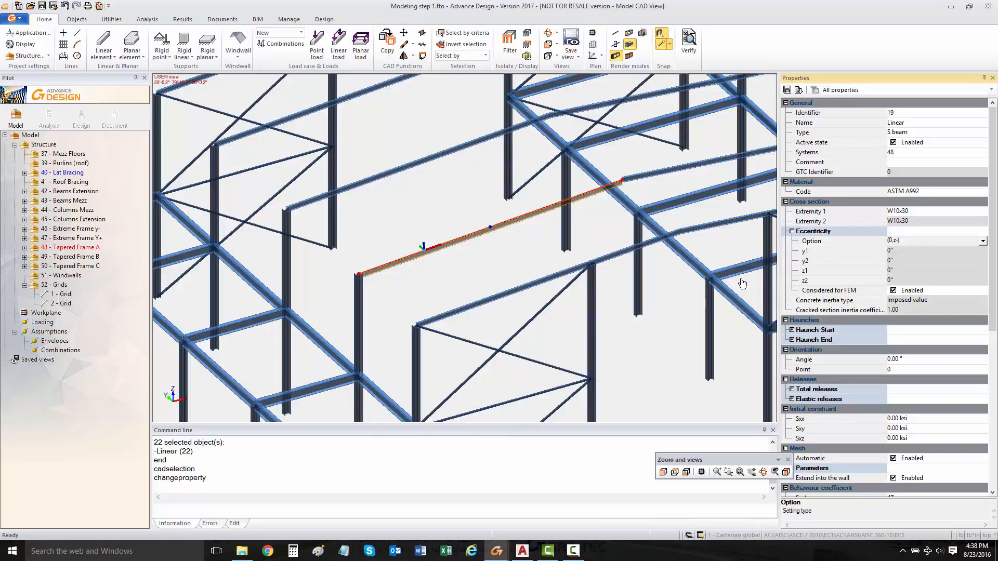
left_click(893, 290)
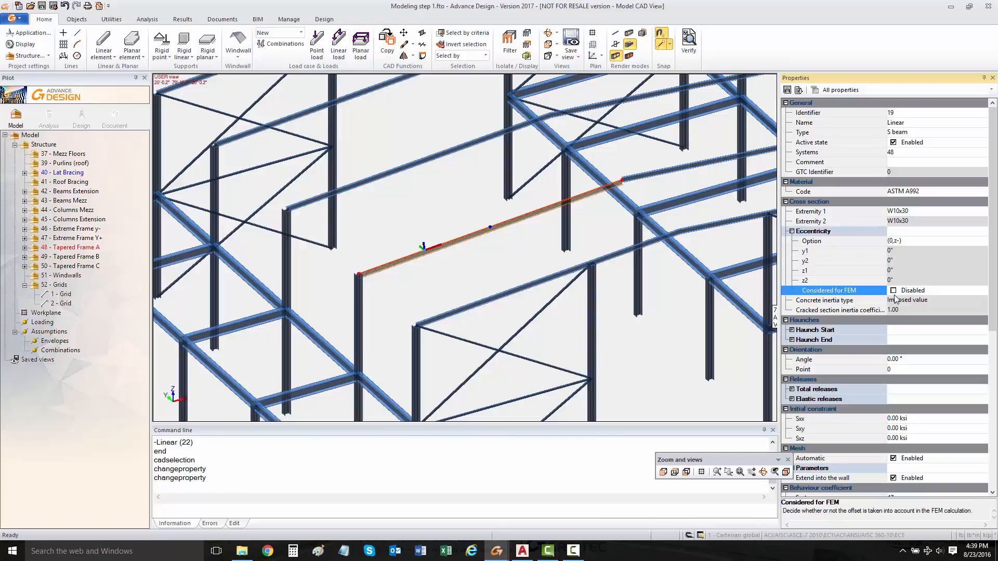
Change the finite element type of the selected Tapered Frame A rafter to variable beam
left_click(952, 132)
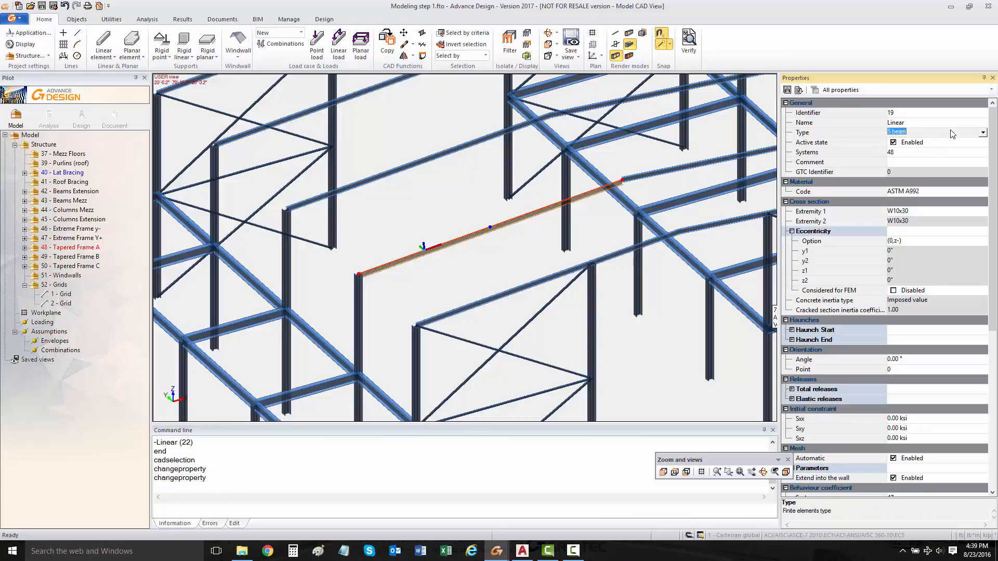
left_click(983, 132)
left_click(909, 165)
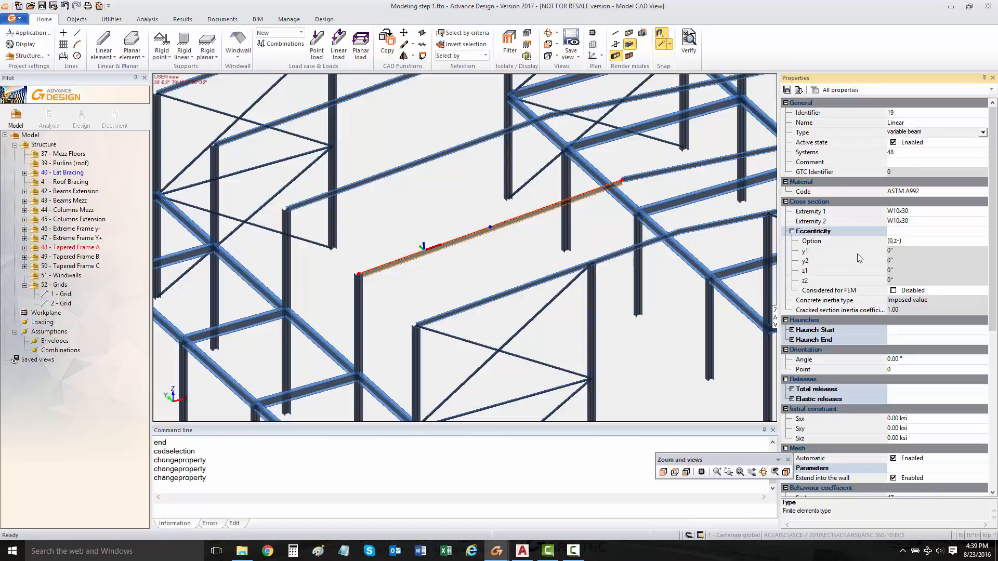
Define the selected rafter's Extremity 1 cross section as an I asymmetric profile with a height of 5'
left_click(939, 214)
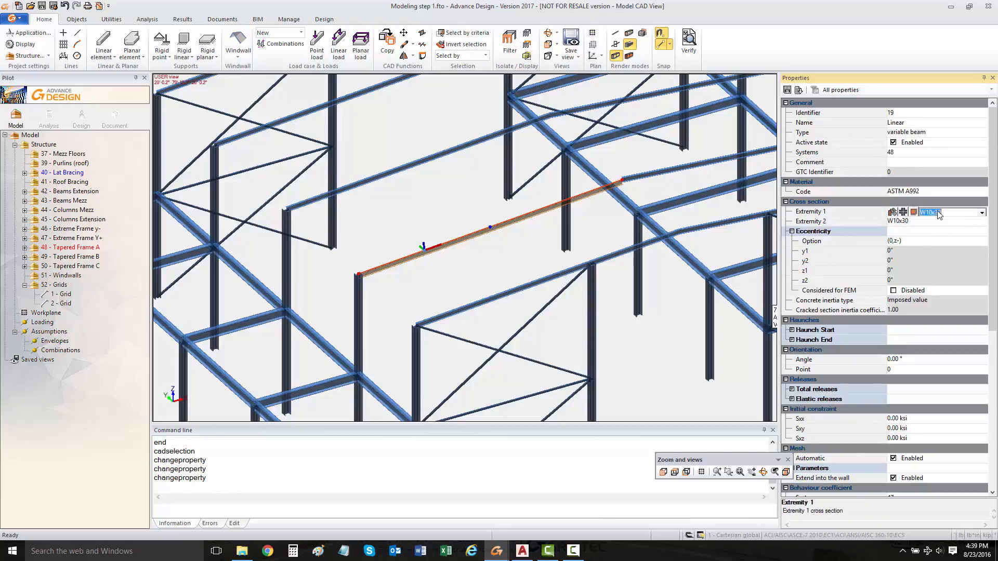
left_click(913, 212)
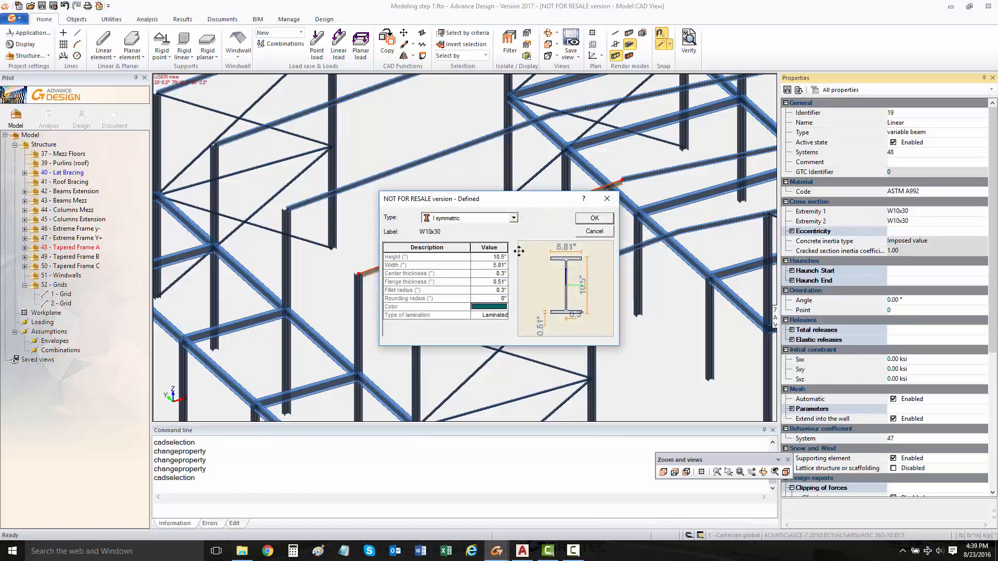
left_click(511, 220)
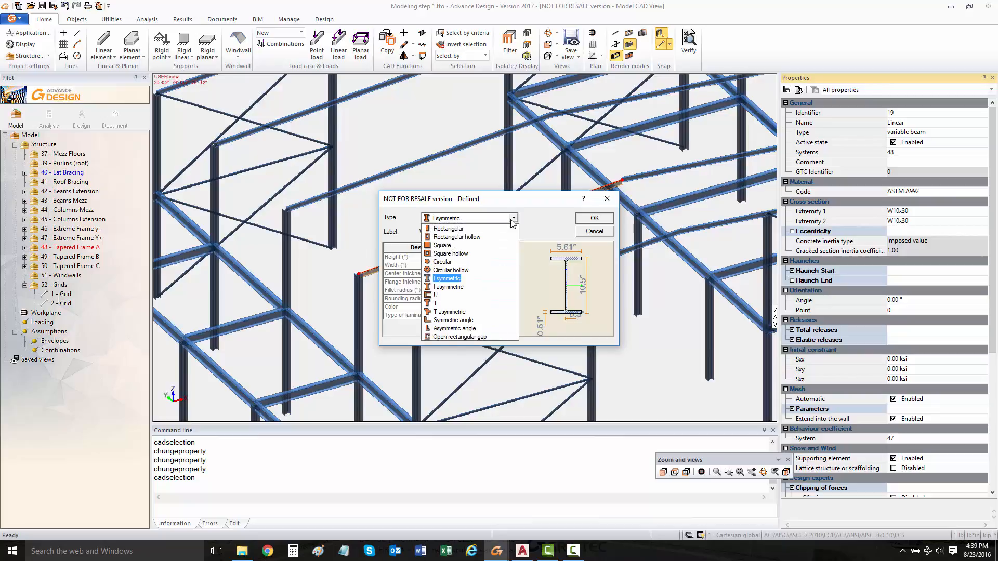
left_click(466, 287)
left_click(489, 257)
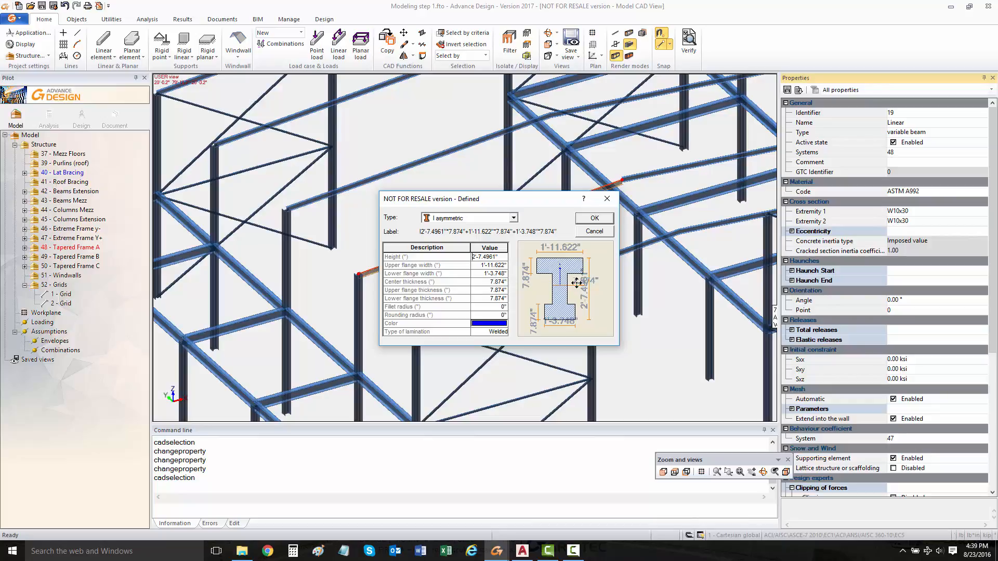
left_click_drag(472, 256, 475, 257)
type("5")
left_click_drag(478, 255, 495, 256)
key("BackSpace")
Set the I asymmetric profile's upper flange width to 1'-4" and lower flange width to 2'-4"
left_click(482, 266)
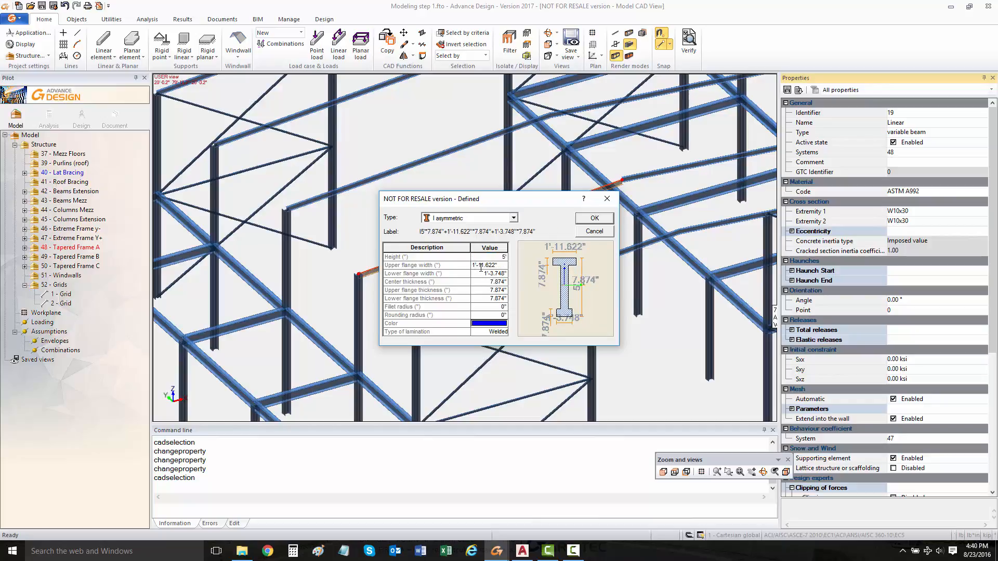
left_click_drag(481, 266, 497, 266)
key("BackSpace")
type("4")
left_click(480, 274)
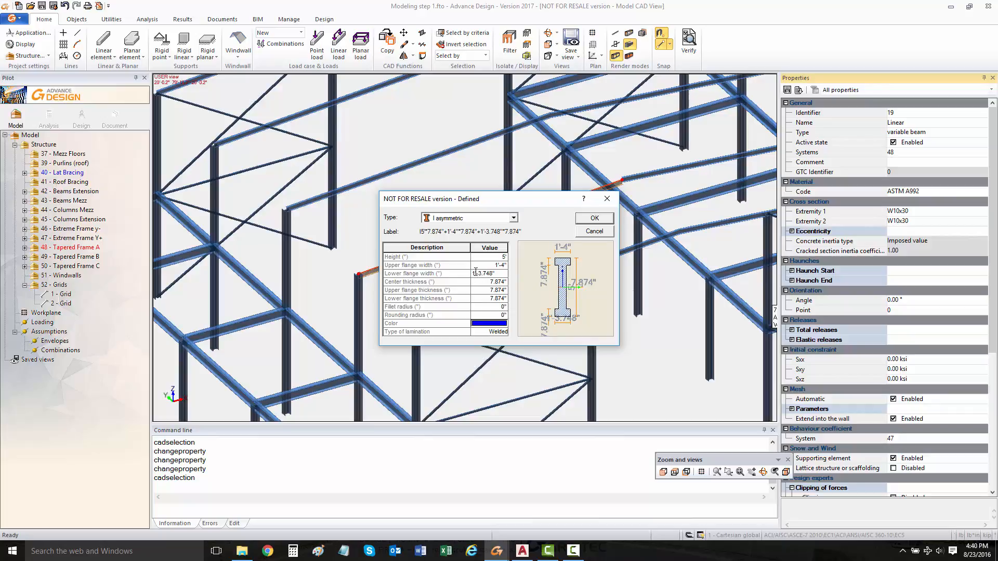
left_click_drag(474, 273, 505, 282)
type("2'-4")
Set the profile's center thickness to 1" and both flange thicknesses to 1.5", and apply the section to the rafter
left_click(493, 283)
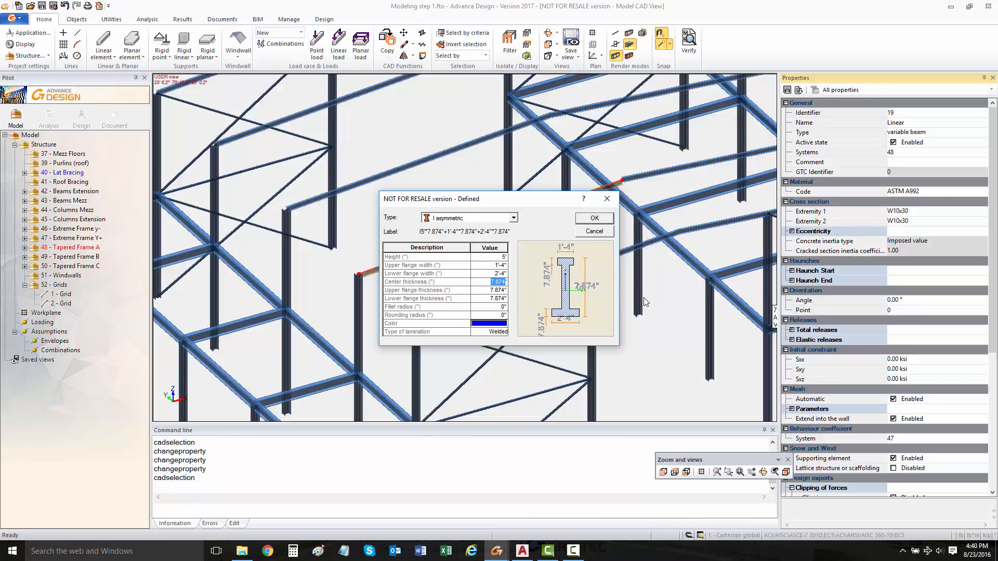
type("1")
left_click(491, 290)
mouse_move(491, 290)
left_mouse_down()
mouse_move(505, 287)
mouse_move(496, 299)
mouse_move(505, 299)
left_mouse_up()
type("1.5")
left_click(491, 298)
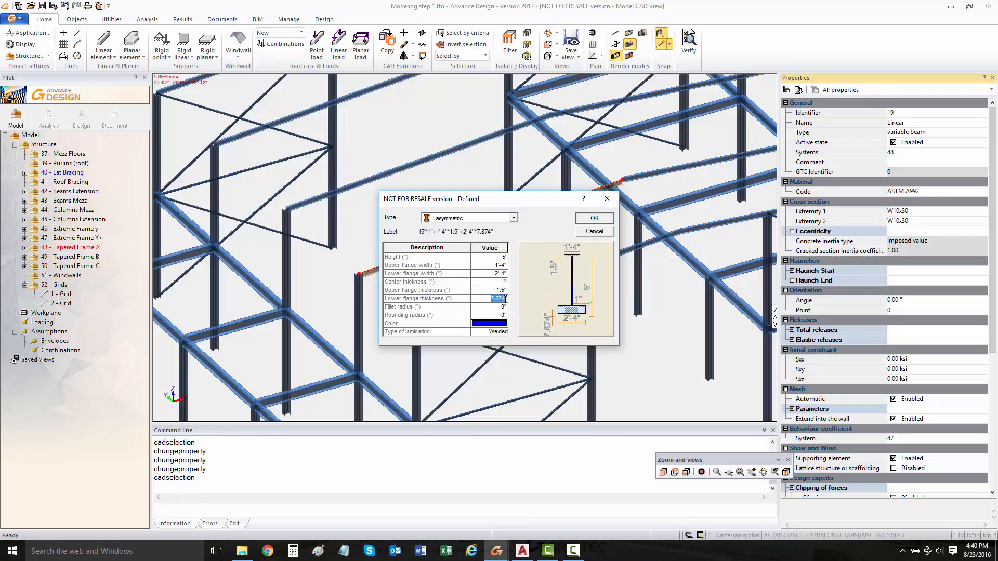
type("1.5")
key("Tab")
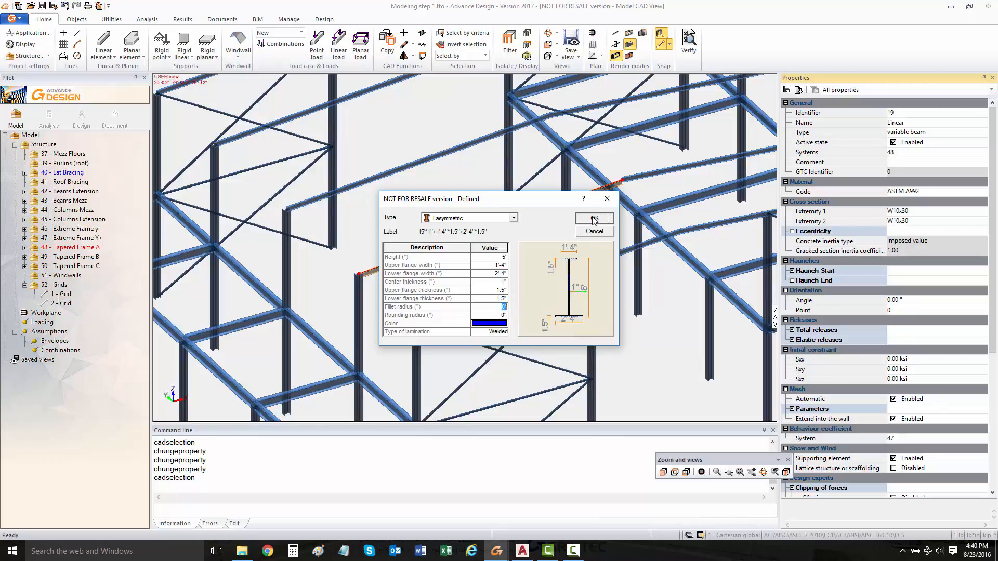
left_click(594, 219)
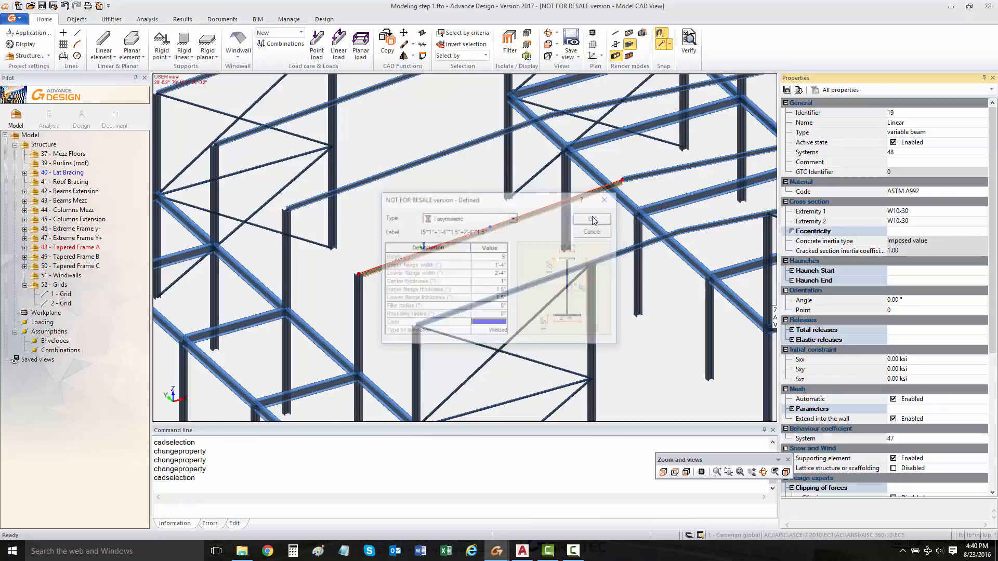
Set the height of the rafter's Extremity 2 cross section to 2' so that it tapers
left_click(917, 212)
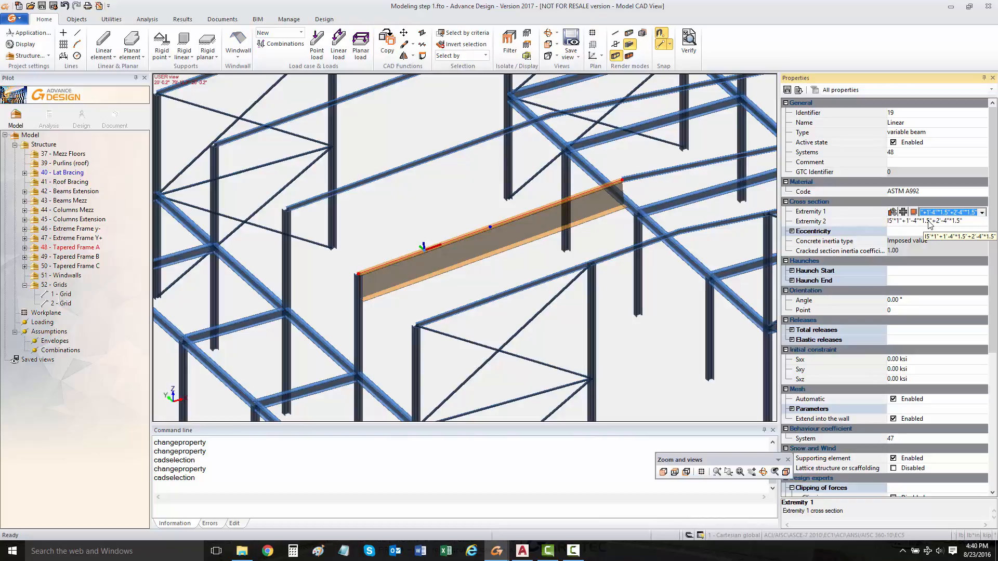
left_click(901, 223)
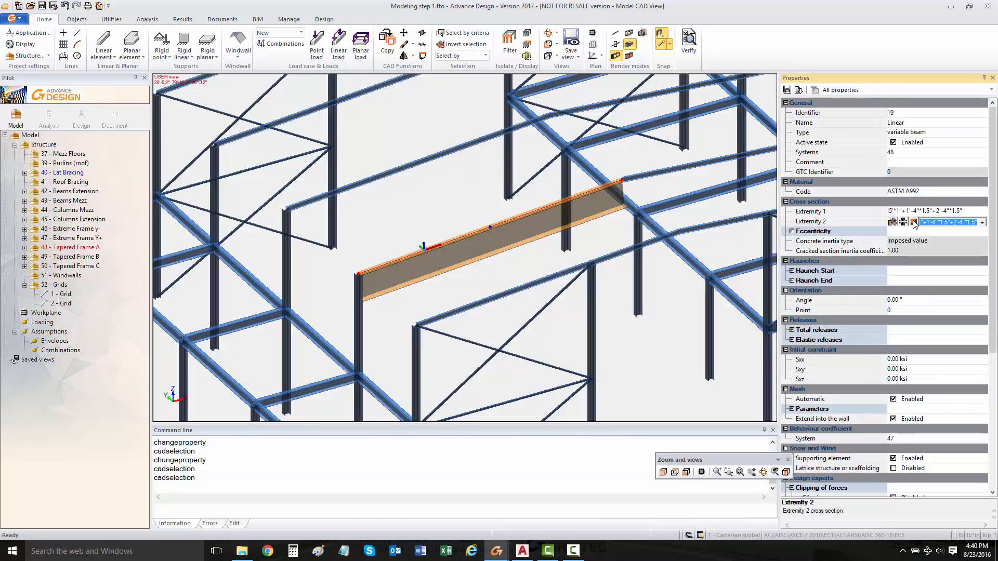
left_click(914, 222)
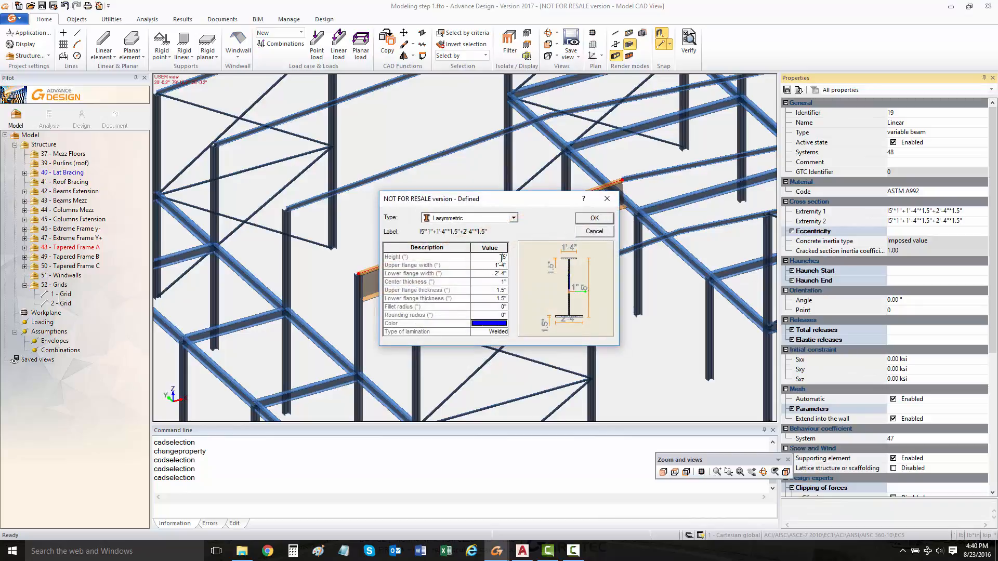
left_click(502, 257)
type("2")
key("Return")
left_click(594, 219)
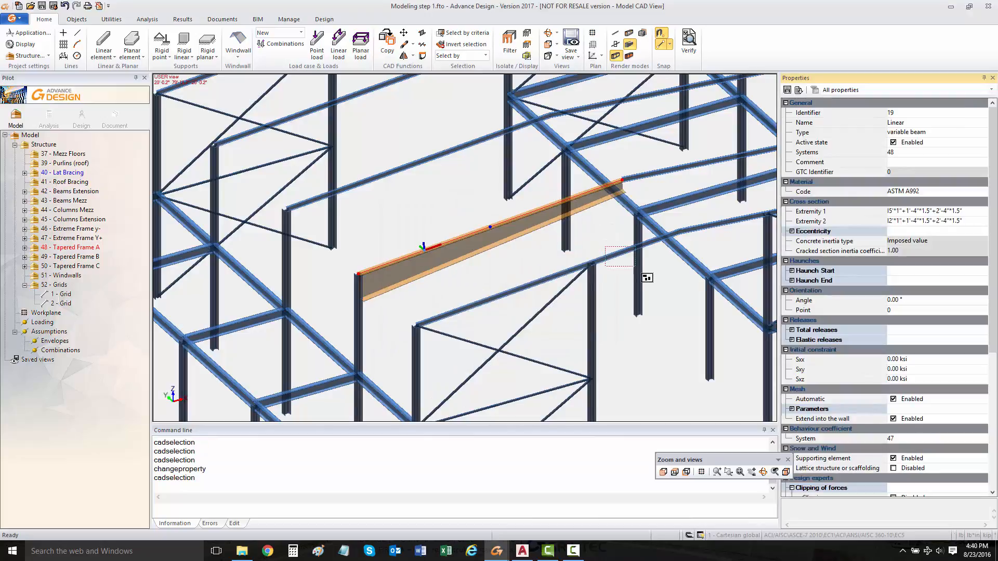
Match the tapered rafter's properties onto the other five rafters of Tapered Frames A, B and C
scroll(643, 273, "up", 1)
scroll(642, 272, "down", 4)
middle_click_drag(658, 271, 614, 270)
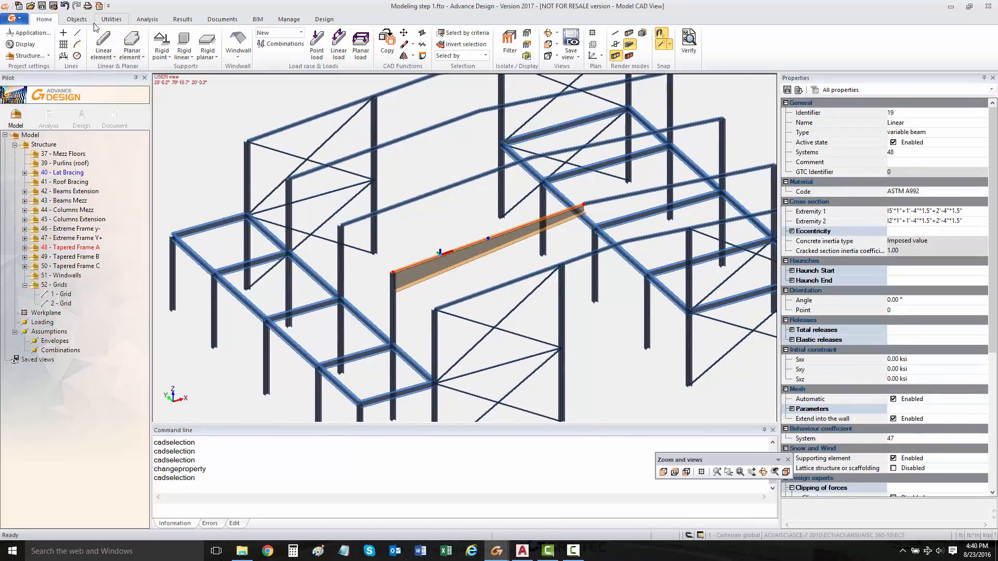
left_click(77, 20)
left_click(111, 19)
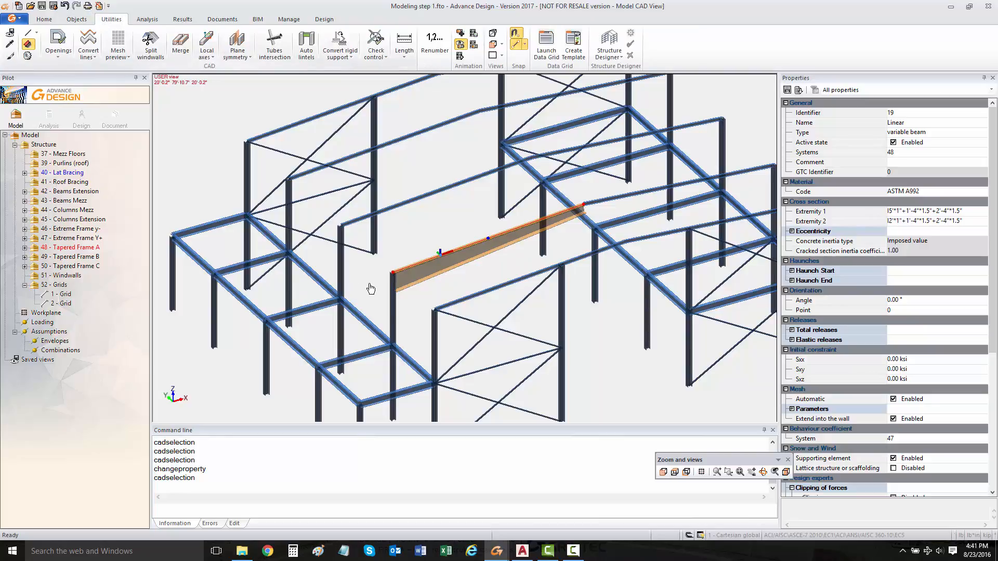
key("Escape")
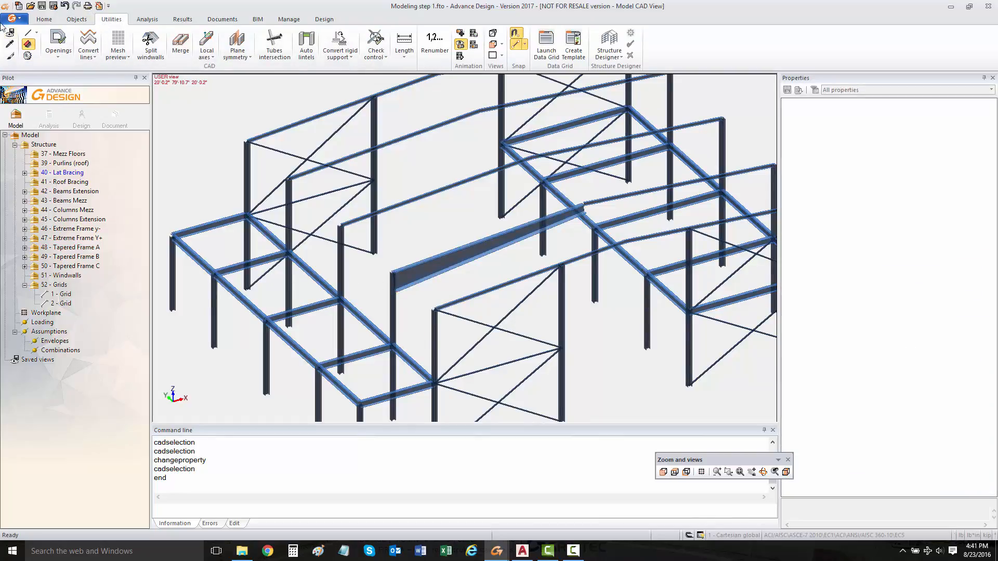
left_click(10, 58)
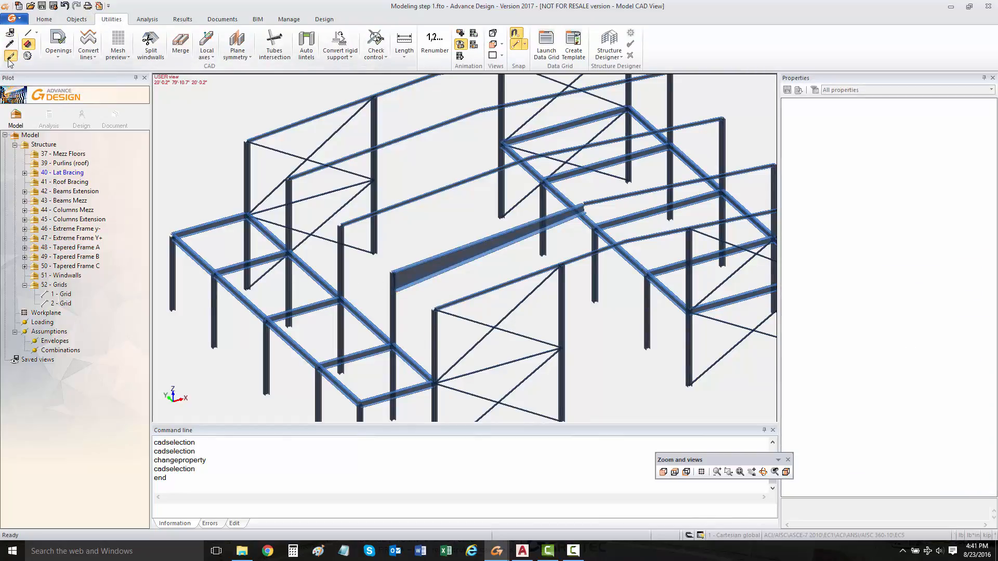
left_click(487, 254)
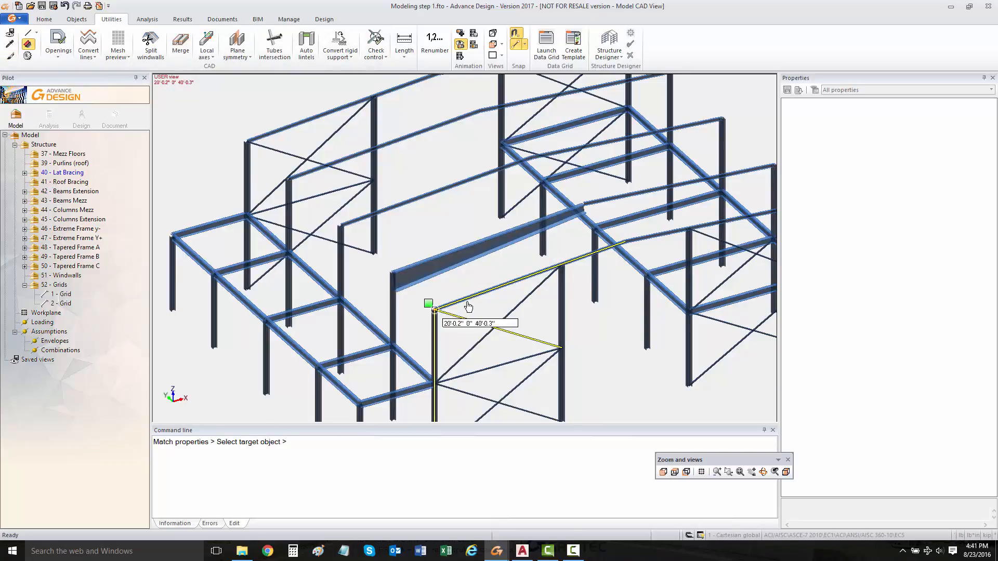
left_click(372, 217)
left_click(425, 136)
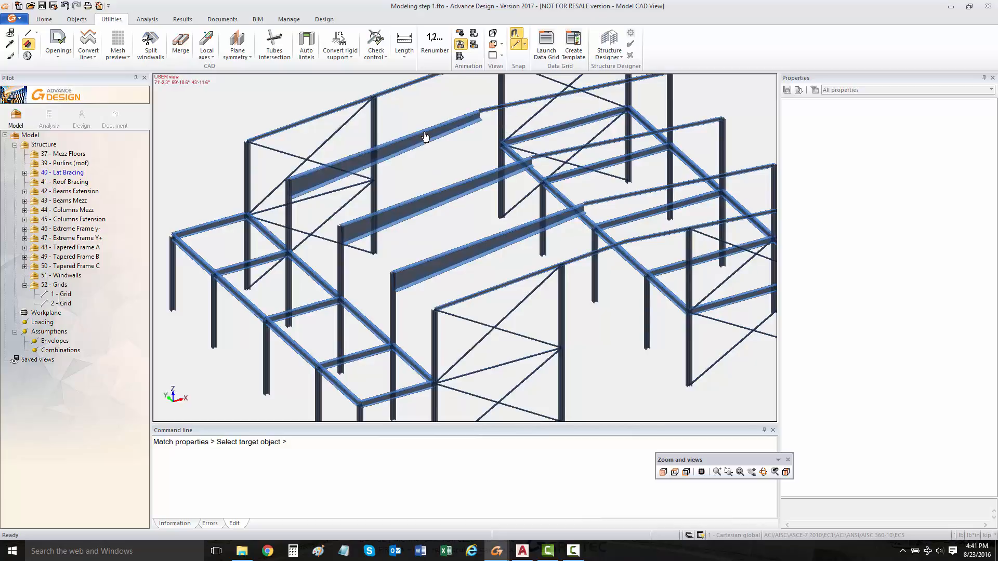
left_click(520, 104)
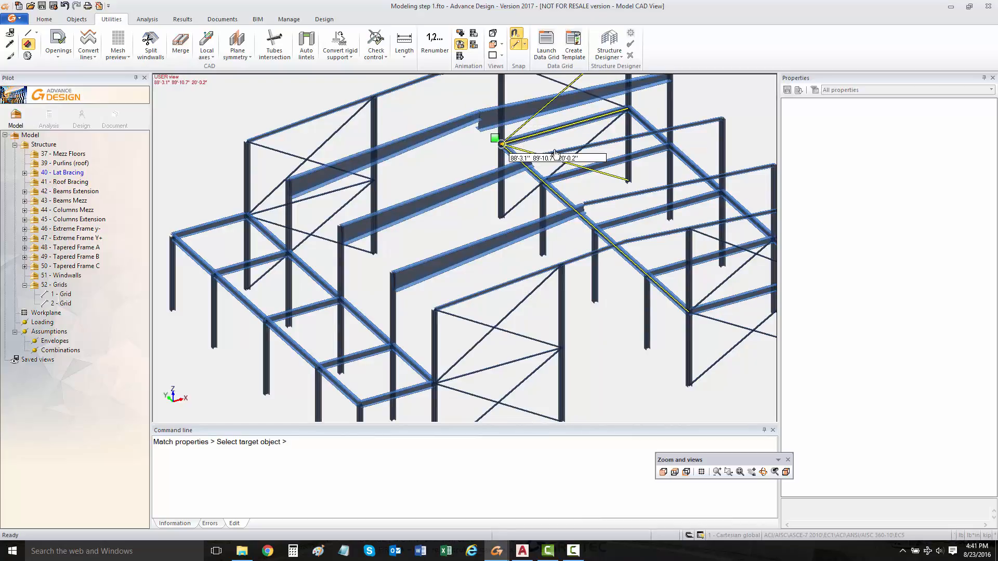
left_click(716, 124)
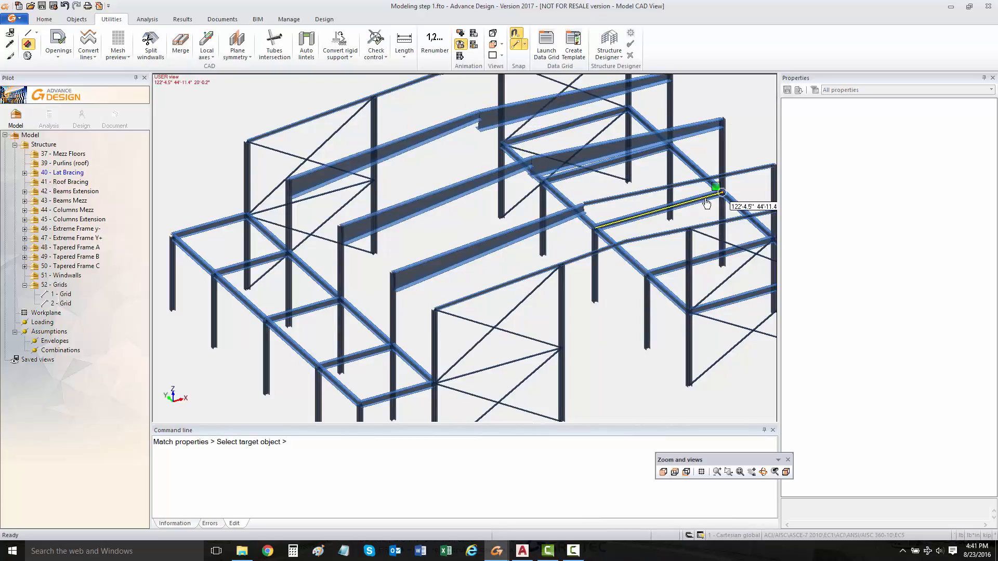
middle_click_drag(631, 186, 544, 242)
key("Escape")
Select the three rafters on the opposite roof slope and set their Extremity 1 cross section height to 2'
left_click(485, 102)
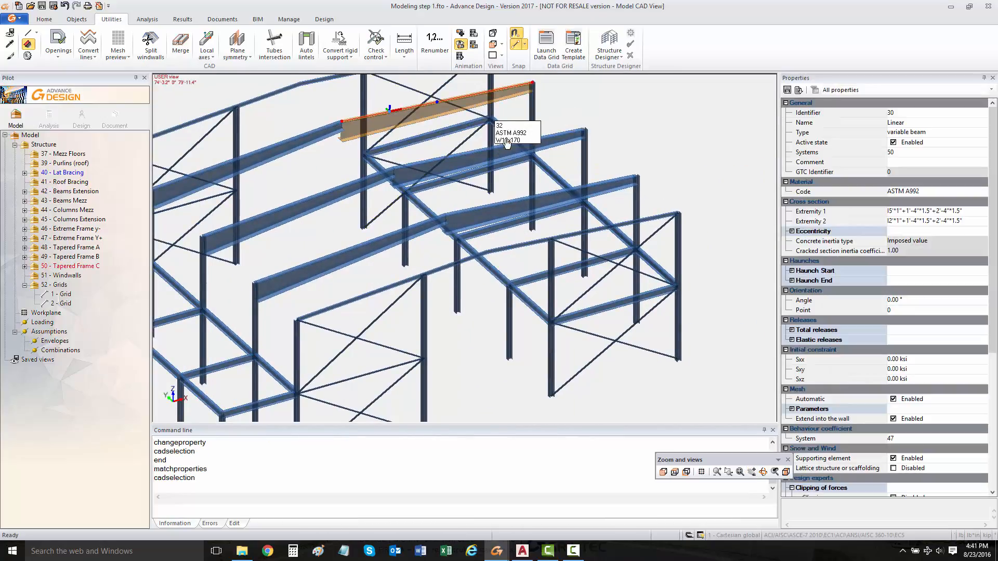
left_click(499, 151)
left_click(535, 197)
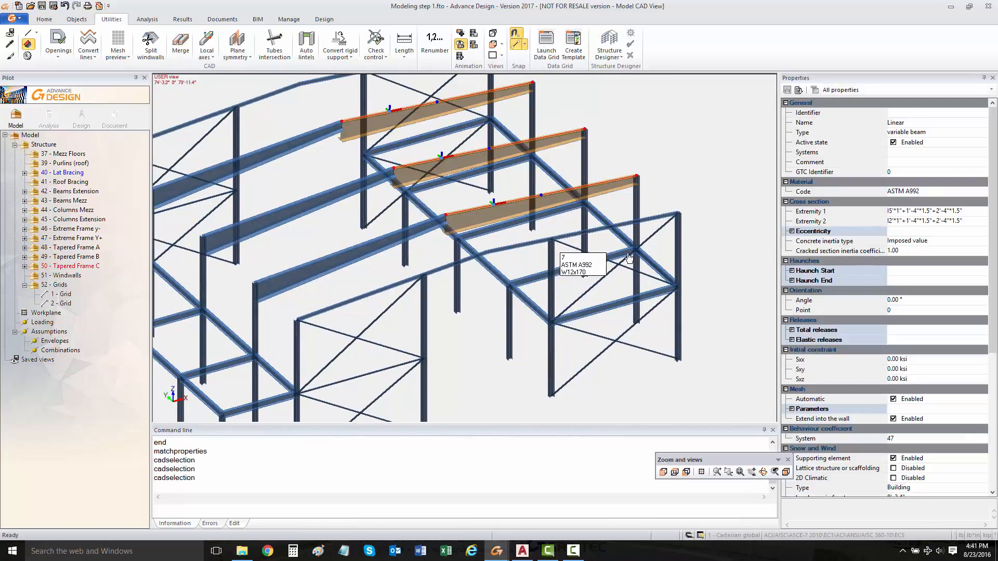
left_click(935, 212)
left_click(915, 212)
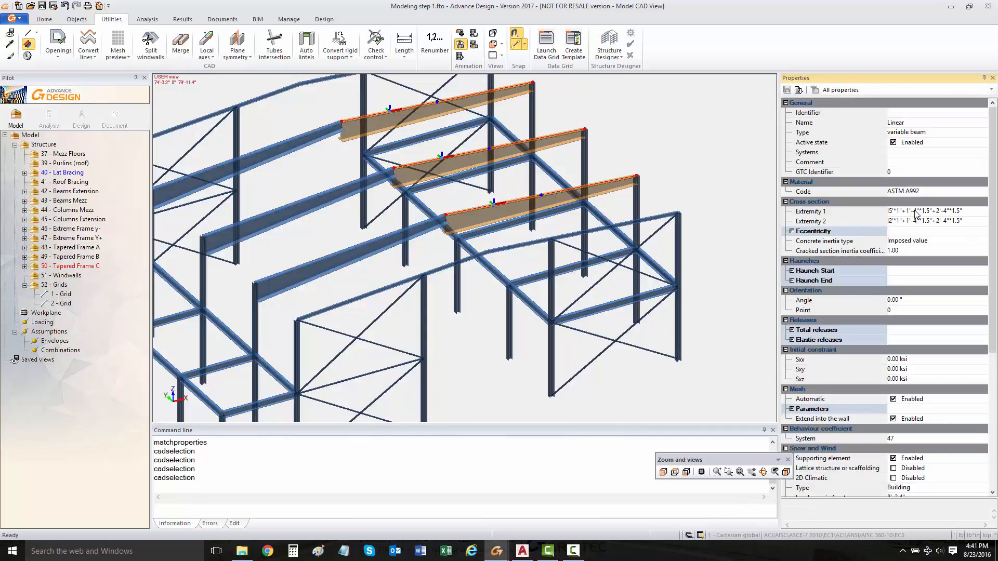
left_click(503, 258)
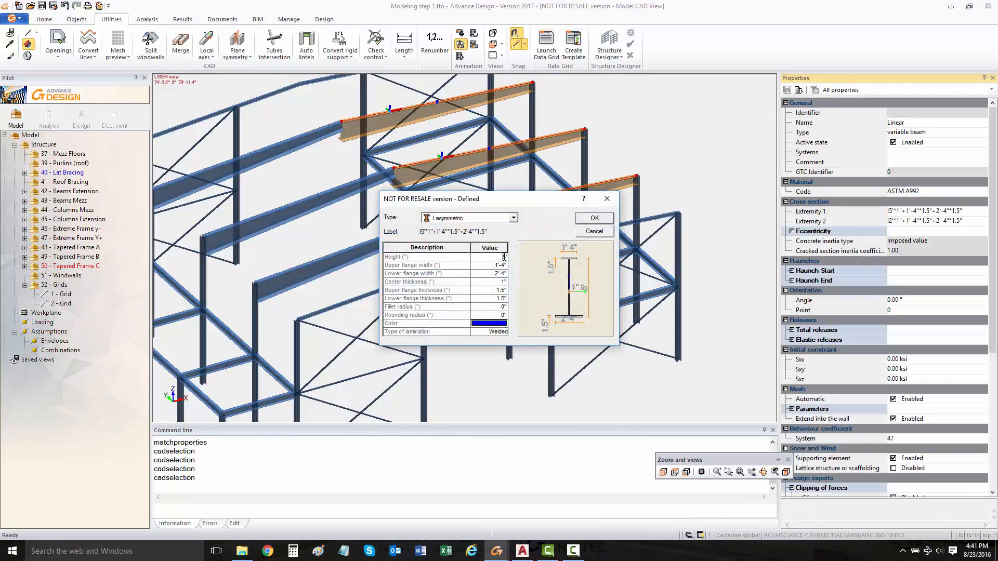
double_click(504, 256)
type("2")
left_click(595, 221)
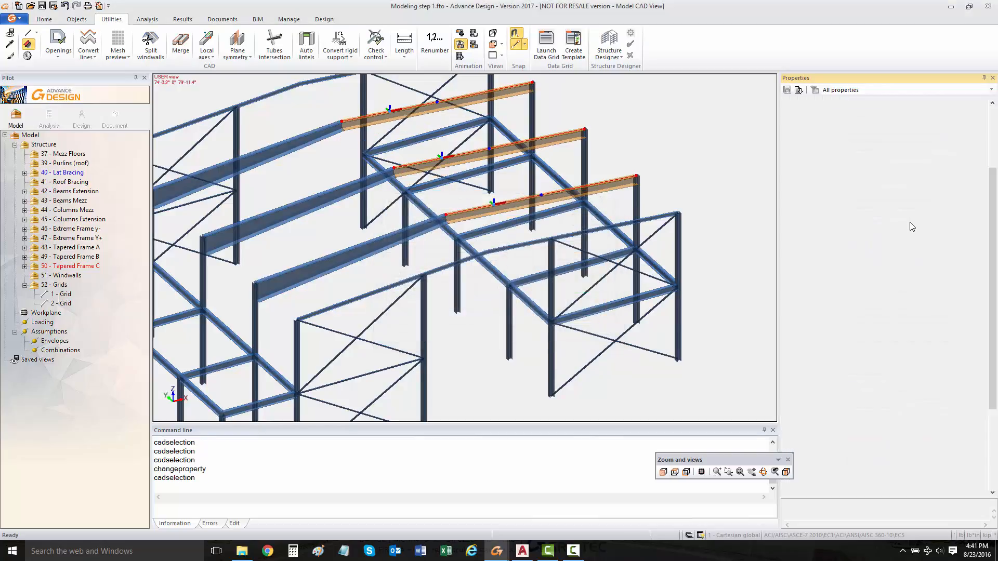
Set the Extremity 2 cross section height of the three selected rafters to 5' and deselect them
left_click(914, 222)
left_click(914, 223)
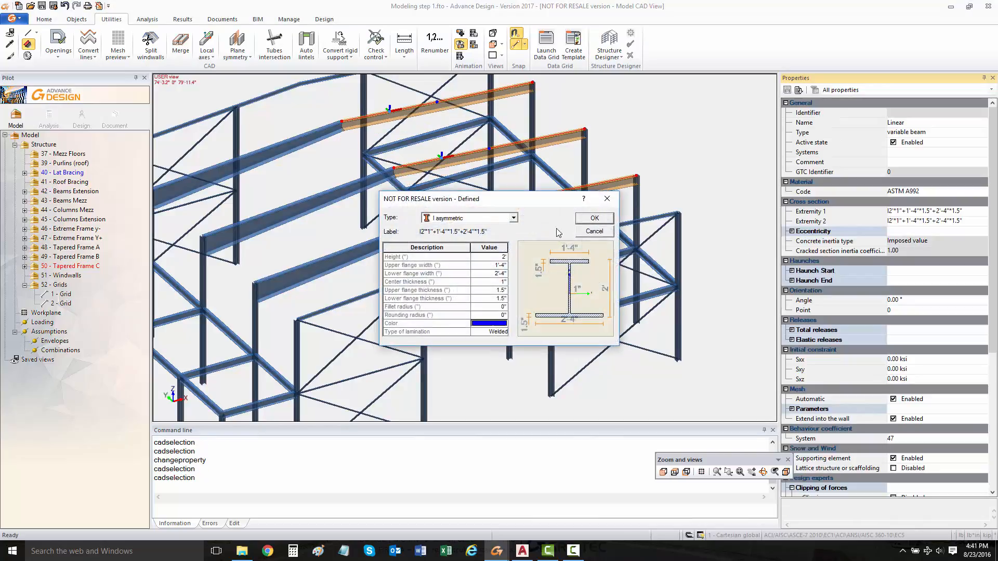
left_click(504, 257)
type("5")
left_click(601, 219)
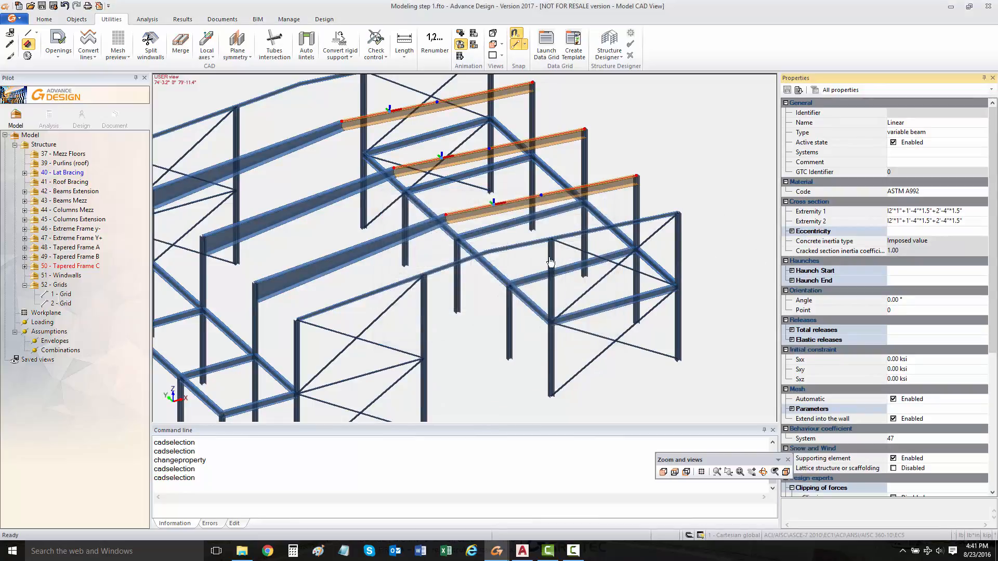
left_click_drag(432, 277, 525, 255)
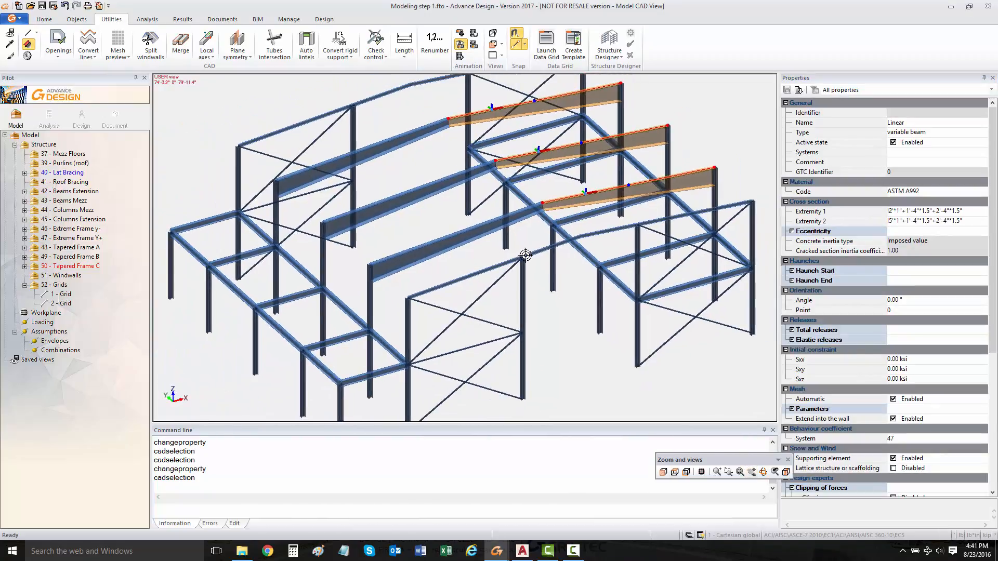
key("Escape")
Select the six columns of Tapered Frames A, B and C and set their type to variable beam
left_click(276, 217)
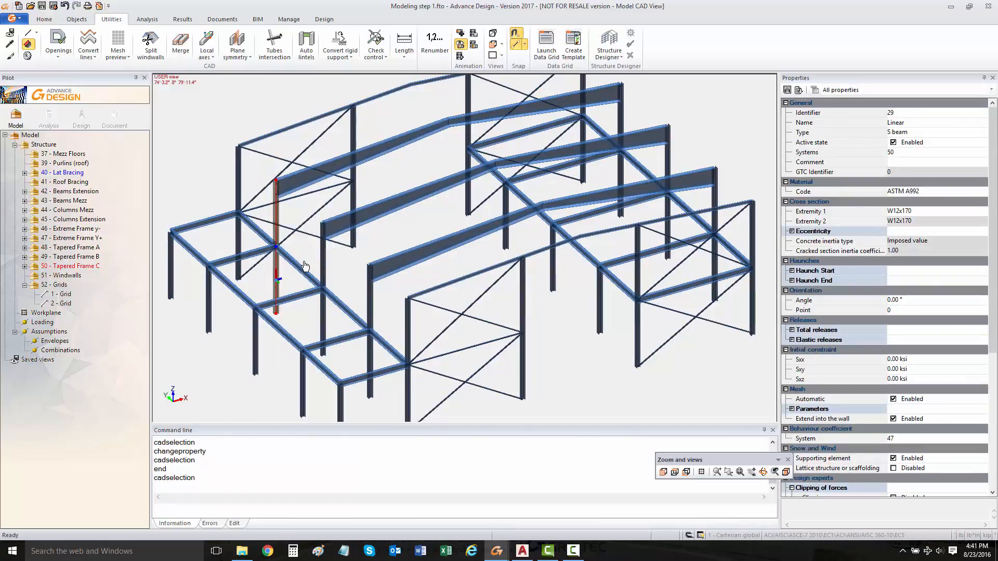
left_click(370, 301)
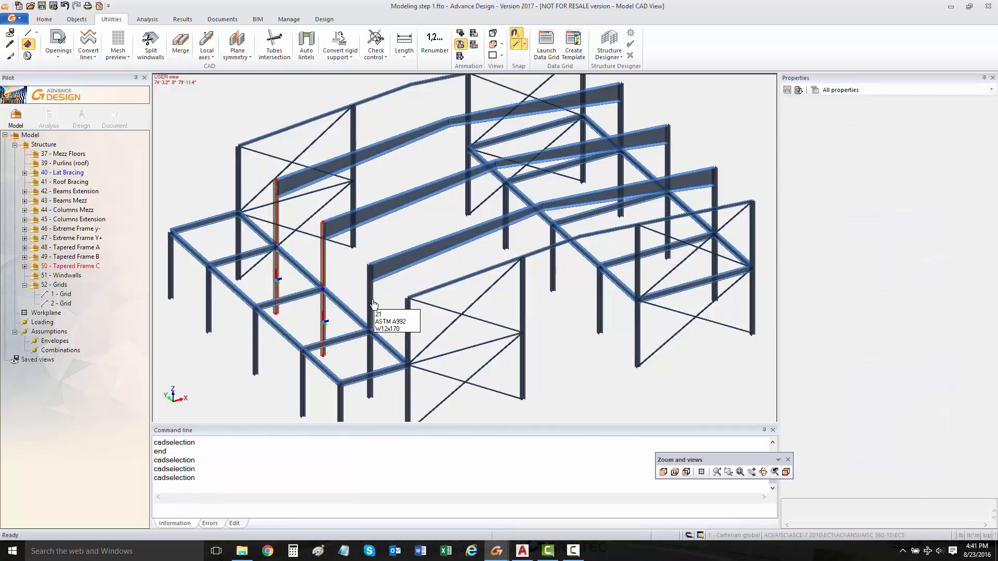
left_click(621, 115)
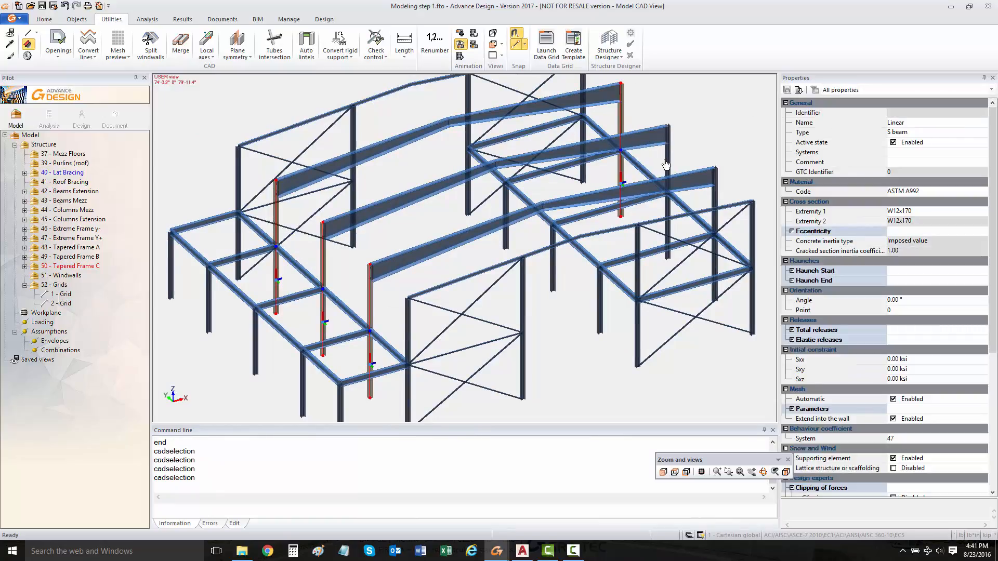
left_click(667, 166)
left_click(716, 205)
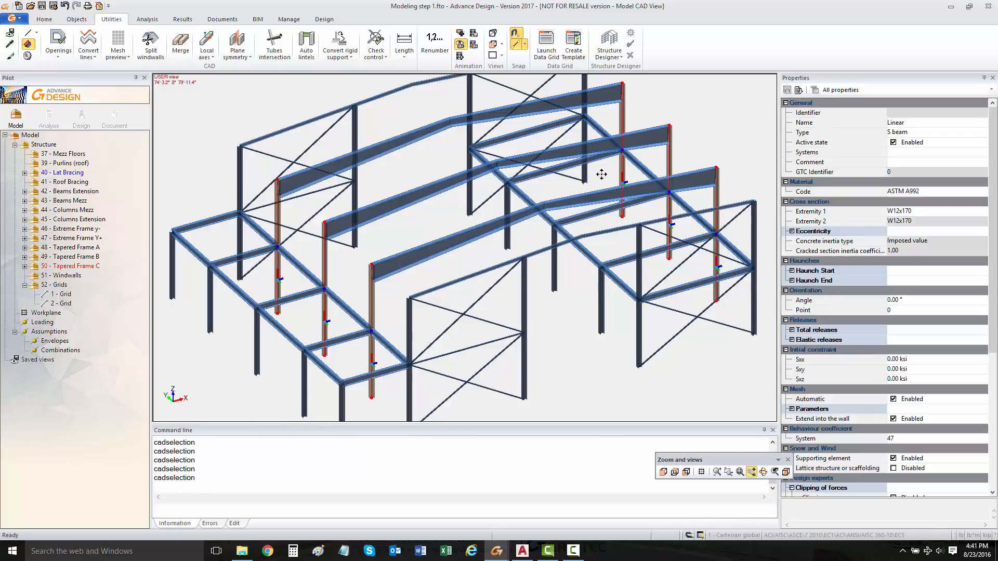
middle_click_drag(601, 175, 606, 174)
left_click(950, 212)
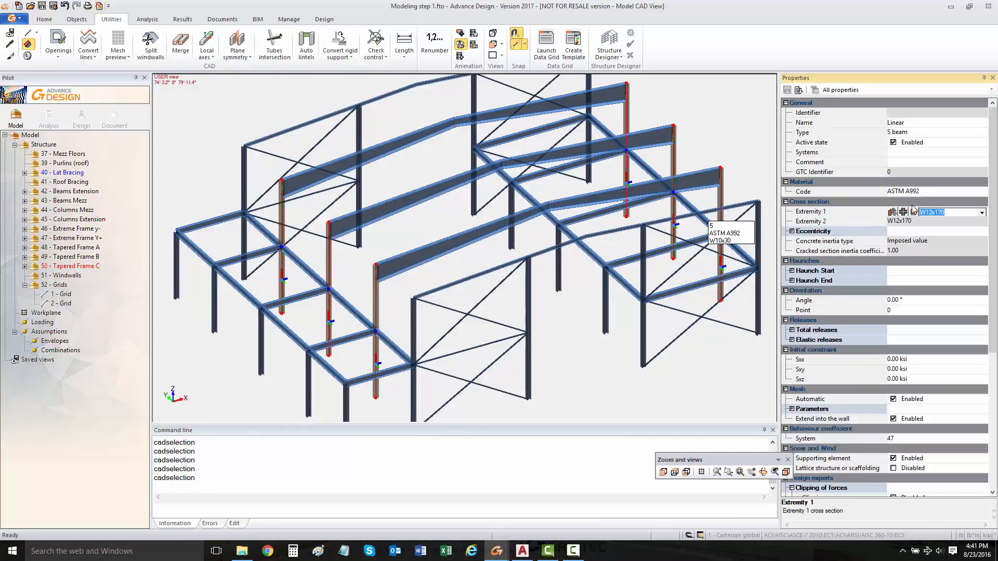
left_click(960, 149)
left_click(961, 132)
left_click(980, 133)
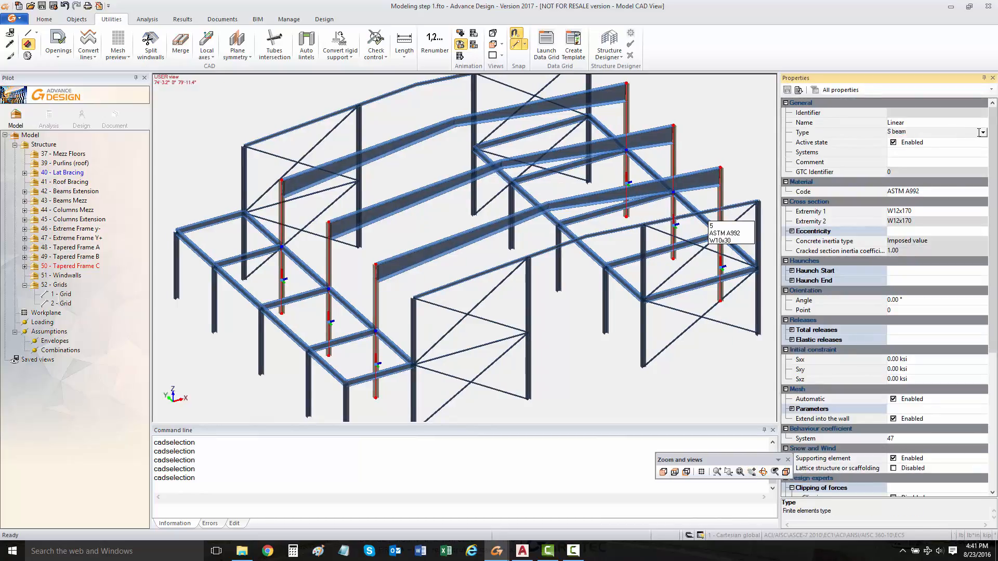
left_click(981, 133)
left_click(932, 162)
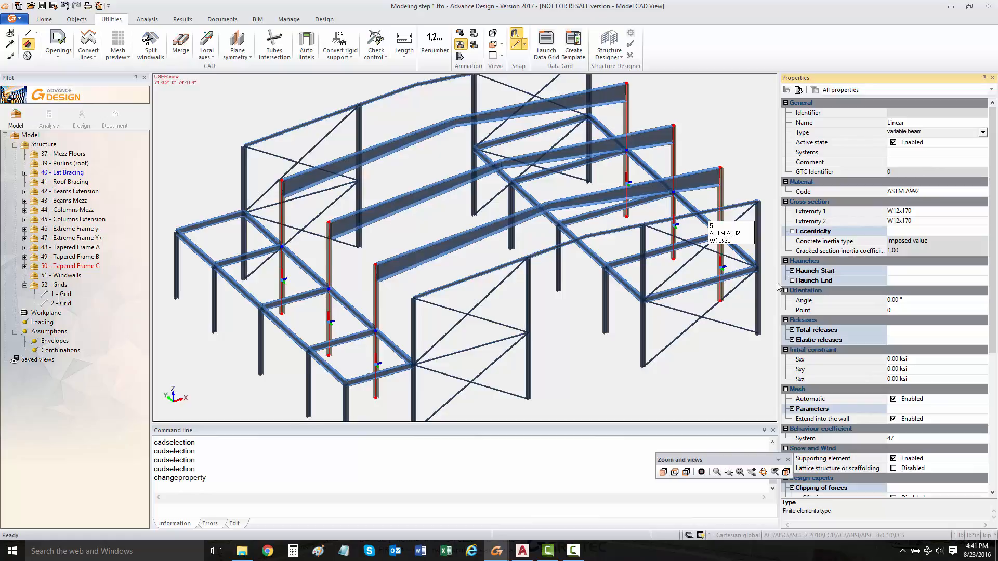
Define the columns' Extremity 1 as an I asymmetric section with 3' height, 1' upper flange width and 1'-10" lower flange width
left_click(936, 211)
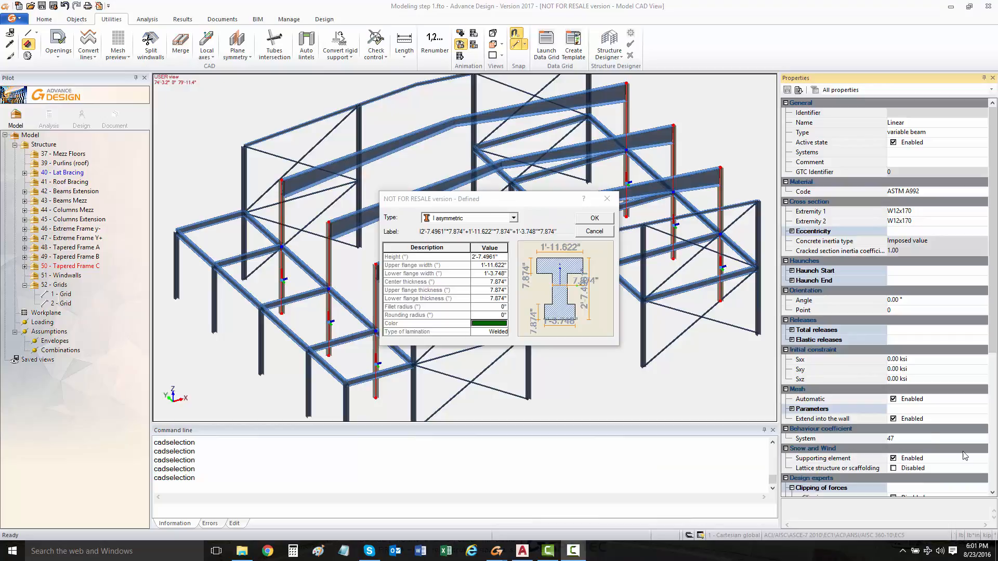
left_click(484, 256)
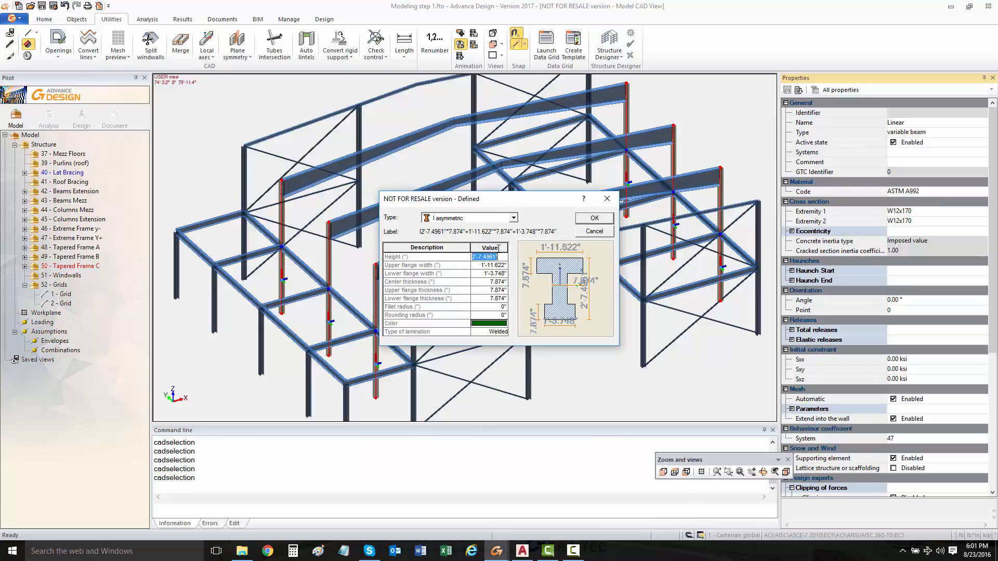
type("3")
left_click(483, 266)
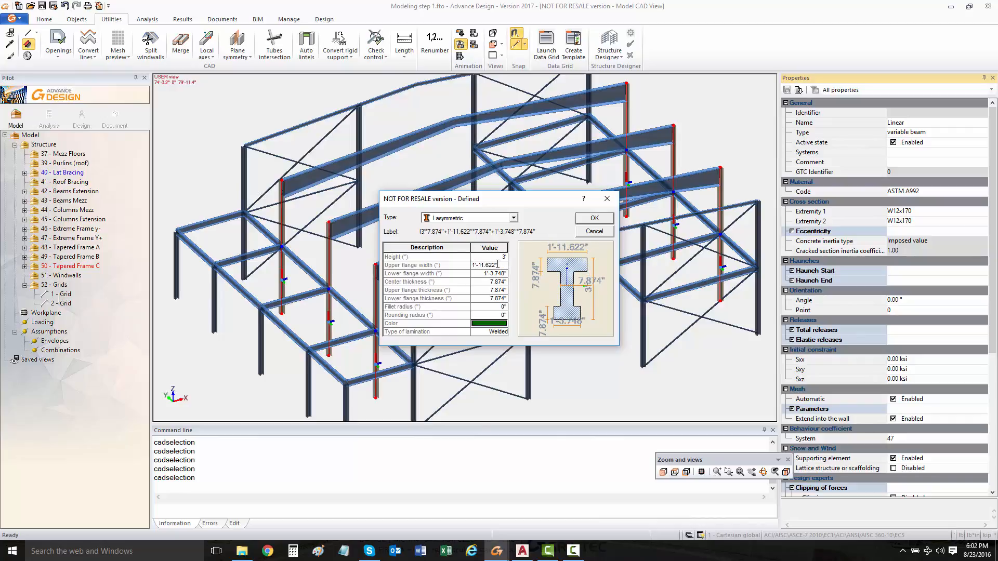
left_click_drag(498, 264, 469, 264)
type("1'")
left_click(477, 276)
left_click_drag(477, 275, 490, 273)
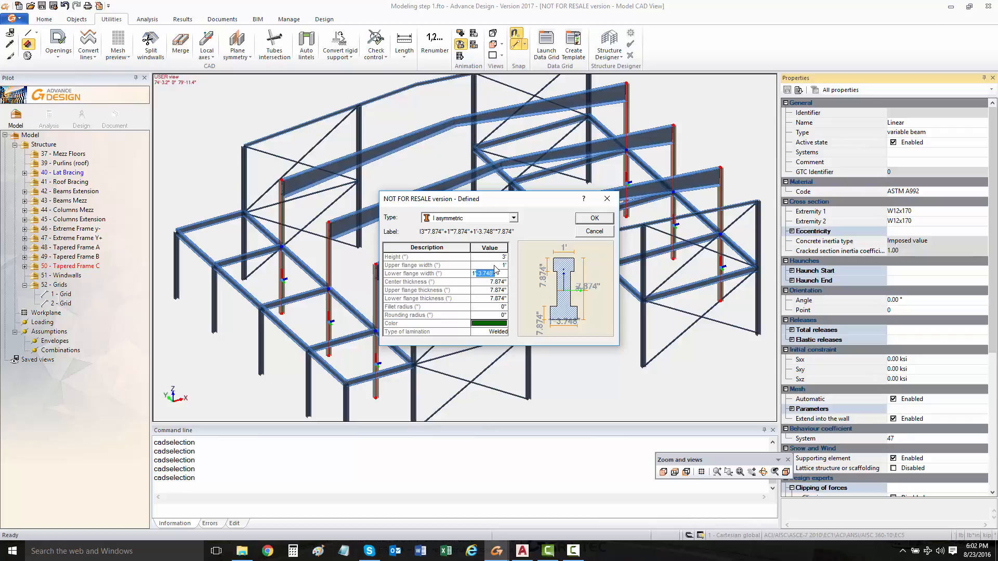
key("BackSpace")
Set the section's center, upper flange and lower flange thicknesses to 1" and apply the section to the columns
left_click(492, 283)
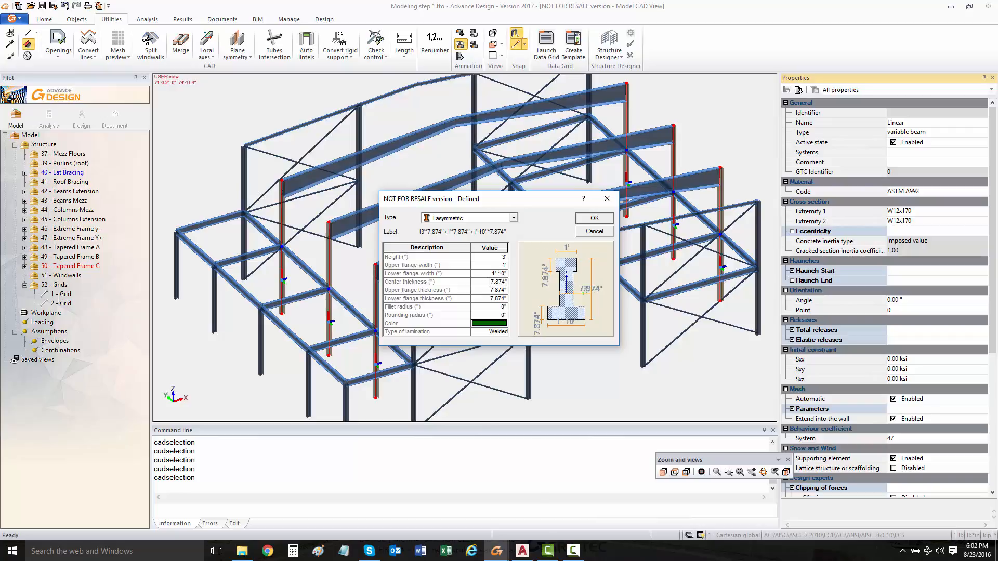
type("1")
left_click(489, 291)
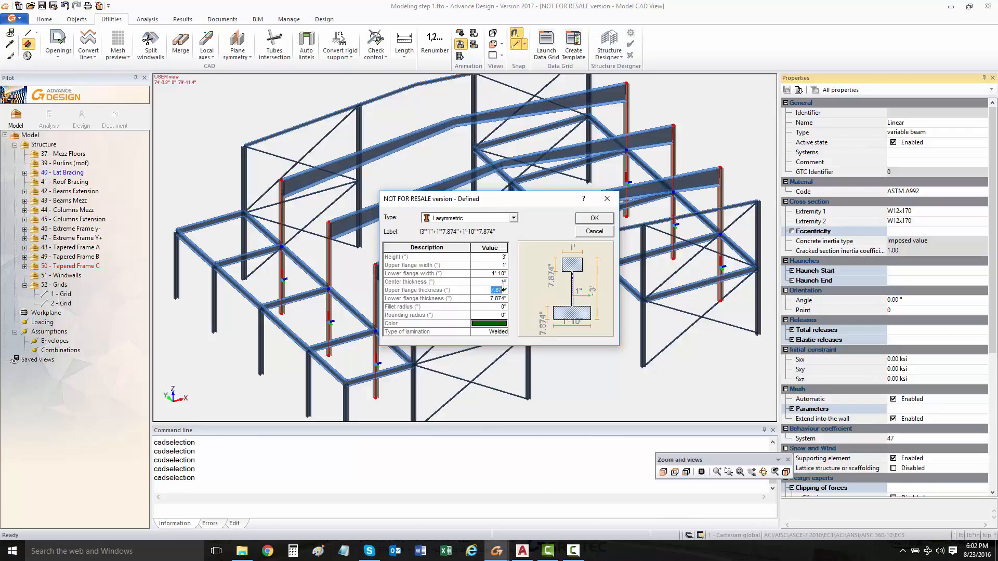
type("1")
left_click(494, 299)
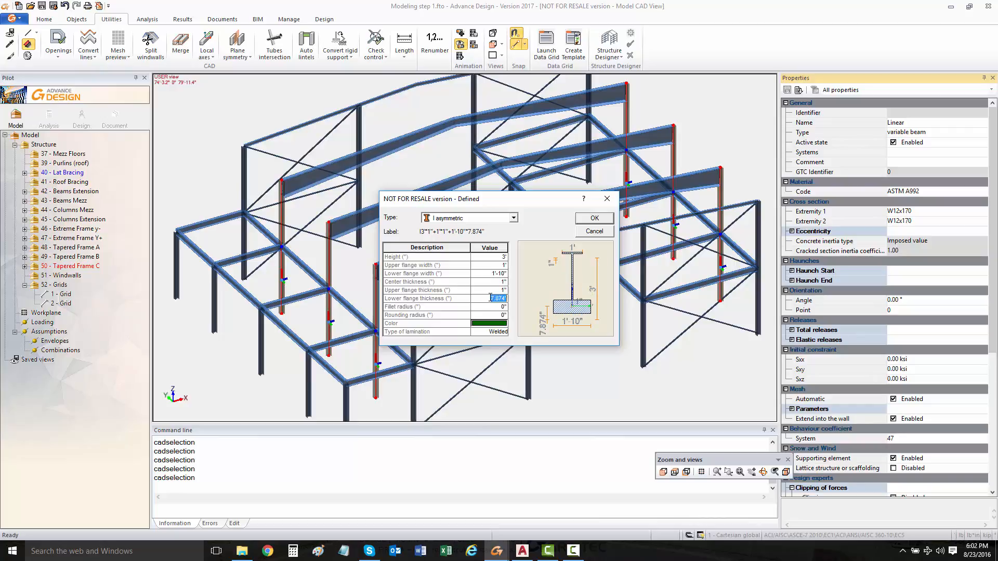
type("1")
left_click(486, 309)
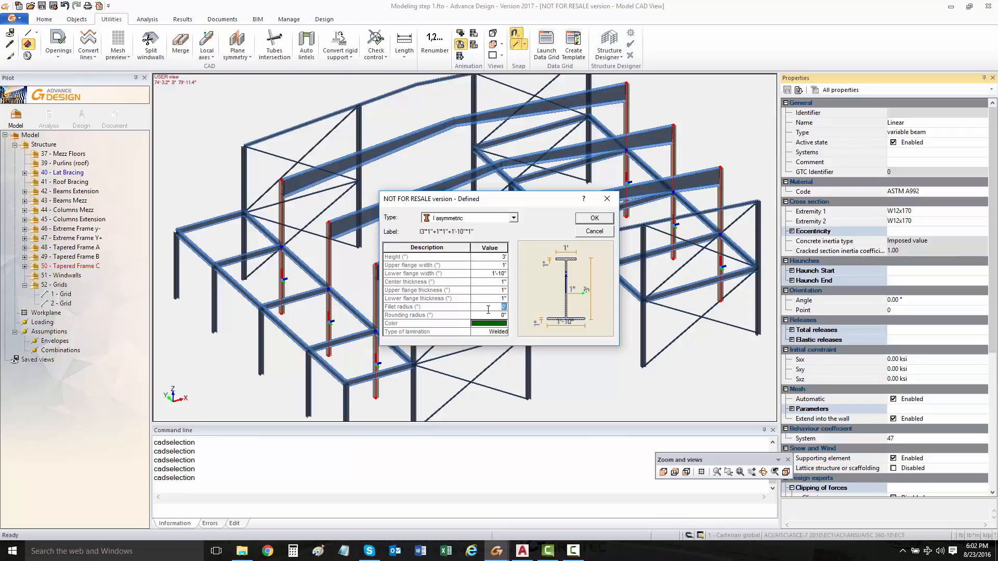
left_click(593, 219)
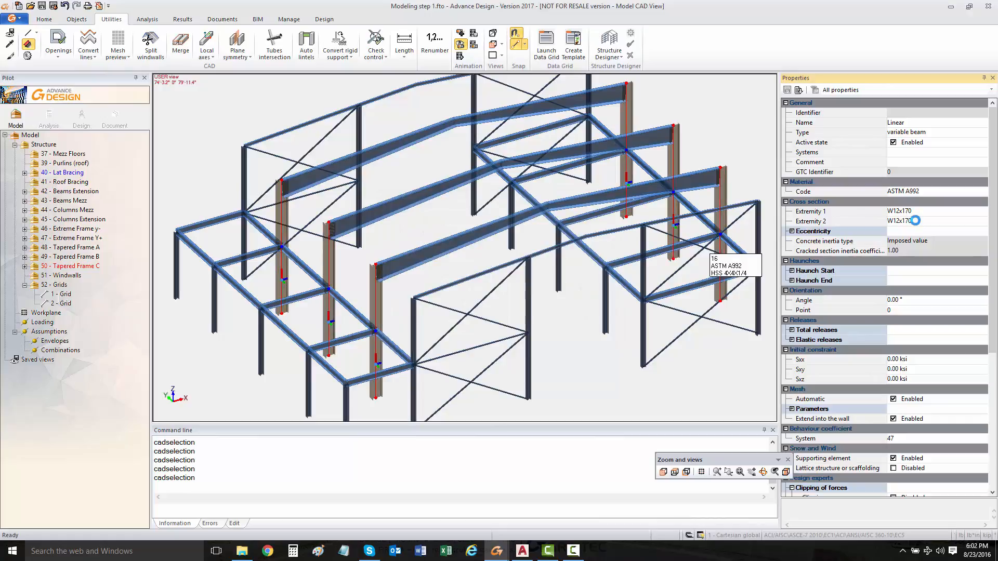
Set the height of the six columns' Extremity 2 cross section to 5'-6" so that they taper
left_click(913, 222)
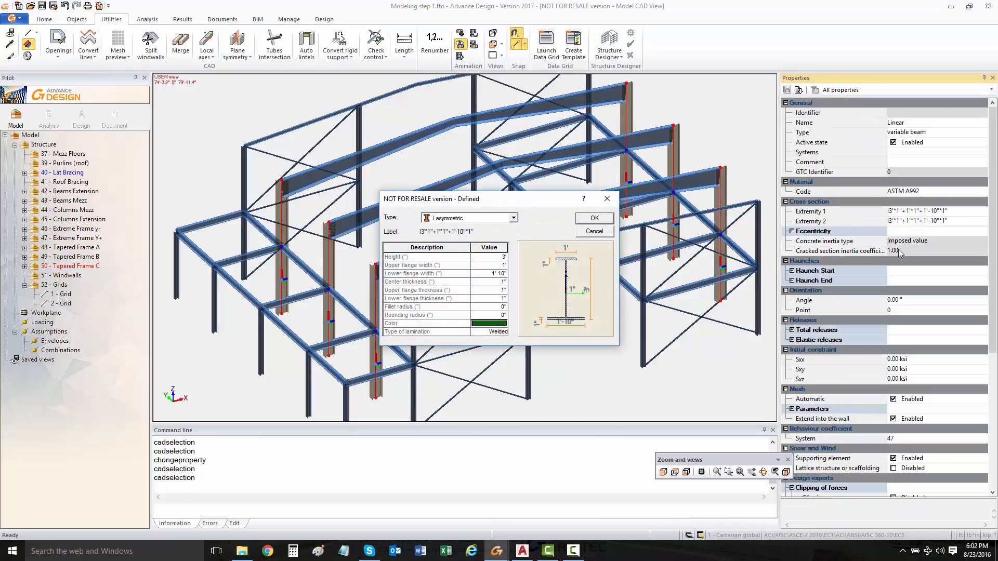
left_click(497, 257)
left_click(593, 218)
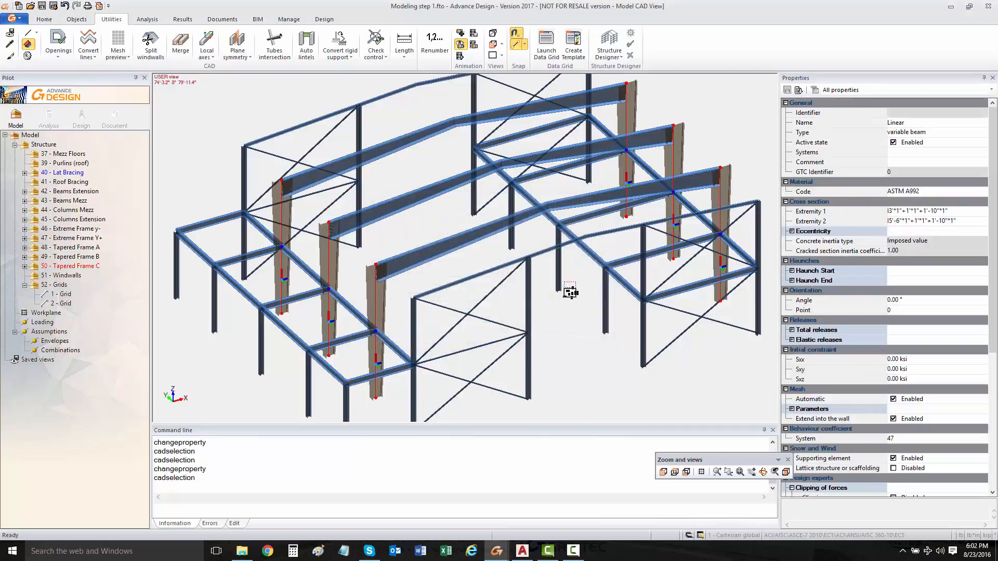
Try the (0,z-) eccentricity option on the six selected tapered columns
left_click(796, 231)
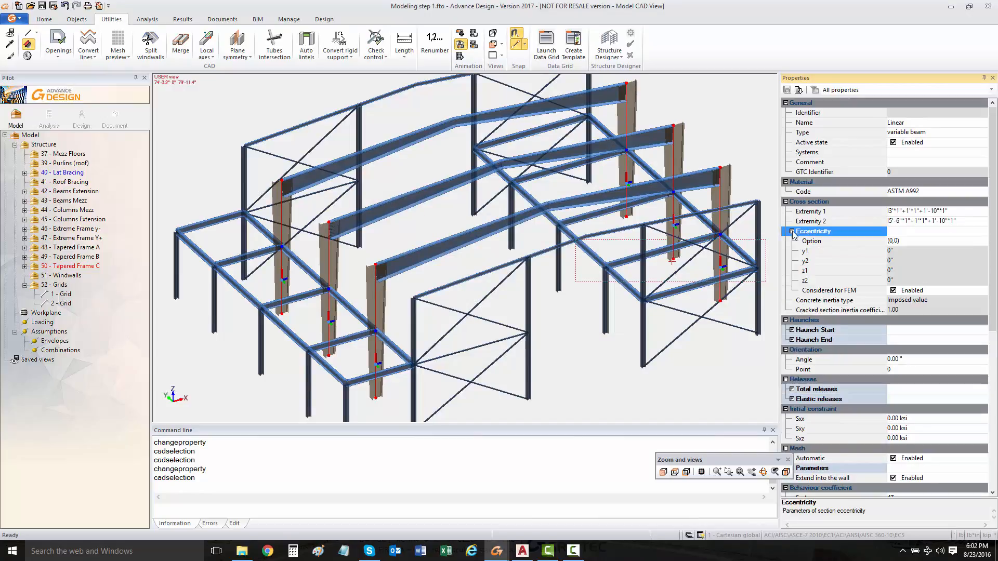
left_click(967, 242)
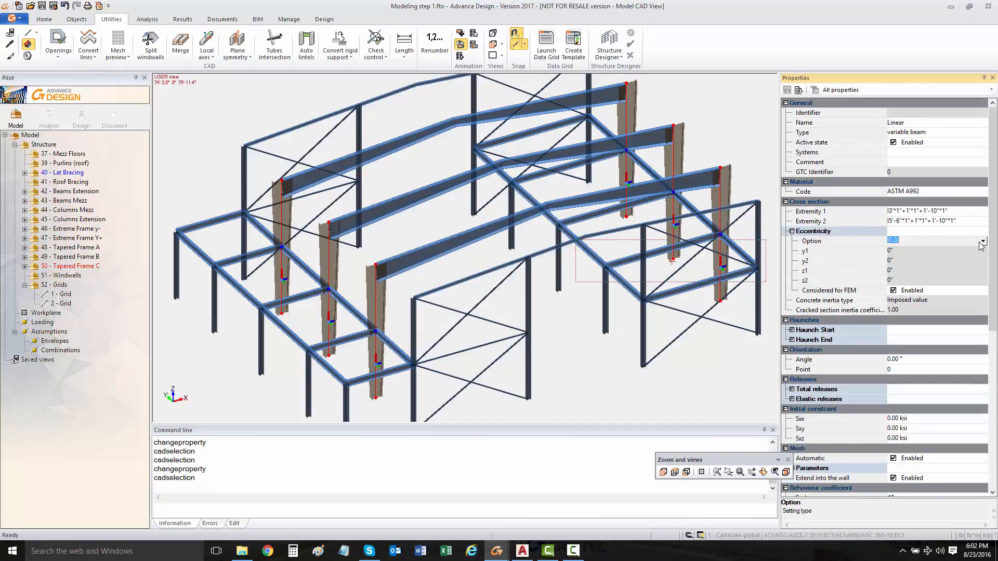
left_click(983, 242)
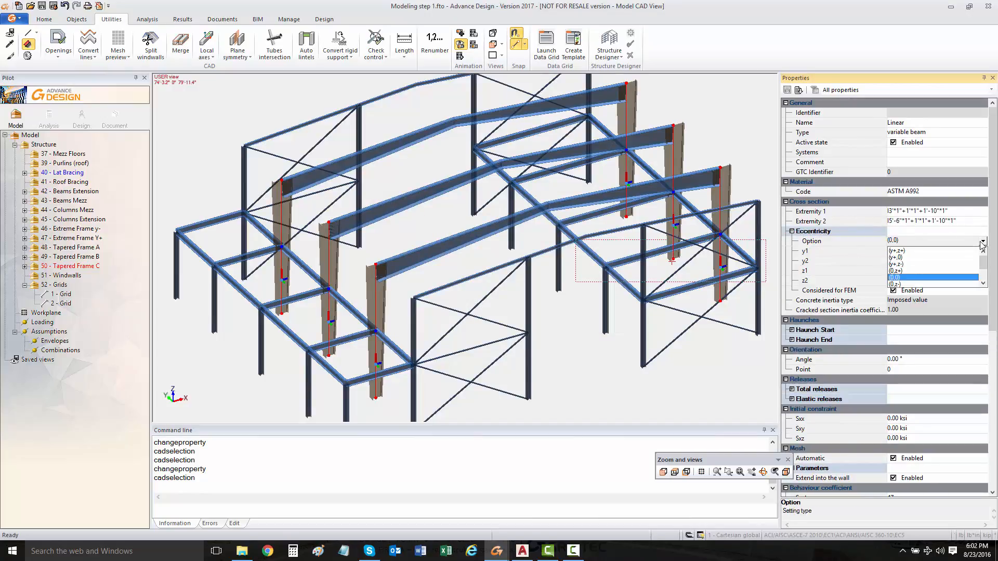
left_click(918, 285)
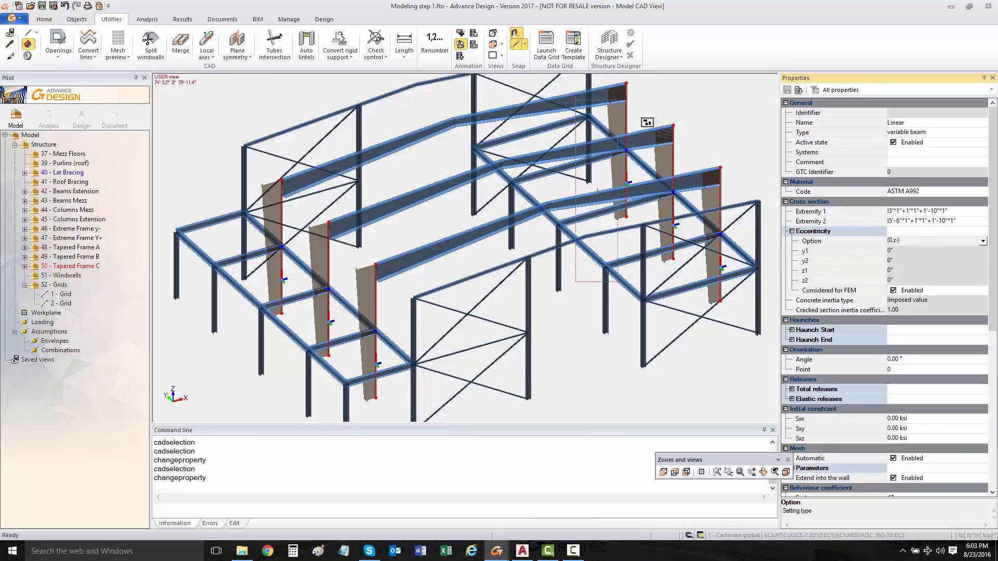
Set the eccentricity option of the six tapered columns to (0,z+) and clear the selection
left_click(983, 241)
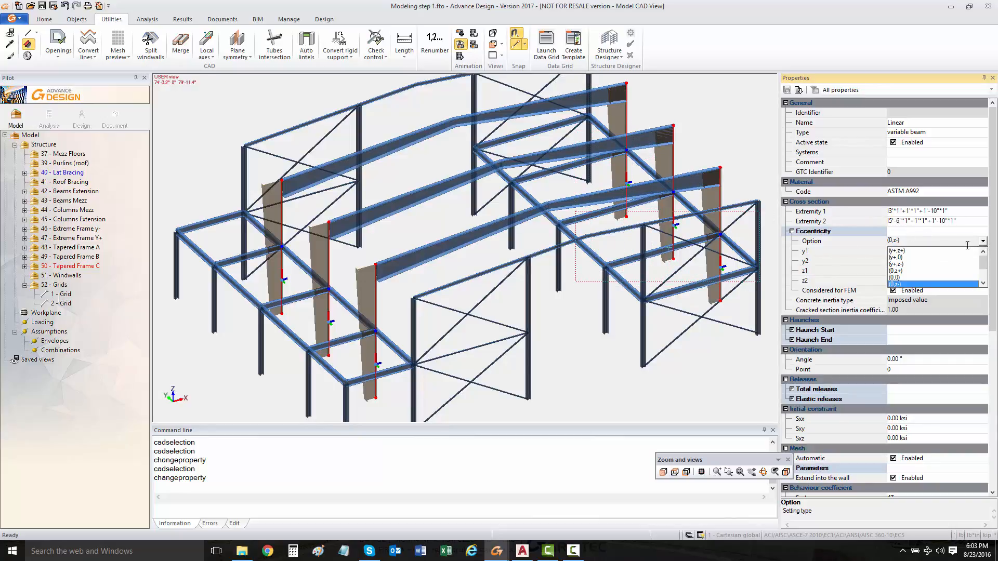
left_click(902, 271)
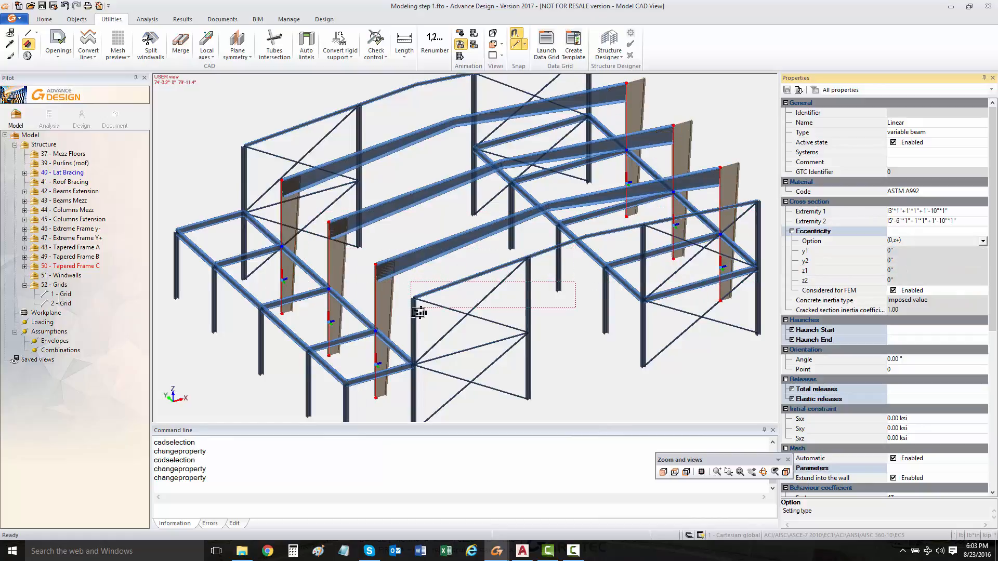
left_click(553, 328)
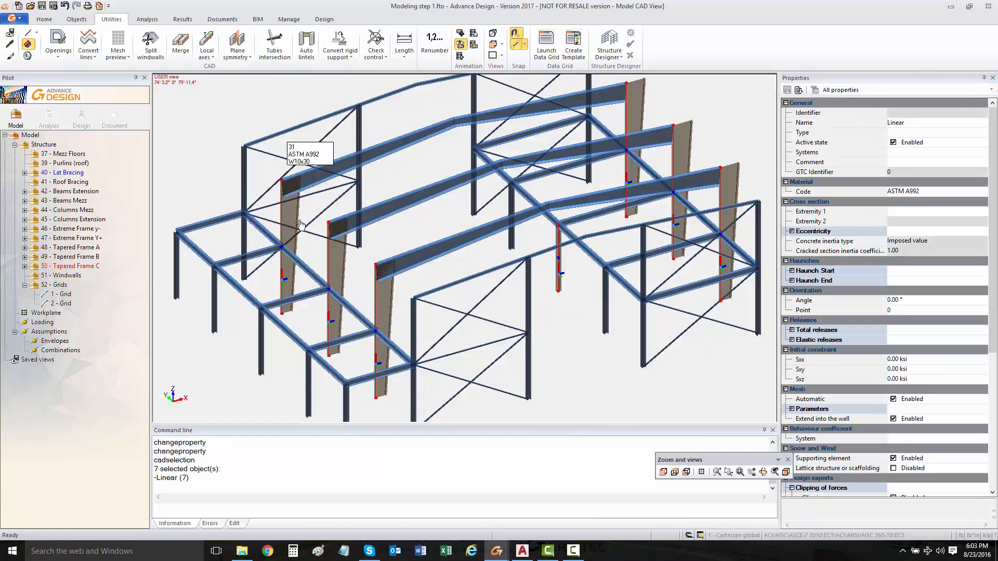
key("Escape")
Select the three tapered columns on the +X side of the frames and set their orientation angle to 180°
left_click(642, 106)
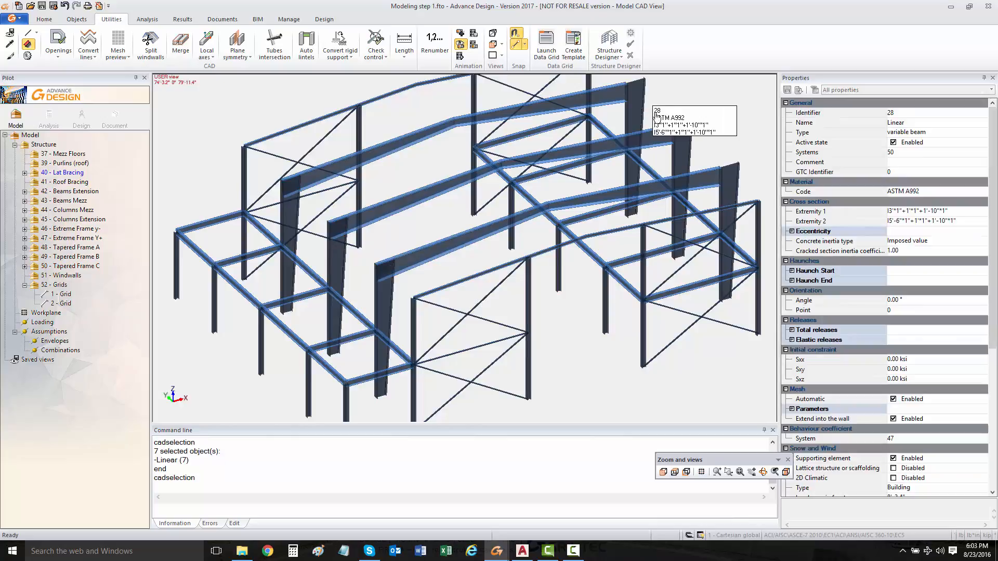
left_click(681, 156)
left_click(730, 208)
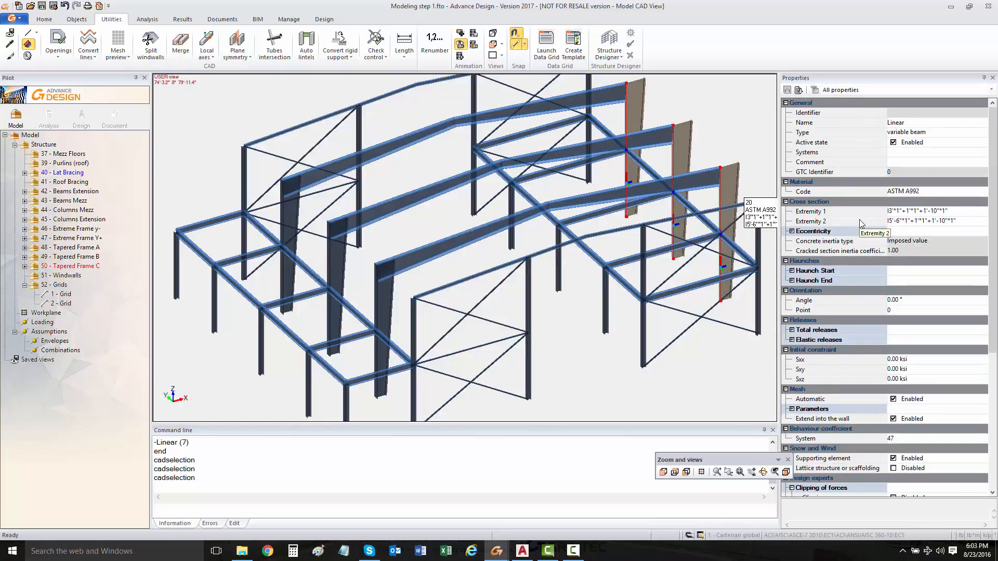
left_click(904, 298)
left_click_drag(904, 298, 888, 301)
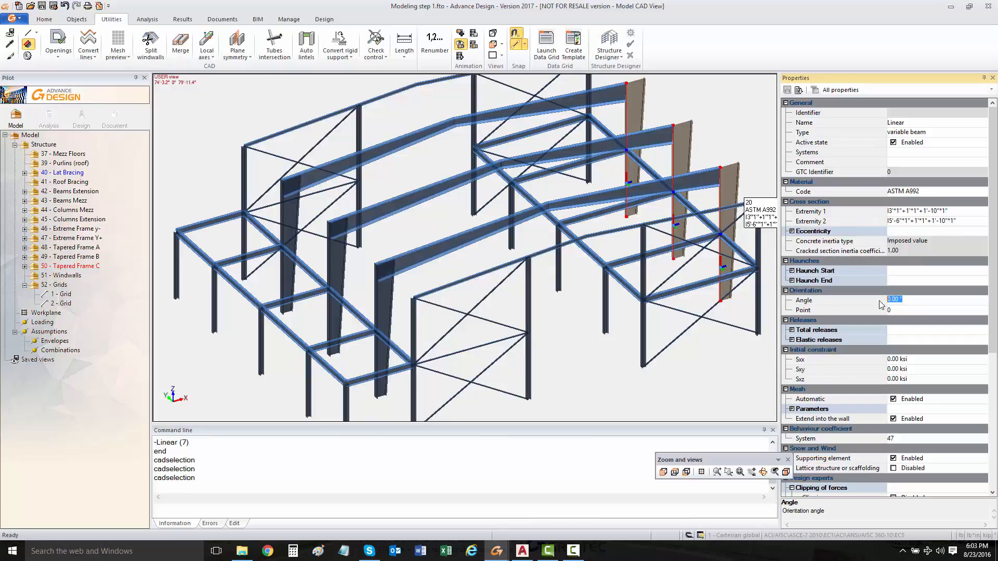
type("91")
left_click(932, 311)
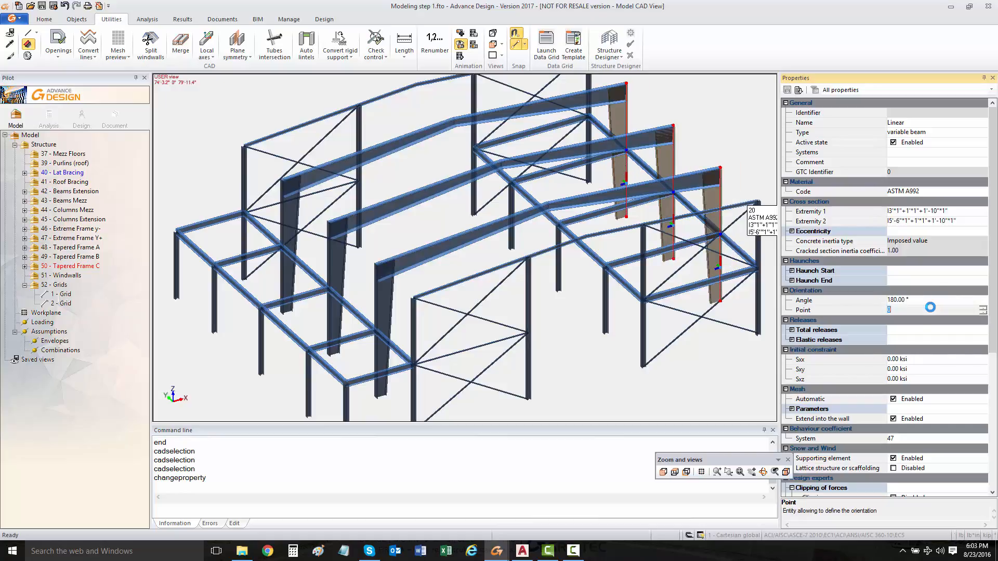
Save the model and clear the selection
left_click(42, 6)
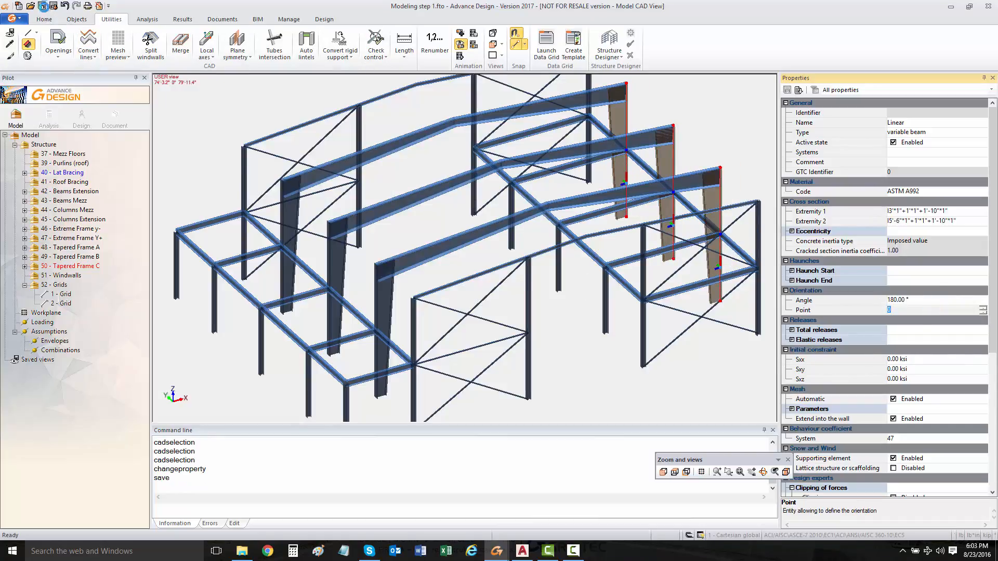
middle_click_drag(591, 297, 582, 280)
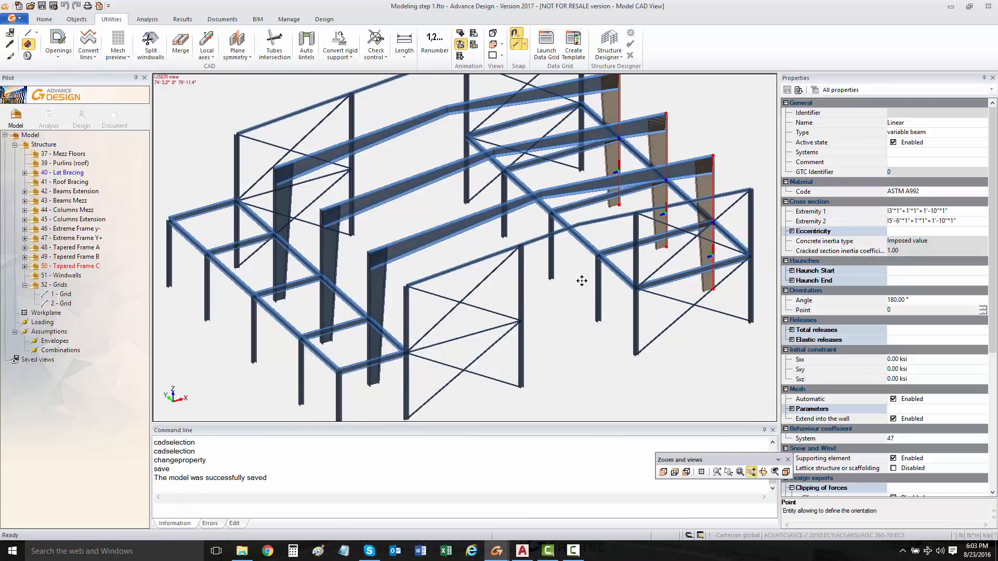
scroll(563, 289, "down", 1)
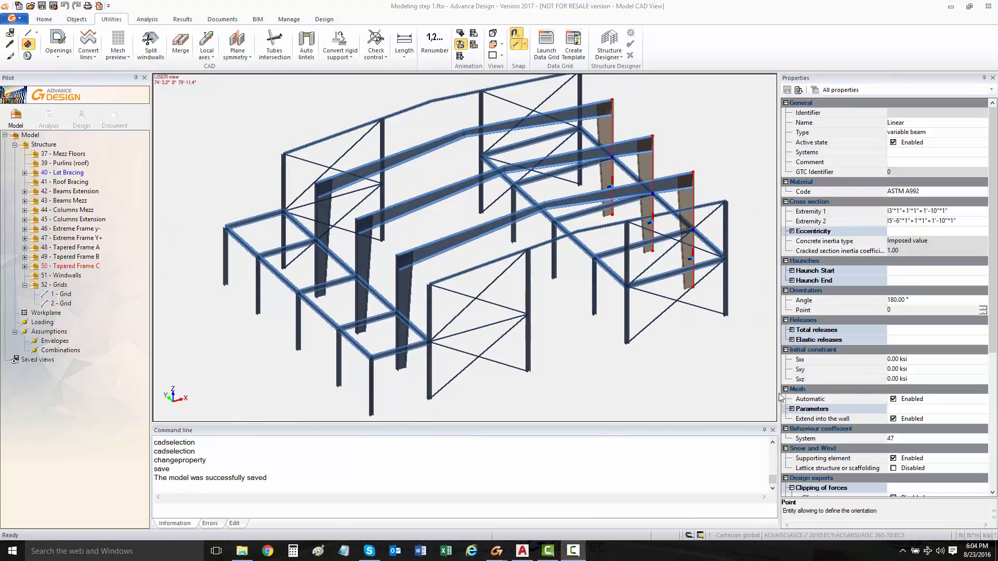
middle_click_drag(347, 230, 328, 240)
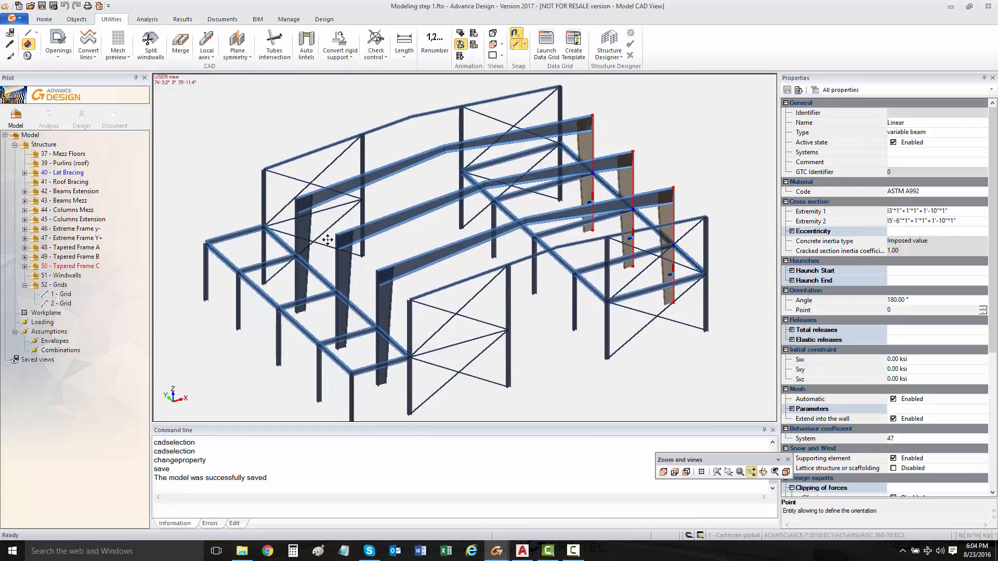
scroll(330, 241, "down", 1)
left_click(310, 196)
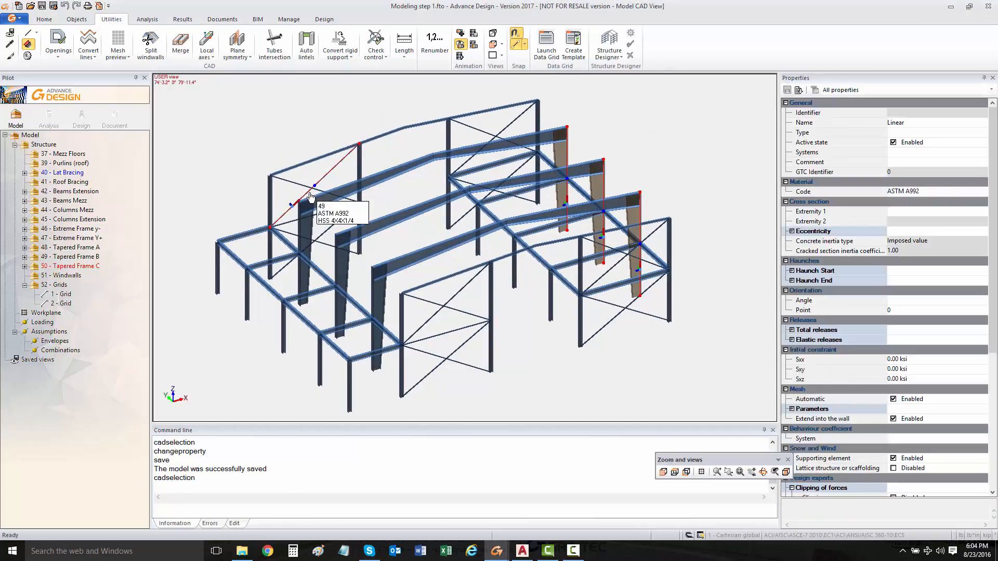
key("Escape")
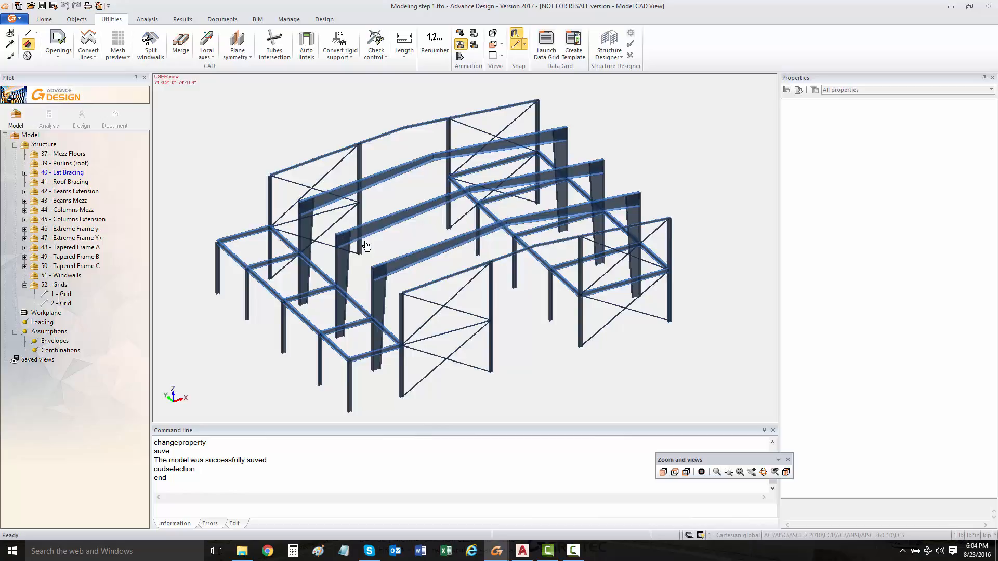
middle_click_drag(335, 251, 615, 209, "shift")
left_click_drag(327, 281, 253, 282)
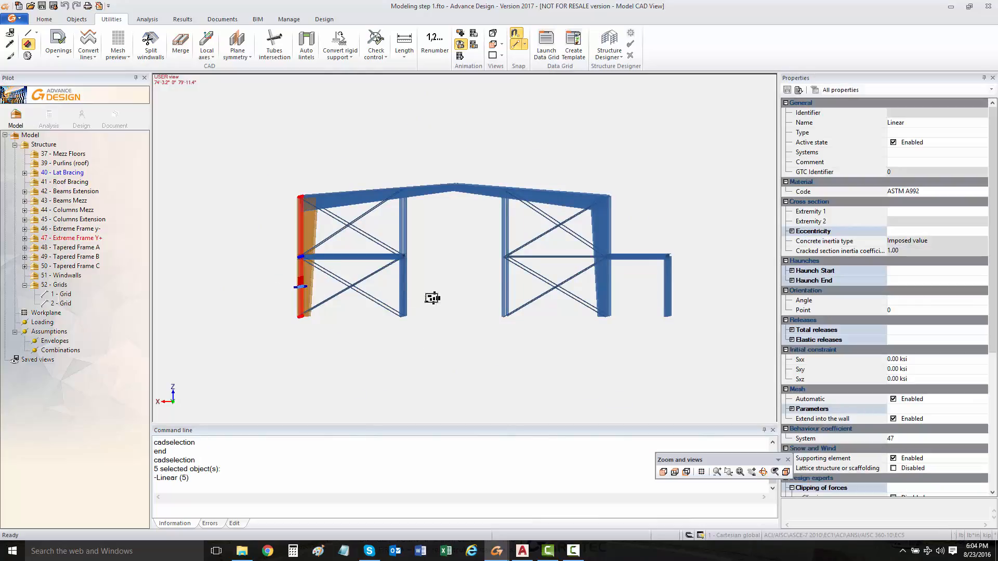
left_click_drag(436, 293, 394, 285)
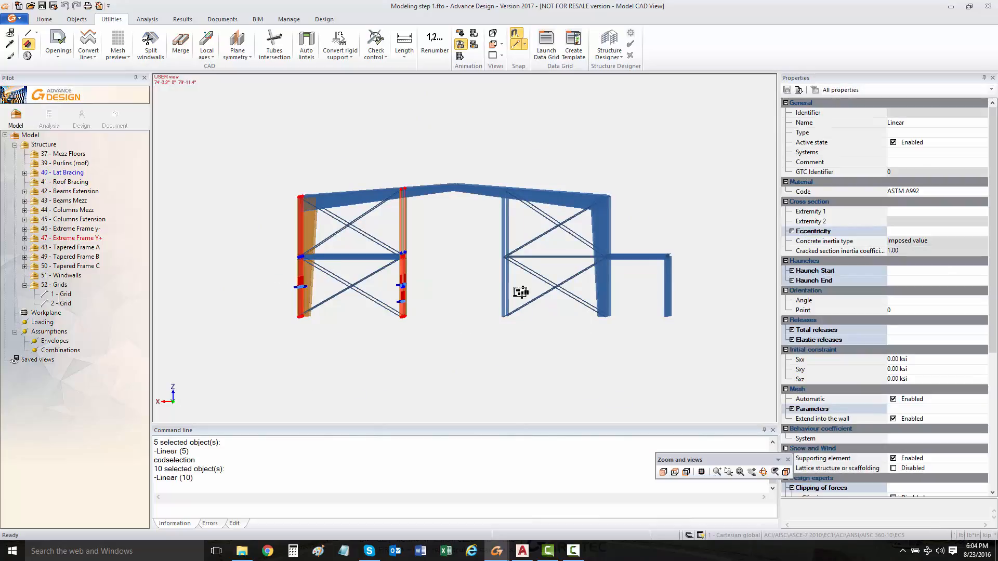
left_click_drag(522, 289, 466, 285)
left_click_drag(619, 285, 583, 286)
left_click_drag(710, 295, 645, 289)
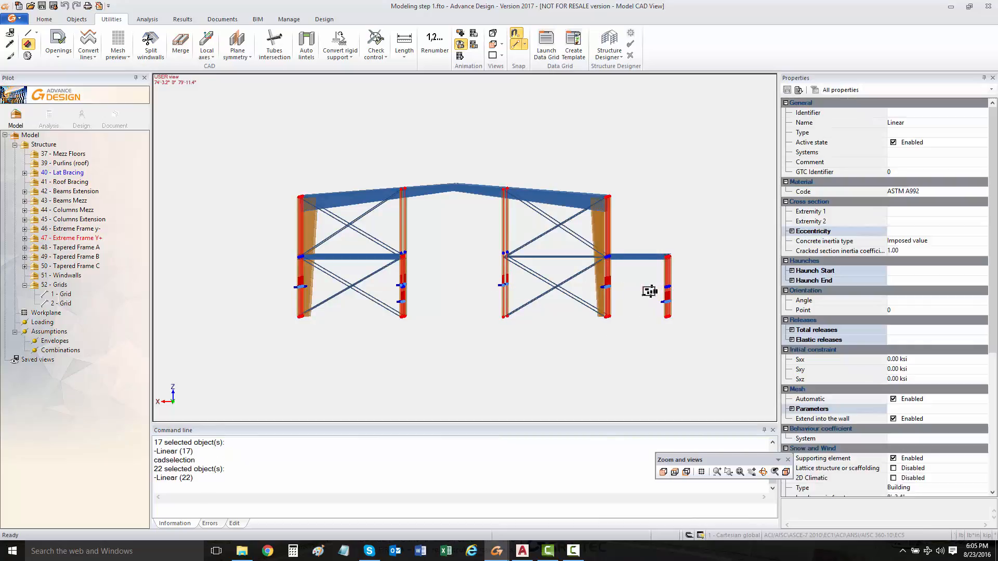
middle_click_drag(648, 312, 631, 336, "shift")
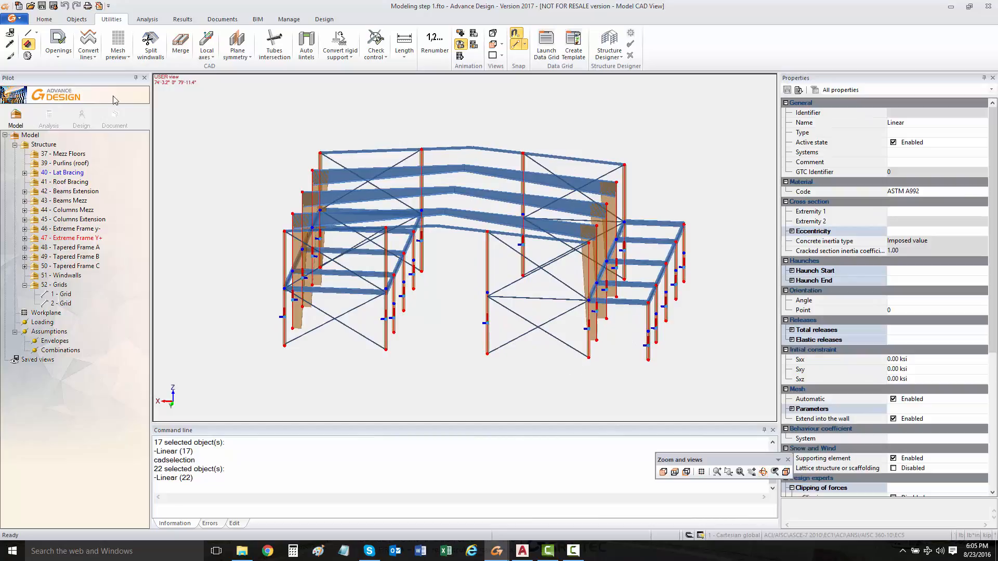
Create a new system named Supports under Structure
left_click(46, 145)
right_click(46, 146)
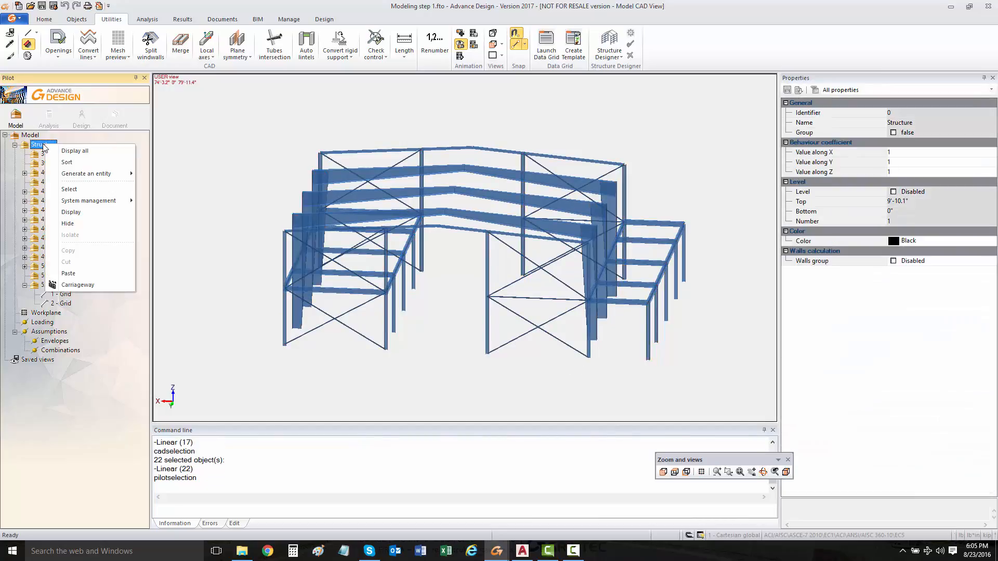
mouse_move(88, 202)
left_click(177, 203)
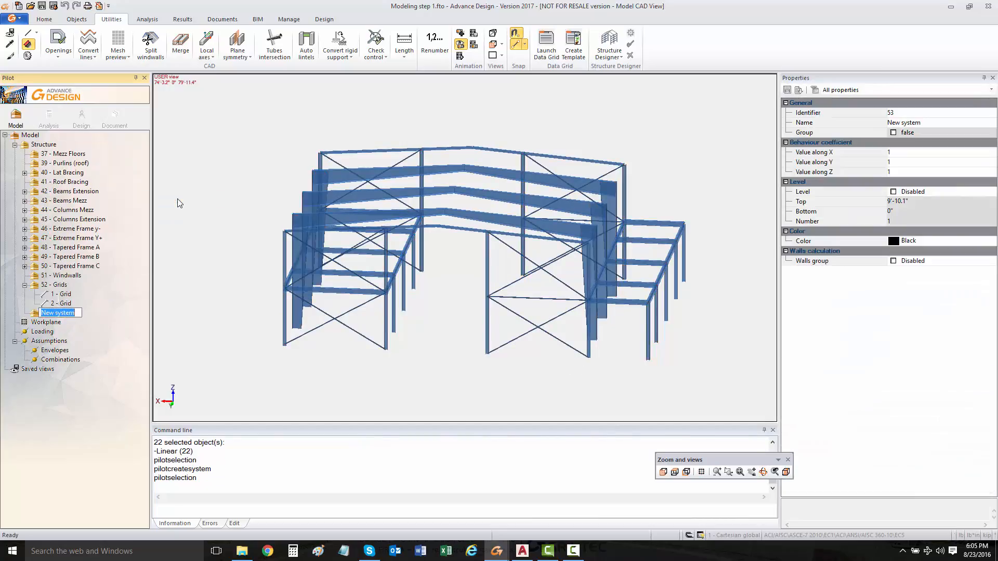
type("Supports")
left_click(310, 309)
key("Escape")
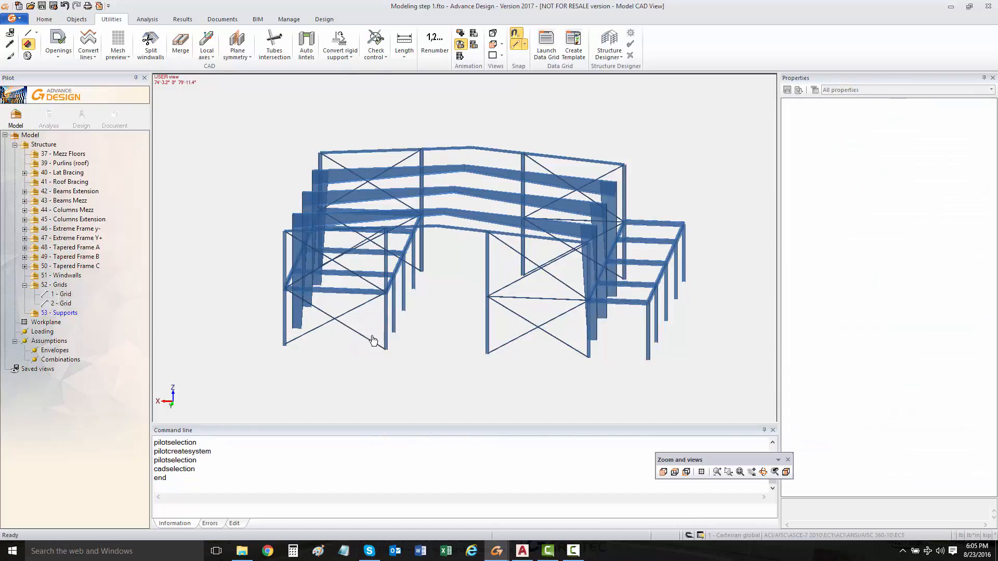
Select all the building's columns, including the tapered, mezzanine and extension columns, from the frame's elevation view
middle_click_drag(375, 323, 390, 312, "shift")
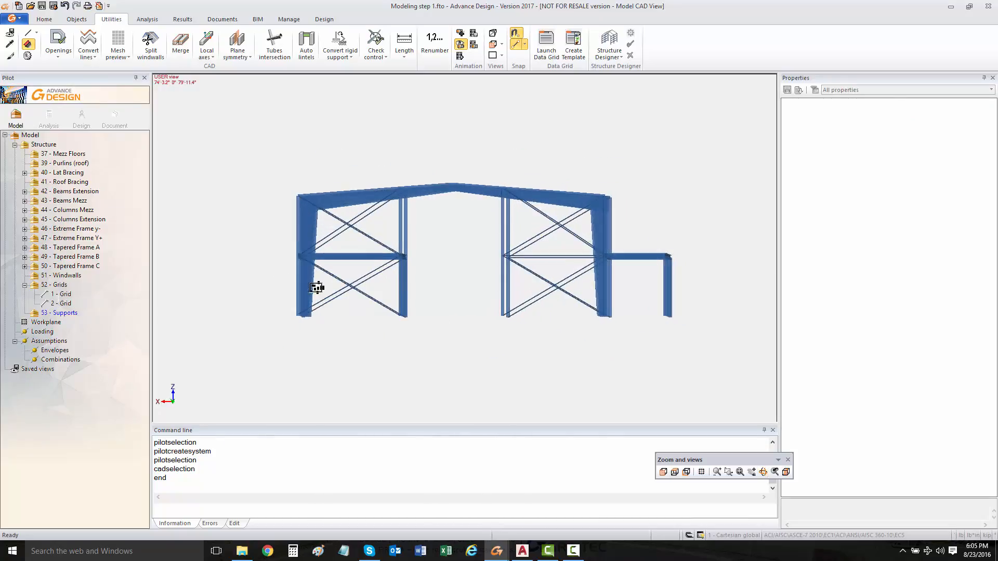
left_click(297, 292)
left_click(401, 290)
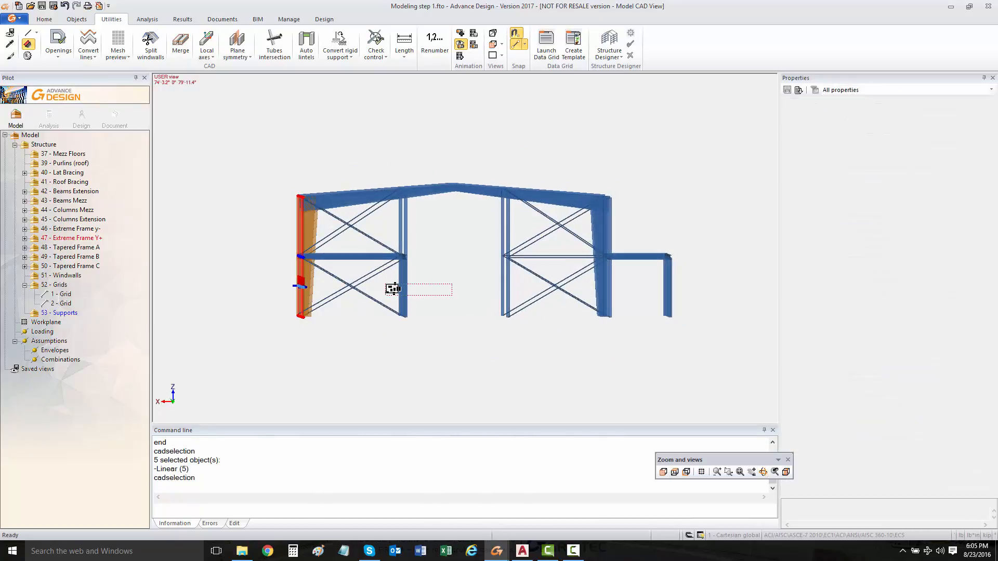
left_click(475, 281)
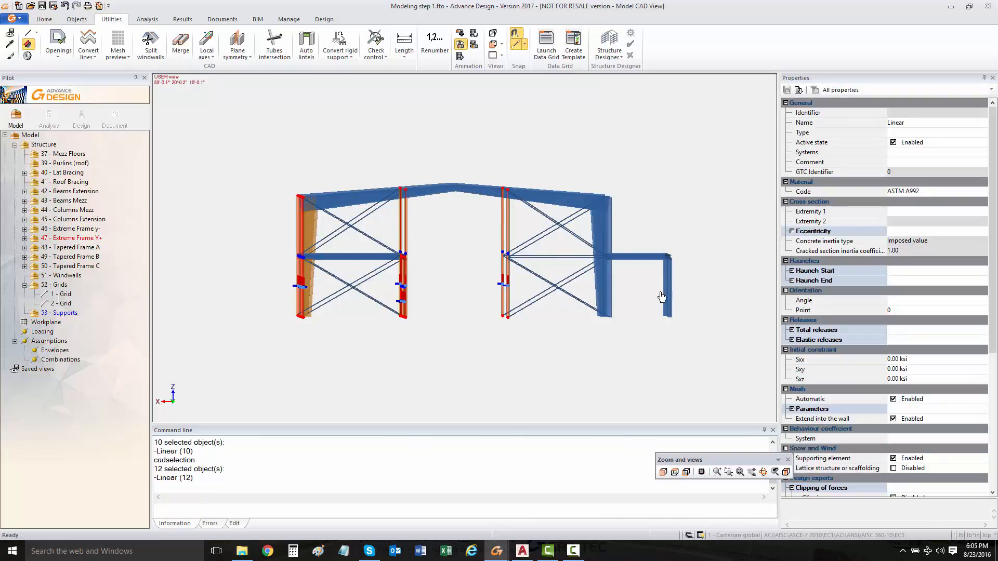
left_click(660, 291)
left_click(580, 284)
left_click(697, 291)
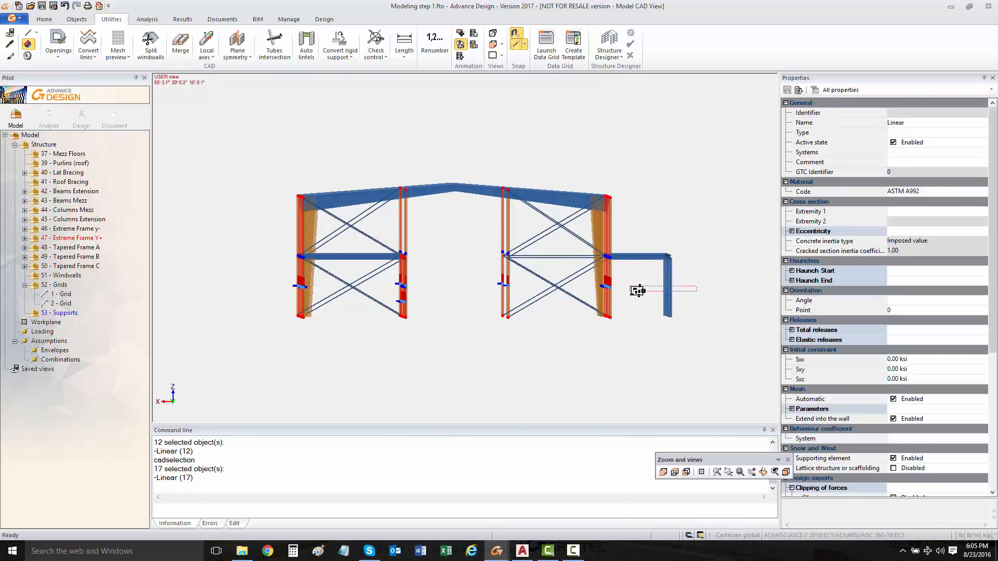
left_click(621, 282)
middle_click_drag(574, 270, 502, 235)
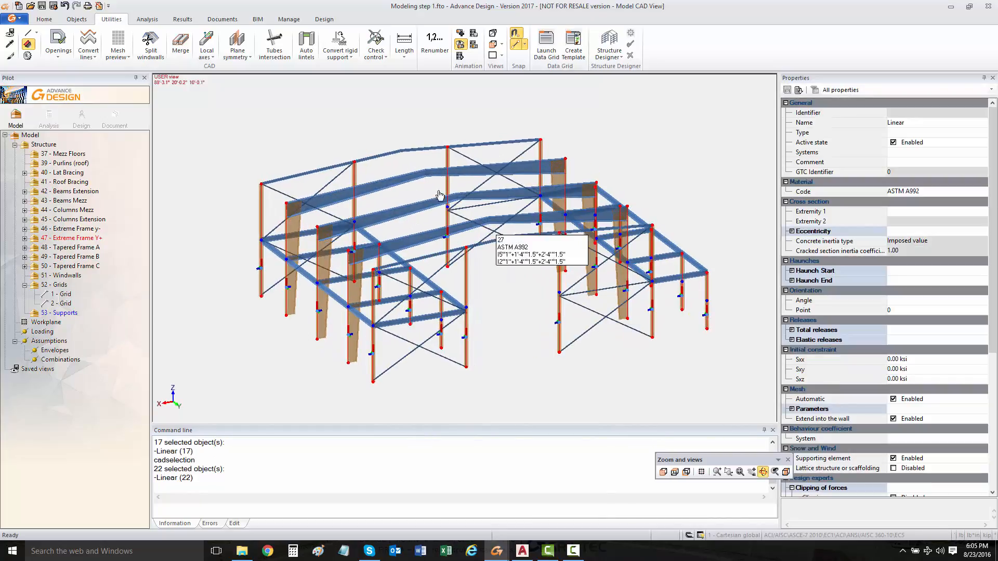
Generate rigid point supports of type pin on the selected columns
right_click(344, 131)
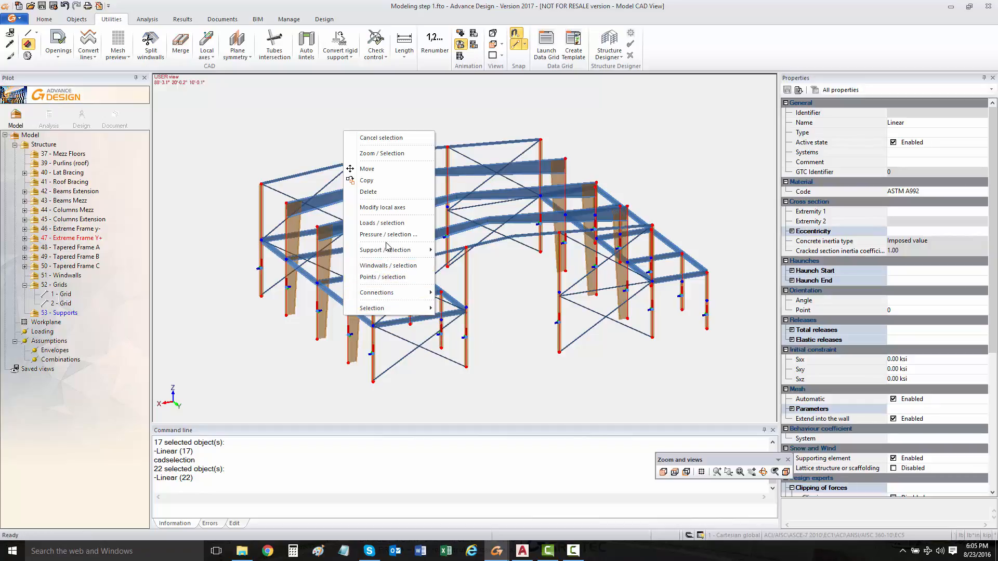
mouse_move(406, 250)
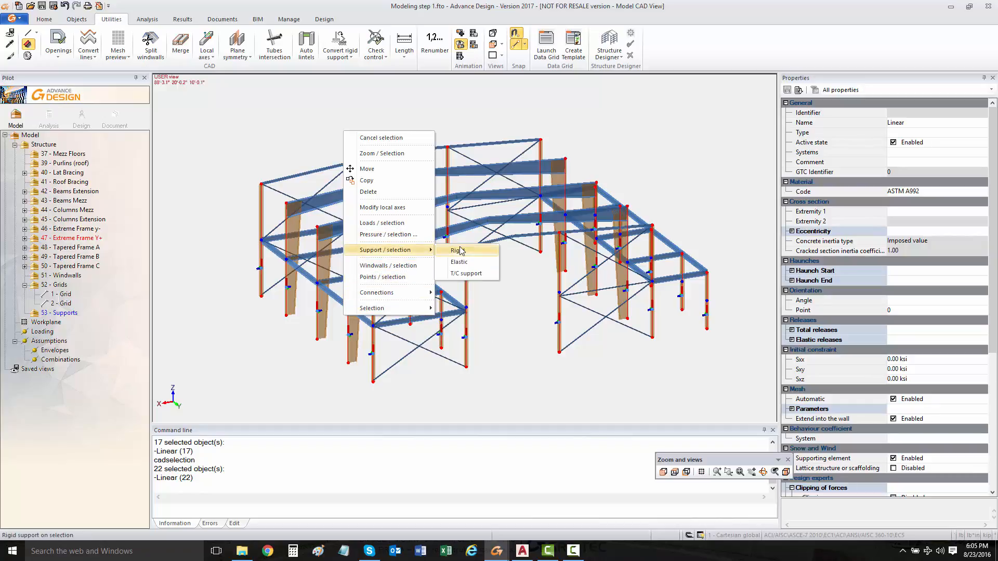
left_click(457, 251)
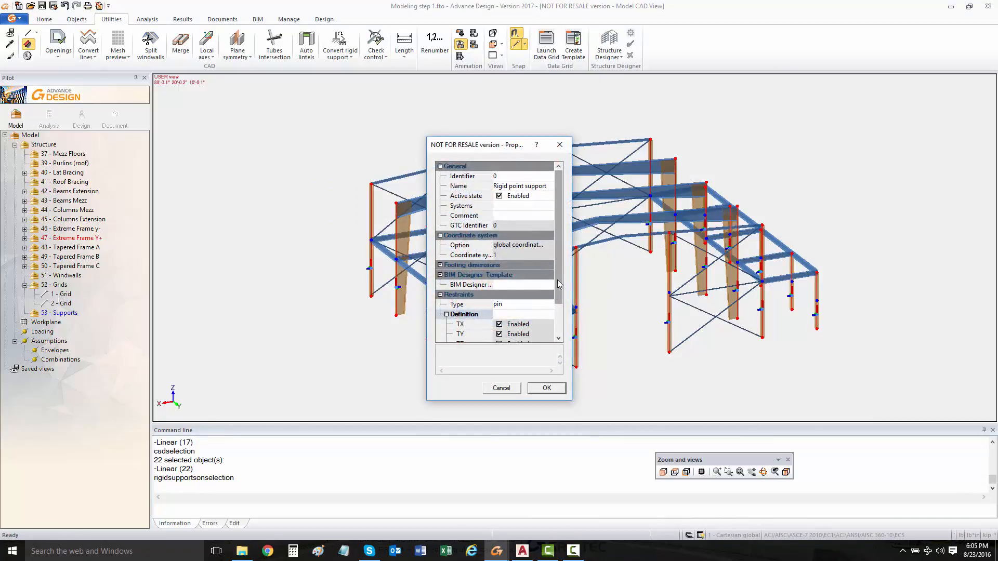
left_click_drag(558, 286, 558, 316)
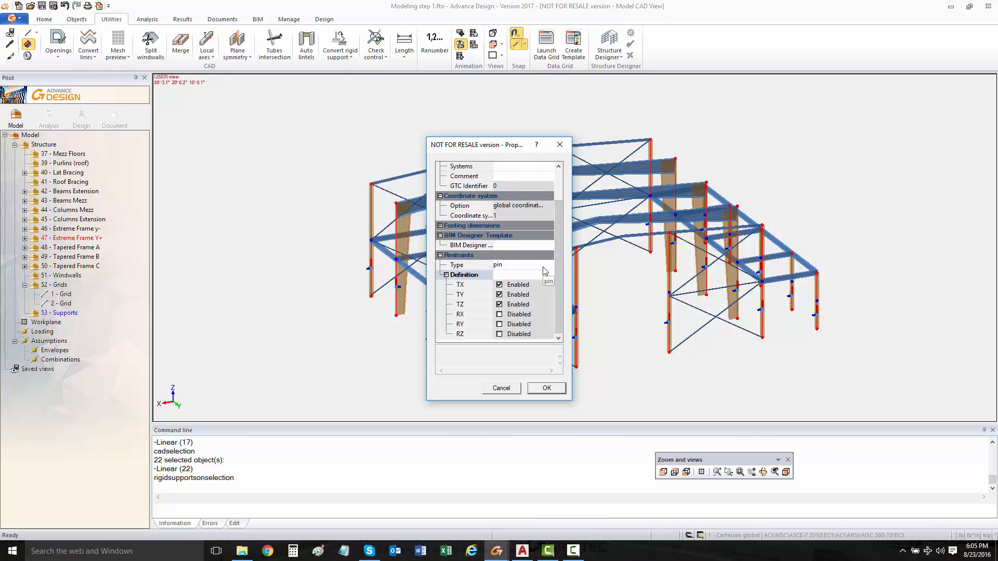
left_click(546, 388)
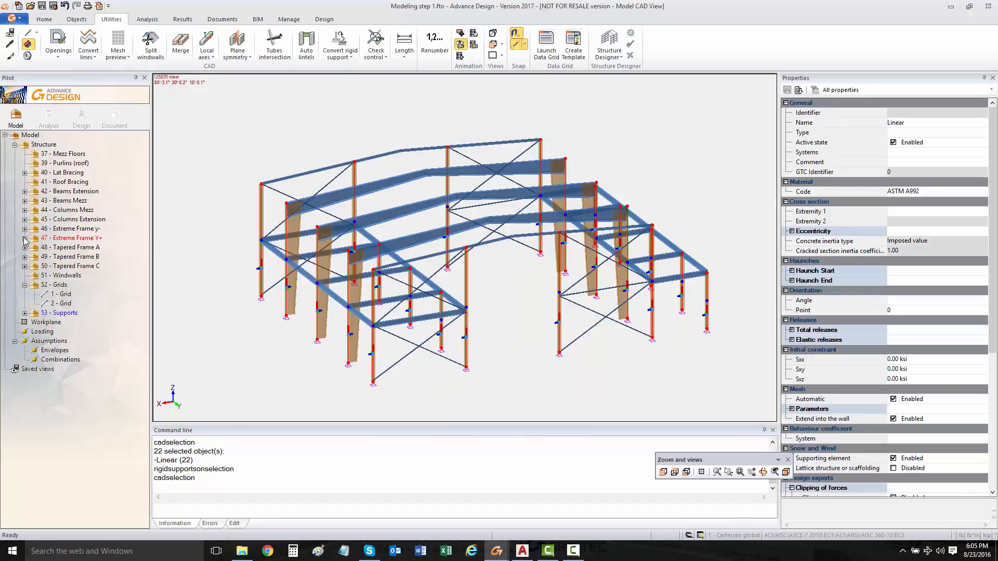
Examine the rigid point supports stored in the Supports system and their restraint properties, and collapse the system
left_click(25, 313)
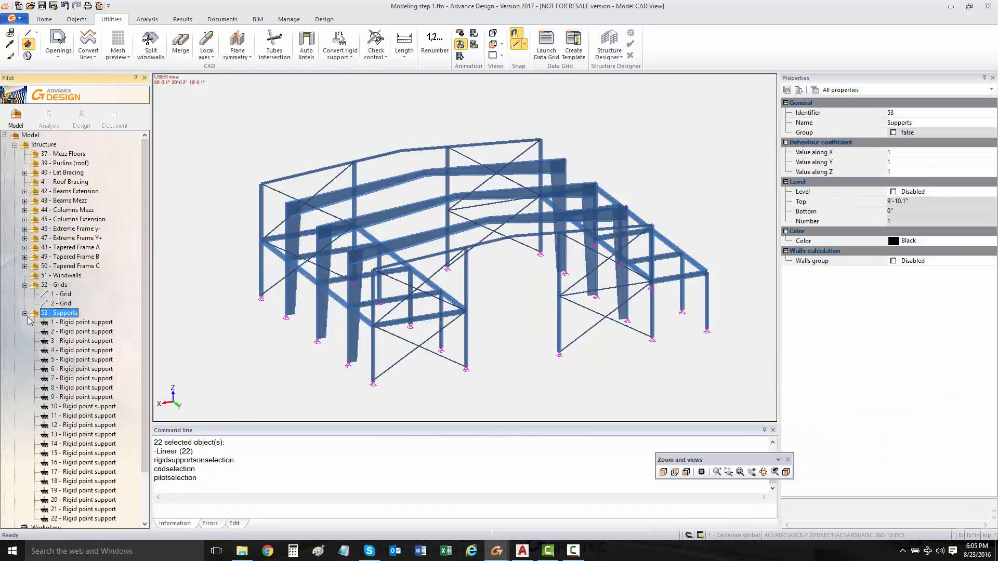
left_click(104, 332)
left_click(104, 322)
left_click(102, 350)
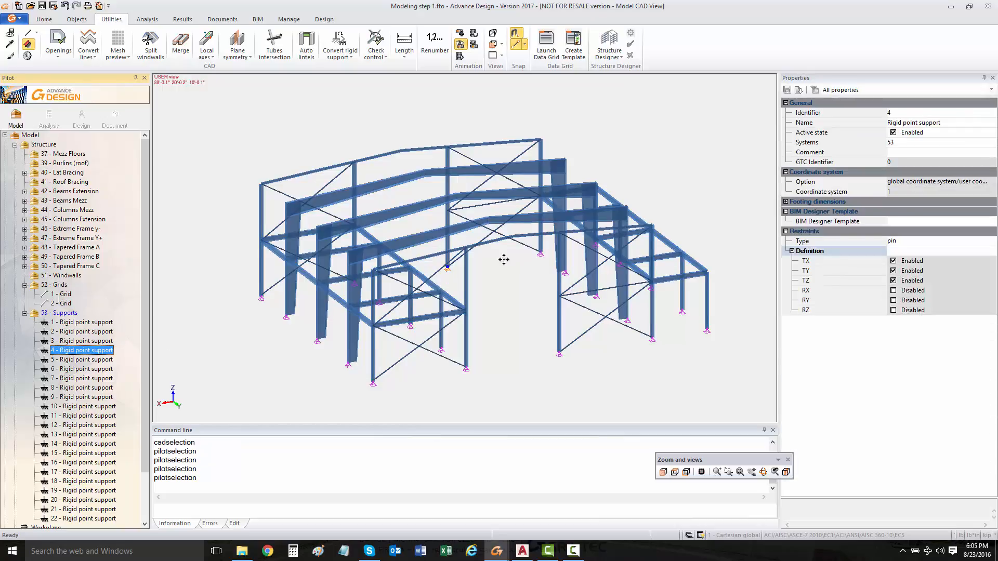
middle_click_drag(504, 263, 478, 226)
scroll(478, 226, "down", 3)
middle_click_drag(390, 225, 404, 239)
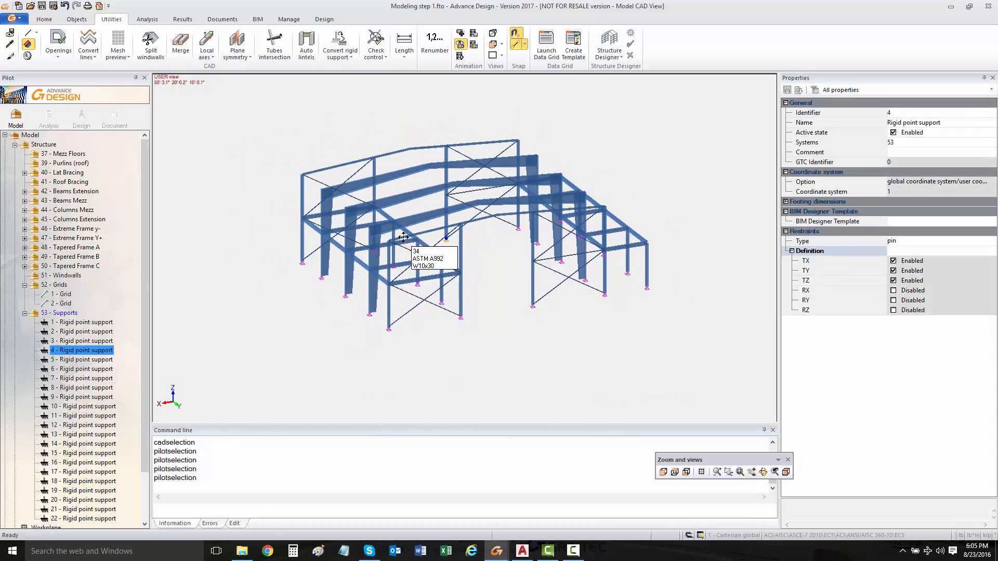
key("Escape")
left_click(24, 314)
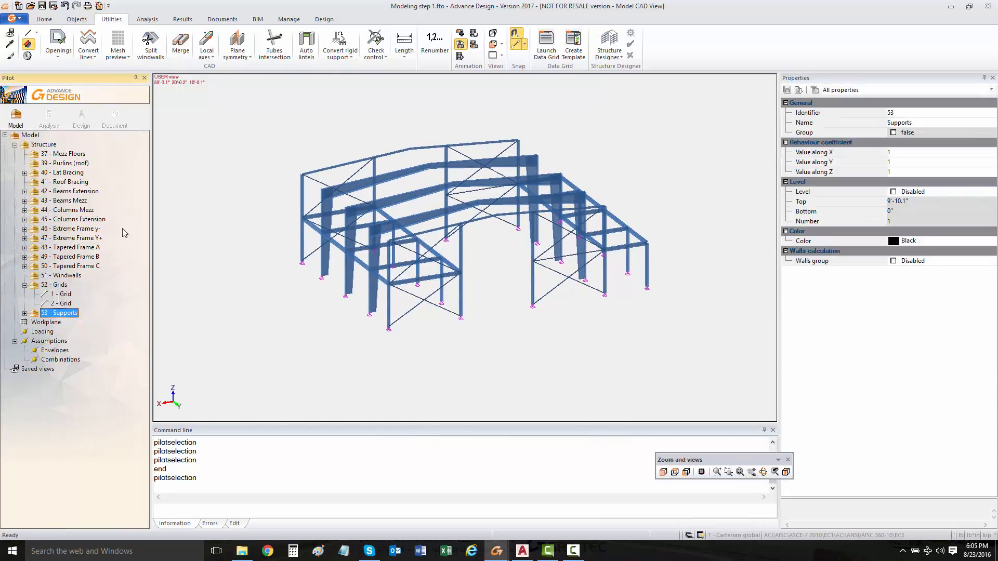
Create several load case families at once, with one case each for dead loads, live loads, snow and wind
left_click(58, 343)
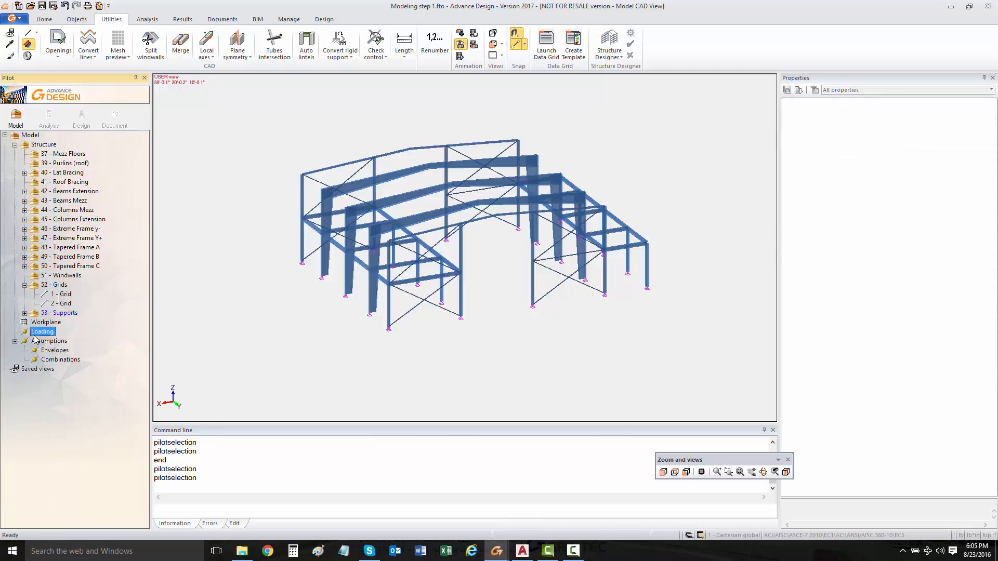
right_click(59, 343)
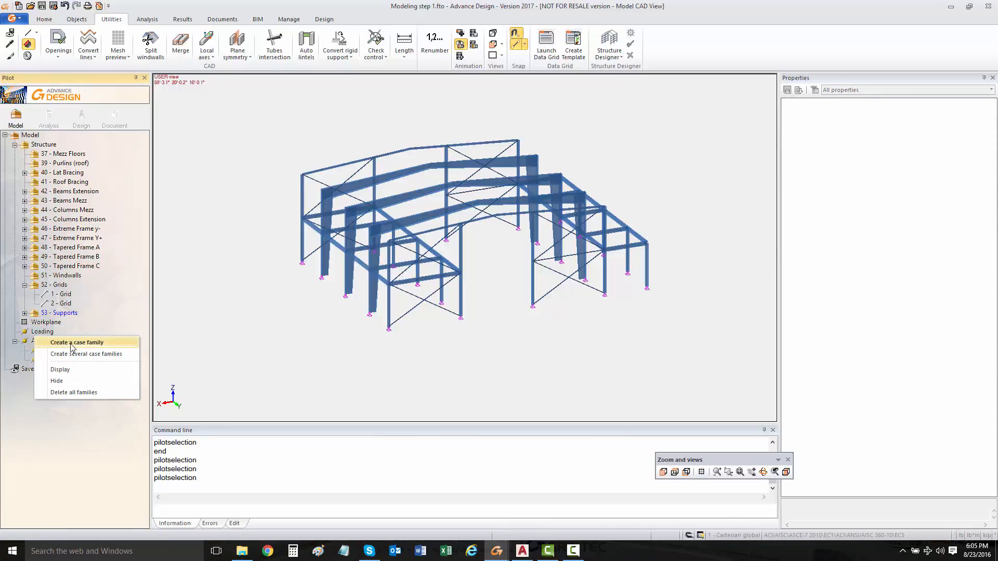
left_click(84, 354)
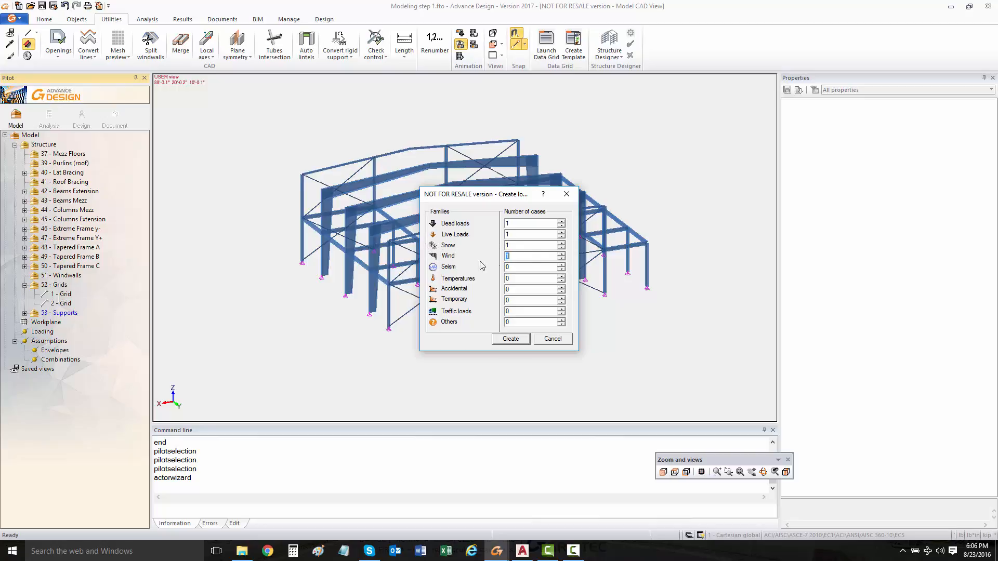
left_click(511, 339)
middle_click_drag(508, 263, 483, 254)
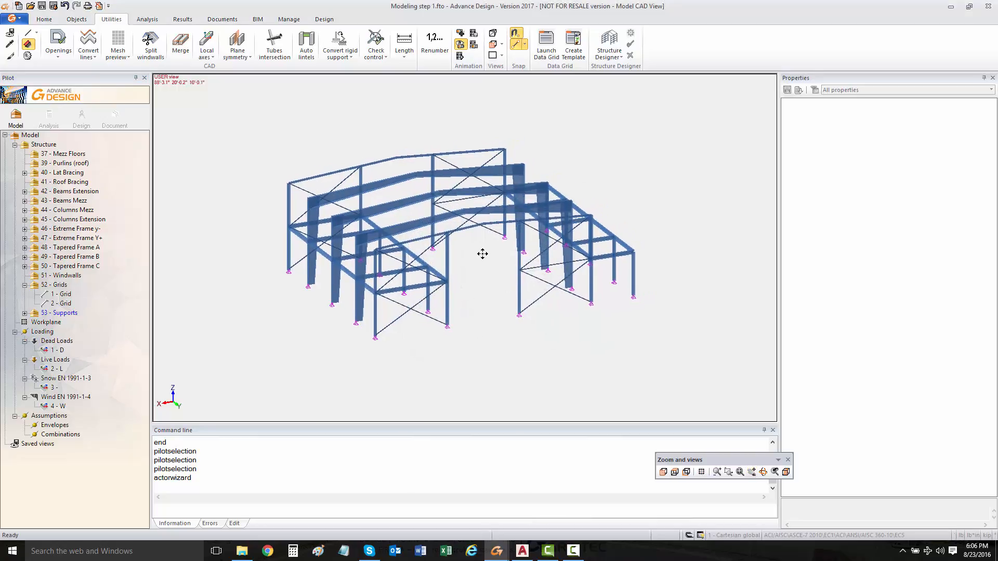
middle_click_drag(158, 274, 169, 284)
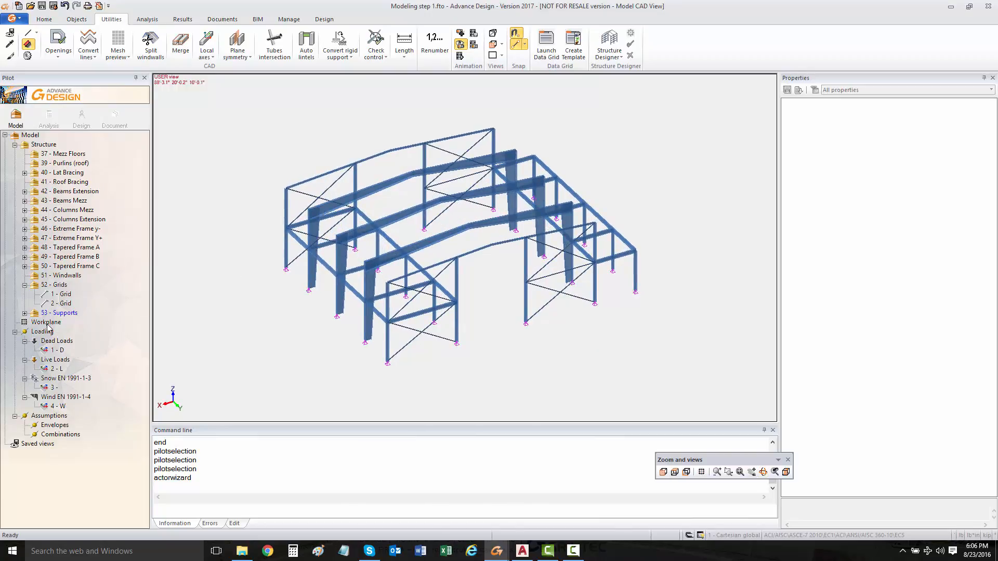
Rename the snow load family as Snow, dropping the EN 1991-1-3 suffix
left_click(77, 379)
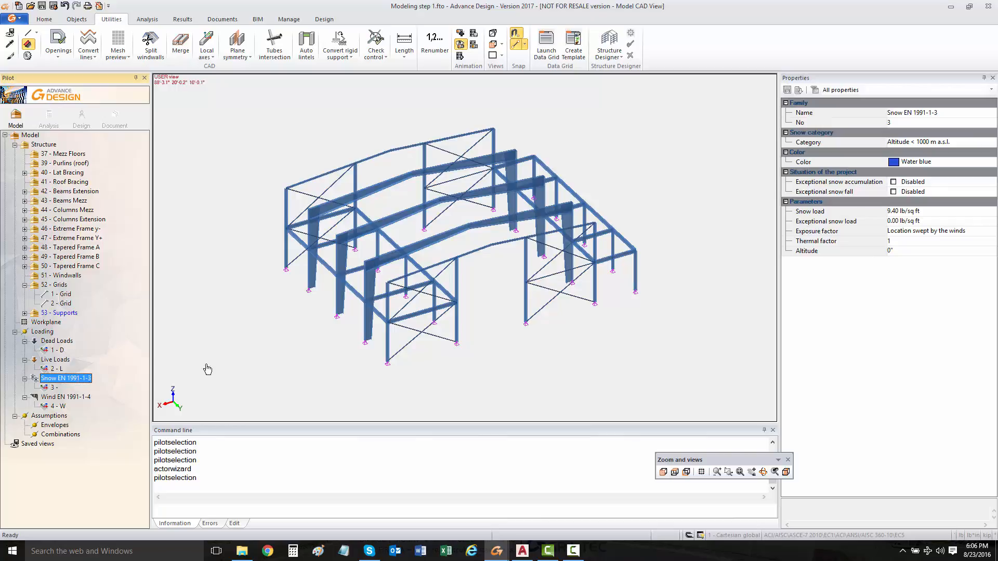
left_click(936, 114)
left_click_drag(935, 113, 911, 112)
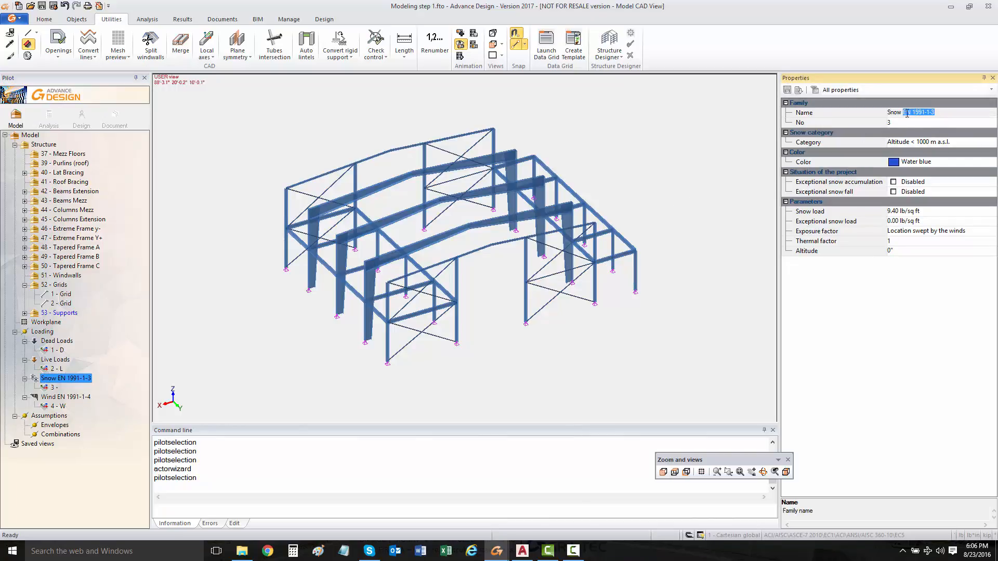
key("BackSpace")
key("Return")
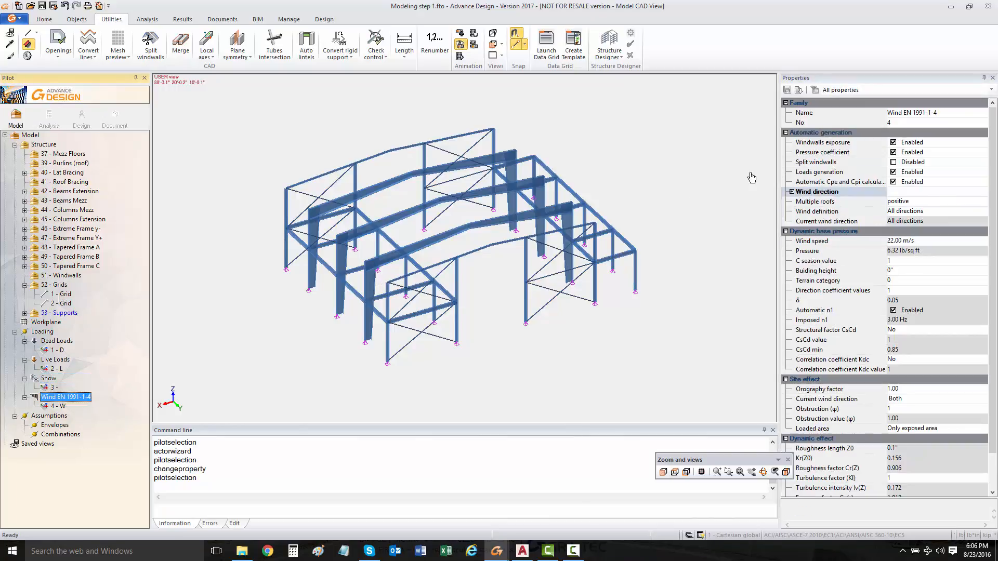
Rename the wind load family as Wind, dropping the EN 1991-1-4 suffix
left_click(958, 112)
left_click_drag(935, 112, 905, 112)
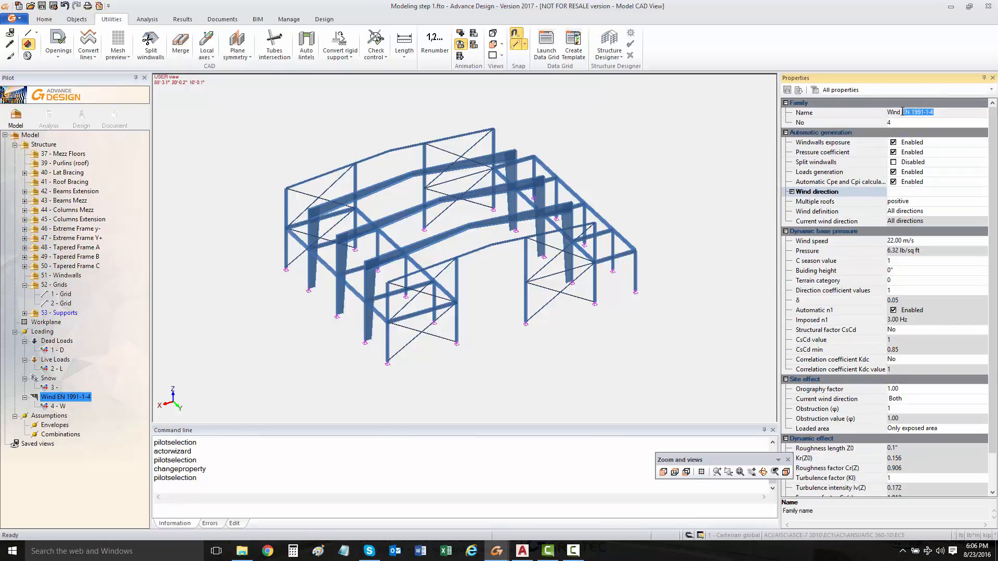
key("BackSpace")
scroll(884, 247, "down", 2)
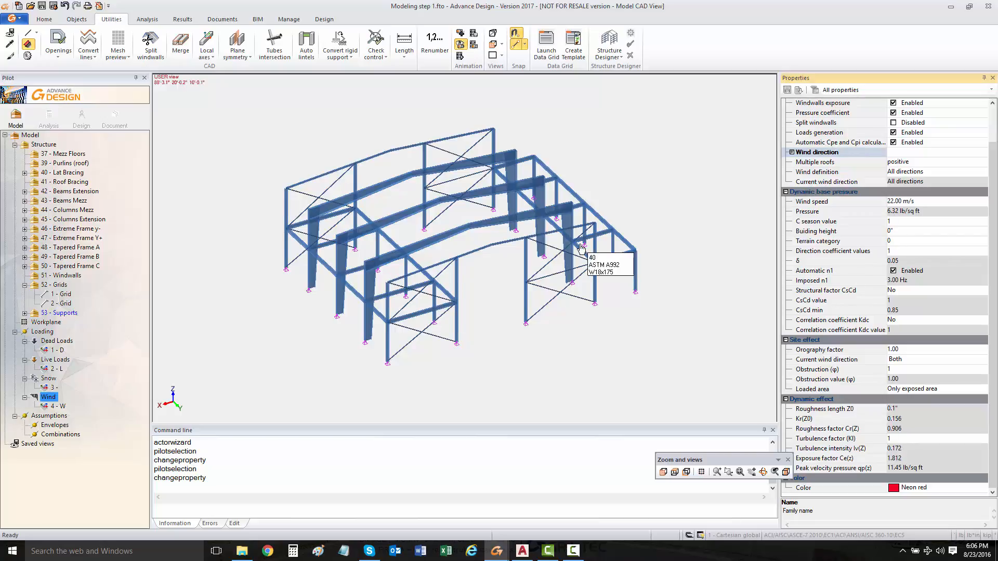
Display all hidden elements again and hide the two grids, leaving the mezzanine floors visible
middle_click_drag(580, 244, 577, 255)
middle_click_drag(451, 254, 455, 254)
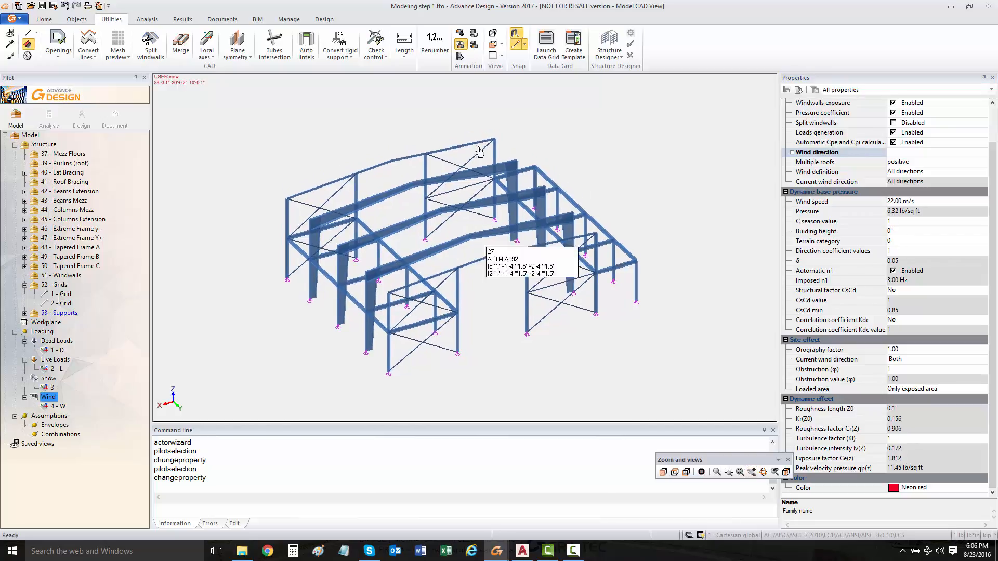
left_click(56, 19)
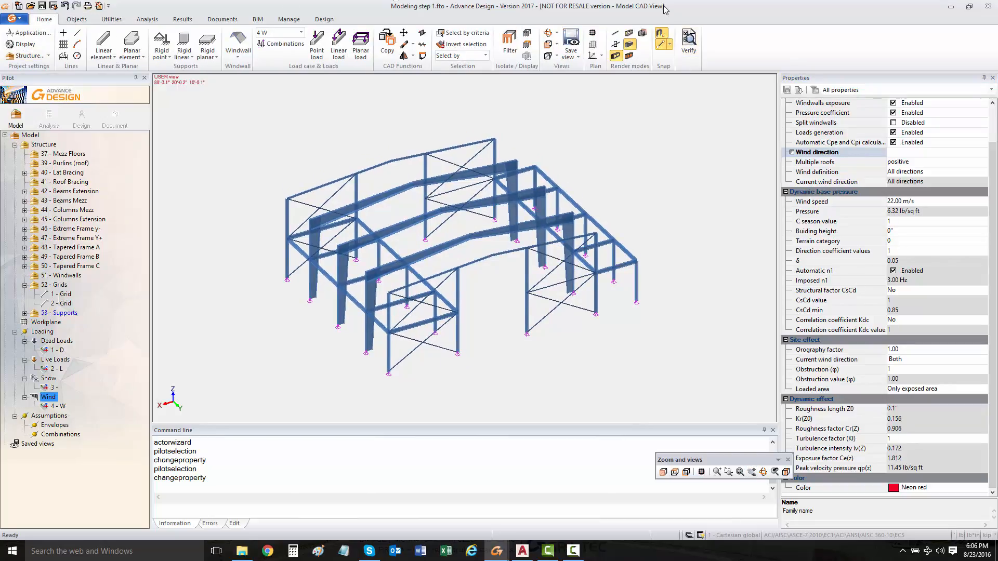
left_click(525, 34)
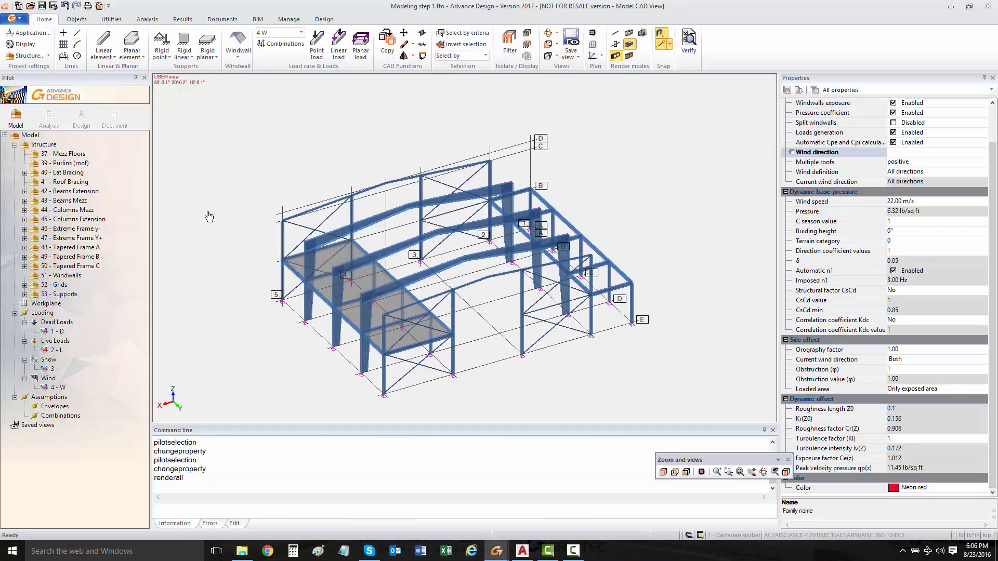
left_click(387, 206)
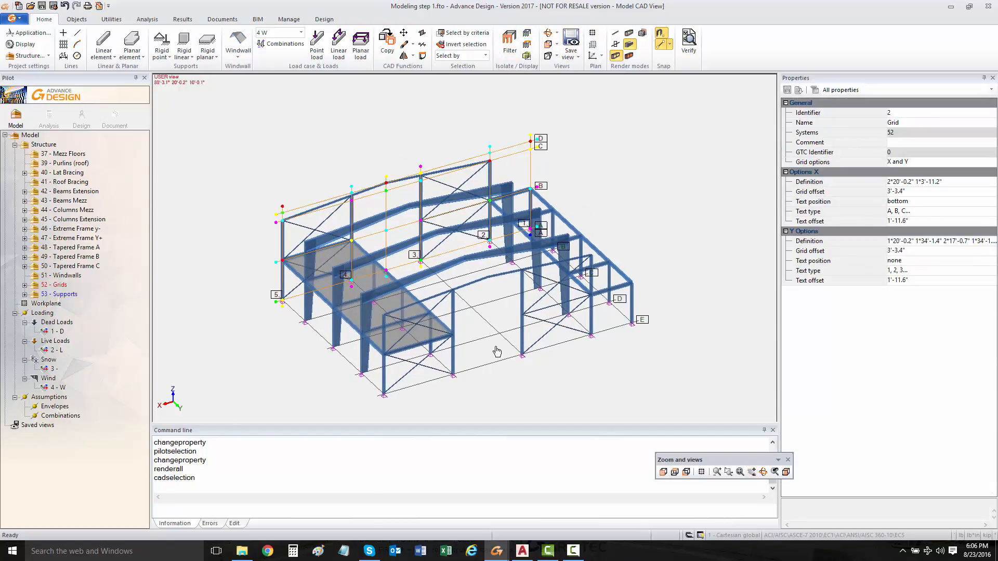
left_click(472, 310)
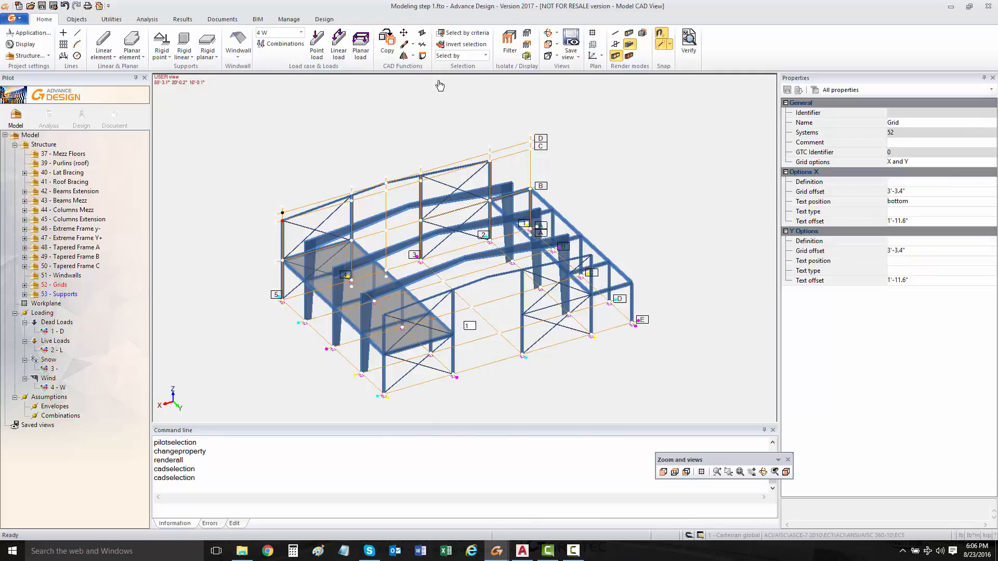
left_click(529, 46)
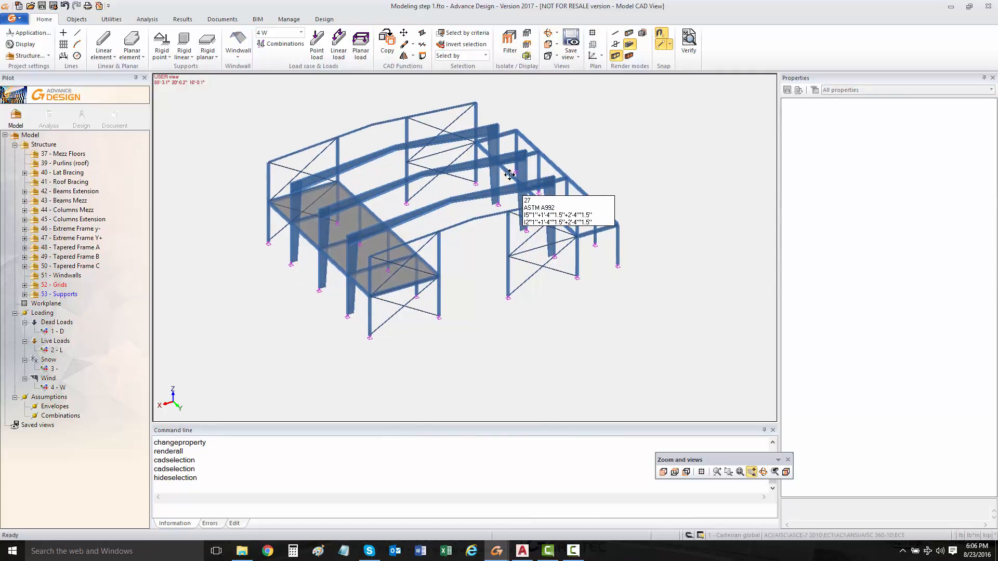
Define a planar load in the live load case L with FX set to 0 lb and FZ set to -100 lb
scroll(415, 198, "up", 2)
scroll(372, 219, "up", 2)
scroll(372, 219, "up", 2)
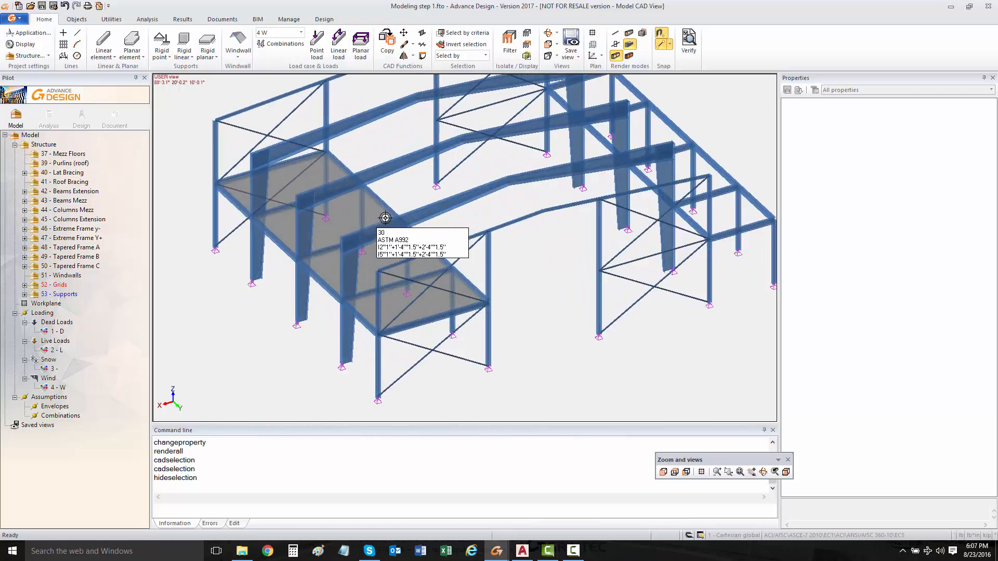
left_click(57, 331)
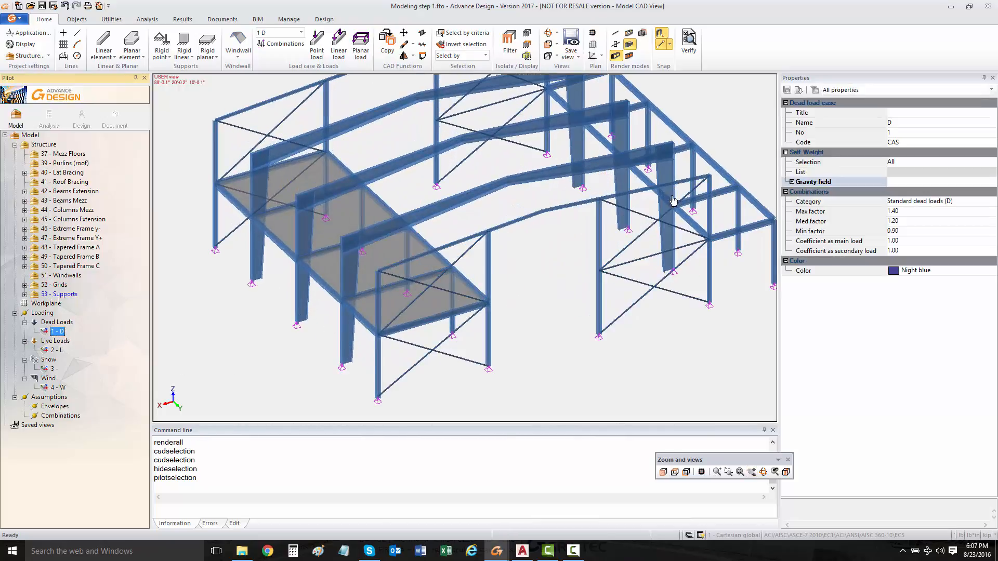
left_click(56, 351)
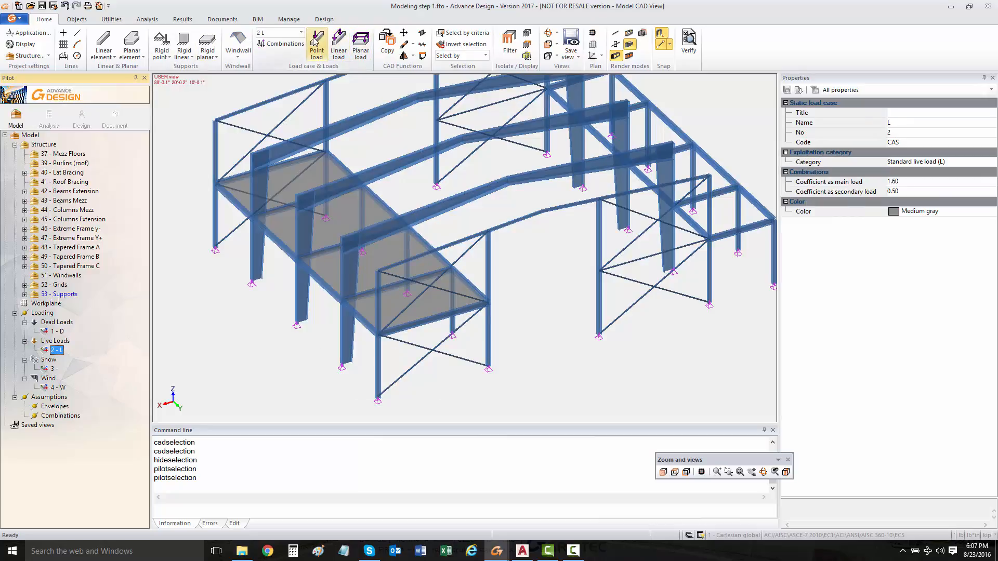
left_click(365, 45)
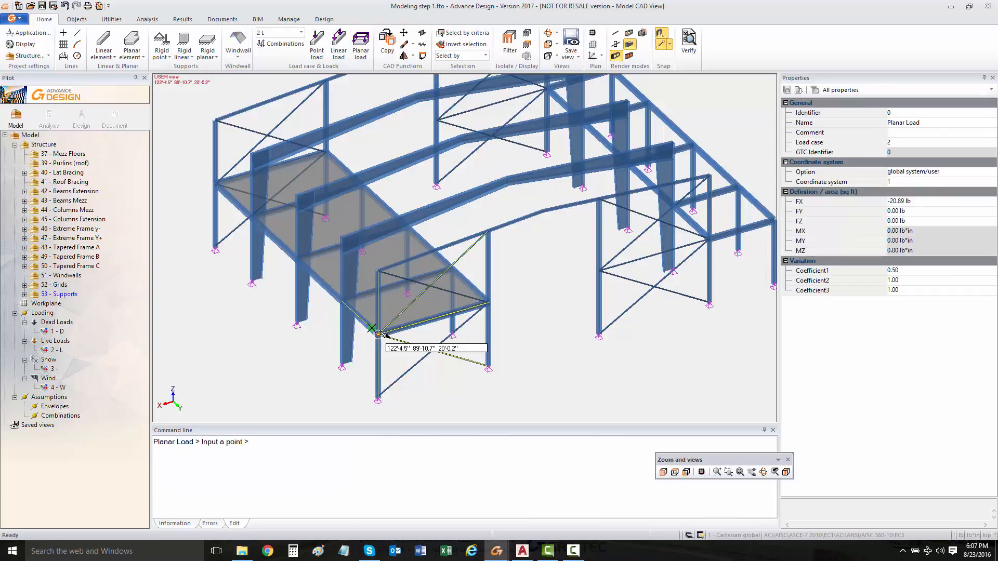
key("Escape")
left_click(360, 45)
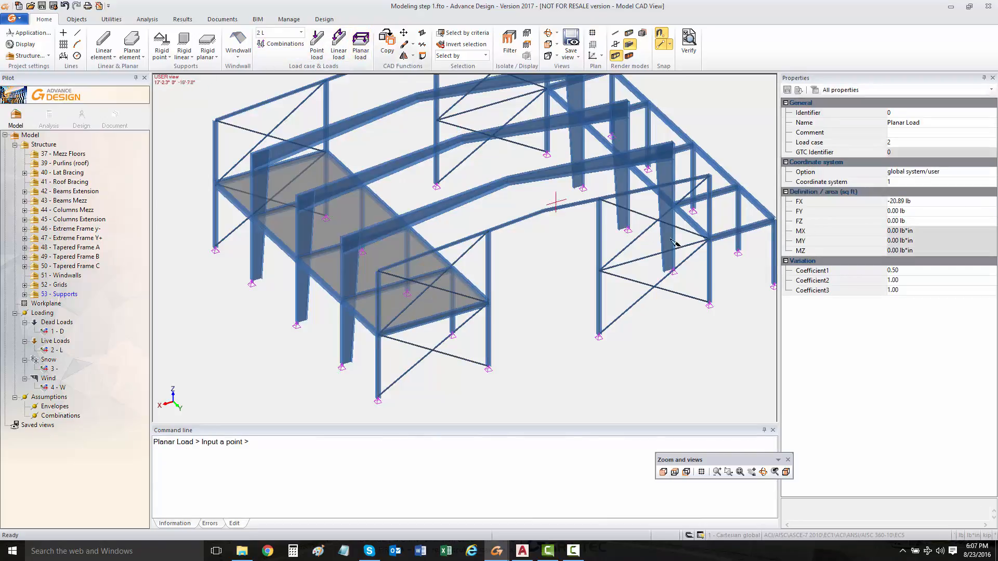
left_click(902, 202)
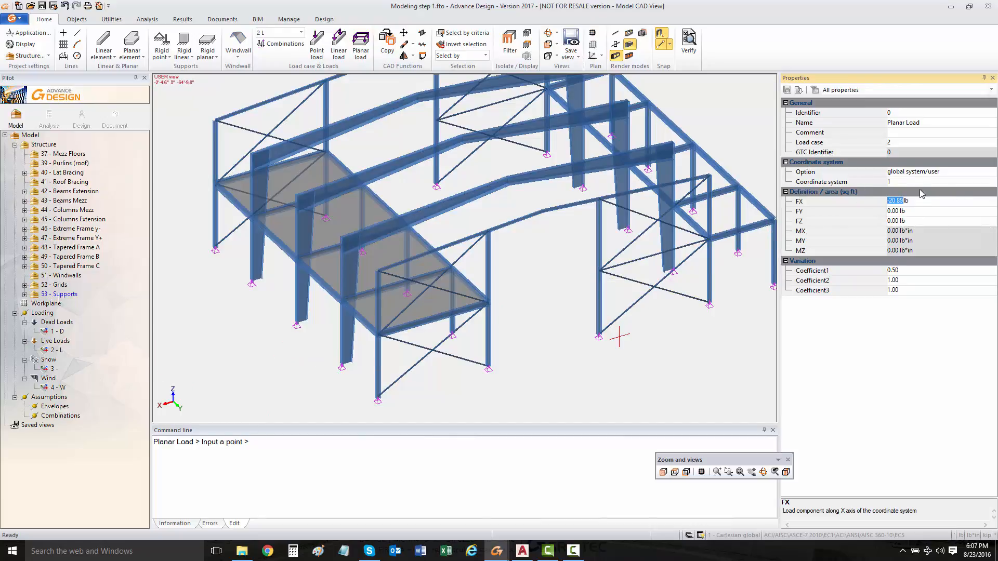
type("0")
left_click(901, 221)
key("BackSpace")
Place the planar load on the four corners of the front end bay of the mezzanine floor
left_click(378, 334)
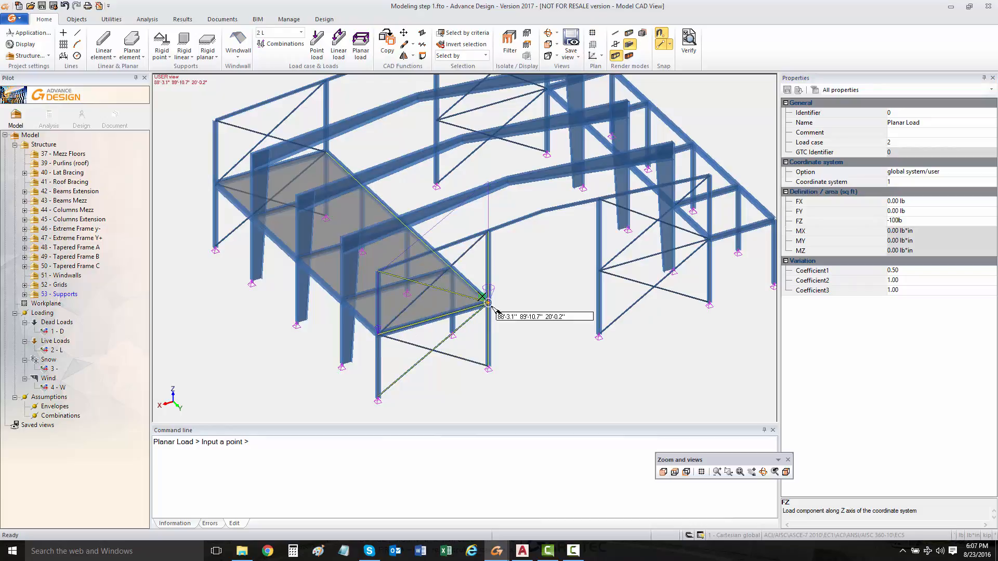
left_click(451, 269)
left_click(342, 296)
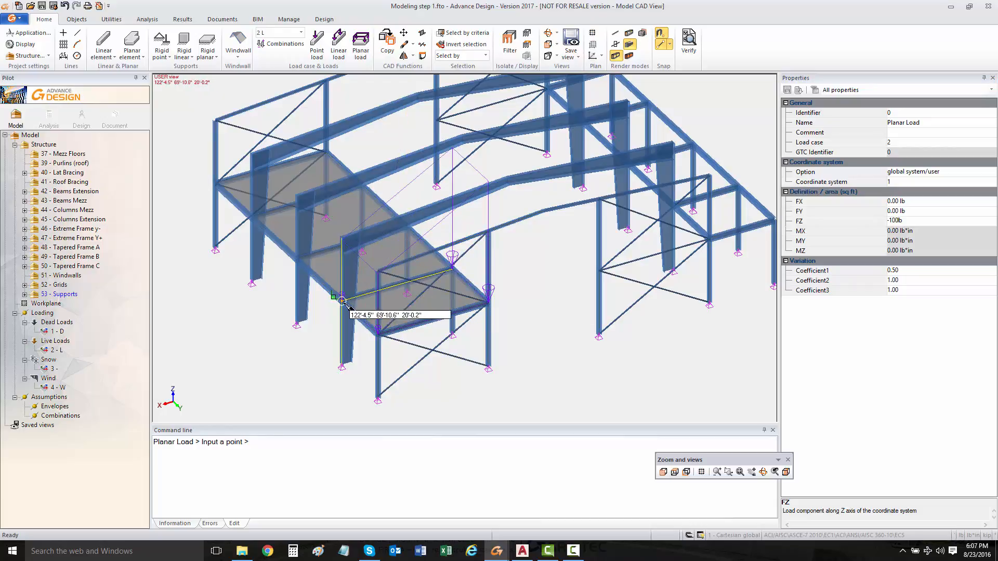
left_click(378, 333)
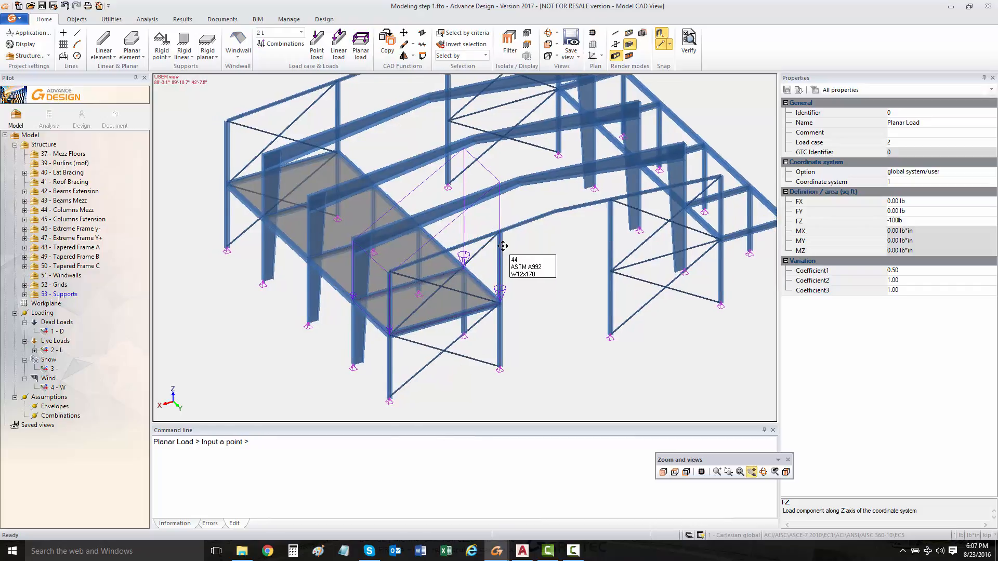
key("Escape")
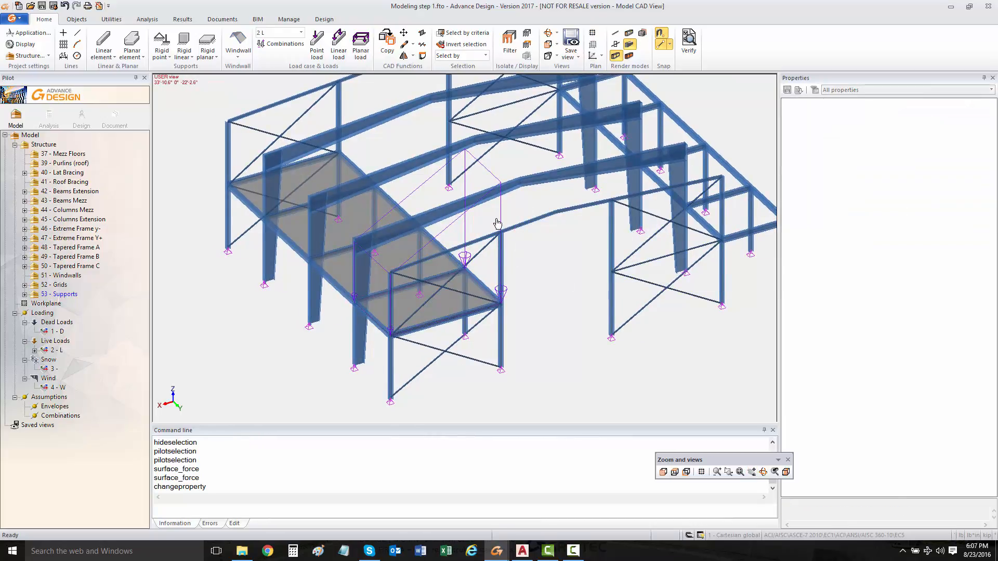
Set Coefficient1 of the mezzanine planar load to 1
left_click(499, 222)
left_click(940, 270)
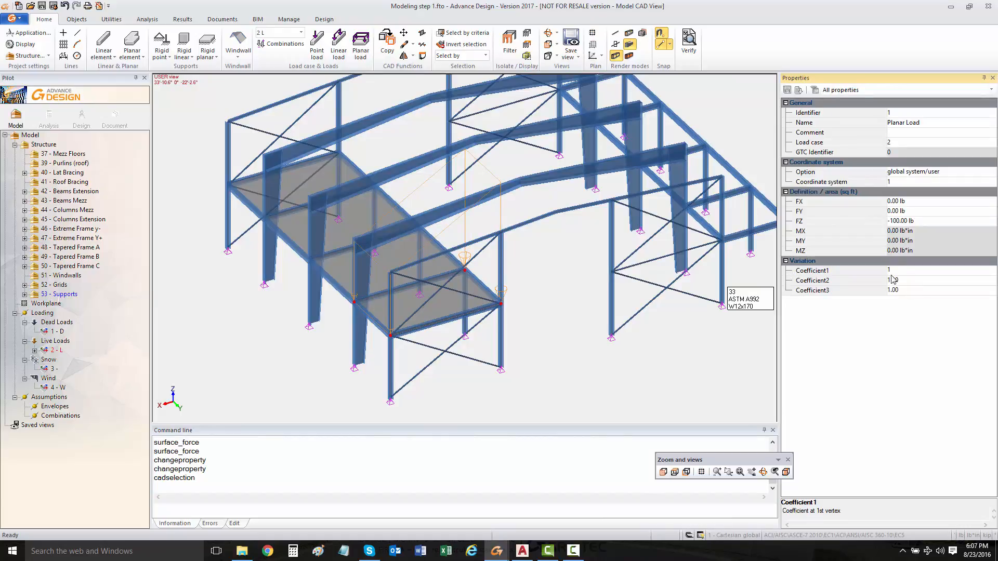
key("Return")
scroll(475, 252, "up", 1)
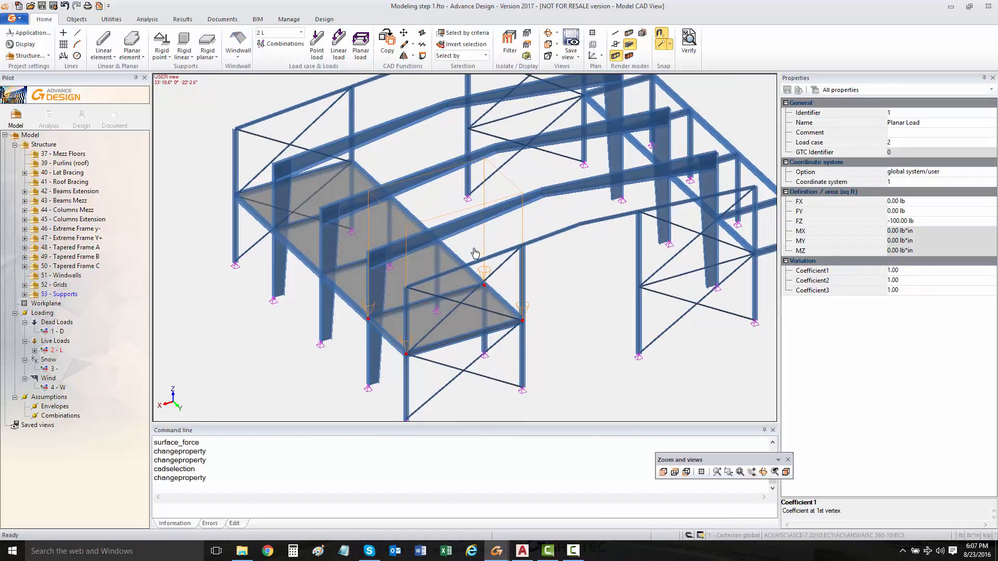
key("Escape")
scroll(487, 254, "up", 1)
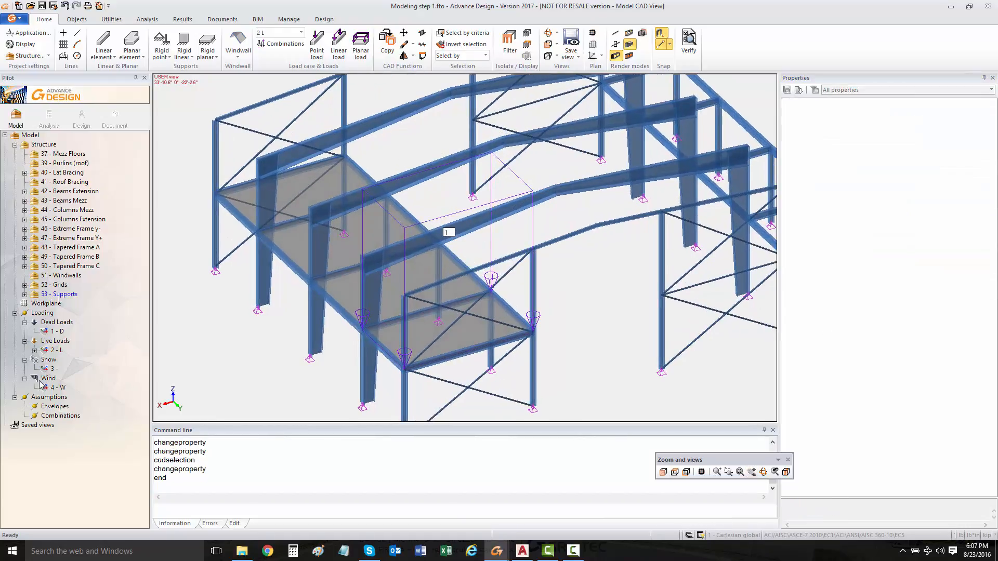
Locate the planar load under live load case L and scale the load symbols automatically
left_click(34, 350)
left_click(69, 361)
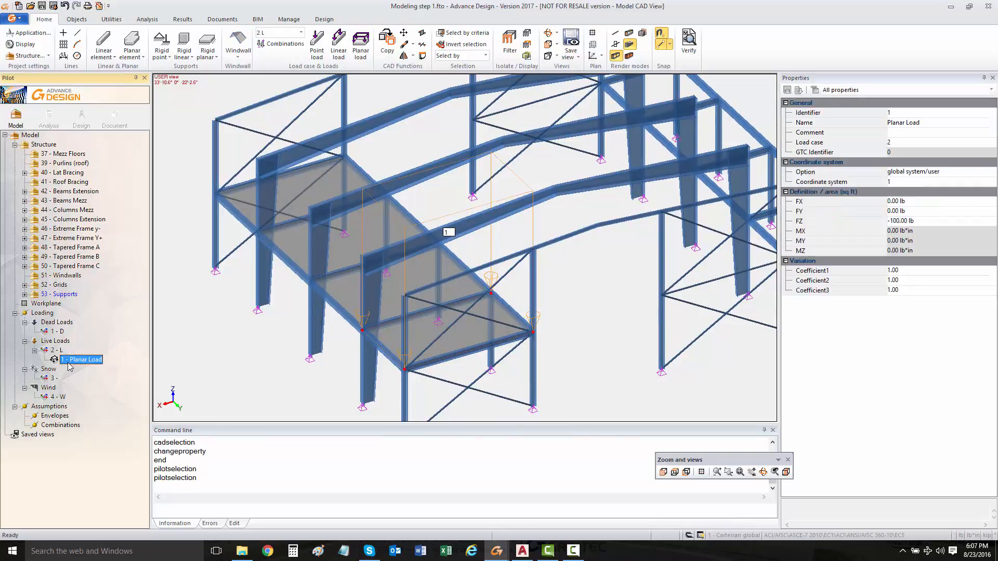
key("Escape")
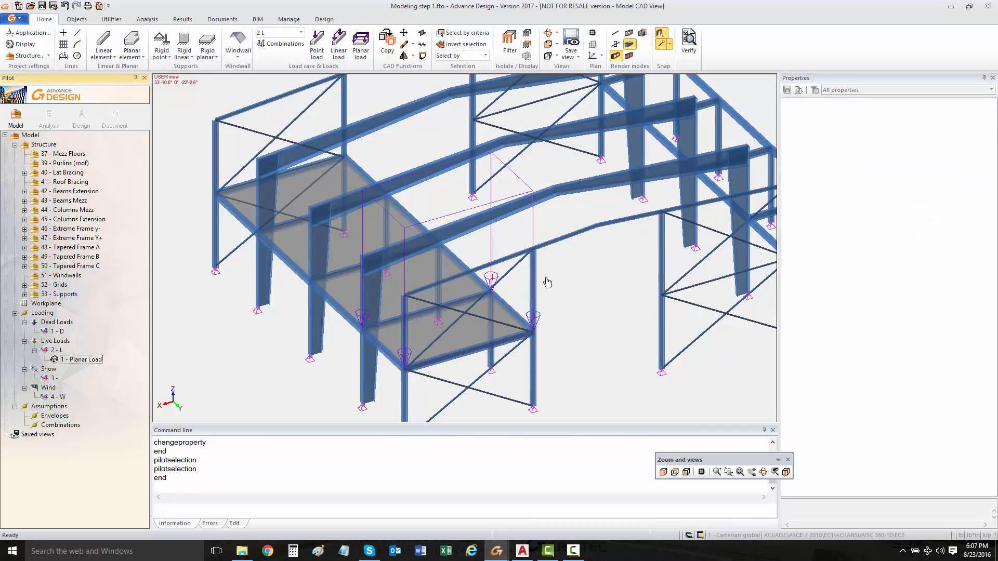
right_click(584, 269)
left_click(621, 440)
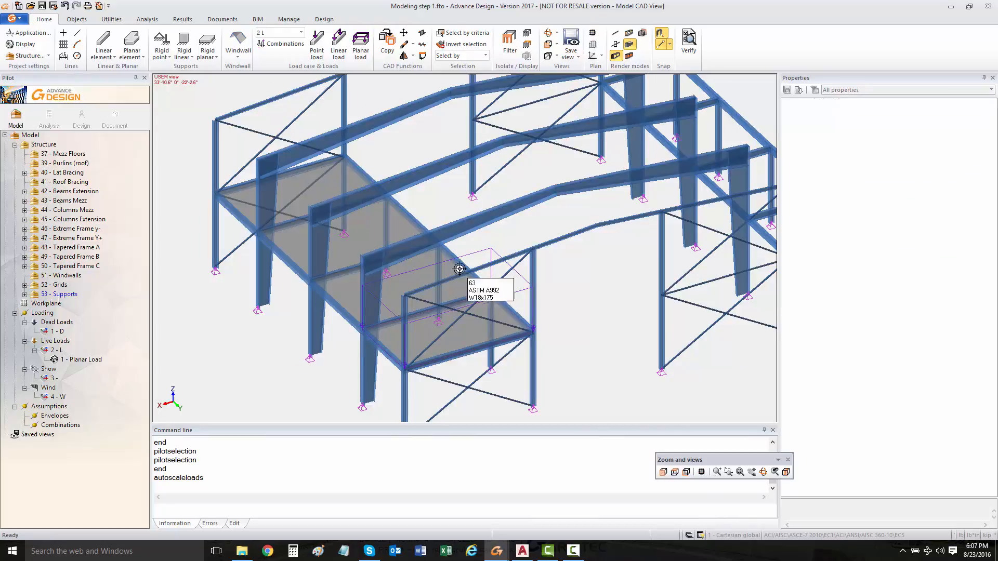
Stretch the planar load's outer corner along the mezzanine edge to the next tapered frame column
scroll(452, 281, "up", 2)
left_click(369, 322)
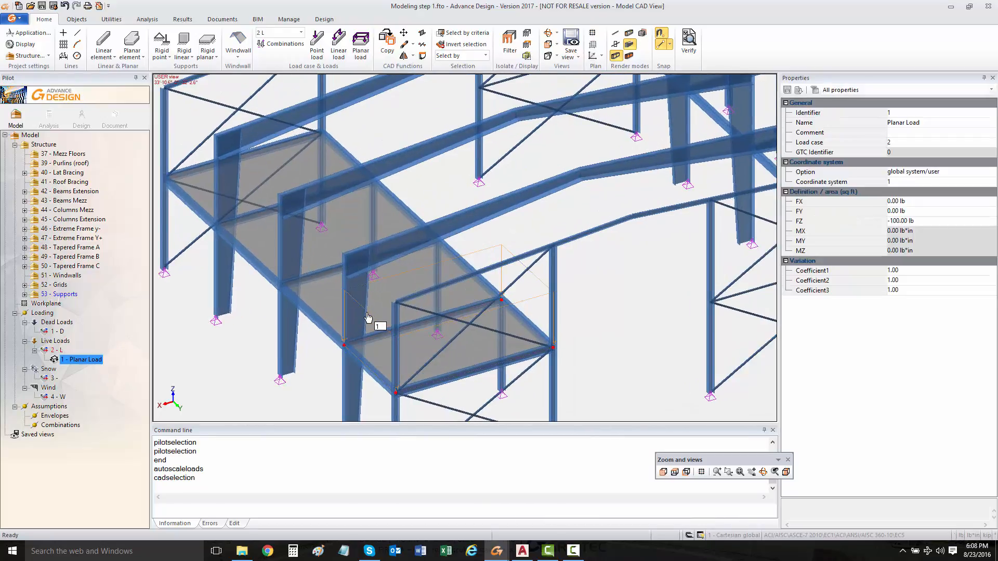
left_click(344, 345)
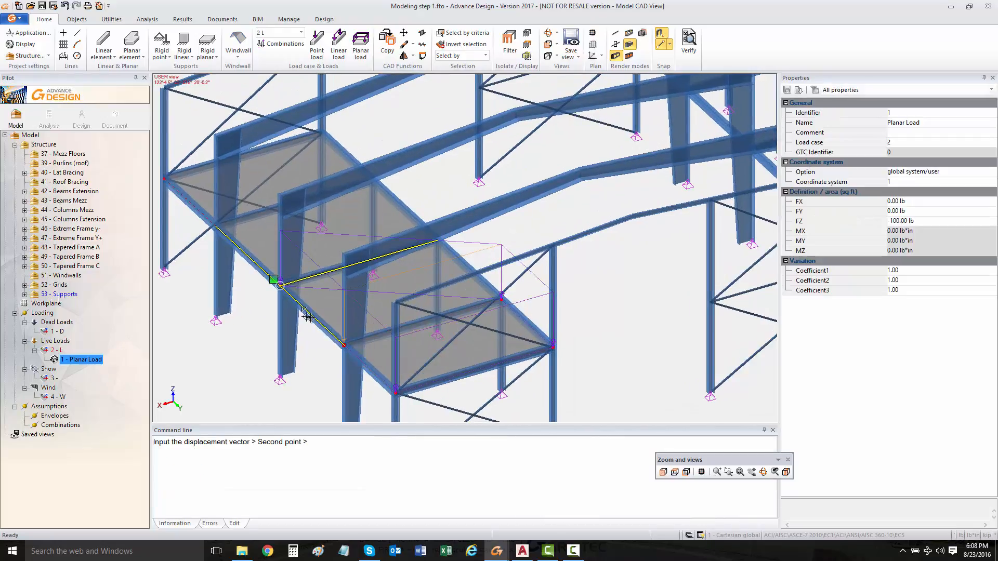
left_click(279, 285)
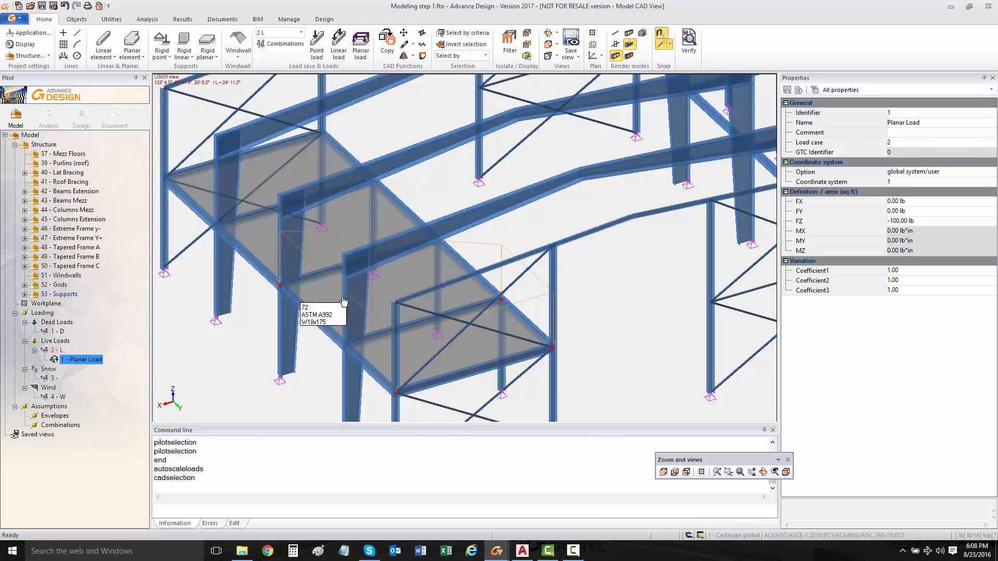
Stretch the planar load's inner corner to the far rear corner of the mezzanine floor
left_click(500, 298)
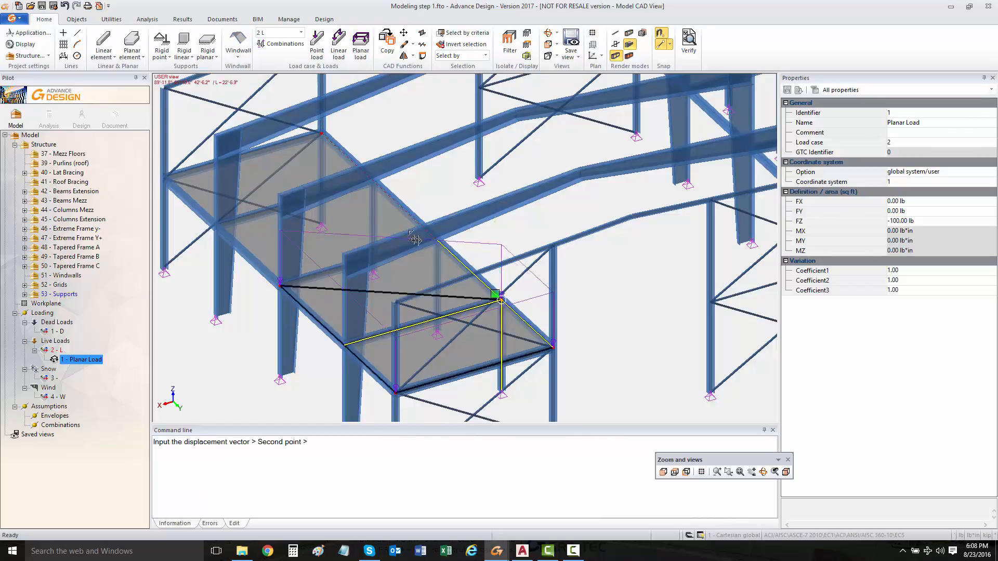
left_click(322, 133)
middle_click_drag(389, 259, 420, 263)
middle_click_drag(479, 253, 487, 253)
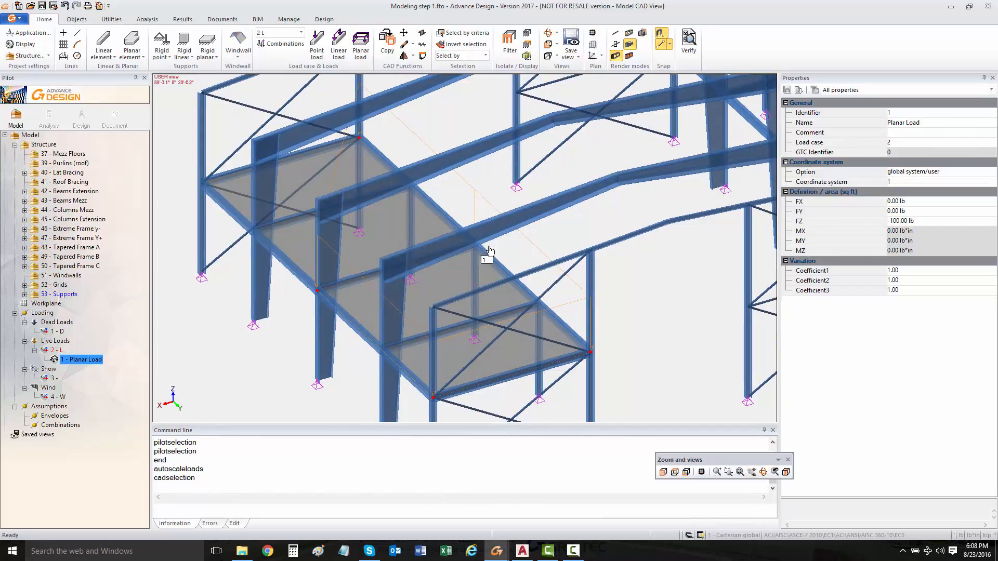
key("Escape")
Move the planar load's far rear corner back to the inner corner of the front mezzanine bay
mouse_move(390, 254)
middle_mouse_down("shift")
mouse_move(479, 274)
mouse_move(482, 289)
mouse_move(496, 255)
mouse_move(435, 239)
mouse_move(383, 254)
mouse_move(319, 232)
mouse_move(306, 257)
mouse_move(343, 277)
mouse_move(429, 264)
mouse_move(397, 252)
middle_mouse_up("shift")
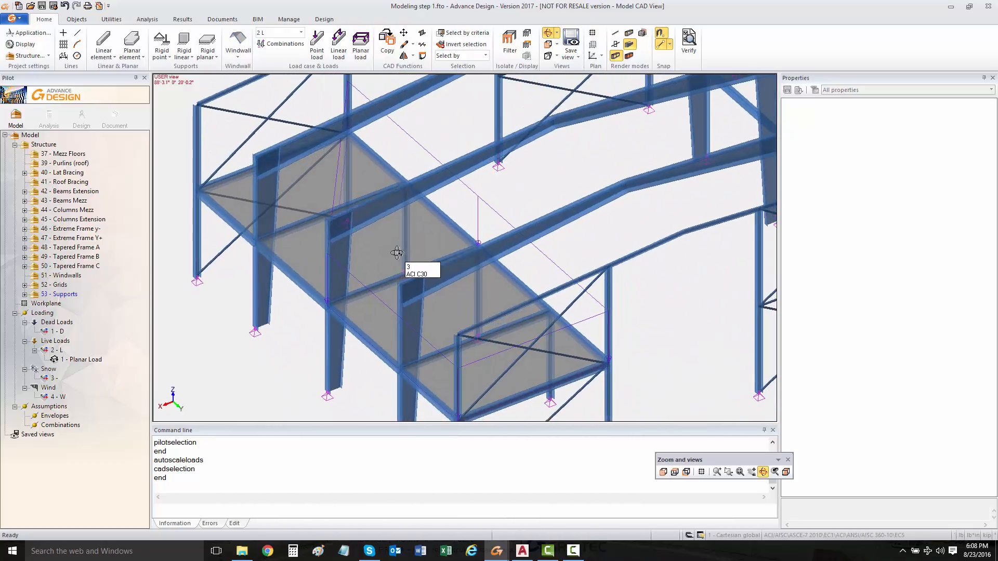
left_click(341, 145)
left_click(347, 134)
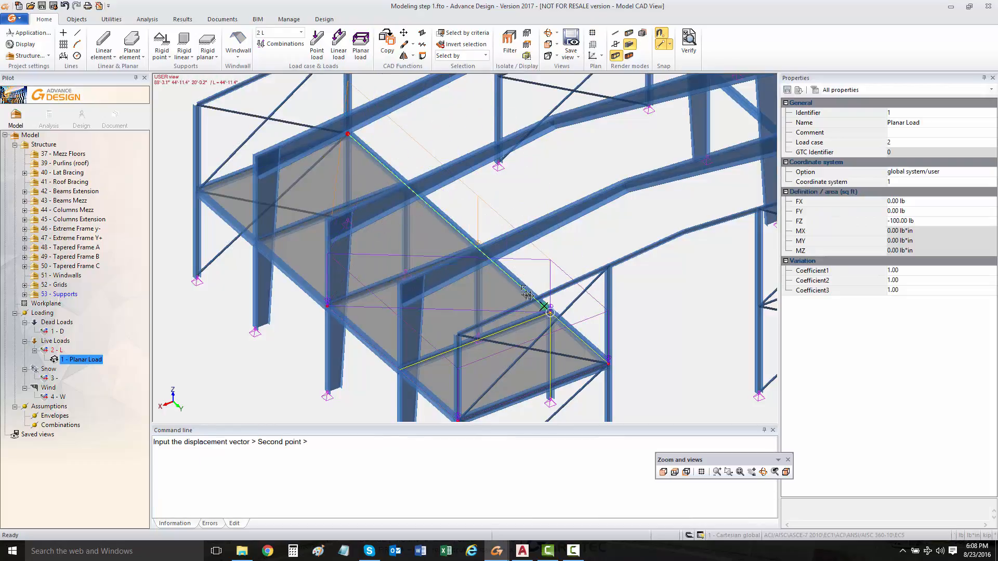
left_click(546, 310)
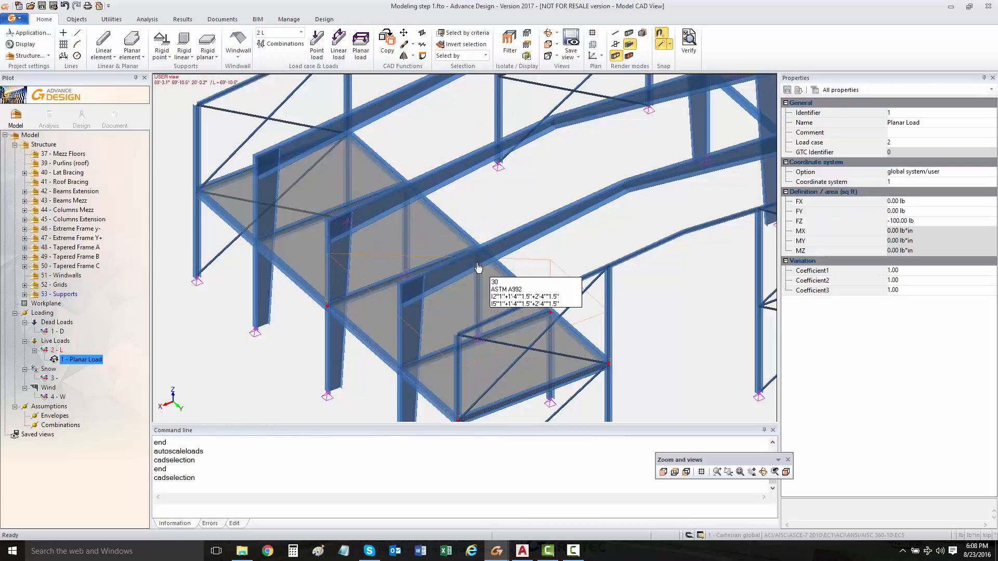
middle_click_drag(478, 268, 406, 242, "shift")
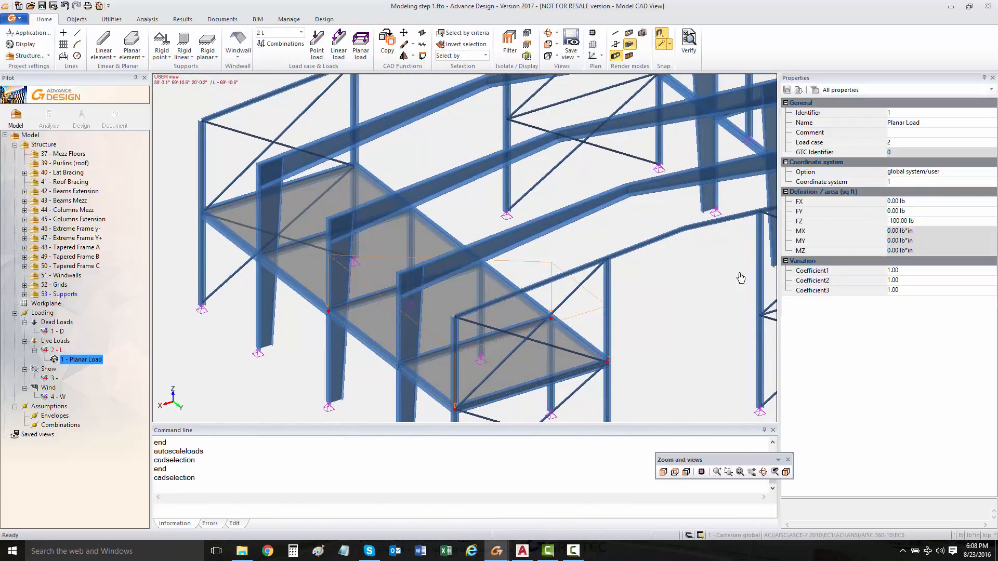
key("Escape")
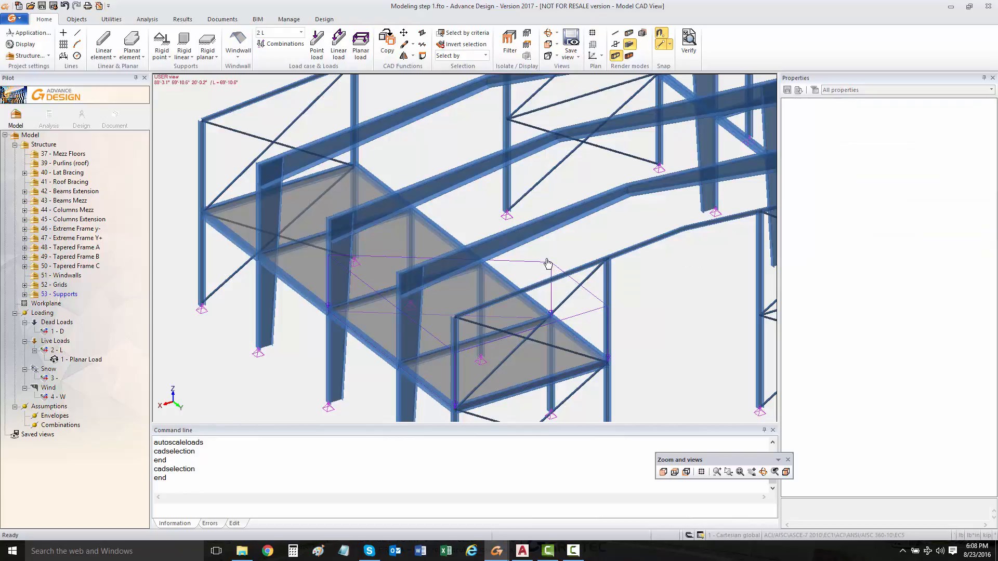
left_click(548, 266)
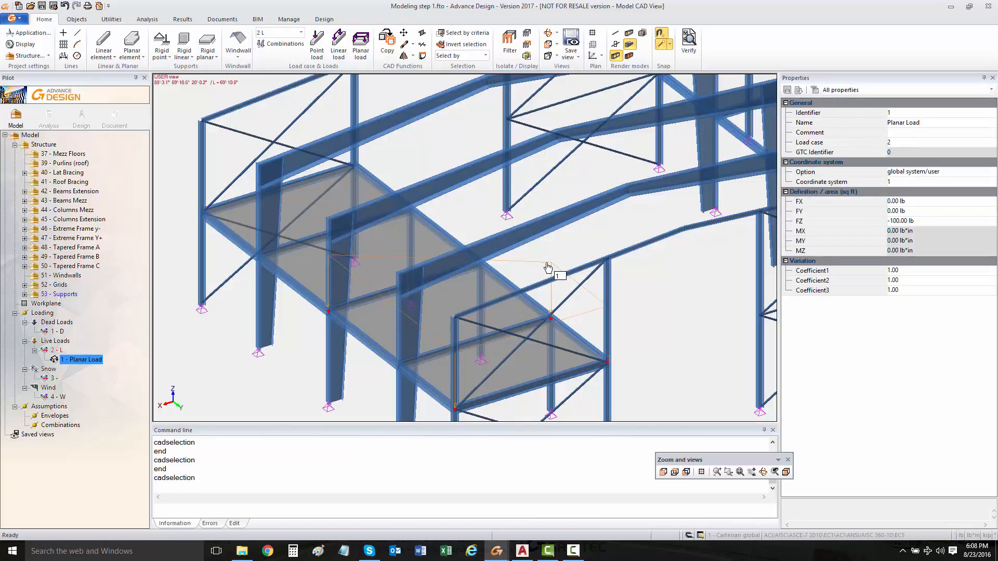
left_click(376, 329)
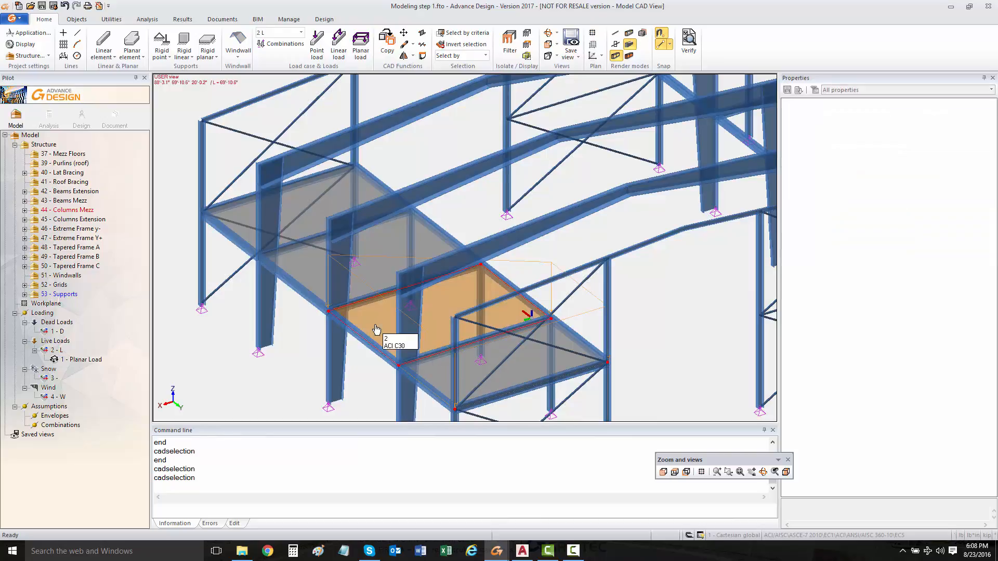
key("Escape")
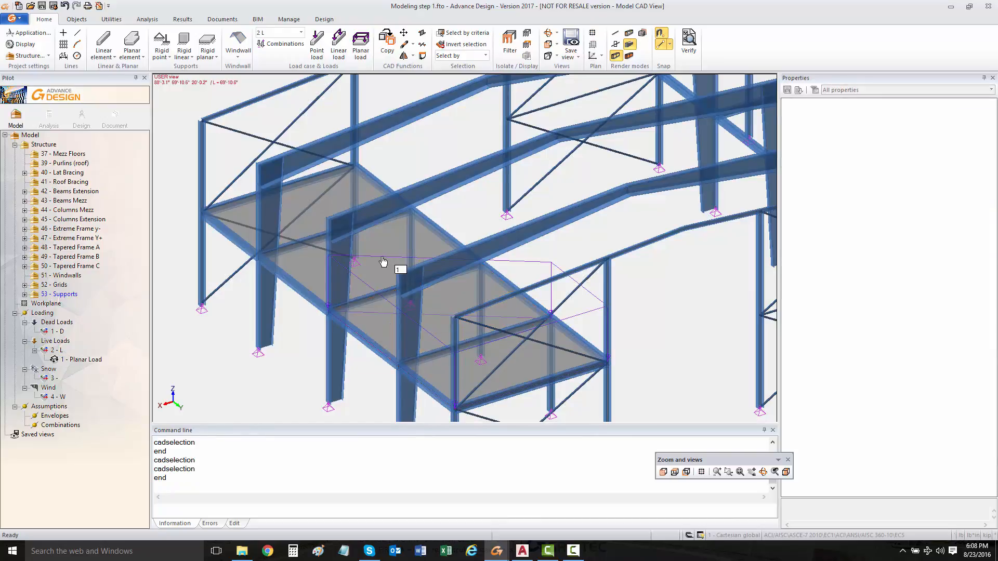
Move the planar load's outer rear corner back to the front tapered frame column so the load covers only the front mezzanine bay
left_click(329, 294)
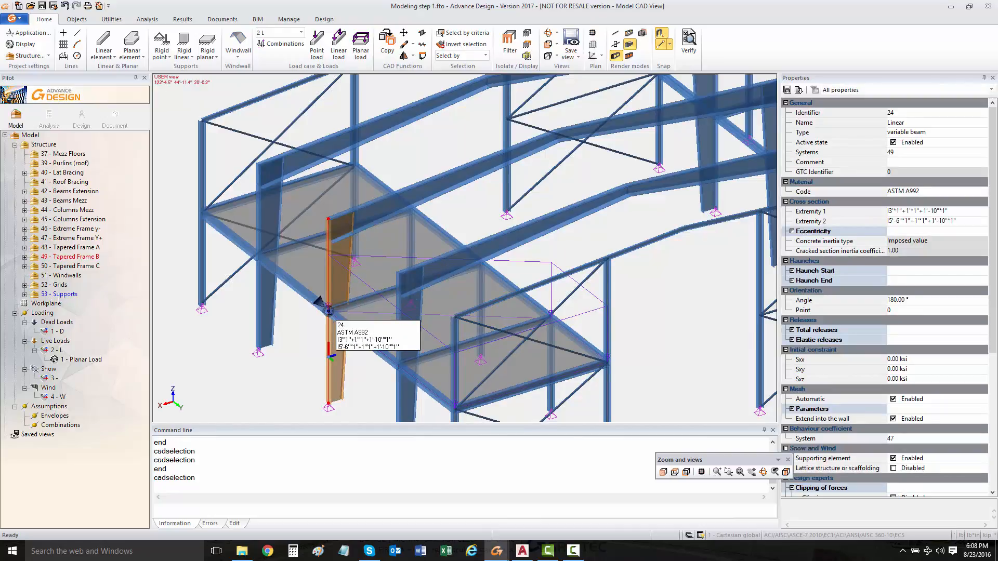
key("Escape")
left_click(385, 260)
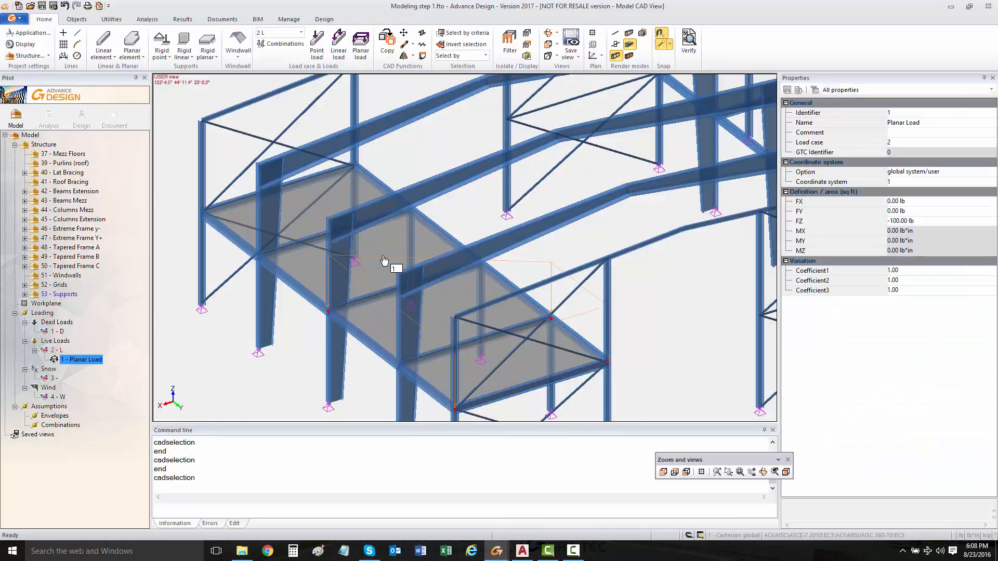
left_click(328, 311)
left_click(398, 365)
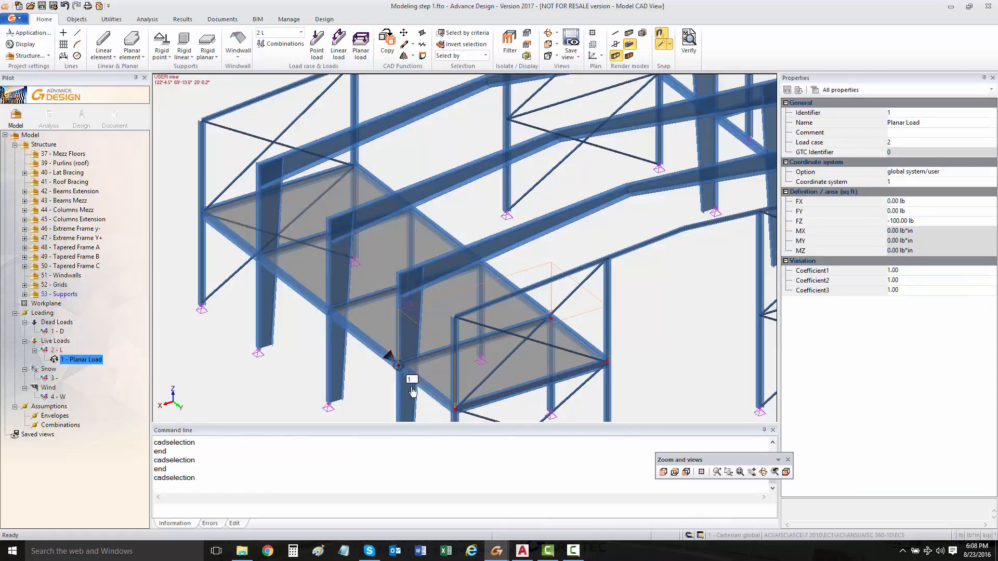
Copy the front bay's planar load to the adjacent mezzanine bay, using its outer front corner as the base point
key("Escape")
left_click(427, 338)
left_click(456, 411)
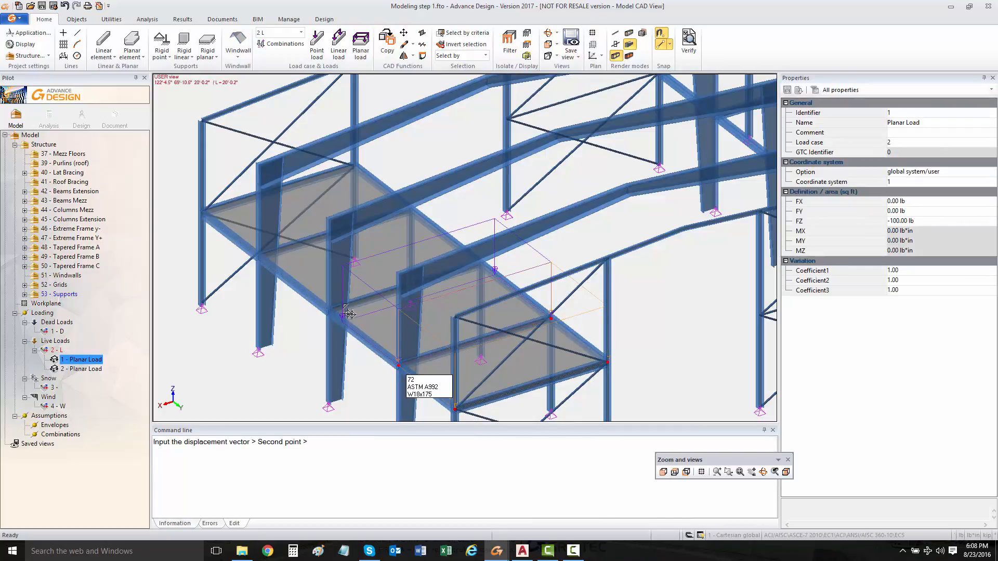
Stretch both rear corners of the copied planar load to the middle tapered frame line so it fills the second mezzanine bay
left_click(329, 311)
left_click(342, 321)
left_click(329, 312)
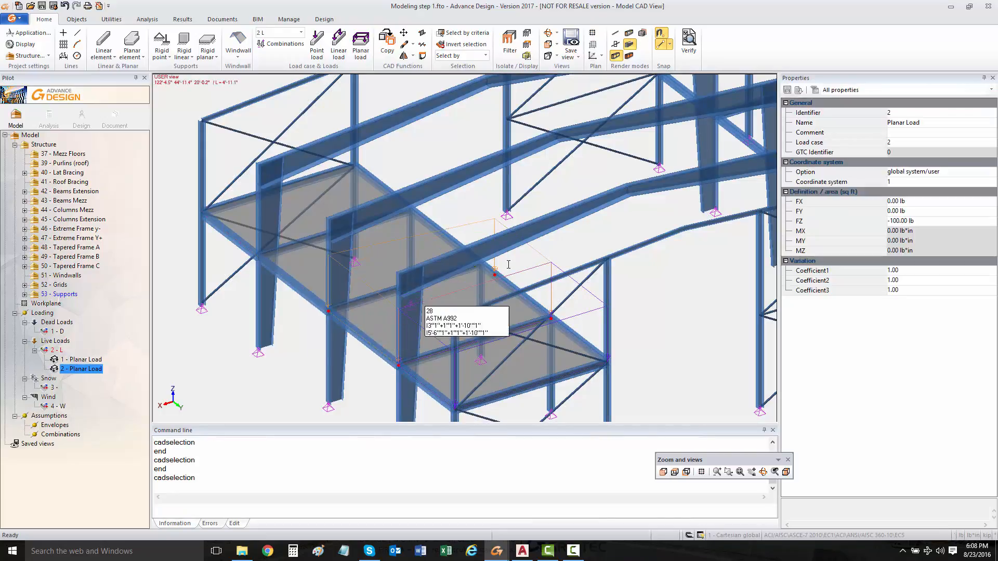
left_click(494, 275)
left_click(486, 271)
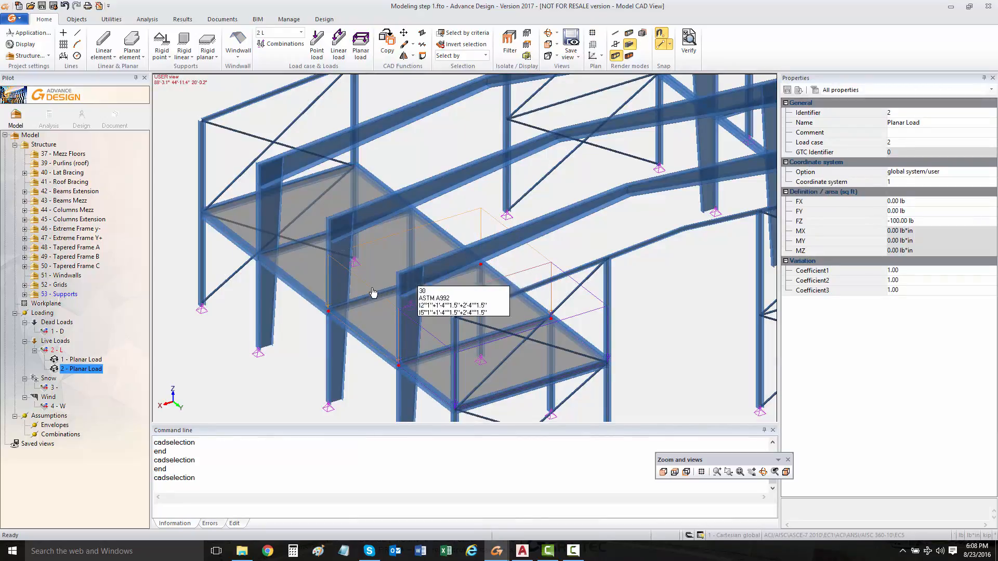
Copy the second bay's planar load to the third mezzanine bay, from the front tapered frame column to the middle one
left_click(366, 248)
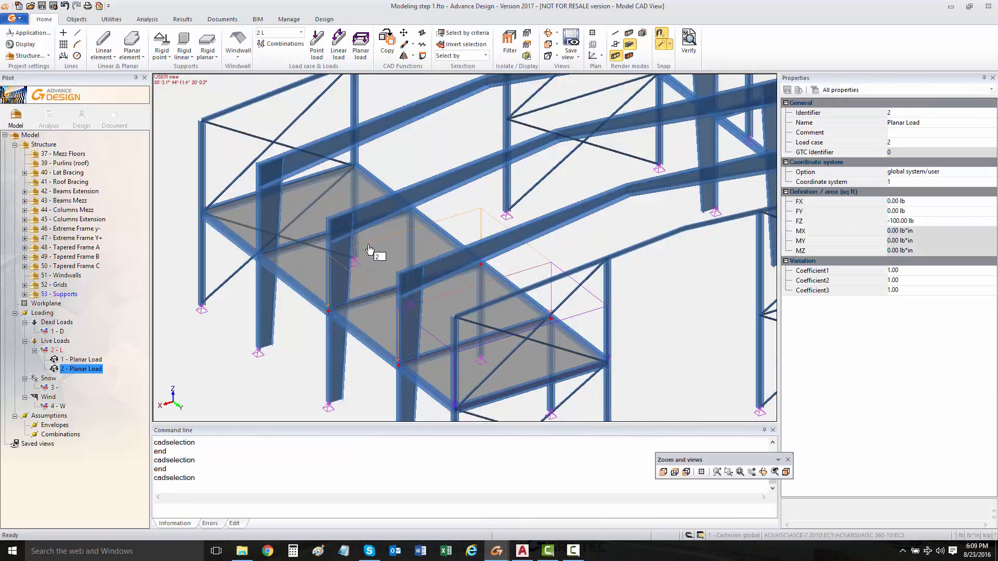
left_click(398, 365)
left_click(328, 312)
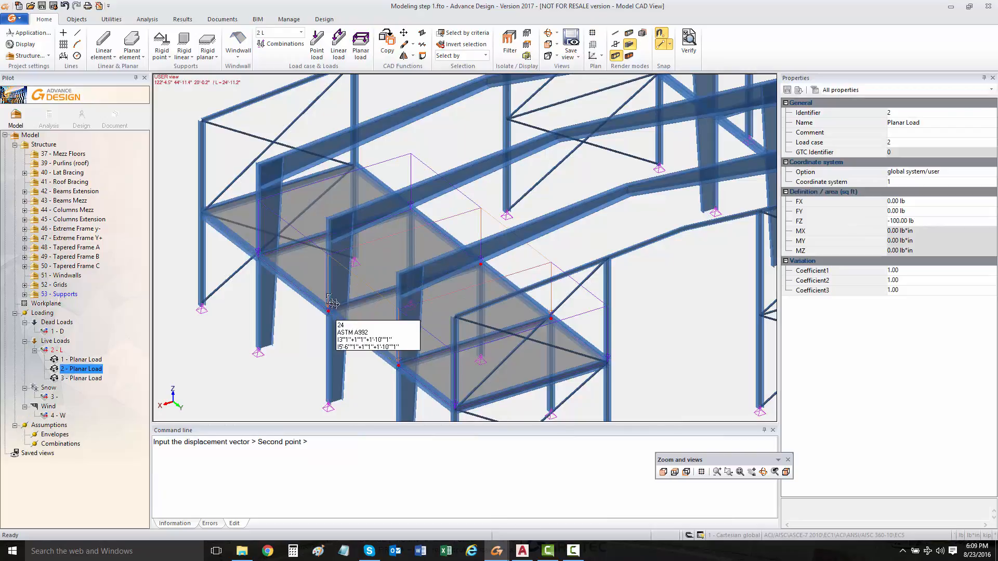
left_click(441, 345)
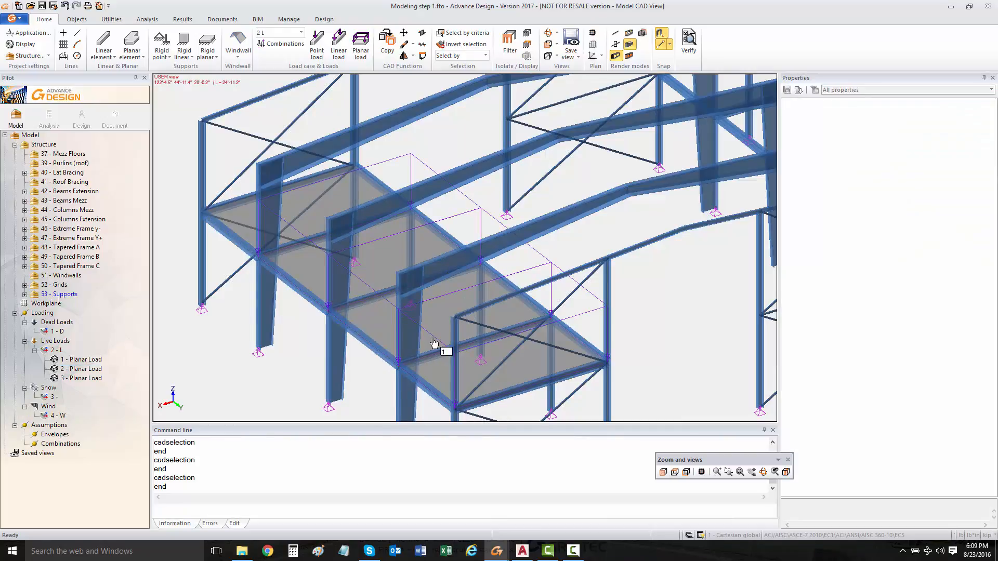
Copy the front bay's planar load to the rear end bay, placing its outer corner at the rear tapered frame column
left_click(446, 359)
left_click(456, 410)
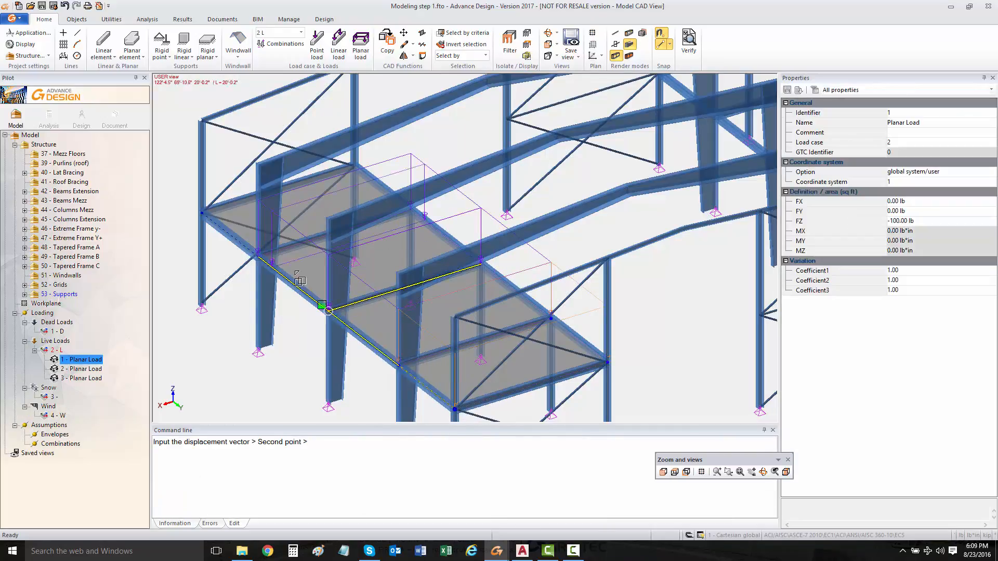
left_click(258, 257)
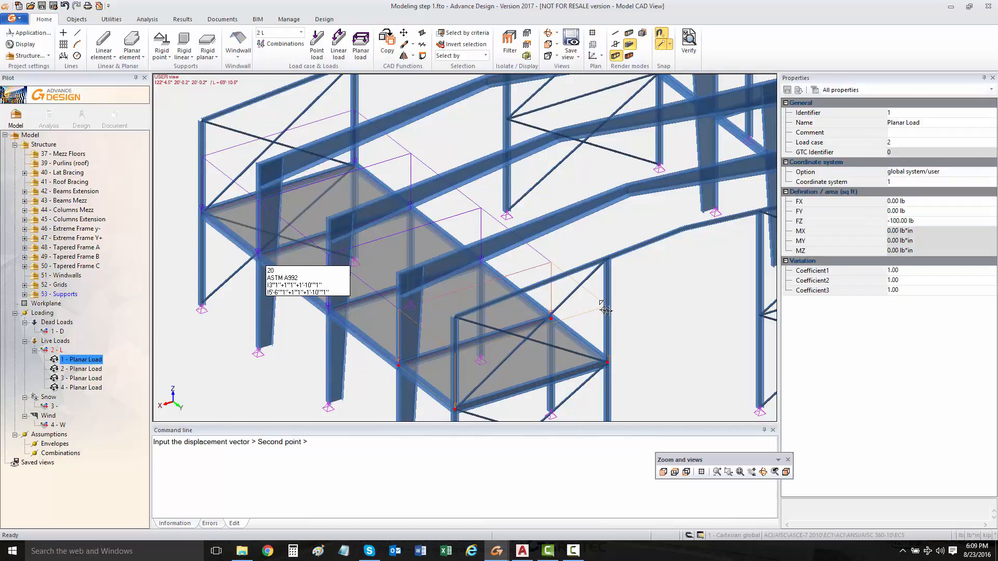
middle_click_drag(606, 311, 327, 256, "shift")
middle_click_drag(648, 310, 691, 312, "shift")
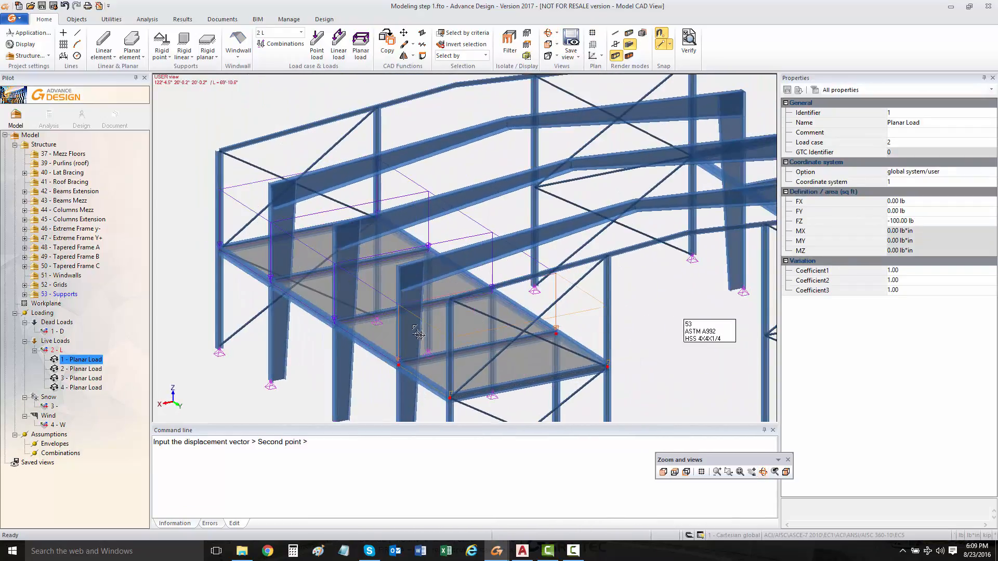
key("Escape")
Check the copied planar loads 2 and 3 under live load case L against their mezzanine bays
middle_click_drag(336, 276, 319, 176)
scroll(352, 203, "down", 2)
scroll(352, 203, "down", 2)
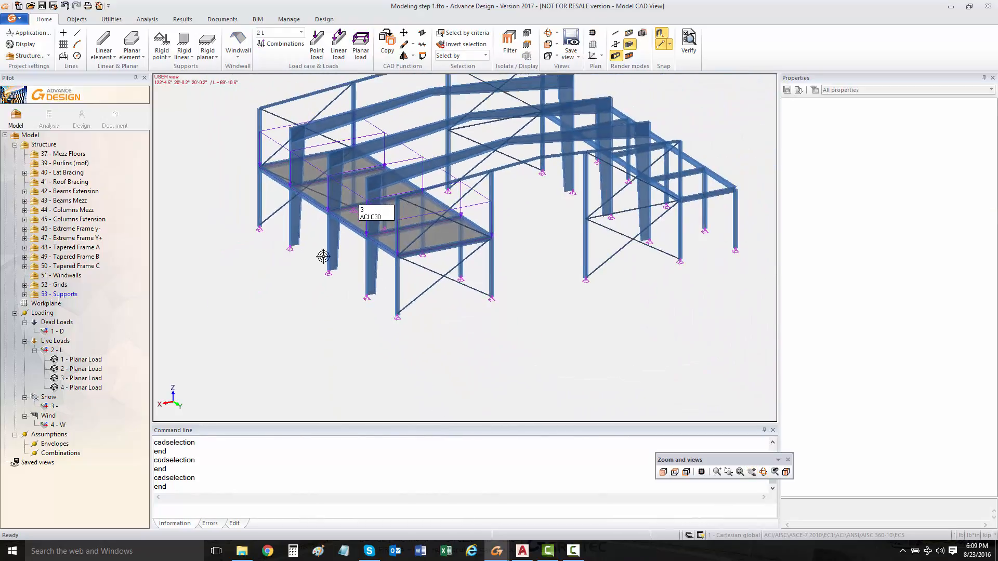
left_click(81, 368)
left_click(81, 378)
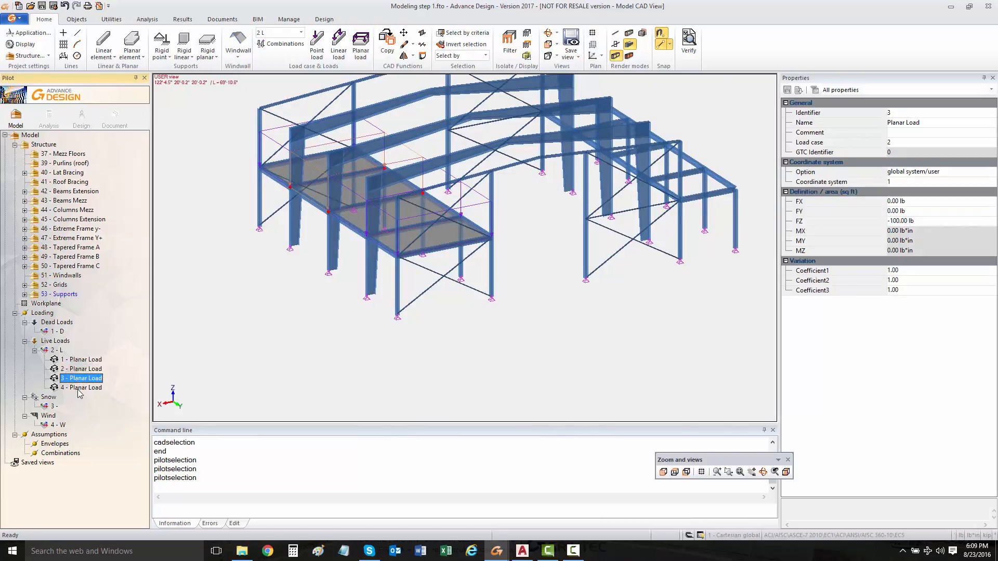
Draw a rectangular windwall over the building's mezzanine-side face through the end columns' bases and tops, and check its properties
left_click(238, 43)
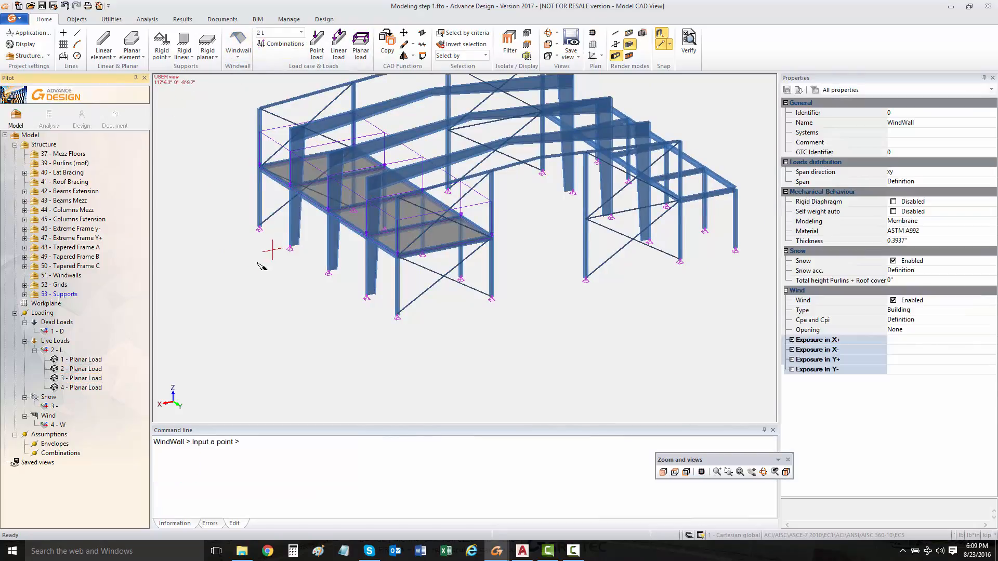
left_click(259, 228)
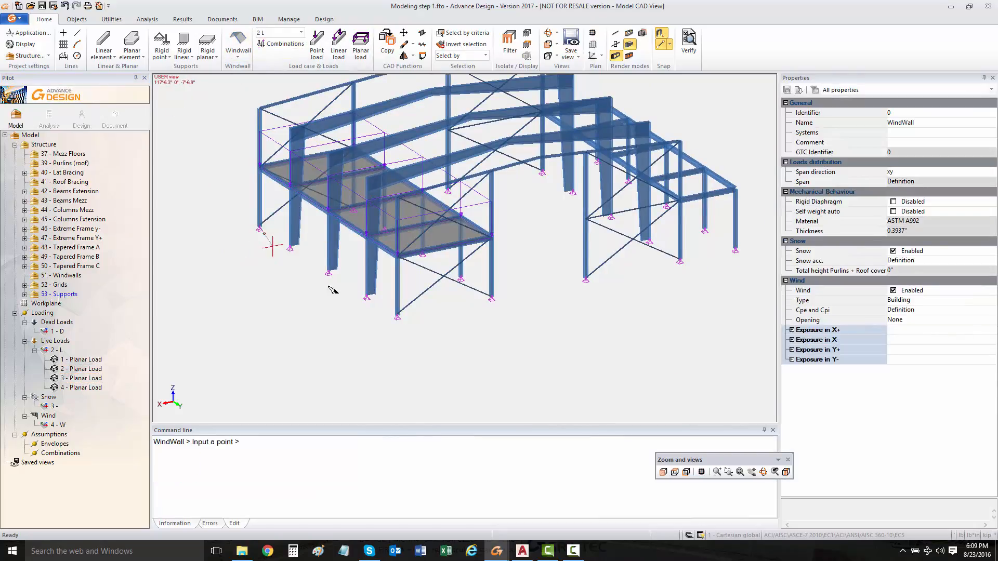
left_click(397, 316)
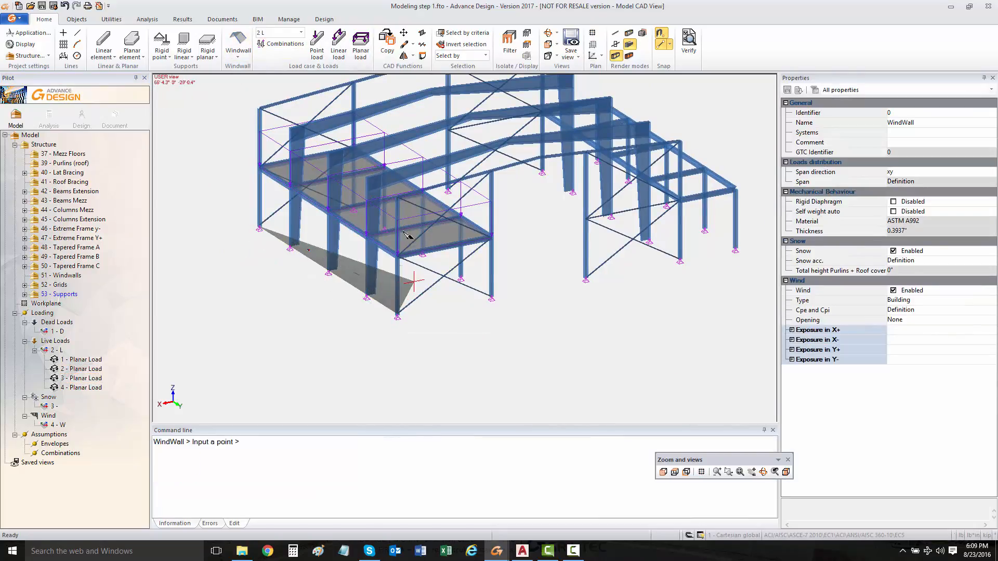
left_click(397, 197)
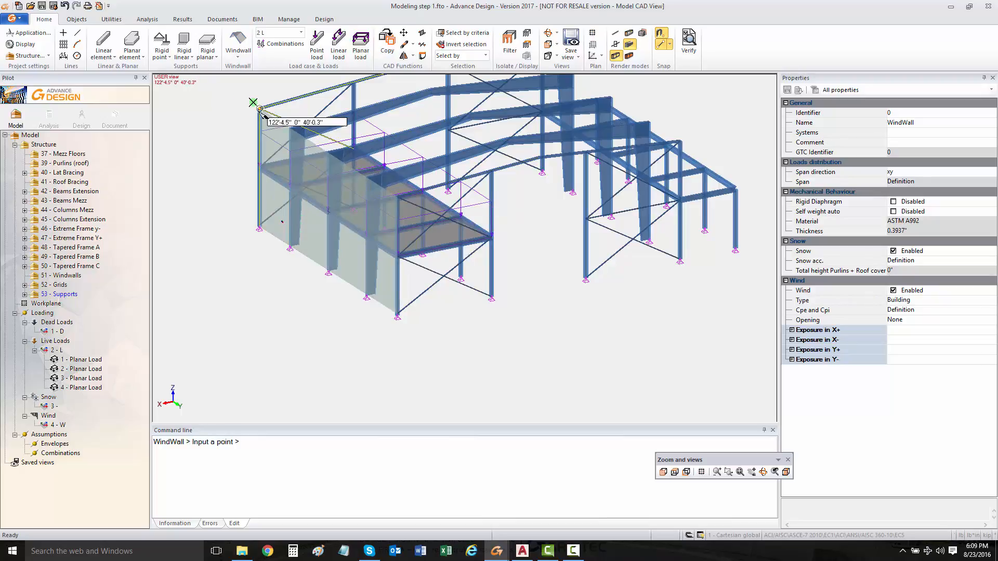
left_click(259, 229)
scroll(334, 207, "up", 5)
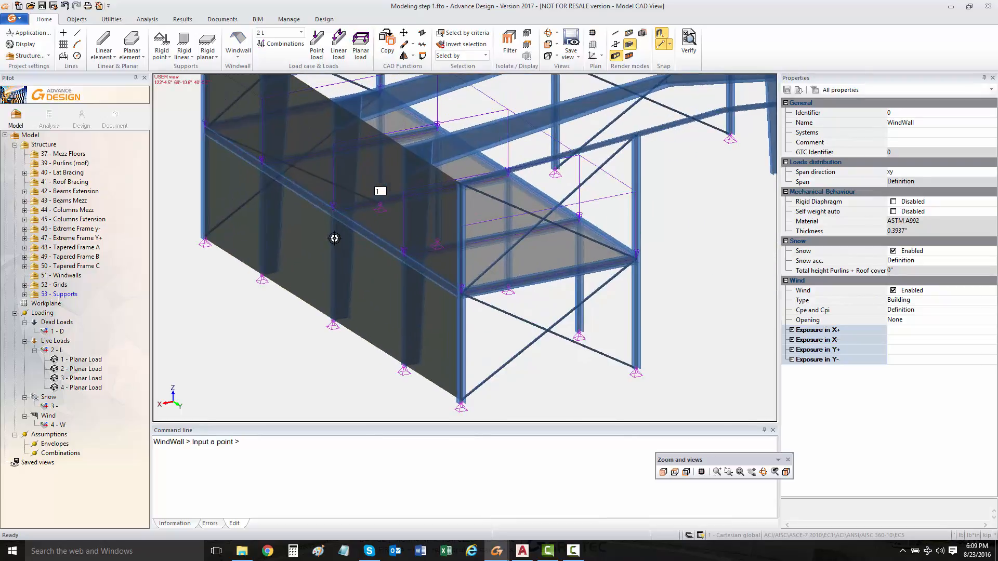
key("Escape")
left_click(319, 249)
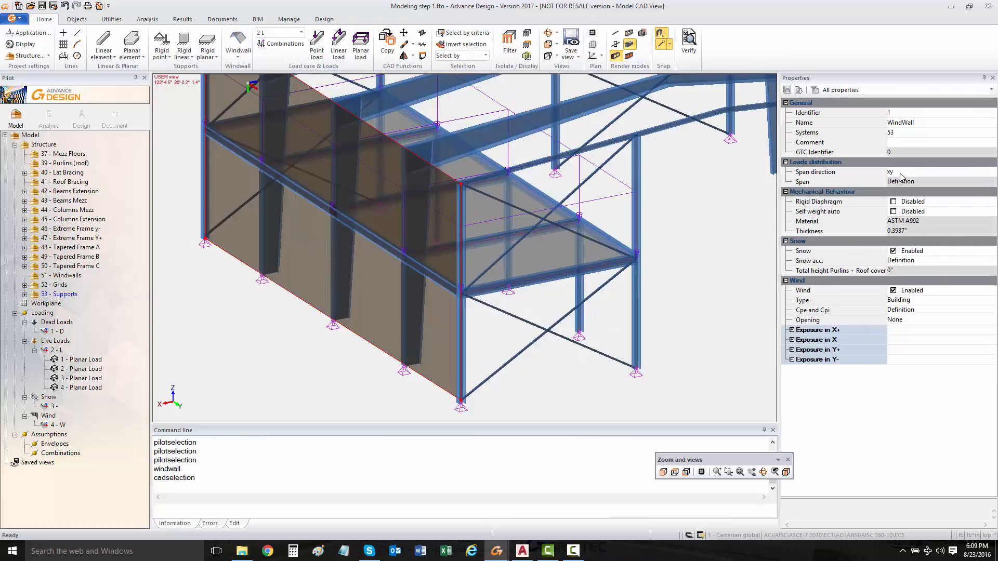
middle_click_drag(372, 219, 397, 236)
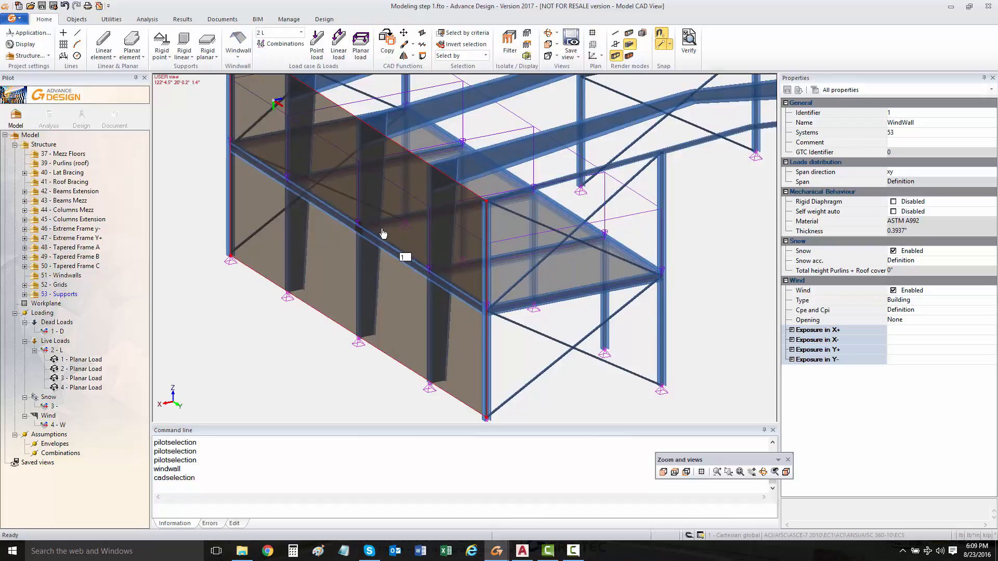
key("Escape")
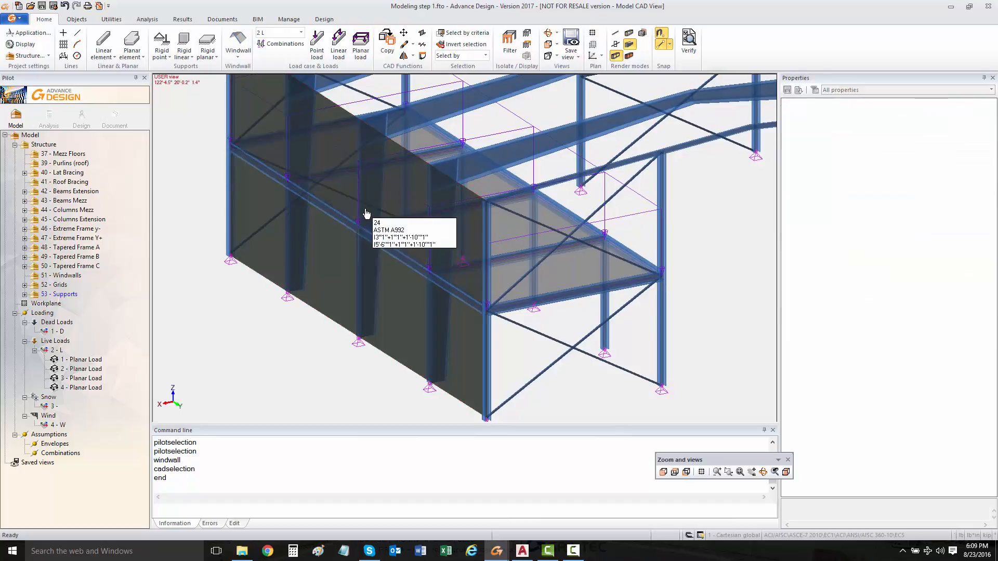
Create a planar load on the windwall in load case 2 with FX -20 lb and FZ 0 lb
left_click(336, 185)
right_click(336, 186)
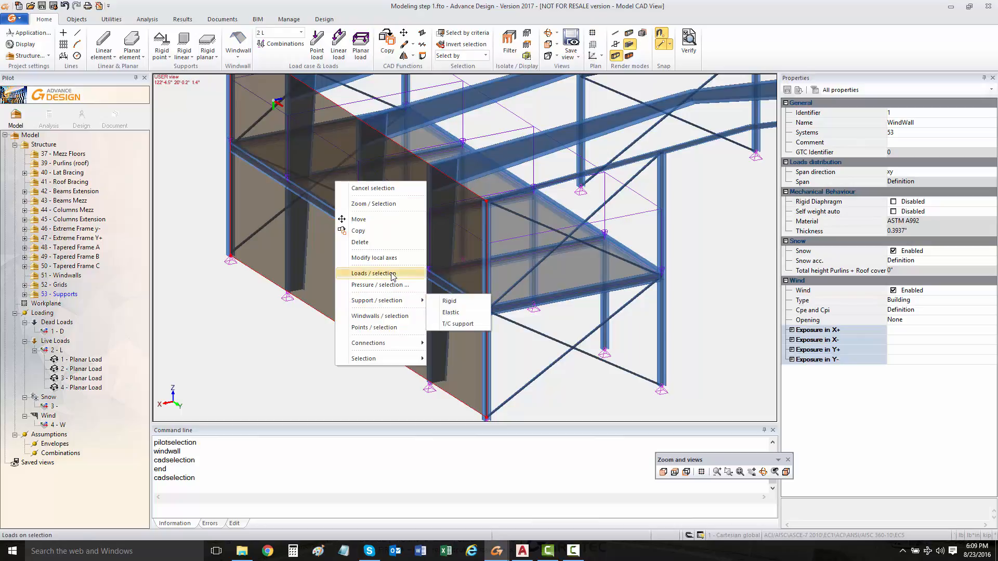
left_click(374, 273)
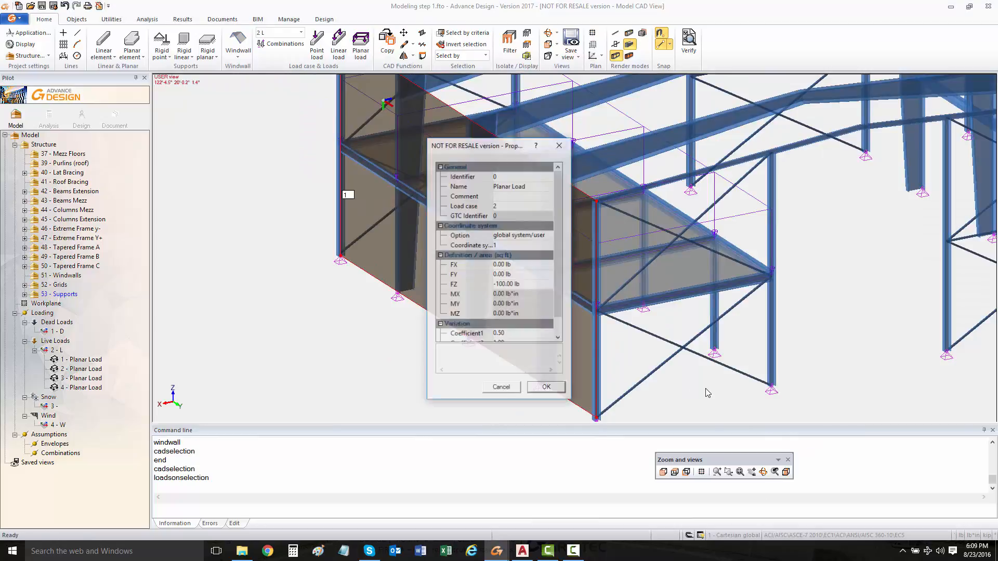
left_click(518, 285)
key("BackSpace")
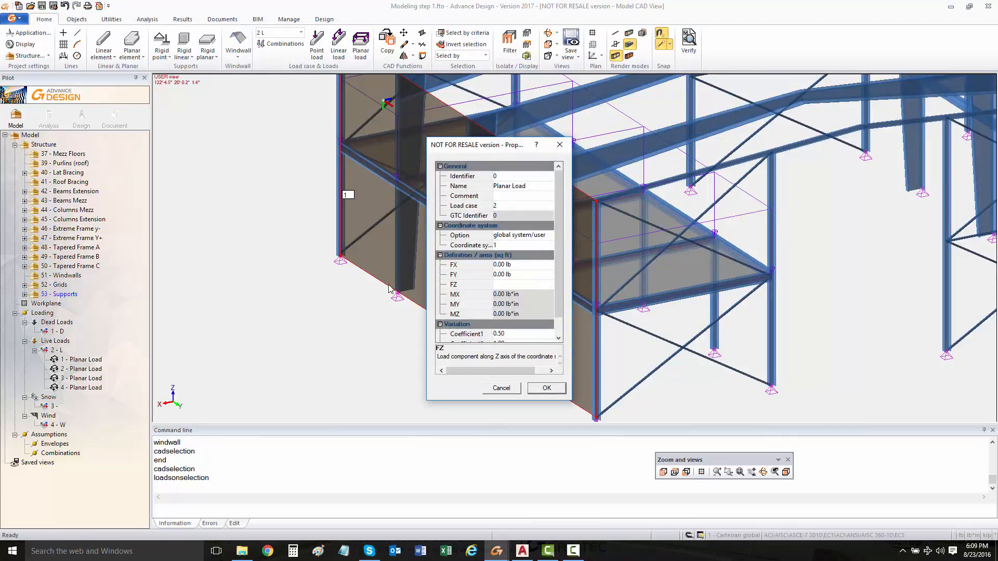
left_click(519, 274)
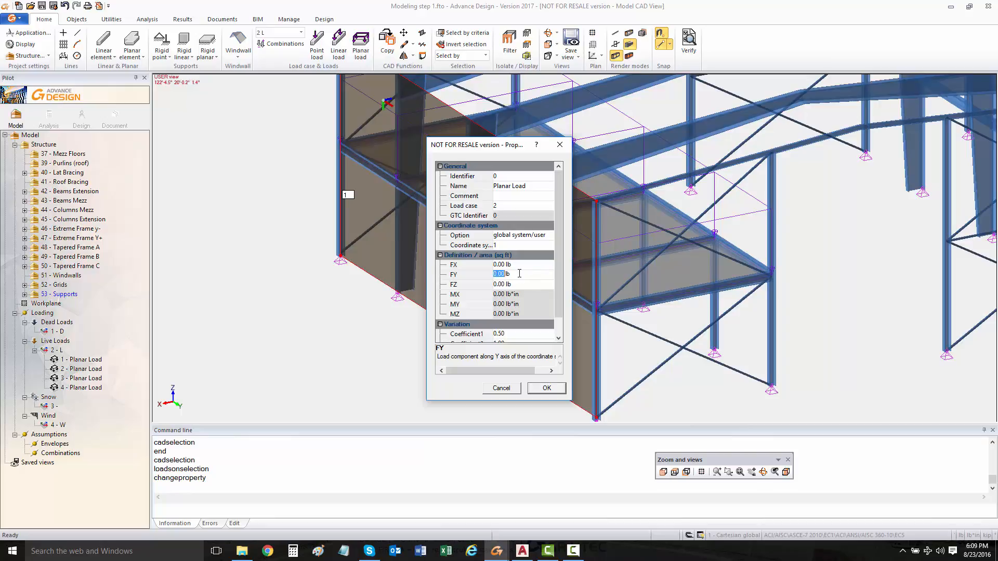
left_click(518, 264)
type("-20")
left_click(547, 388)
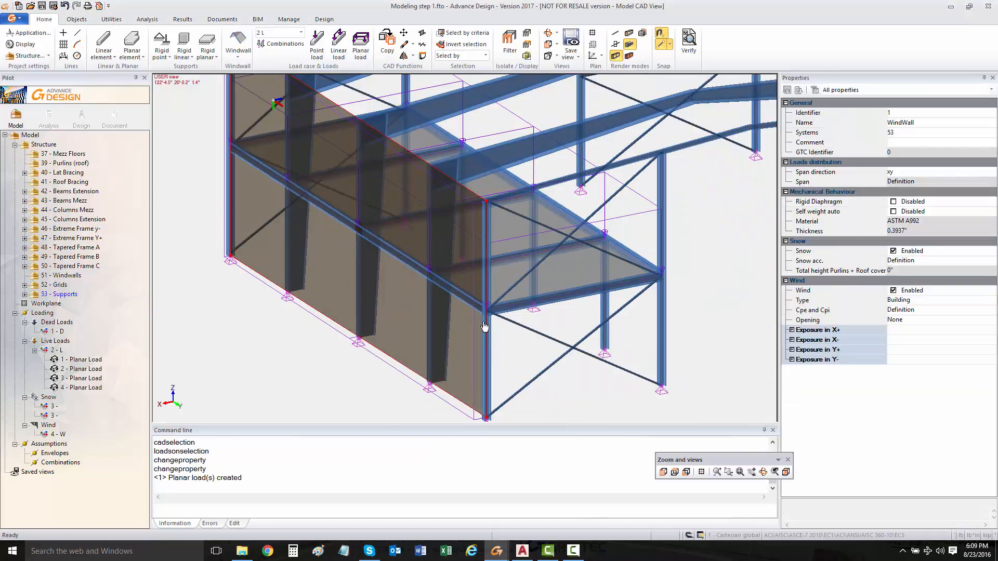
Inspect the new planar load on the windwall and clear the selection
left_click(435, 397)
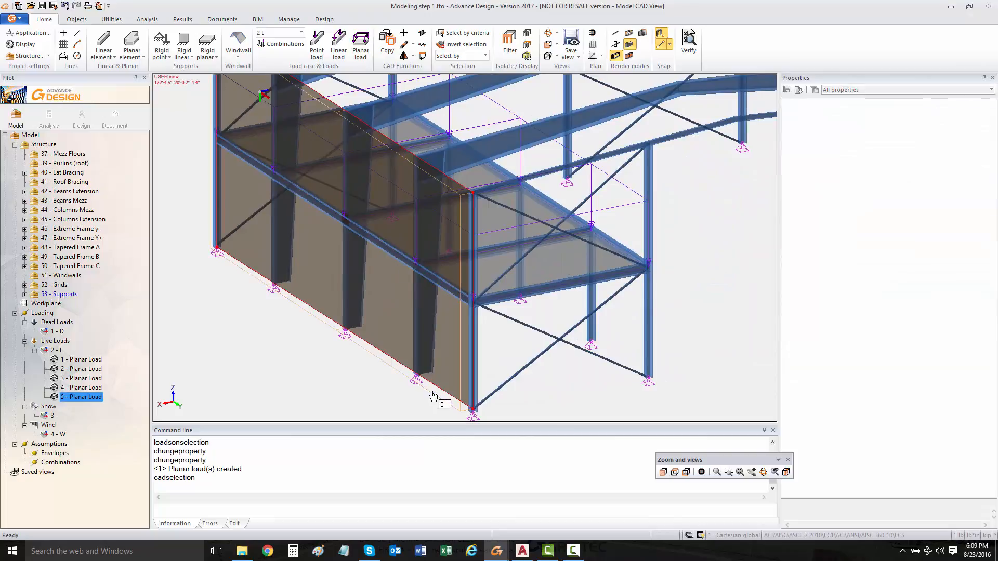
middle_click_drag(440, 318, 452, 326)
key("Escape")
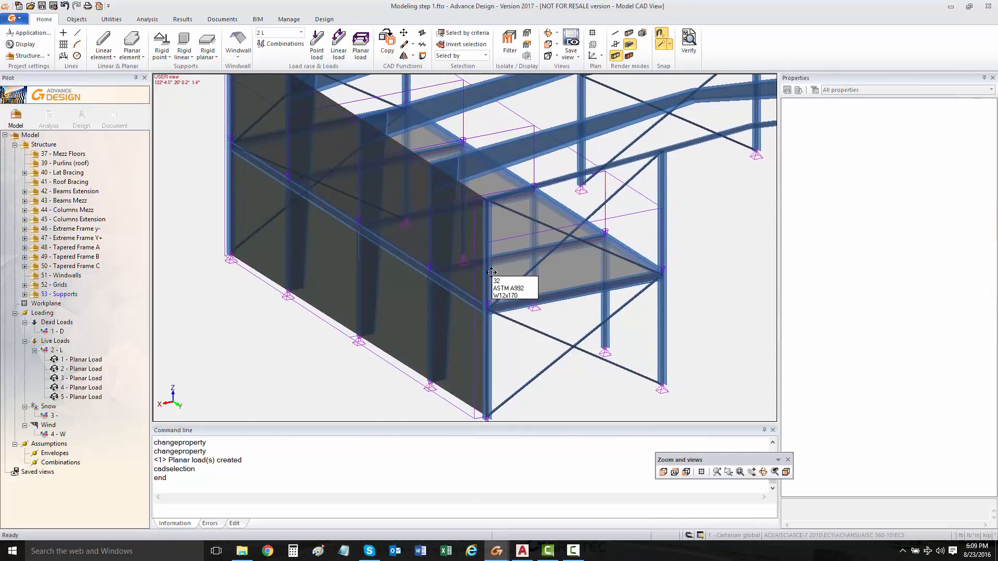
middle_click_drag(499, 280, 517, 307)
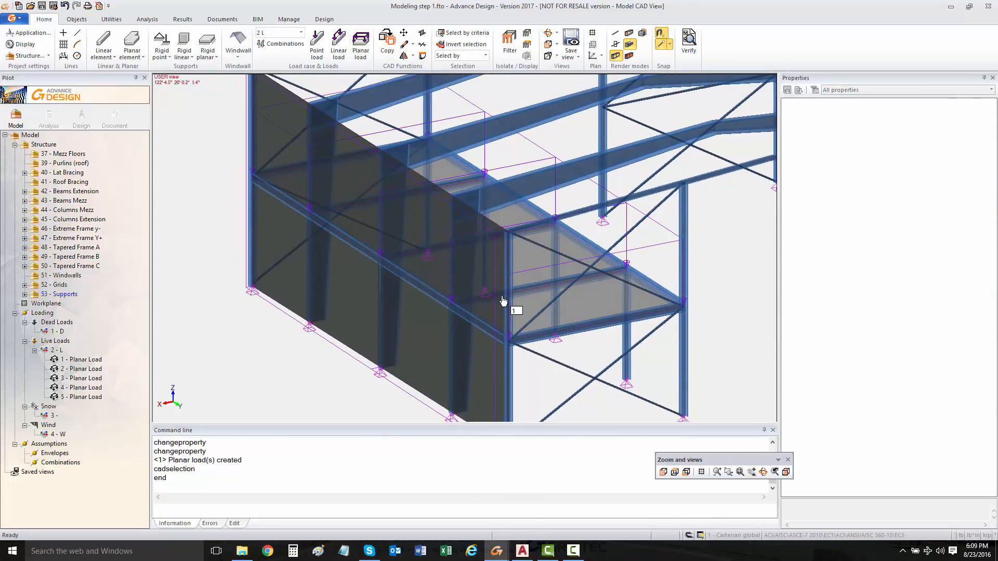
Collapse the dead, live, snow and wind load families and display the Wind family's properties
left_click(25, 342)
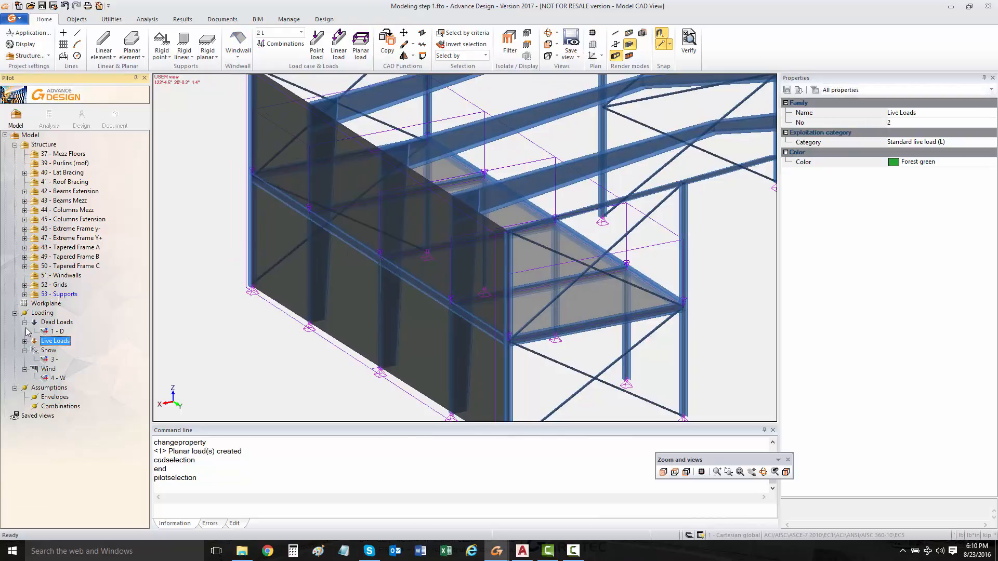
left_click(25, 322)
left_click(25, 341)
left_click(29, 351)
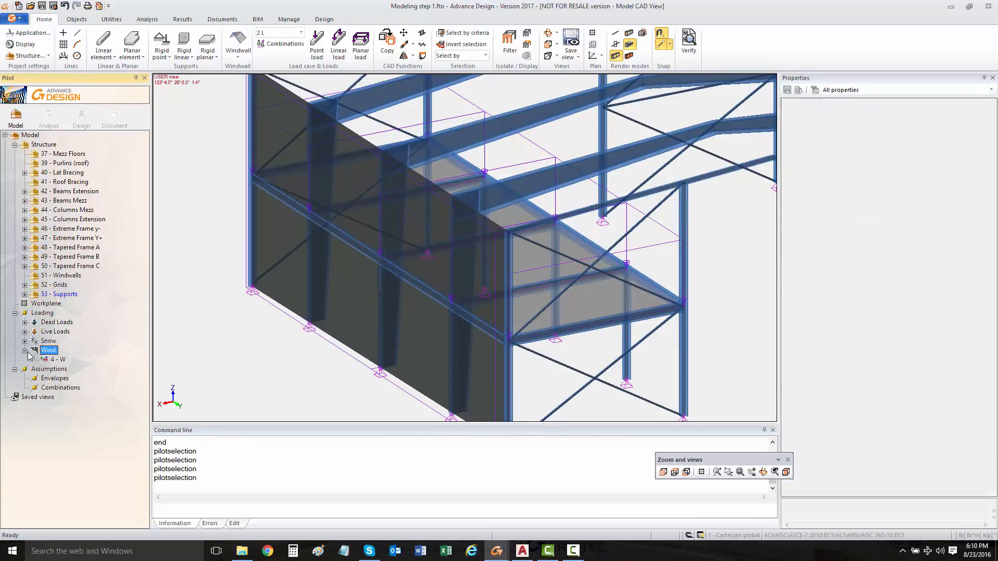
left_click(25, 351)
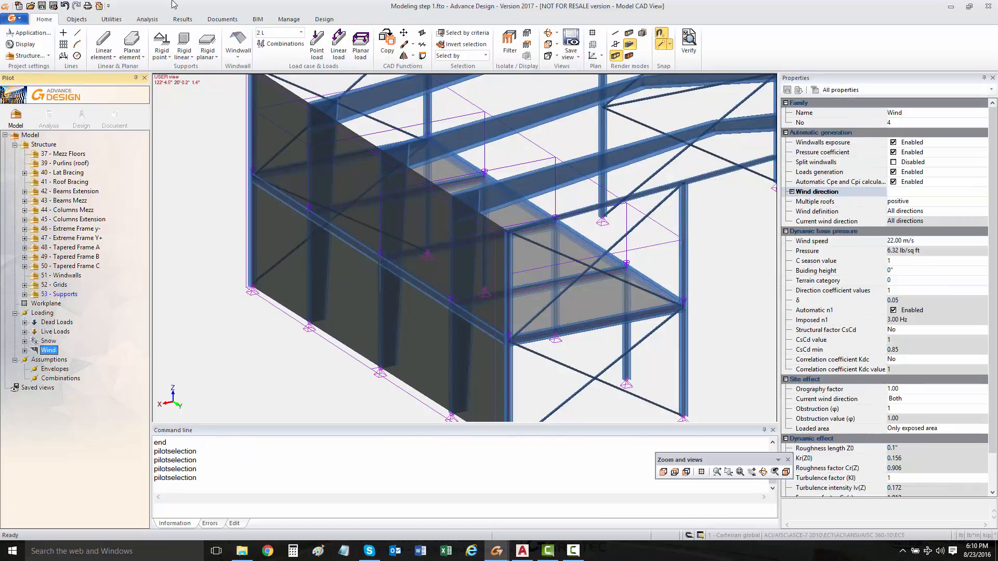
Set the method for the ACI/AISC combinations to LRFD in the localization configuration
left_click(48, 57)
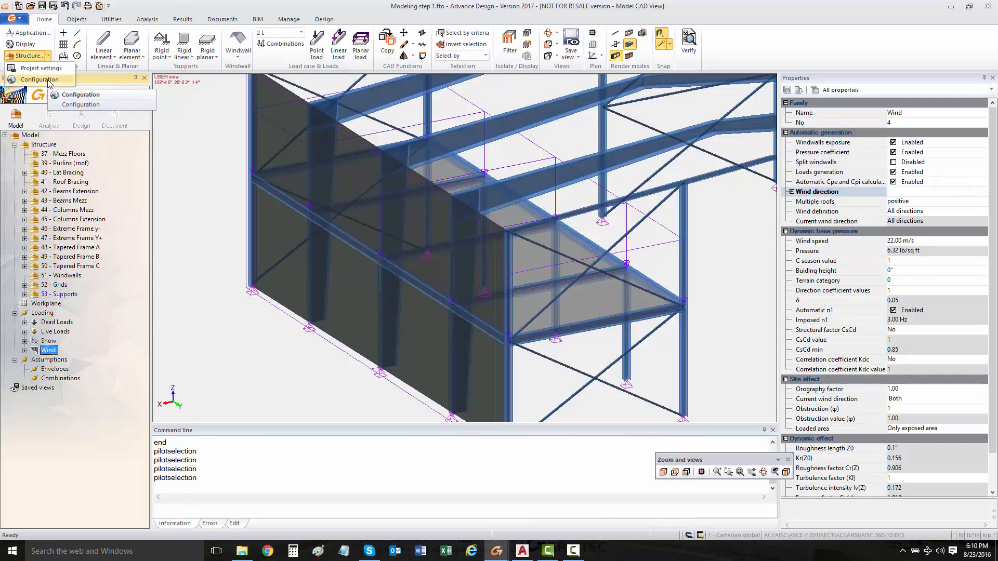
left_click(48, 80)
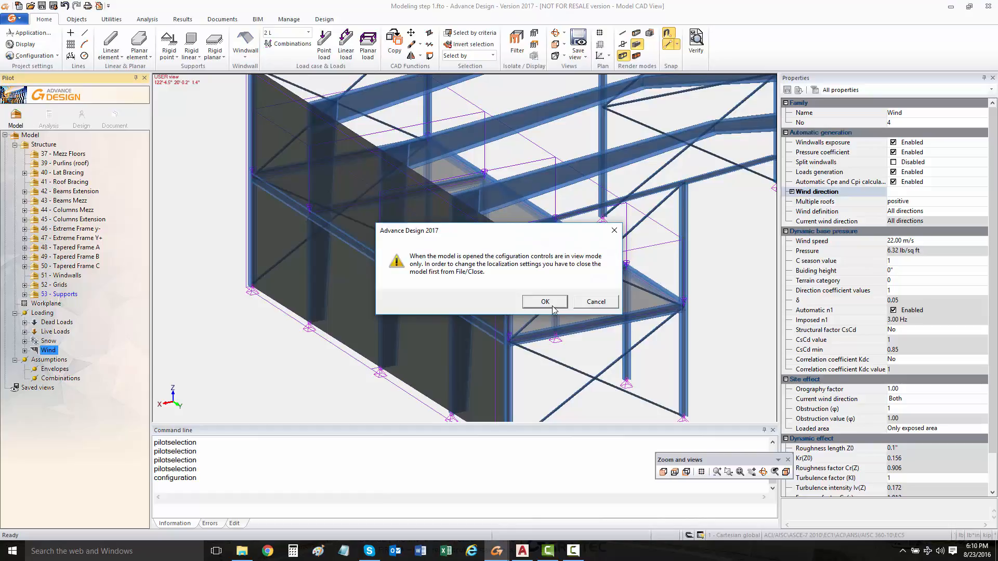
left_click(545, 302)
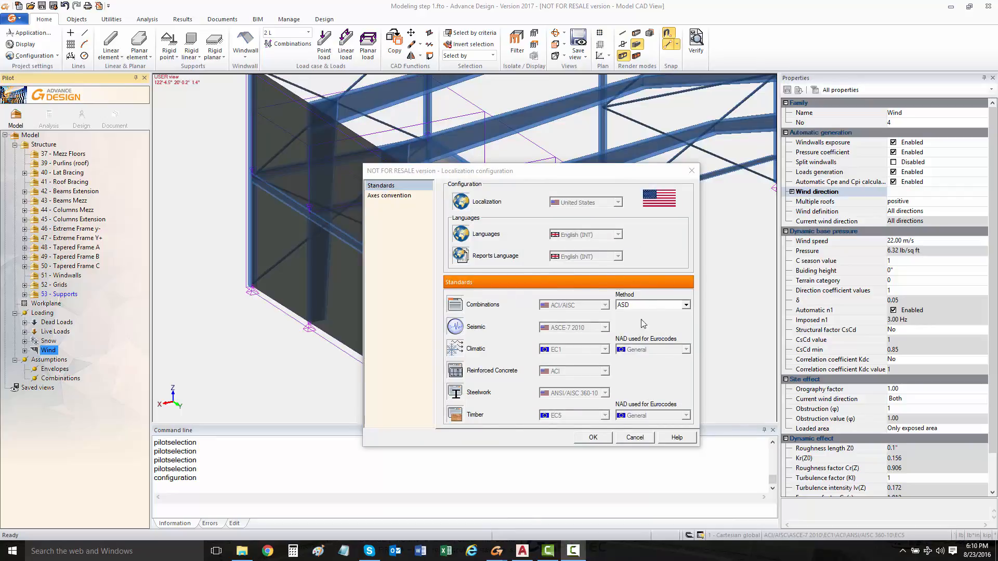
left_click(686, 306)
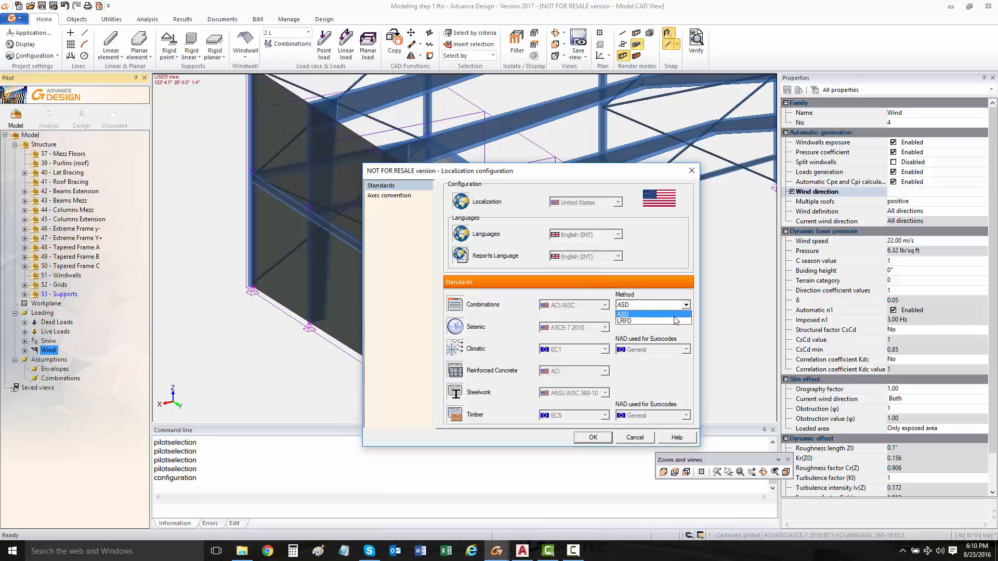
left_click(674, 322)
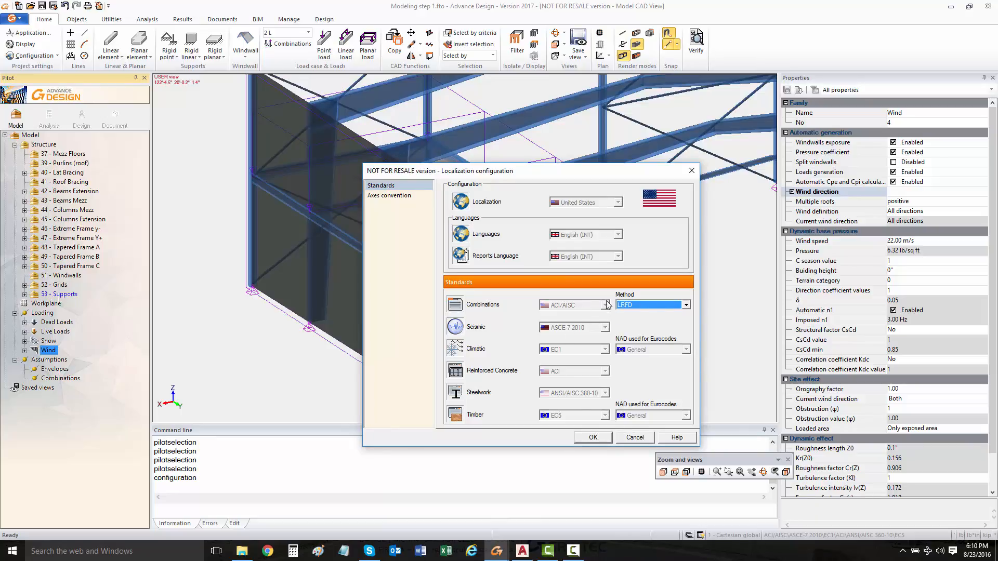
left_click(595, 438)
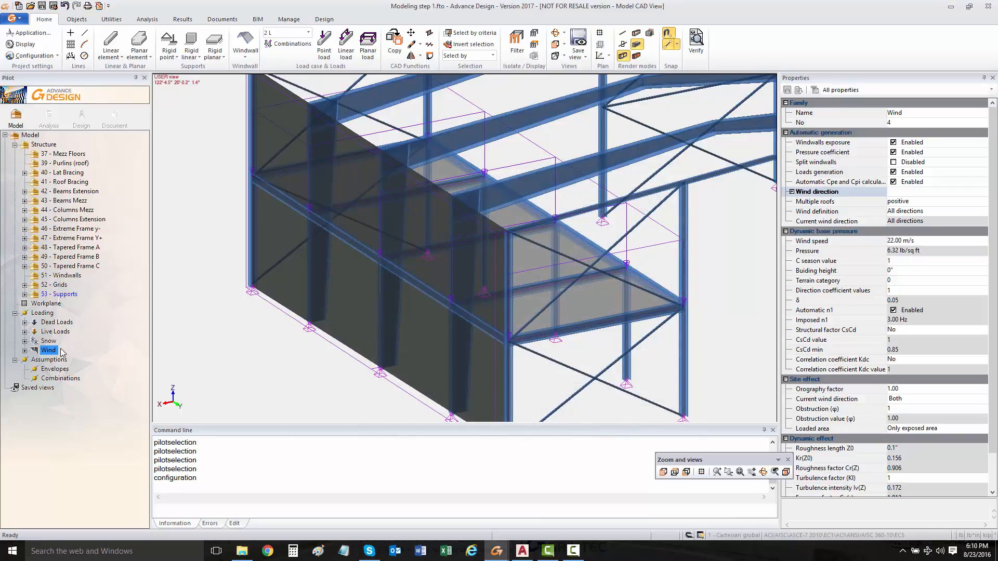
Generate the simplified load combinations with coefficients f1 0.5 for other live loads and f2 0.2 for other roof configurations
double_click(60, 379)
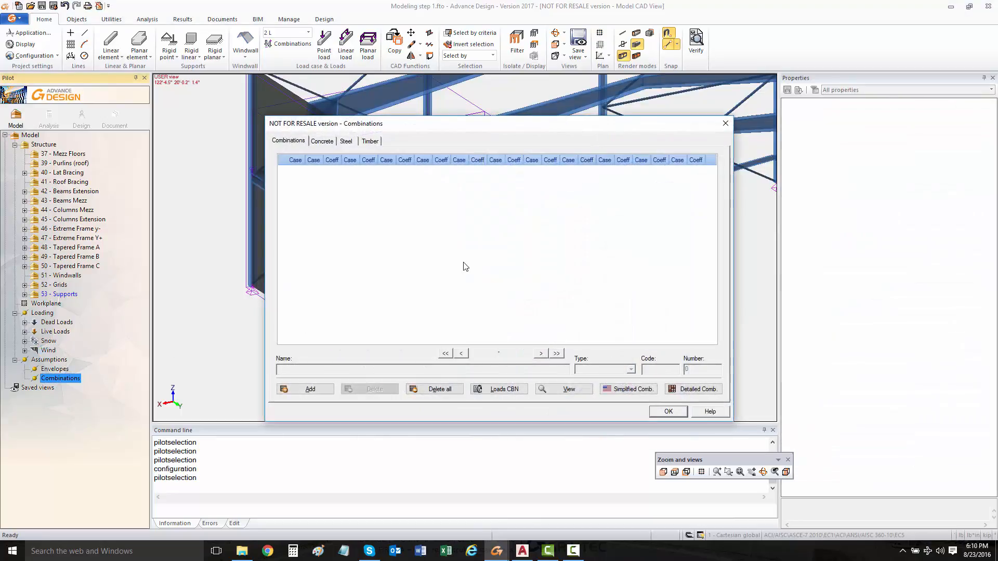
left_click(637, 391)
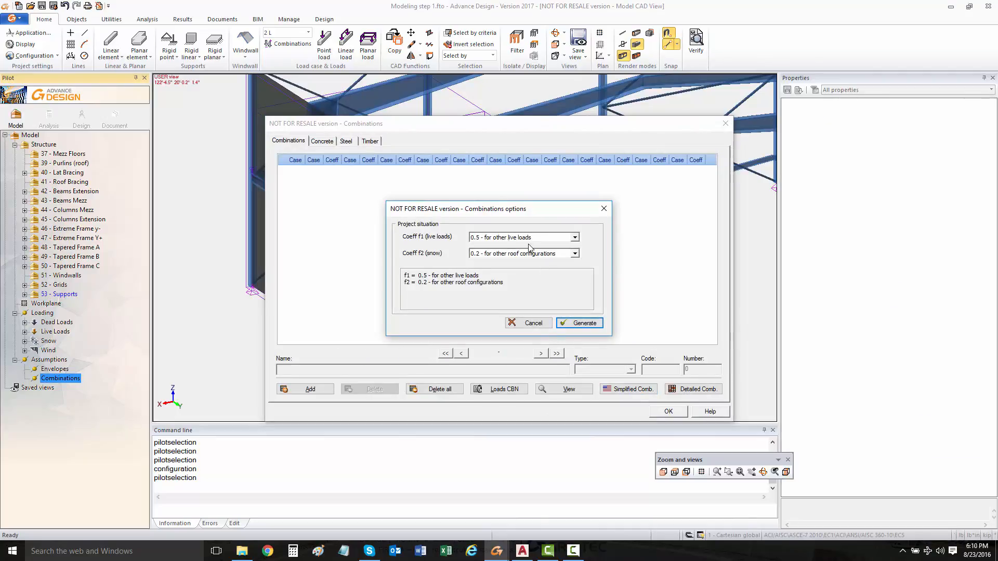
left_click(585, 324)
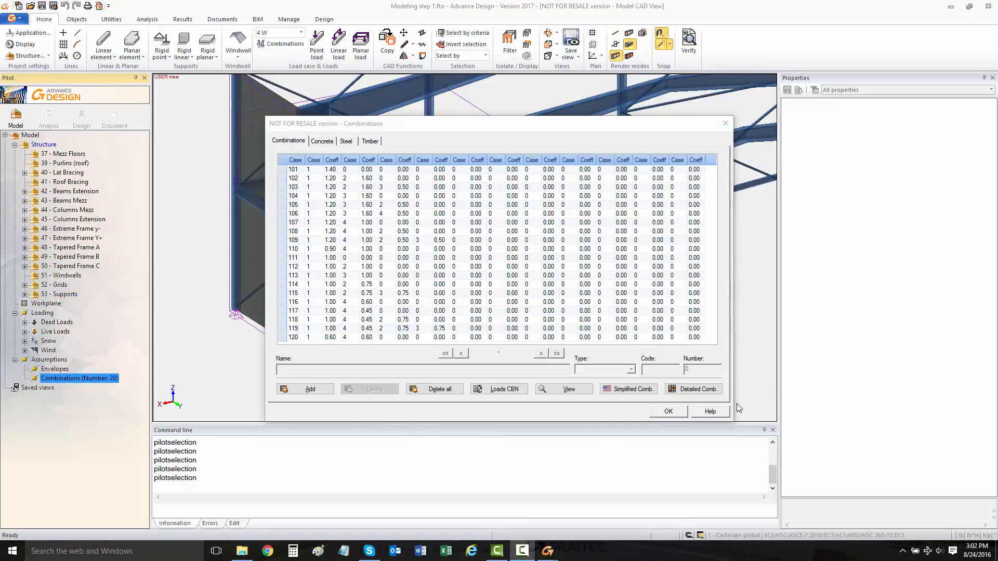
left_click(676, 410)
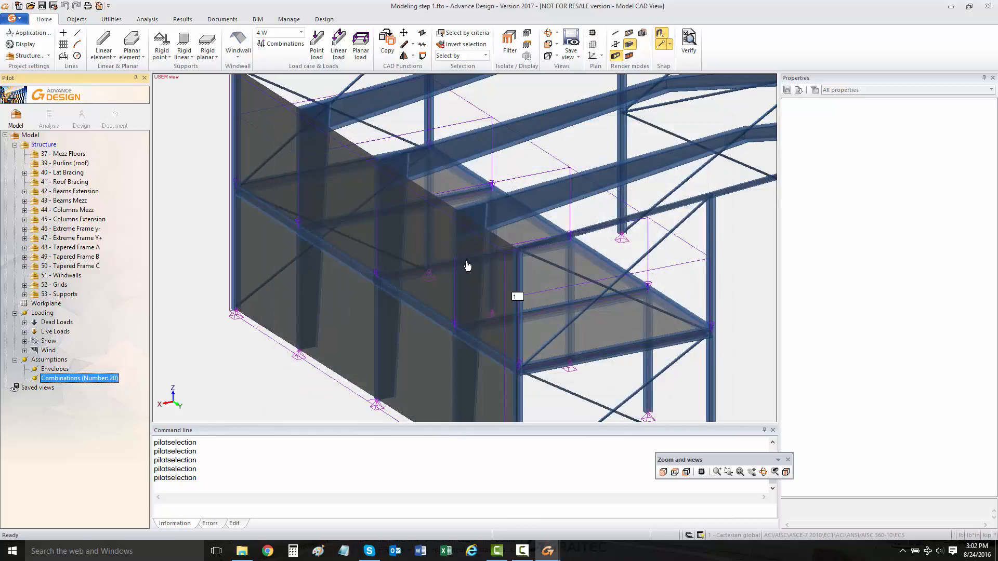
Switch to the Pre-Eng VB designed.fto project and open its current analysis model
scroll(468, 266, "down", 4)
scroll(466, 261, "down", 1)
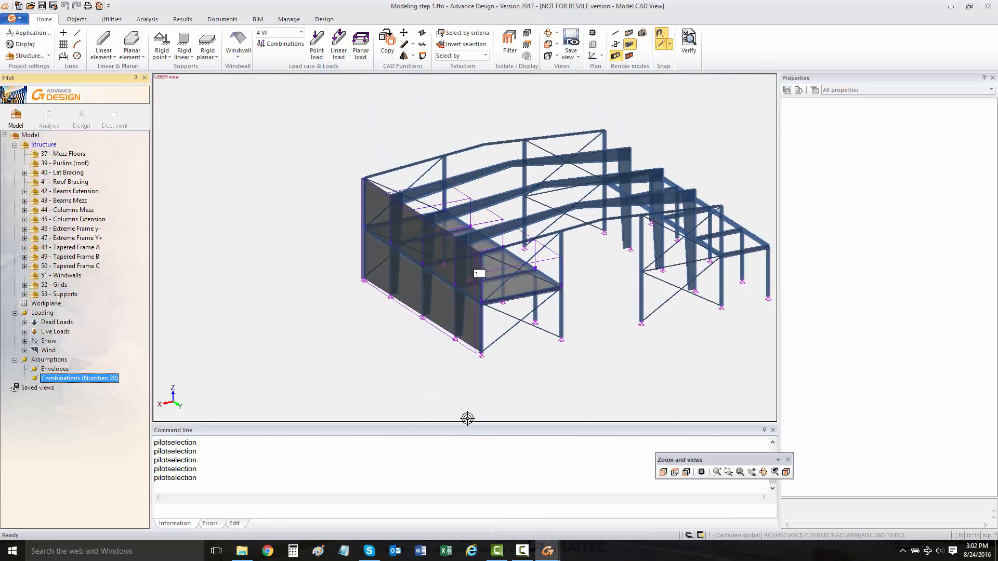
mouse_move(548, 551)
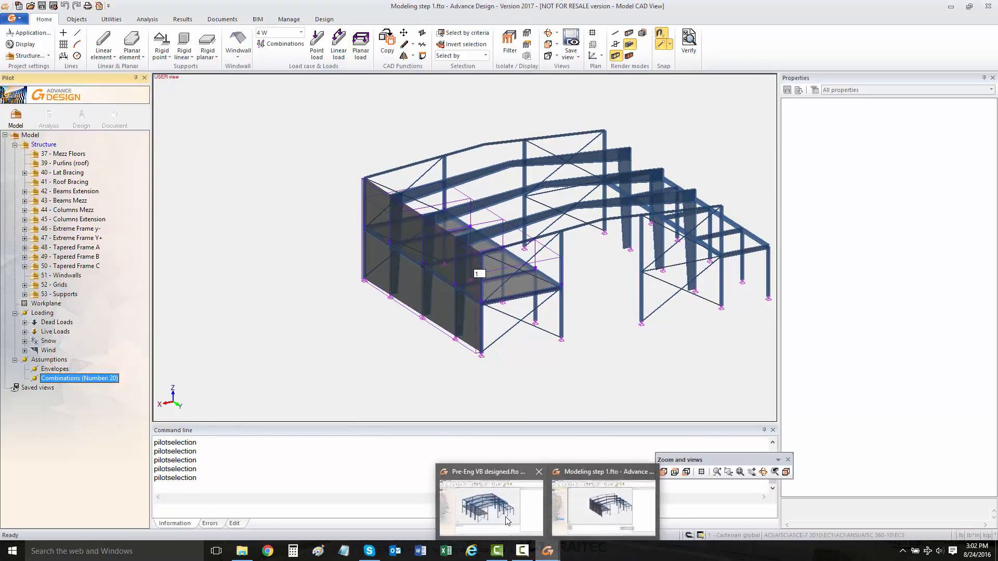
left_click(492, 506)
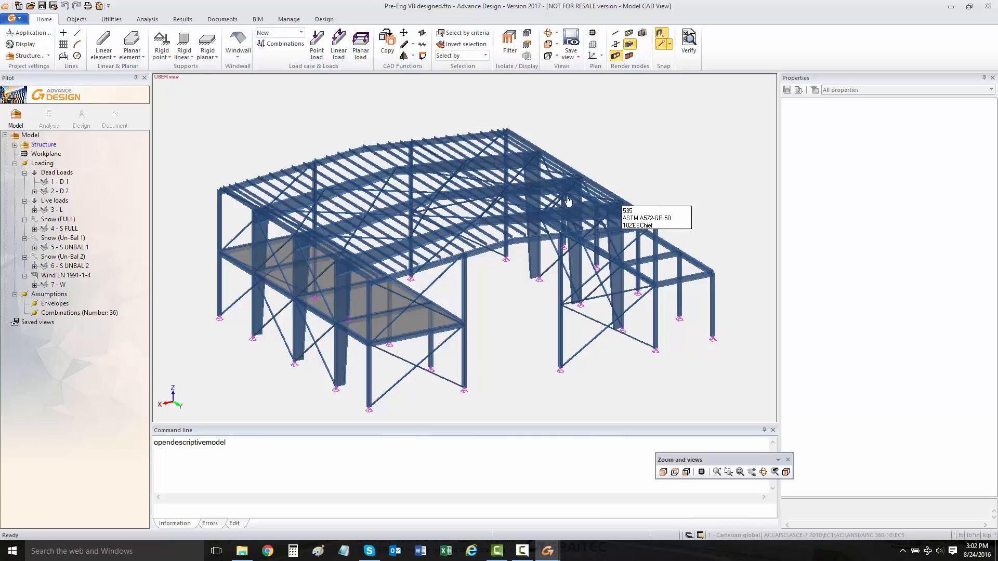
left_click(49, 119)
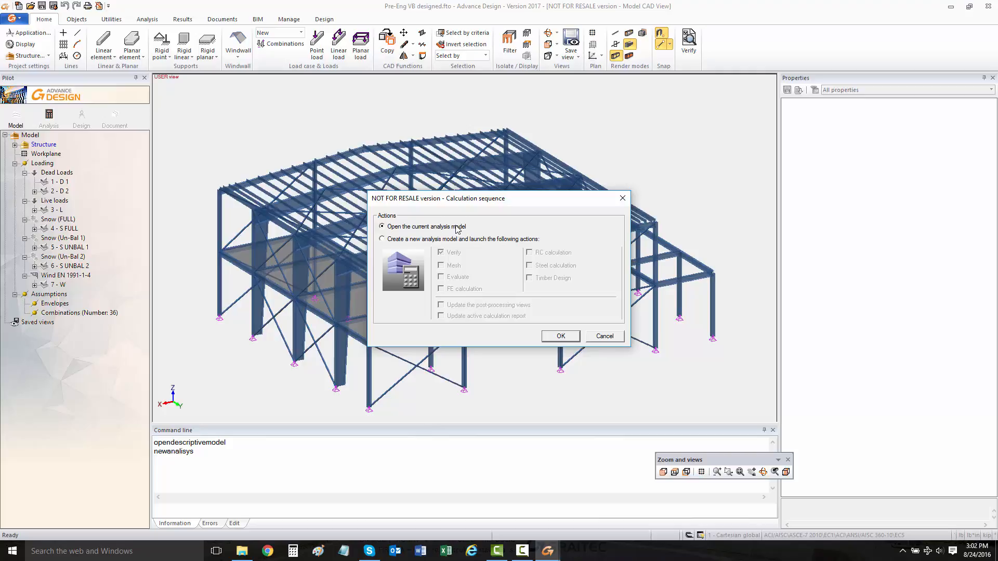
left_click(383, 239)
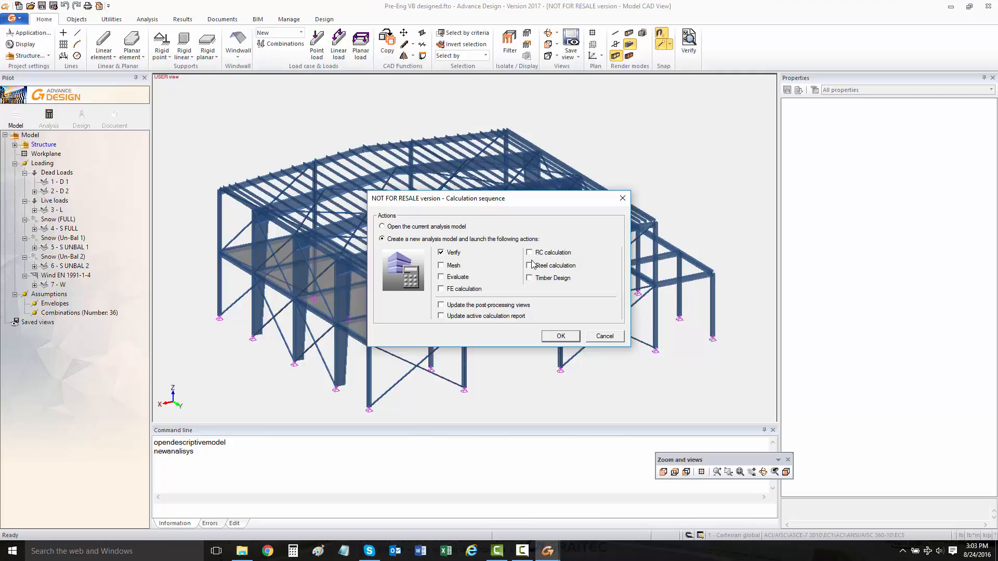
left_click(411, 227)
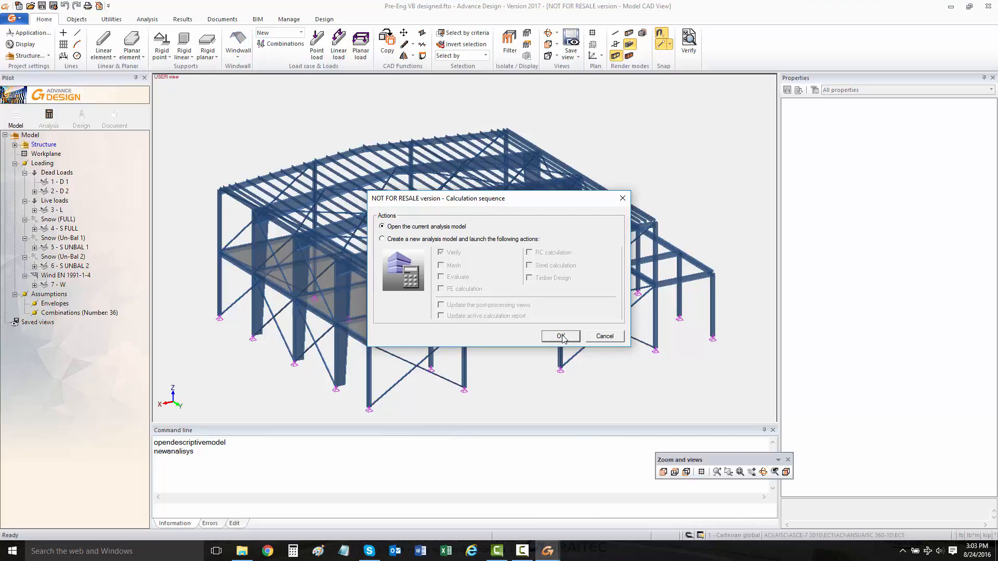
left_click(561, 336)
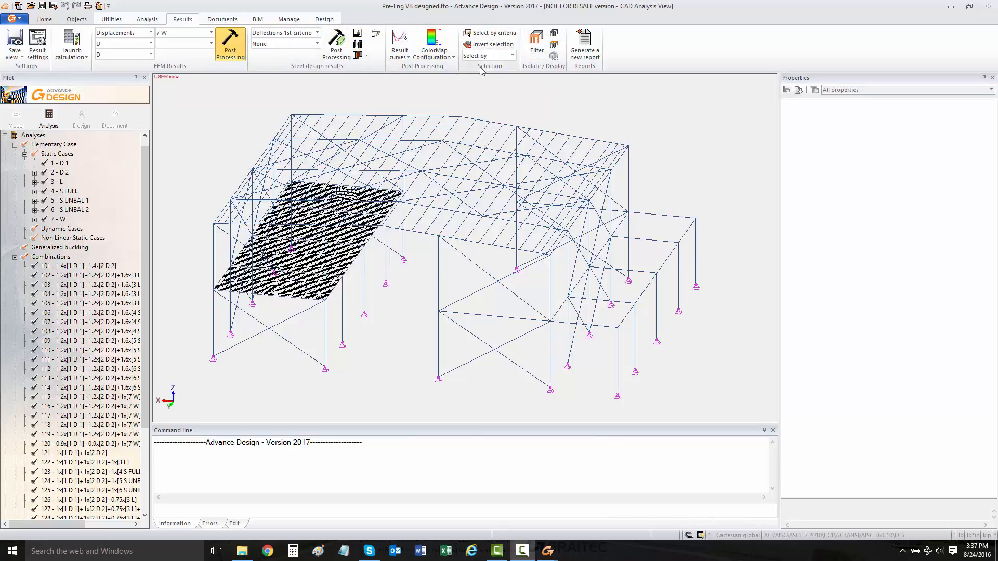
Display the total displacements D of the whole structure for load case 1 D 1
left_click(150, 35)
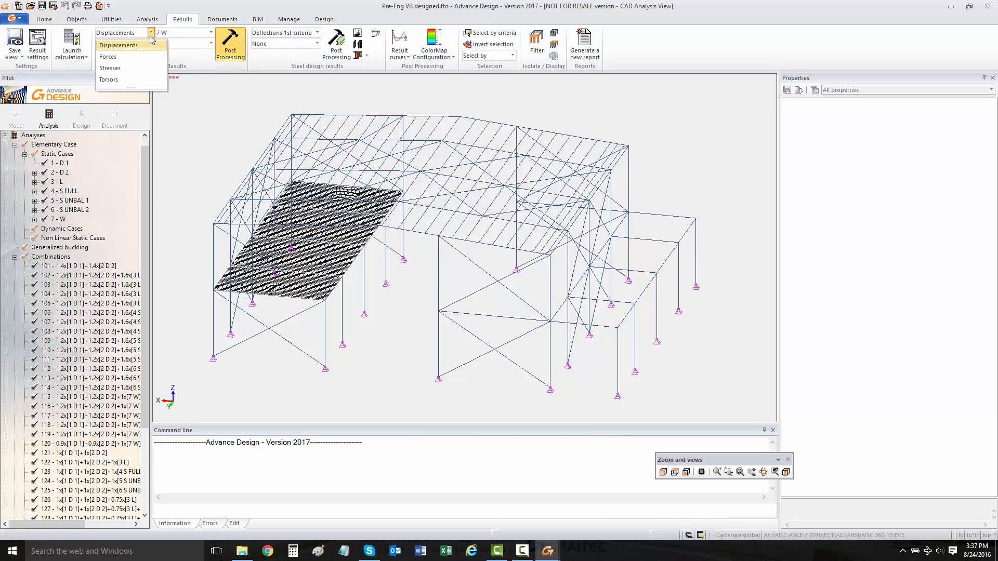
left_click(150, 36)
left_click(212, 33)
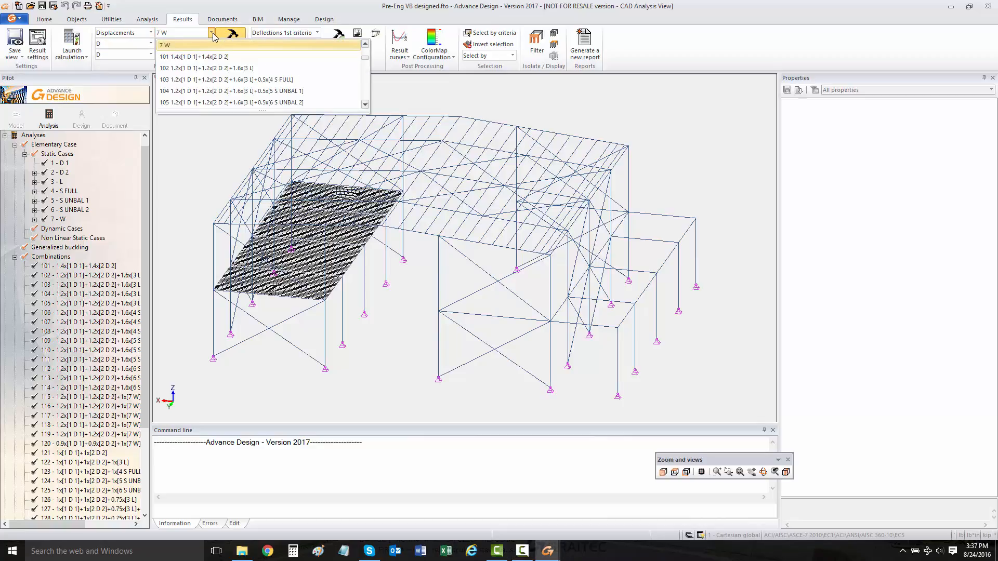
scroll(208, 57, "up", 4)
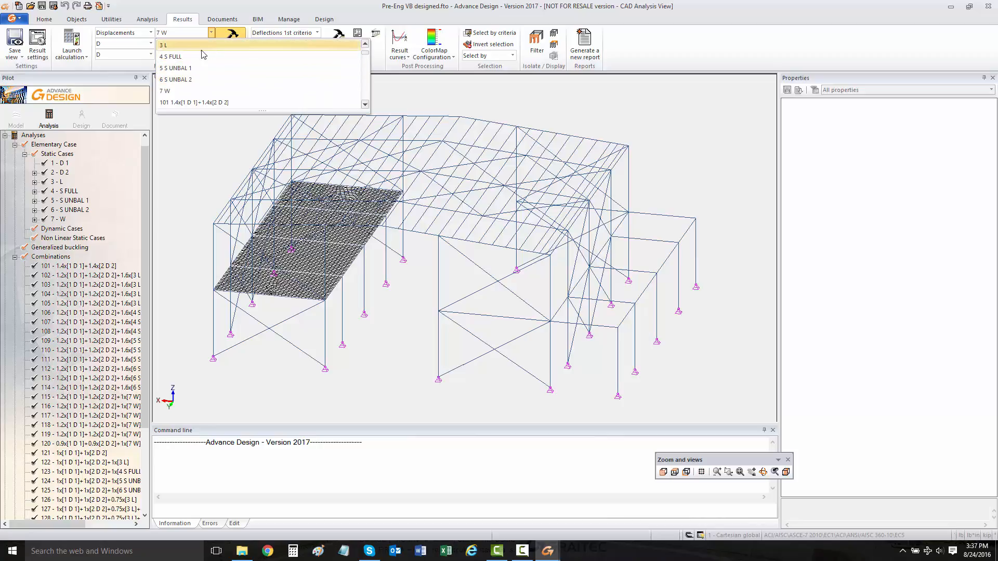
scroll(203, 54, "up", 2)
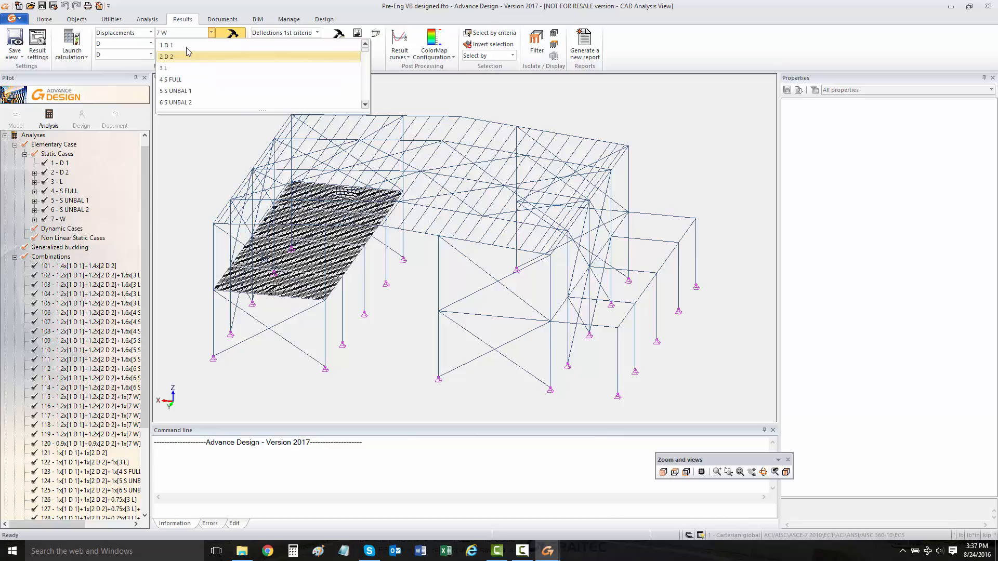
left_click(204, 45)
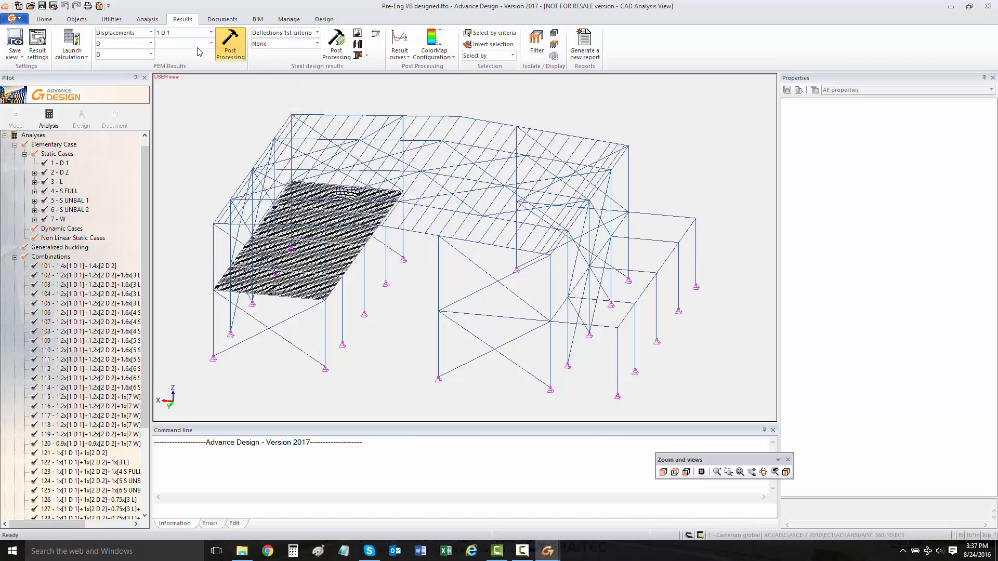
left_click(227, 46)
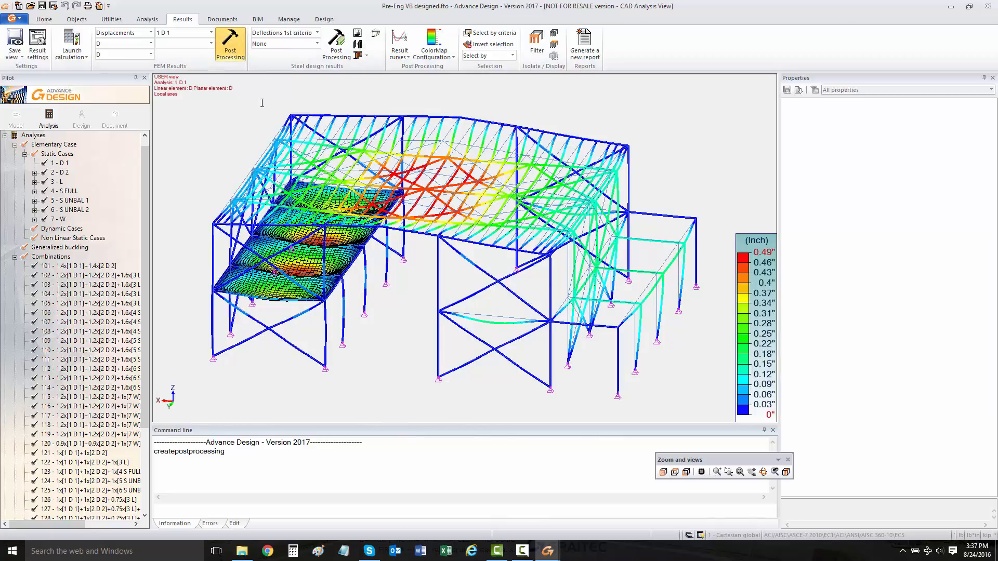
left_click(385, 193)
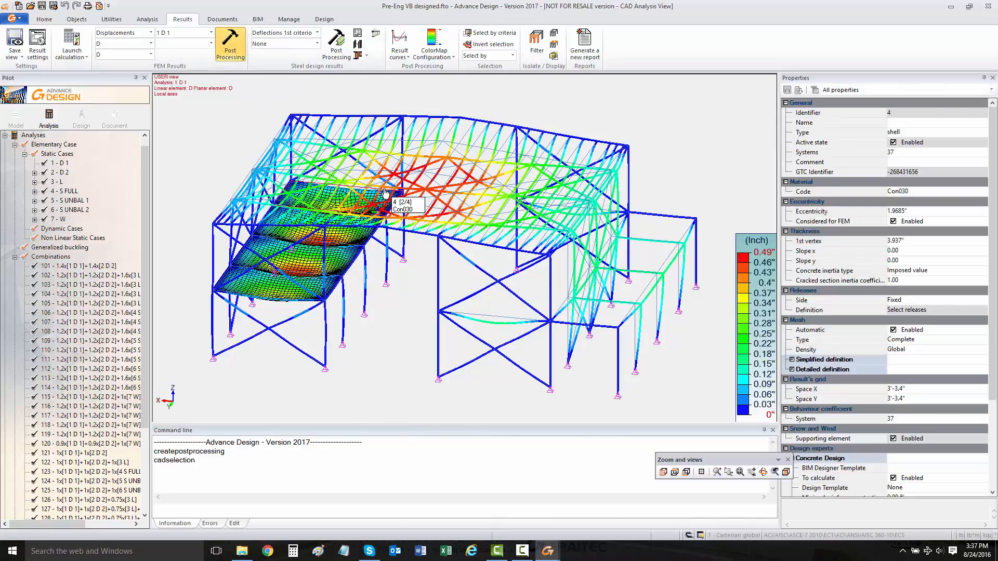
key("Escape")
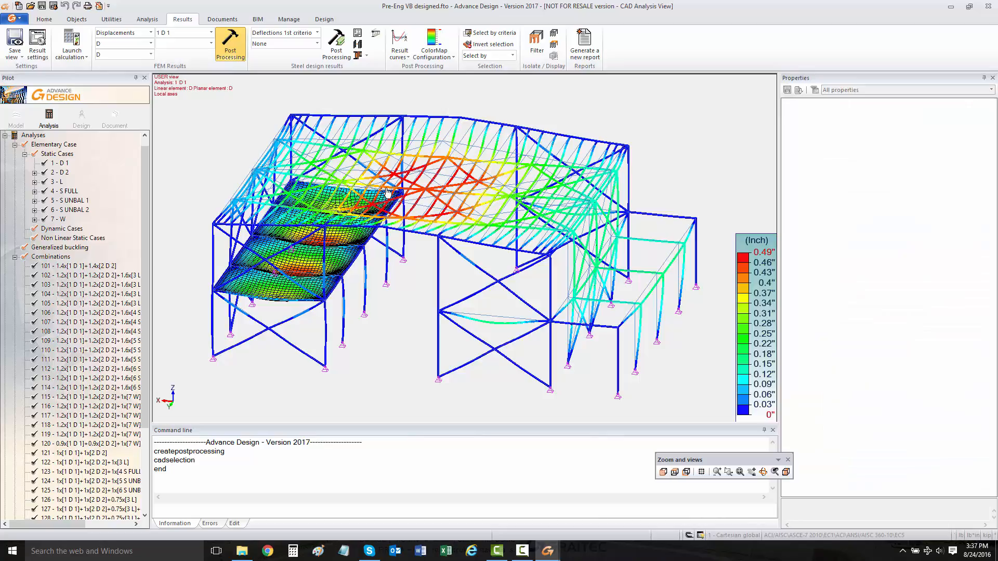
Select the elements with the four parametric I cross sections and display the load case 1 D 1 displacements on them alone
key("alt+s")
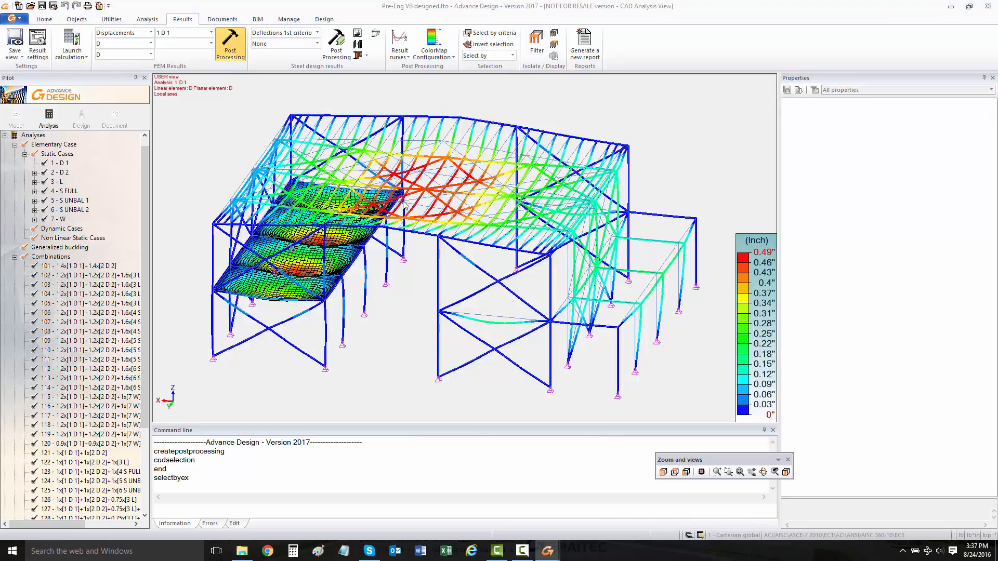
left_click(410, 162)
left_click(422, 183)
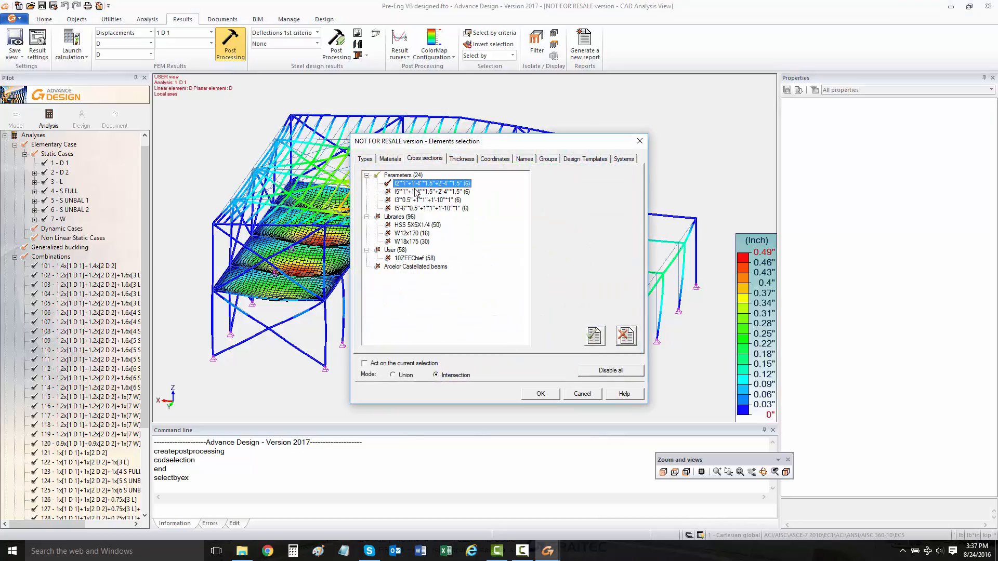
left_click(414, 192)
left_click(414, 200)
left_click(415, 208)
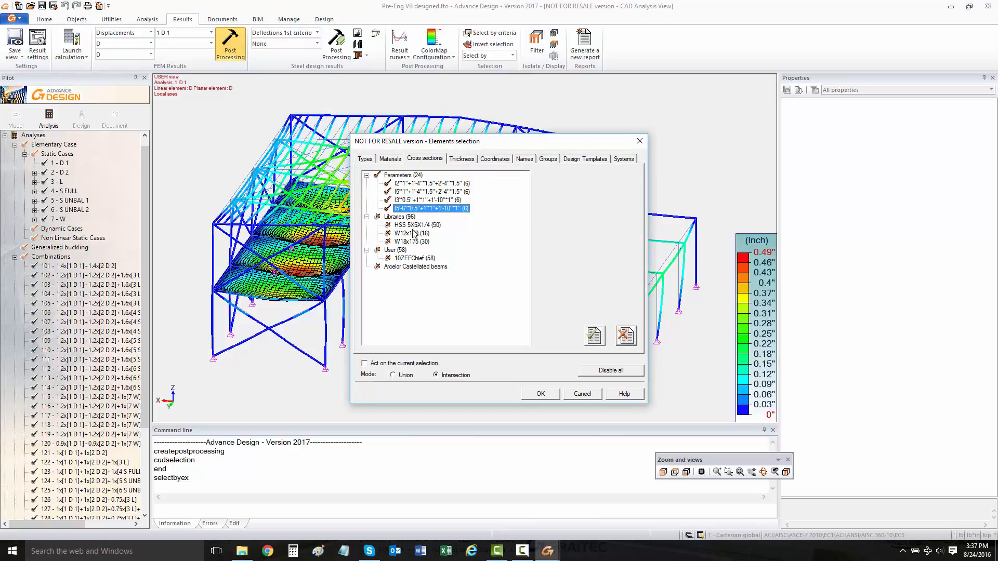
left_click(541, 394)
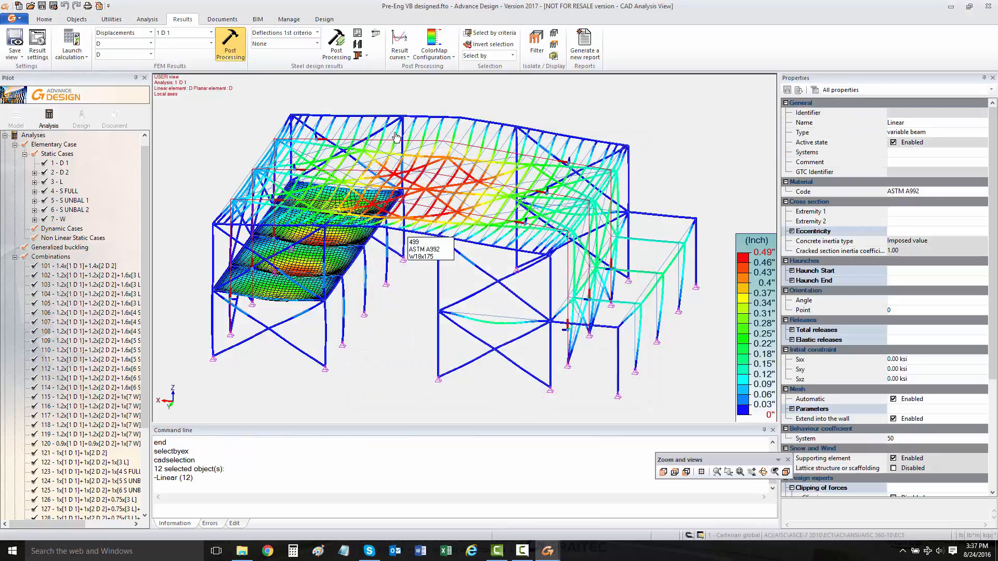
left_click(233, 51)
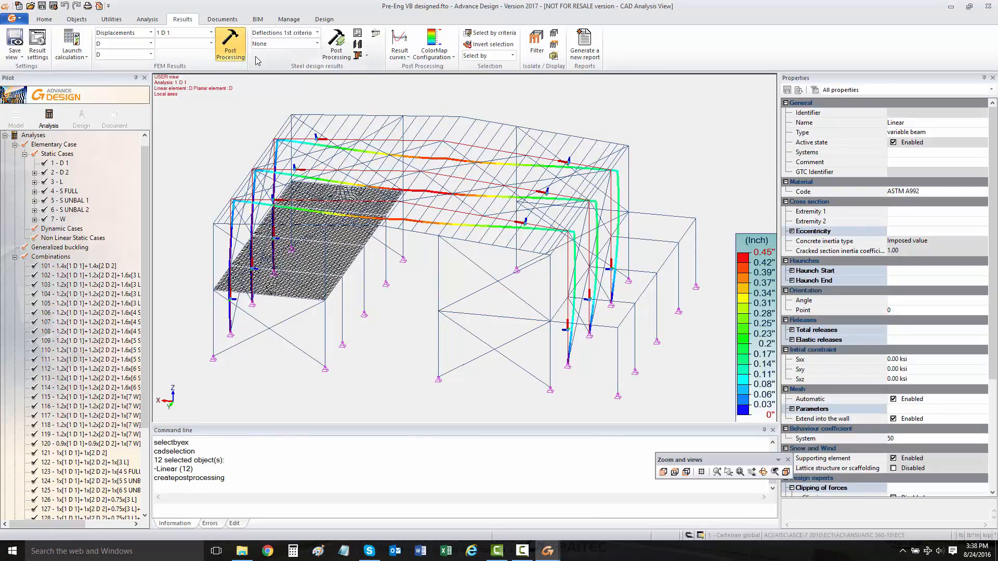
key("Escape")
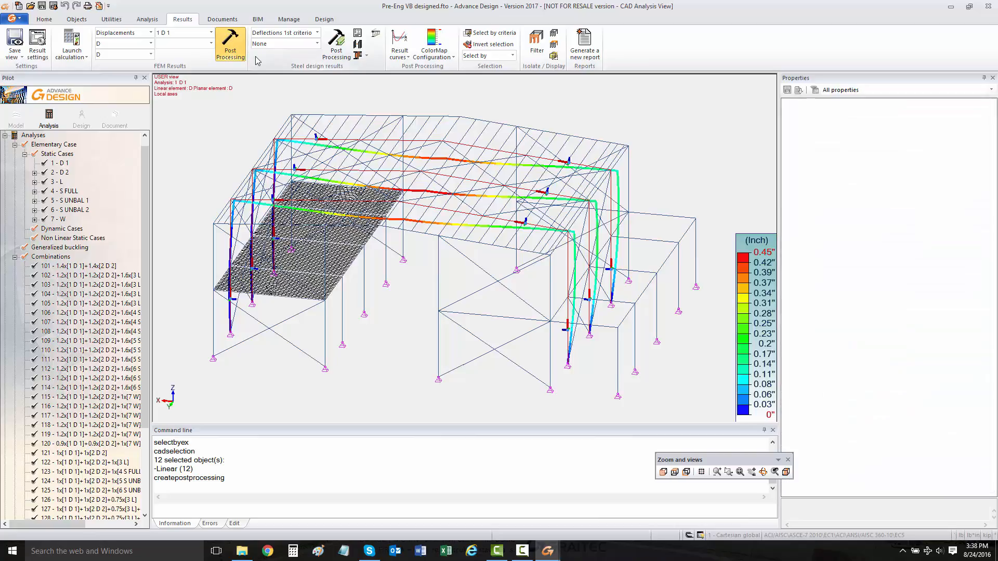
Display the whole structure's displacements for combination 110, 1.2x[1 D 1]+1.2x[2 D 2]+1.6x[5 S UNBAL 1]+0.5x[3 L]
left_click(150, 32)
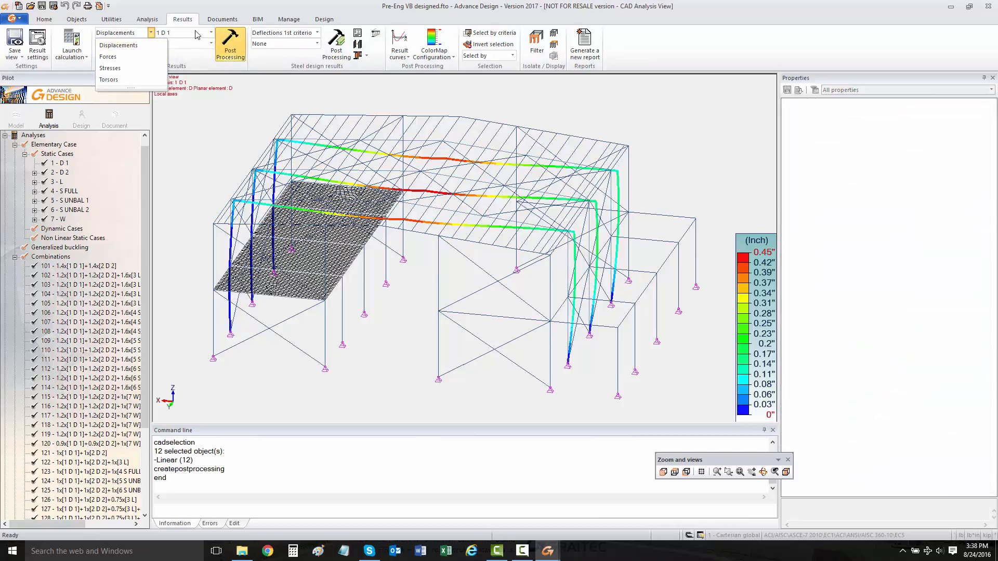
left_click(211, 32)
scroll(213, 101, "down", 2)
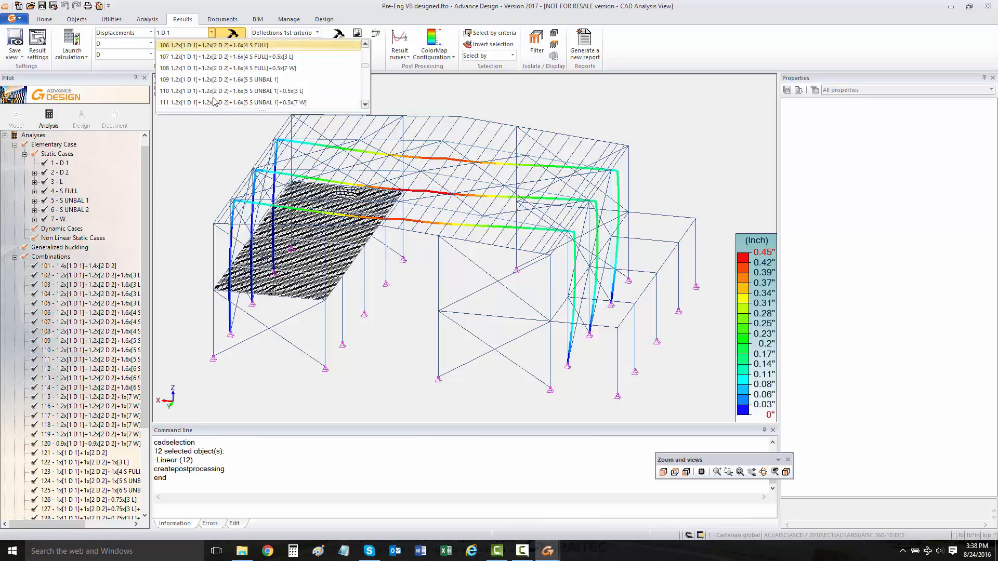
left_click(213, 91)
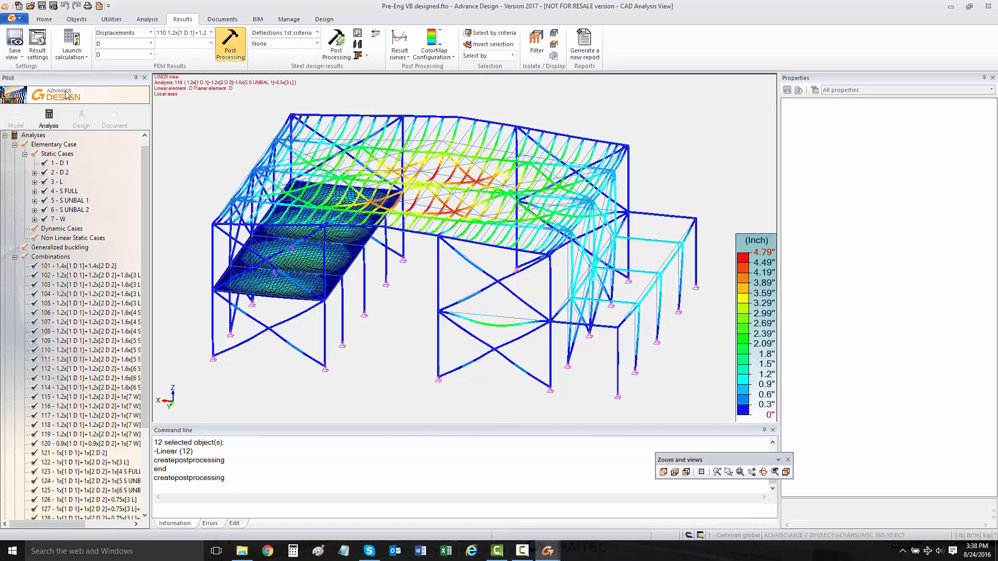
Display the linear elements' bending moments My on the whole structure in place of the displacements, keeping combination 110
left_click(152, 32)
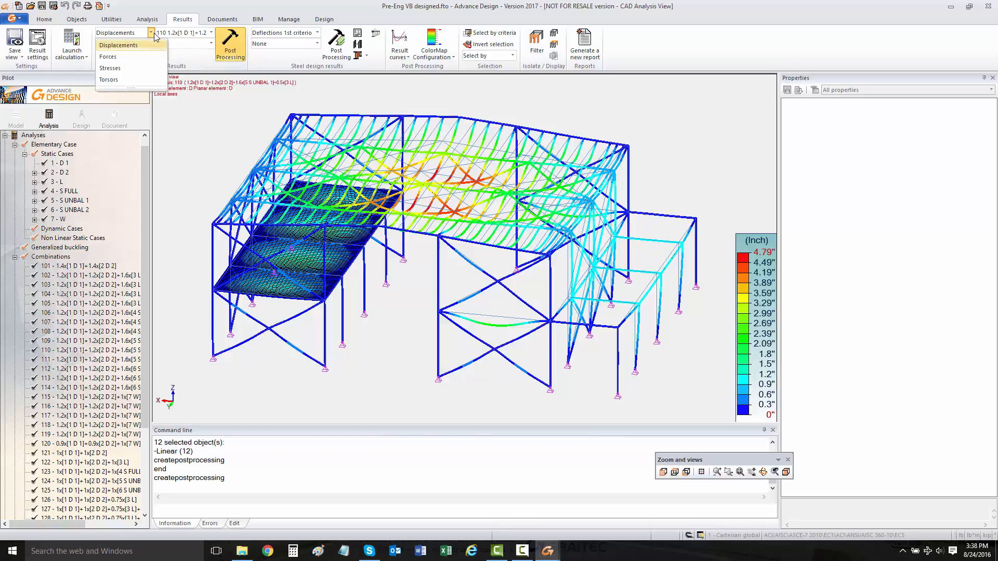
left_click(152, 33)
left_click(151, 33)
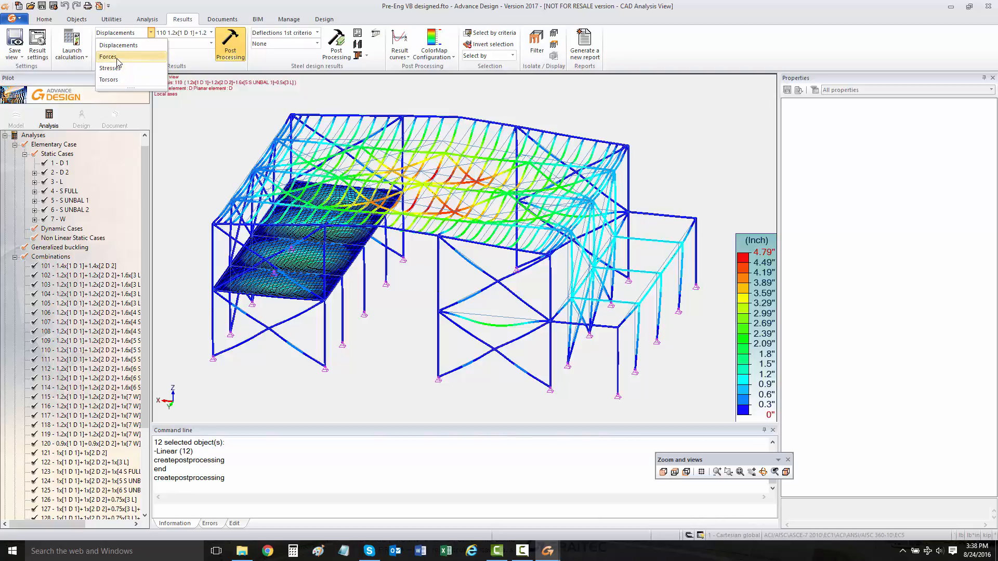
left_click(118, 57)
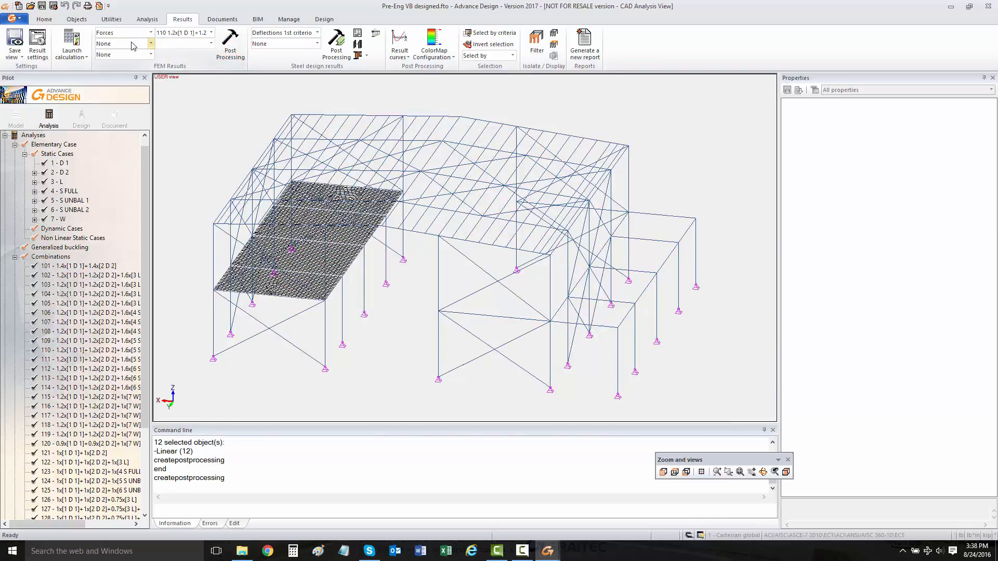
left_click(150, 43)
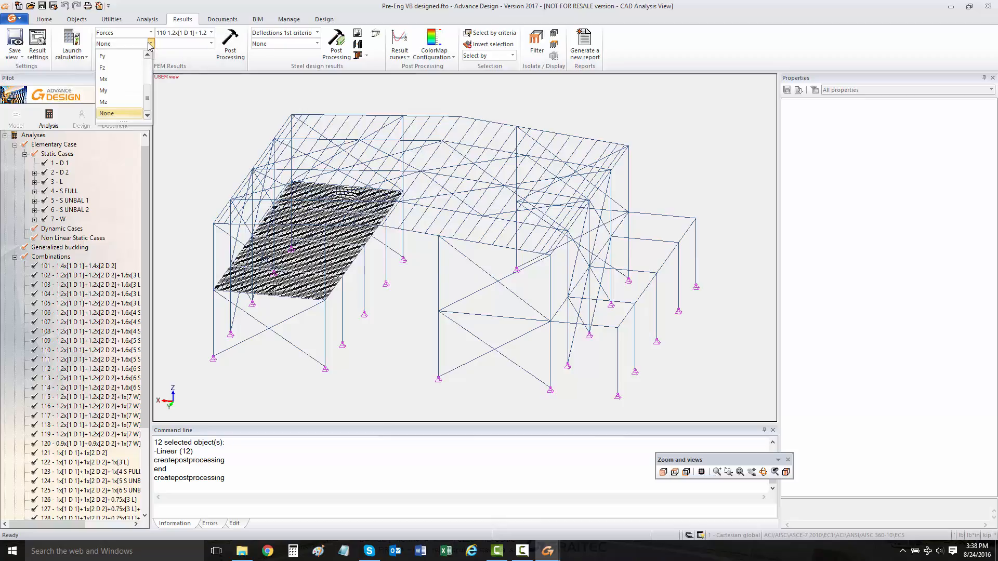
left_click(116, 91)
left_click(230, 46)
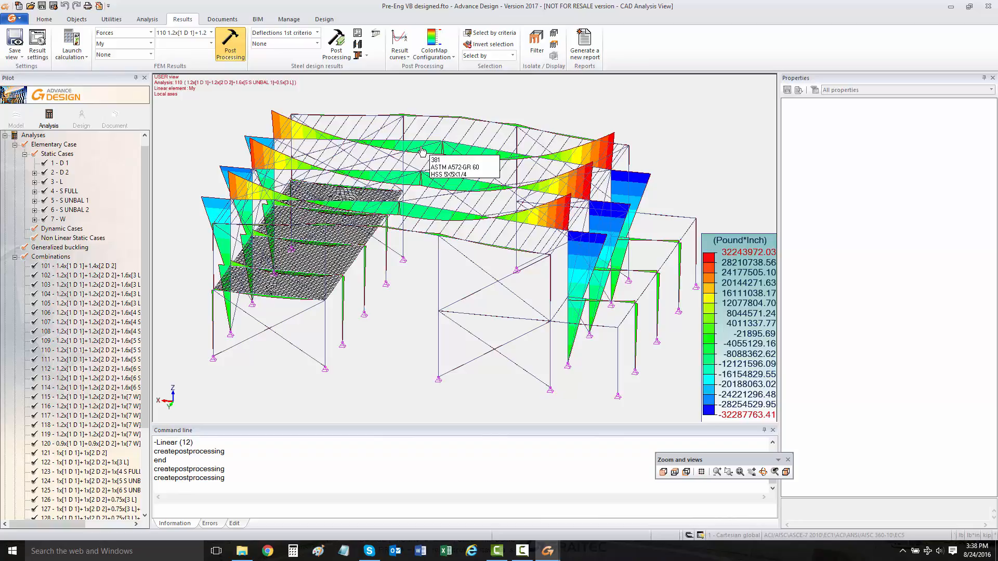
Select the elements with the four parametric I cross sections, isolate them, and display their My diagrams alone
key("alt+s")
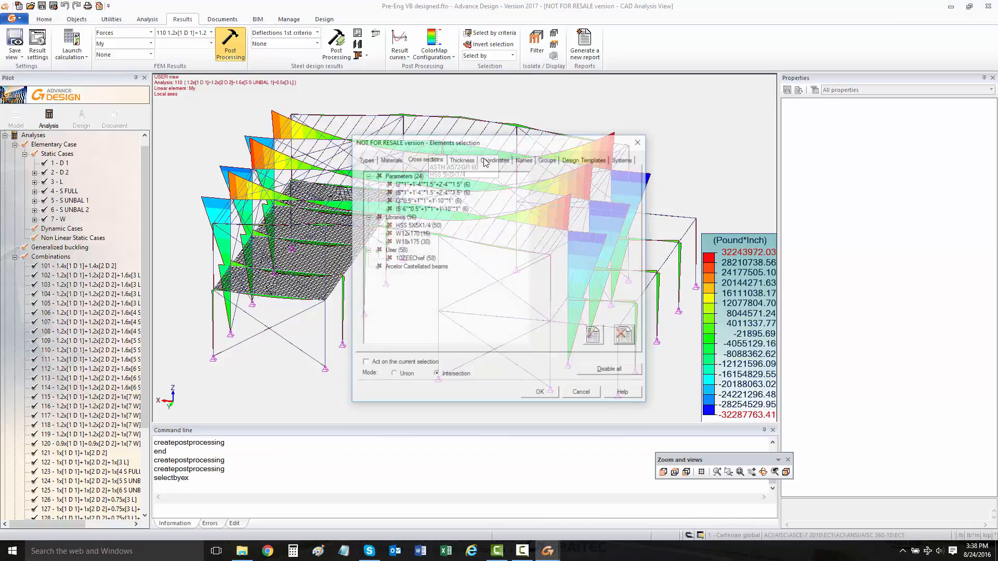
left_click(427, 186)
left_click(427, 191)
left_click(426, 199)
left_click(424, 207)
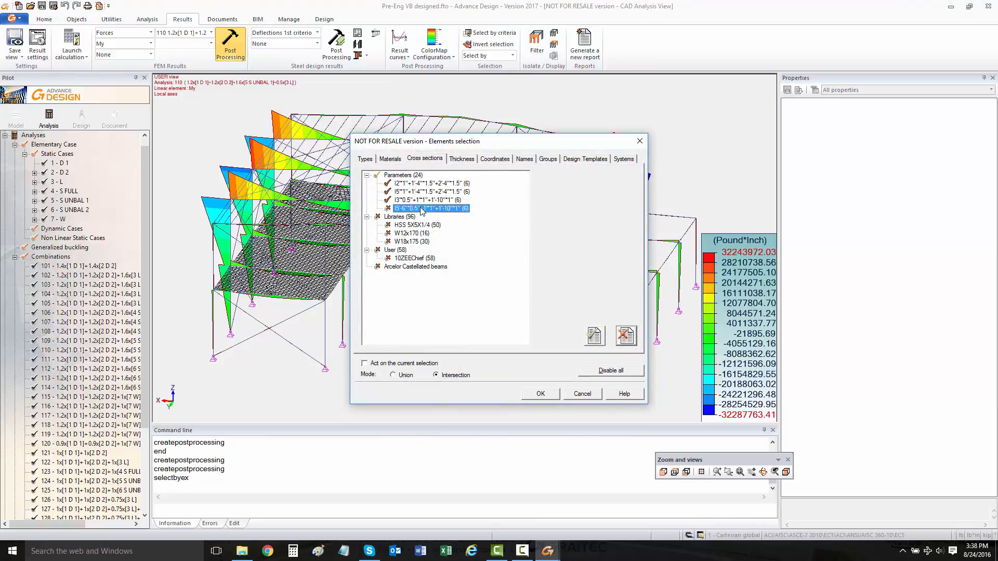
left_click(539, 393)
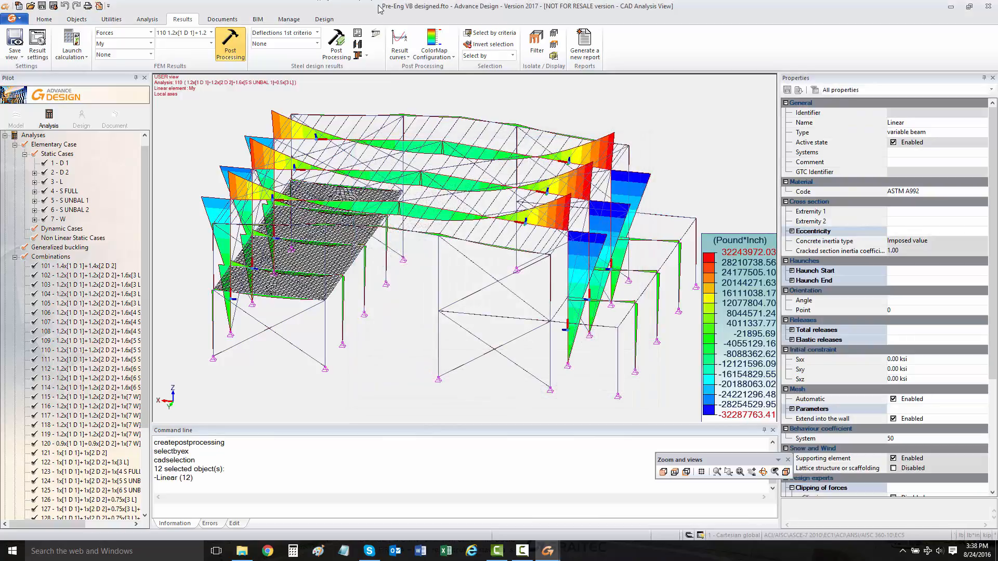
left_click(537, 38)
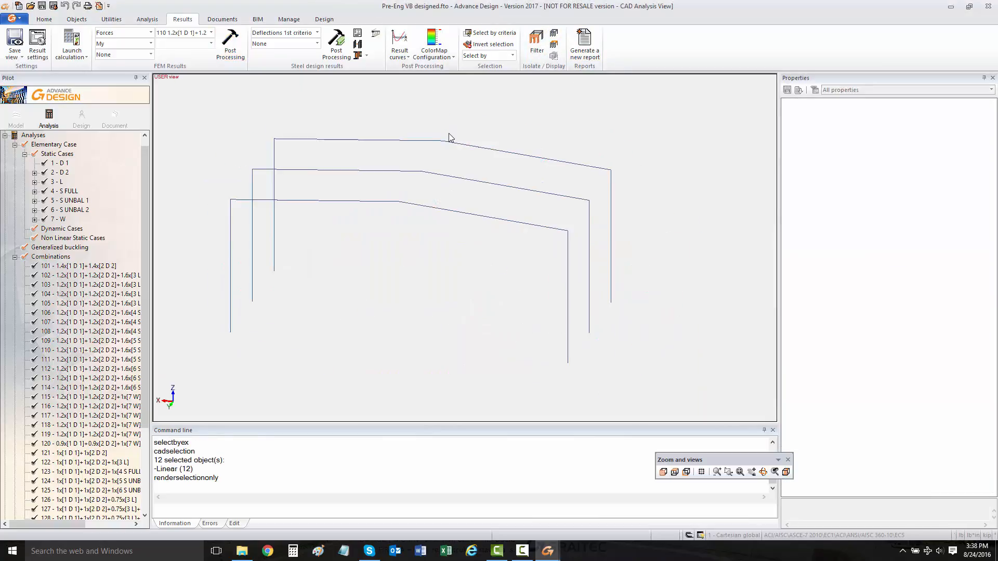
left_click(228, 51)
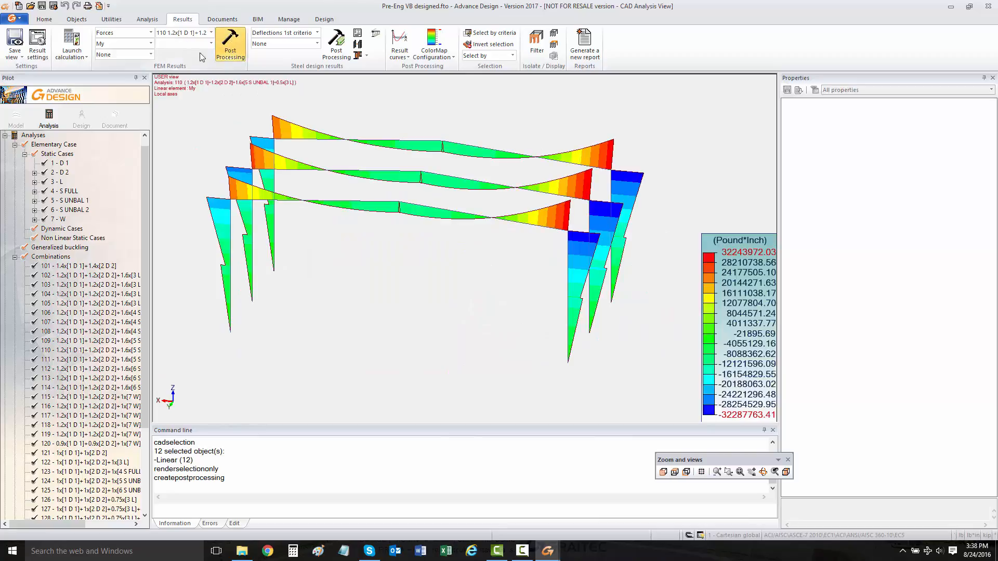
Switch the linear force result to Fx and look through the available linear and planar force components
left_click(150, 44)
left_click_drag(149, 80, 148, 97)
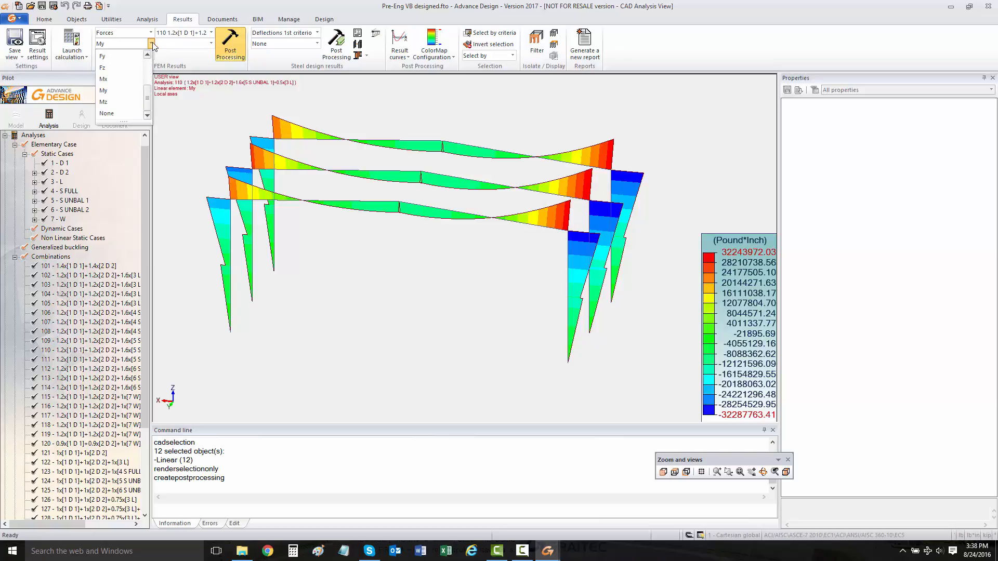
scroll(129, 60, "up", 1)
left_click(125, 57)
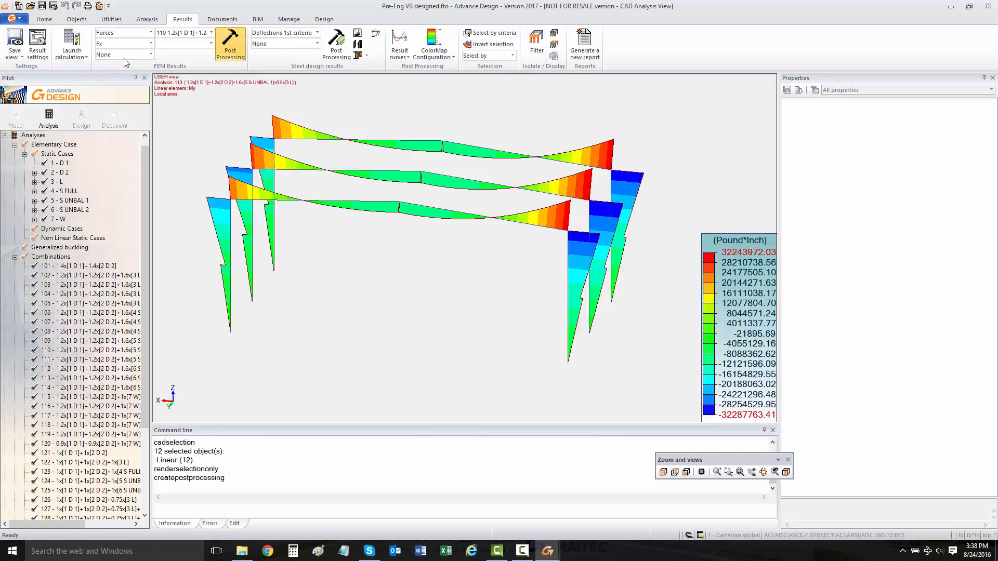
left_click(150, 43)
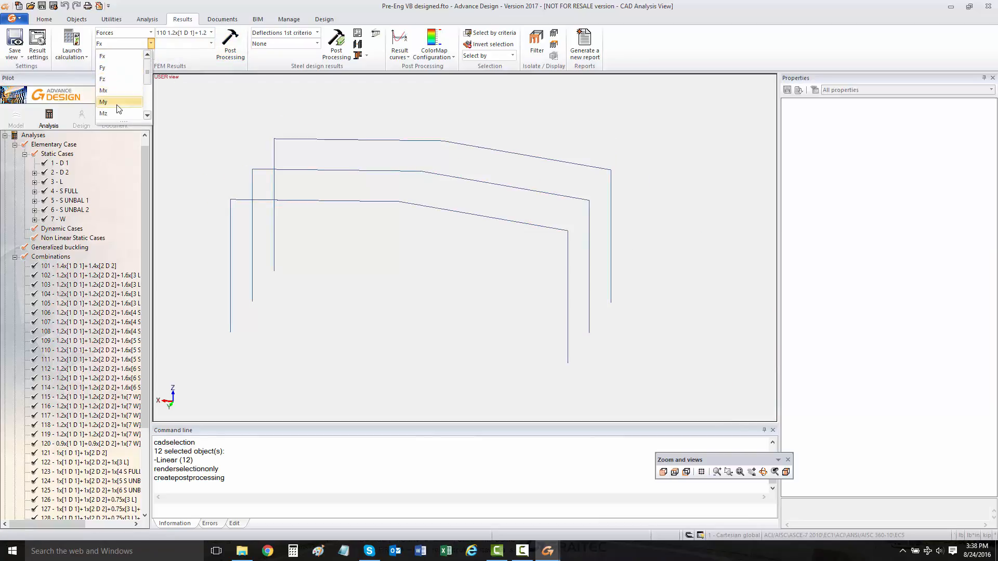
left_click(148, 115)
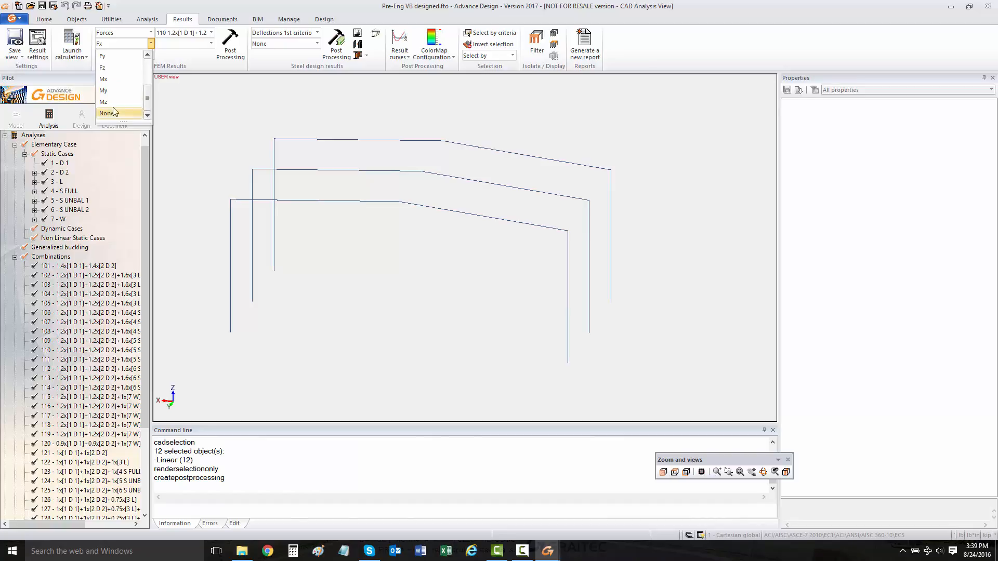
left_click(151, 42)
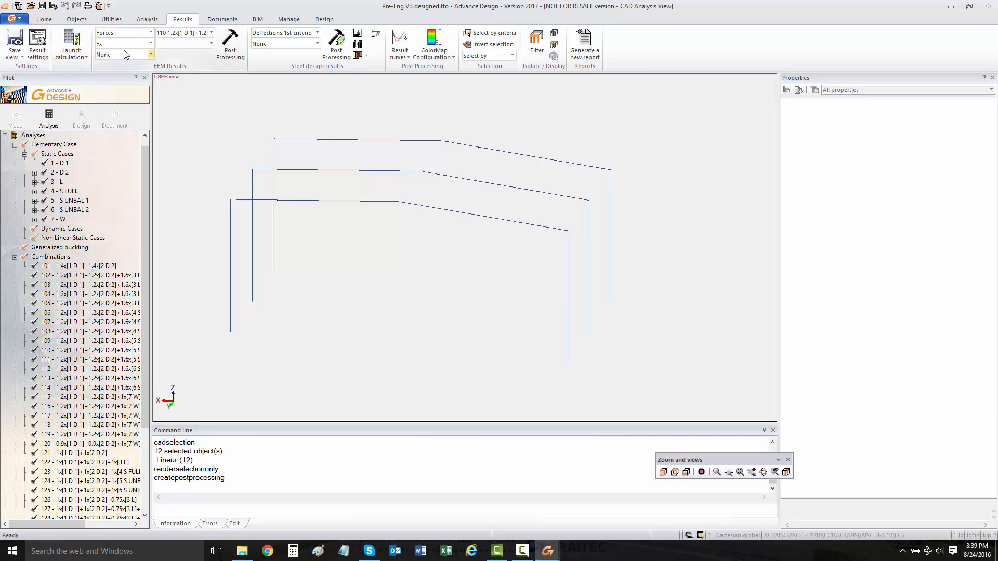
left_click(151, 54)
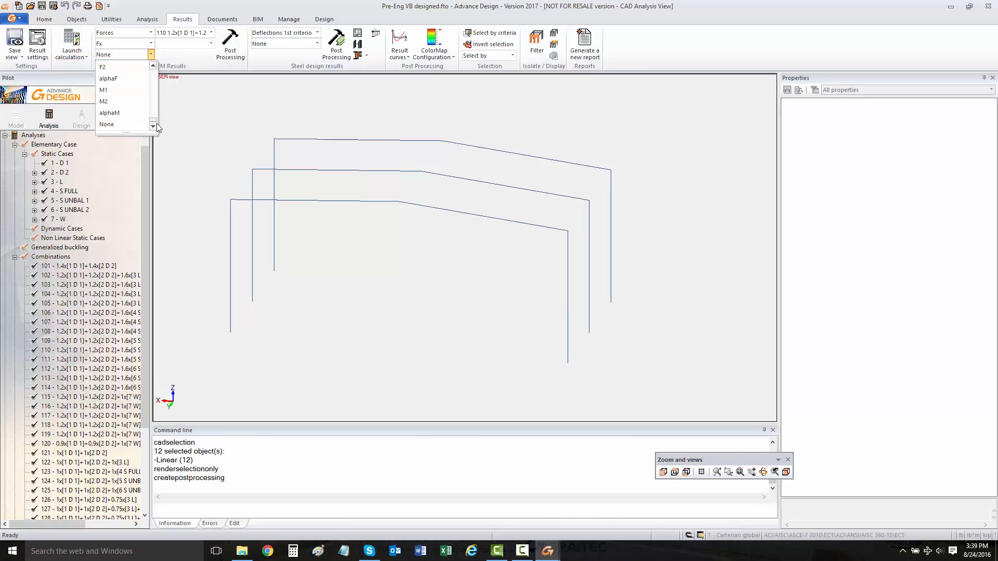
mouse_move(154, 117)
left_mouse_down()
mouse_move(154, 72)
mouse_move(153, 122)
left_mouse_up()
left_click(150, 44)
left_click(149, 43)
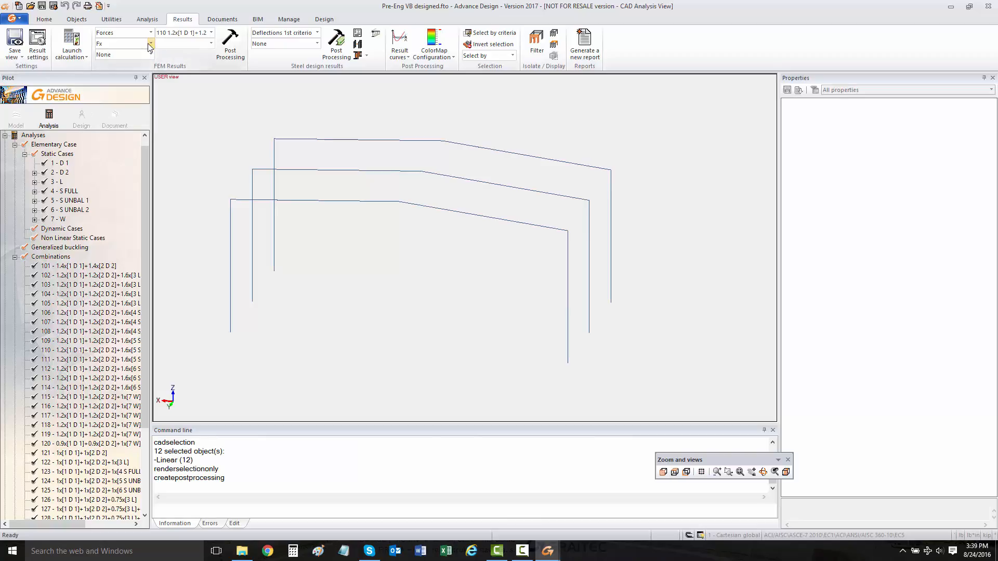
Set the linear force result back to My and regenerate the diagrams on the isolated frames
left_click(147, 42)
left_click(121, 103)
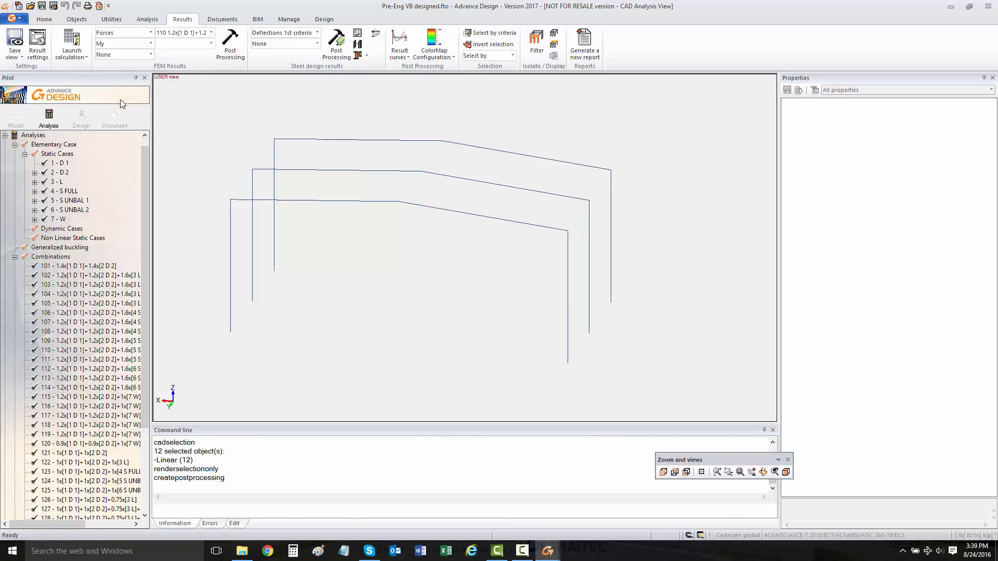
left_click(231, 42)
Generate the result curves for the nearest frame's left rafter and enlarge its My curve
left_click(371, 208)
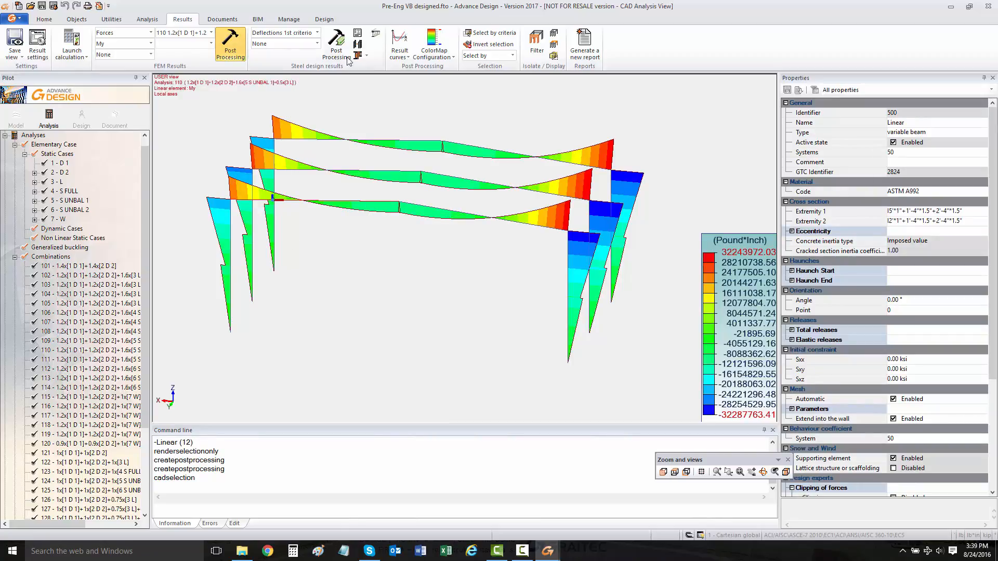
left_click(406, 57)
left_click(413, 78)
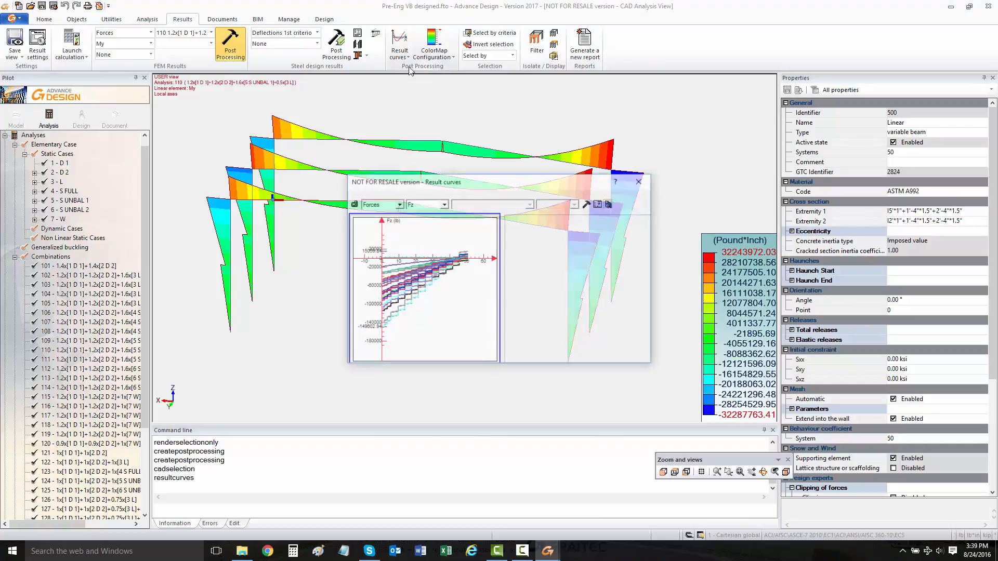
left_click_drag(465, 186, 427, 135)
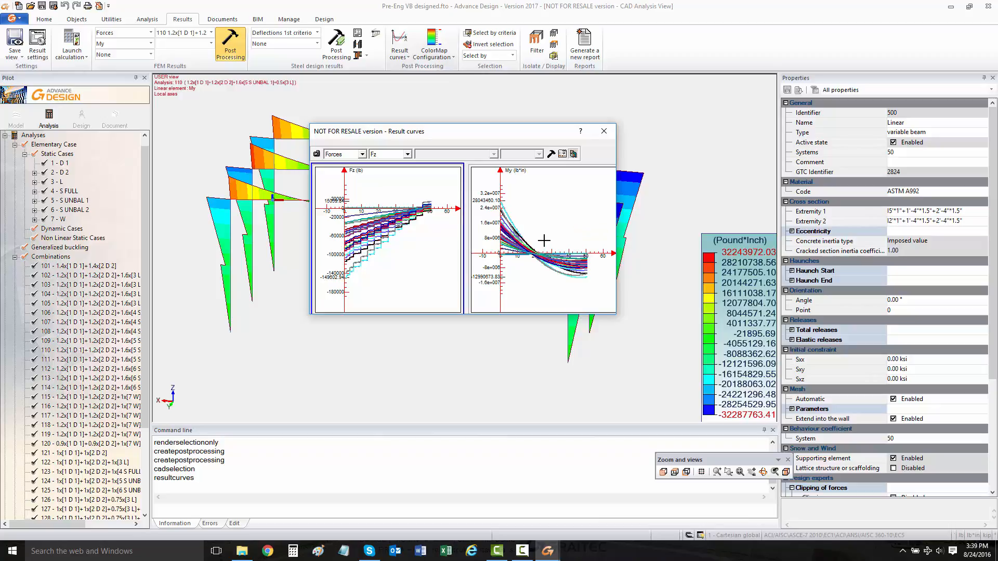
double_click(515, 212)
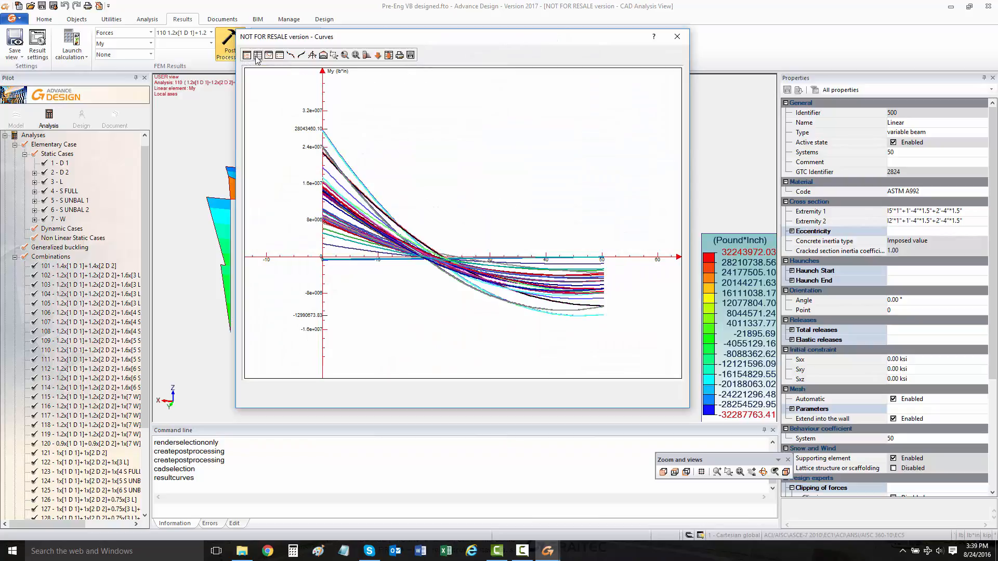
Examine the table of My curve points along the rafter for each load case and combination, then close it
left_click(256, 56)
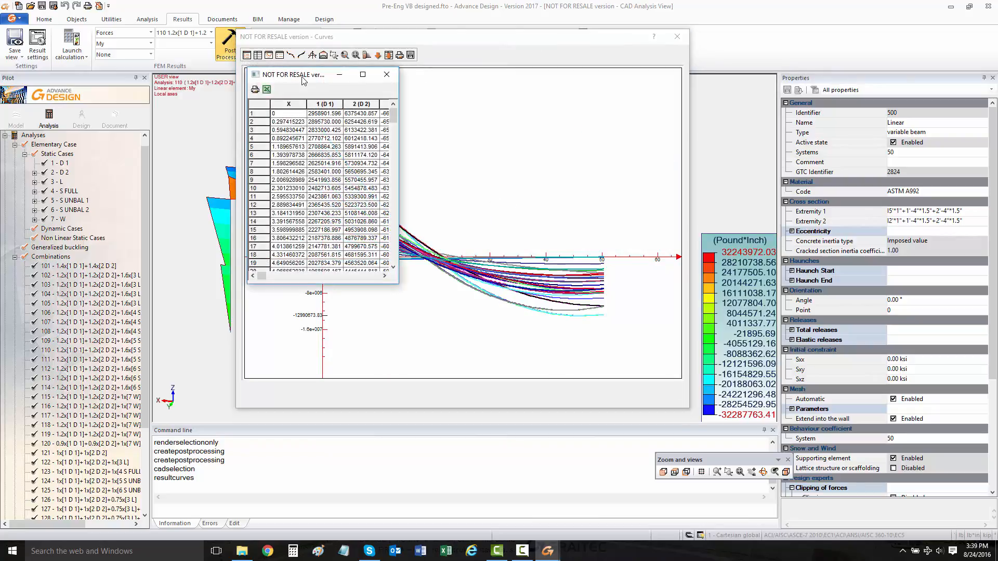
left_click_drag(301, 76, 217, 67)
left_click_drag(306, 114, 628, 157)
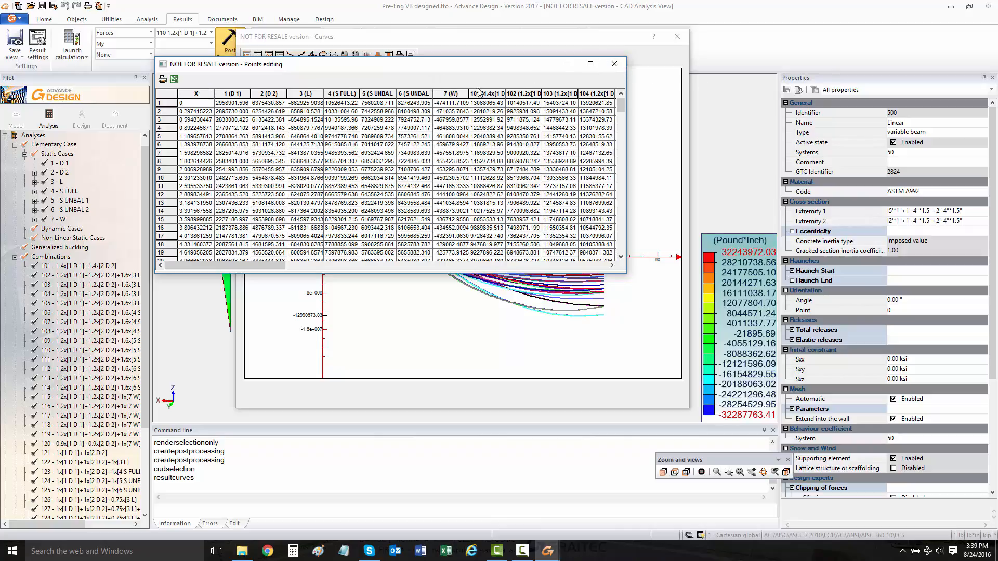
left_click(614, 64)
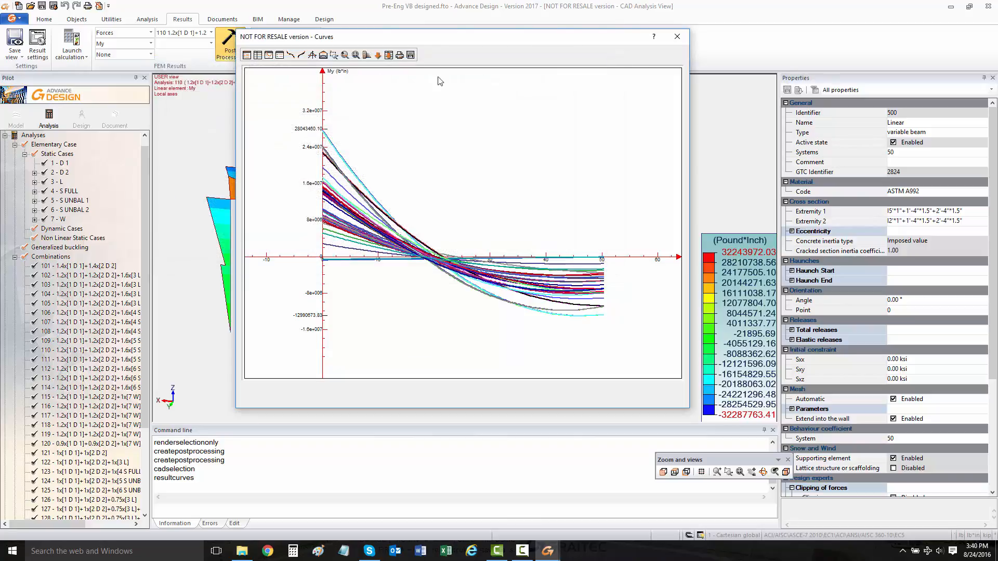
Open the list of plotted curves and exclude elementary load cases 1 (D 1) through 7 (W)
left_click(268, 55)
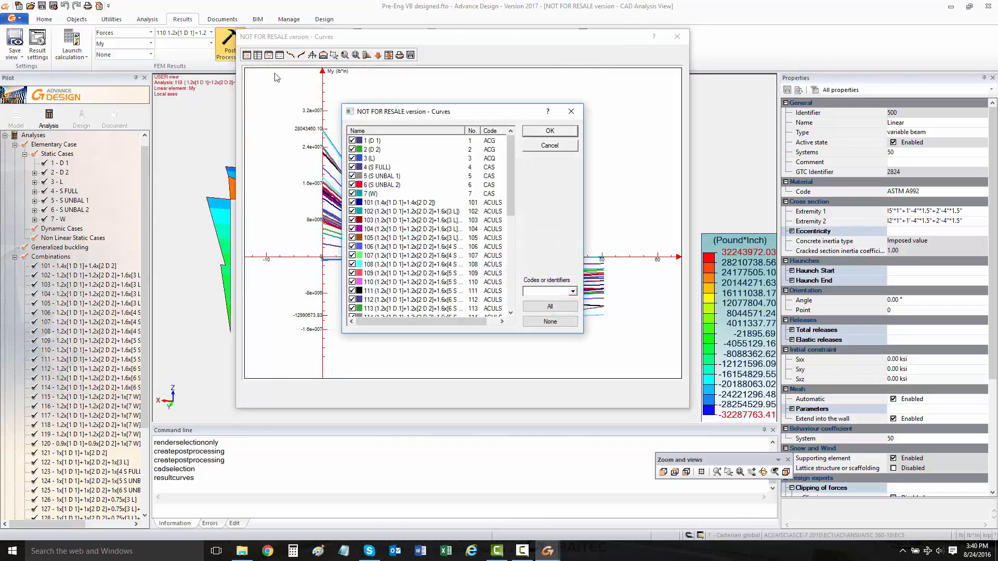
left_click(351, 140)
left_click(352, 150)
left_click(352, 158)
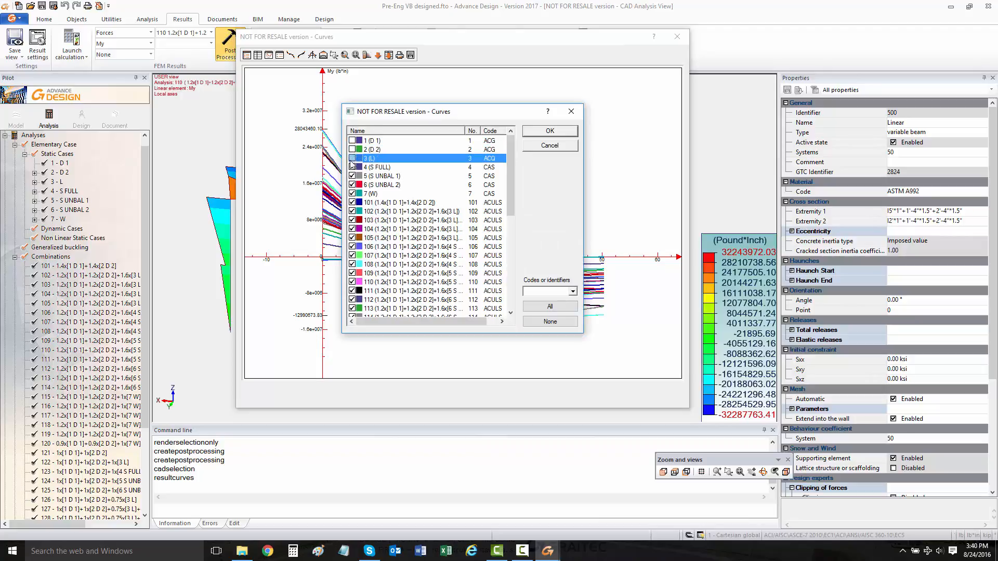
left_click(352, 167)
left_click(351, 176)
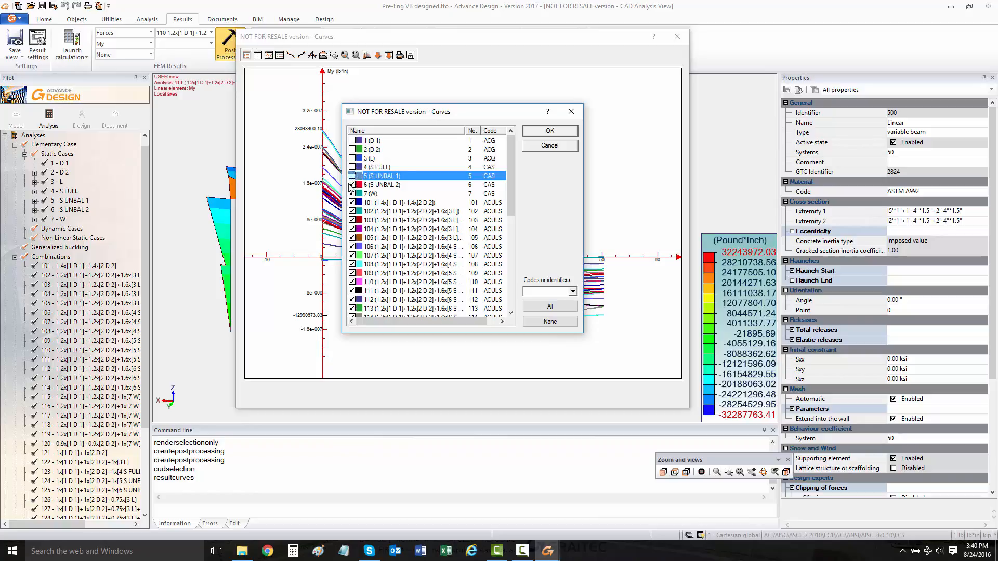
left_click(352, 185)
left_click(352, 194)
Exclude the ACSLS service combinations 121 through 136 from the plotted curves
left_click_drag(512, 173, 508, 219)
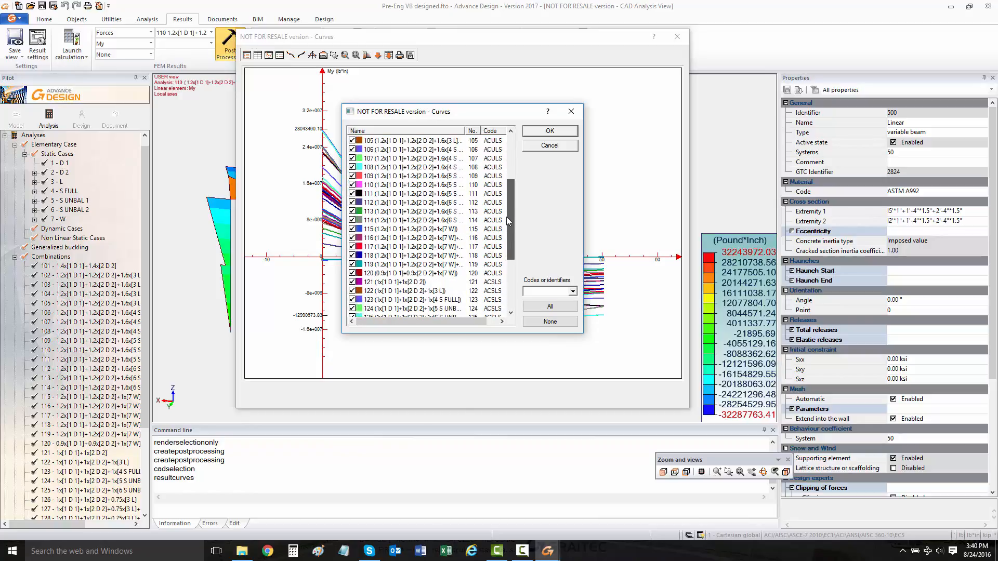
left_click(352, 281)
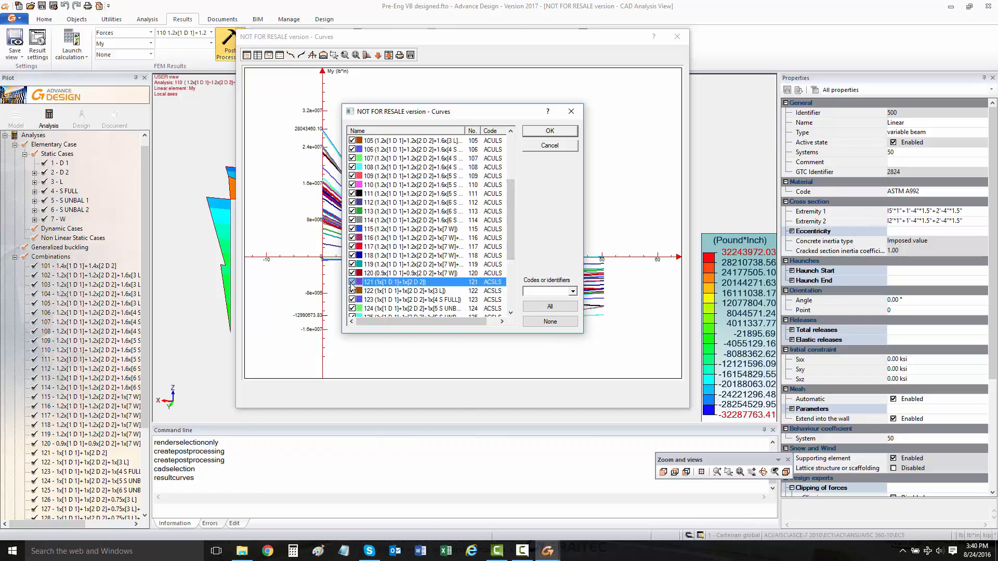
left_click(352, 291)
left_click(352, 299)
left_click(351, 309)
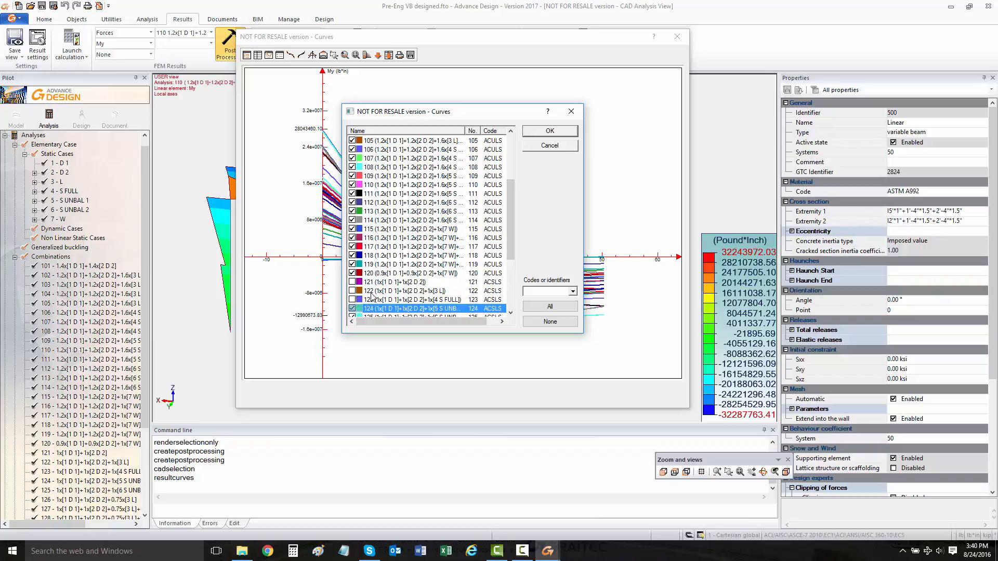
scroll(372, 296, "down", 4)
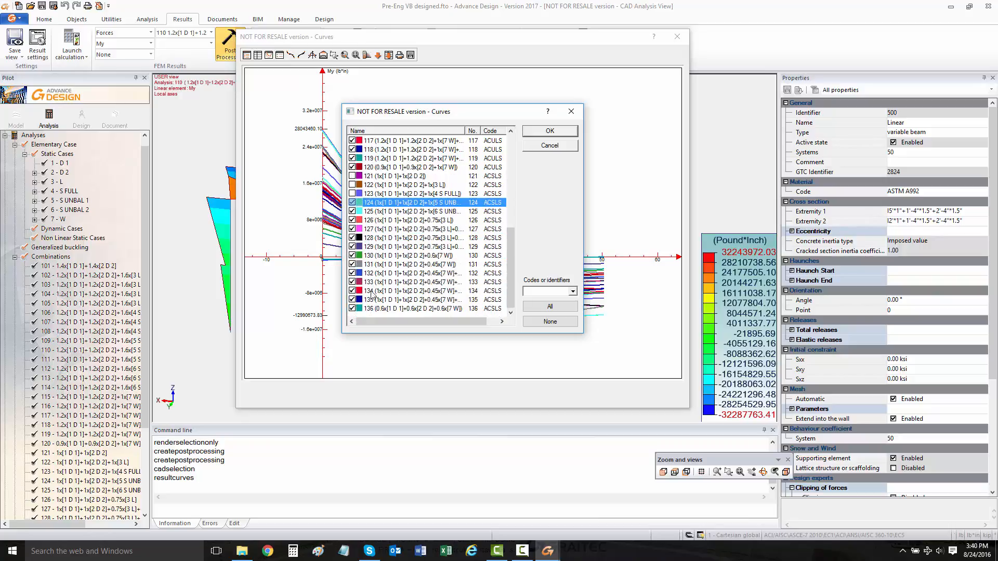
left_click(352, 211)
left_click(352, 219)
left_click(352, 228)
left_click(352, 237)
left_click(352, 247)
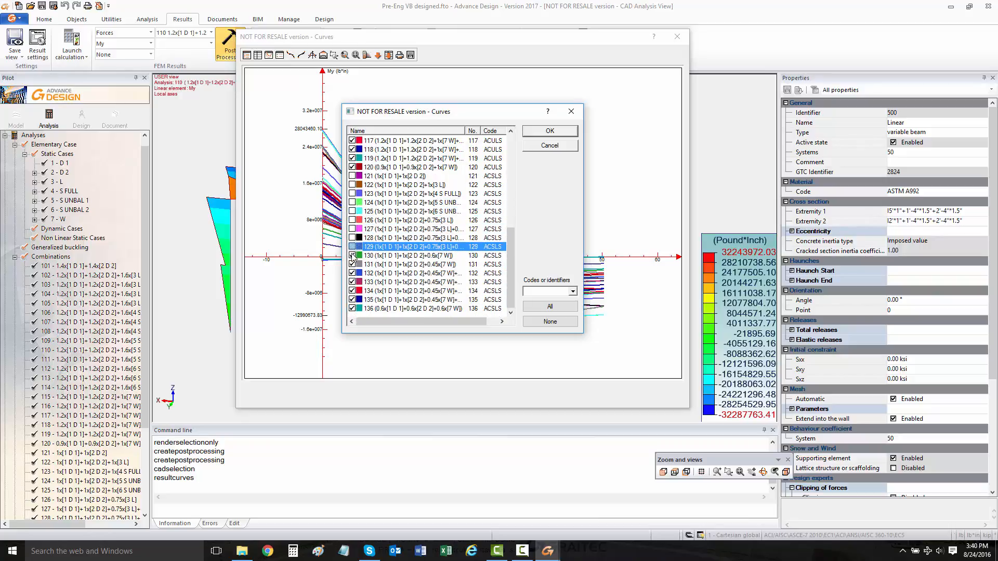
left_click(352, 255)
left_click(352, 264)
left_click(352, 273)
left_click(352, 281)
left_click(352, 291)
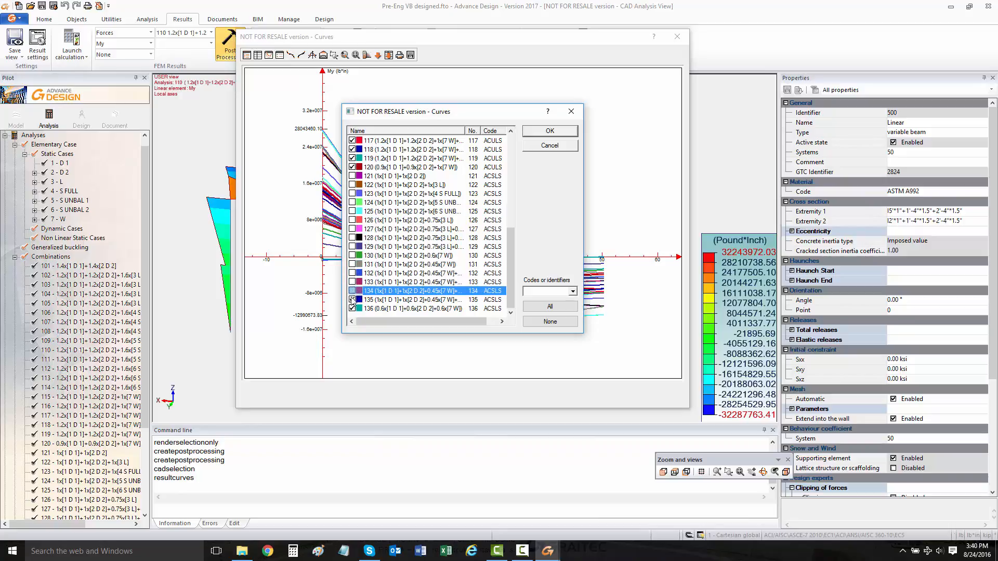
left_click(352, 299)
left_click(352, 309)
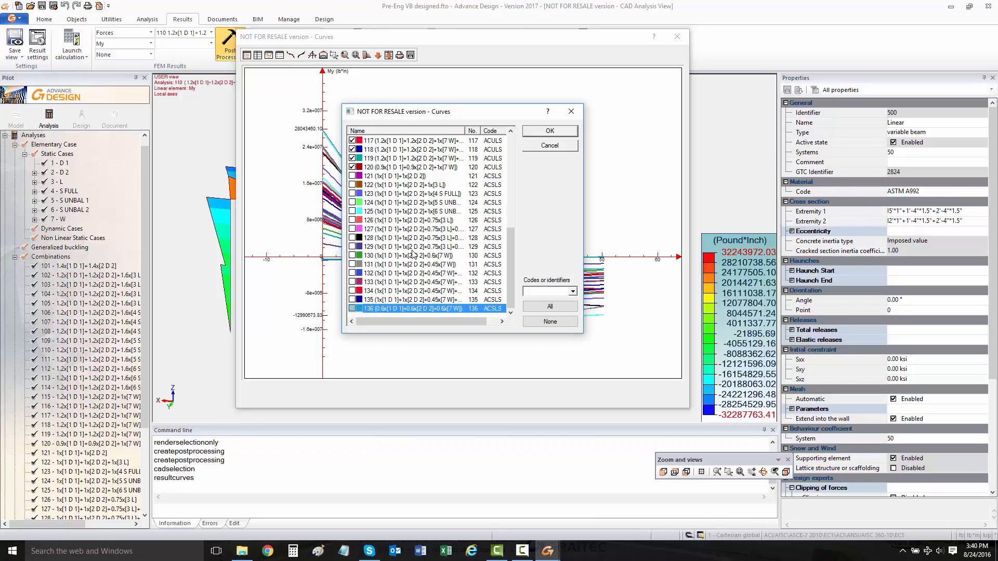
Apply the reduced list of combinations and examine the point values labelled along the rafter's My curves
left_click(549, 130)
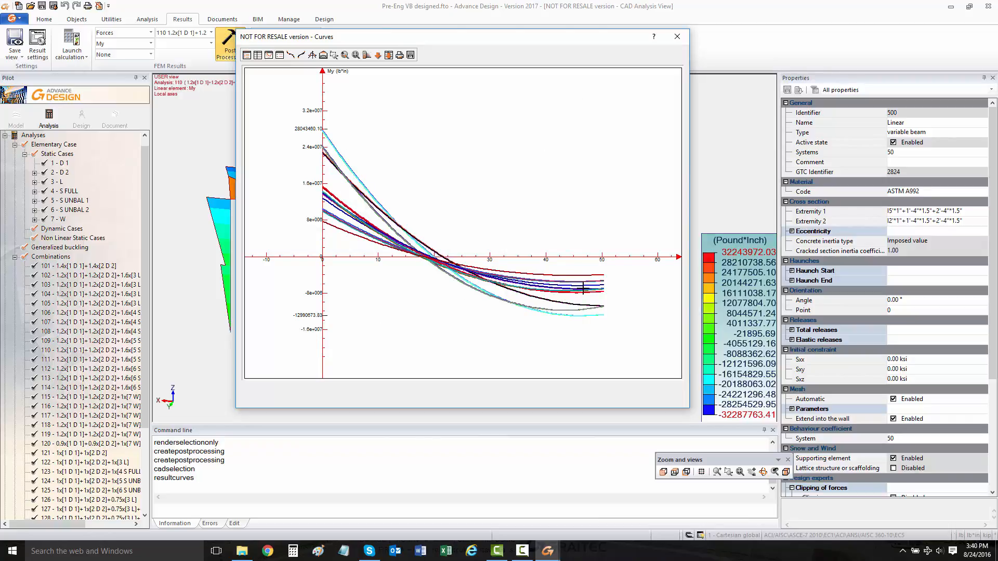
left_click(291, 55)
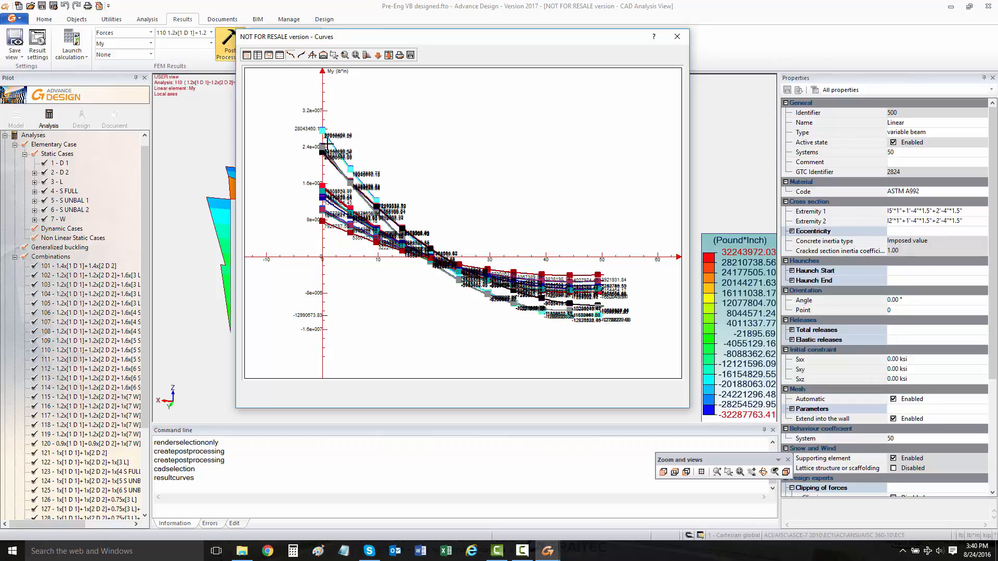
scroll(328, 139, "up", 4)
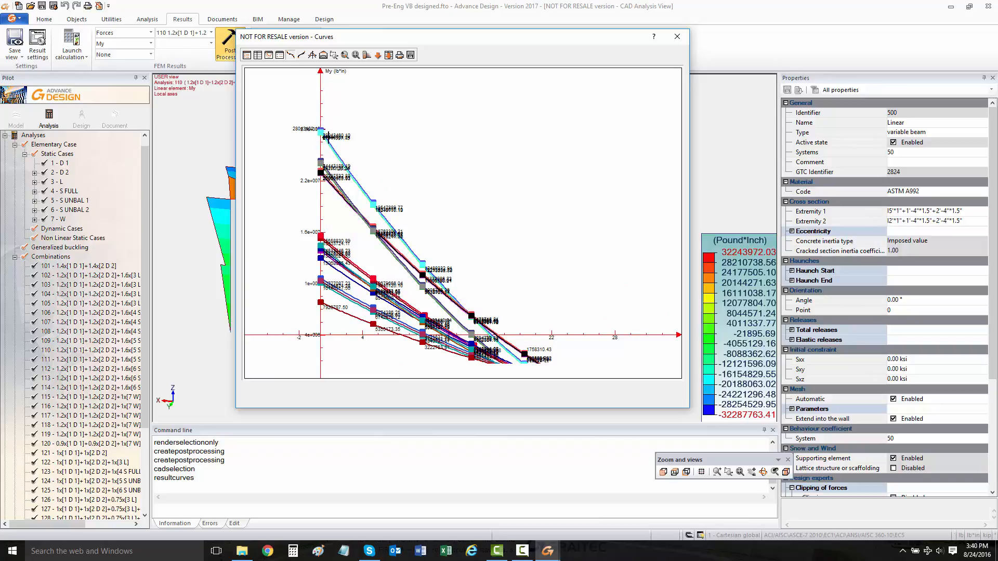
scroll(328, 135, "up", 2)
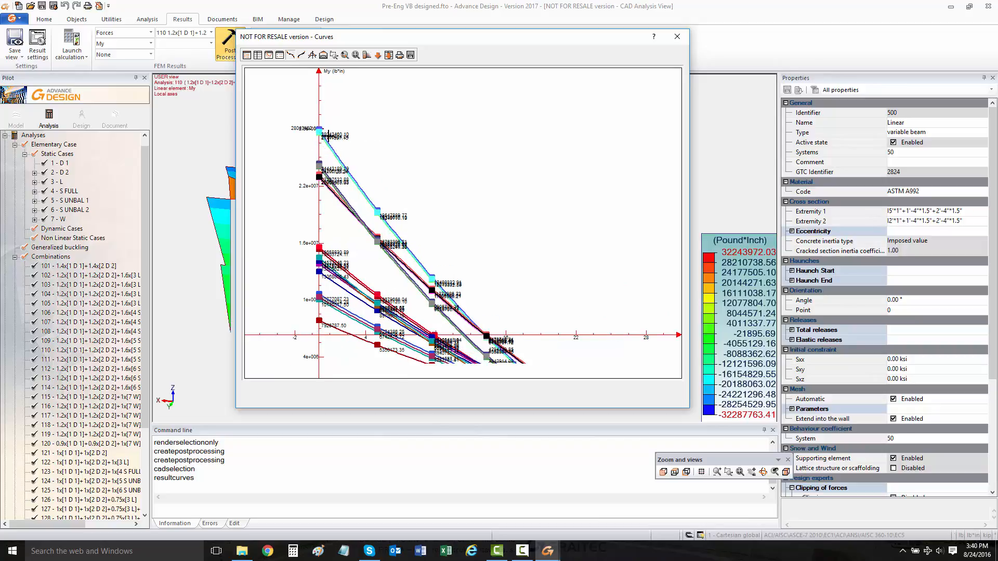
scroll(328, 135, "down", 1)
scroll(329, 128, "down", 2)
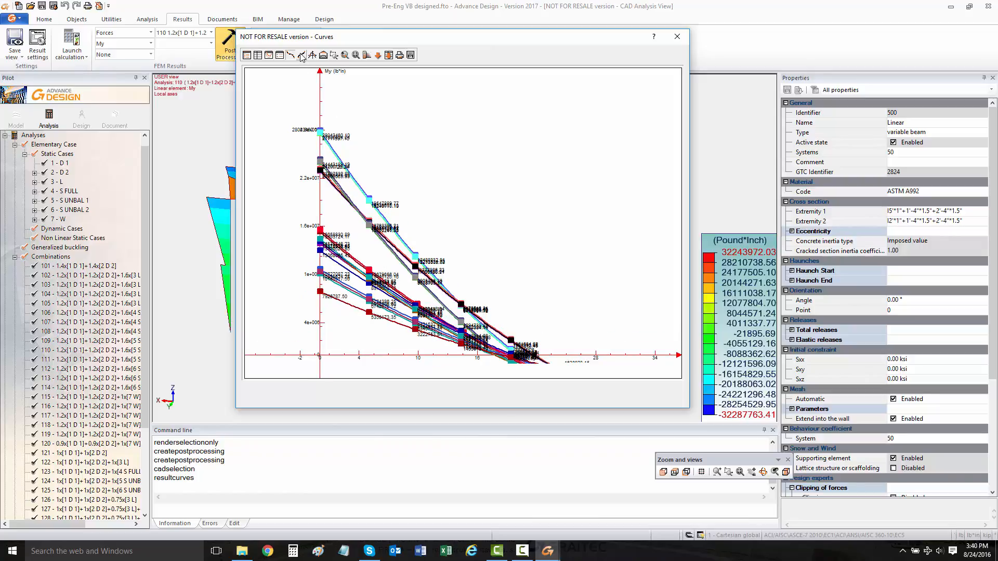
Label only the points where the My curves cross zero, and close the enlarged curve and result curves windows
left_click(301, 54)
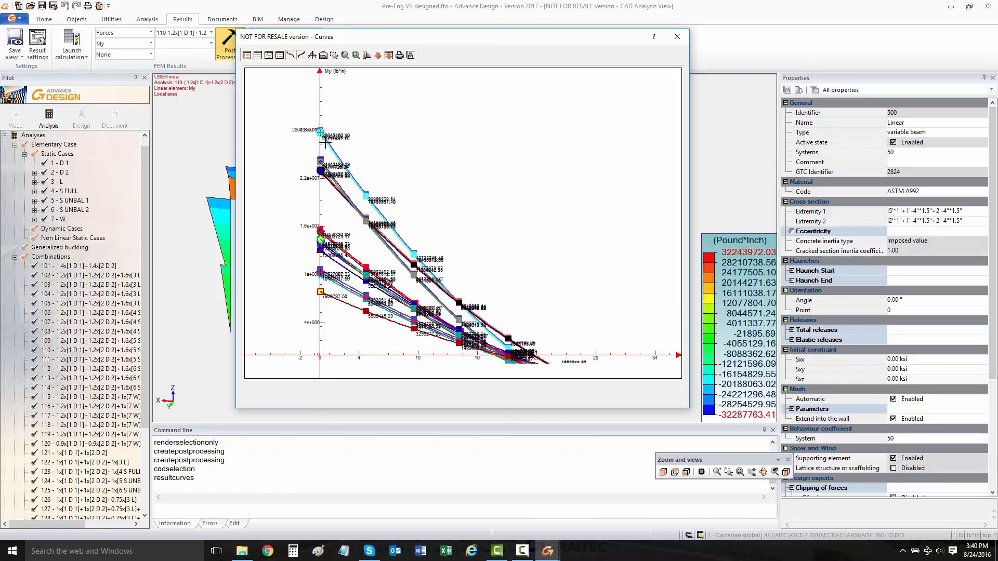
left_click(303, 55)
left_click(312, 54)
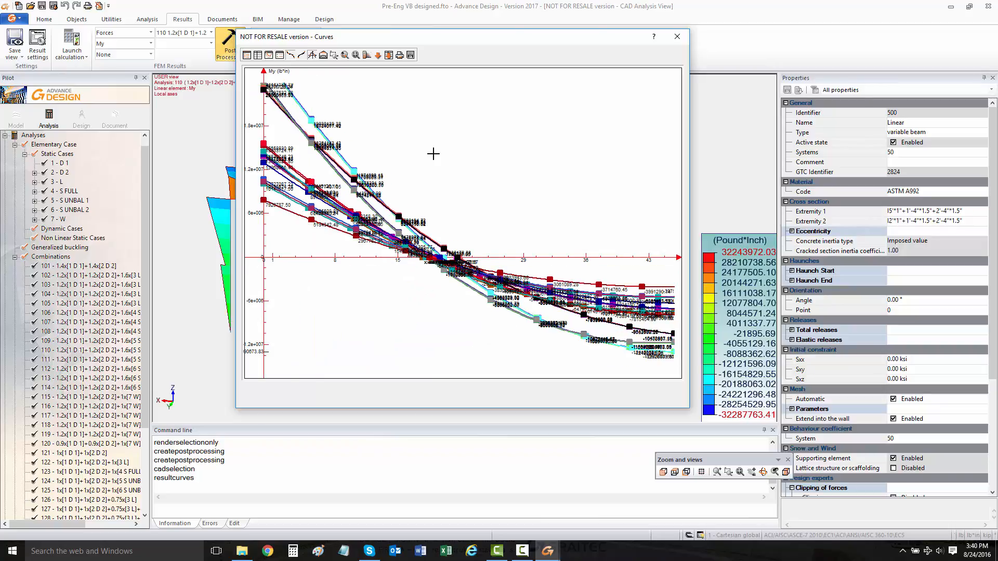
left_click(291, 54)
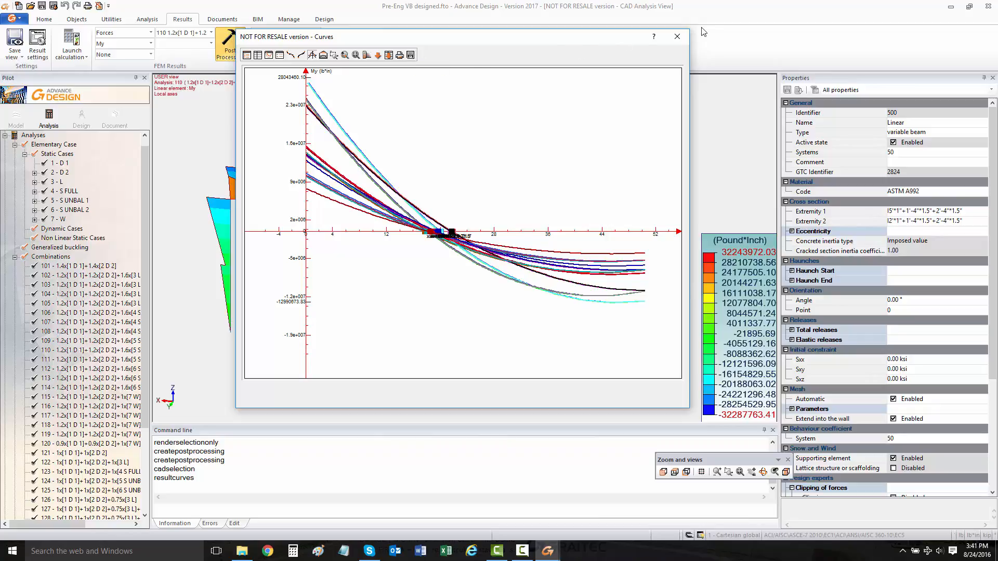
left_click(677, 37)
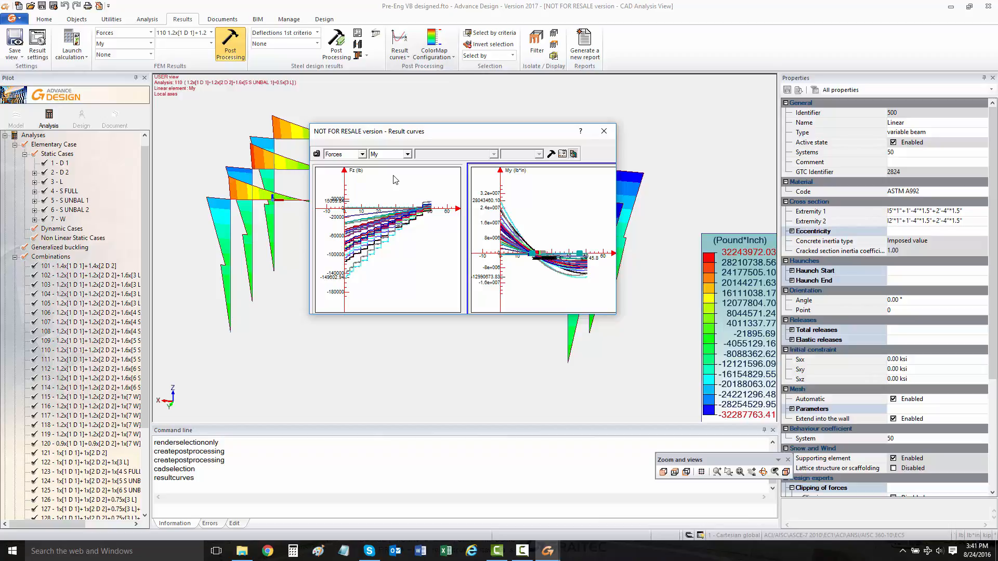
left_click(604, 131)
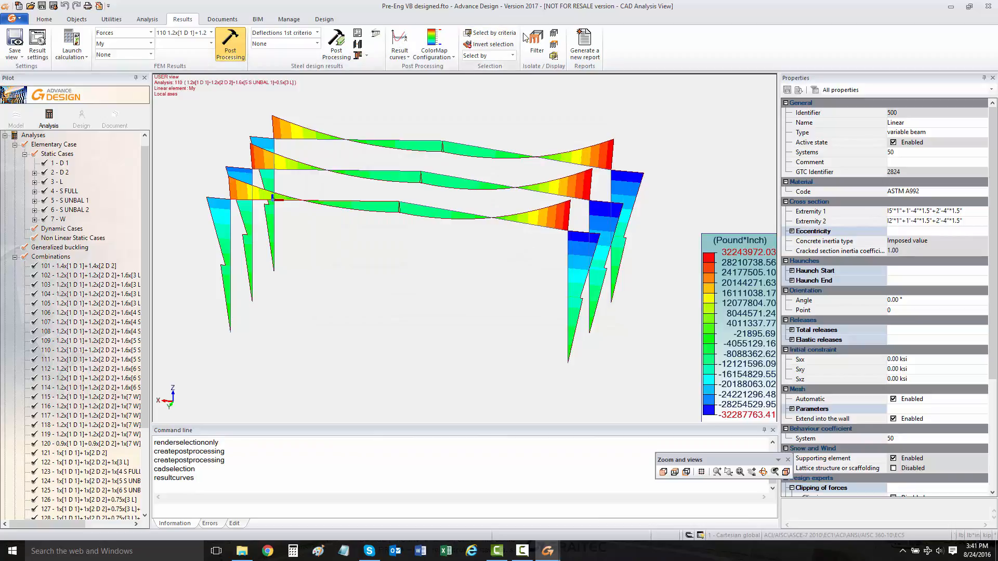
Redisplay the whole model and go through the static load cases from 1 - D 1 to 7 - W
left_click(554, 34)
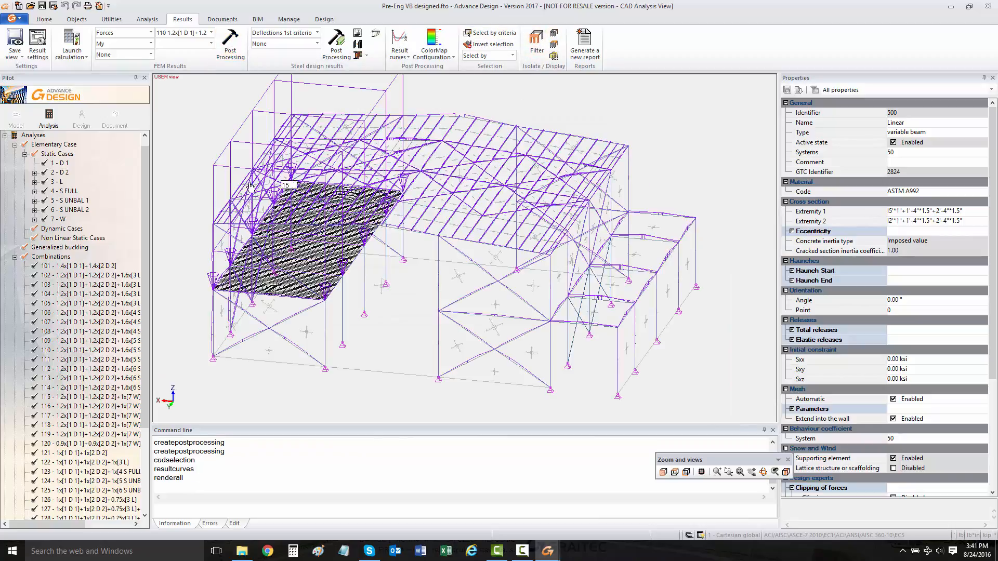
left_click(60, 156)
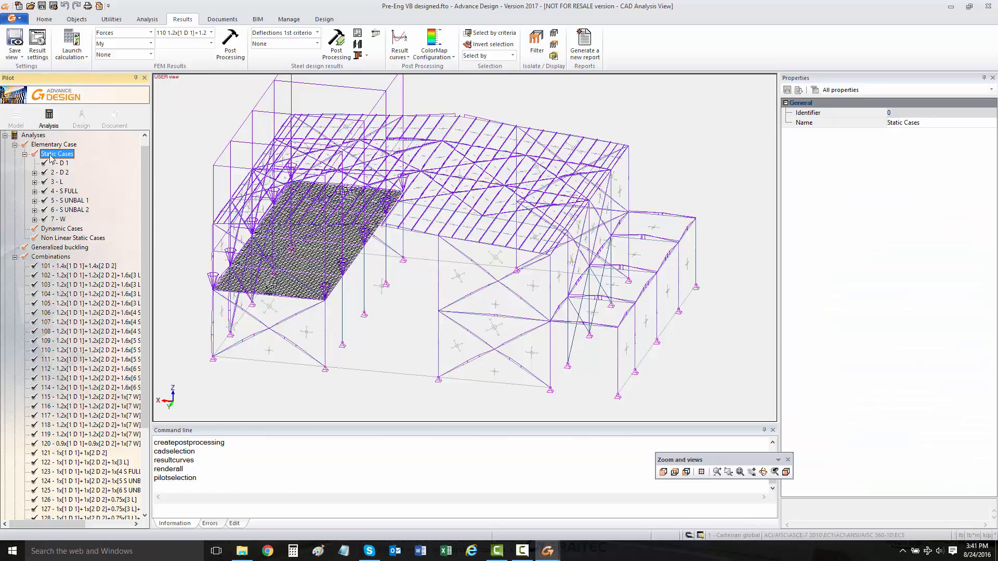
left_click(57, 163)
left_click(59, 172)
left_click(58, 182)
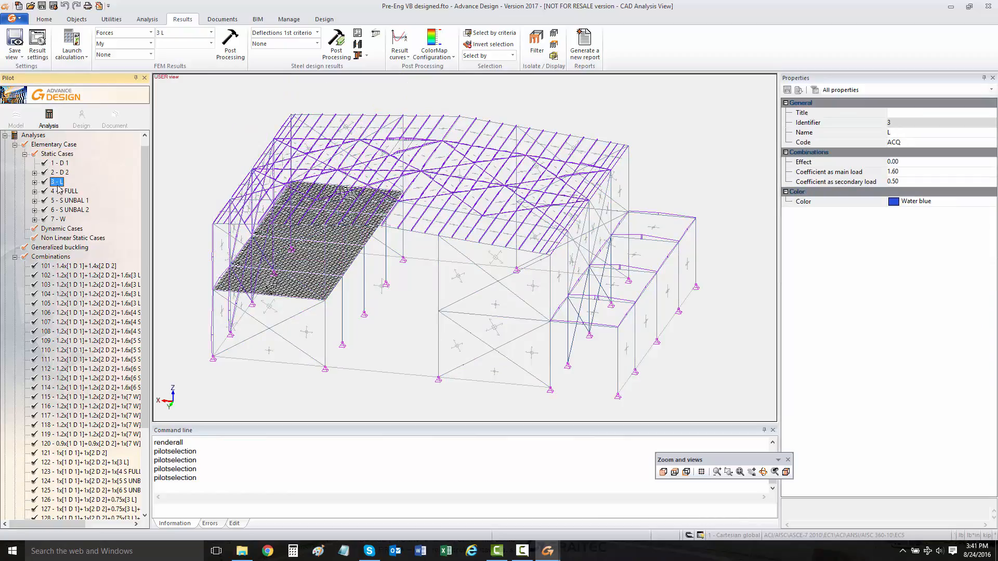
left_click(59, 191)
left_click(62, 202)
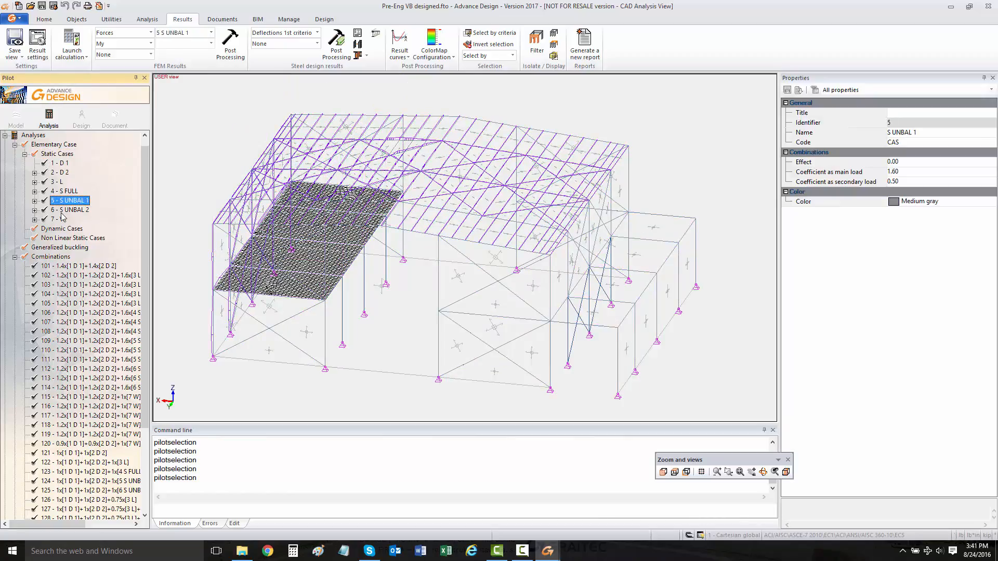
left_click(62, 210)
left_click(59, 219)
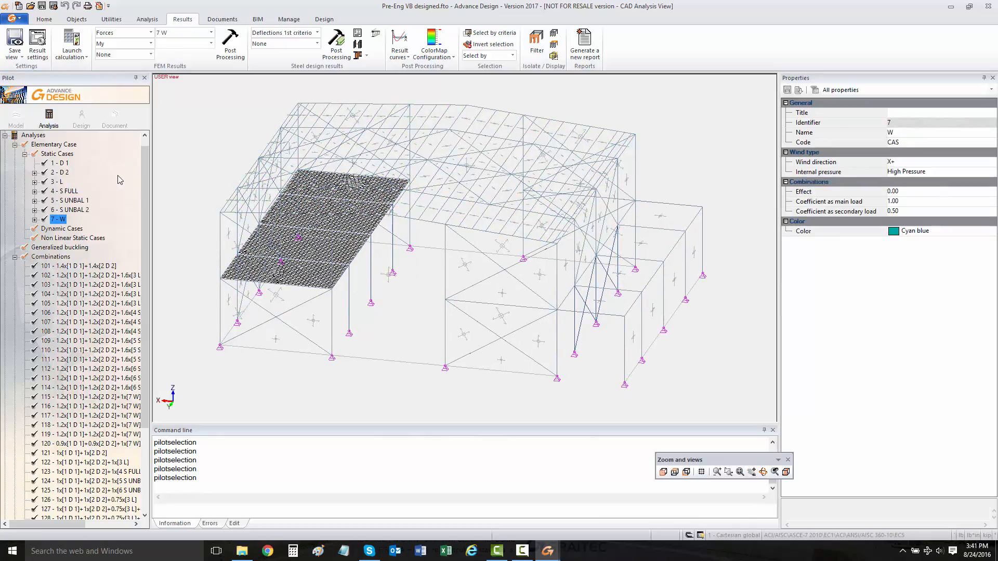
Expand the Structure systems and hide the Windwalls system in the model
scroll(8, 142, "up", 1)
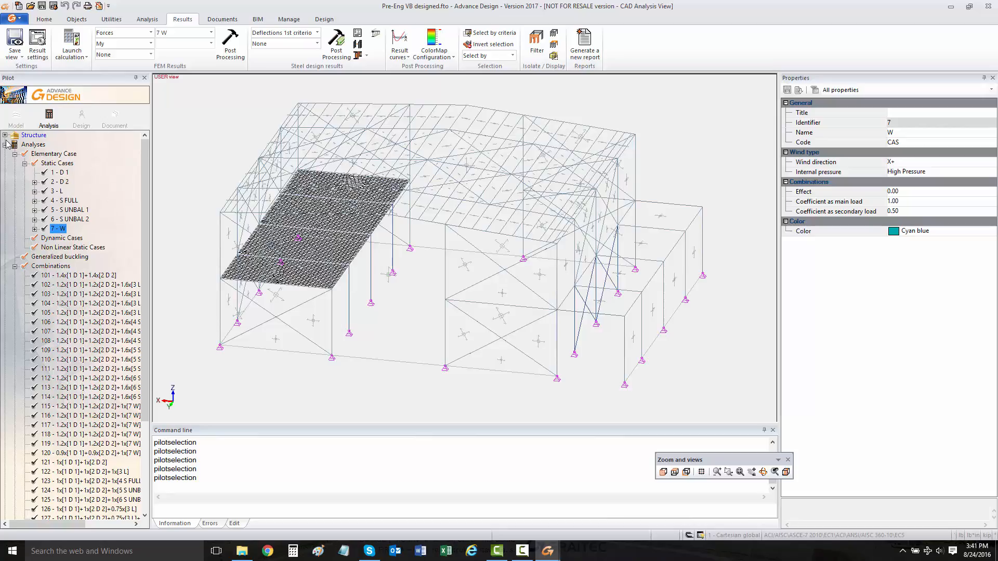
left_click(5, 135)
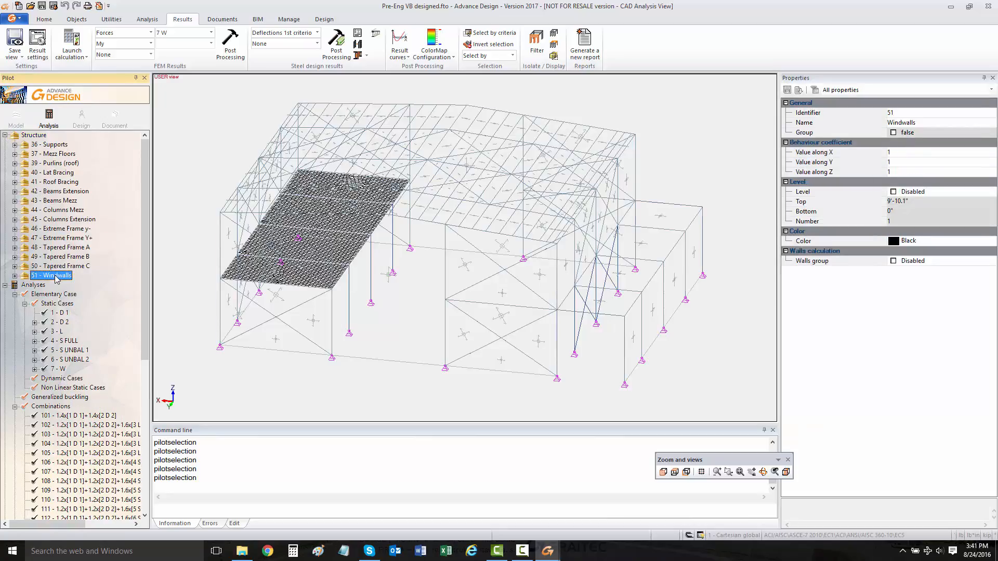
middle_click_drag(451, 173, 468, 170)
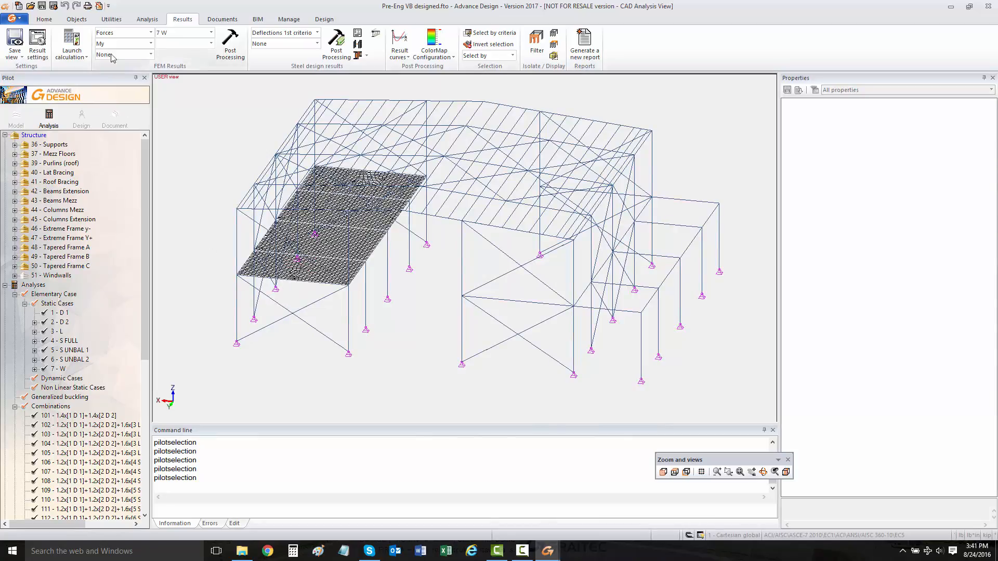
scroll(429, 228, "down", 1)
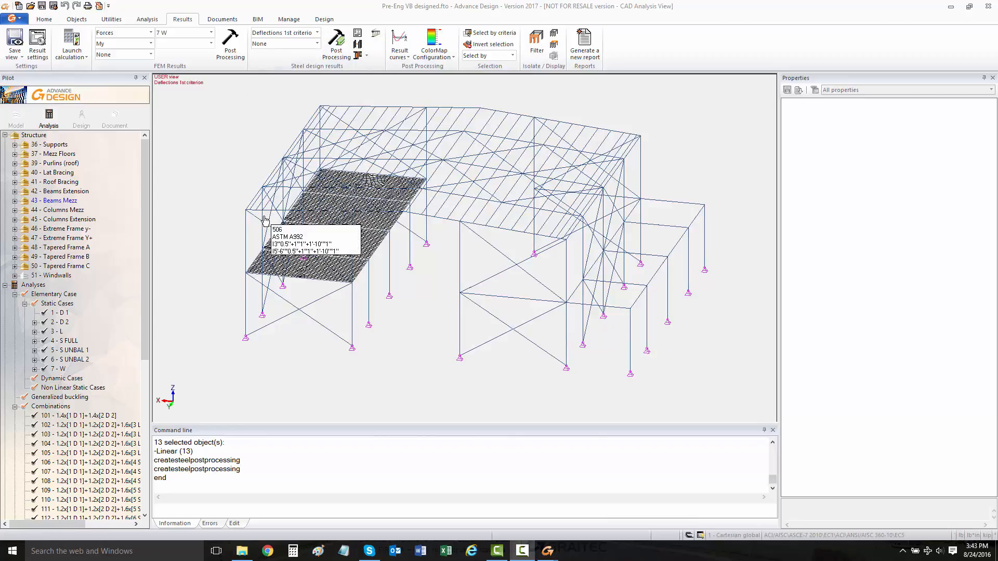
Select all elements of the Beams Mezz system and isolate them in the view
left_click(89, 201)
right_click(89, 201)
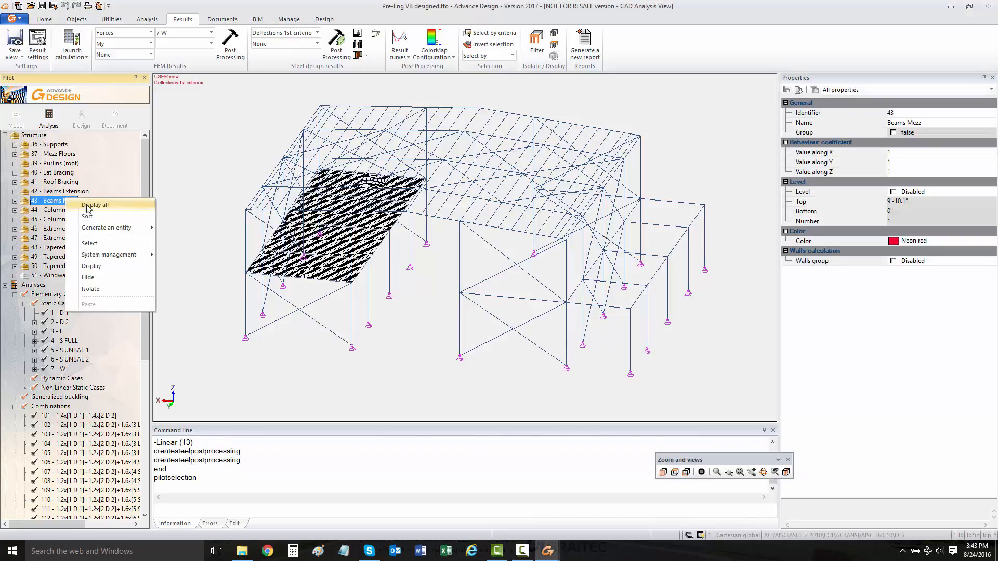
left_click(89, 243)
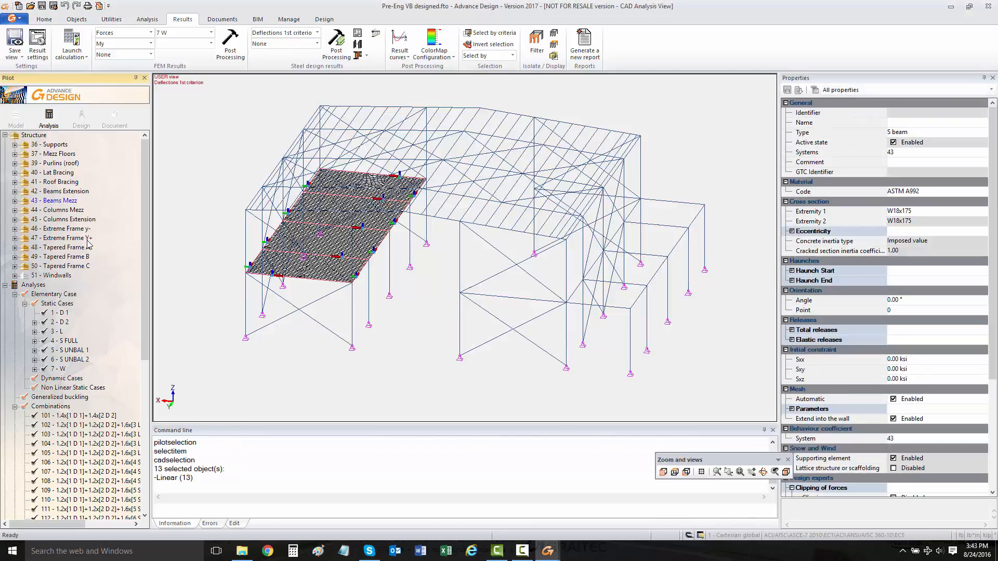
left_click(536, 47)
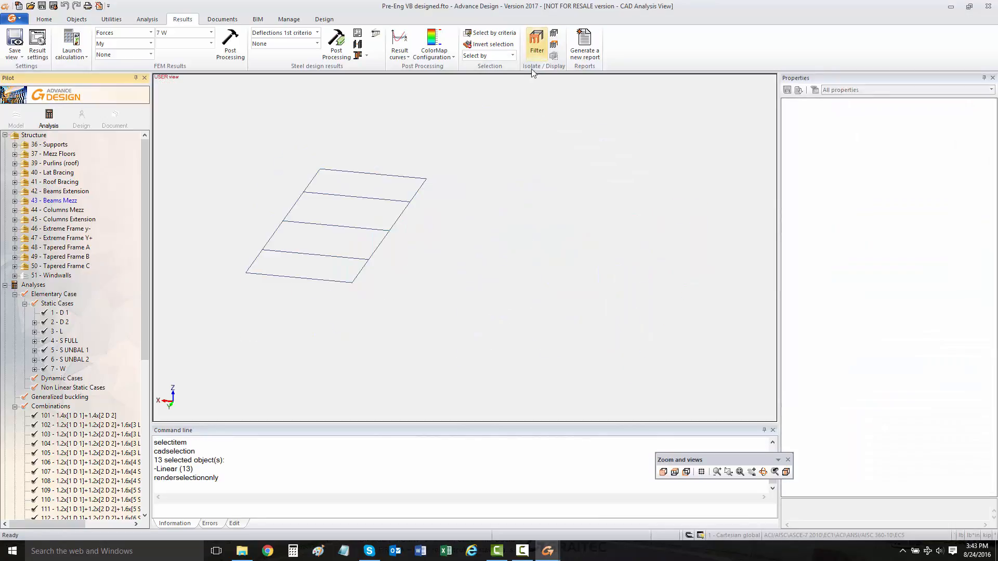
left_click_drag(198, 111, 501, 364)
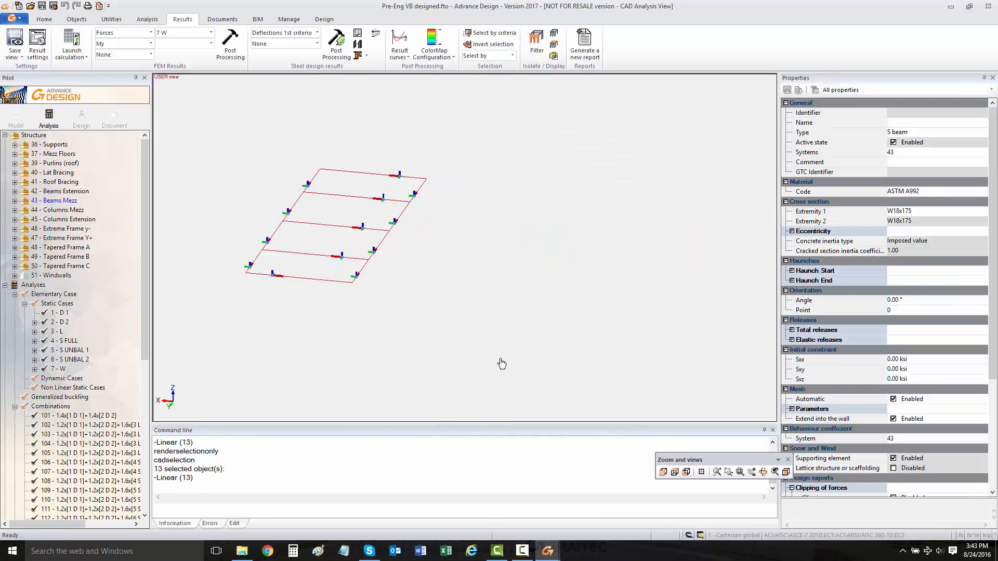
key("Escape")
Display the steel design Strength results as Max Work ratio on the isolated mezzanine beams
left_click(317, 33)
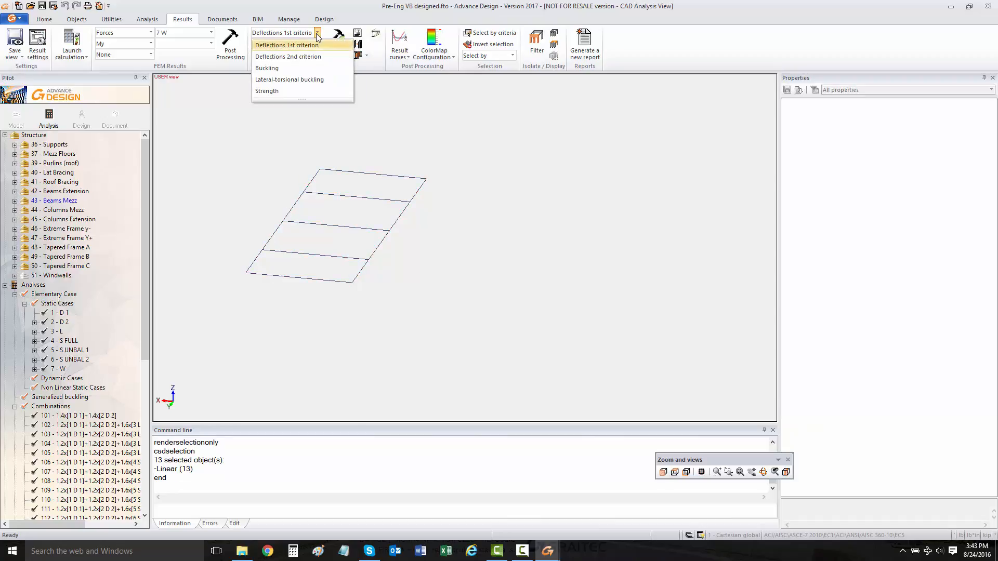
left_click(299, 89)
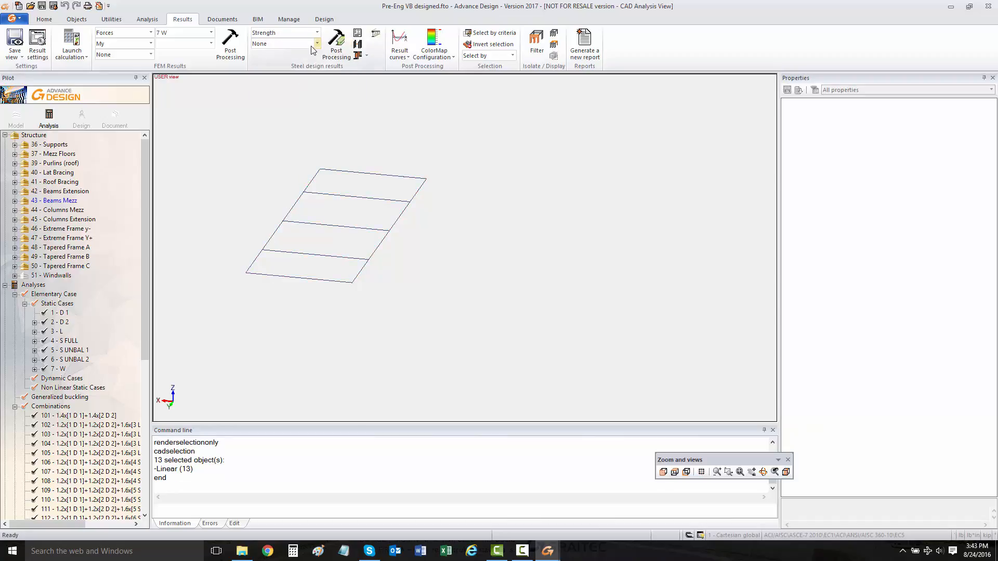
left_click(316, 45)
scroll(310, 64, "up", 1)
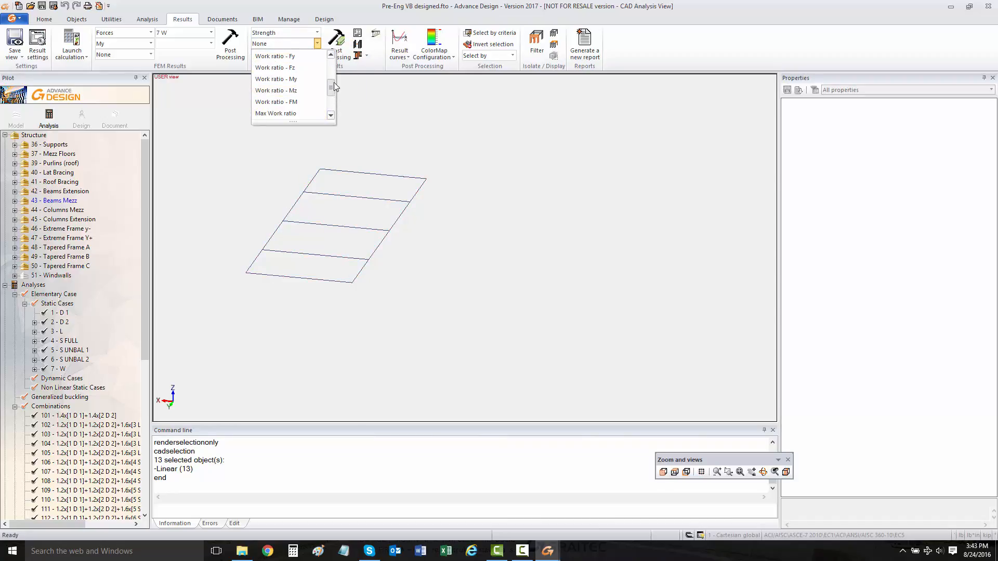
left_click_drag(333, 69, 332, 105)
left_click(276, 101)
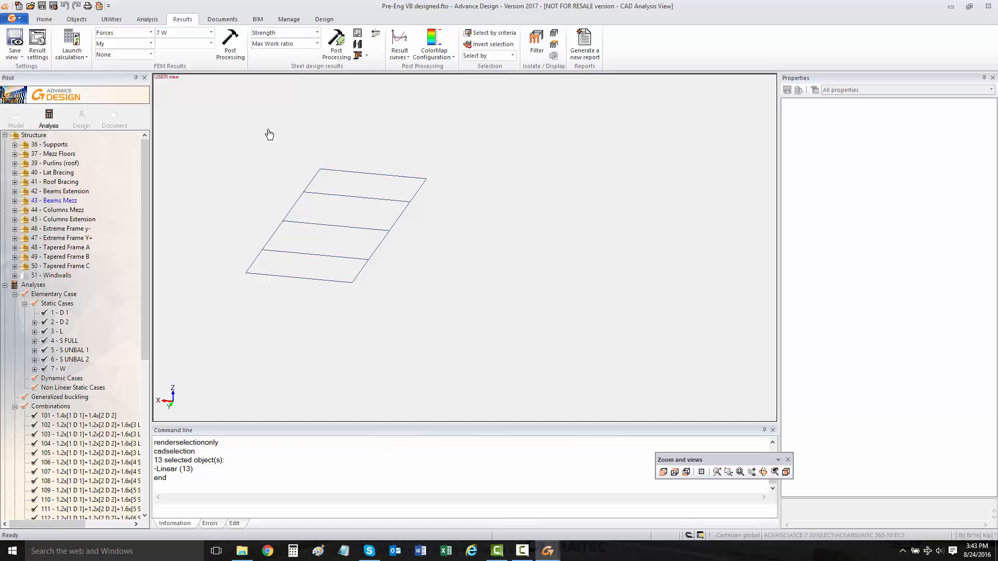
left_click(336, 41)
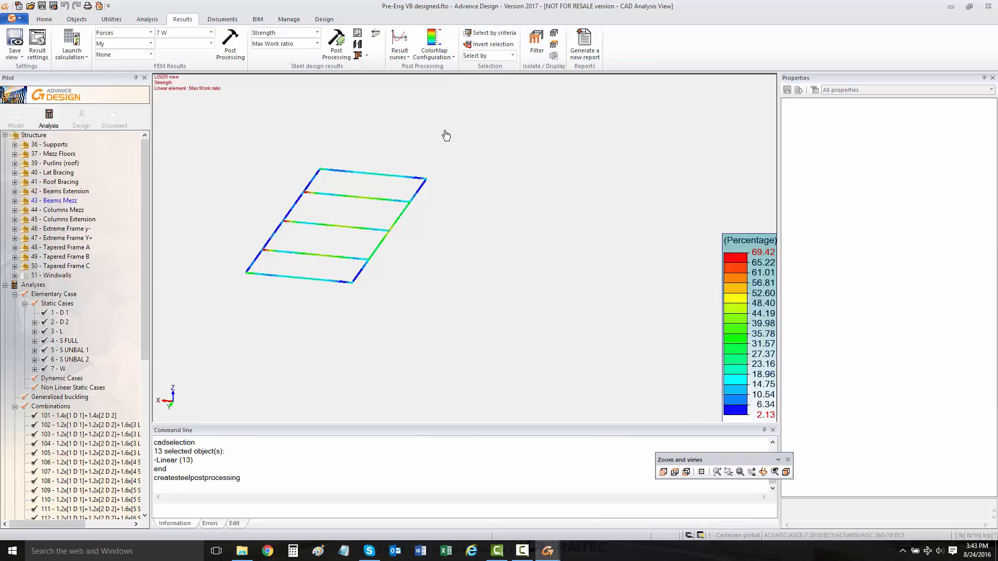
Review the suggested shapes for all mezzanine beams, comparing optimisation by section, by design template and by element
left_click_drag(162, 140, 493, 329)
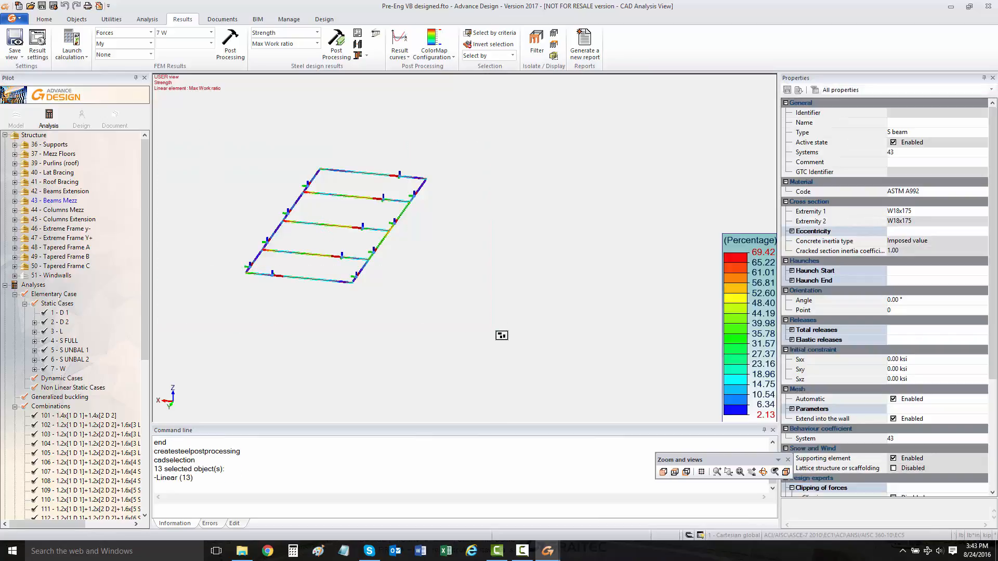
left_click(357, 45)
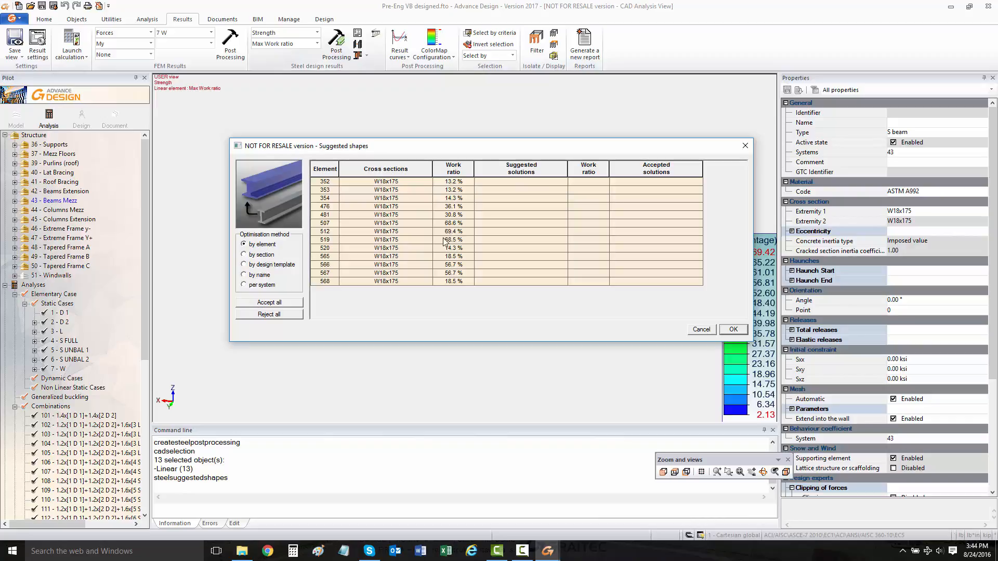
left_click(260, 254)
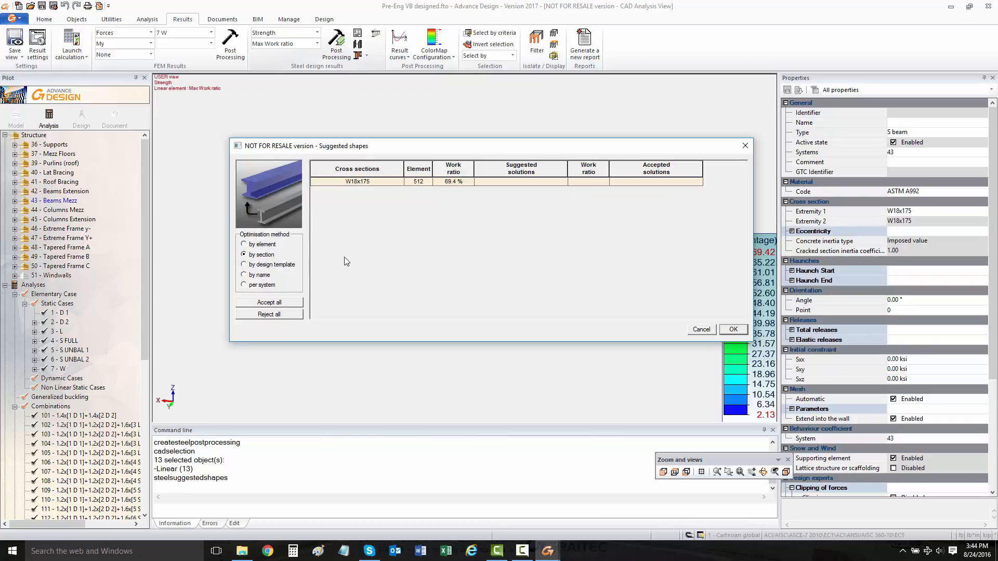
left_click(282, 265)
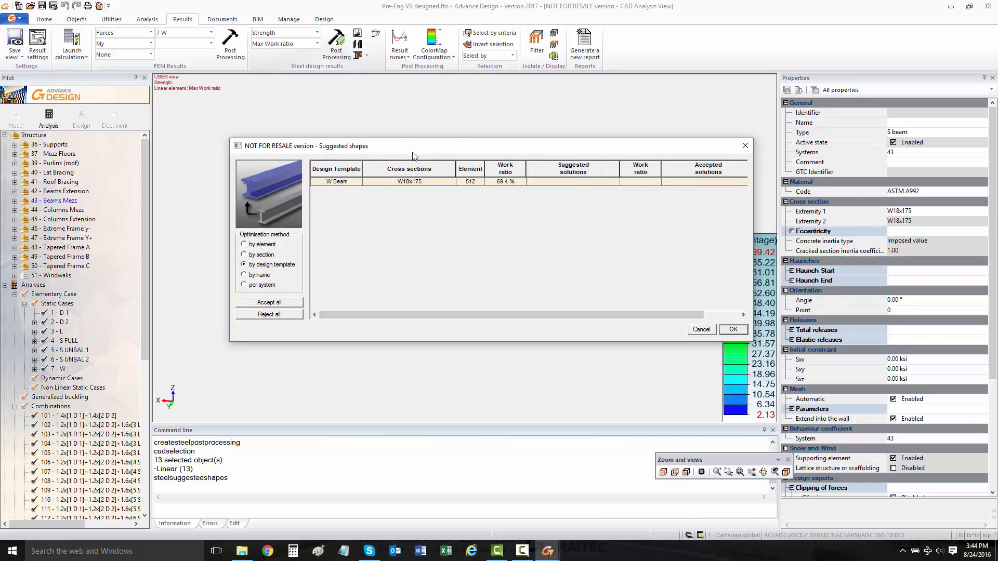
left_click_drag(461, 150, 438, 139)
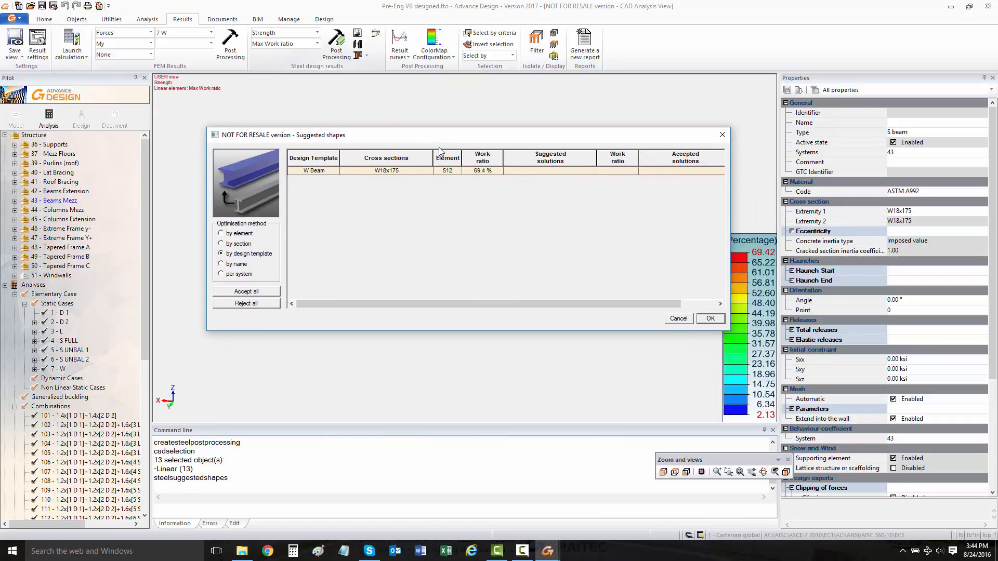
mouse_move(523, 146)
left_mouse_down()
mouse_move(499, 275)
mouse_move(499, 233)
mouse_move(523, 154)
left_mouse_up()
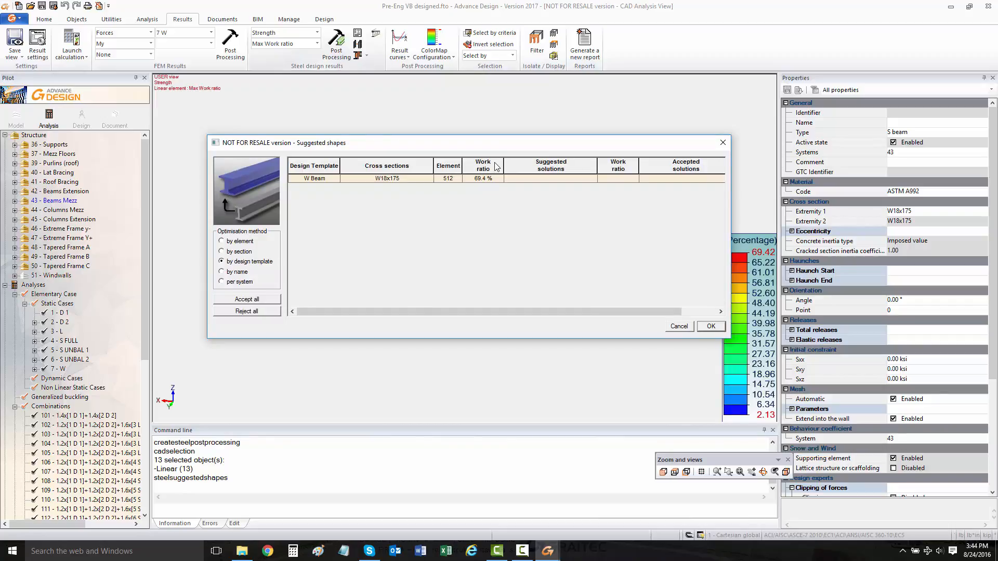
left_click(245, 242)
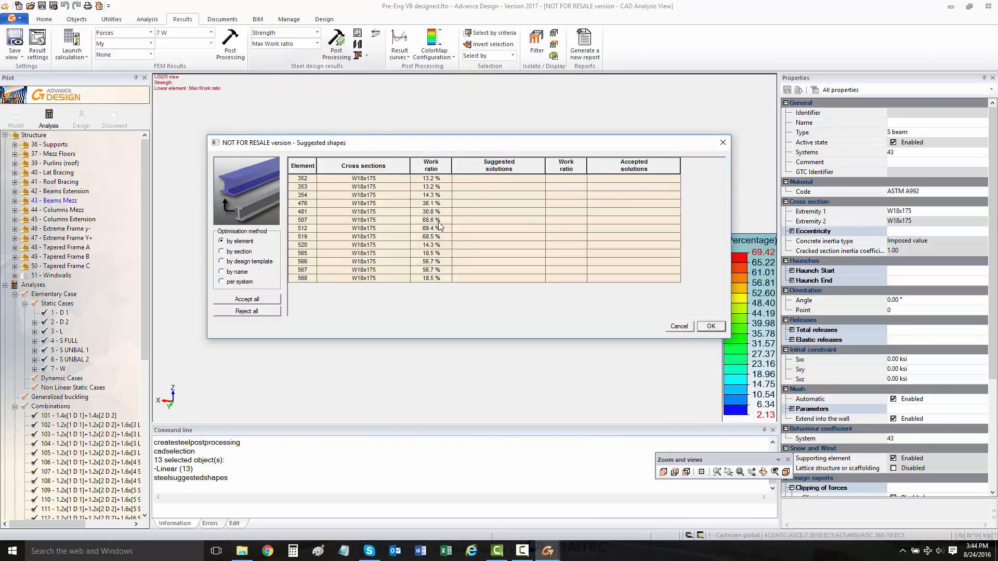
left_click(711, 327)
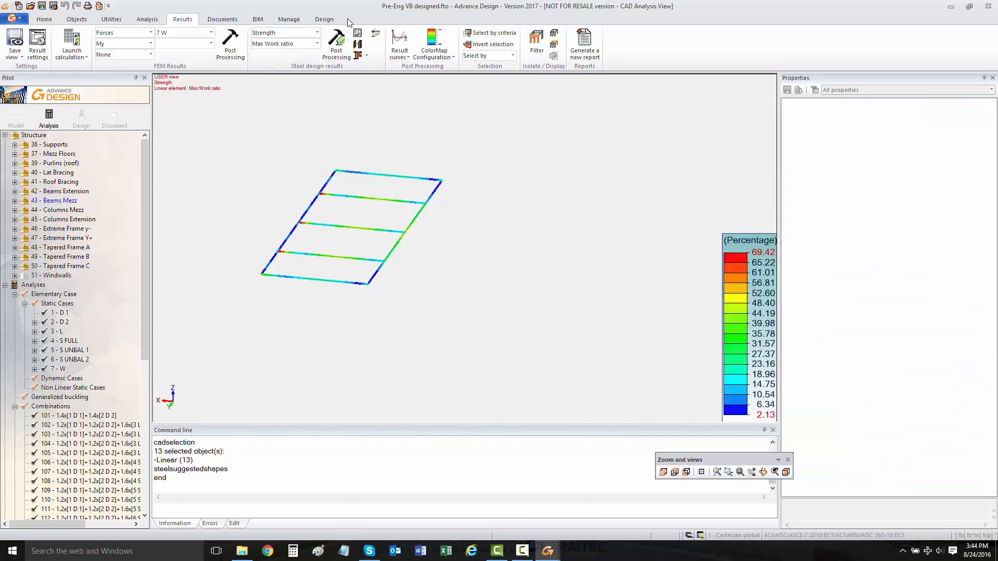
Open the shape sheet of beam 512 in Beams Mezz and review its deflections and cross sections strength
double_click(24, 201)
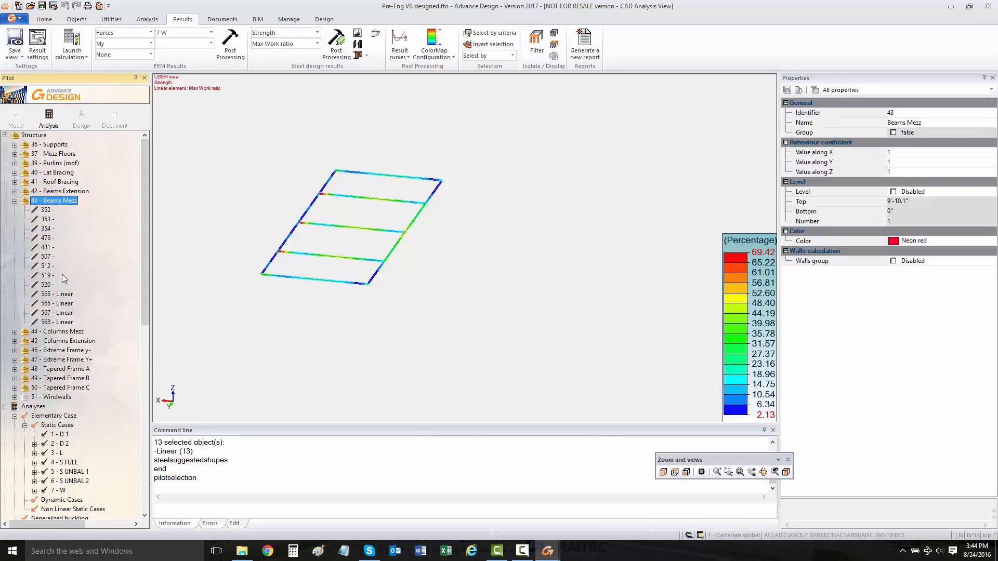
left_click(47, 266)
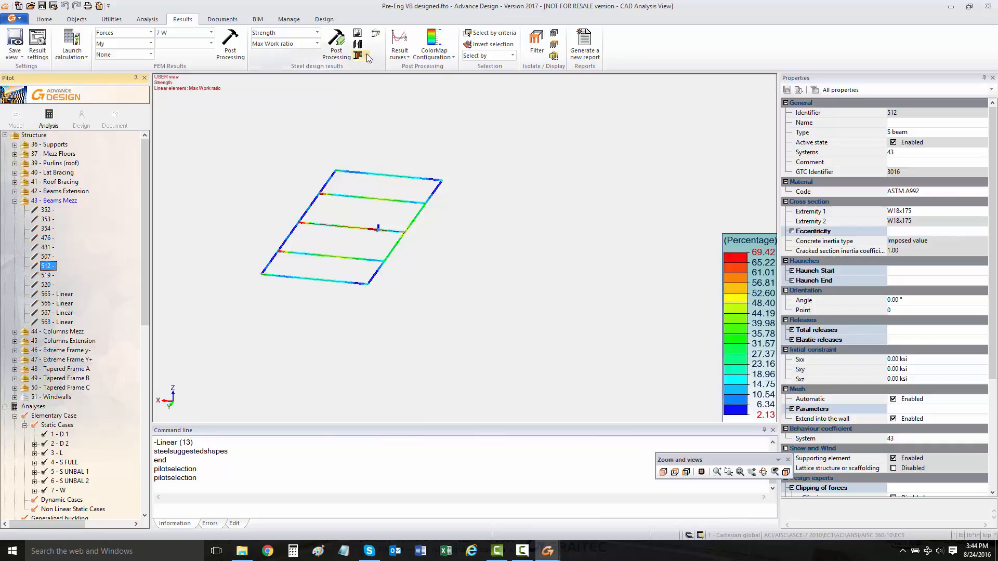
left_click(362, 35)
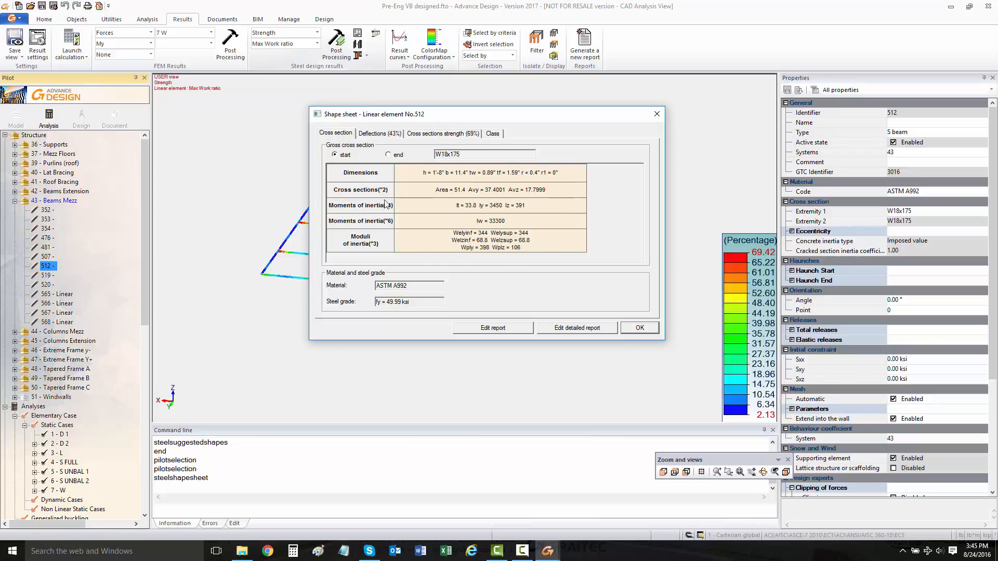
left_click(379, 134)
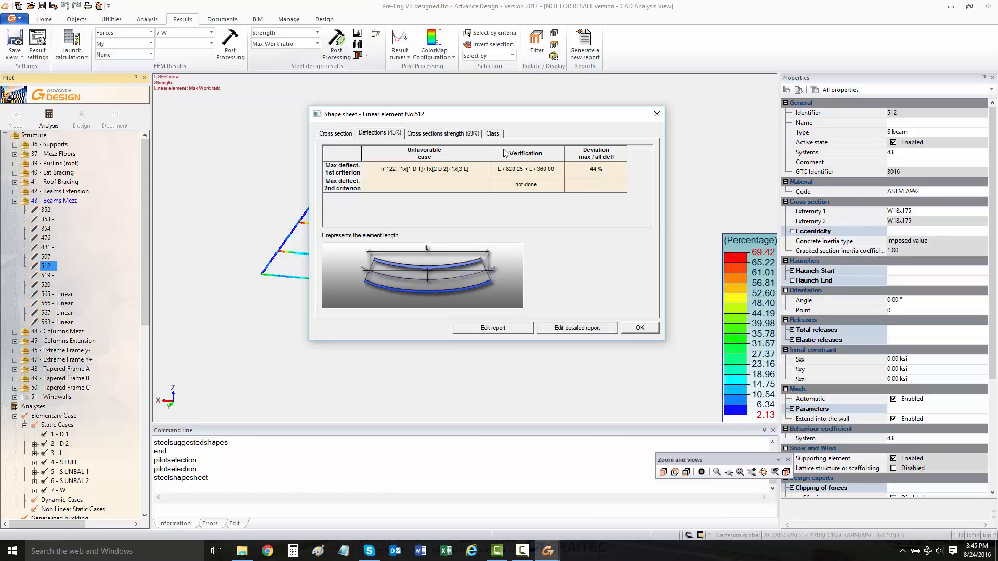
left_click(457, 133)
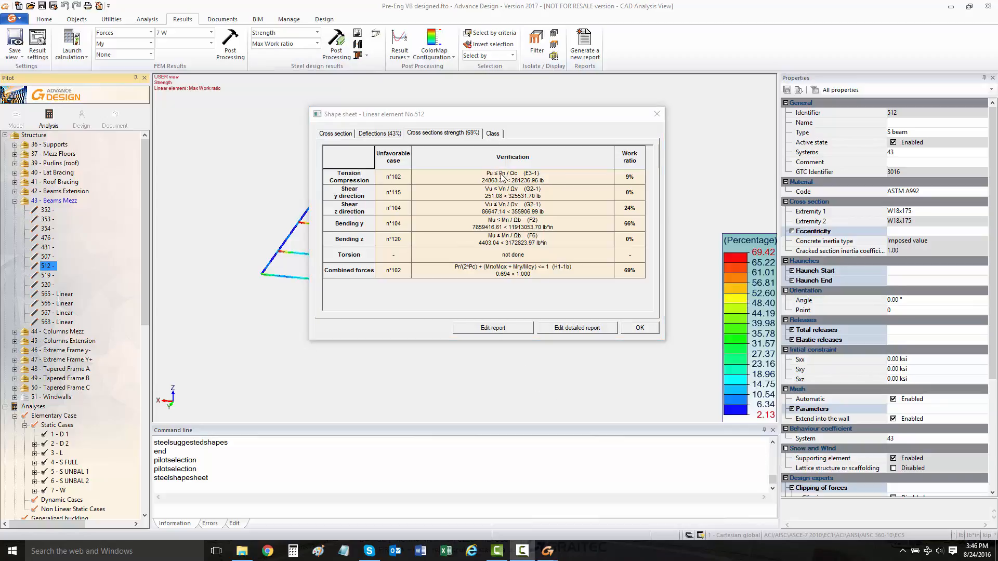
Generate the detailed report for beam 512 and review its section classification, deflection and strength checks in Word
left_click(551, 329)
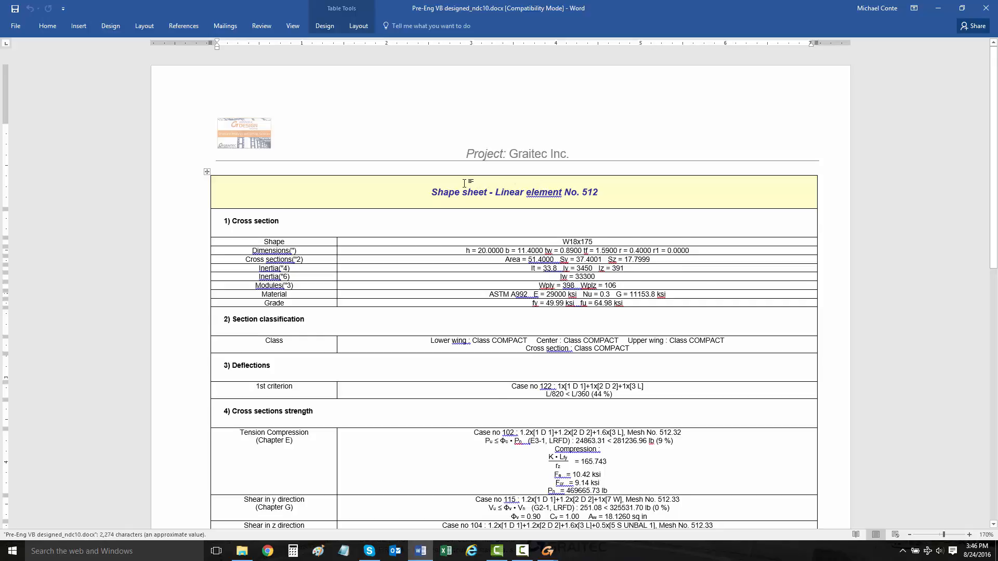
scroll(464, 183, "down", 4)
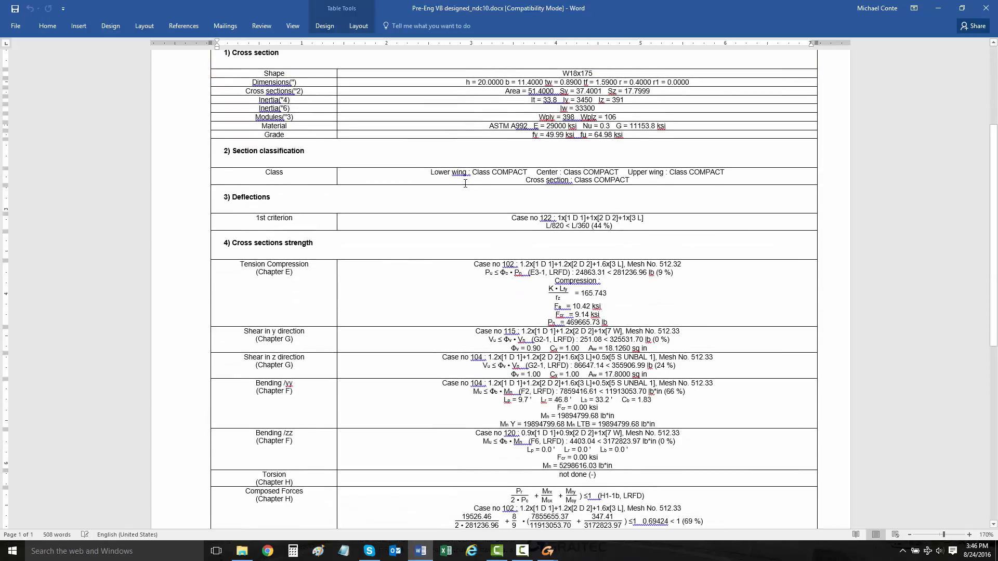
scroll(465, 183, "up", 2)
scroll(465, 183, "down", 1)
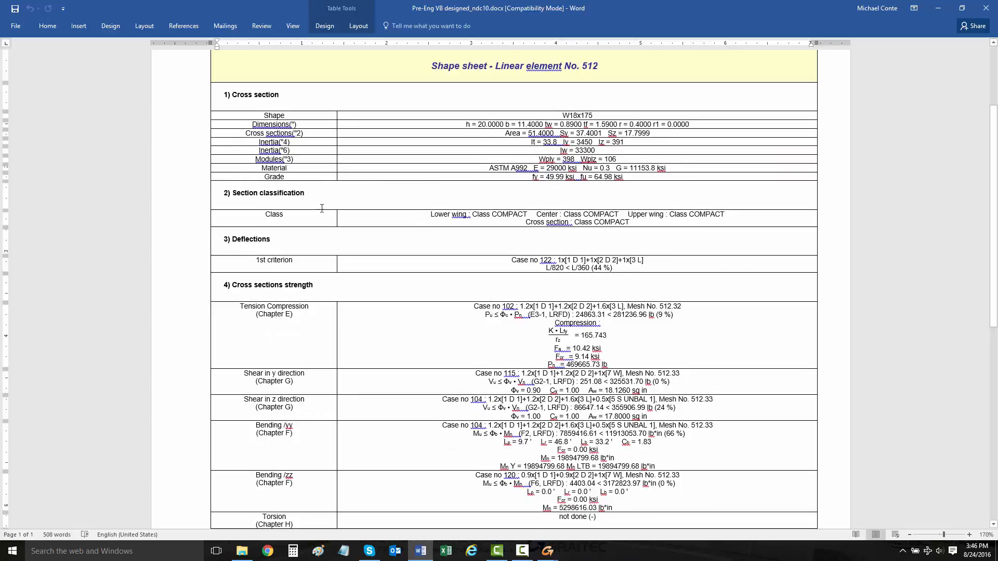
scroll(503, 219, "down", 1)
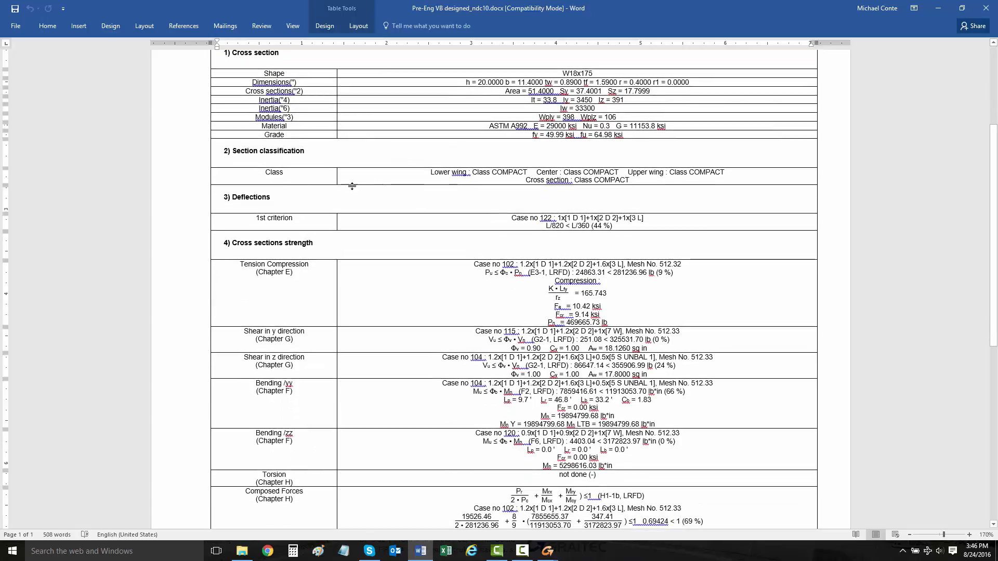
Review the remaining strength checks and elements stability in the beam 512 report, and close the report, its generator and the shape sheet
scroll(587, 211, "down", 4)
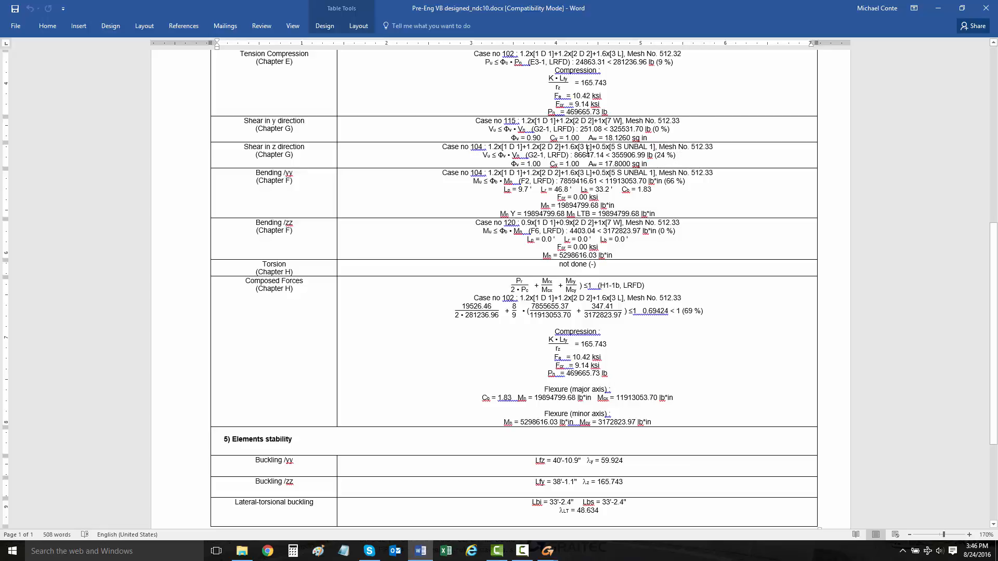
scroll(588, 150, "down", 2)
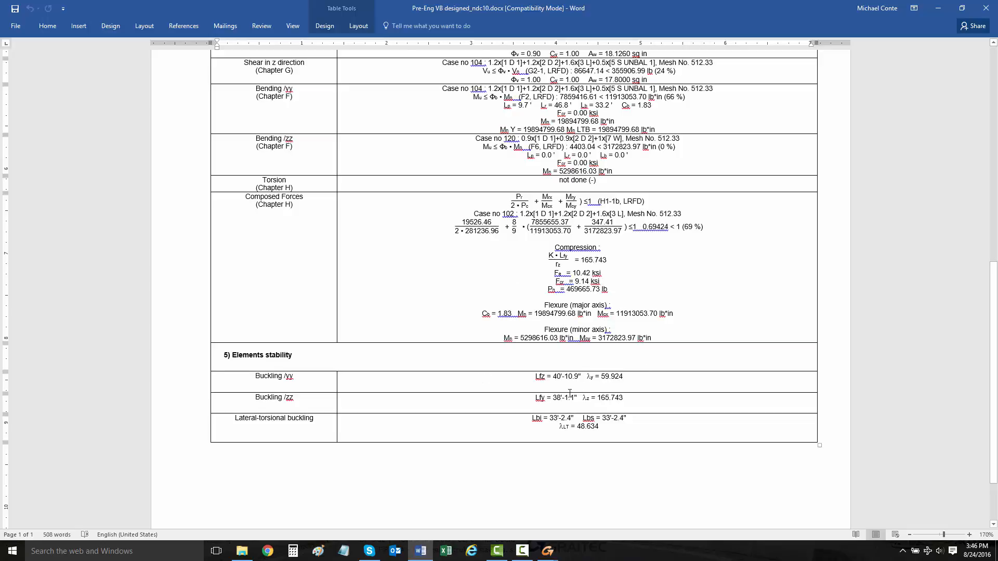
scroll(562, 400, "up", 11)
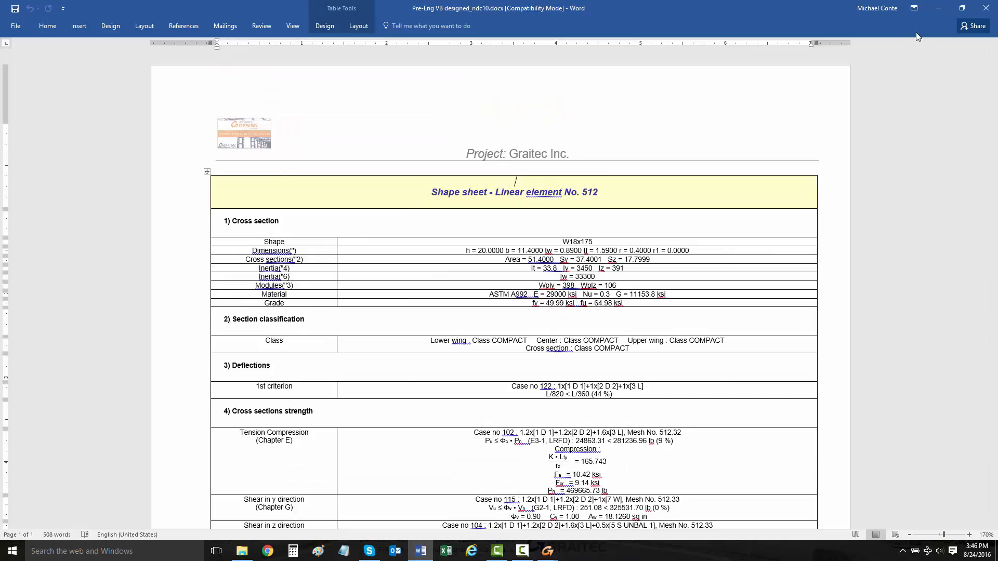
left_click(986, 9)
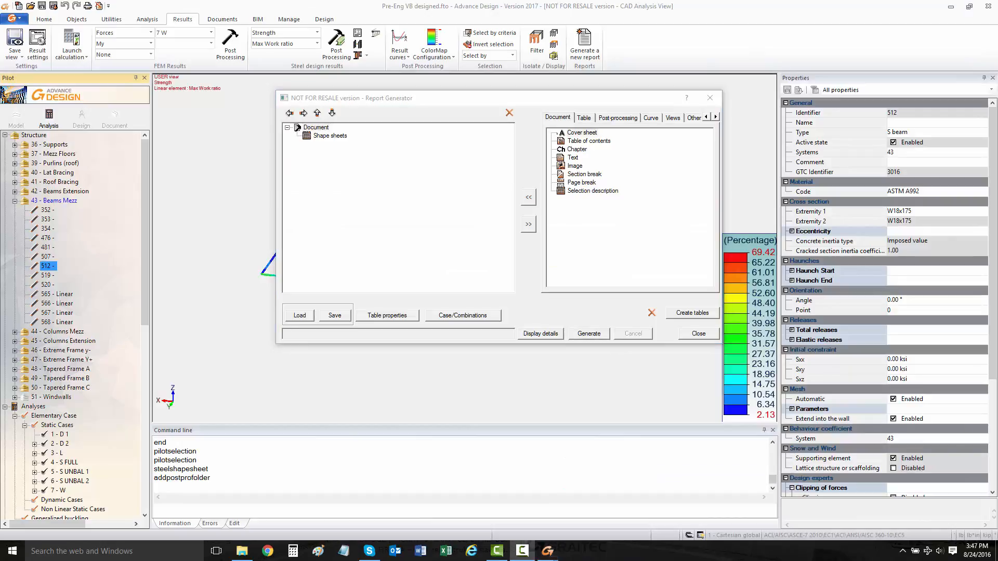
left_click(696, 331)
left_click(698, 334)
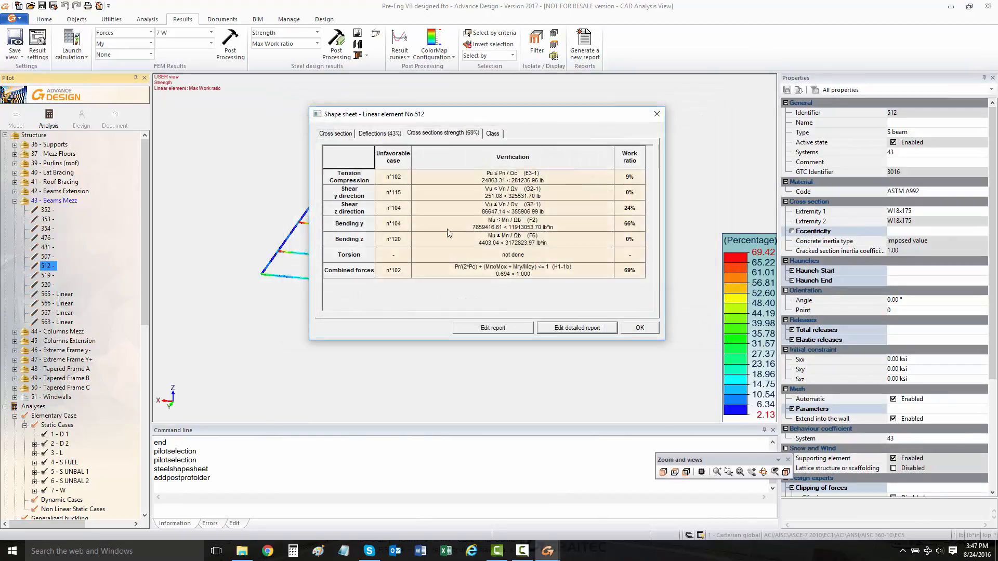
left_click(650, 329)
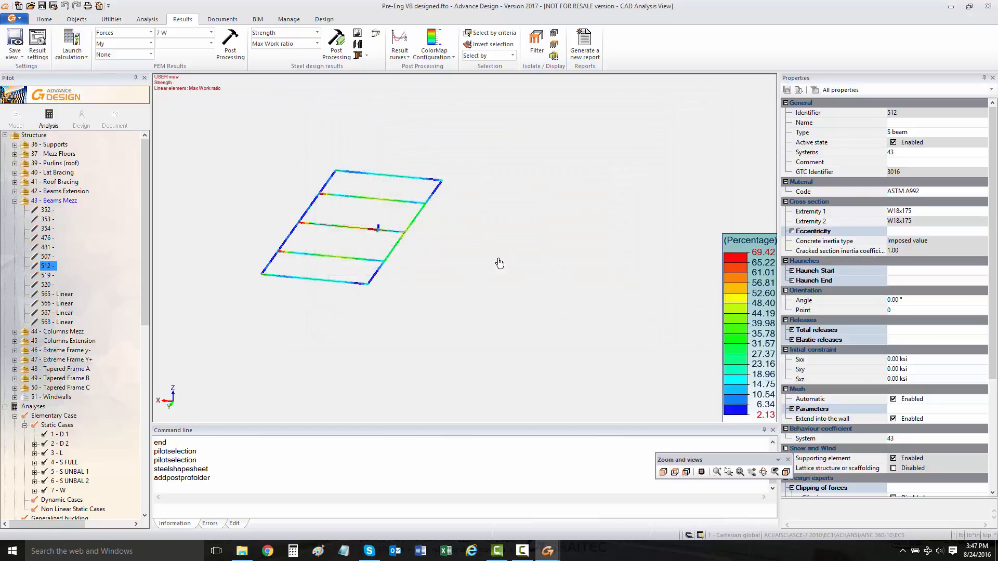
Display the whole structure again and hide the Windwalls system
left_click(553, 36)
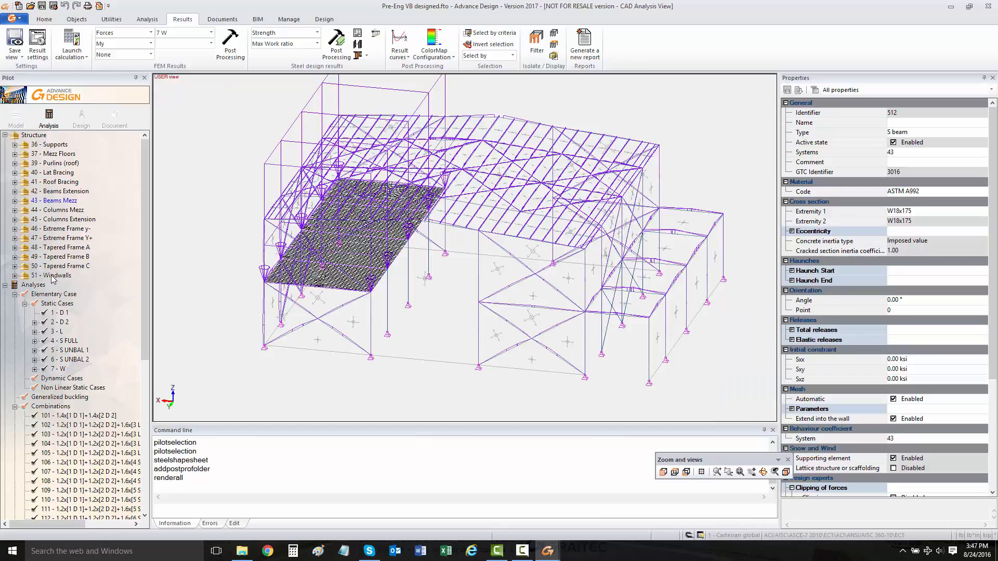
double_click(51, 276)
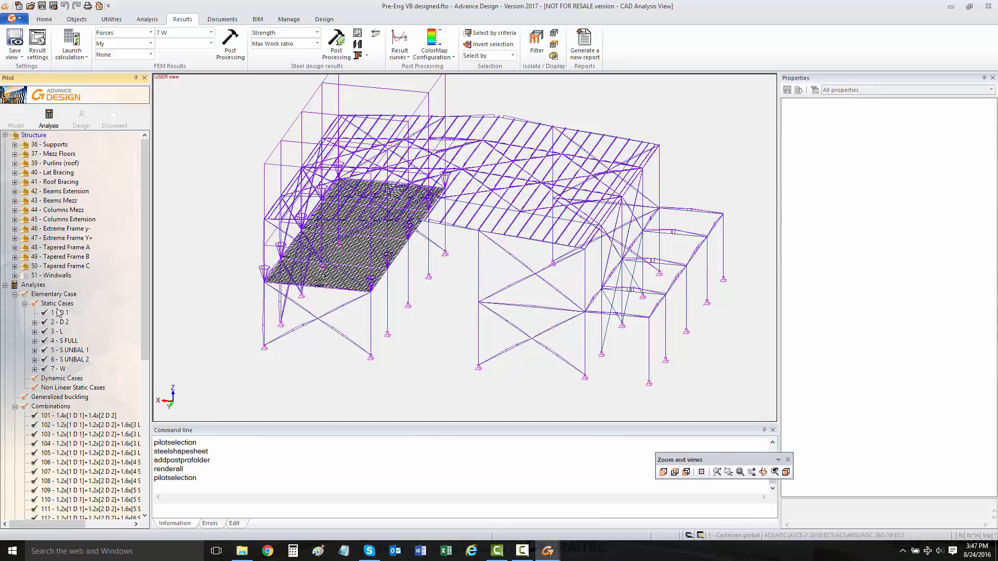
Examine the properties of the static load cases, covering dead, live, full snow, unbalanced snow and wind
left_click(60, 295)
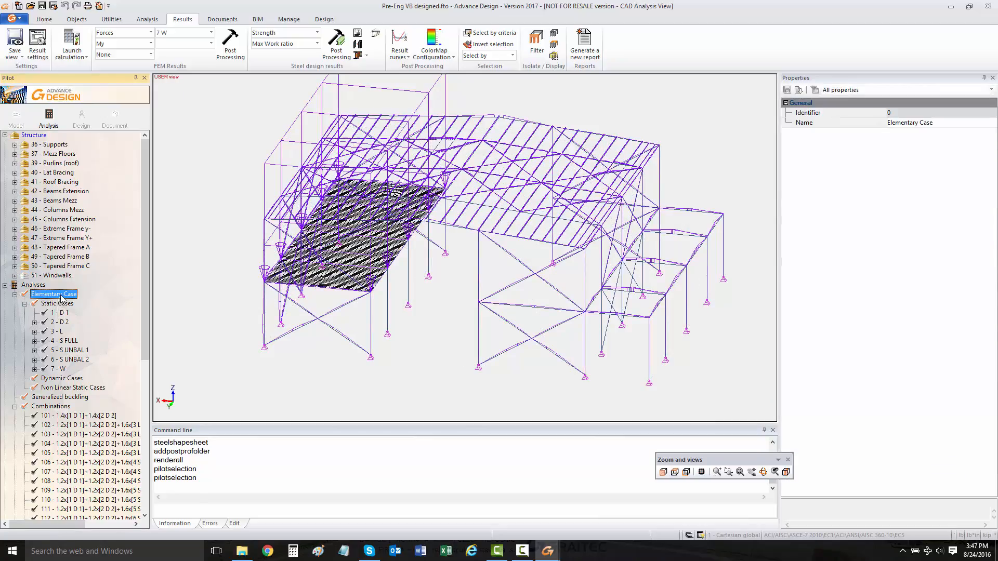
left_click(60, 304)
left_click(60, 322)
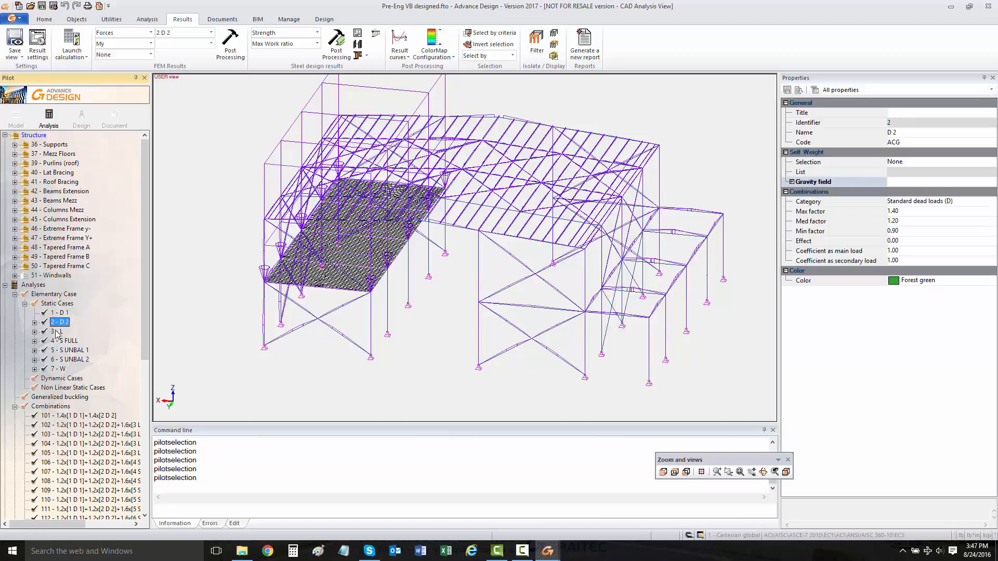
left_click(56, 332)
left_click(57, 341)
left_click(58, 350)
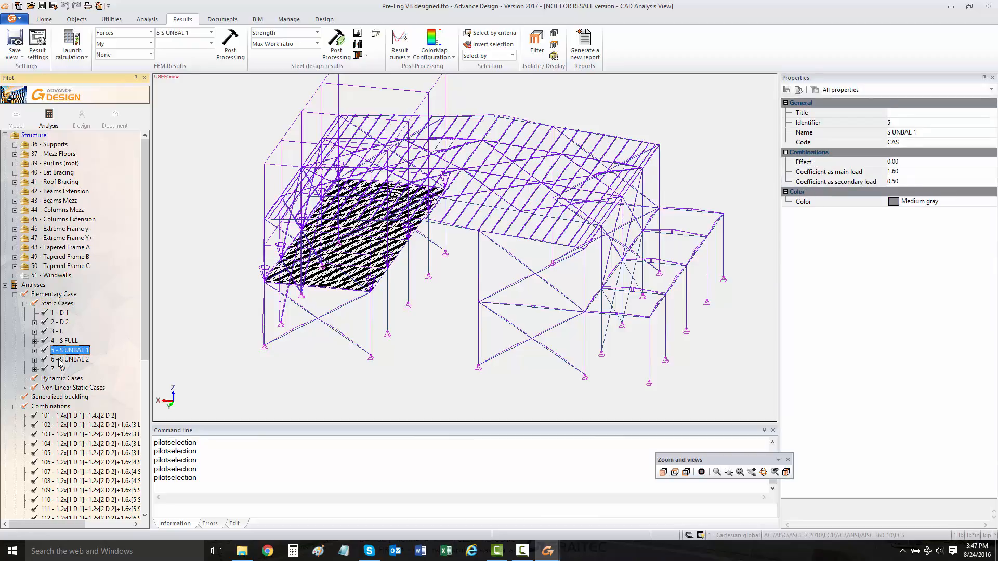
left_click(58, 360)
left_click(58, 369)
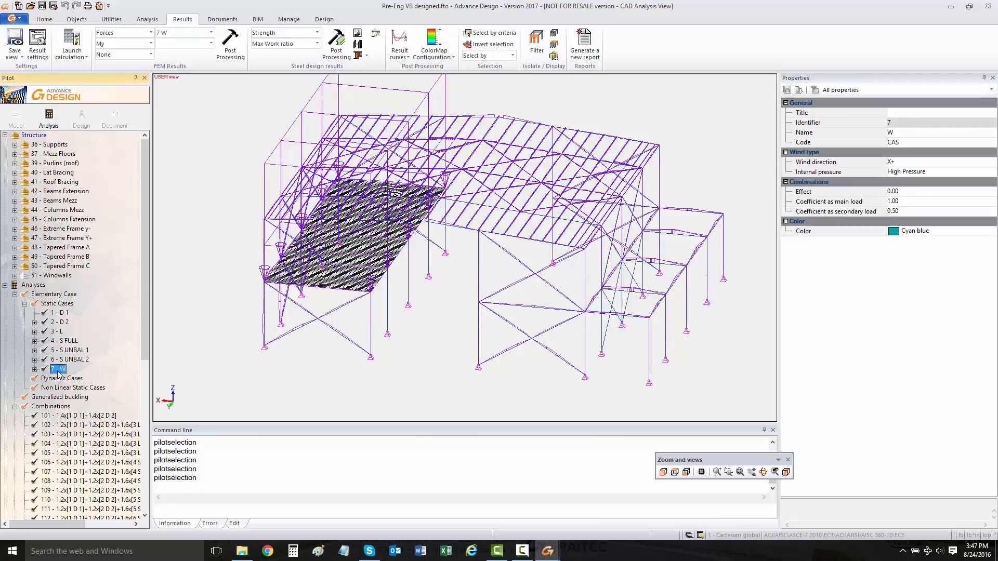
left_click(59, 360)
left_click(63, 344)
left_click(62, 350)
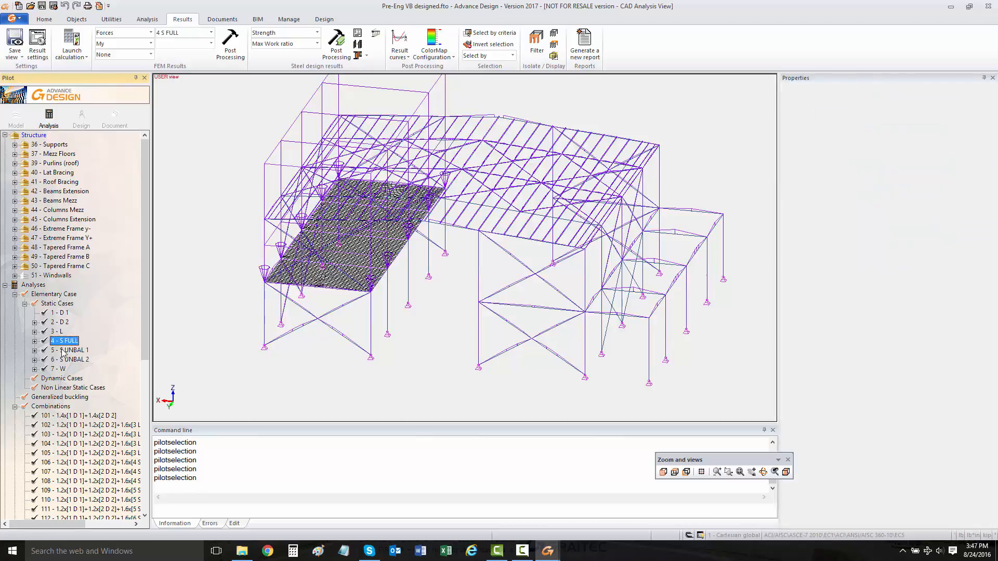
left_click(62, 331)
left_click(60, 322)
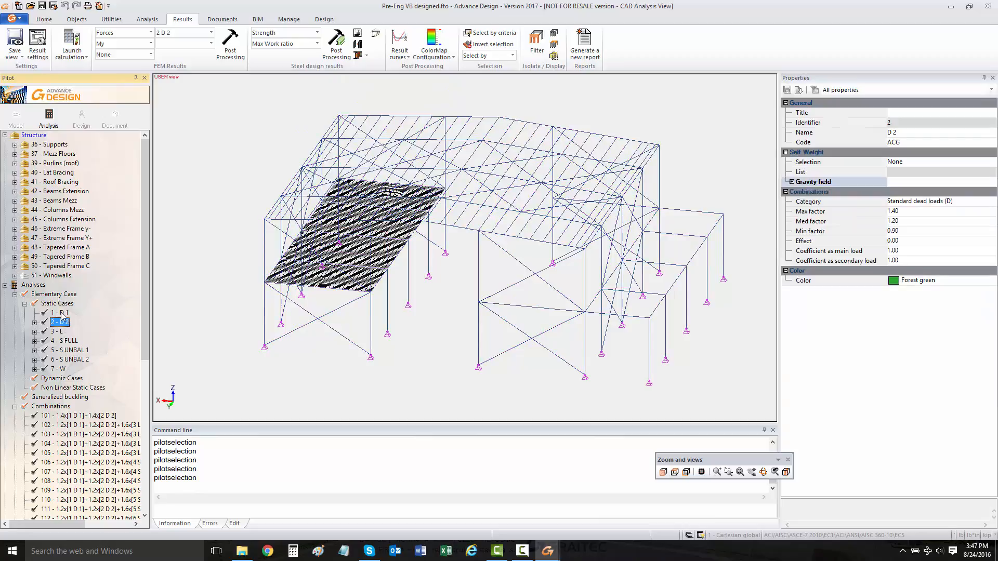
left_click(60, 314)
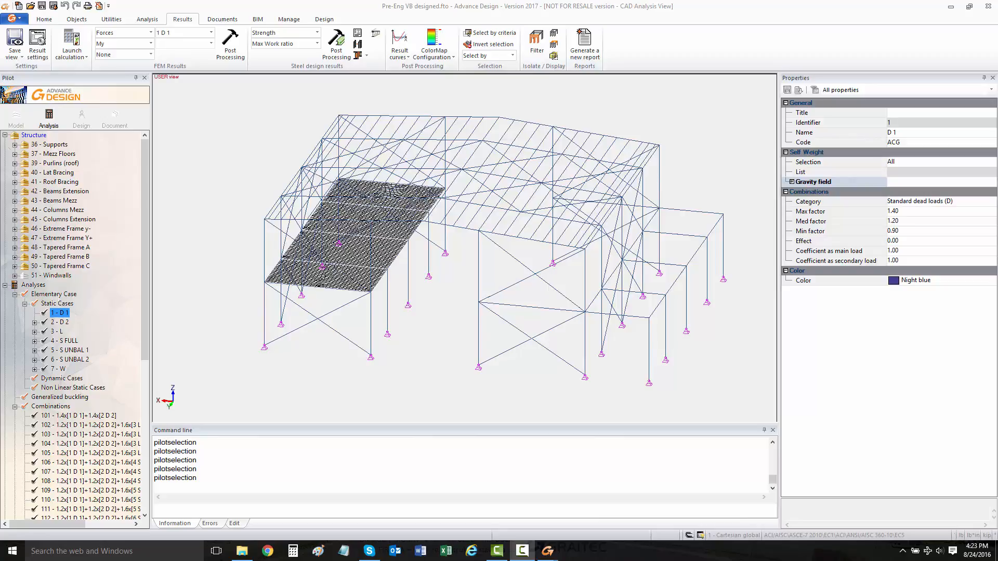
Return to the descriptive model and save the current view of the full structure
left_click(14, 110)
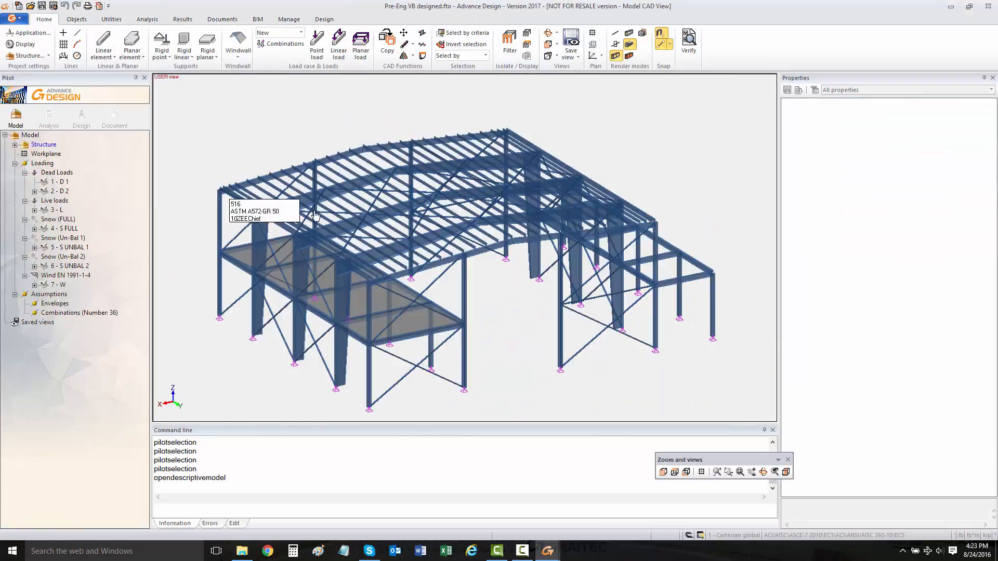
mouse_move(361, 185)
middle_mouse_down()
mouse_move(362, 172)
mouse_move(361, 187)
middle_mouse_up()
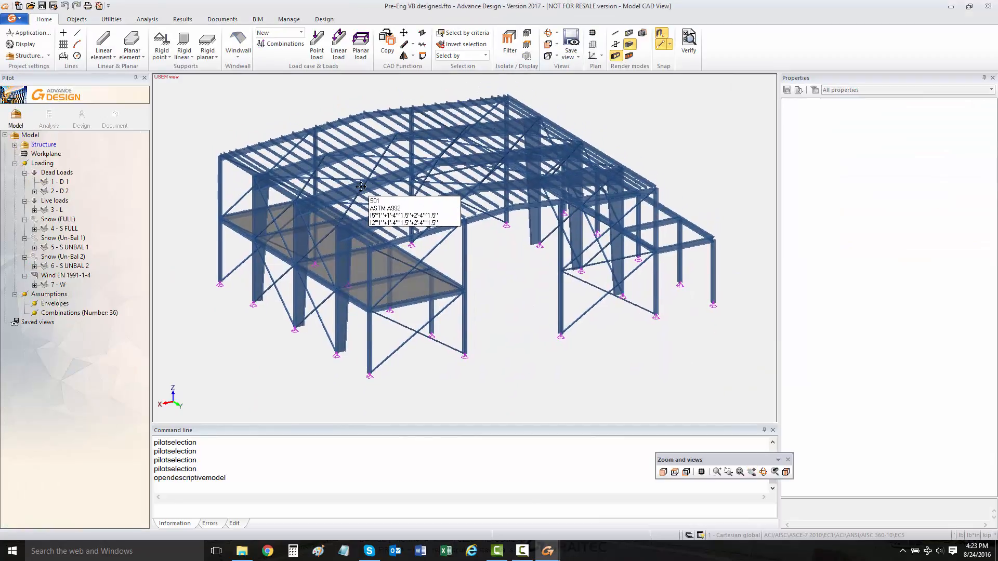
left_click(111, 19)
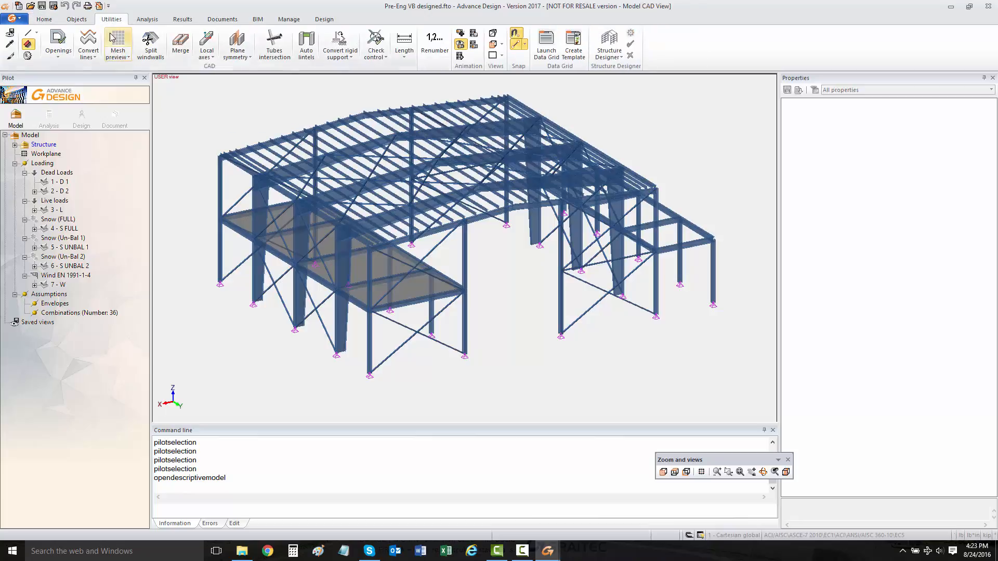
left_click(10, 35)
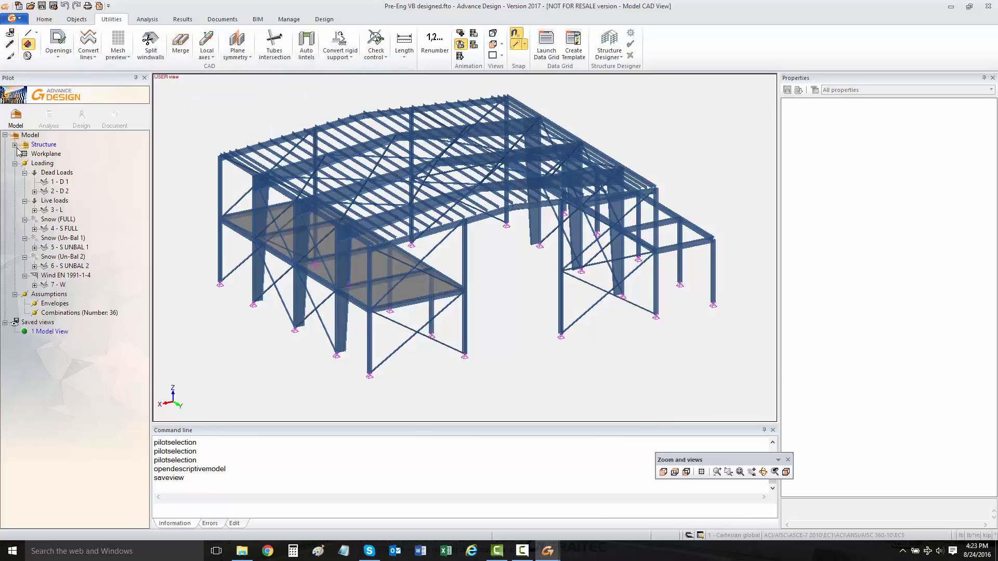
Expand the Structure systems and hide Supports, Mezz Floors, Purlins (roof), Lat Bracing and Roof Bracing
left_click(15, 163)
left_click(14, 145)
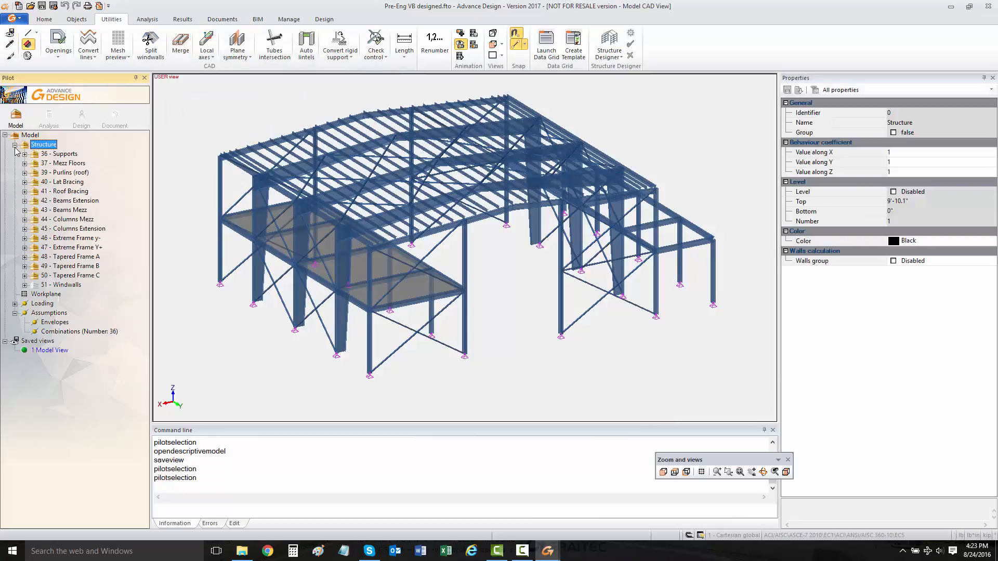
left_click(73, 156)
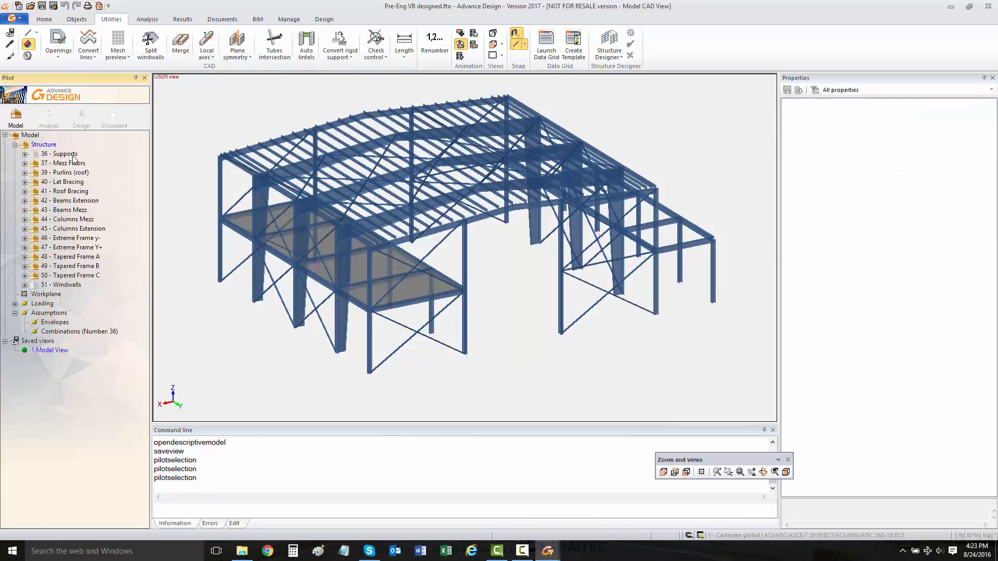
double_click(68, 165)
double_click(69, 174)
double_click(69, 183)
double_click(69, 191)
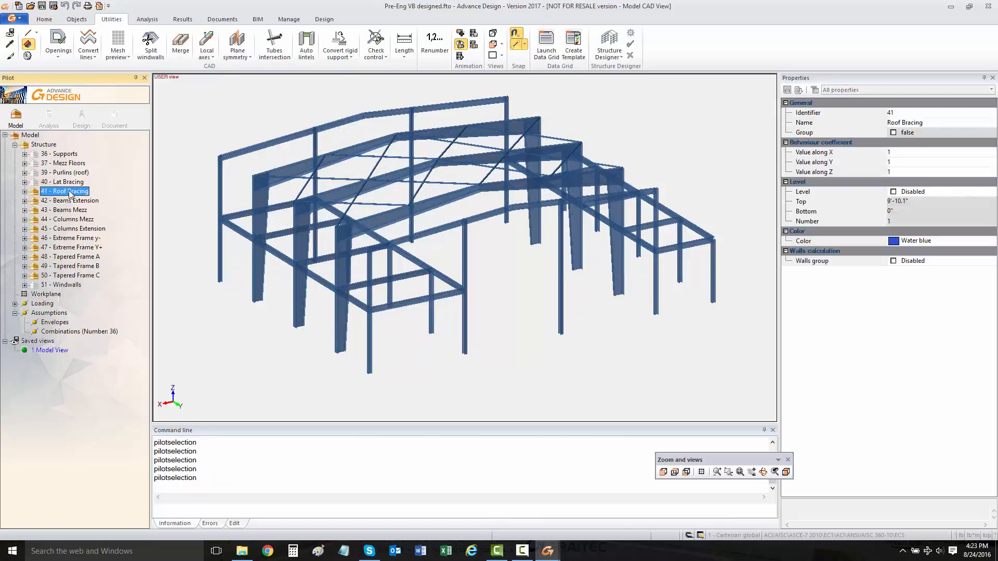
Isolate the tapered frames by hiding Beams Extension, Beams Mezz, Columns Mezz, Columns Extension and both Extreme Frame systems
double_click(70, 200)
double_click(71, 210)
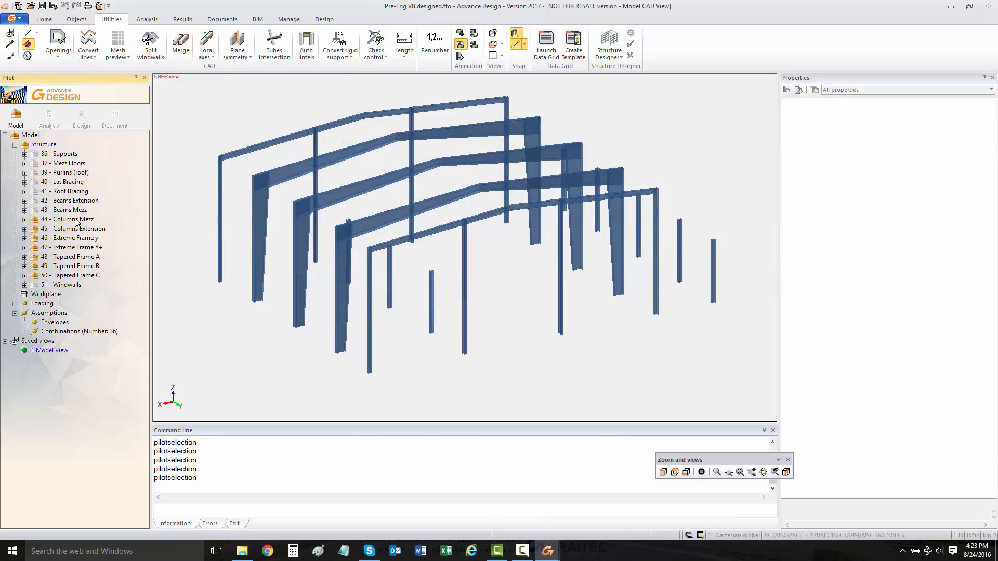
double_click(75, 221)
double_click(78, 229)
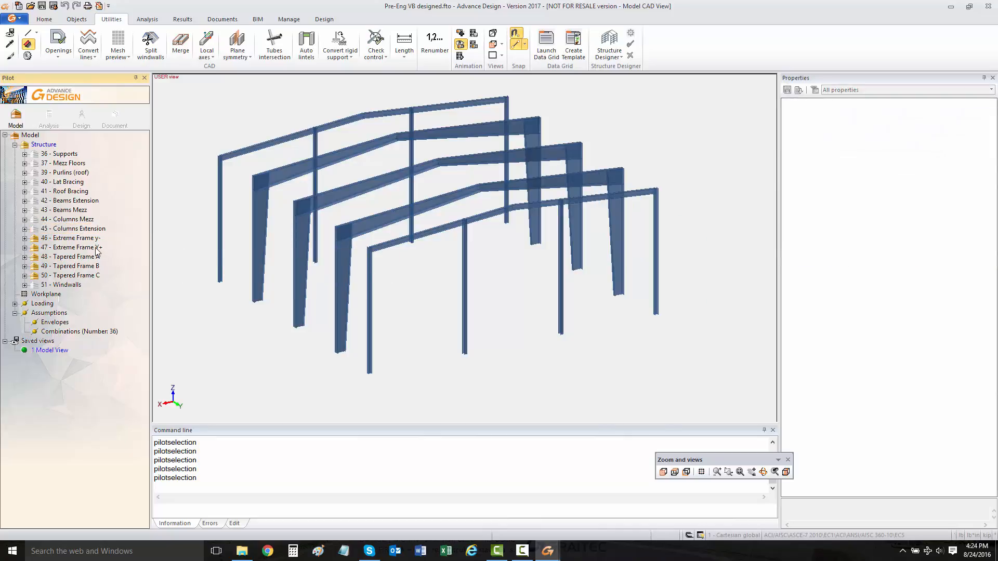
double_click(83, 238)
double_click(92, 248)
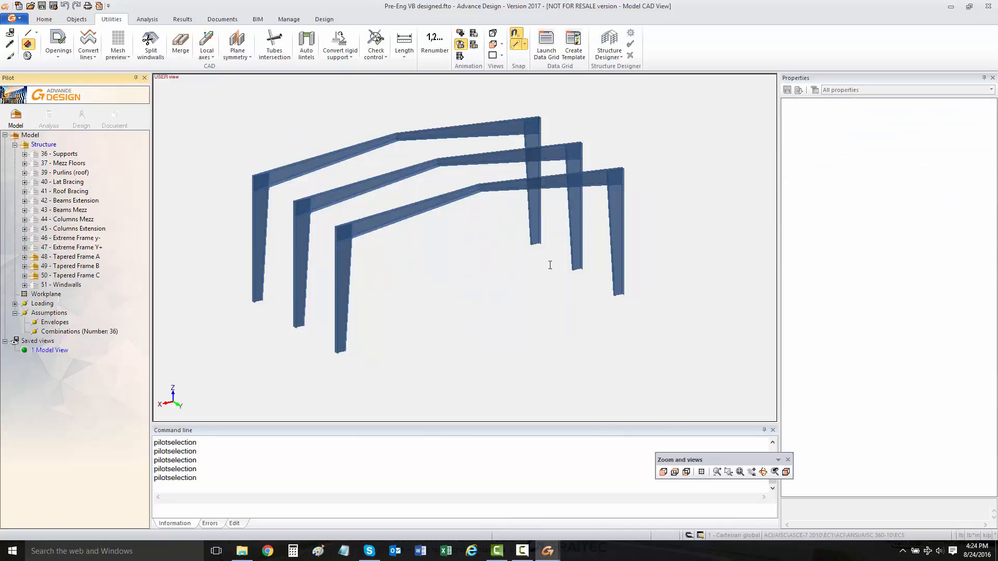
Save a view of the three isolated tapered frames seen from the opposite side
middle_click_drag(443, 252, 460, 268)
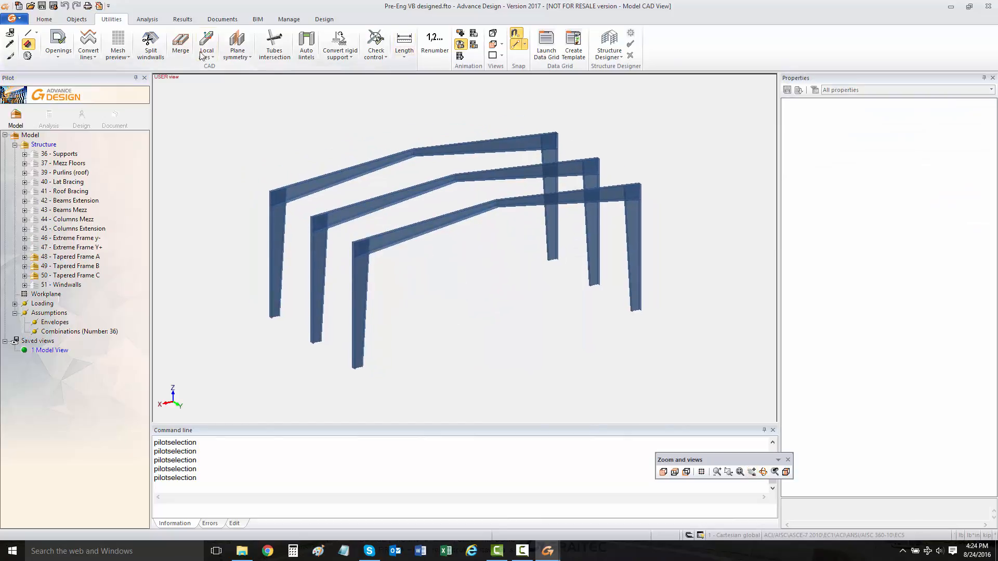
middle_click_drag(522, 226, 317, 243, "shift")
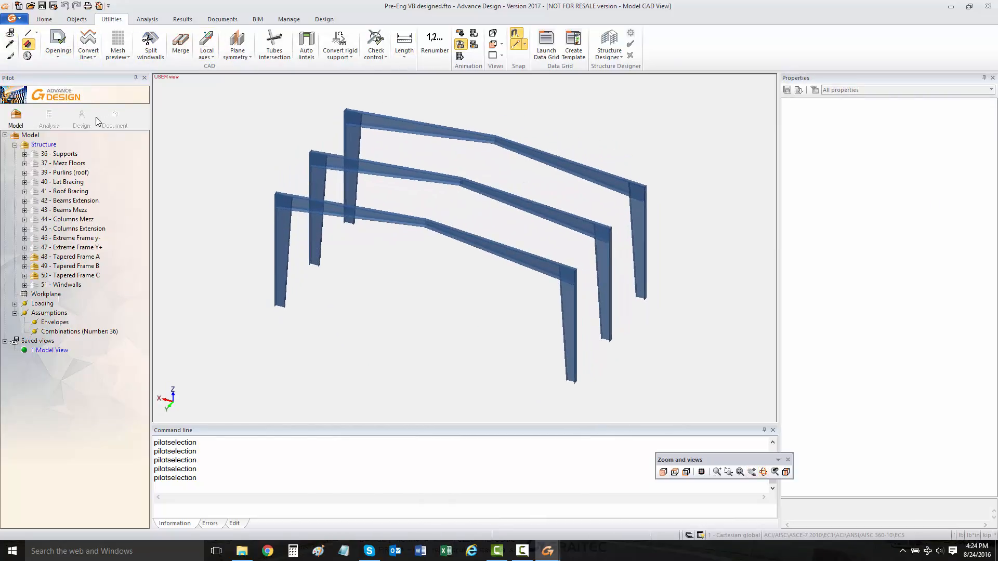
left_click(10, 33)
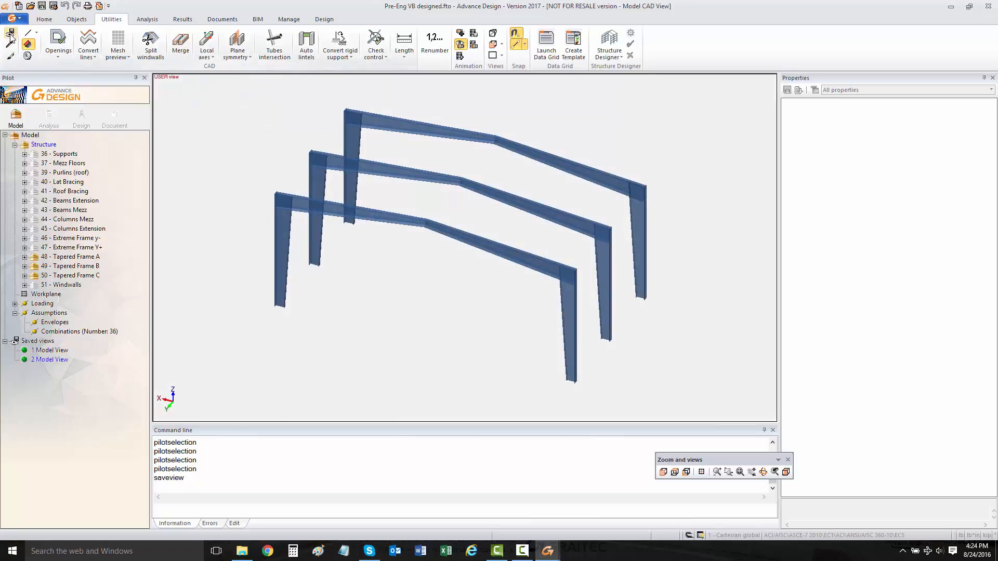
Select the six tapered columns of the three frames and save a view with them selected
middle_click_drag(501, 139, 493, 131)
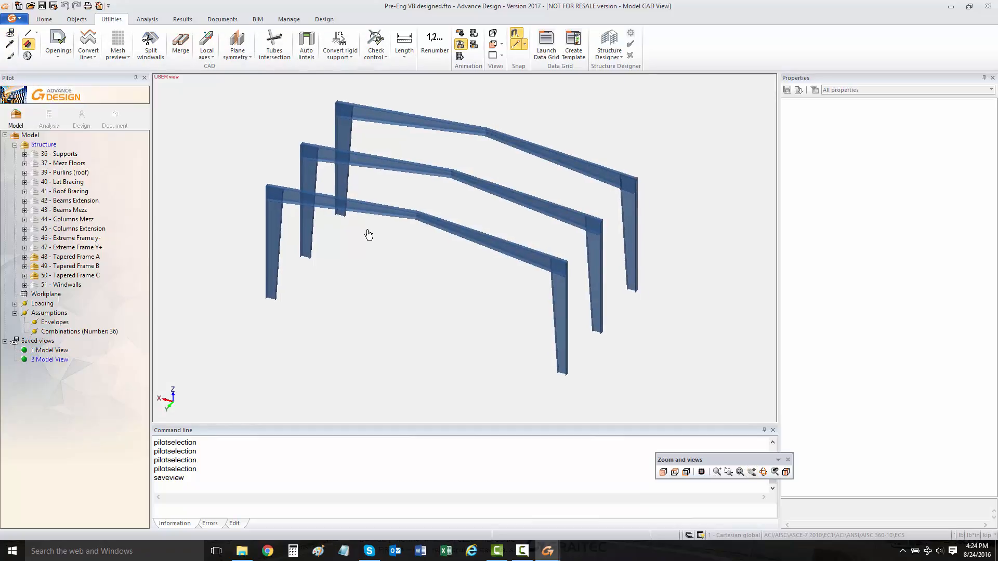
left_click(274, 232)
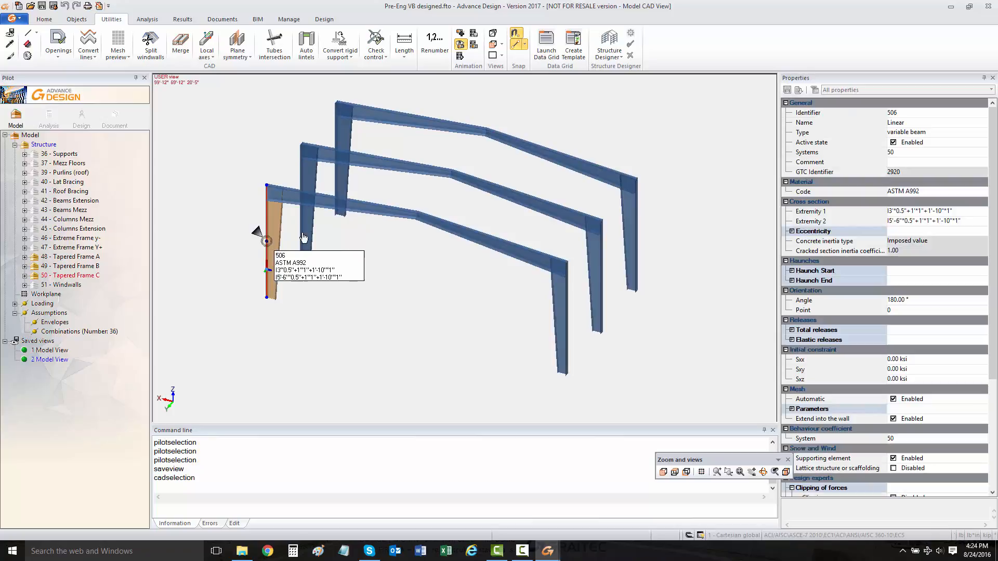
left_click(310, 228)
left_click(342, 167)
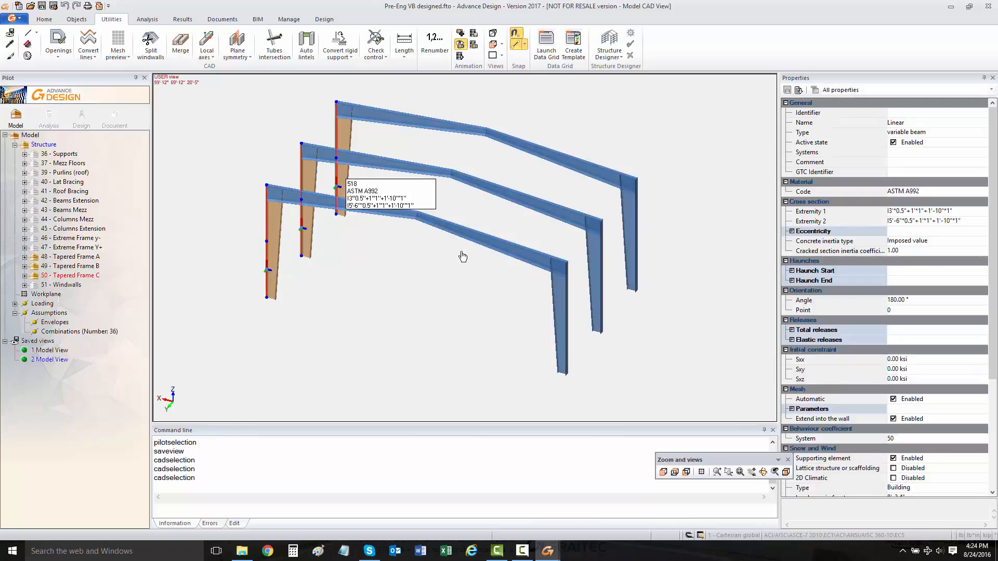
left_click(558, 281)
left_click(594, 277)
left_click(633, 265)
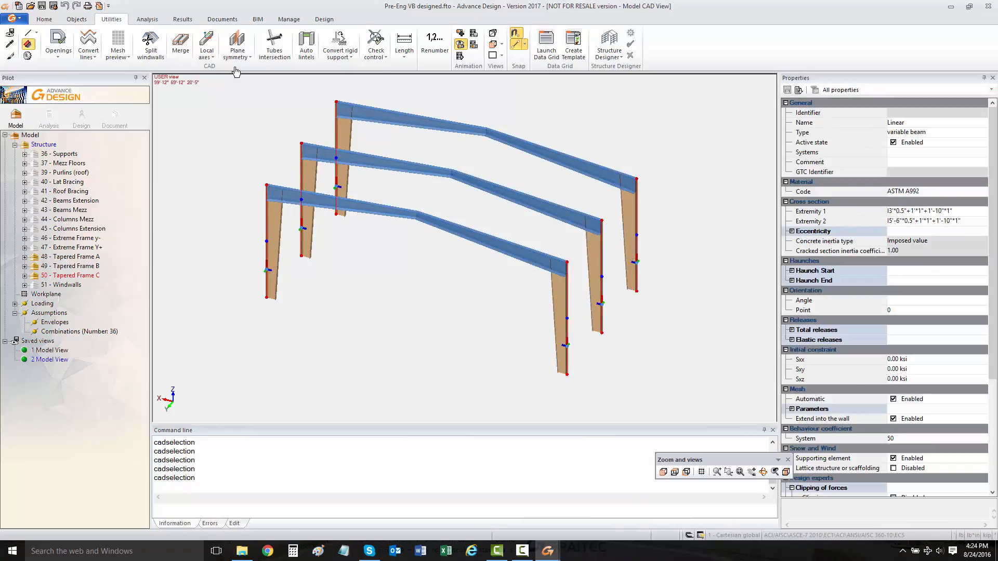
left_click(13, 37)
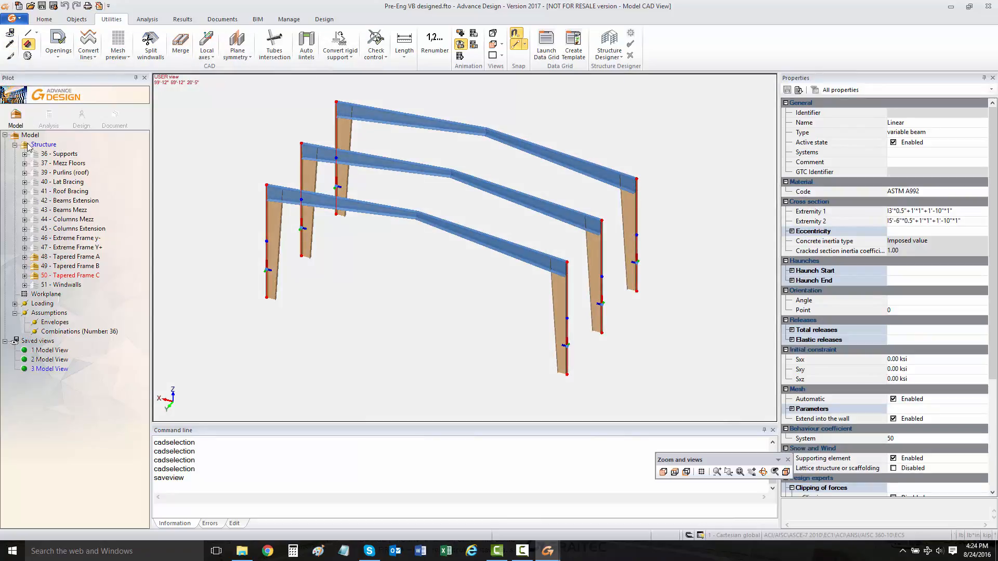
Display the complete structure with its windwalls and view it from the mezzanine side
left_click(52, 145)
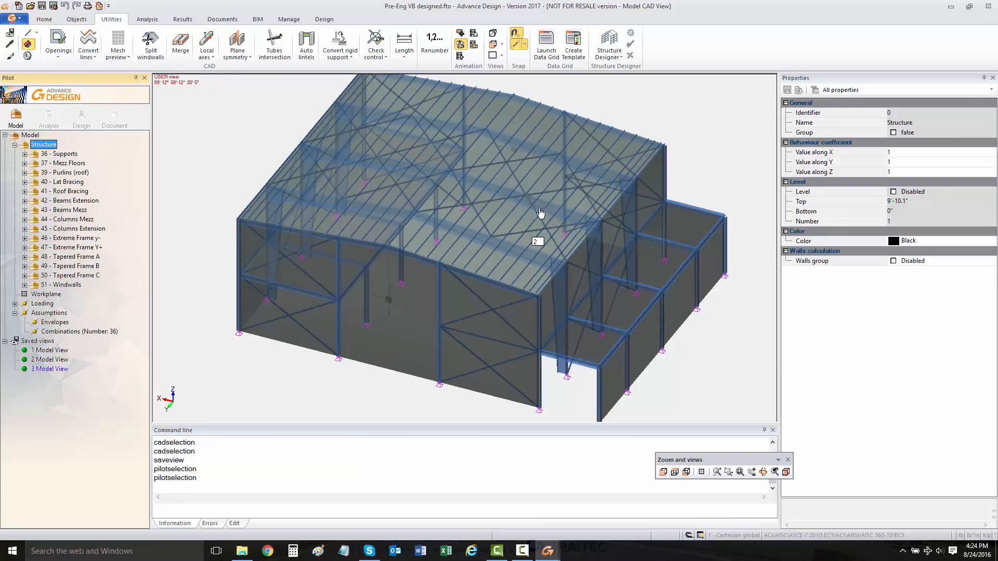
middle_click_drag(447, 275, 707, 266, "shift")
middle_click_drag(483, 279, 780, 261, "shift")
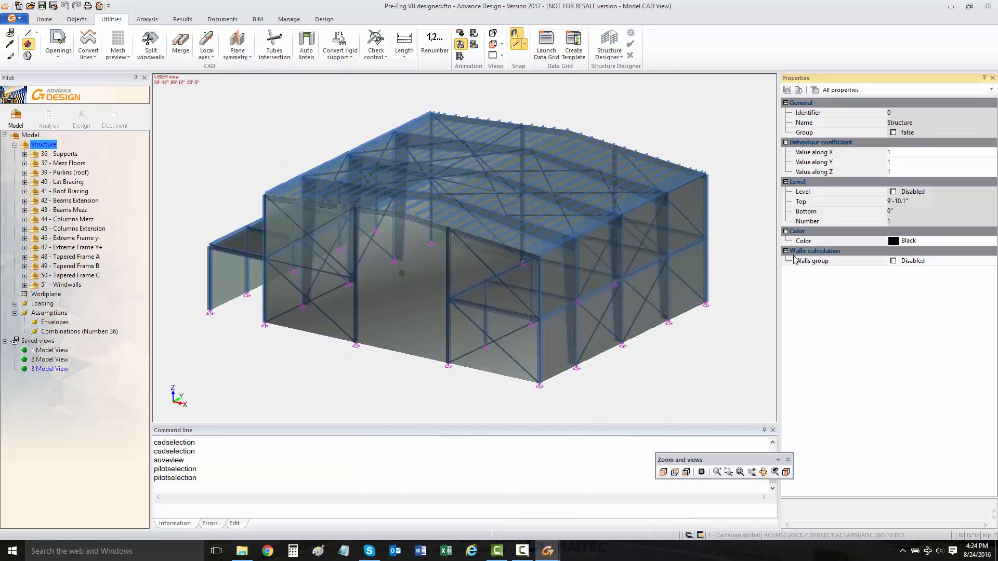
Save a view of the complete structure with its windwalls, seen from the mezzanine side
middle_click_drag(564, 292, 572, 328)
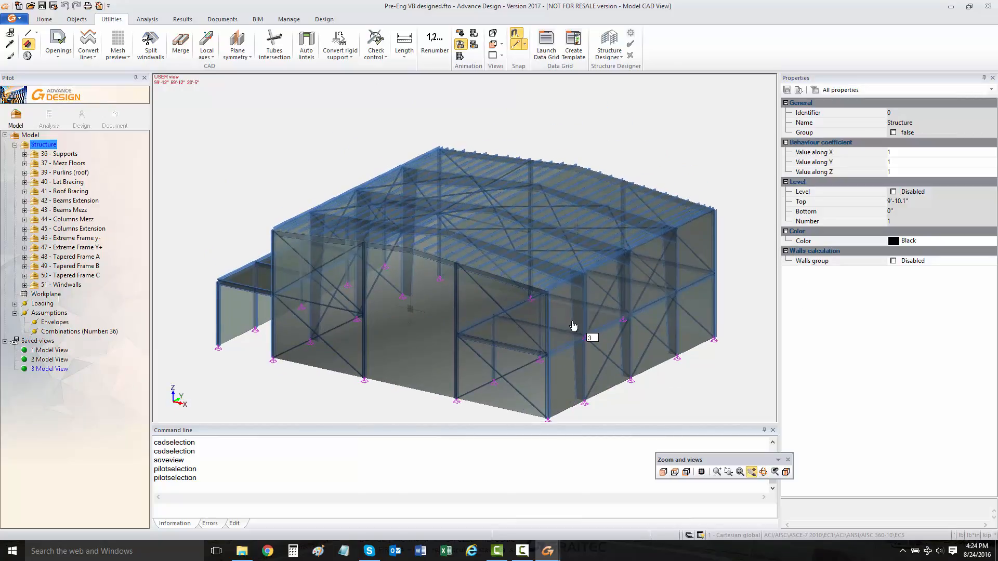
left_click(10, 32)
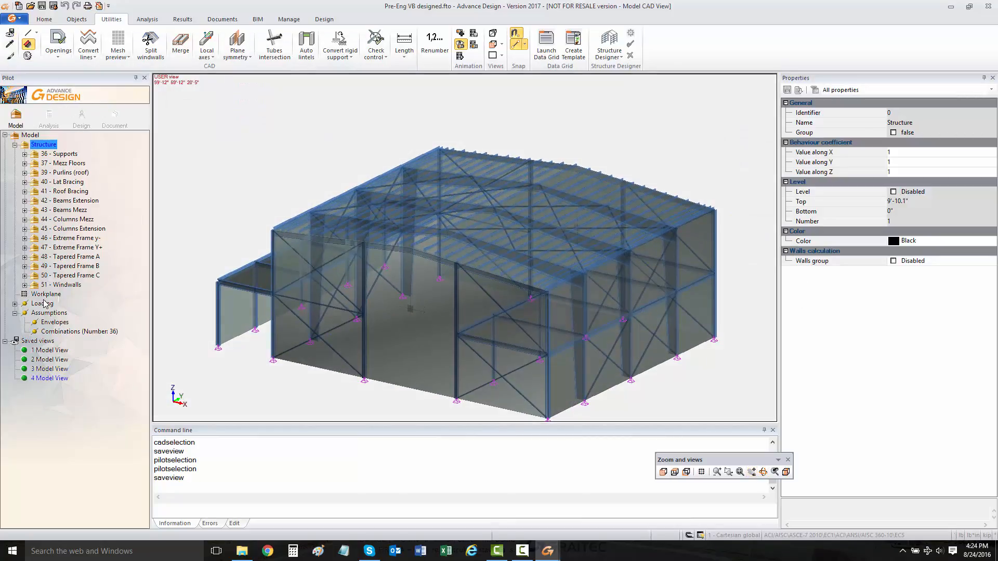
Display the Live loads and the Dead Loads one after the other on the full structure, saving a view of each
double_click(45, 304)
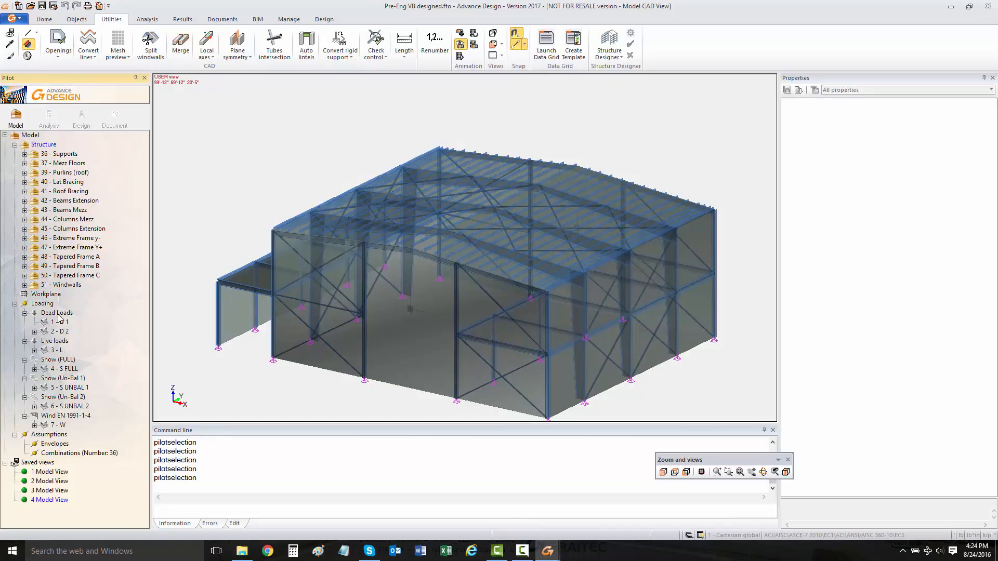
left_click(55, 341)
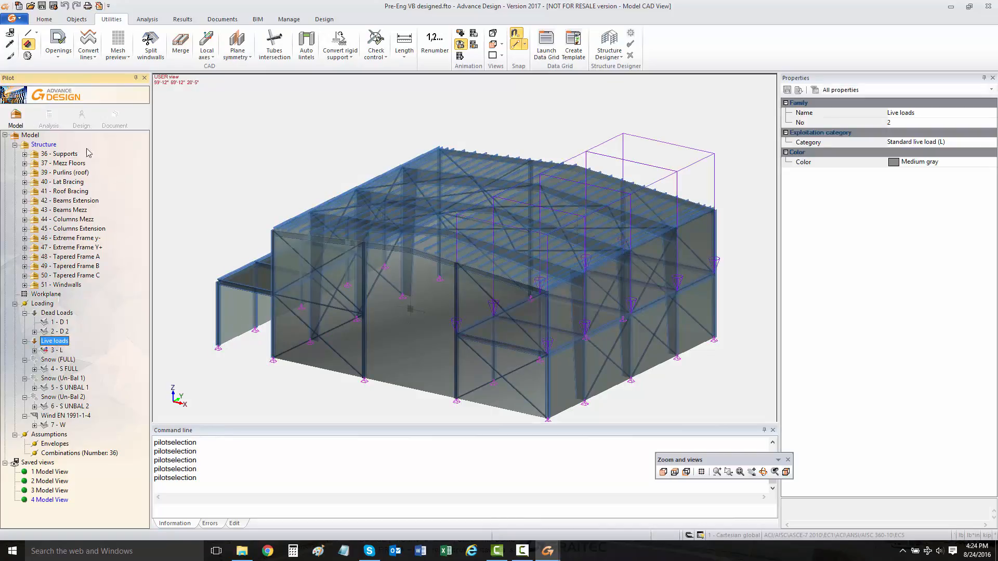
left_click(10, 32)
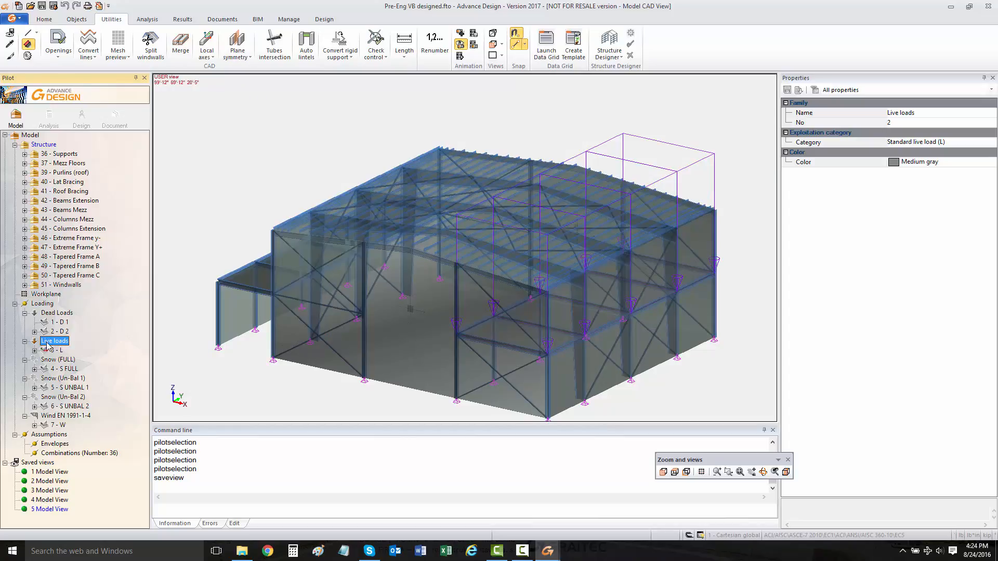
key("Escape")
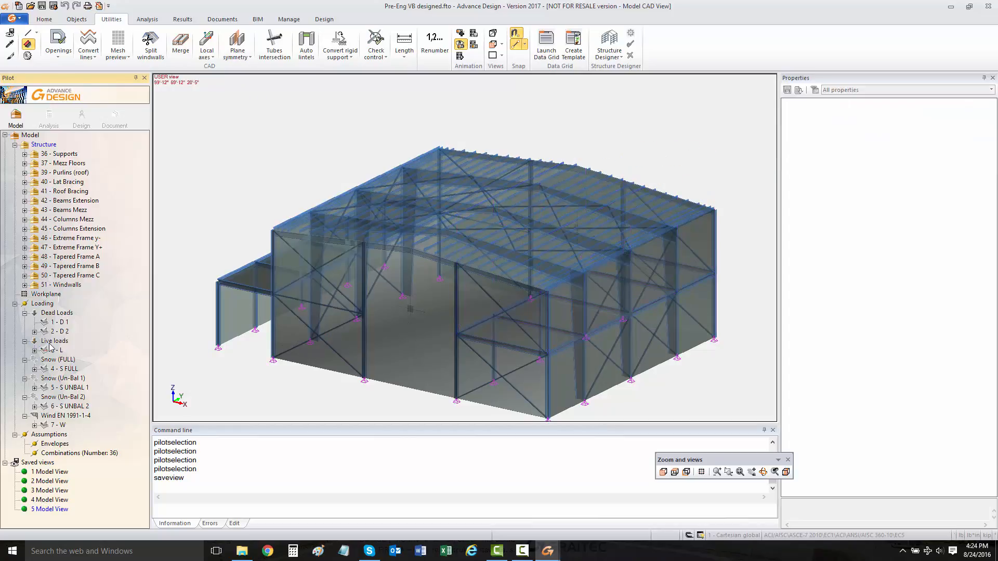
left_click(65, 315)
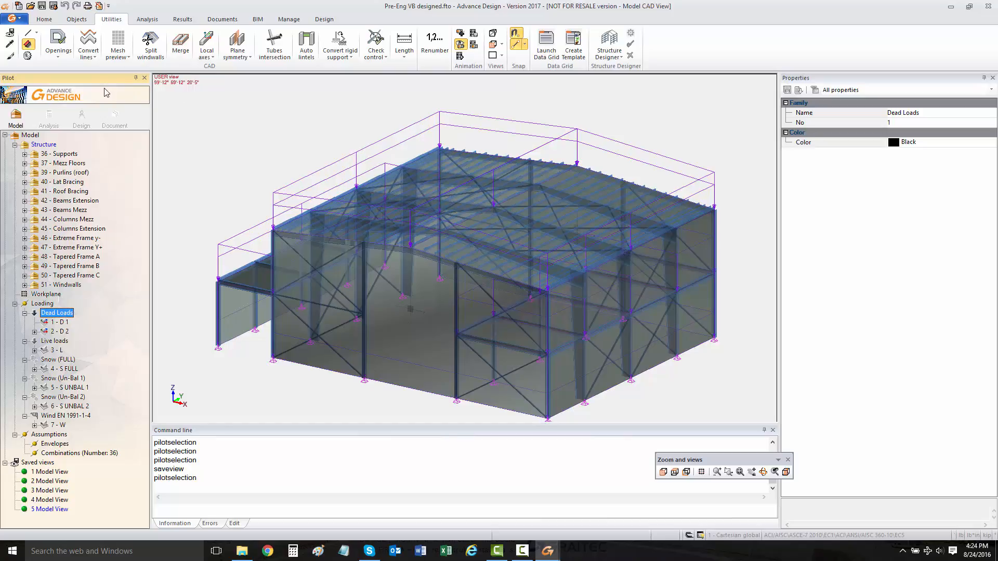
left_click(10, 32)
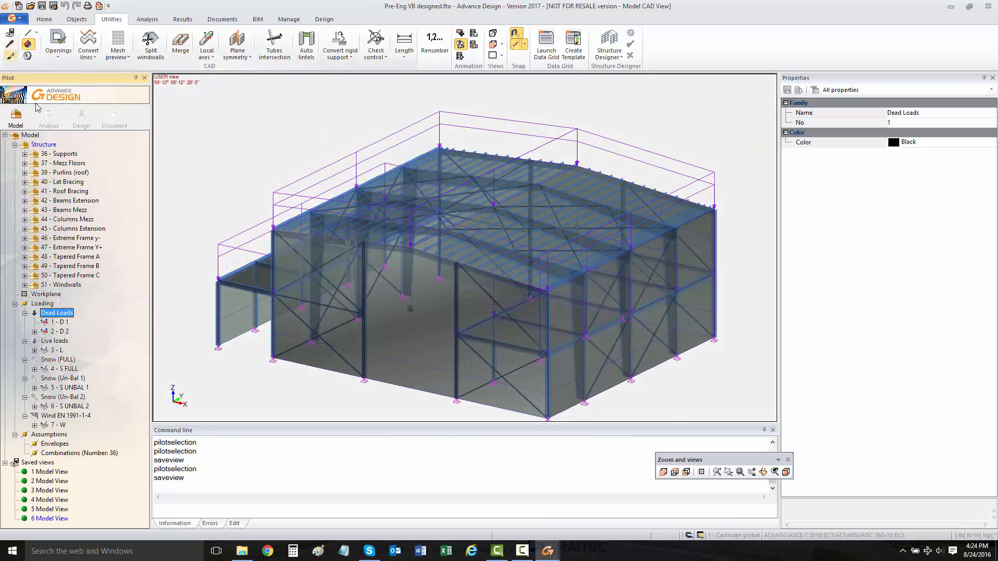
Recall saved model views 1, 2 and 3 in turn, ending on the tapered frames with their columns selected
left_click(46, 472)
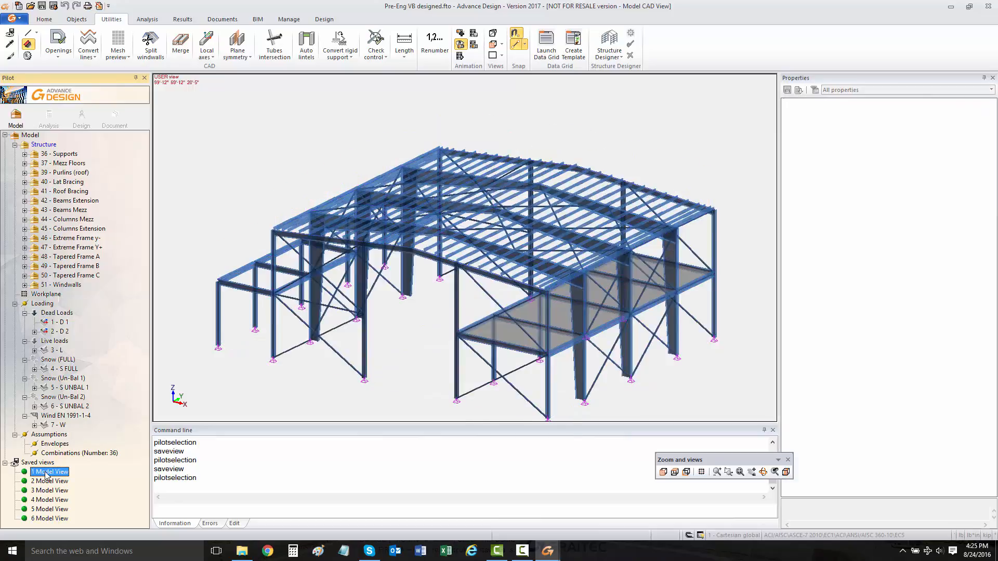
left_click(46, 482)
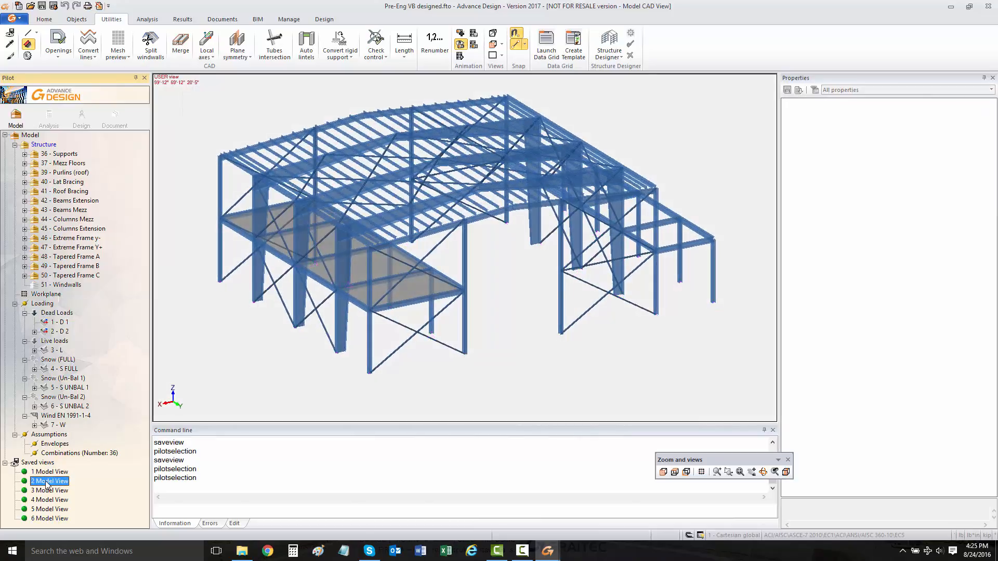
left_click(48, 490)
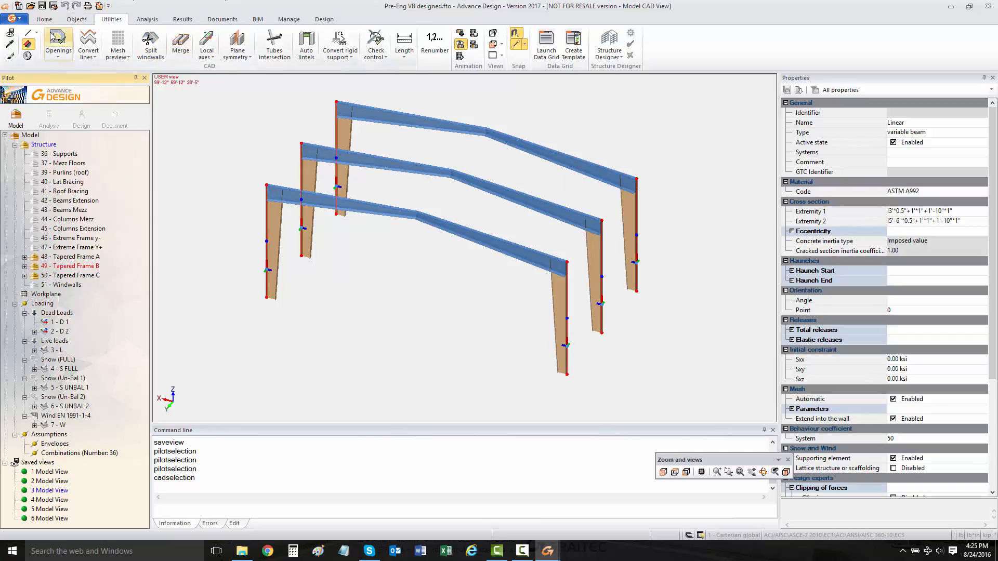
Render the three tapered frames as axes with section symbols and rotate to a side view that separates the frames
left_click(45, 19)
left_click(615, 56)
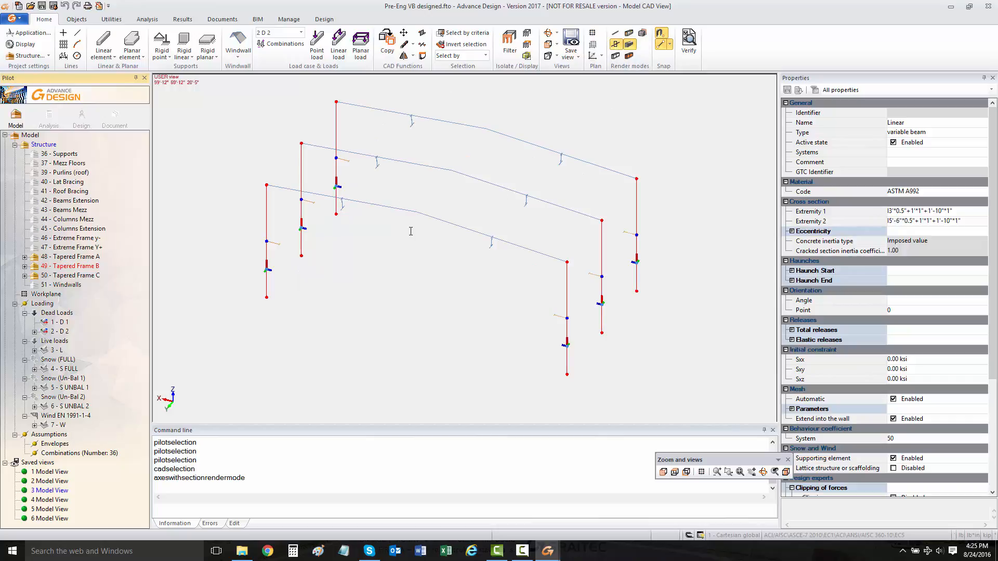
left_click(115, 21)
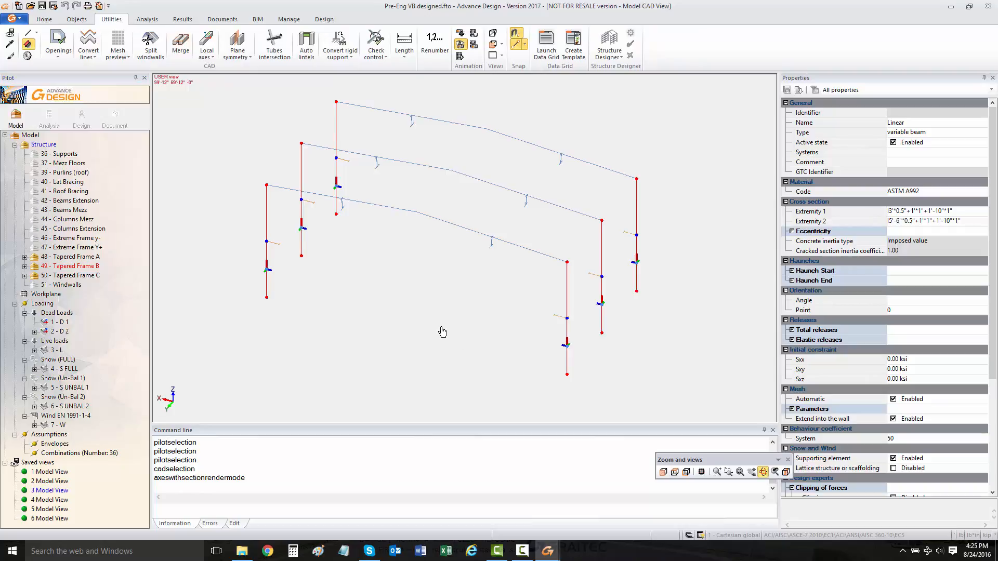
middle_click_drag(441, 332, 183, 333, "shift")
middle_click_drag(380, 327, 425, 207, "shift")
Select the four linear elements of Tapered Frame A and isolate them from the other frames
left_click_drag(311, 97, 477, 404)
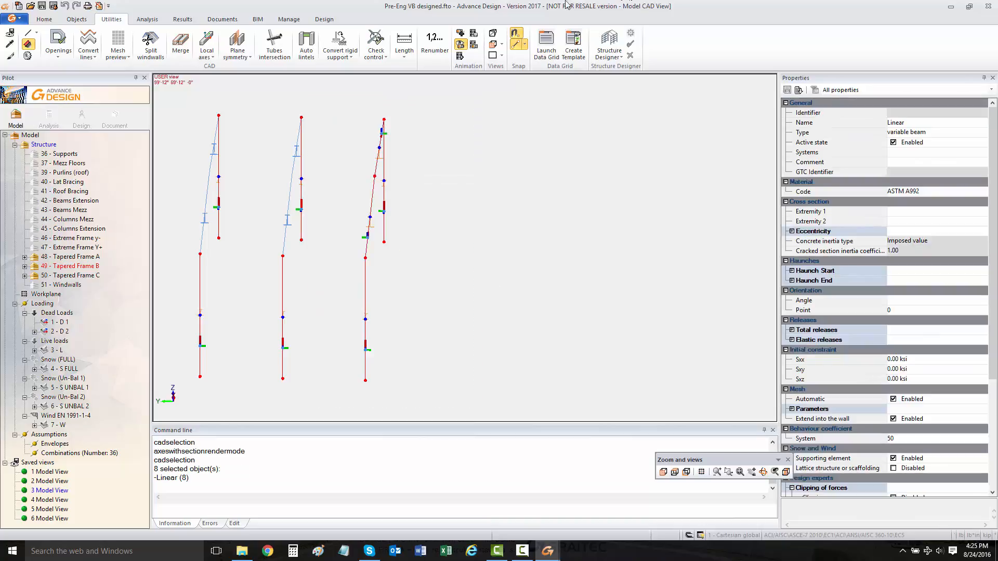
left_click(44, 19)
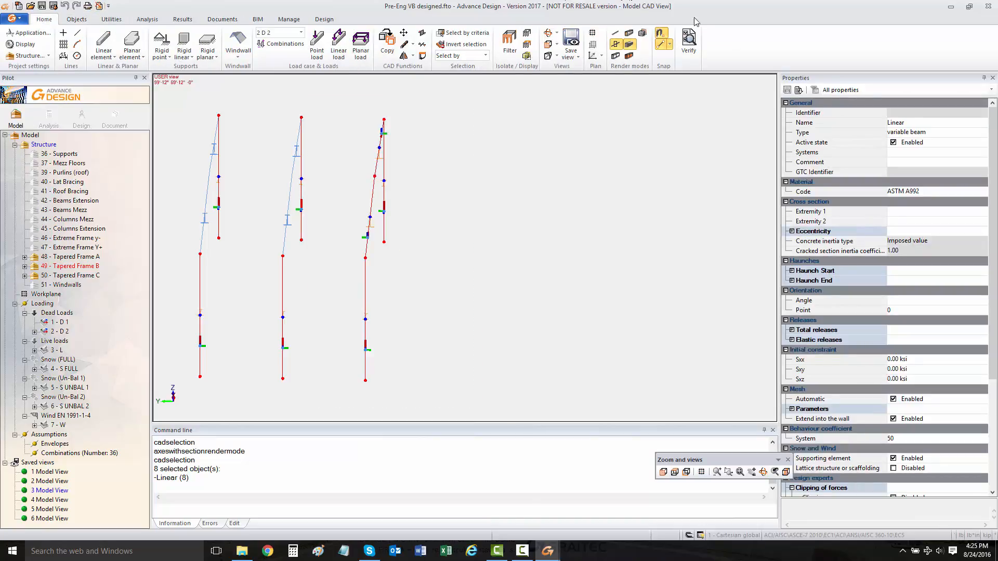
left_click(508, 47)
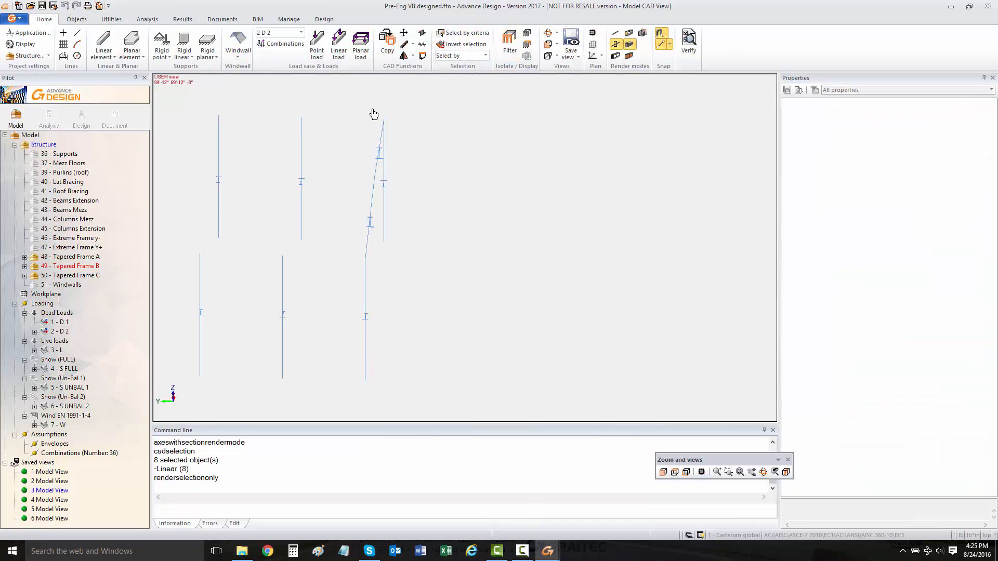
left_click_drag(356, 91, 474, 403)
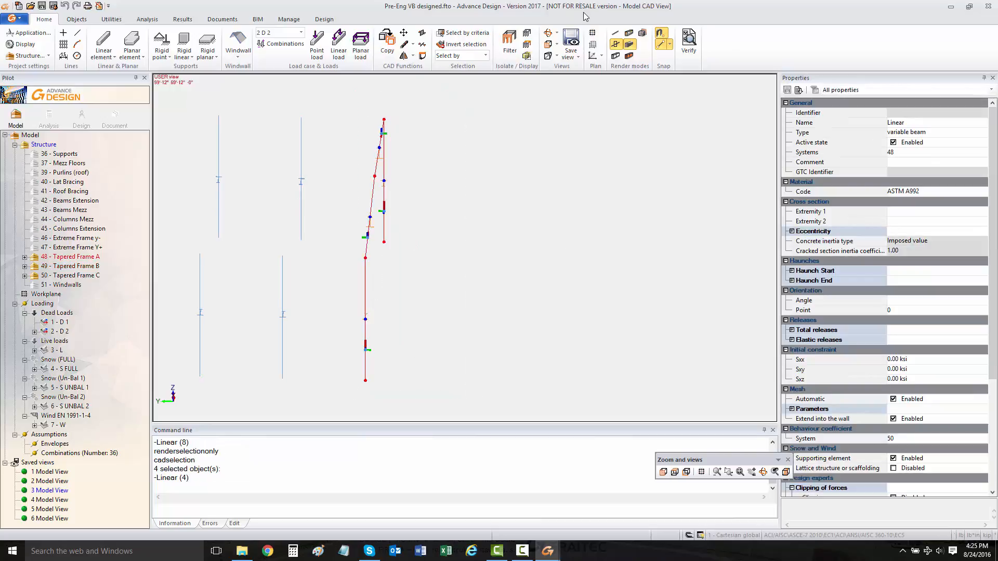
left_click(516, 41)
Save an angled view of the isolated Tapered Frame A with nothing selected
middle_click_drag(579, 283, 341, 259, "shift")
middle_click_drag(447, 256, 381, 264, "shift")
key("Escape")
scroll(499, 260, "up", 2)
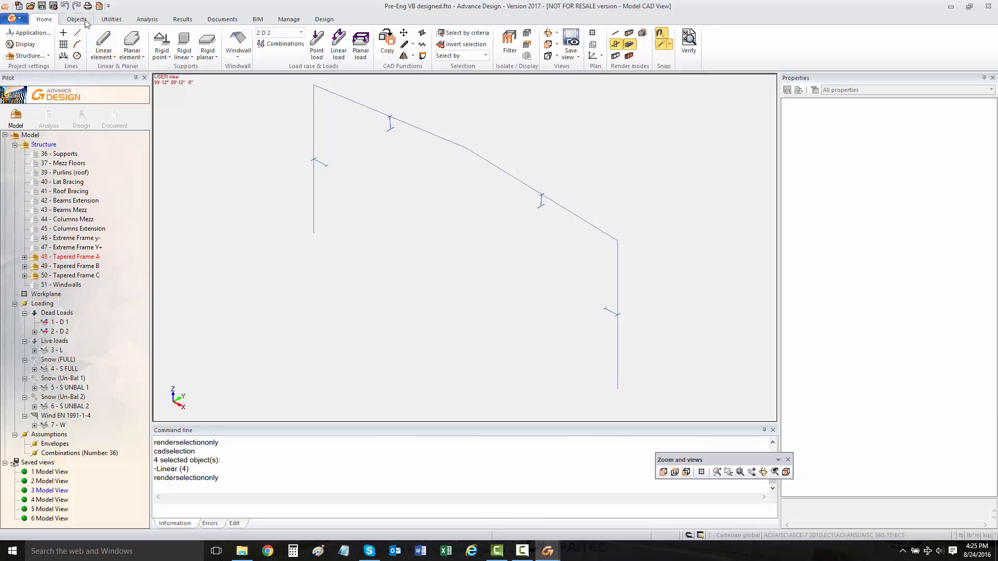
left_click(112, 19)
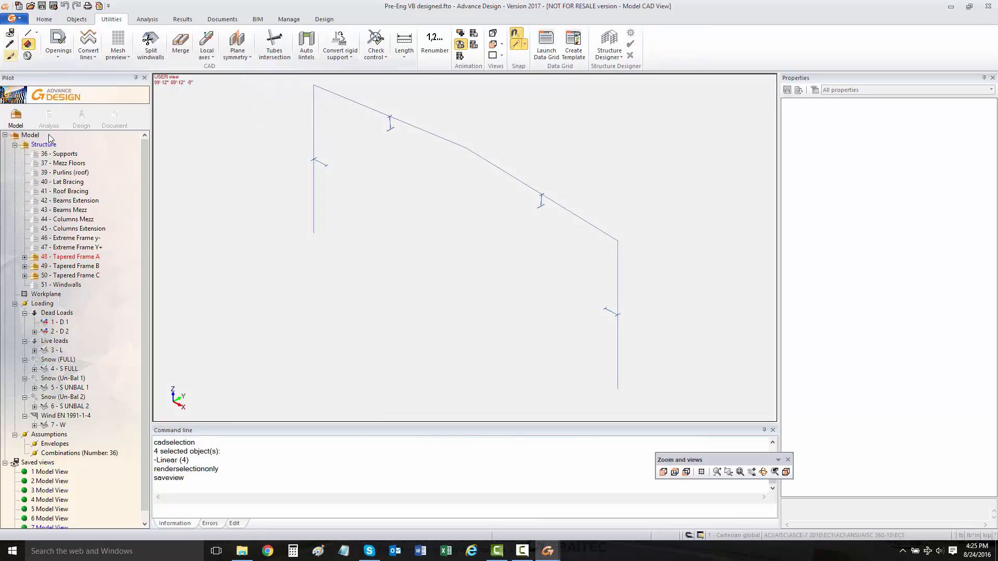
Recall saved model views 1 to 4 in turn, ending on the complete structure with windwalls
left_click(66, 472)
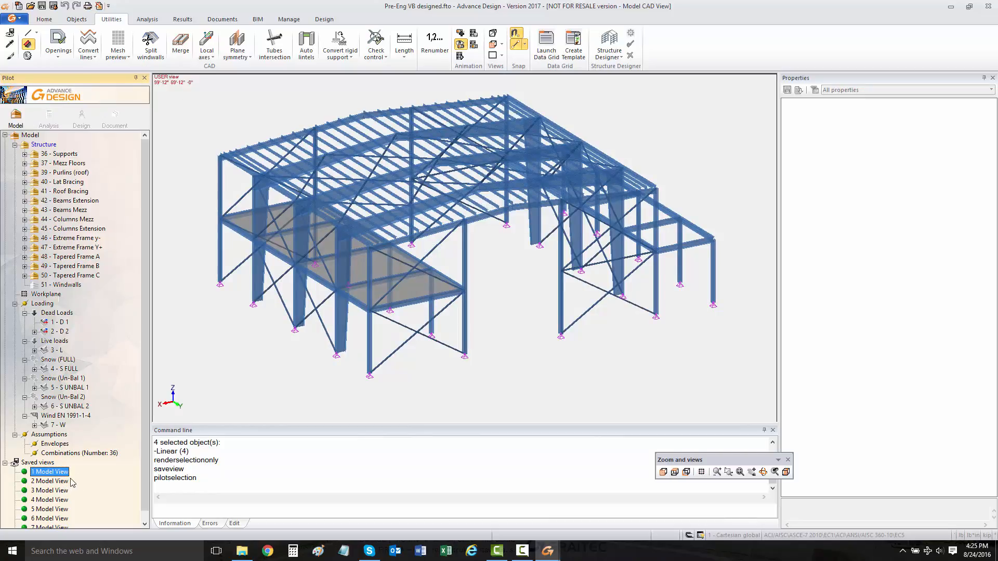
left_click(61, 482)
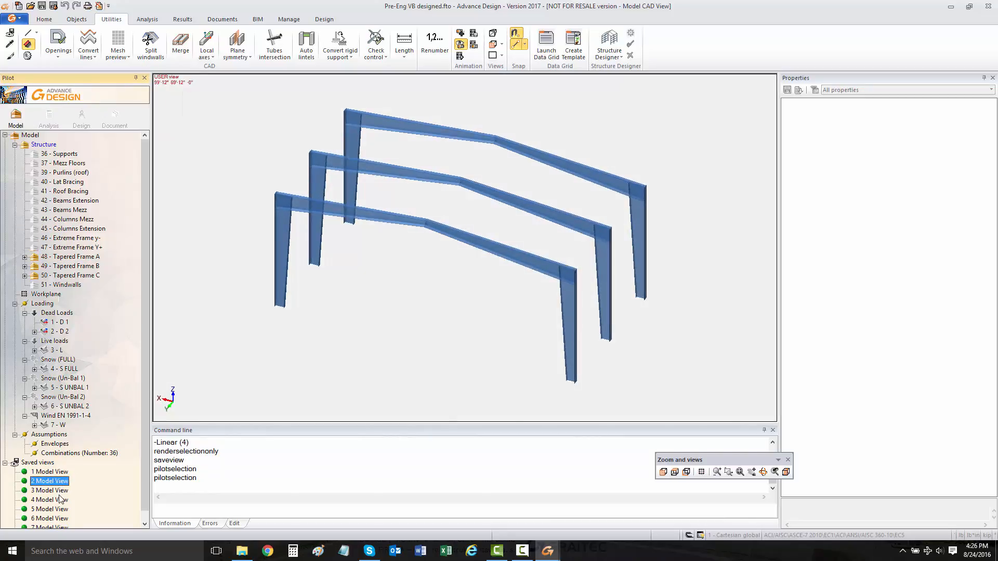
left_click(61, 491)
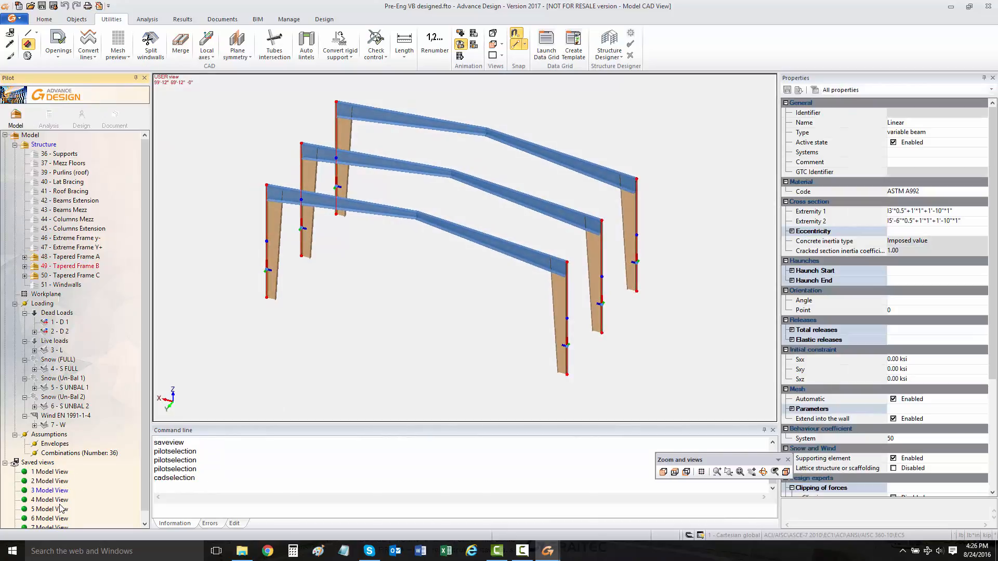
left_click(60, 502)
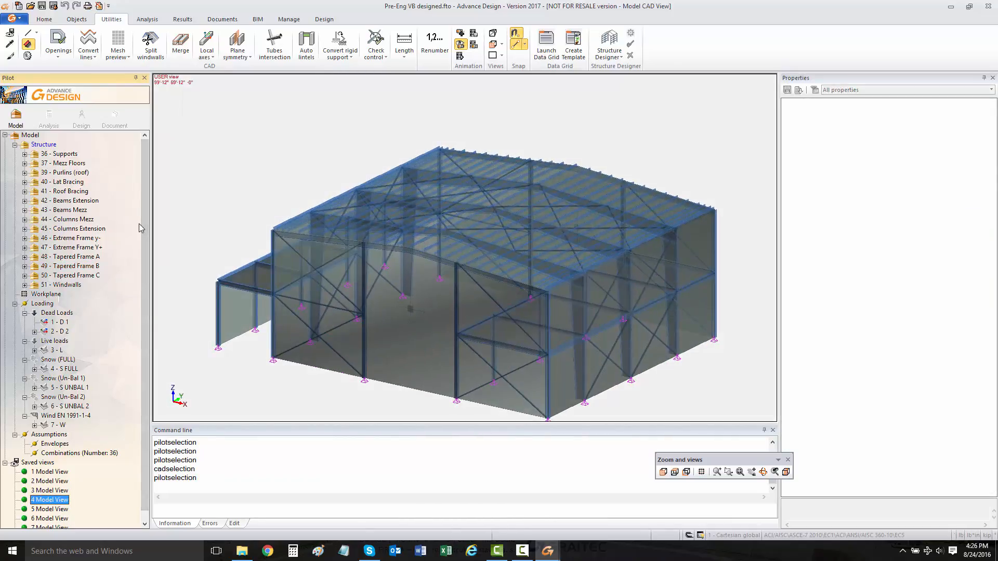
Open the current analysis model and isolate the elements of Tapered Frame A in it
left_click(48, 117)
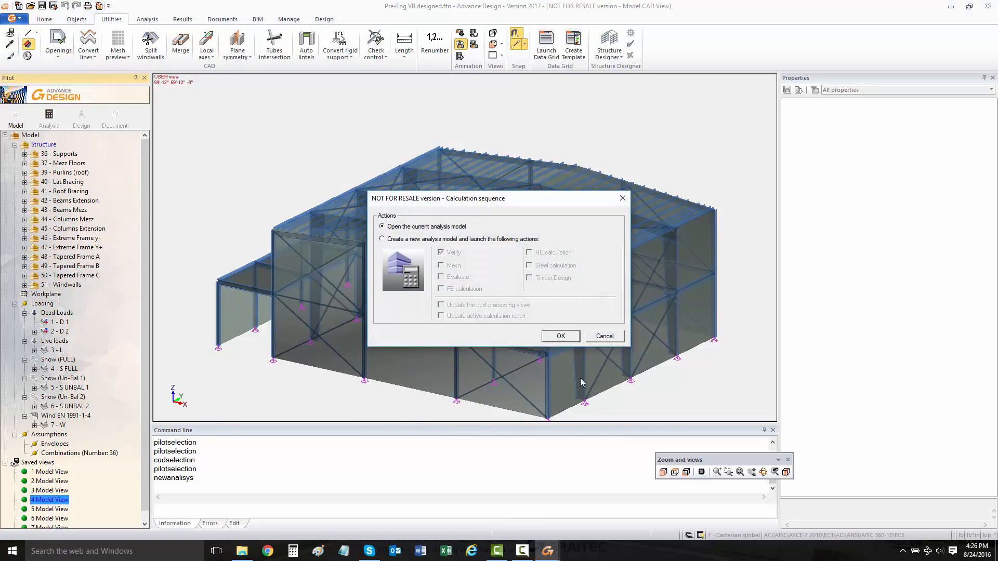
left_click(576, 336)
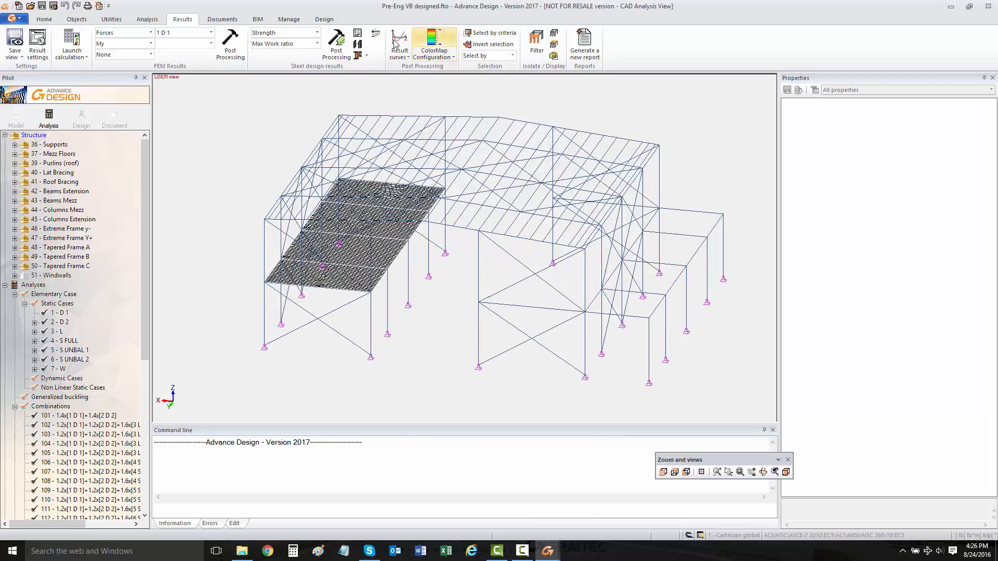
left_click(74, 248)
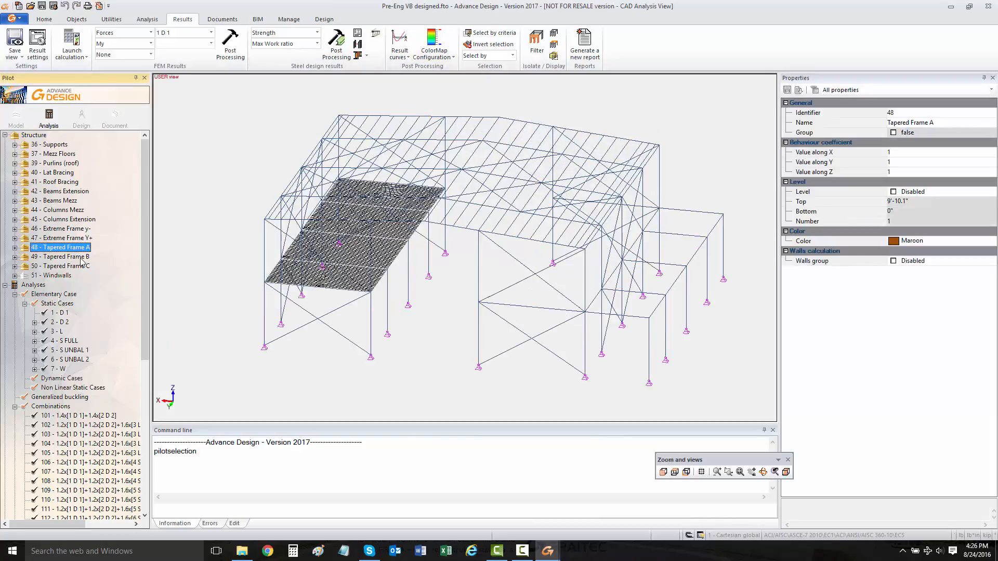
right_click(77, 248)
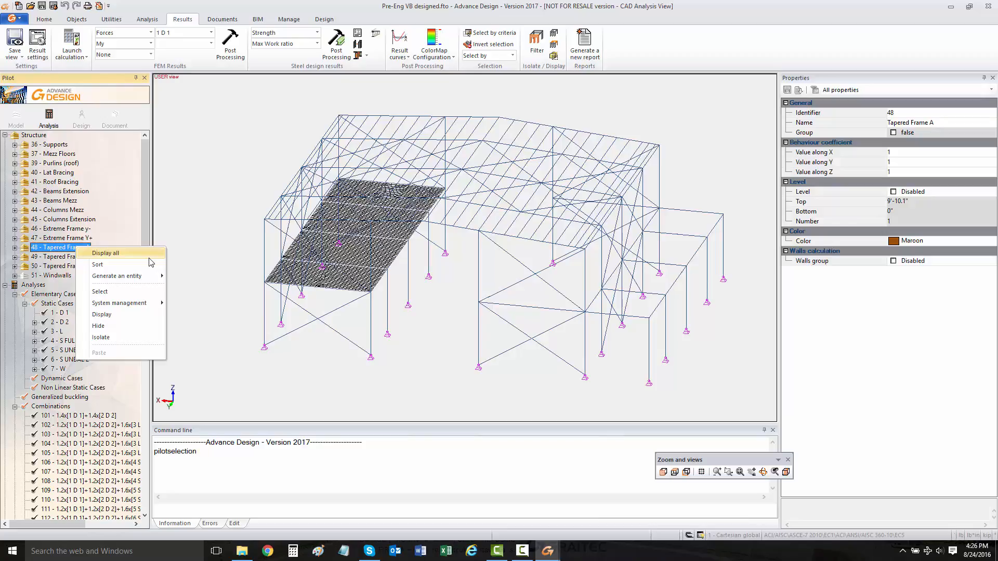
left_click(100, 291)
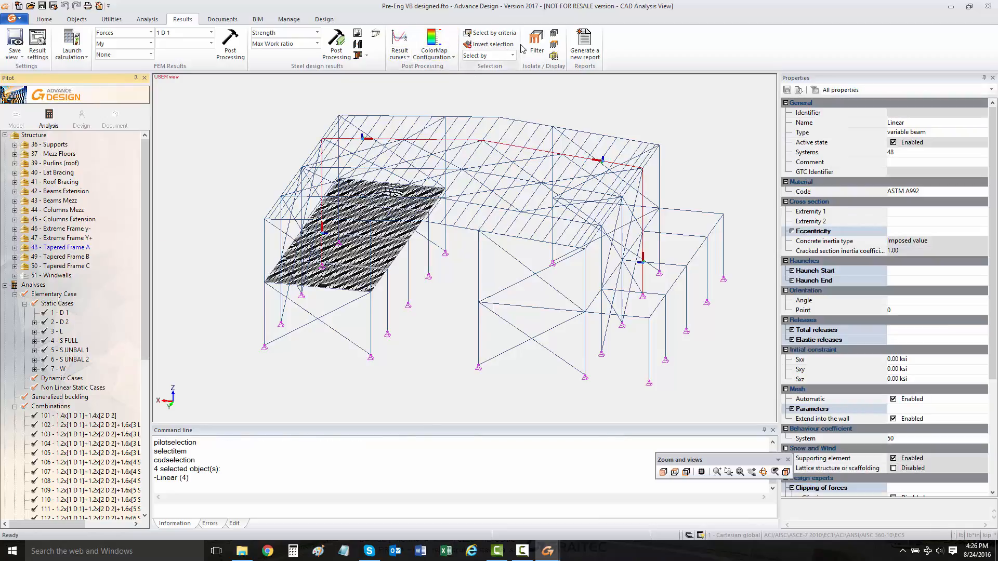
left_click(531, 57)
middle_click_drag(307, 290, 257, 142)
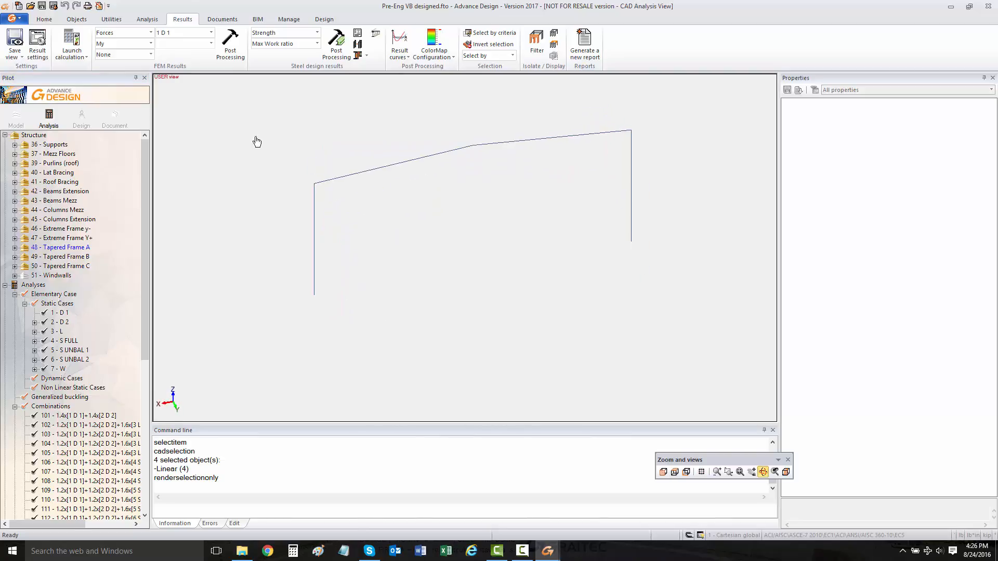
Display the My forces on Tapered Frame A for load case 1 D 1 and examine the result curves of one rafter
left_click(232, 44)
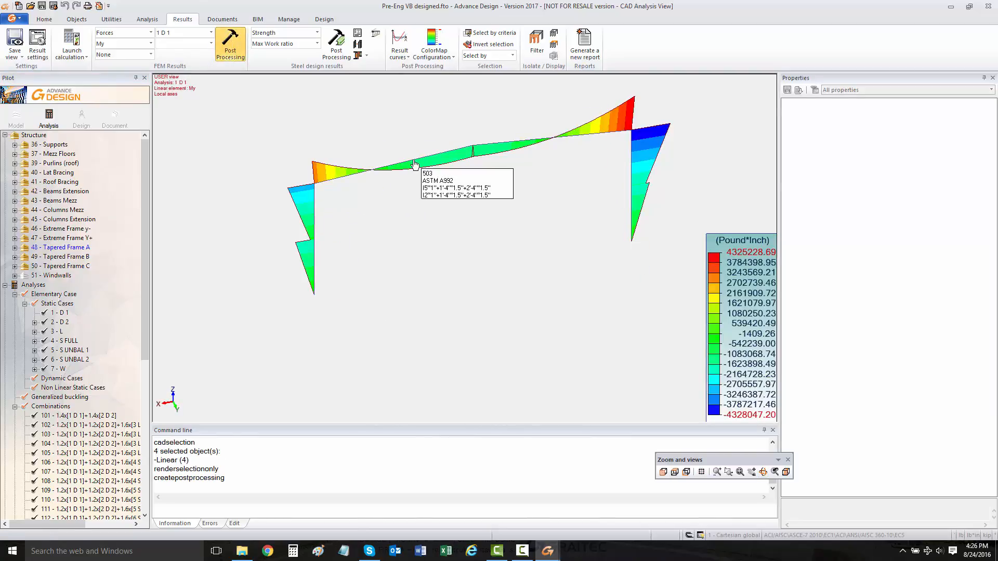
left_click(414, 165)
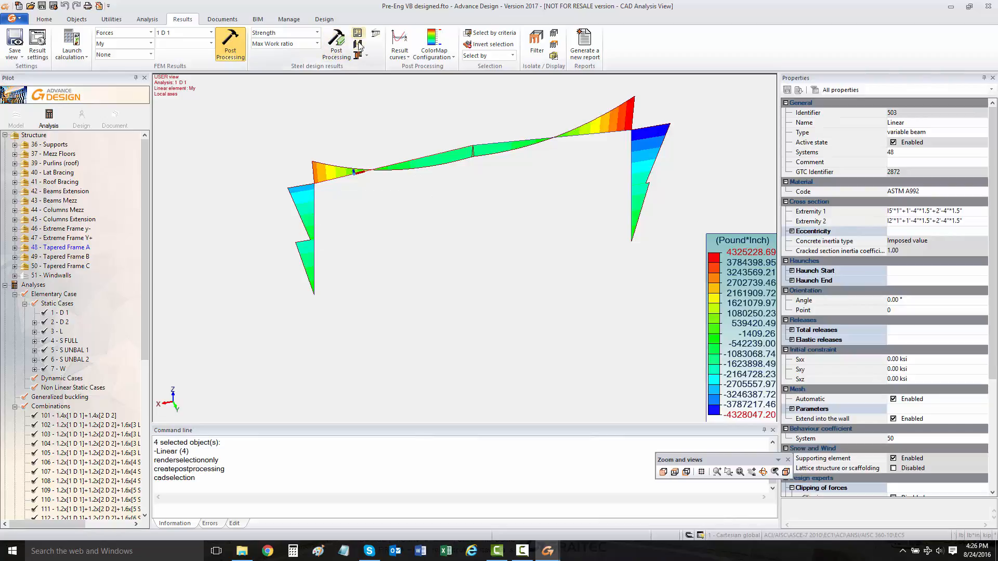
left_click(399, 38)
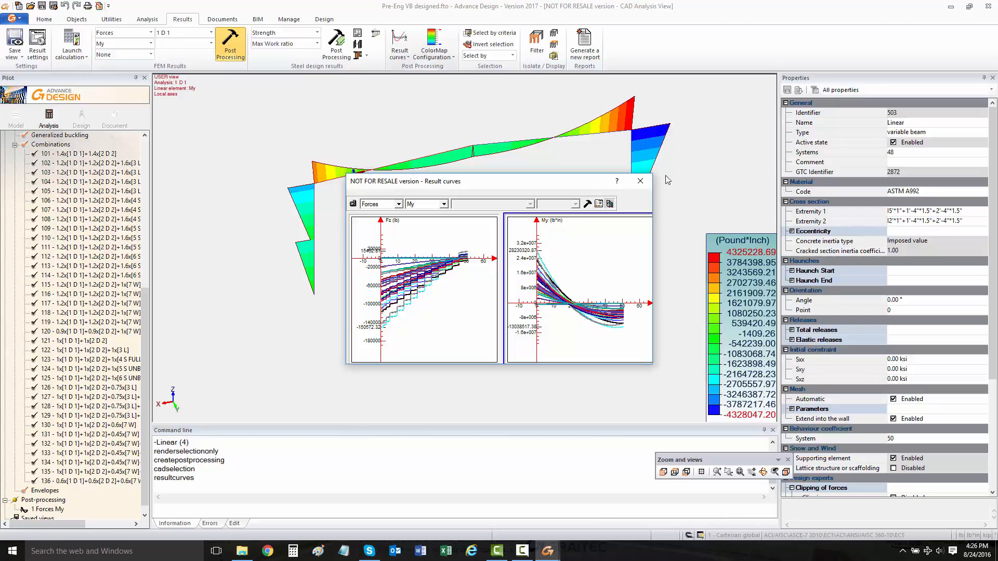
left_click(640, 181)
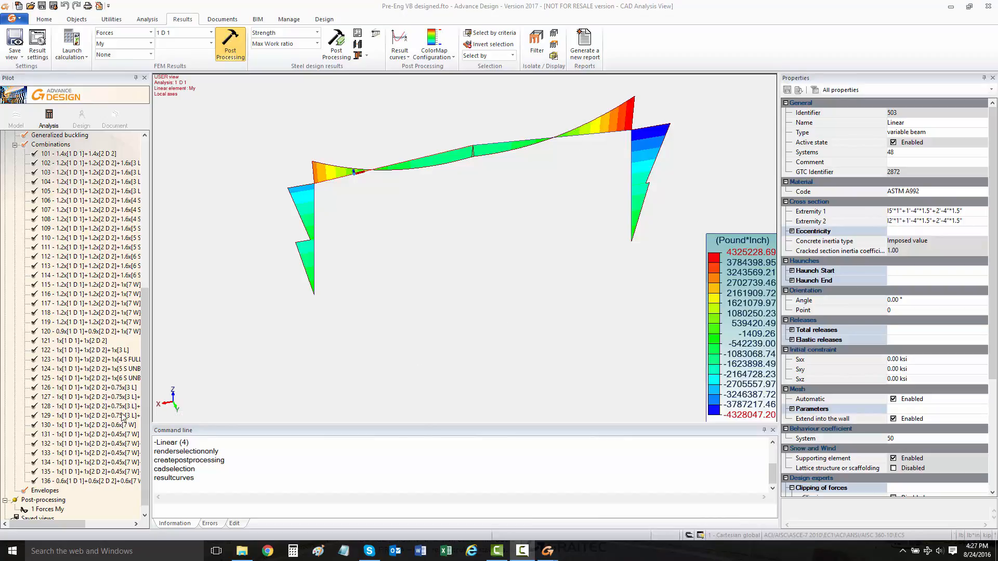
Save a post-processing view of the My diagram on Tapered Frame A
scroll(63, 498, "down", 1)
left_click(44, 510)
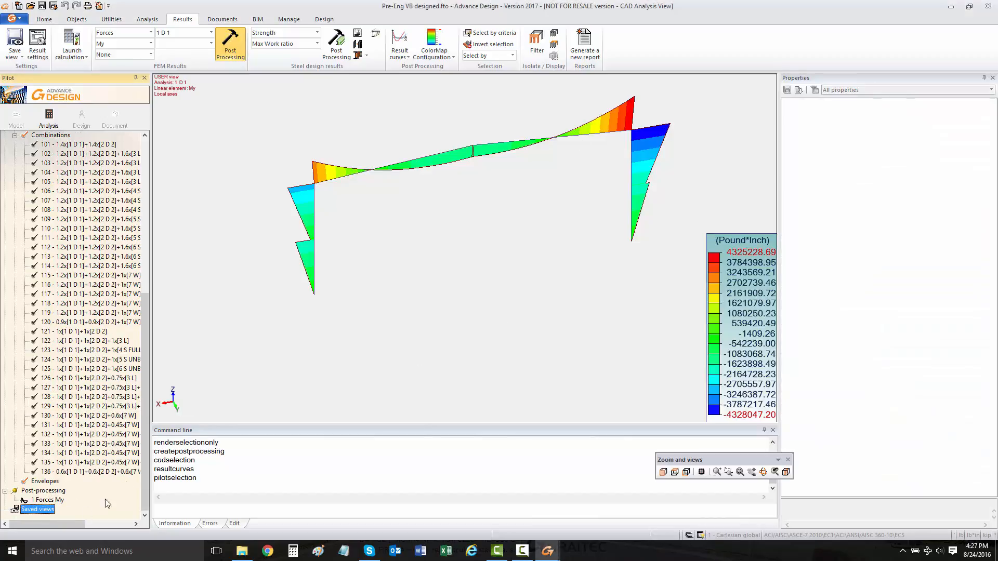
left_click(112, 20)
left_click(11, 34)
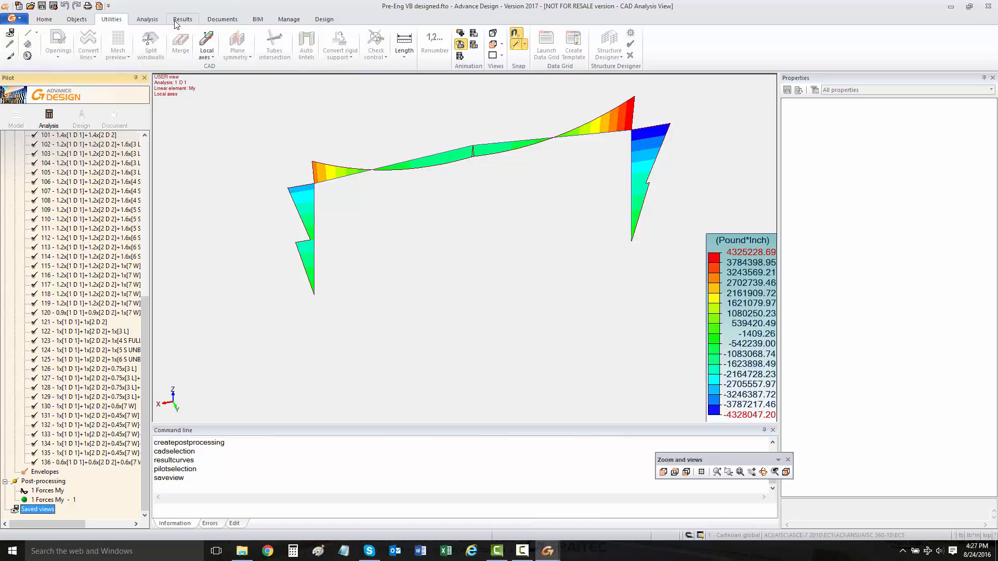
Start a new report and remove the existing Shape sheets entry from its document structure
left_click(215, 21)
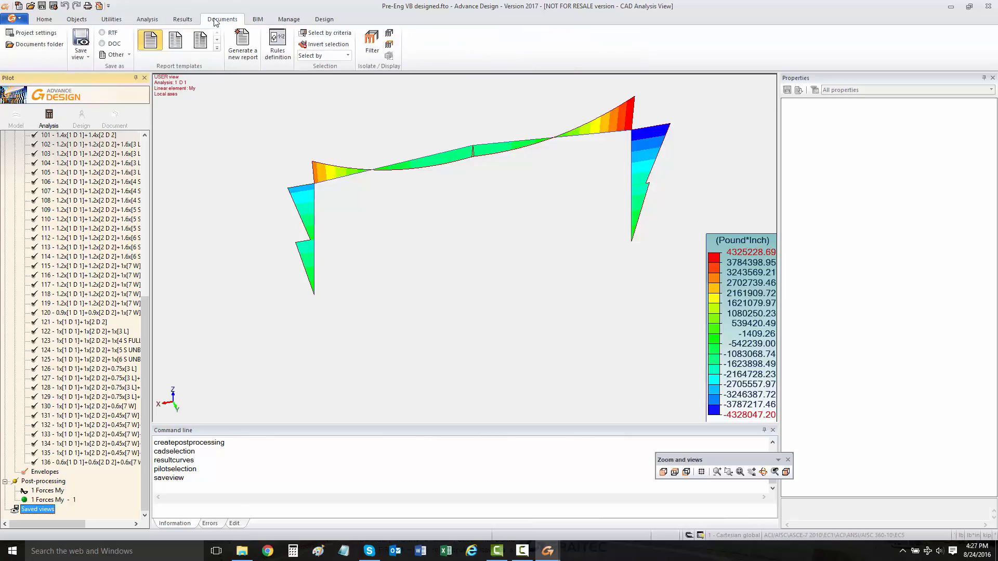
left_click(239, 46)
left_click_drag(410, 102, 369, 101)
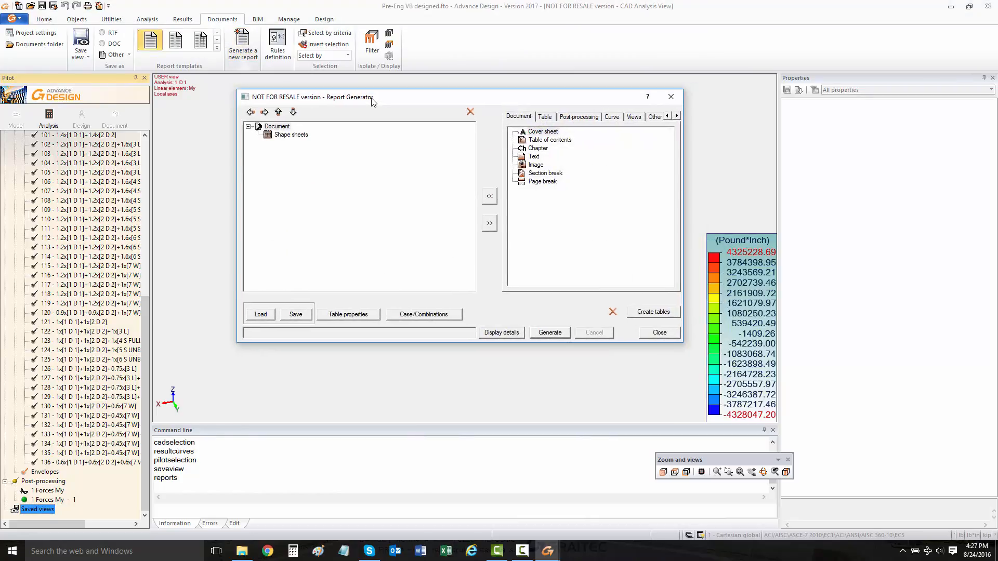
left_click(282, 135)
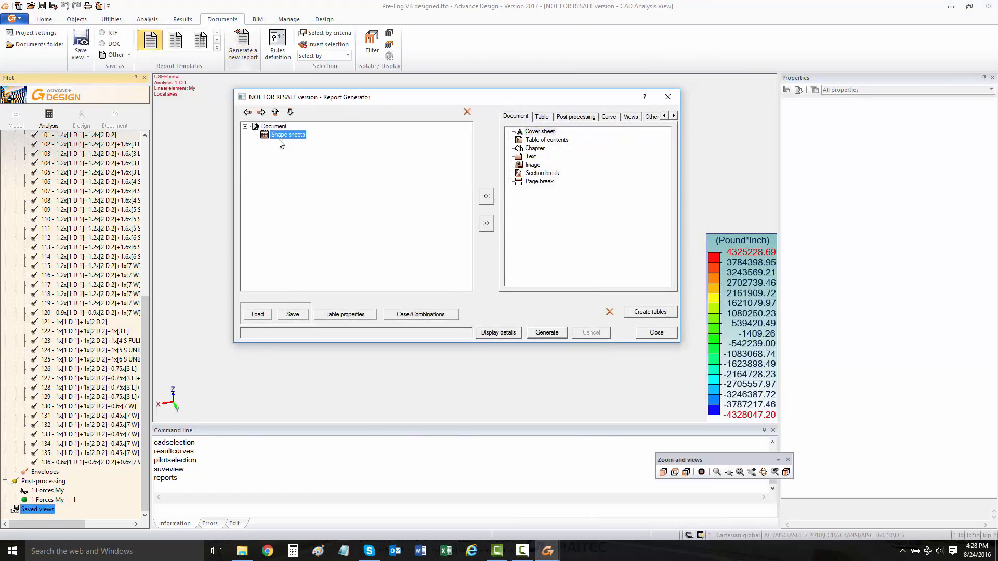
left_click(468, 113)
left_click(471, 246)
Add a cover sheet, a table of contents and a chapter to the report
left_click(539, 132)
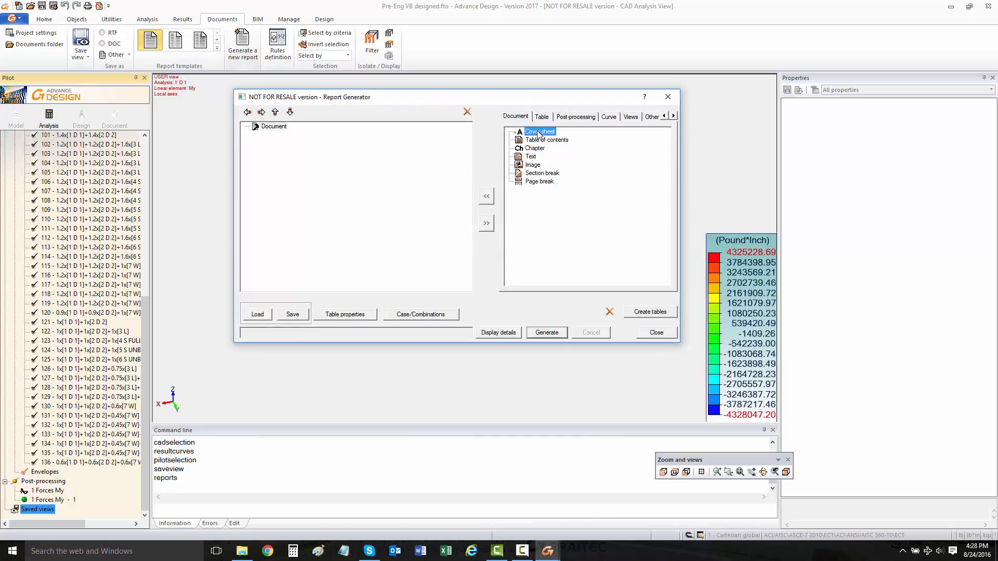
left_click(486, 196)
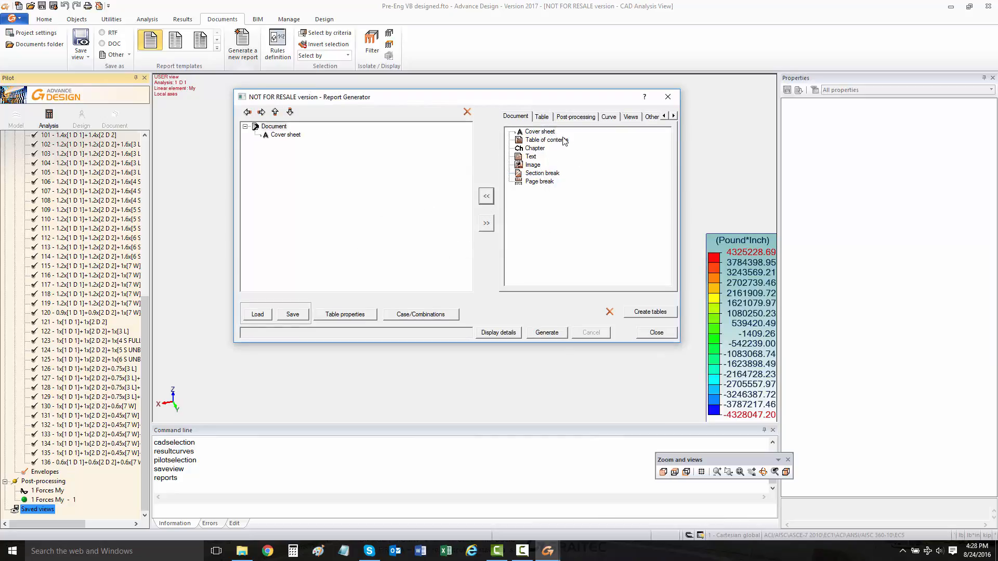
left_click(564, 142)
left_click(487, 197)
left_click(535, 149)
left_click(488, 200)
Add the Main model characteristics table from the geometrical data and nest it under the chapter
left_click(552, 121)
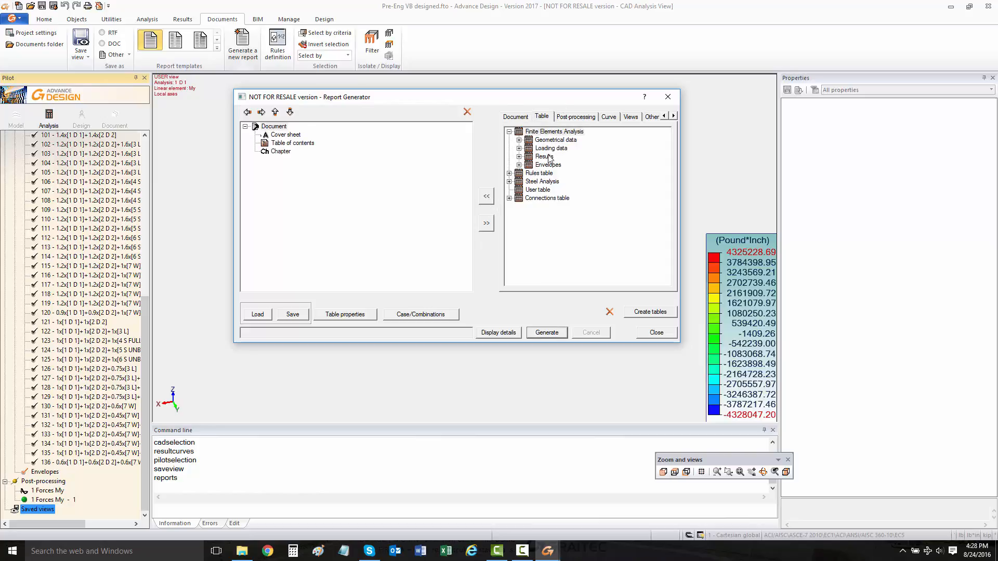
left_click(518, 141)
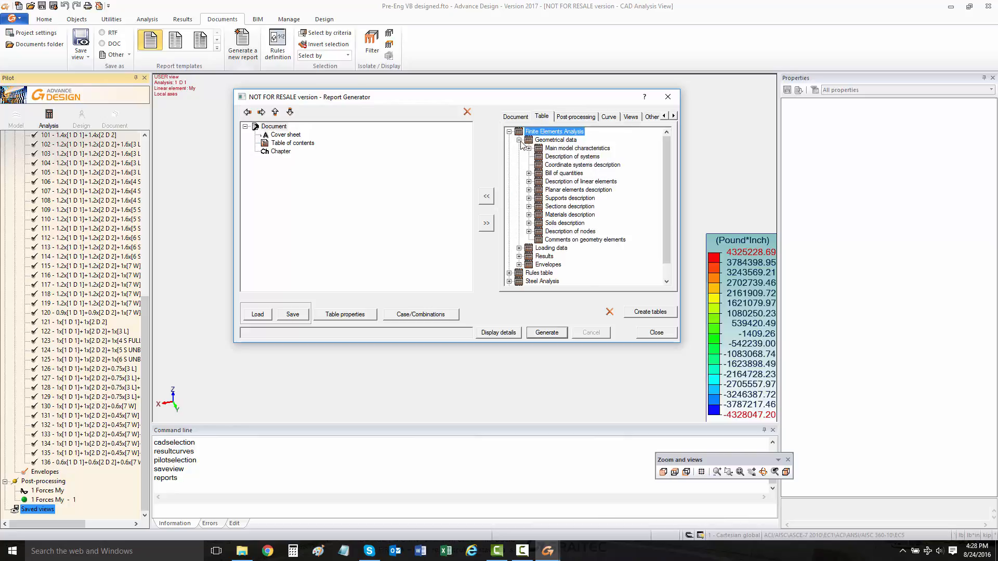
left_click(577, 149)
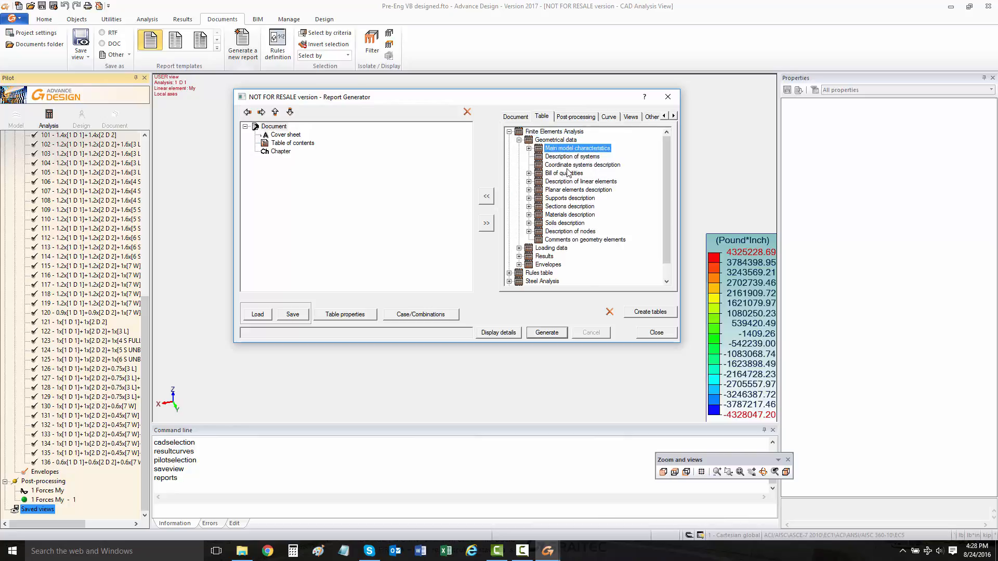
left_click(486, 198)
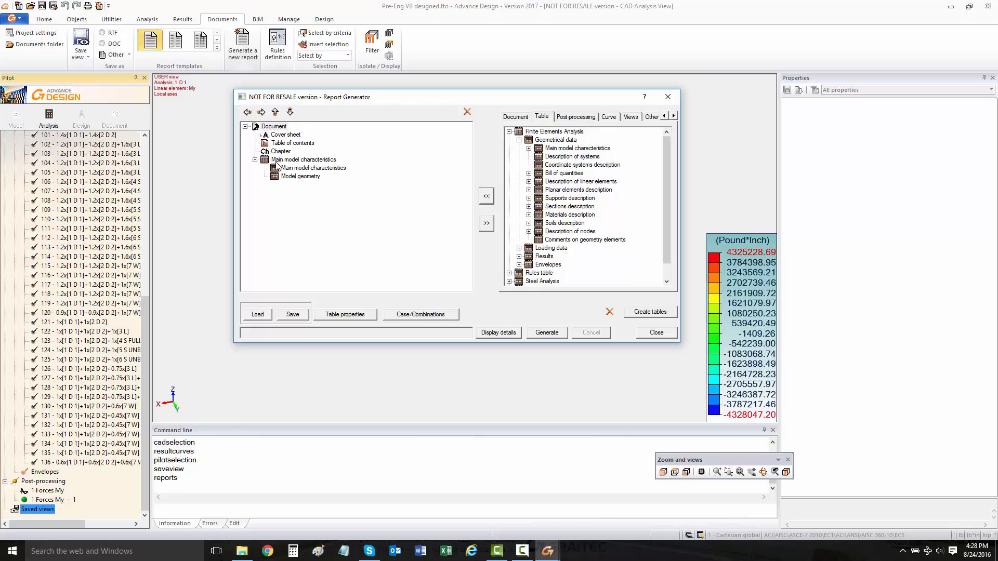
left_click_drag(277, 160, 277, 152)
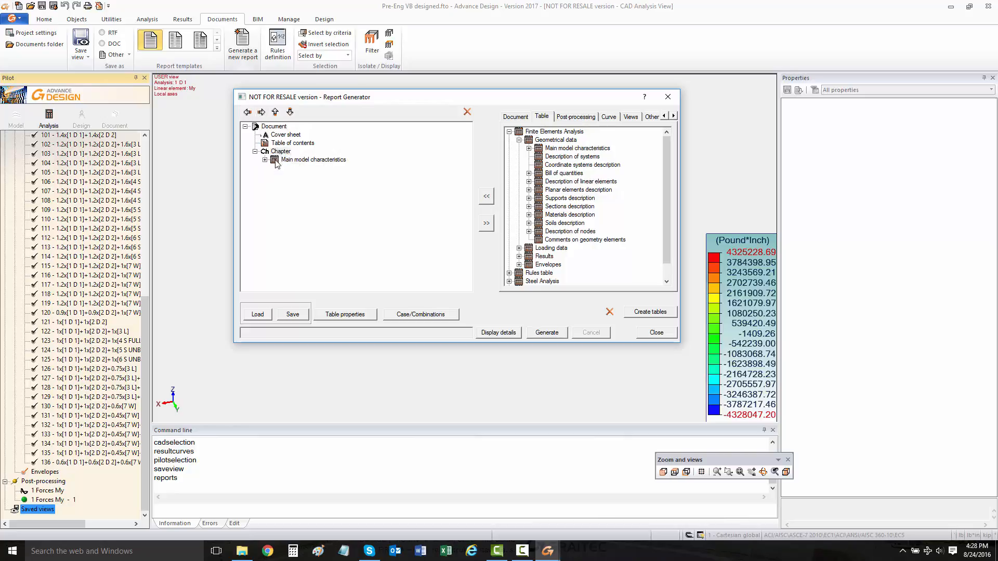
left_click(265, 161)
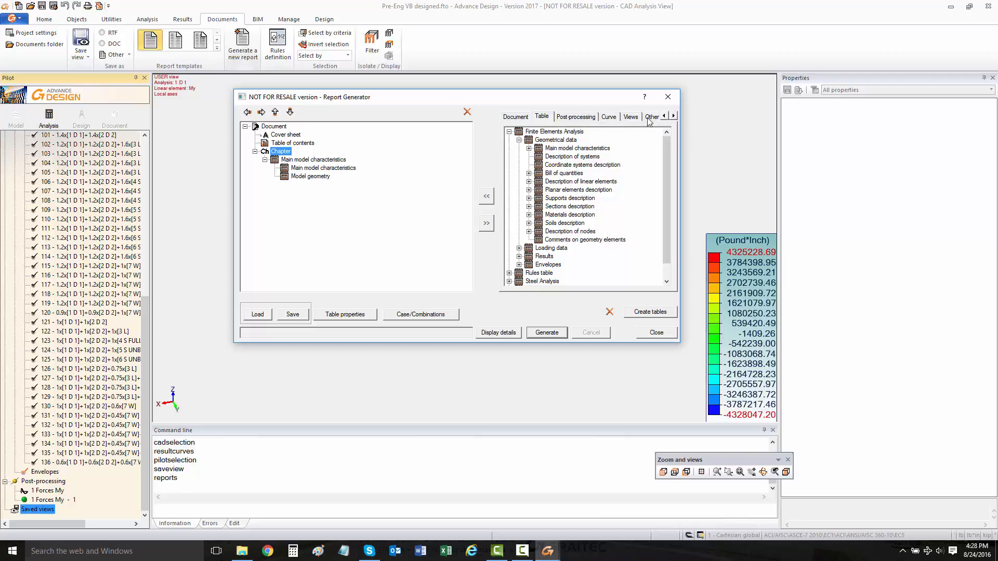
Add the saved view 1 Model View to the chapter, level with the Main model characteristics table
left_click(631, 117)
left_click(555, 141)
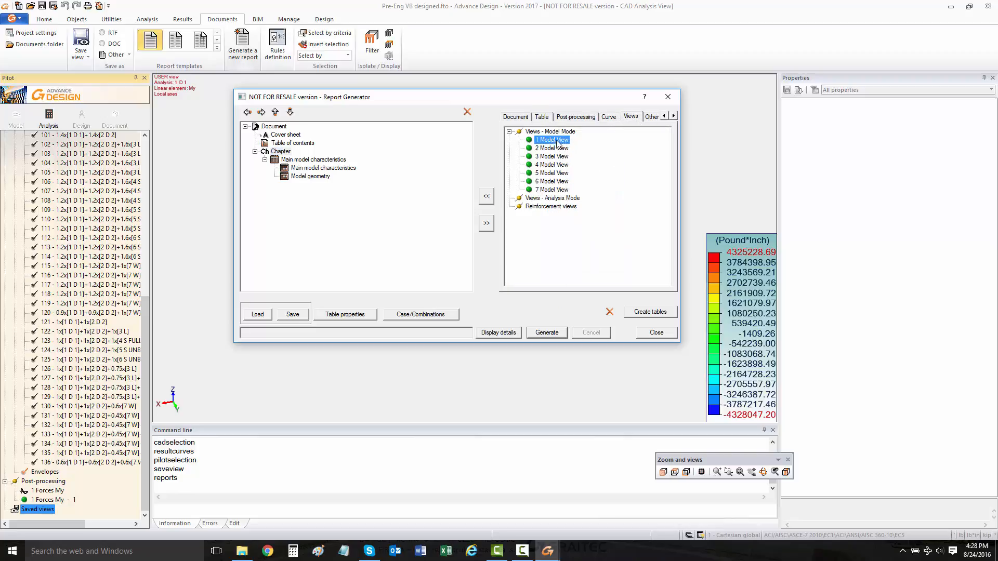
left_click(486, 197)
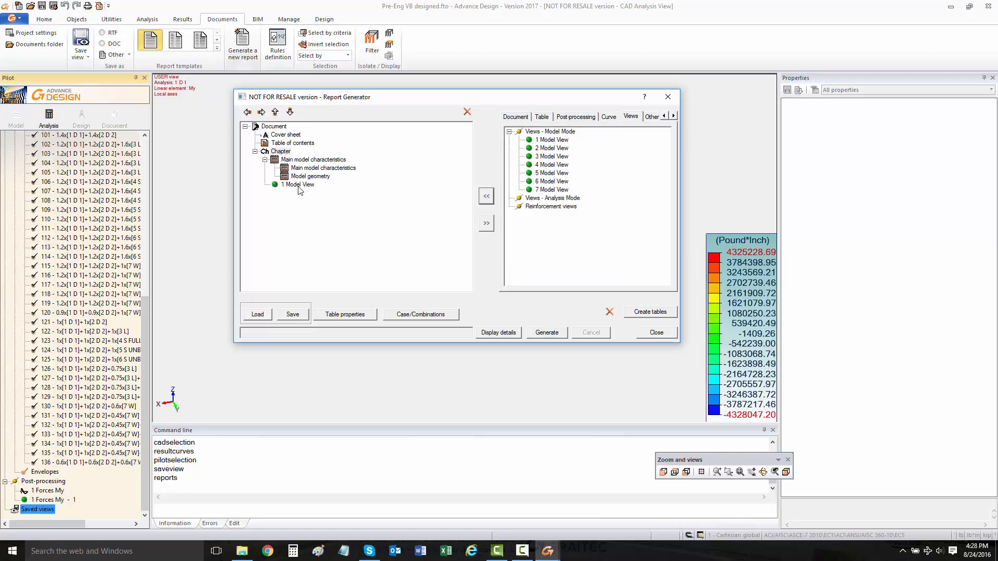
left_click(299, 185)
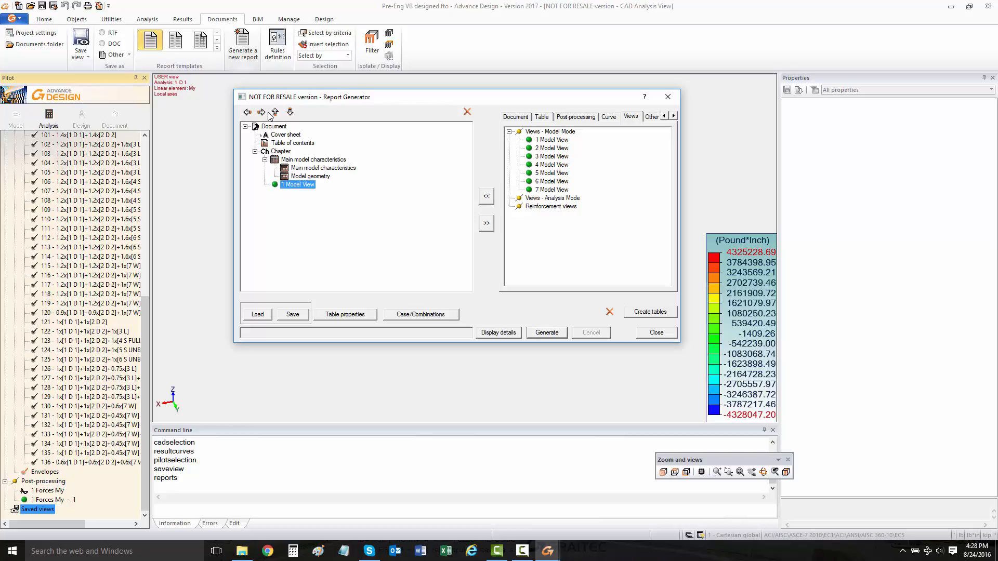
left_click(261, 112)
left_click(303, 186)
left_click(248, 111)
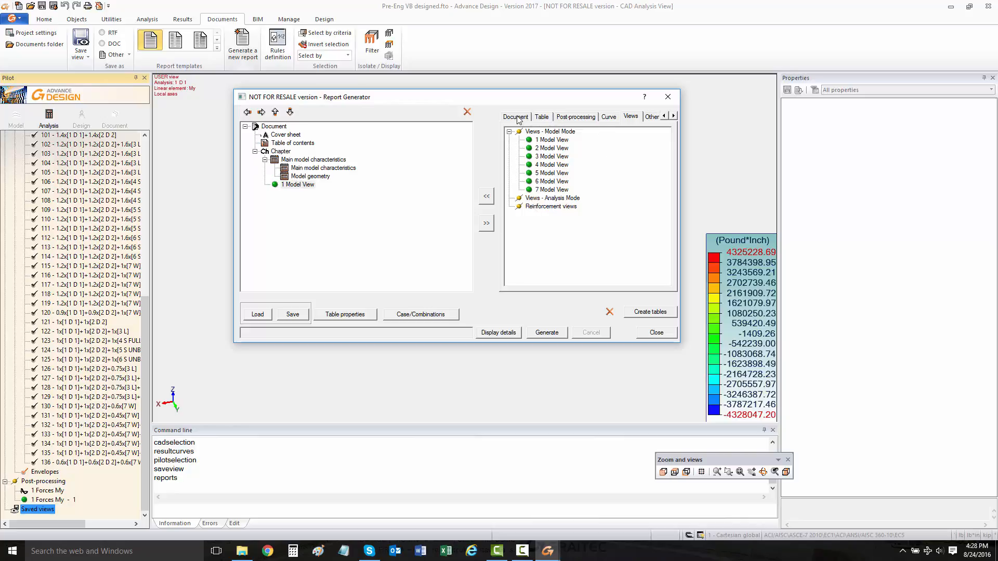
Add a section break at the end of the first chapter and a second chapter at document level
left_click(281, 151)
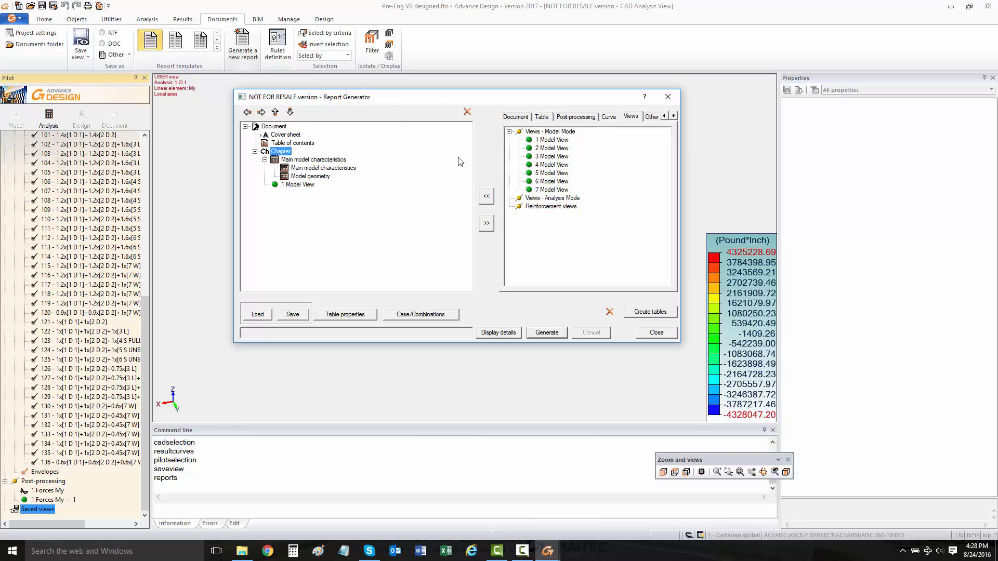
left_click(515, 118)
left_click(526, 173)
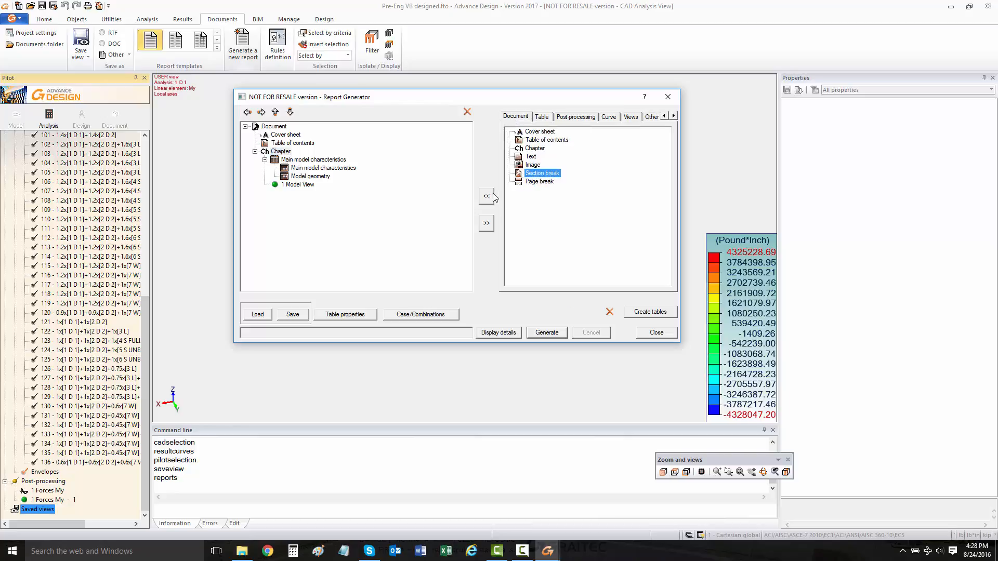
left_click(487, 197)
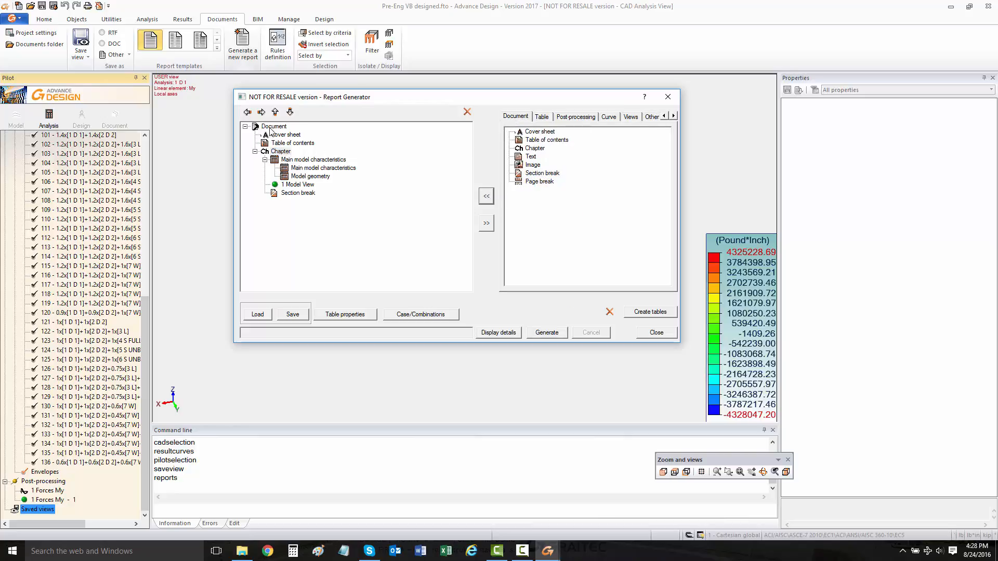
left_click(273, 127)
left_click(534, 149)
left_click(487, 199)
Add the Shape sheets table from the Steel Analysis results and nest it under the second chapter
left_click(542, 117)
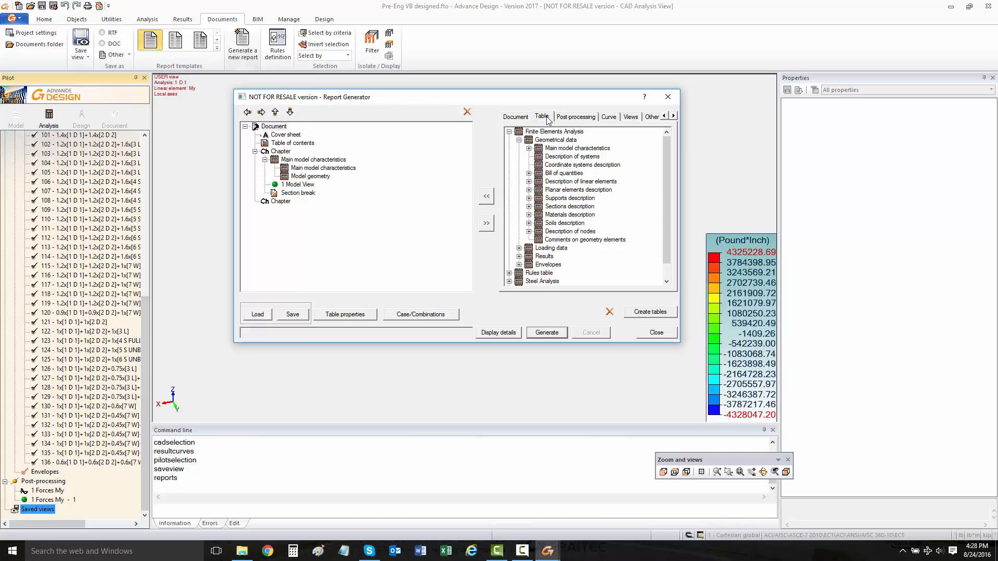
left_click(519, 140)
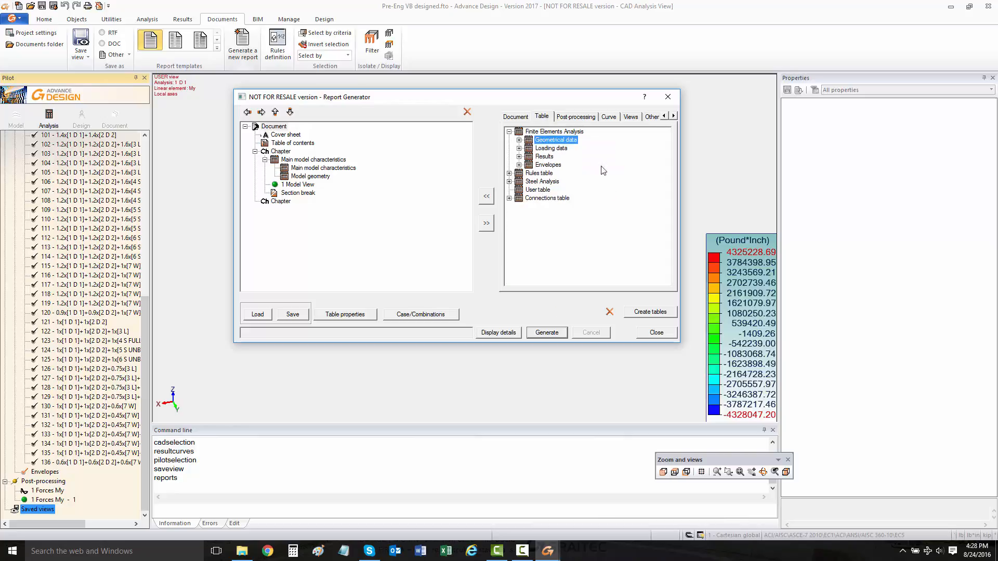
left_click(509, 181)
left_click(520, 199)
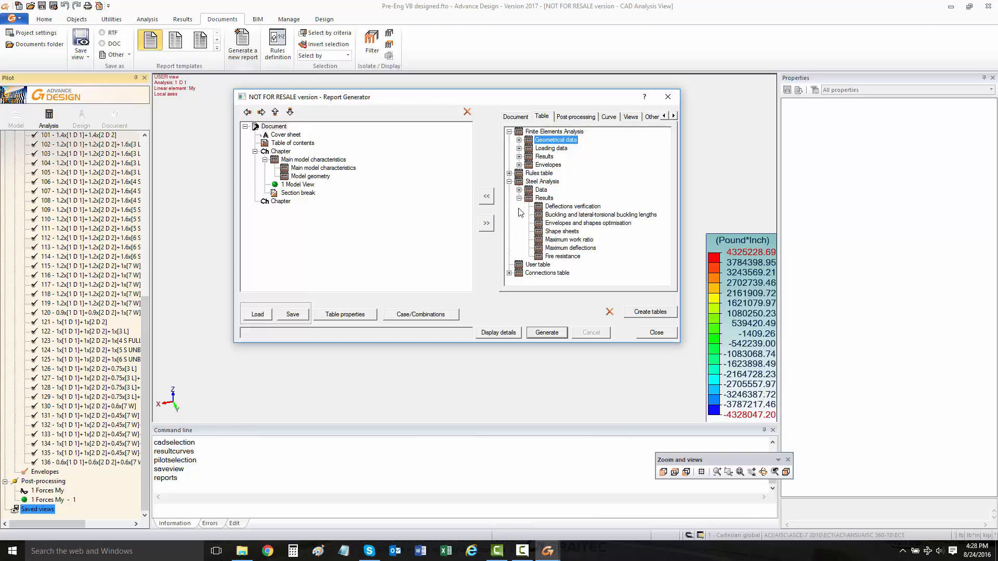
left_click(587, 224)
left_click(575, 231)
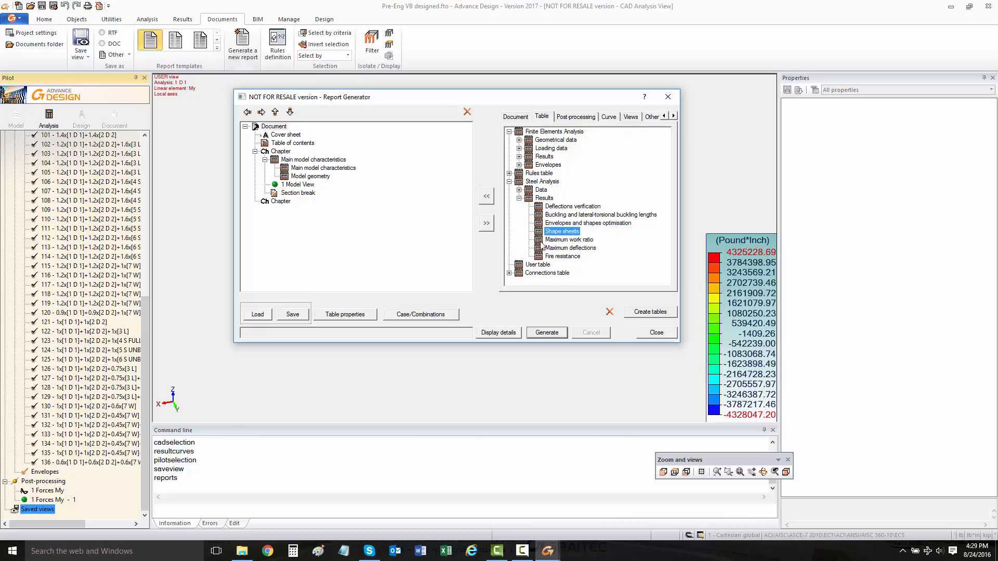
left_click(486, 198)
left_click(296, 211)
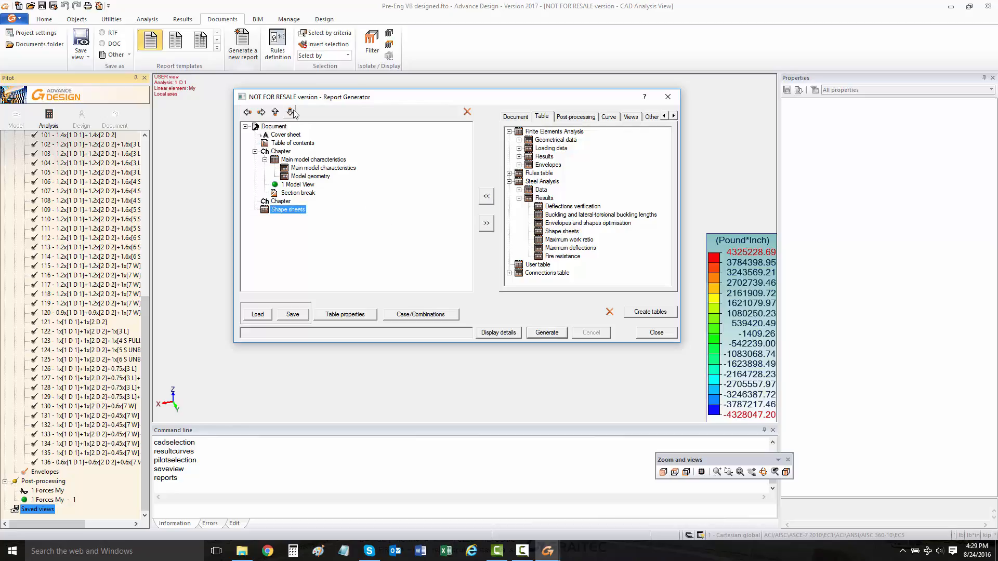
left_click(262, 112)
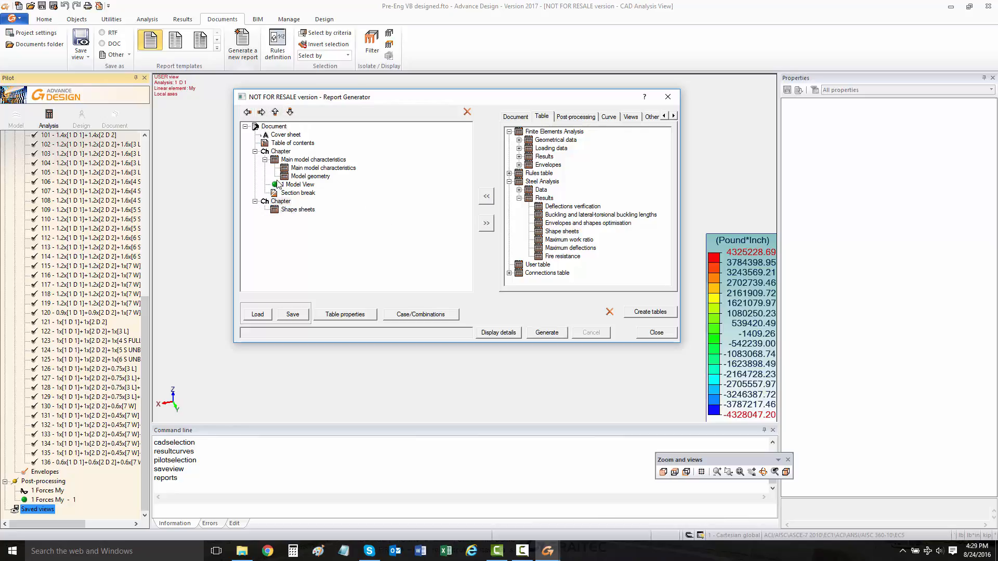
Set the Shape sheets table to be created by design template, restricted to the W Beam template
left_click(335, 315)
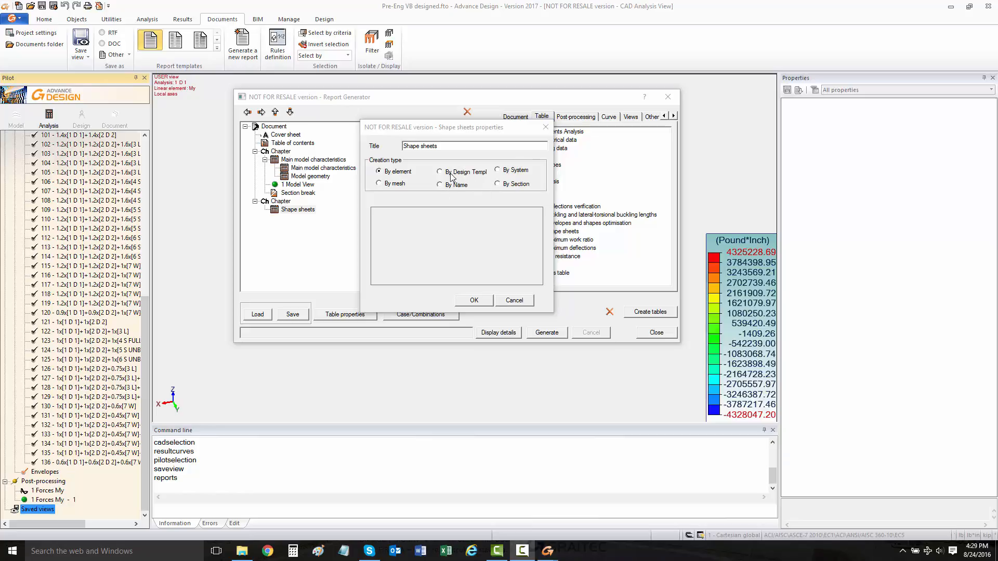
left_click(452, 177)
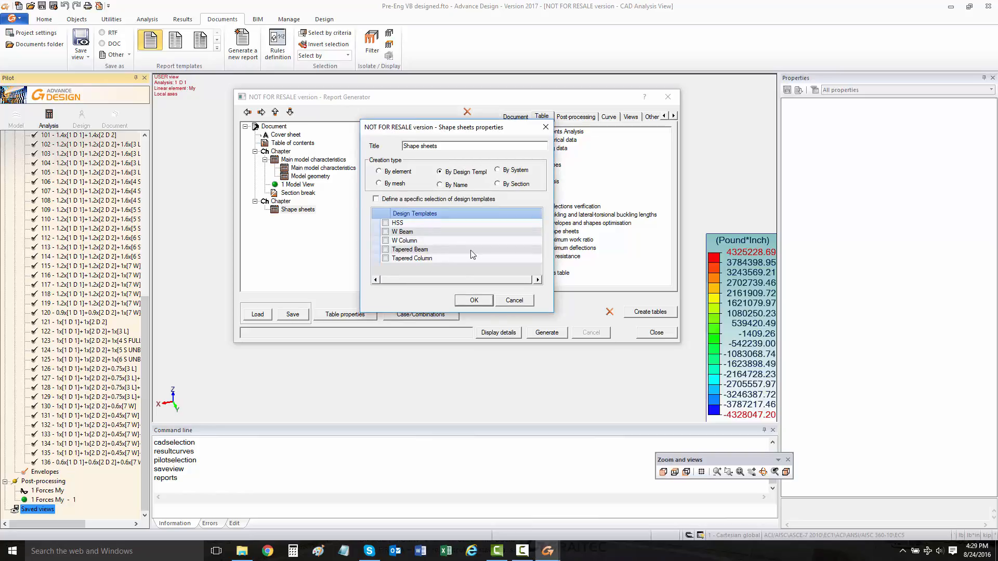
left_click(386, 231)
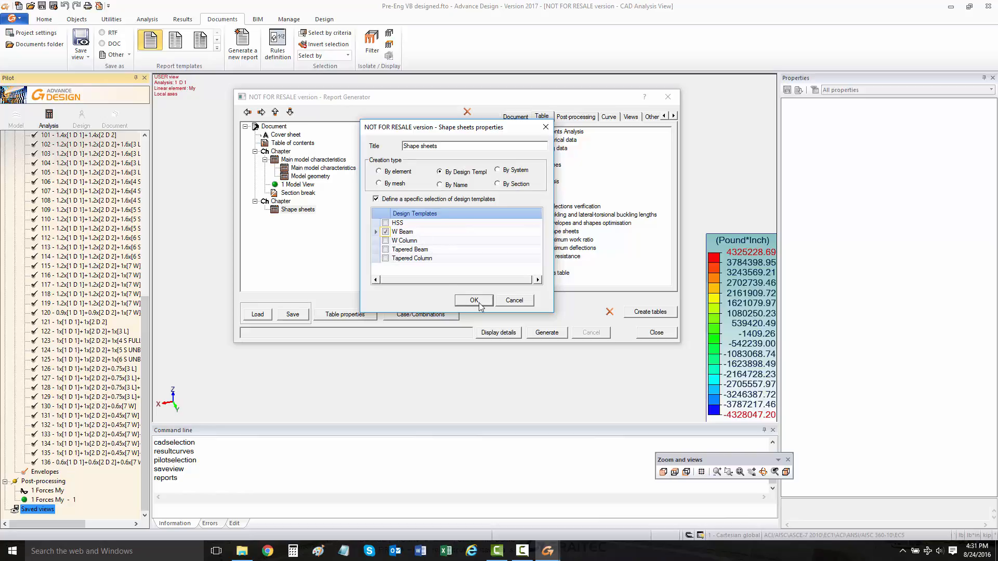
left_click(474, 301)
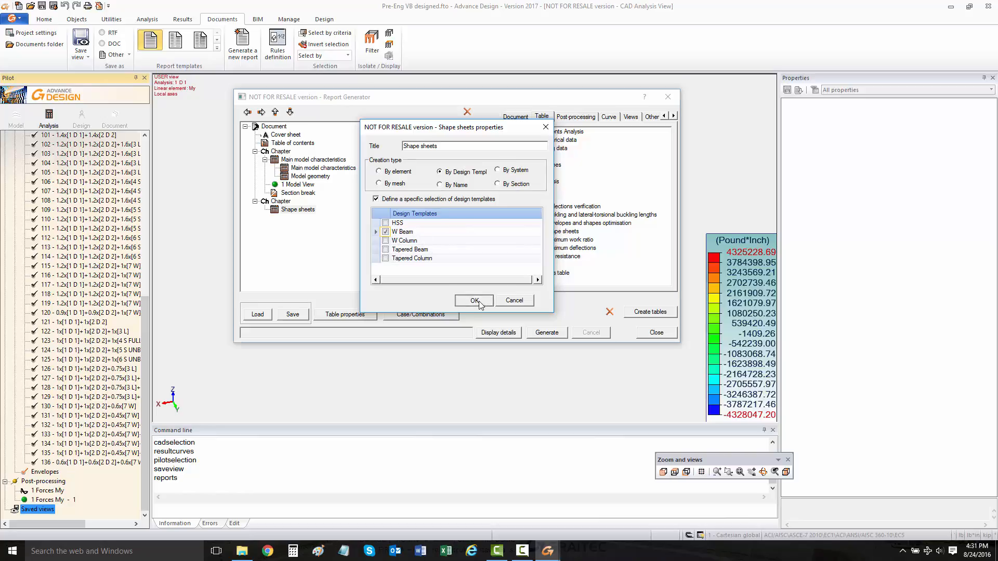
Add the saved post-processing view 1 Forces My - 1 beneath the Shape sheets table
left_click(301, 211)
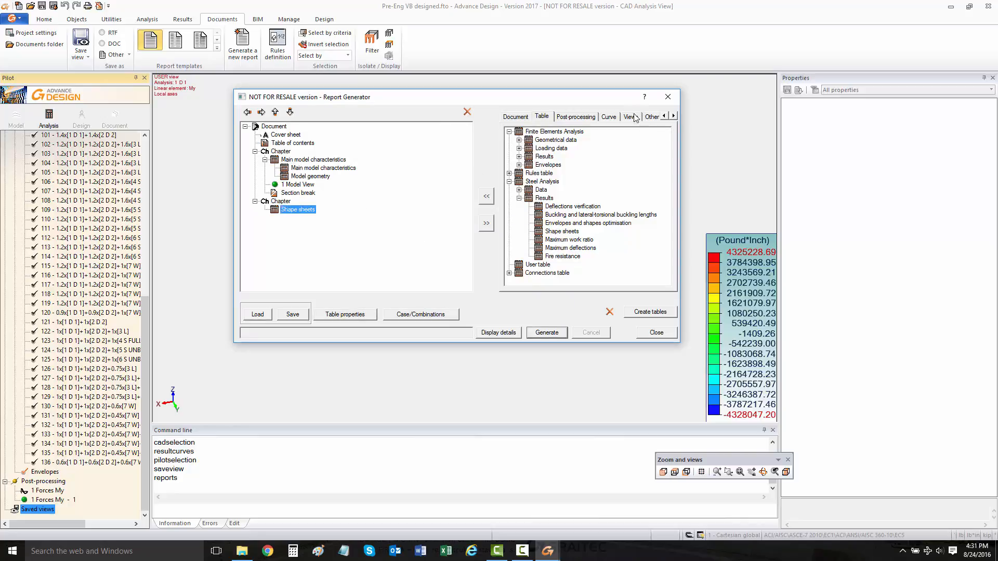
left_click(616, 117)
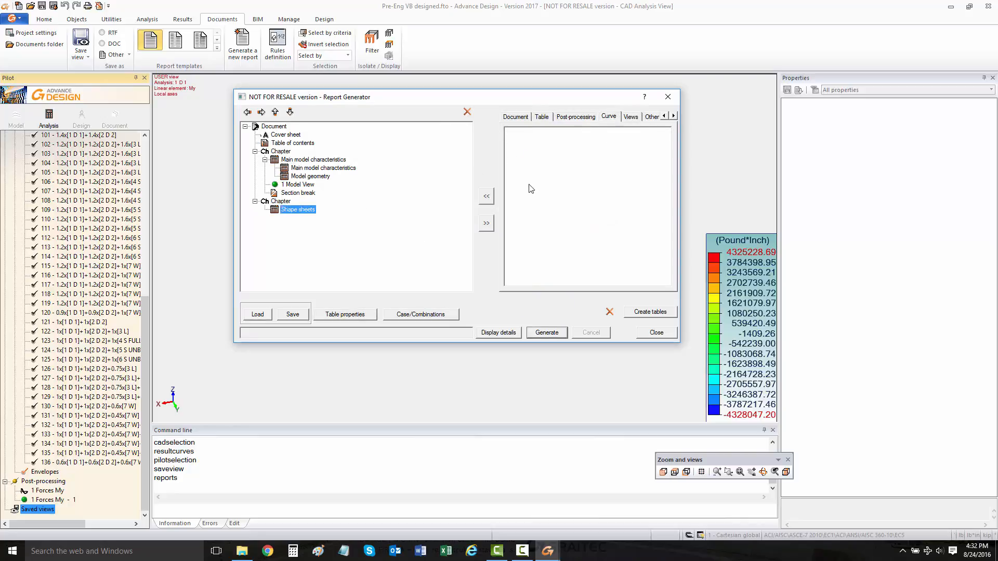
left_click(638, 119)
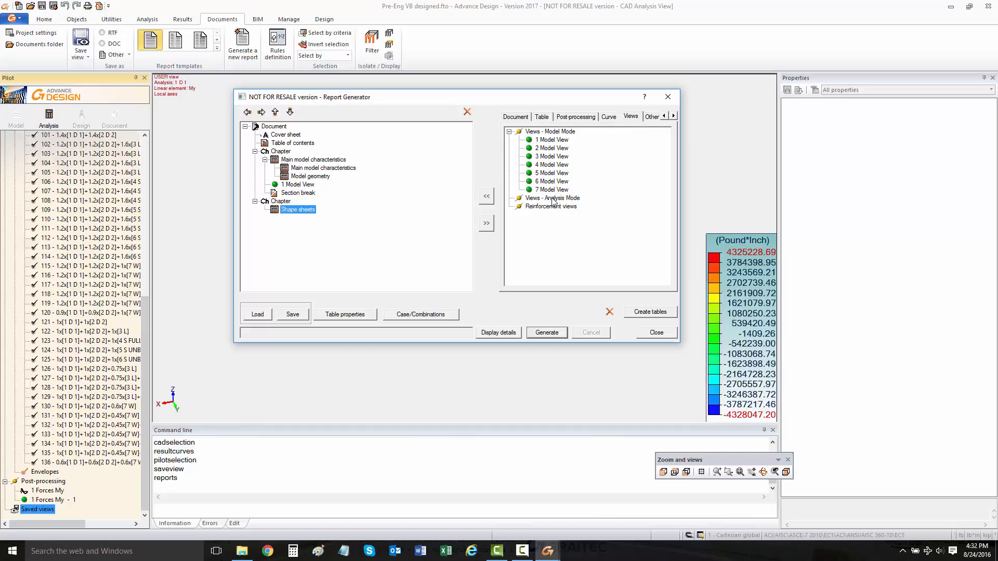
left_click(589, 117)
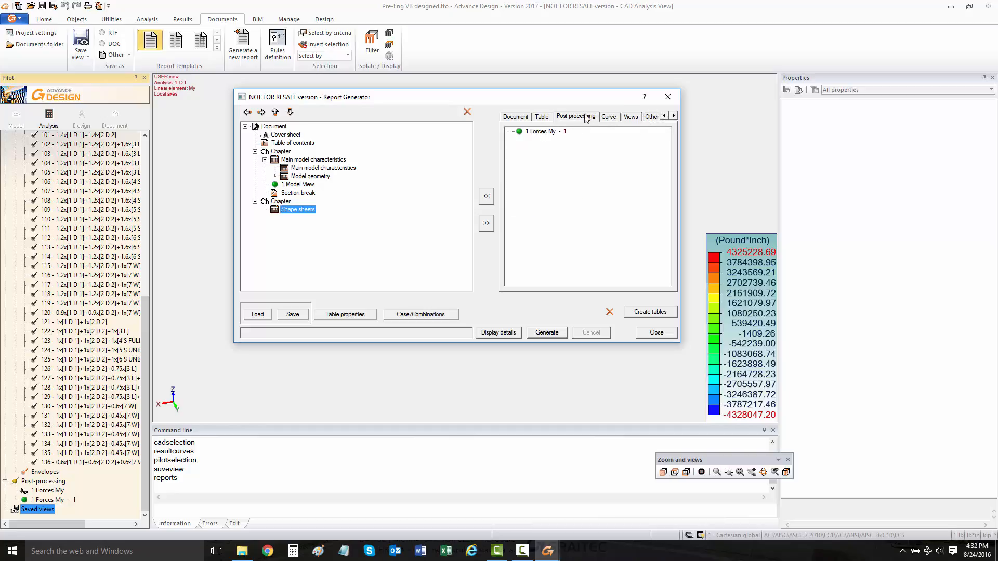
left_click(545, 133)
left_click(486, 197)
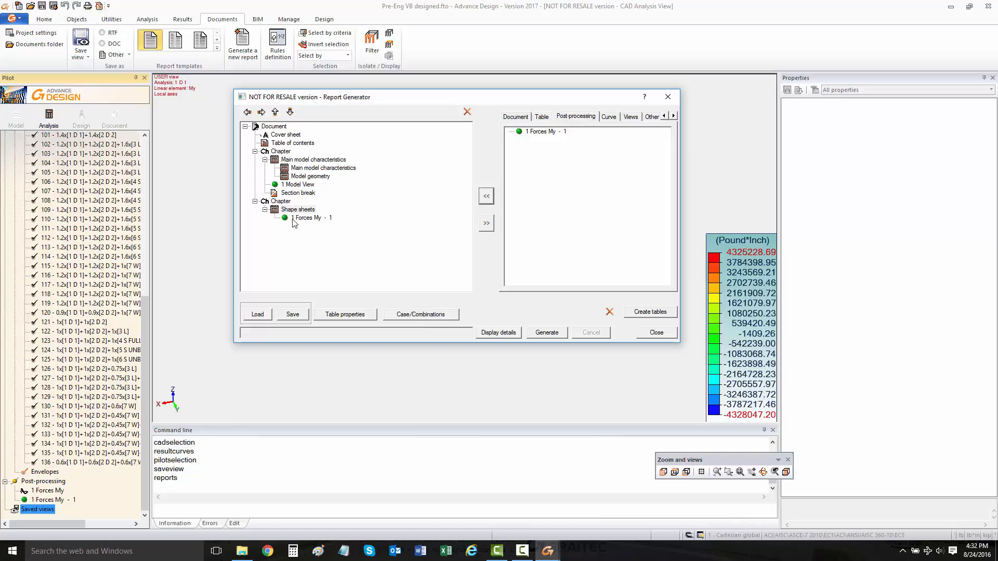
Add a section break at the end of the second chapter, after the Shape sheets table
left_click(287, 204)
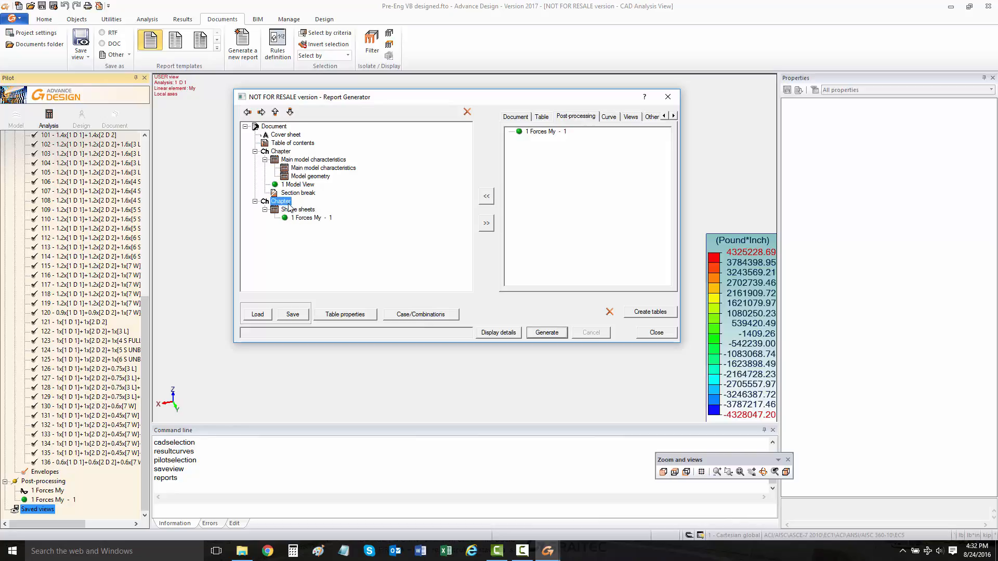
left_click(520, 116)
left_click(540, 173)
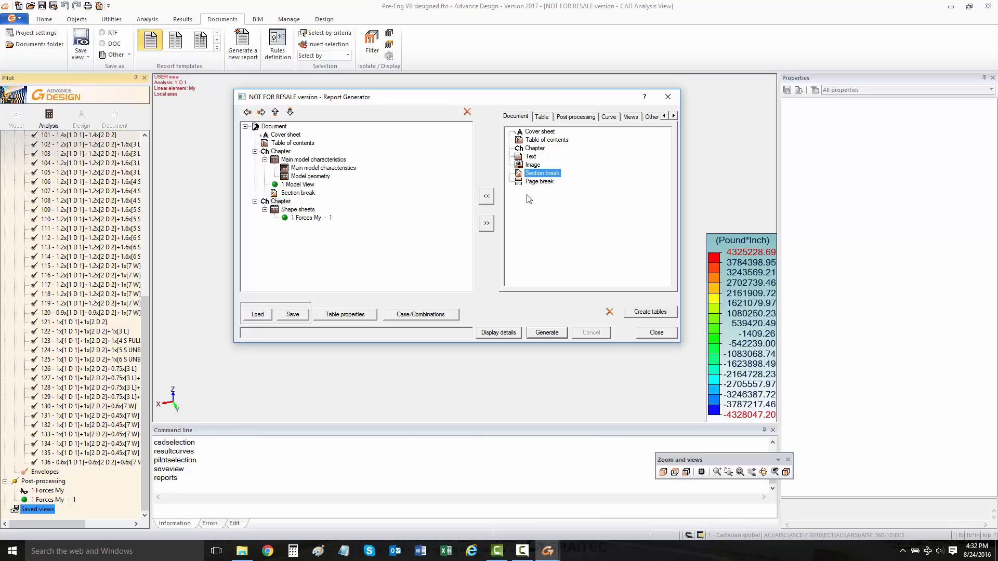
left_click(486, 197)
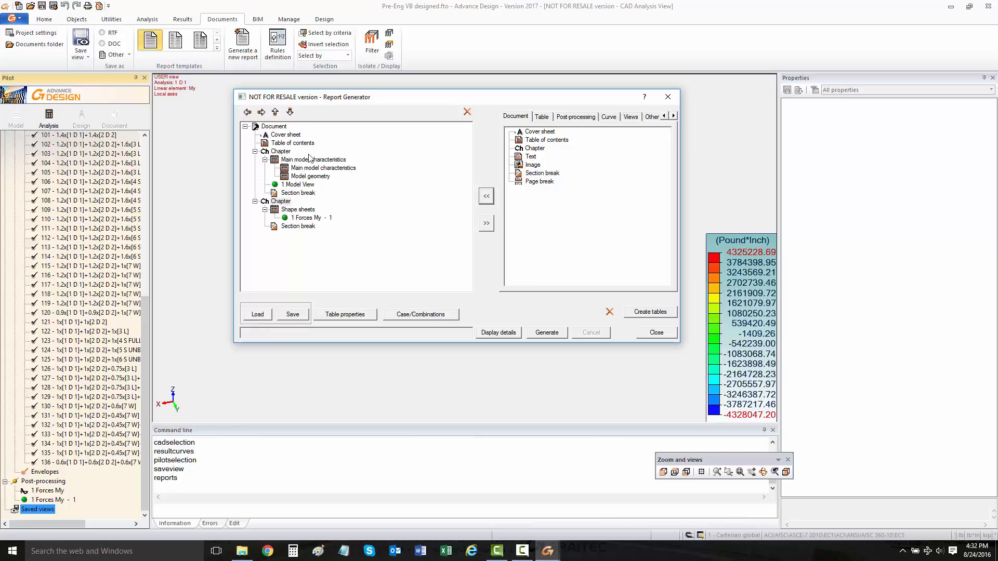
Check the report's document properties, leaving DOCX as the output format, and generate the report
left_click(277, 127)
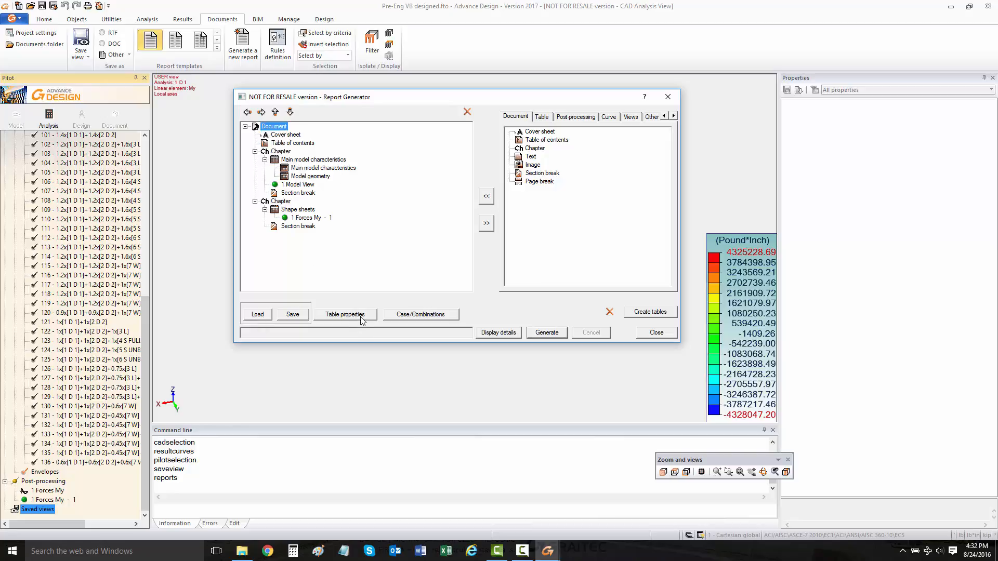
left_click(359, 315)
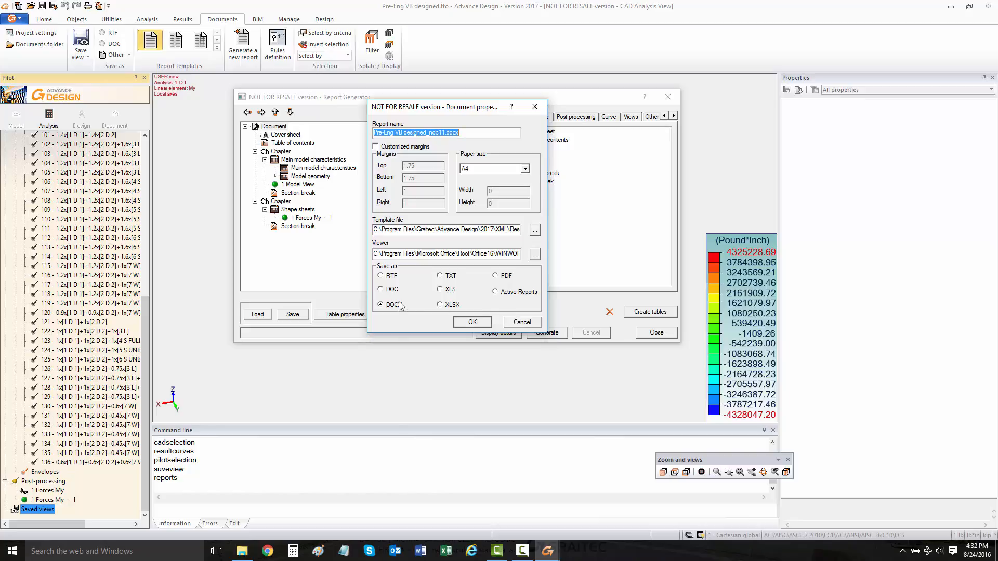
left_click(513, 325)
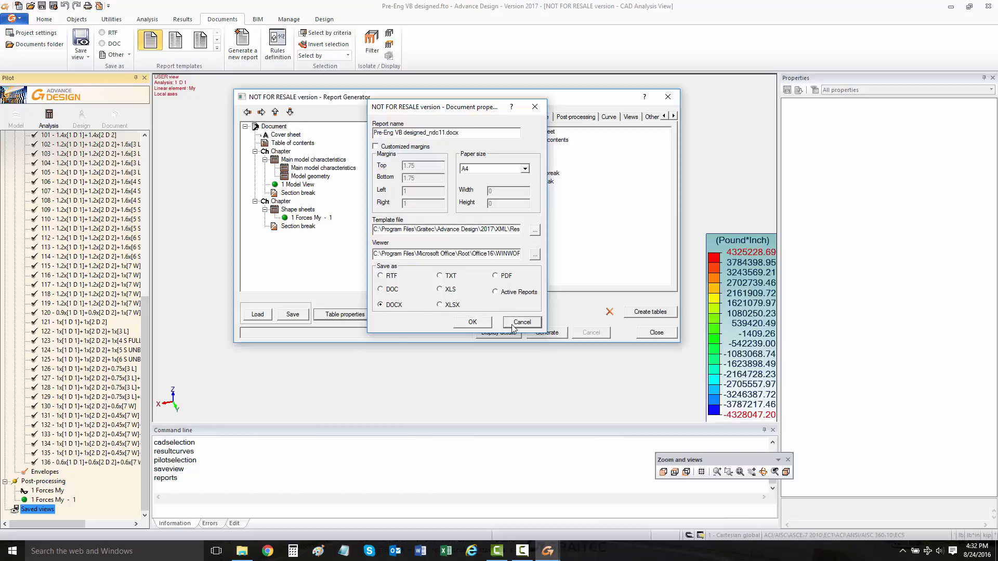
left_click(547, 333)
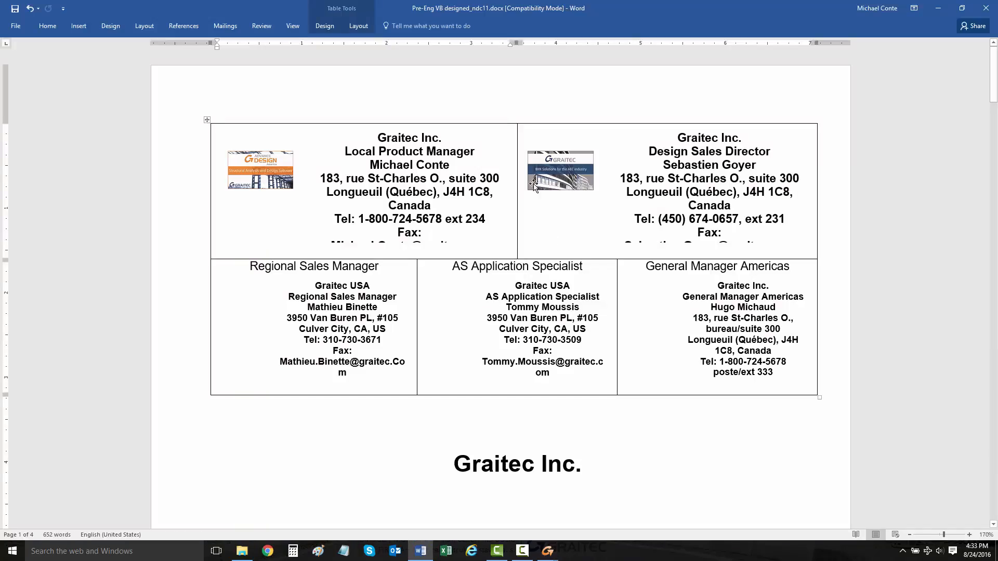
Enlarge the Local Product Manager and Design Sales Director text boxes on the cover page to fit their e-mail lines
scroll(549, 337, "down", 3)
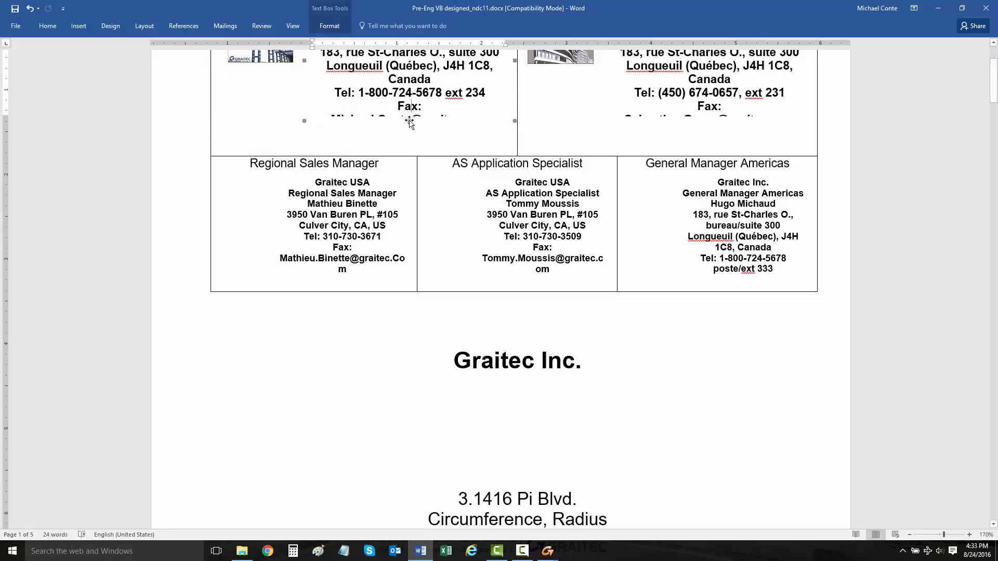
left_click_drag(410, 121, 409, 140)
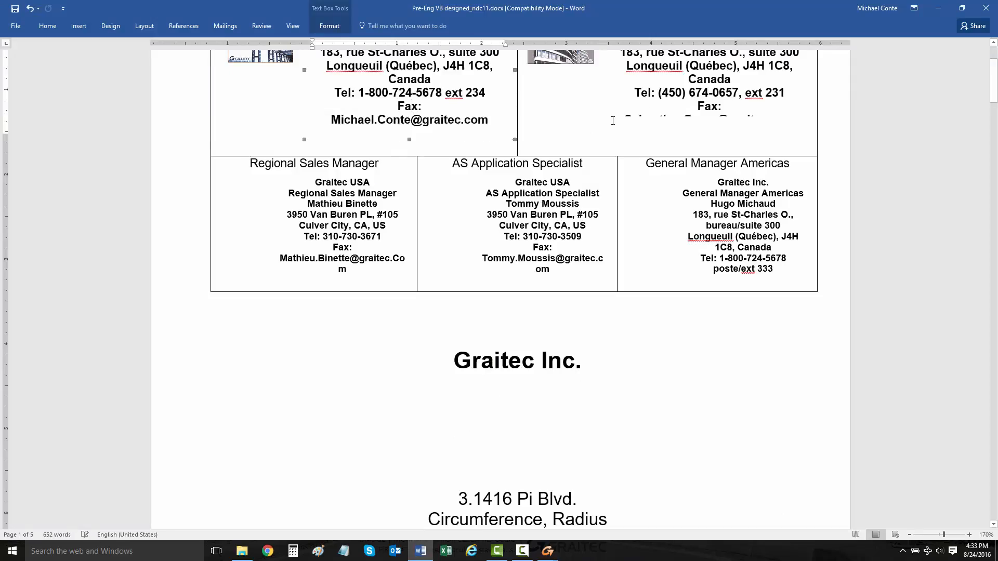
left_click(658, 106)
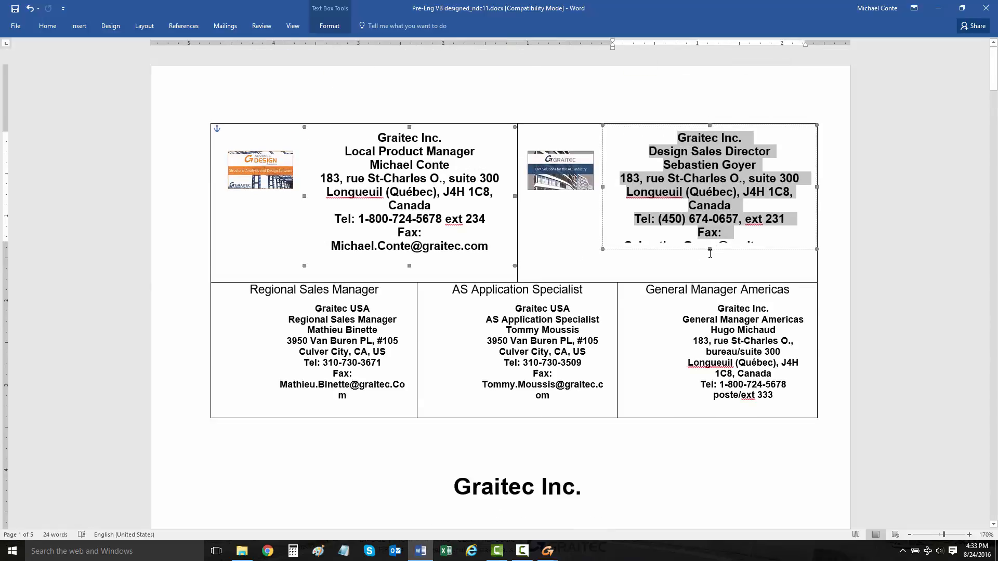
left_click_drag(710, 252, 709, 264)
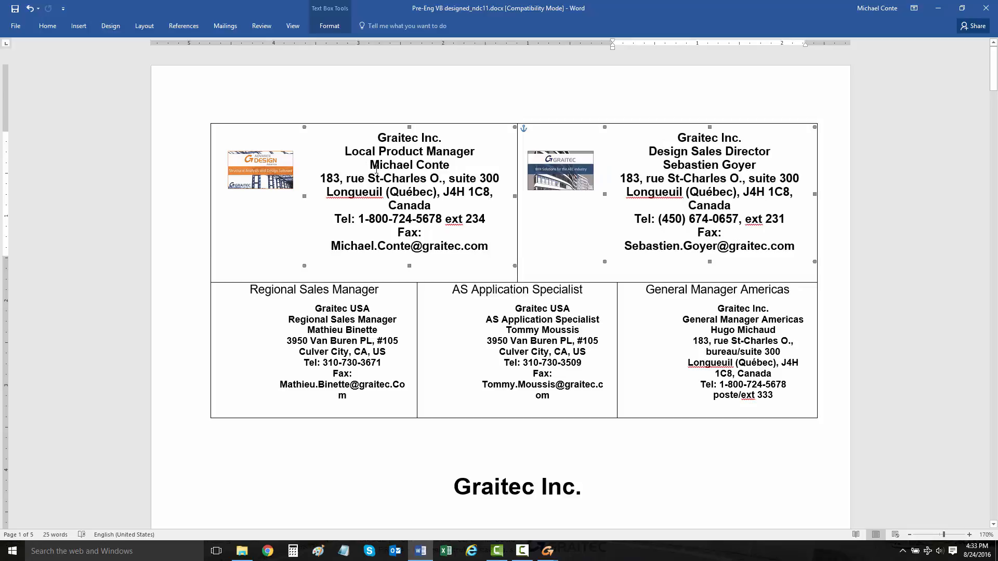
Review the generated report from the cover page through the revision table, main model characteristics, model geometry and model view
scroll(377, 169, "down", 1)
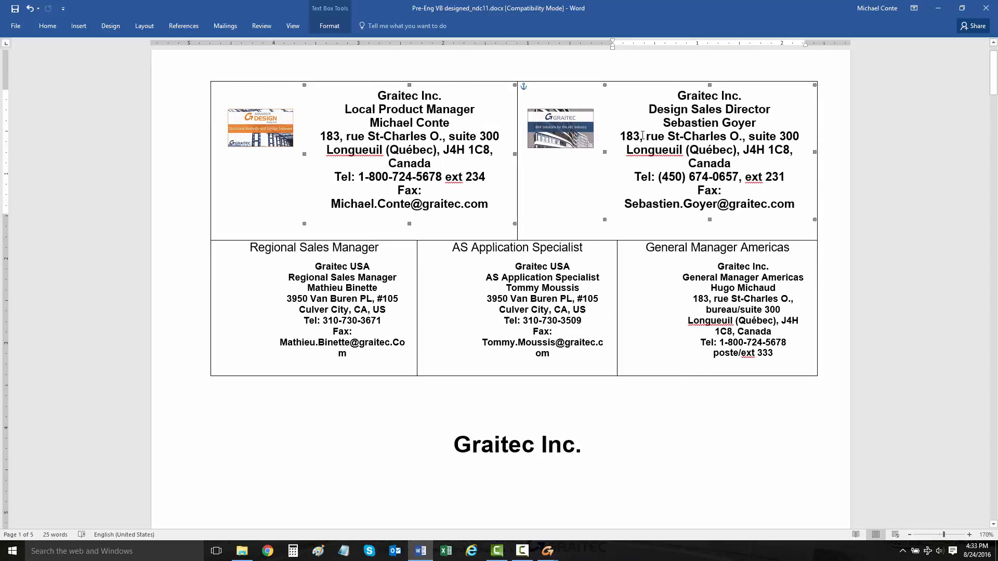
scroll(563, 239, "down", 15)
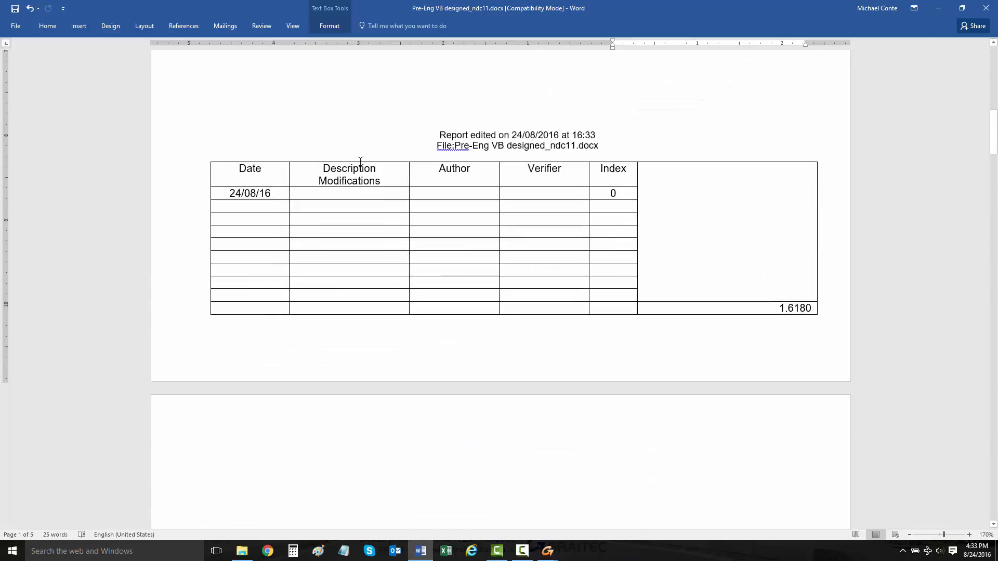
scroll(422, 147, "down", 15)
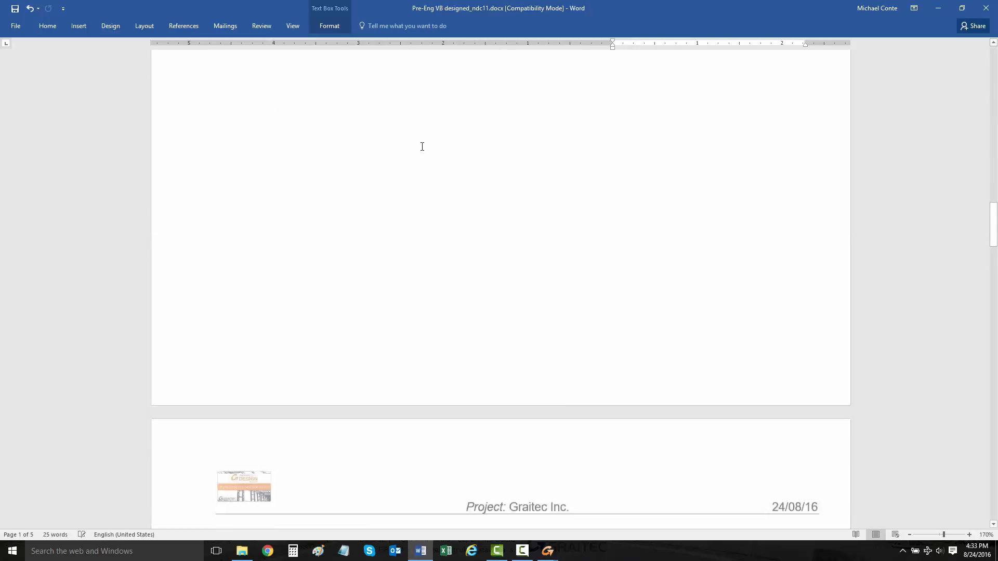
scroll(509, 164, "down", 3)
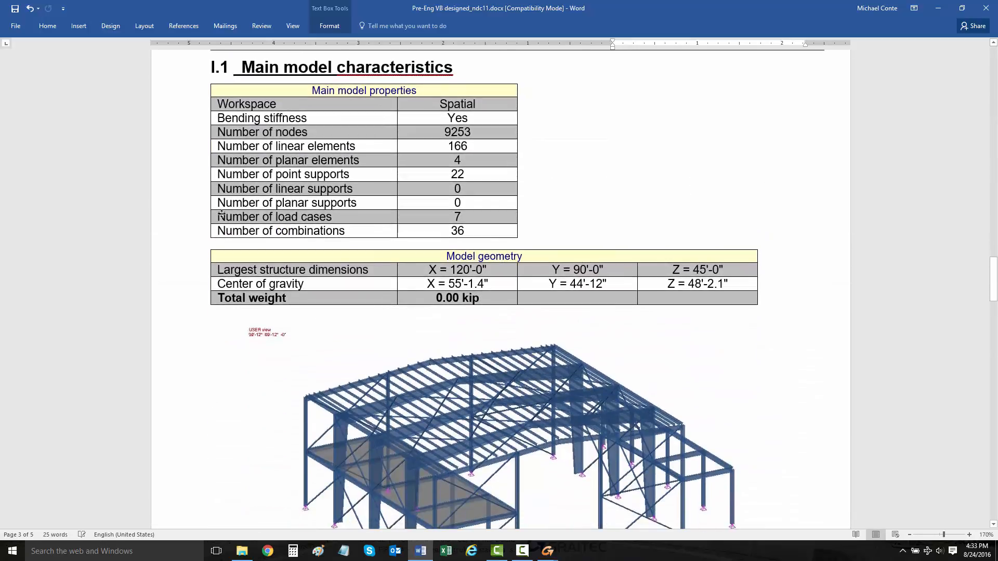
scroll(447, 229, "down", 2)
scroll(419, 106, "up", 1)
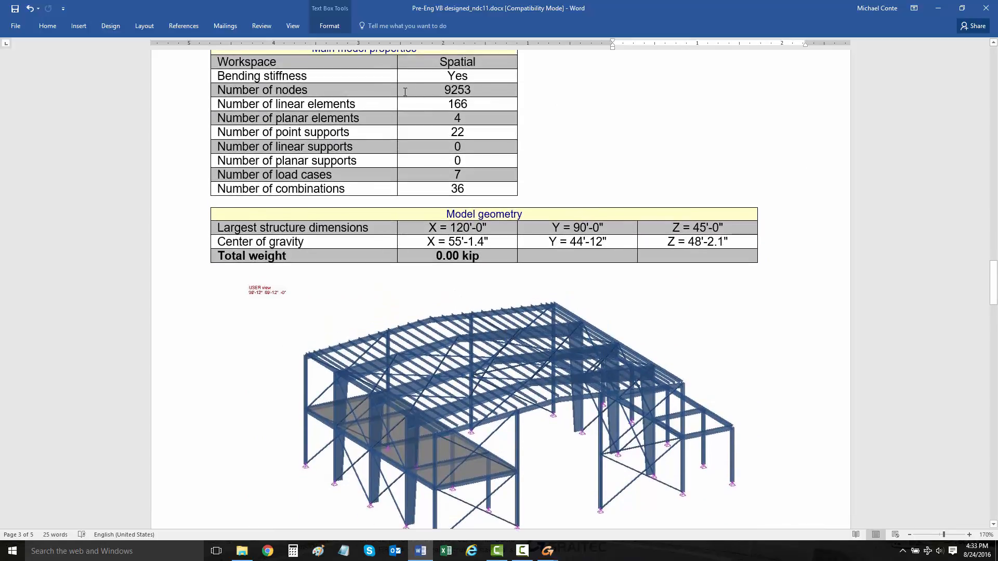
scroll(363, 143, "down", 5)
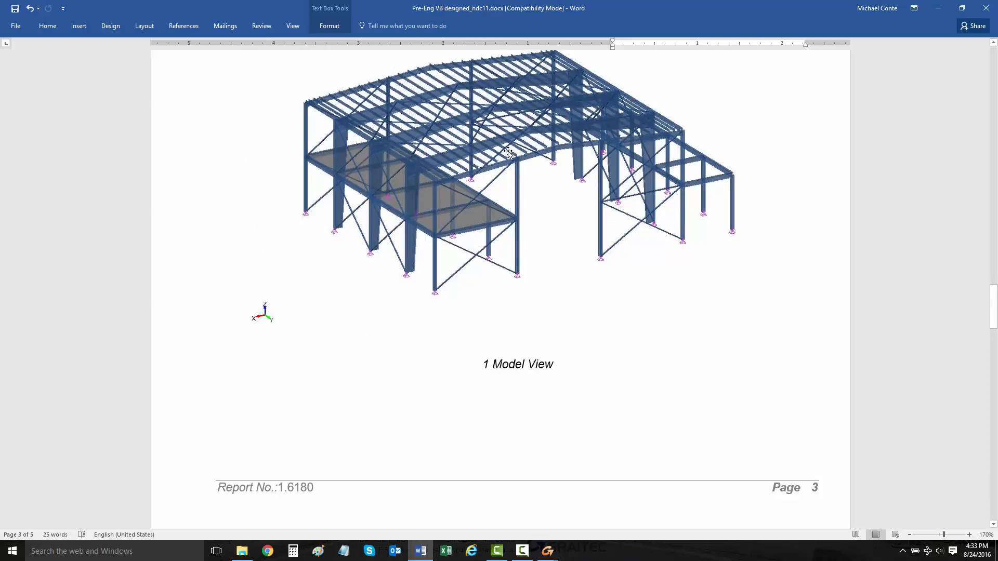
scroll(452, 290, "down", 11)
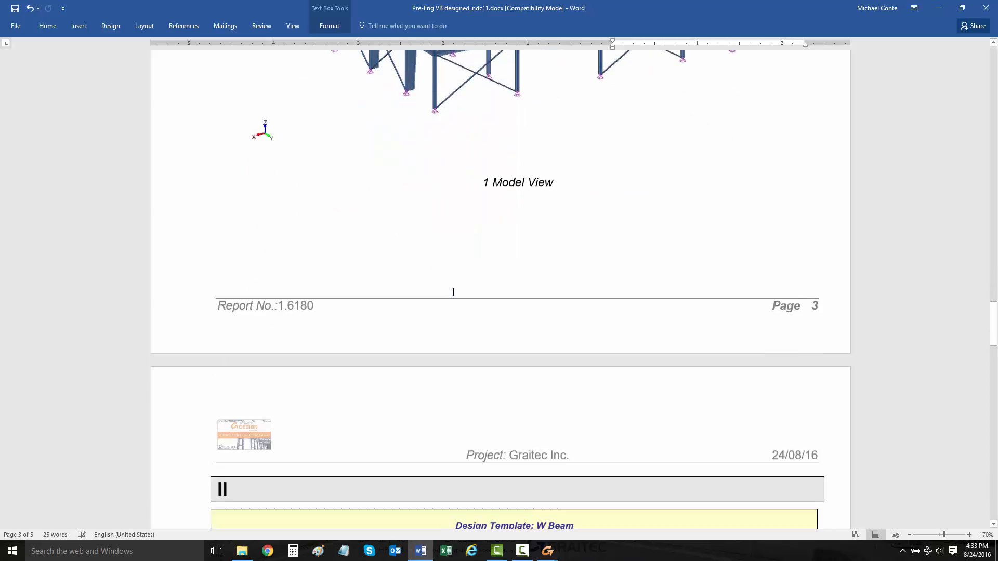
Examine the second chapter's W Beam design template shape sheet and the Forces My diagram on the last page
scroll(453, 291, "down", 2)
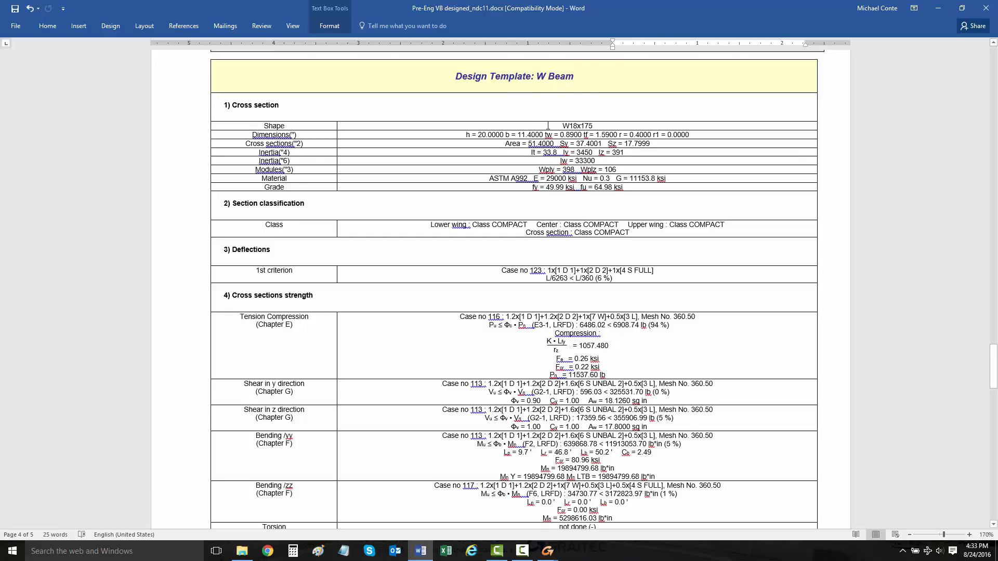
scroll(552, 222, "down", 3)
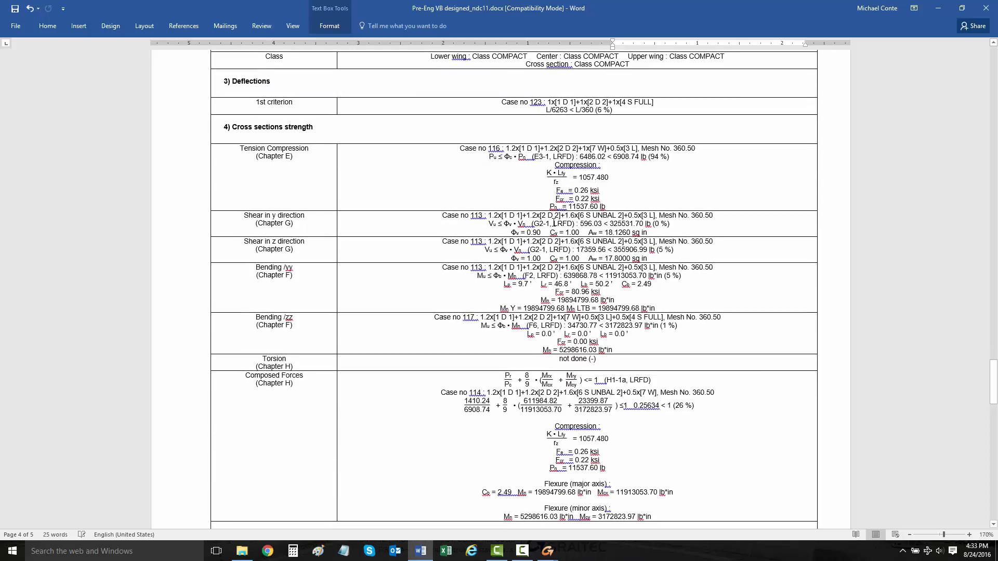
scroll(553, 223, "down", 5)
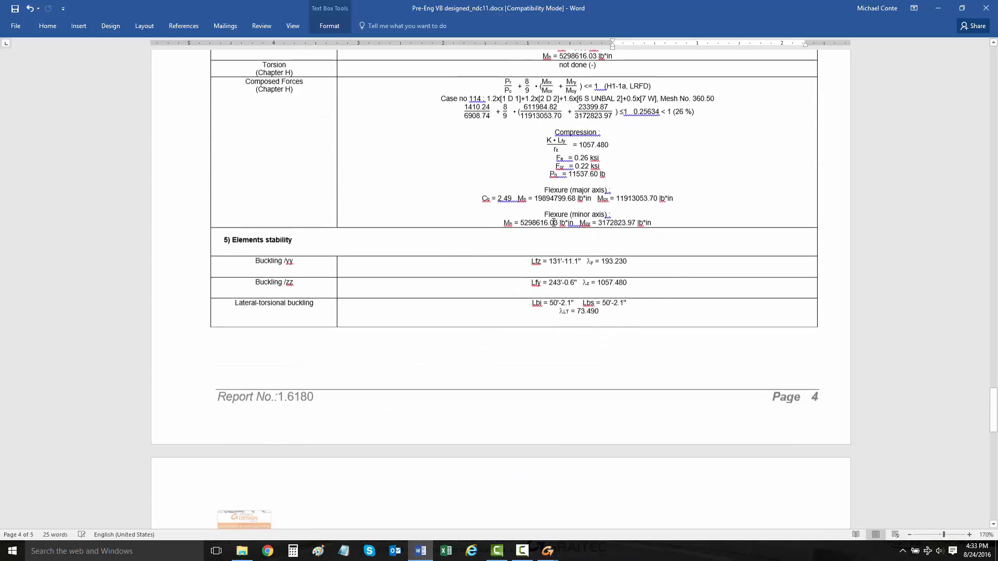
scroll(642, 177, "up", 3)
scroll(642, 177, "up", 3)
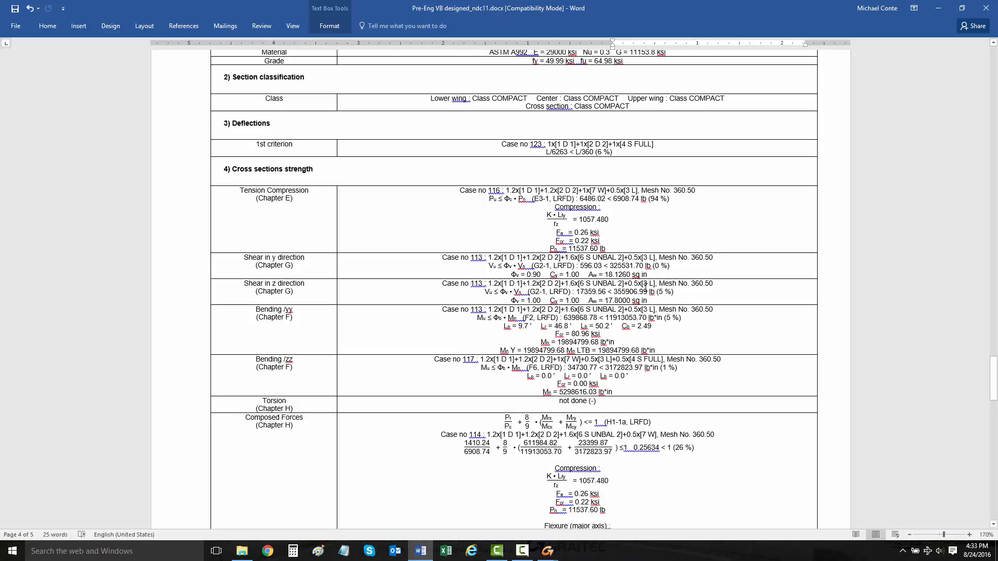
scroll(641, 309, "down", 14)
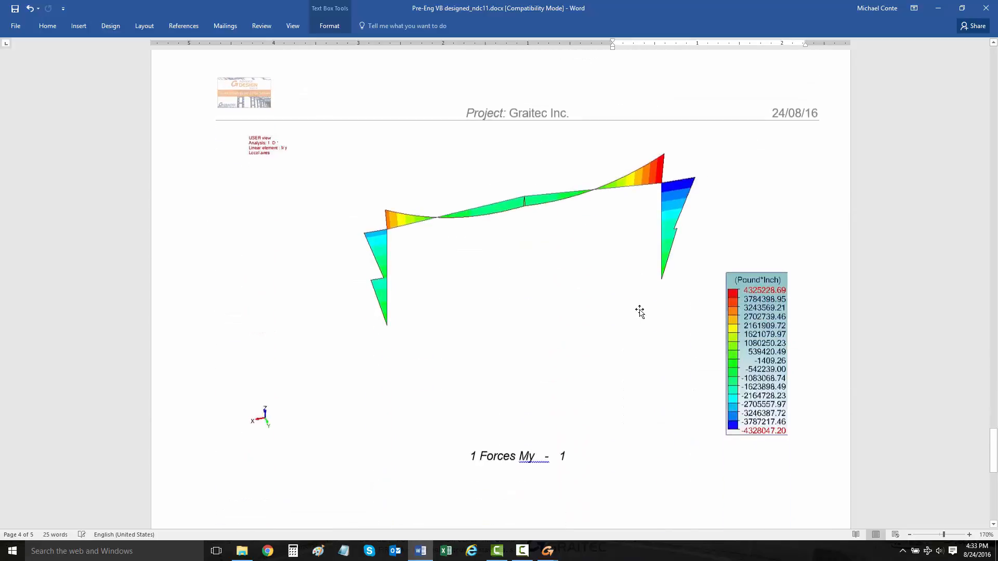
scroll(592, 289, "down", 8)
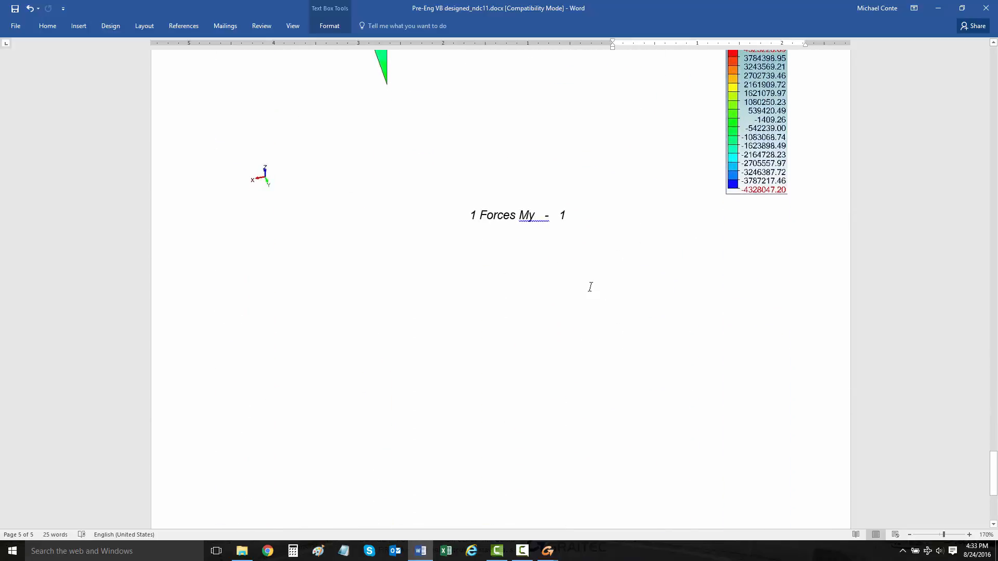
scroll(591, 287, "up", 10)
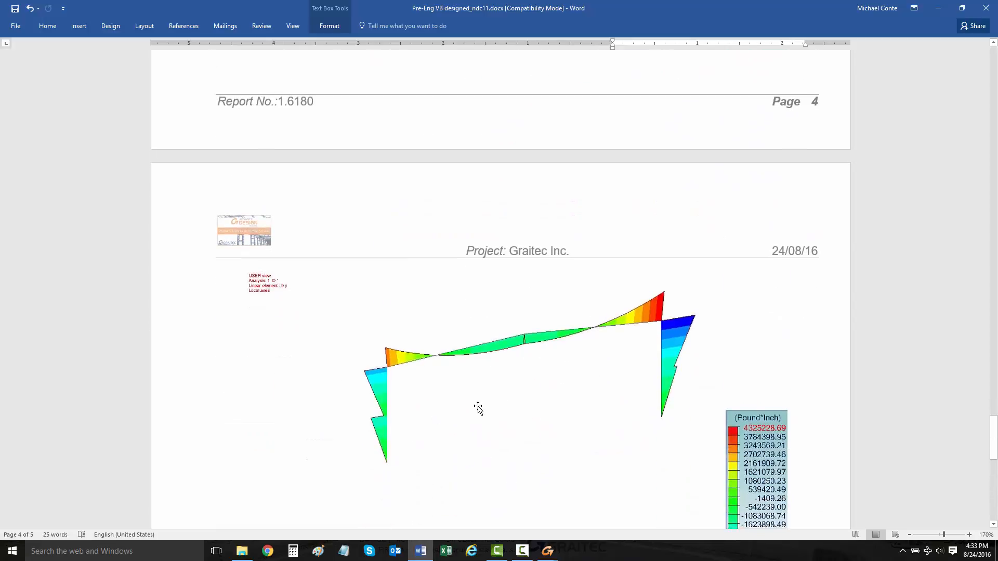
scroll(490, 343, "down", 10)
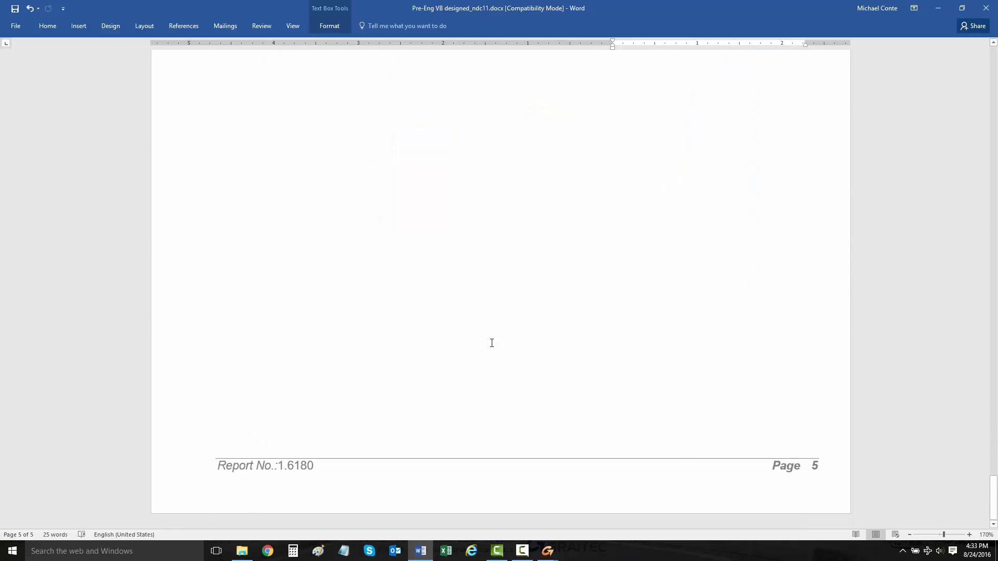
Close the generated report document without saving its changes and exit the Report Generator
scroll(492, 343, "up", 15)
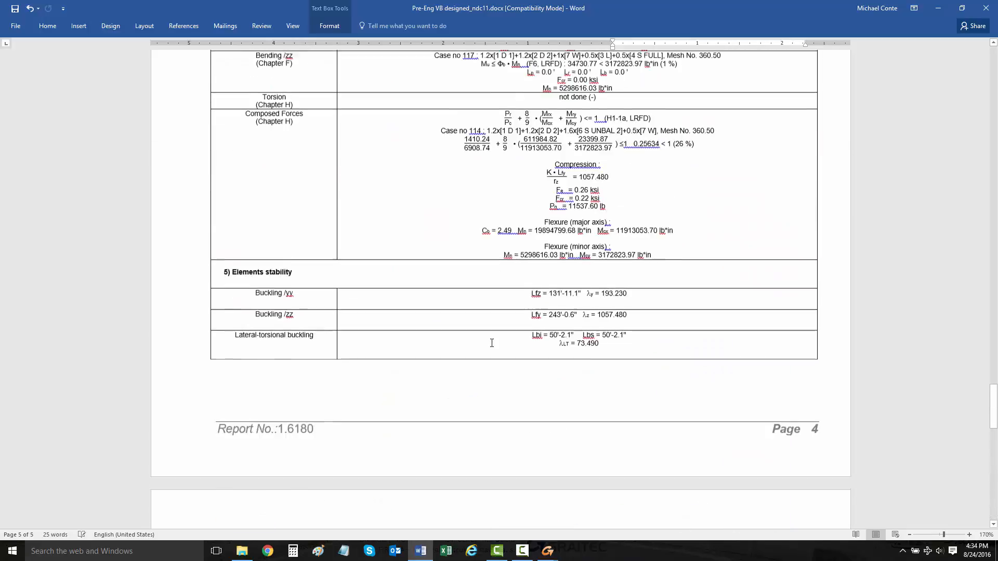
scroll(401, 229, "up", 15)
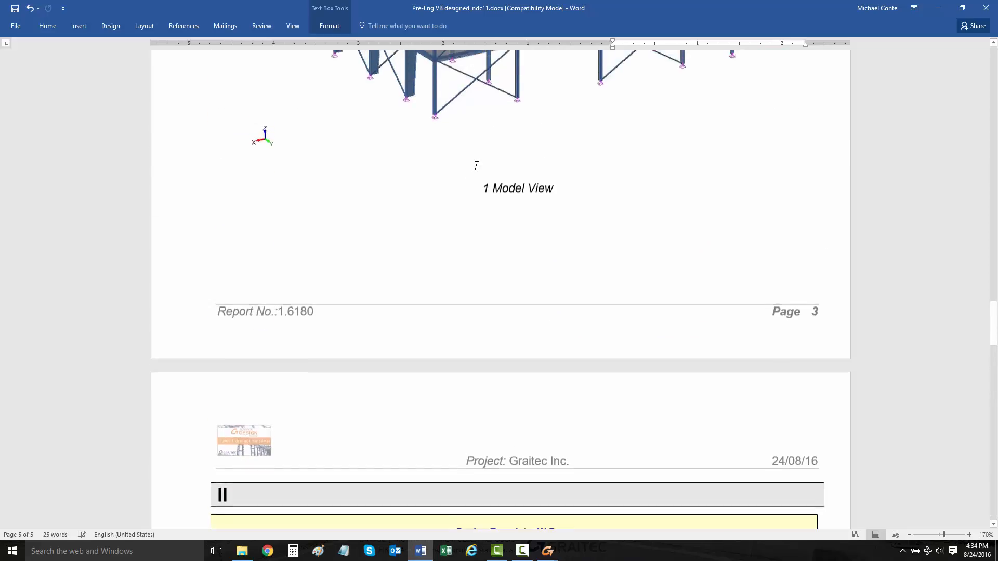
scroll(471, 165, "up", 15)
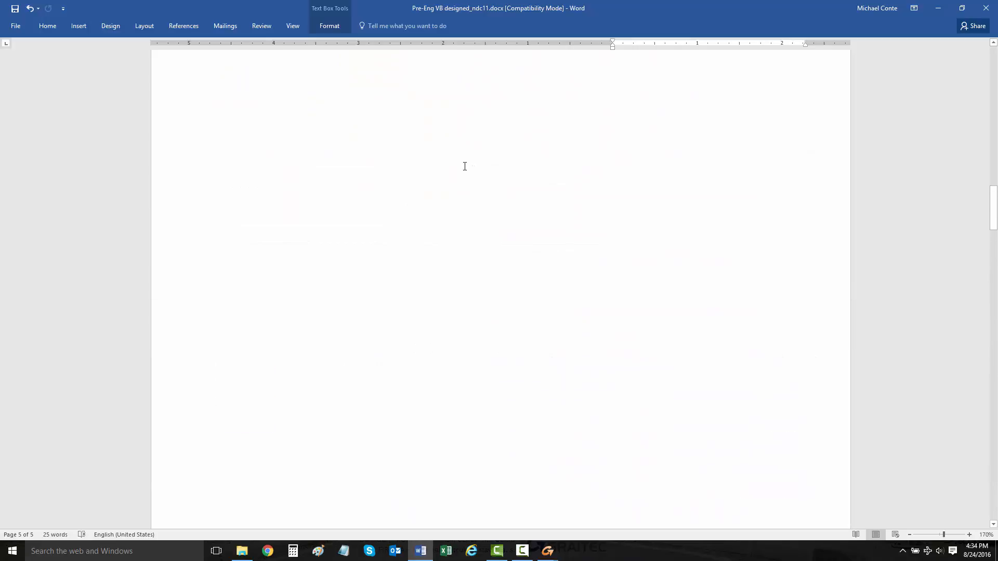
scroll(465, 166, "up", 15)
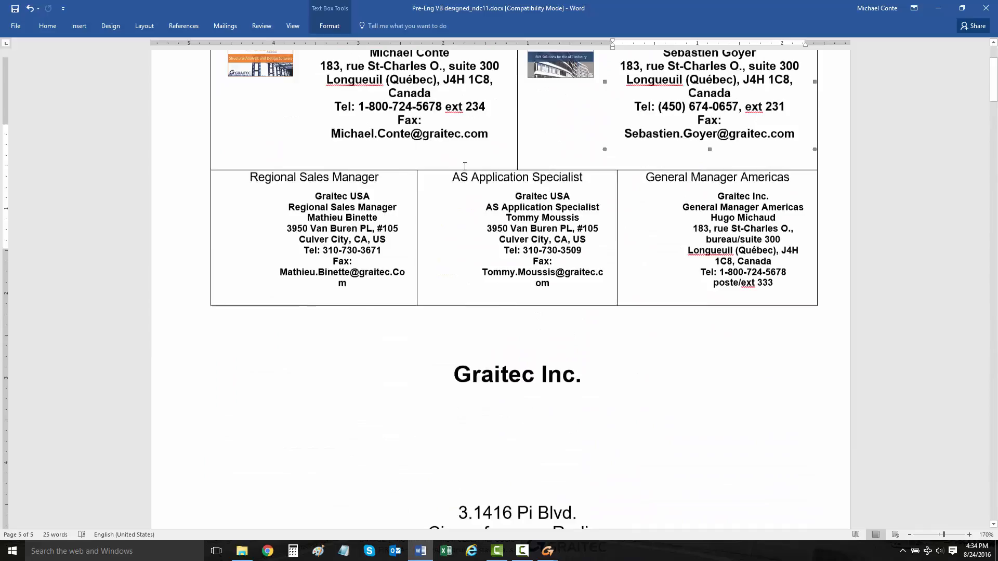
left_click(988, 7)
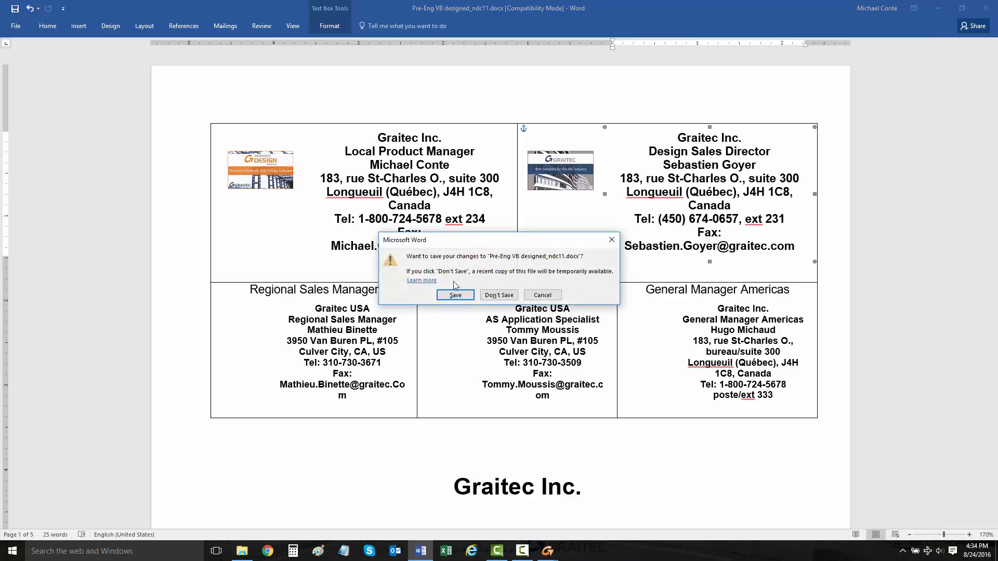
left_click(499, 295)
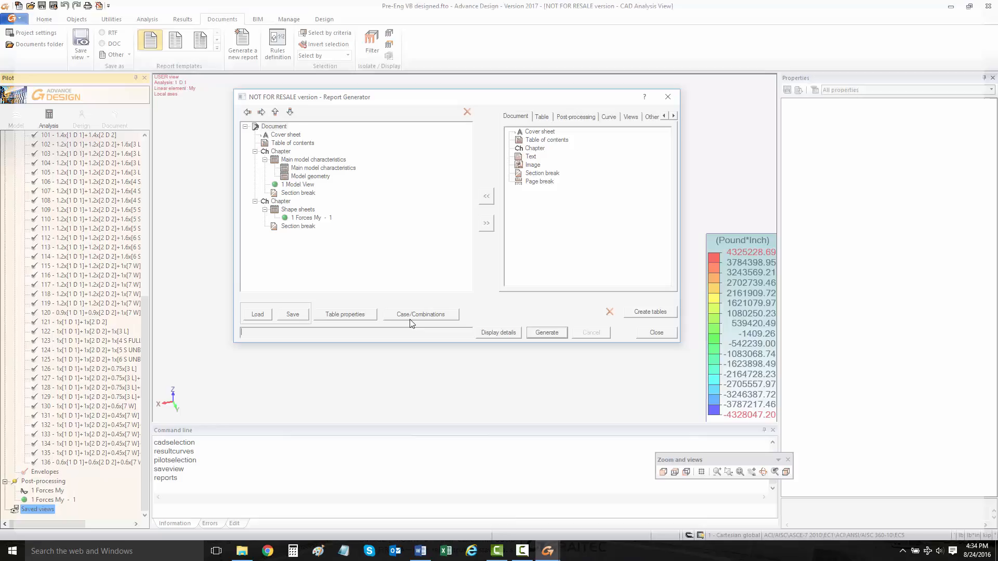
left_click(653, 334)
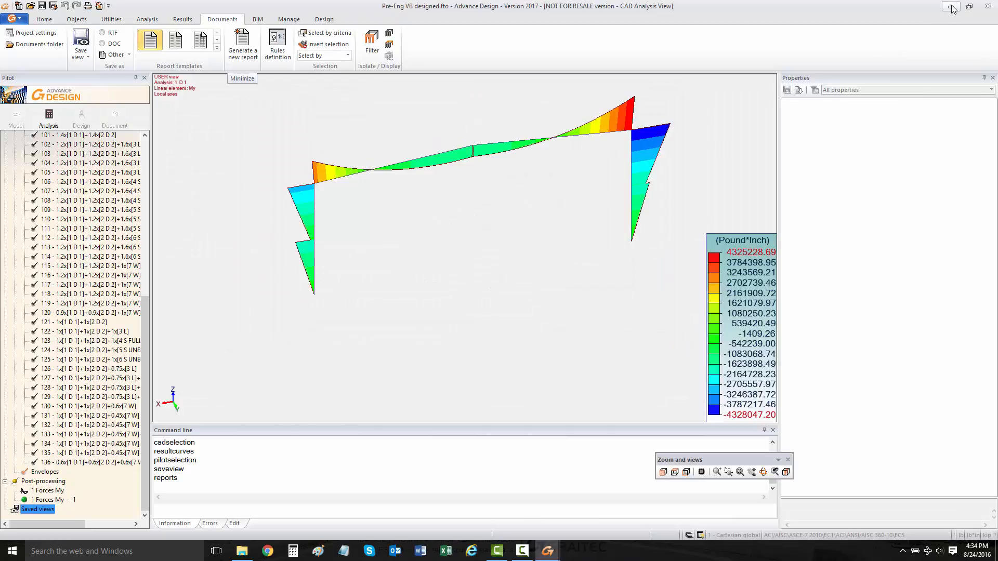
Return from the analysis results to the descriptive model of the building
scroll(538, 276, "down", 1)
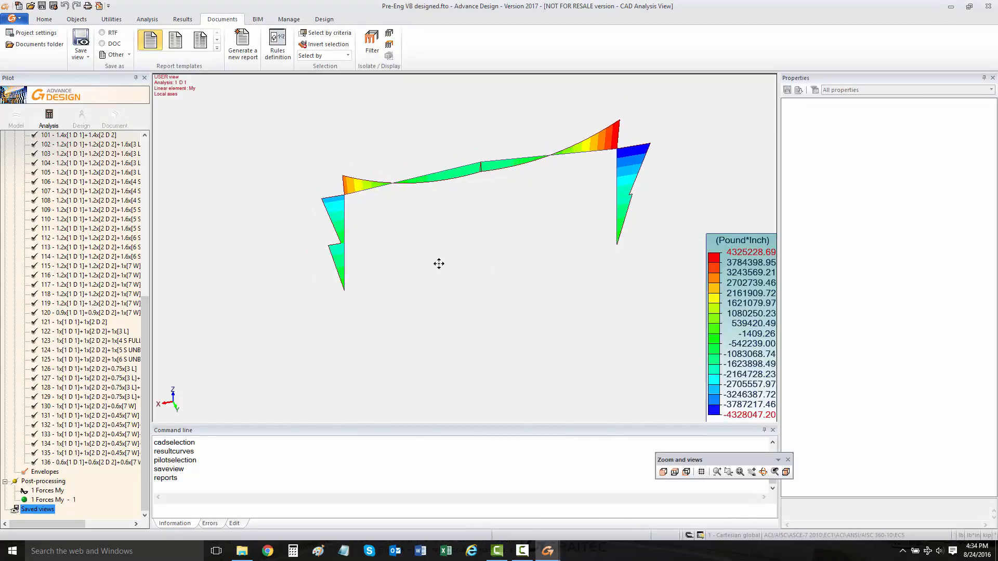
middle_click_drag(154, 200, 193, 213)
left_click(15, 115)
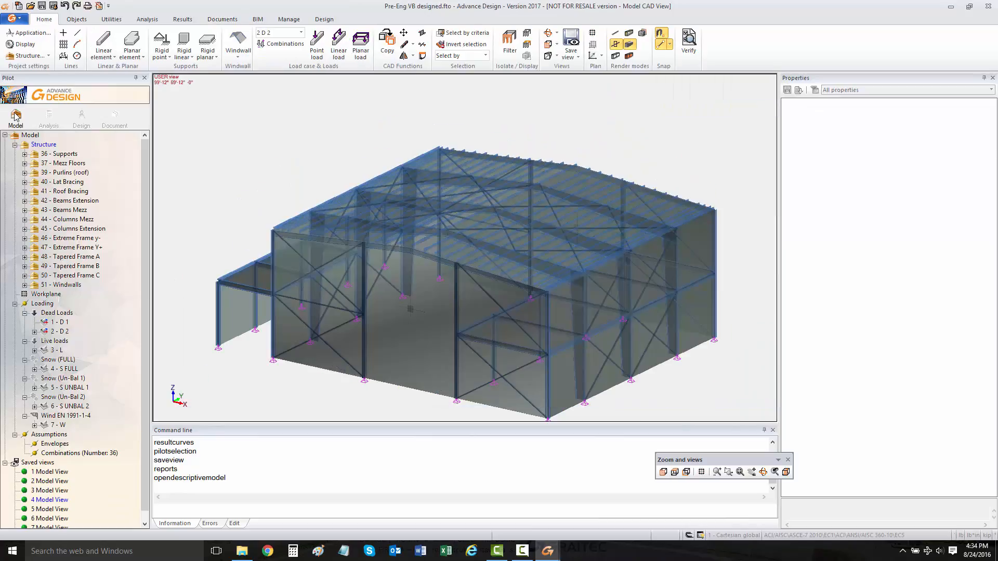
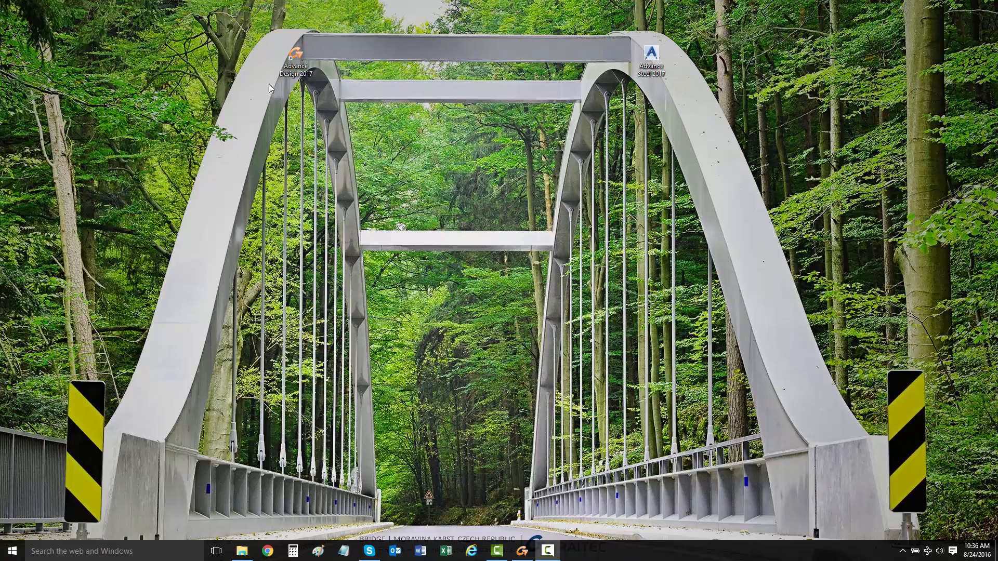
Switch to Advance Design and inspect the properties of an end-bay brace, a roof purlin and a tapered rafter in the building model
left_click(522, 551)
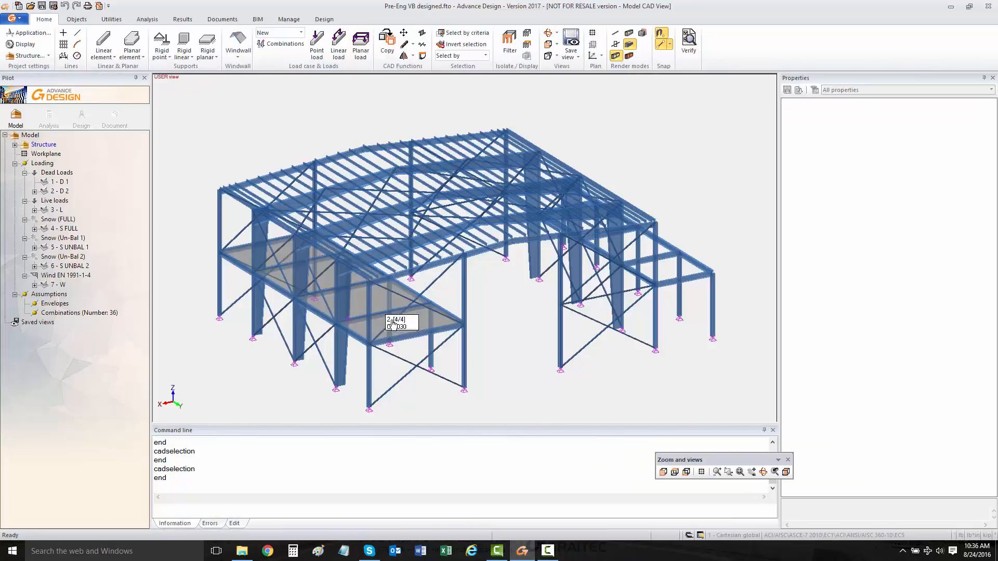
left_click(407, 340)
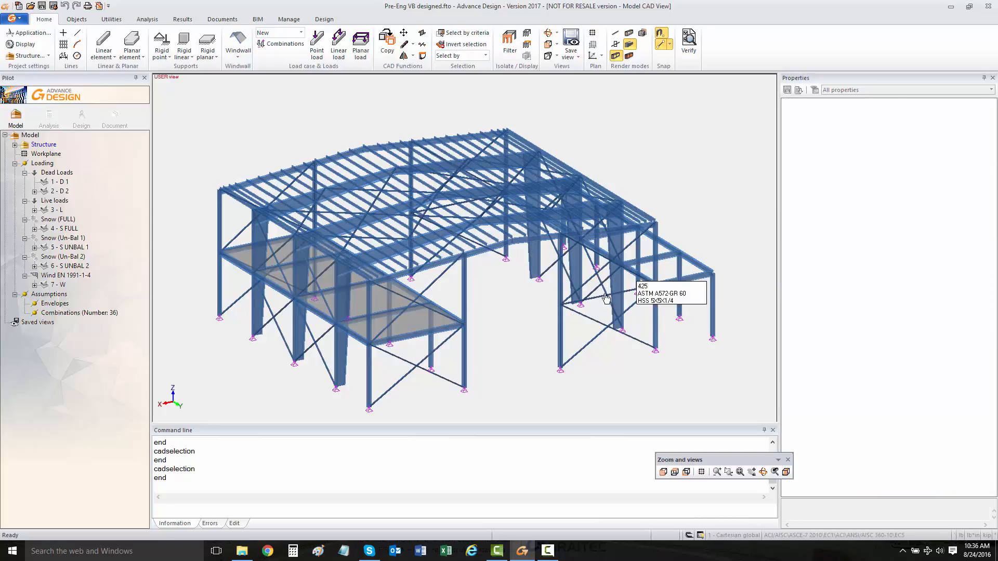
left_click(597, 320)
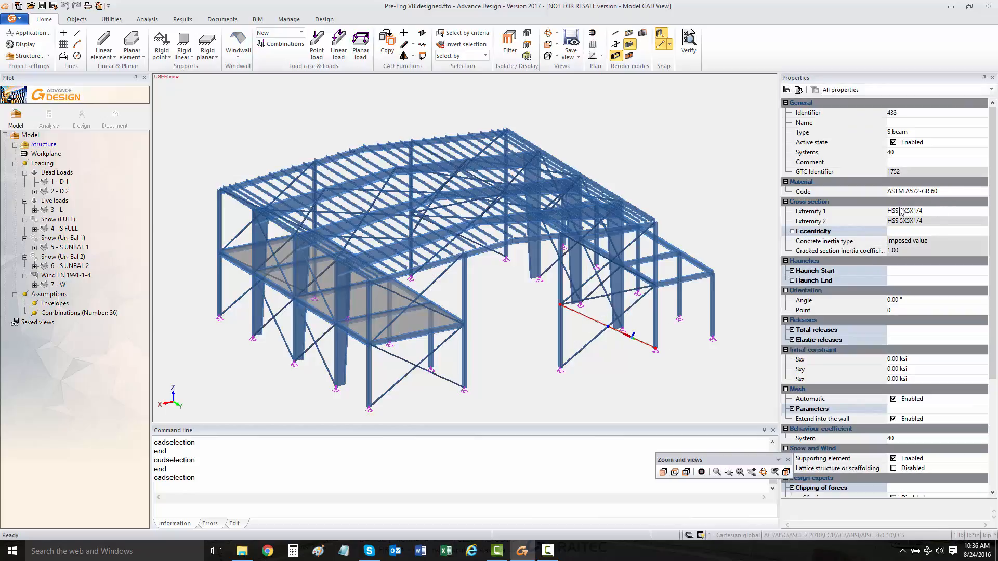
key("Escape")
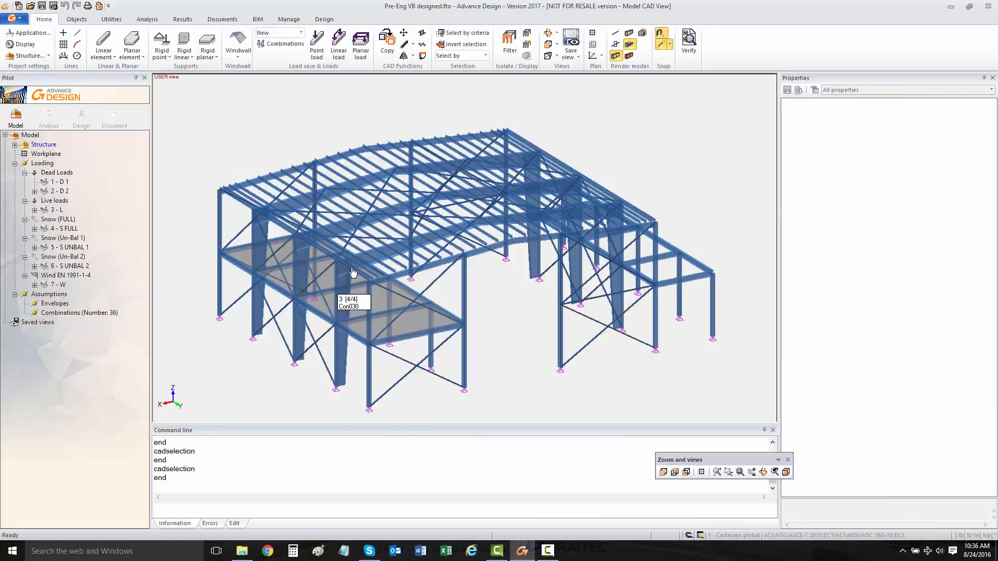
left_click(381, 261)
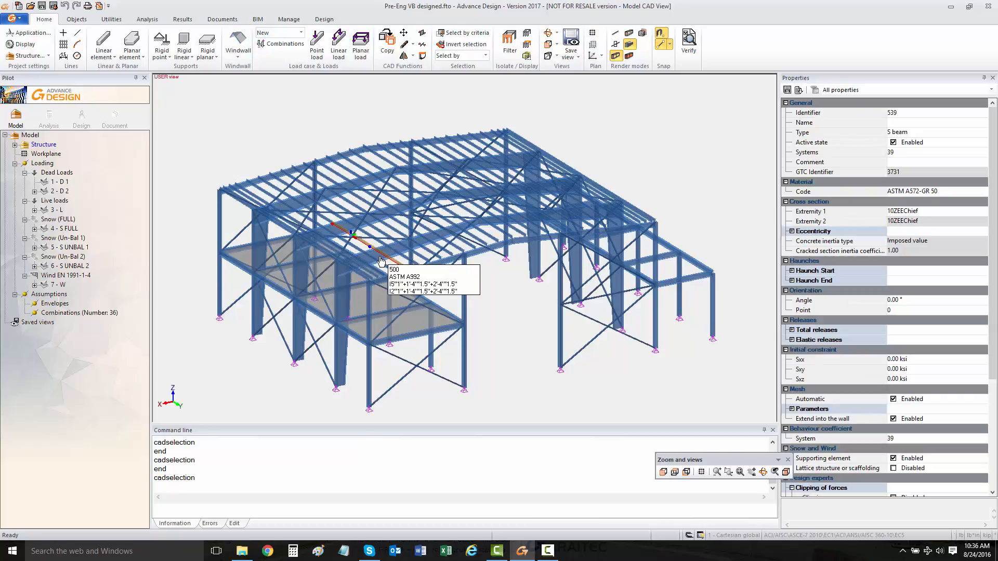
key("Escape")
left_click(381, 262)
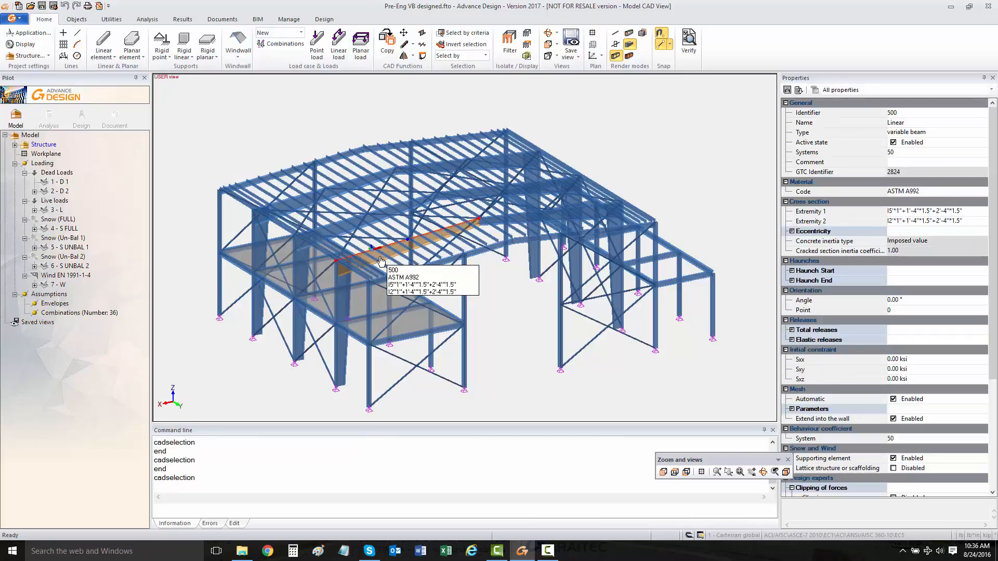
key("Escape")
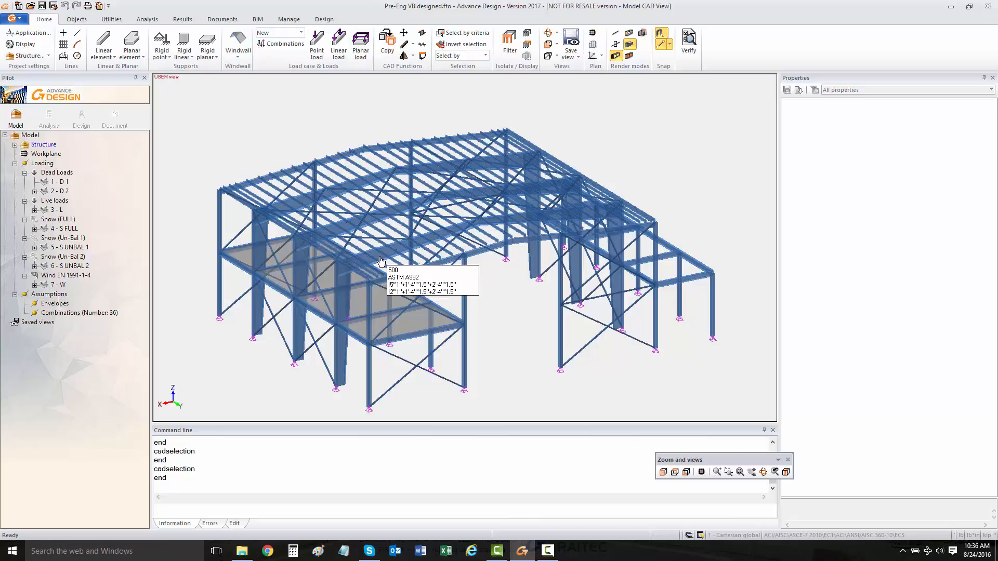
left_click(15, 163)
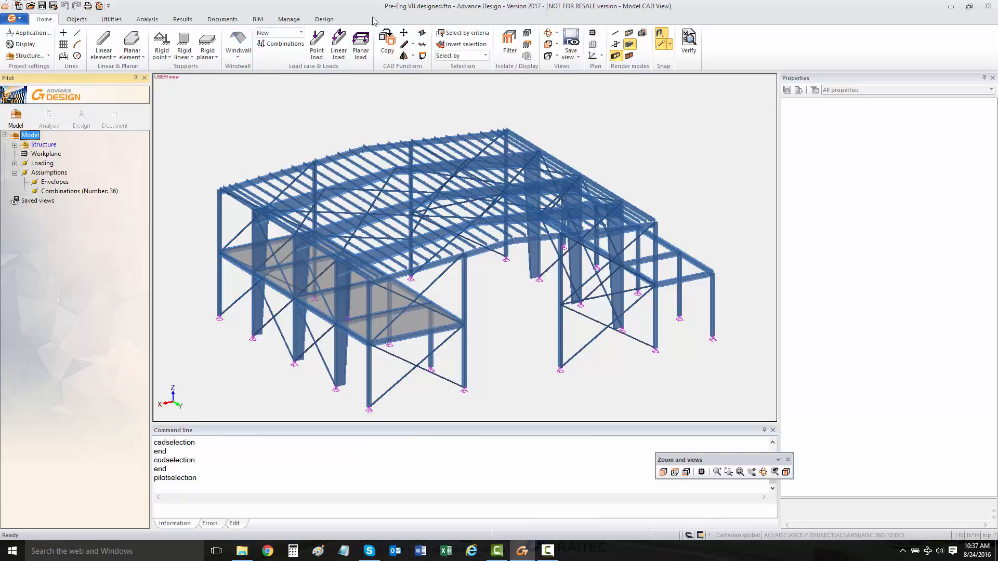
Export the model through GRAITEC BIM as a Steel markup language (*.smlx) file named Steel Structure in the Import Export folder
left_click(258, 19)
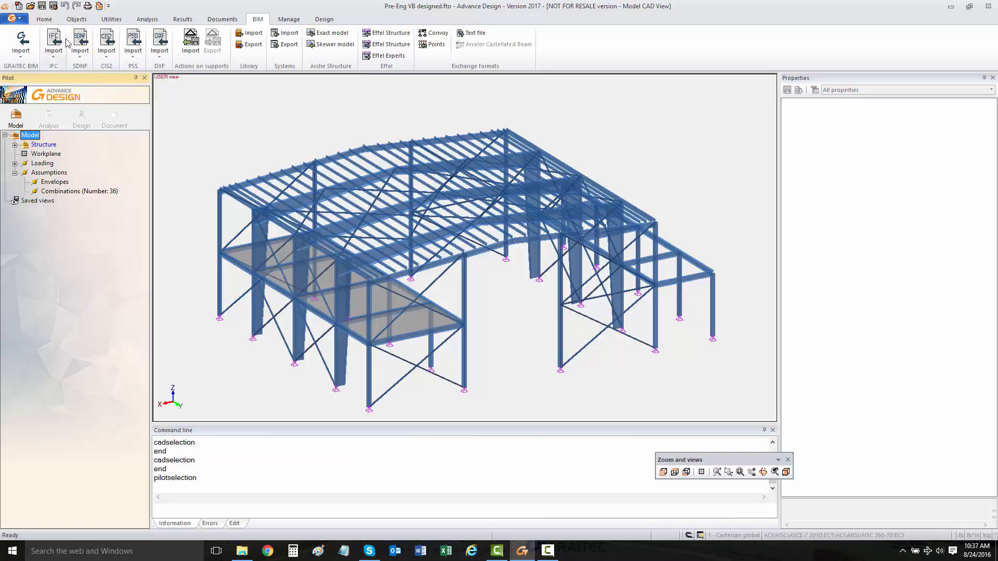
left_click(20, 57)
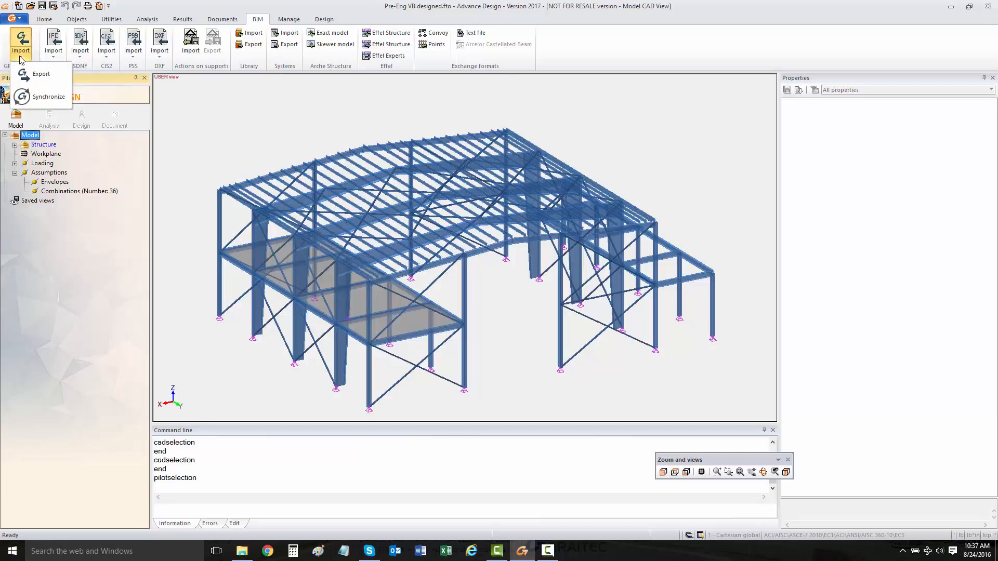
left_click(37, 74)
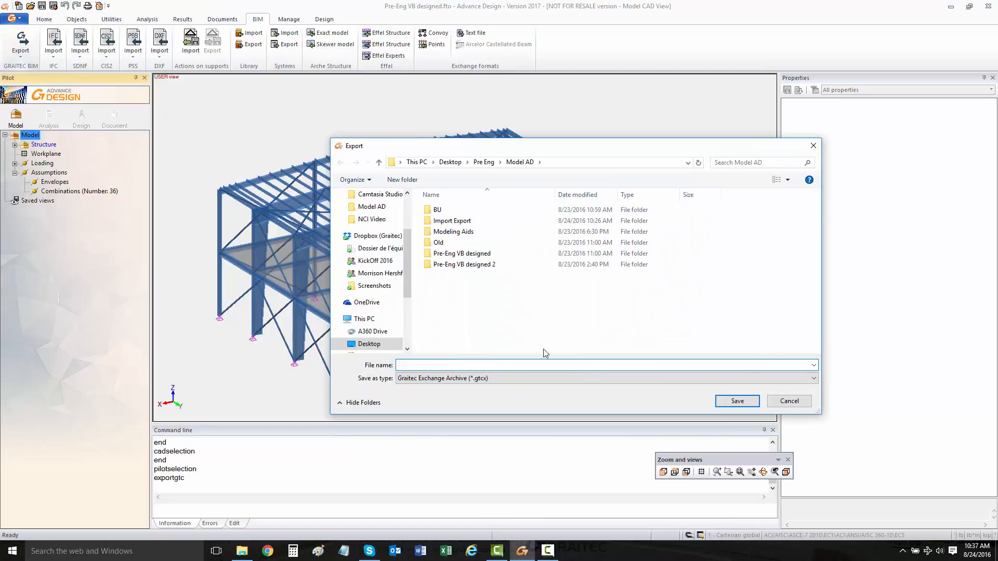
left_click(575, 382)
left_click(551, 404)
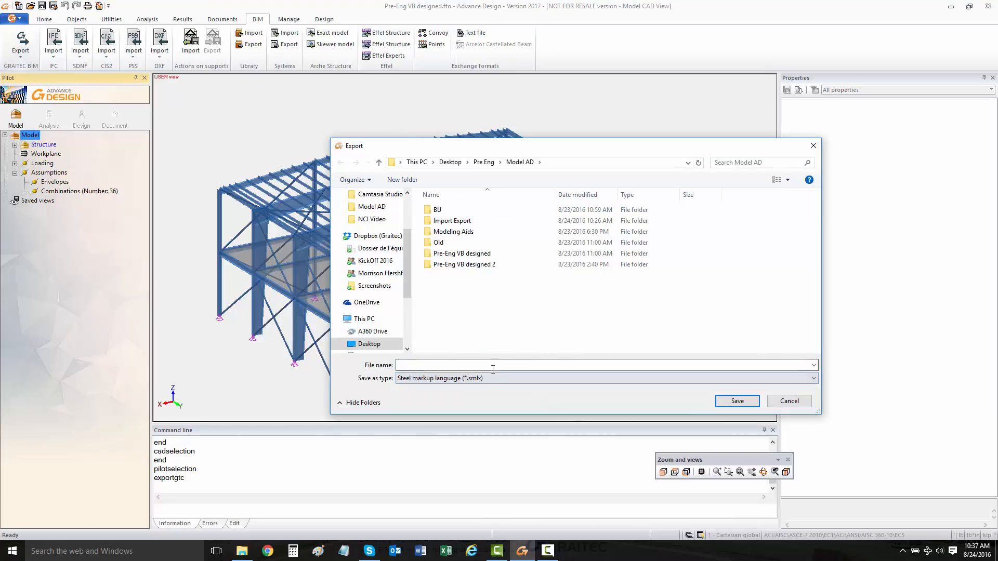
left_click(485, 366)
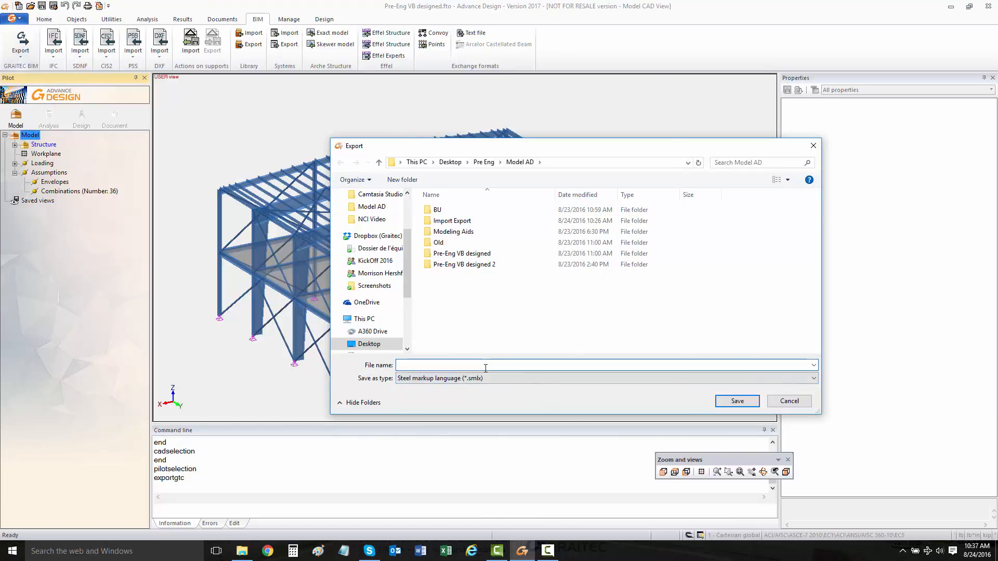
type("Steel Structure")
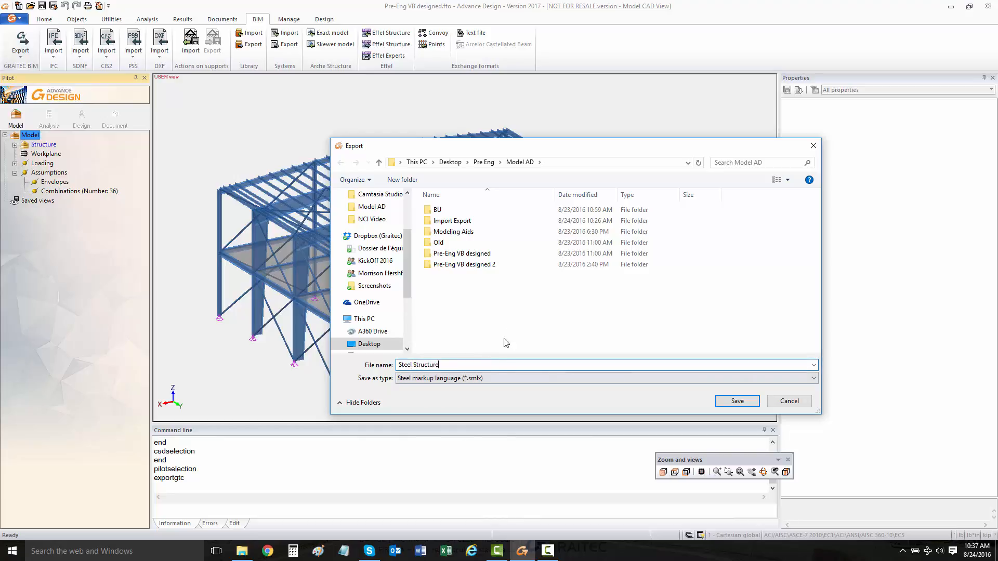
double_click(452, 221)
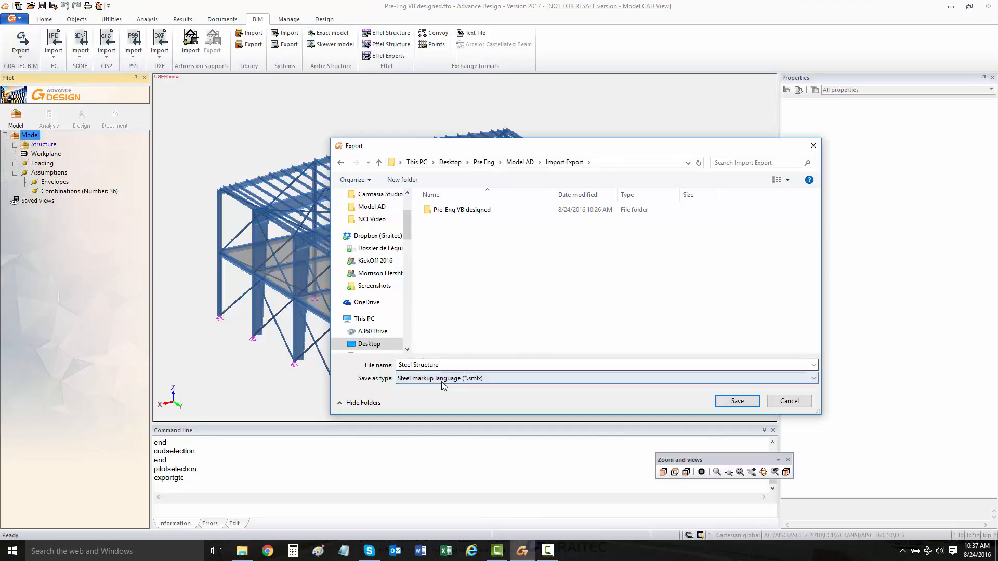
left_click(742, 402)
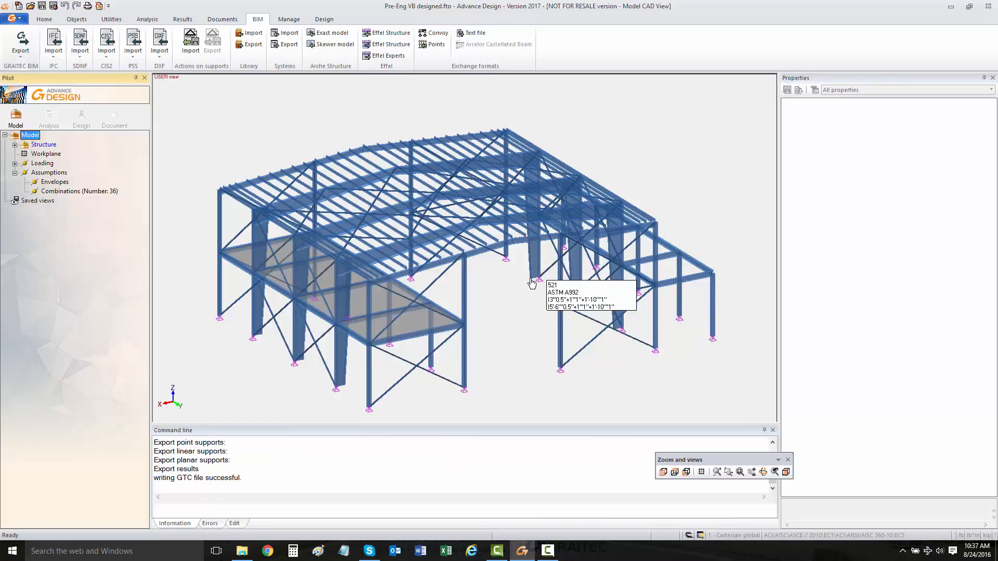
Open Advance Steel 2017 and import Steel Structure.smlx from the Import Export folder under Pre Eng, Model AD
left_click(950, 7)
double_click(665, 58)
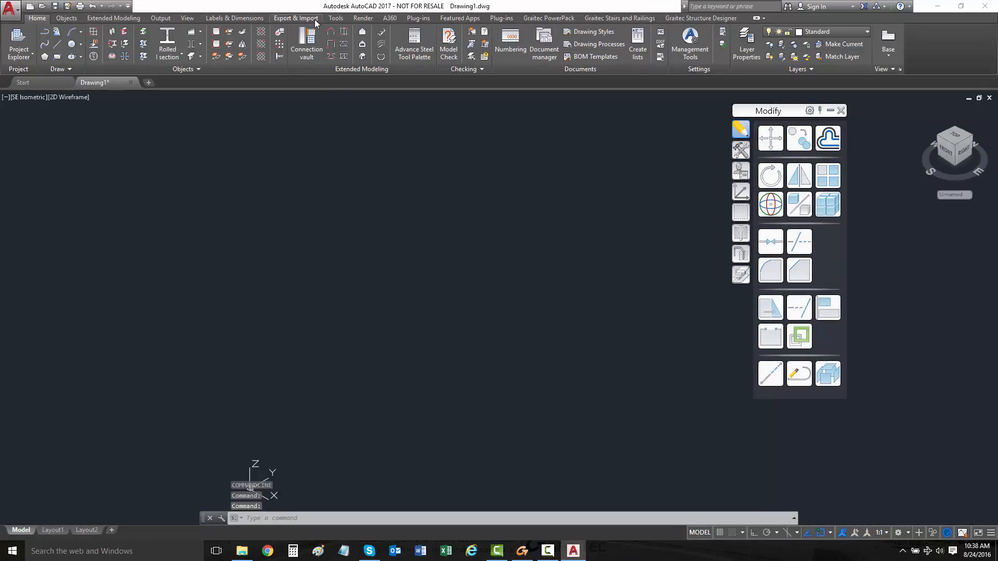
left_click(286, 19)
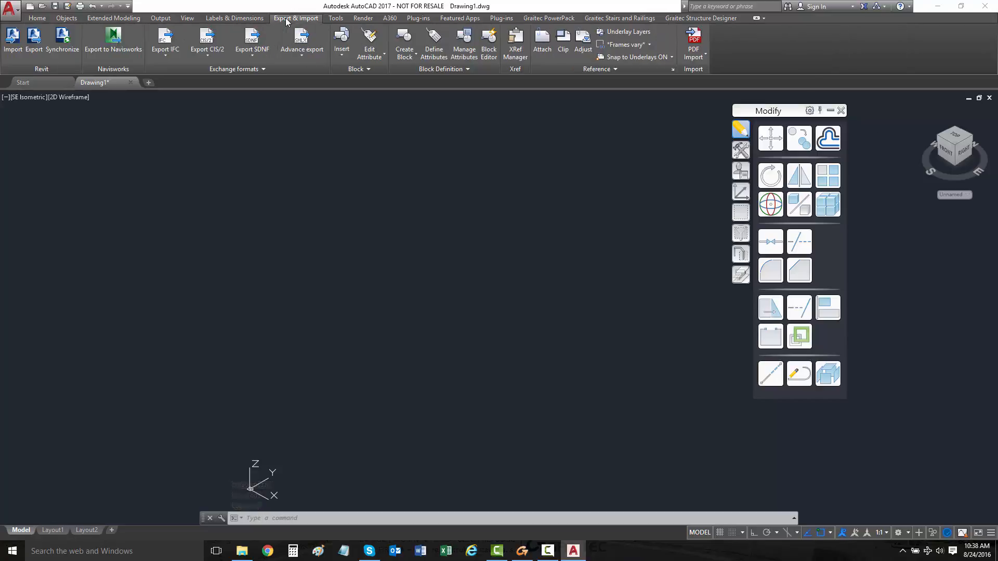
left_click(304, 56)
left_click(309, 95)
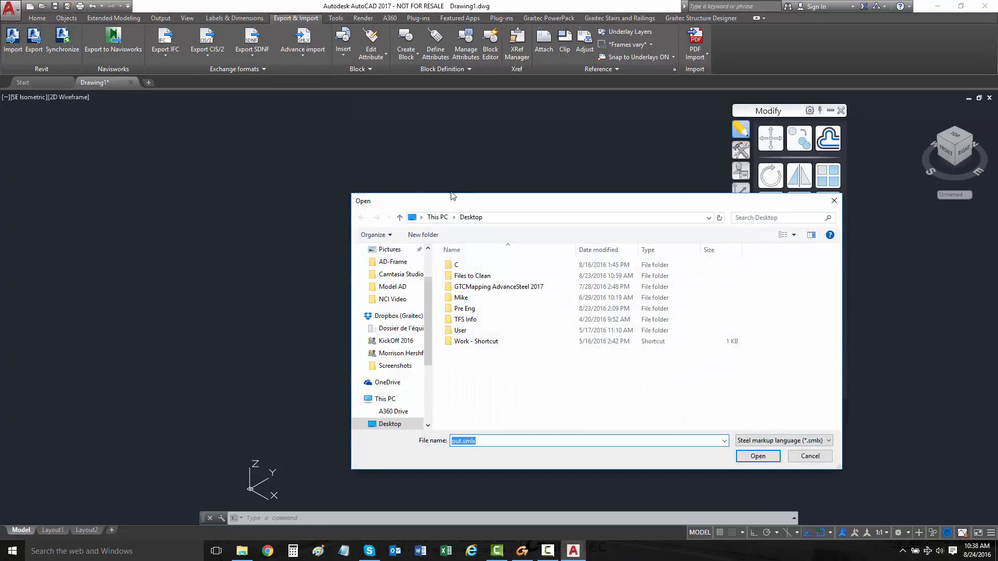
left_click_drag(451, 196, 452, 170)
double_click(461, 283)
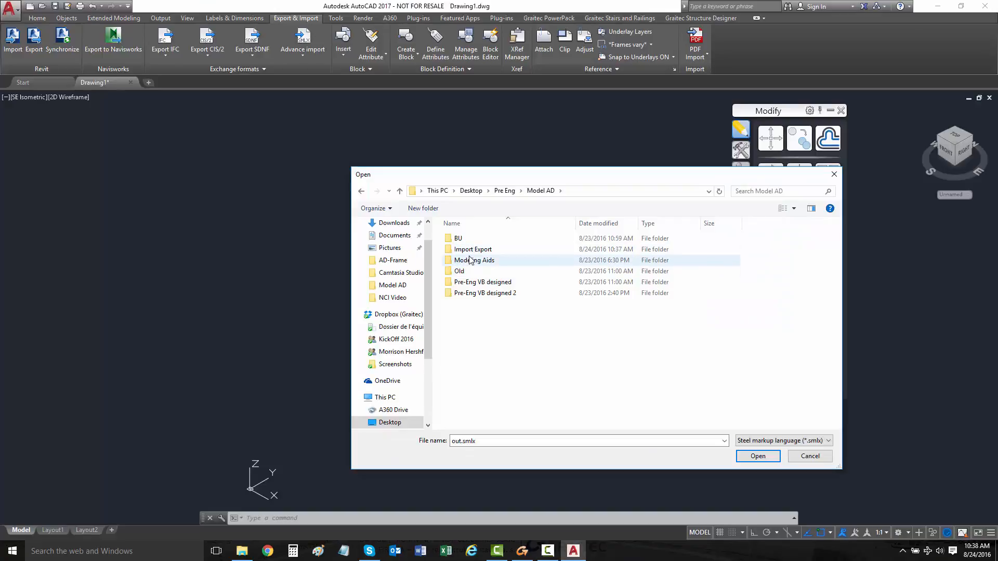
double_click(472, 251)
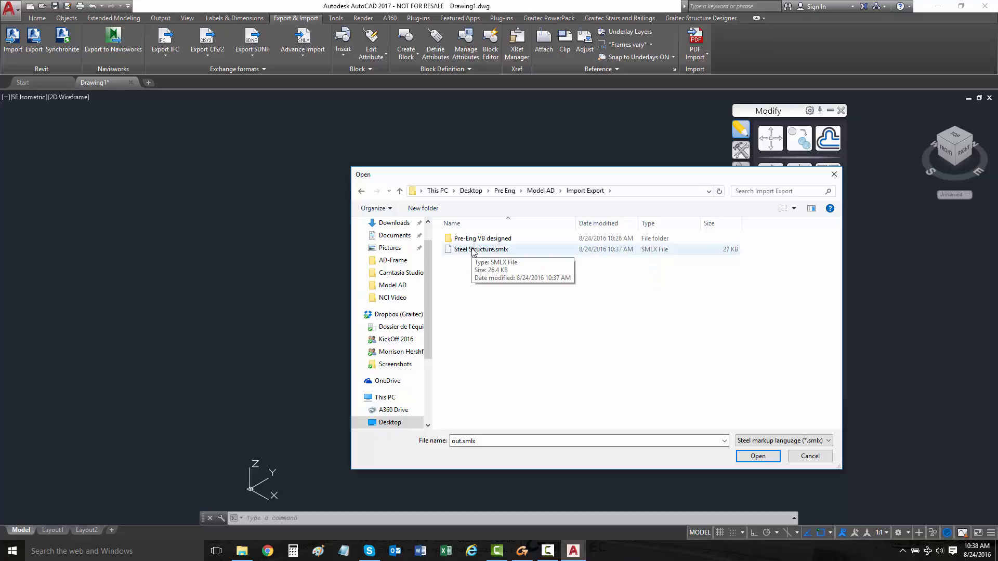
double_click(471, 250)
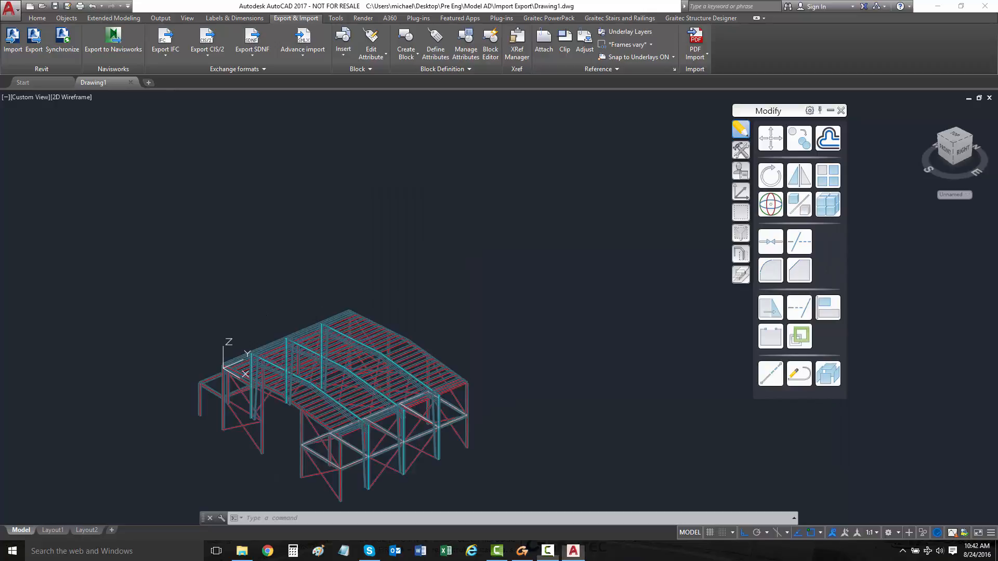
Check the section and material of a diagonal brace in the imported building's end wall
middle_click_drag(249, 374, 299, 274, "shift")
scroll(302, 280, "up", 6)
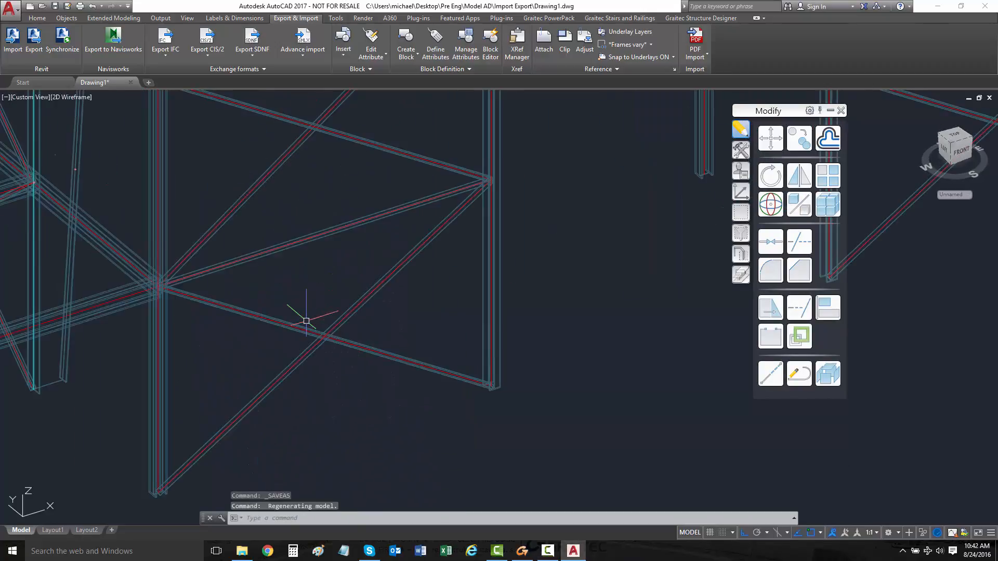
scroll(305, 290, "down", 5)
double_click(307, 294)
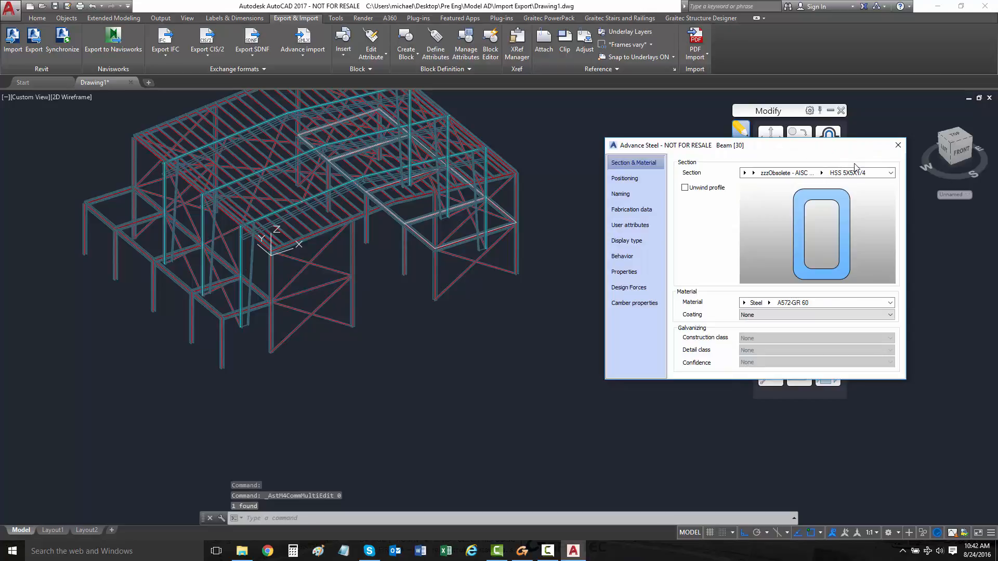
left_click(898, 145)
key("Escape")
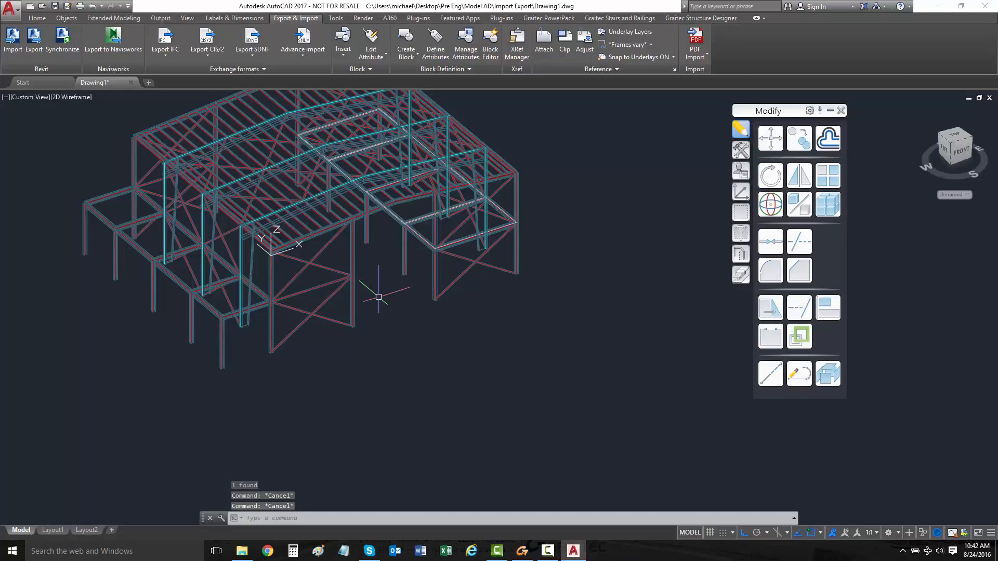
Check the section and material of the mezzanine's outer edge beam and of the diagonal brace below it
middle_click_drag(359, 275, 294, 209, "shift")
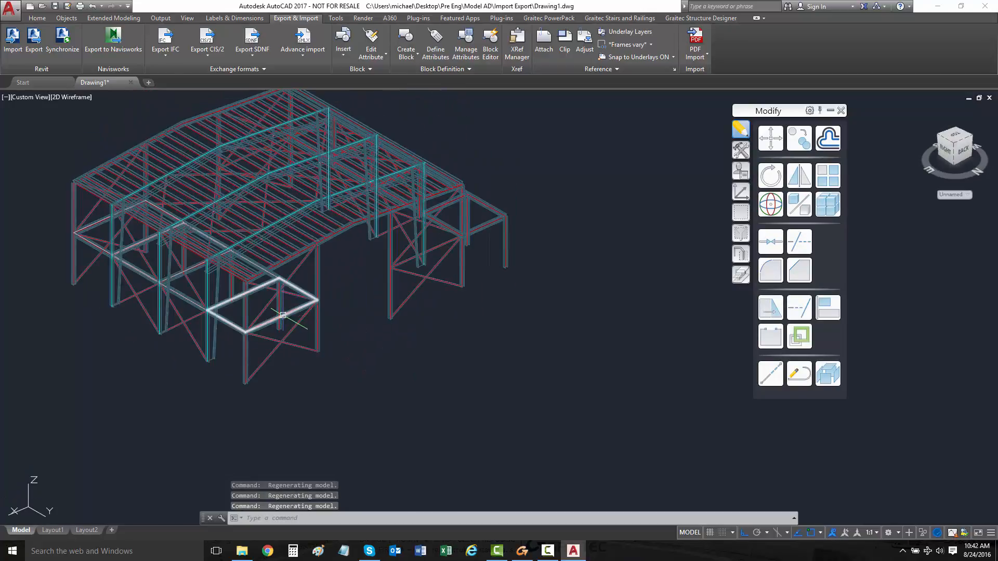
double_click(280, 316)
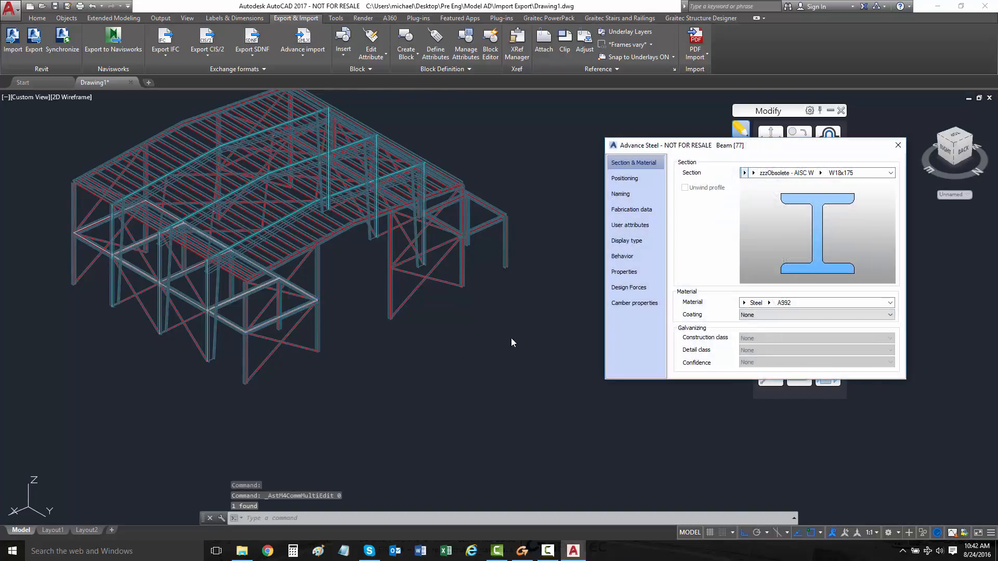
left_click(897, 146)
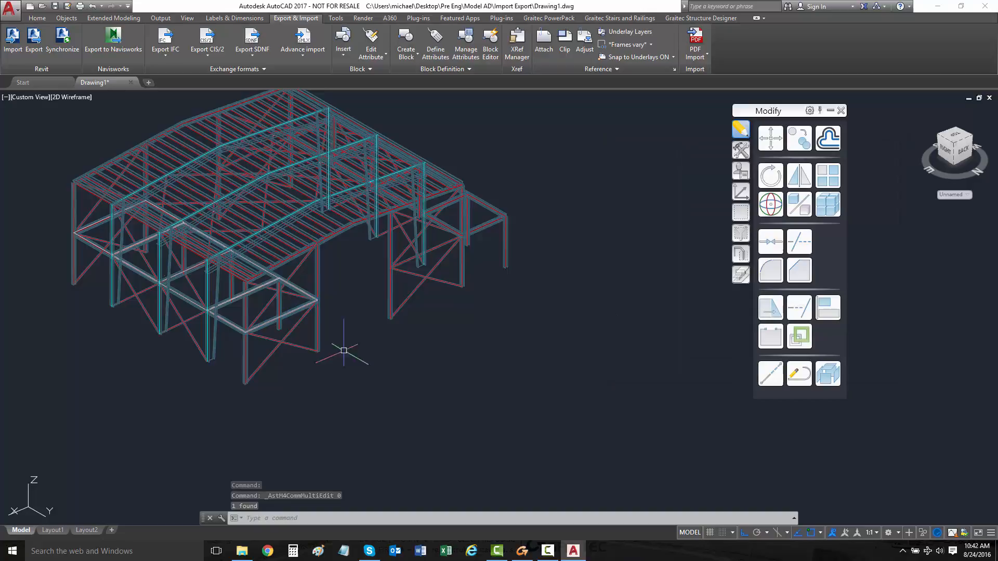
double_click(281, 342)
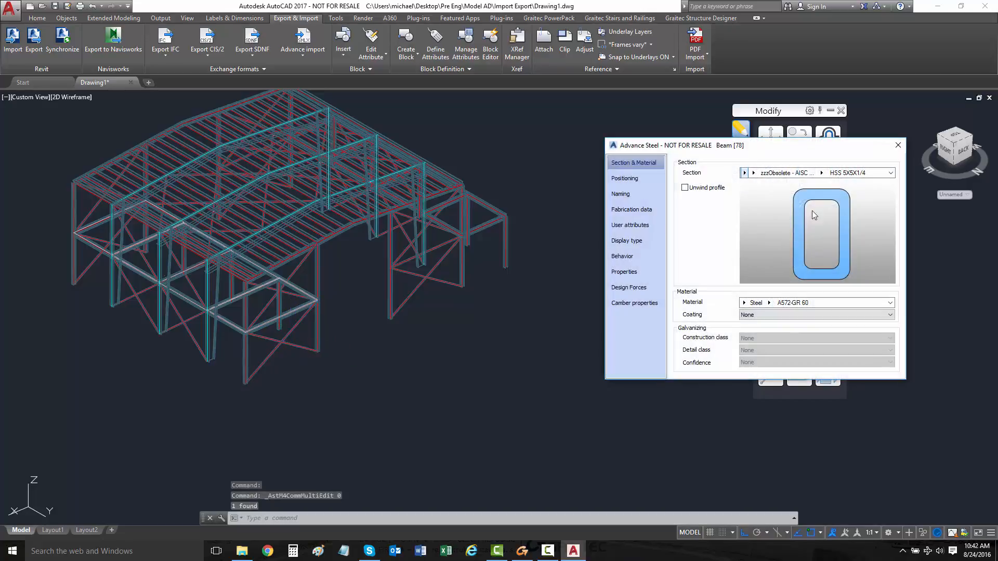
left_click(899, 148)
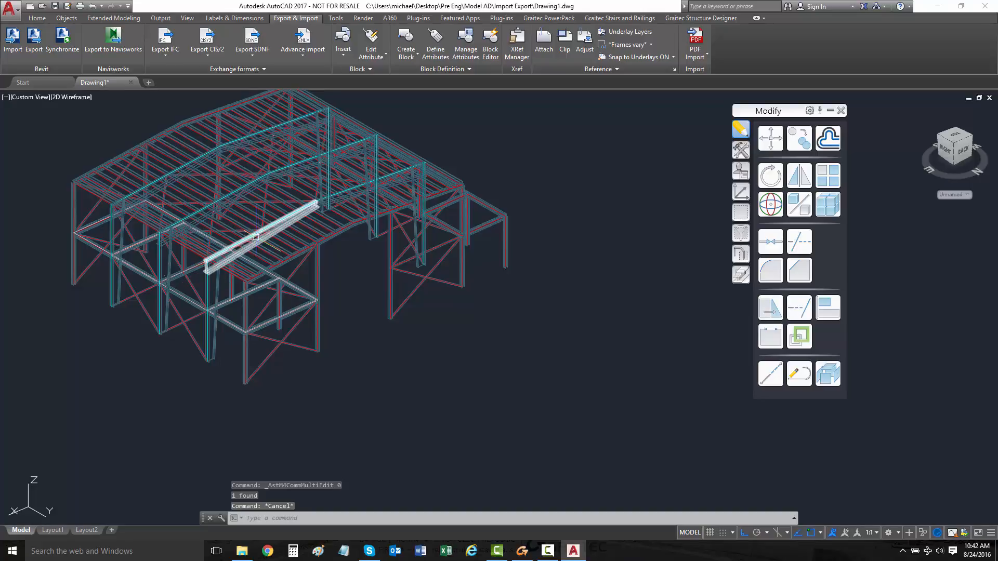
Examine the segments, section and material, and flange settings of the tapered roof beam above the mezzanine
double_click(257, 233)
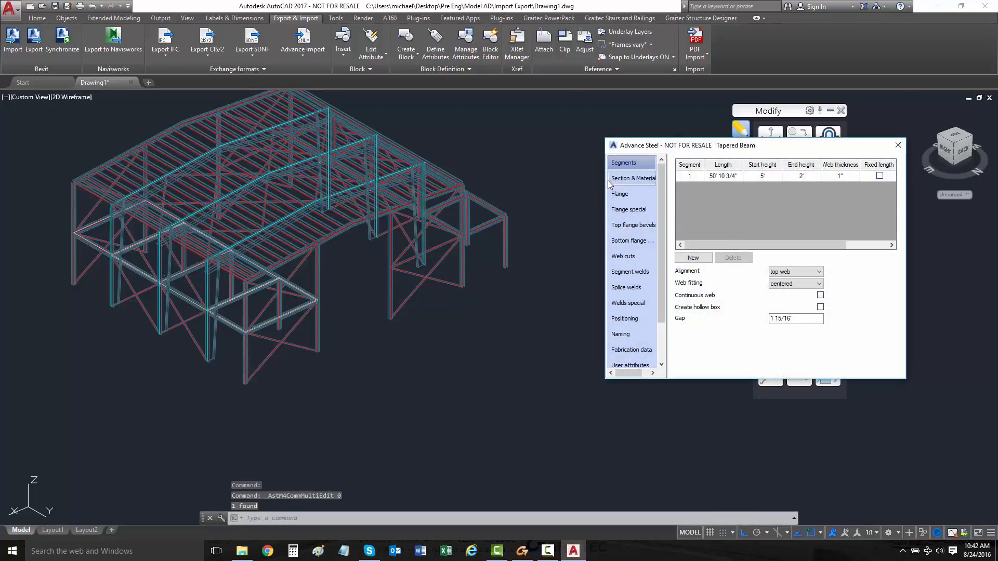
left_click(624, 180)
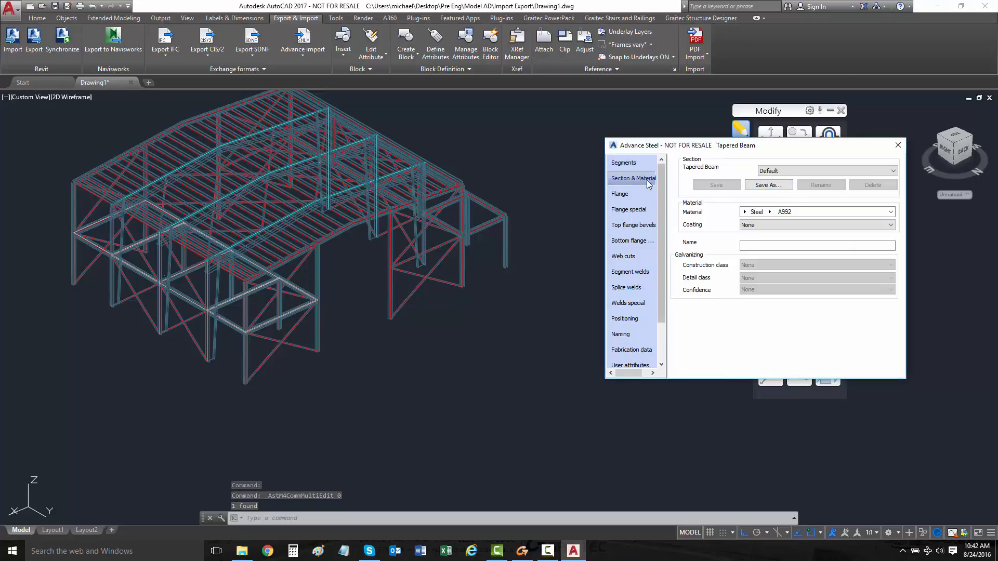
left_click(631, 195)
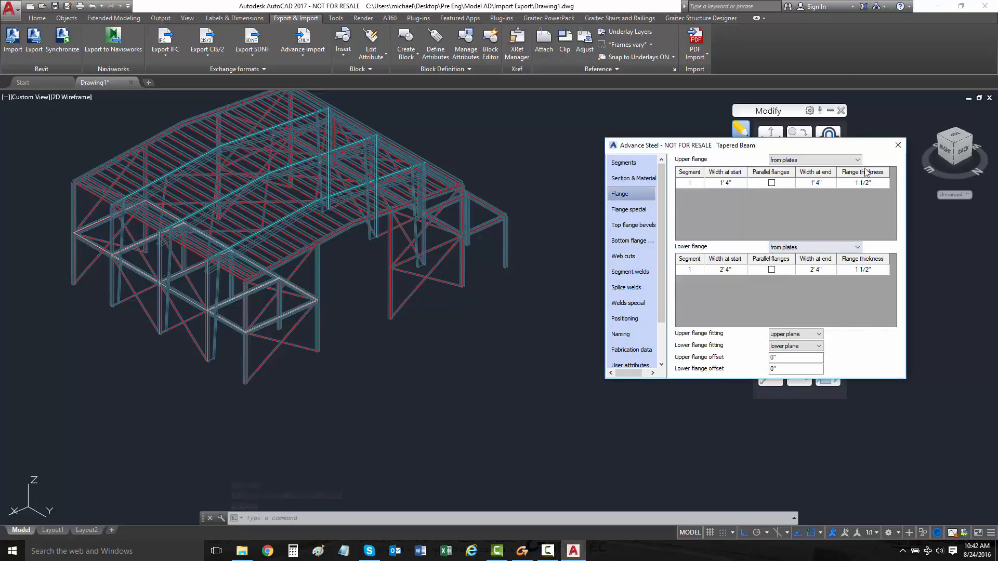
left_click(898, 146)
middle_click_drag(360, 204, 471, 259)
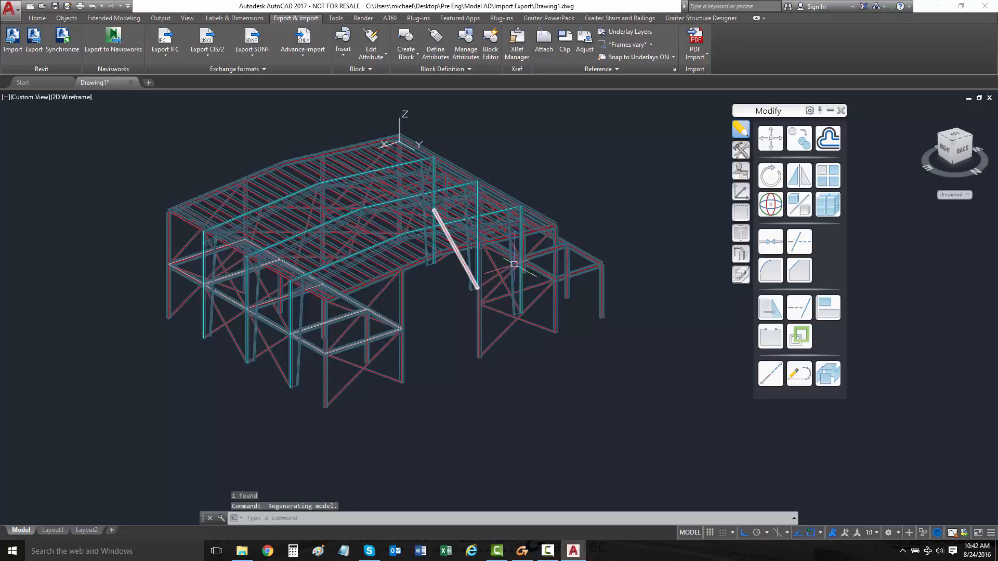
Save the drawing with the imported building
mouse_move(430, 262)
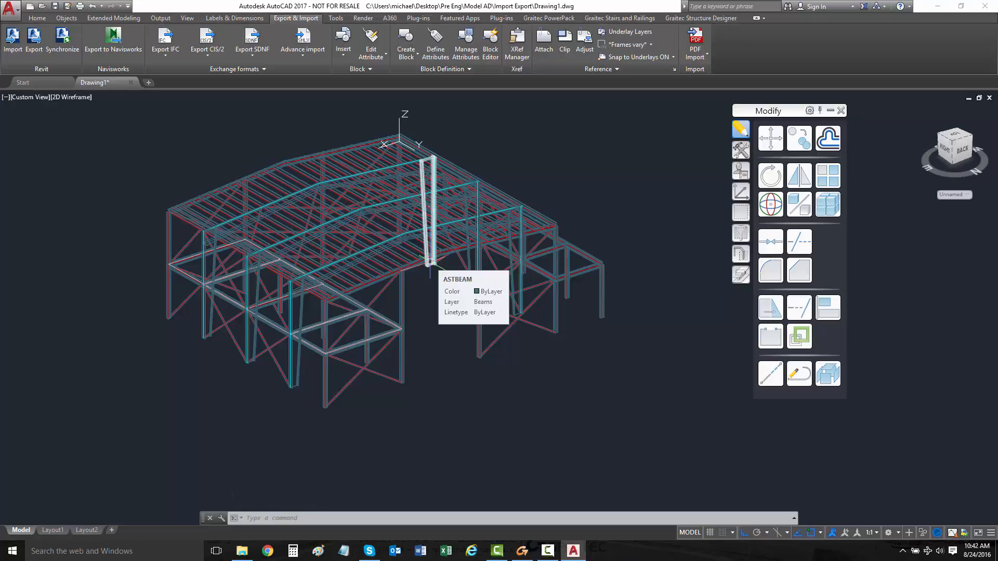
middle_click_drag(474, 255, 489, 261)
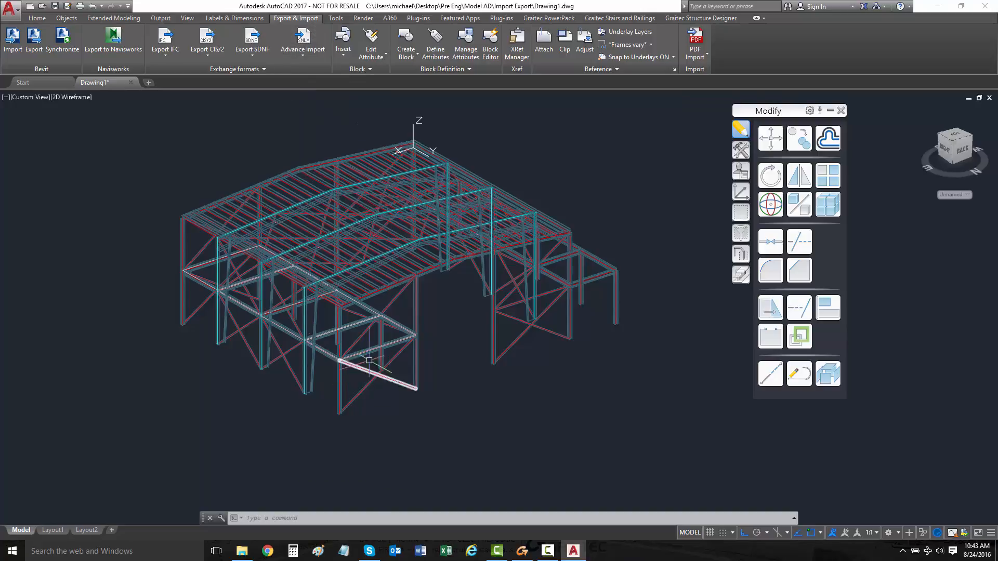
scroll(380, 358, "down", 3)
left_click(55, 6)
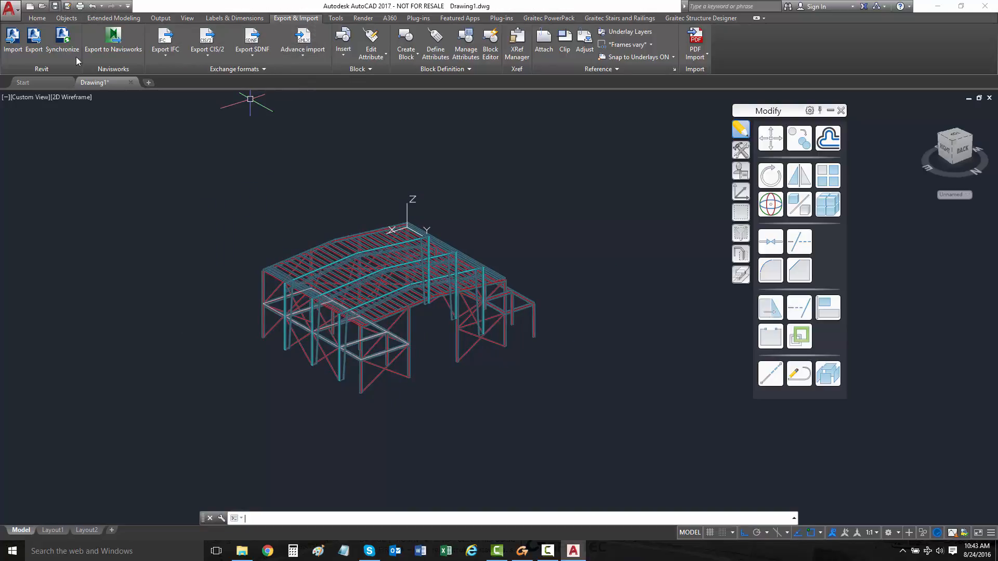
Change the section of the mezzanine's front end beam to W30x99 in the zzzObsolete - AISC W class
middle_click_drag(411, 337, 432, 318)
scroll(432, 318, "up", 4)
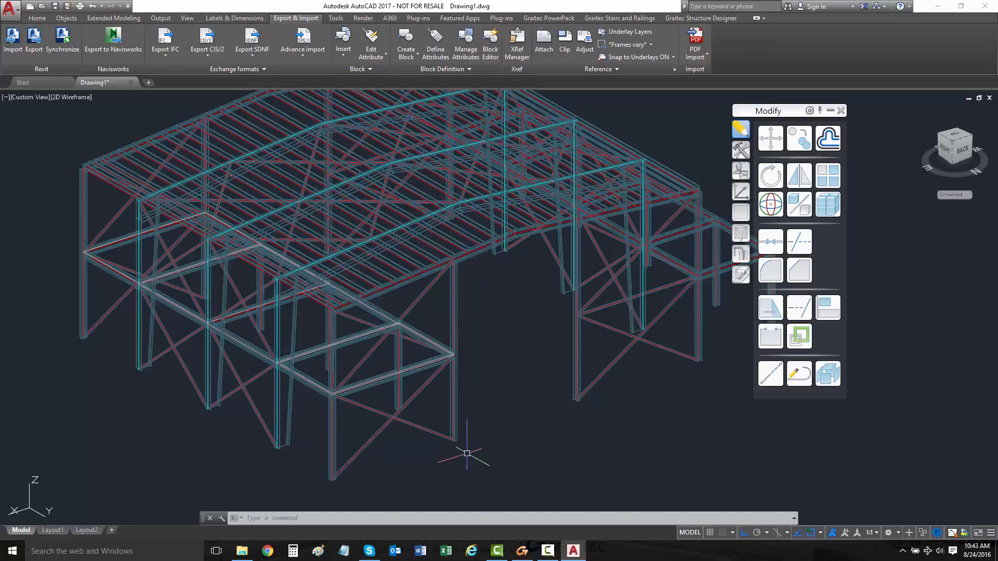
double_click(421, 371)
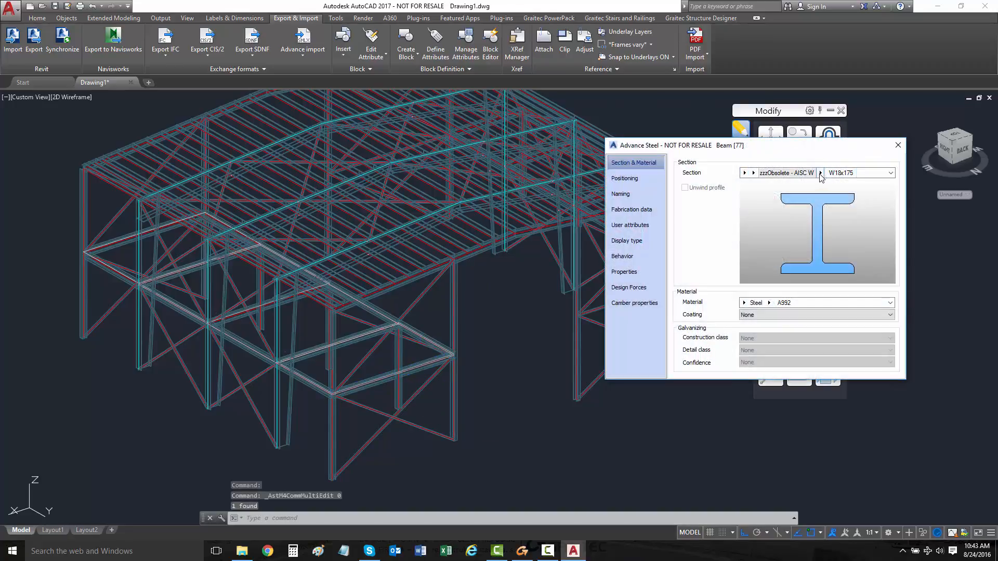
left_click(821, 173)
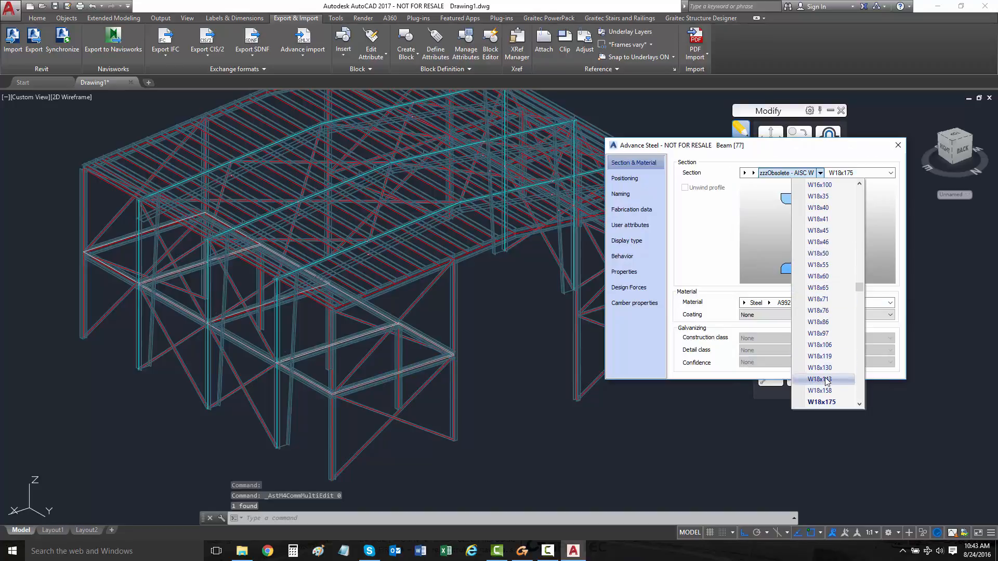
scroll(828, 376, "down", 9)
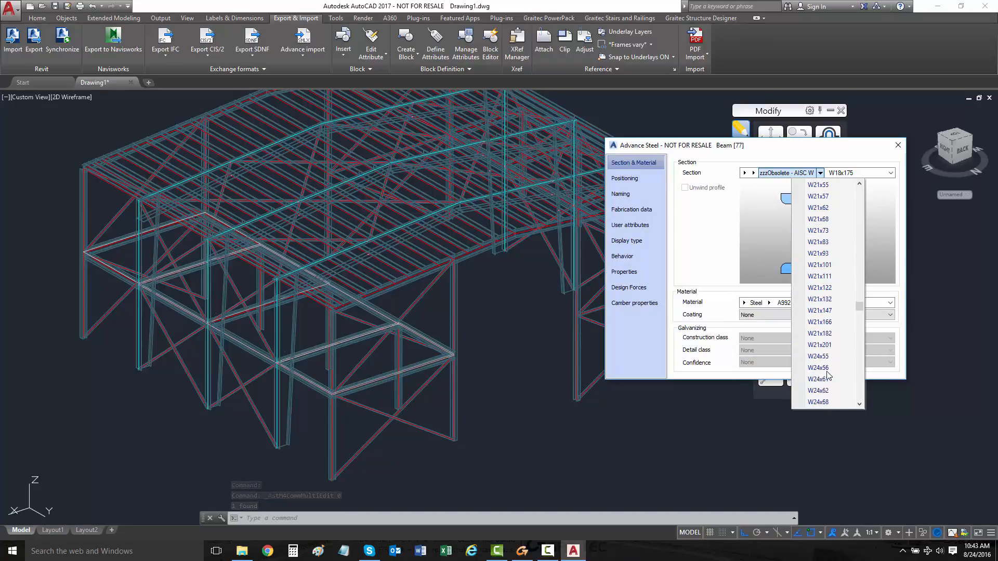
scroll(828, 375, "down", 10)
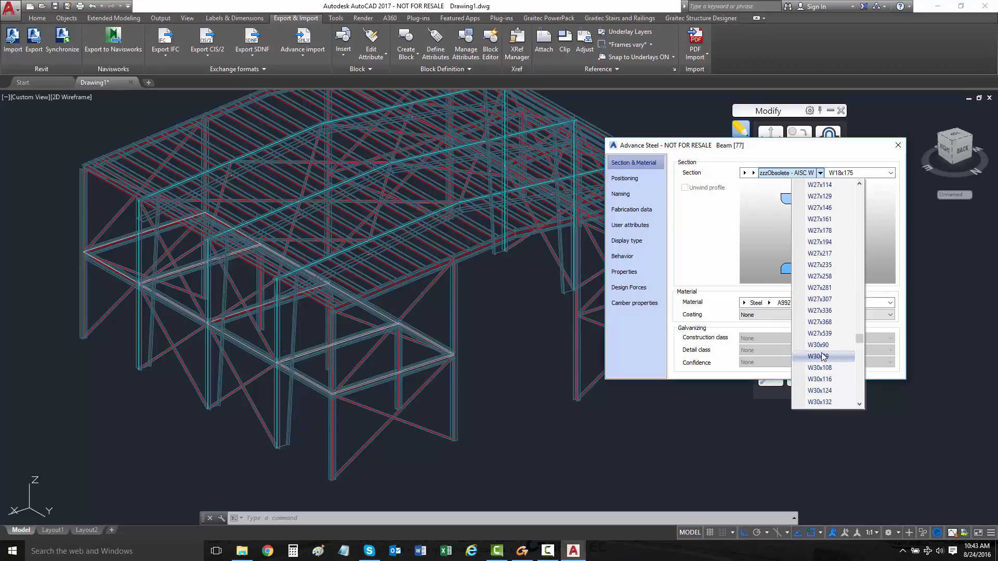
left_click(829, 357)
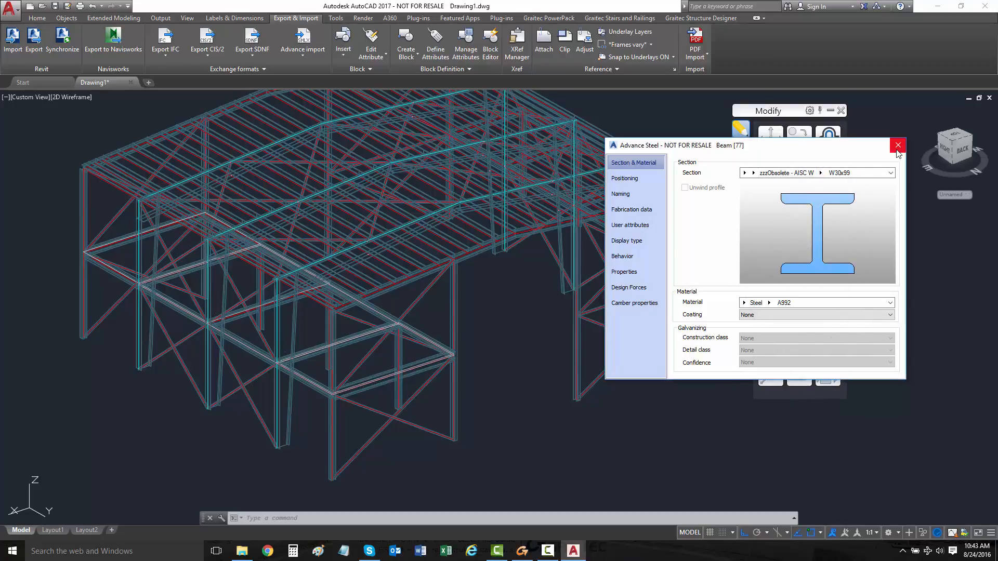
left_click(897, 146)
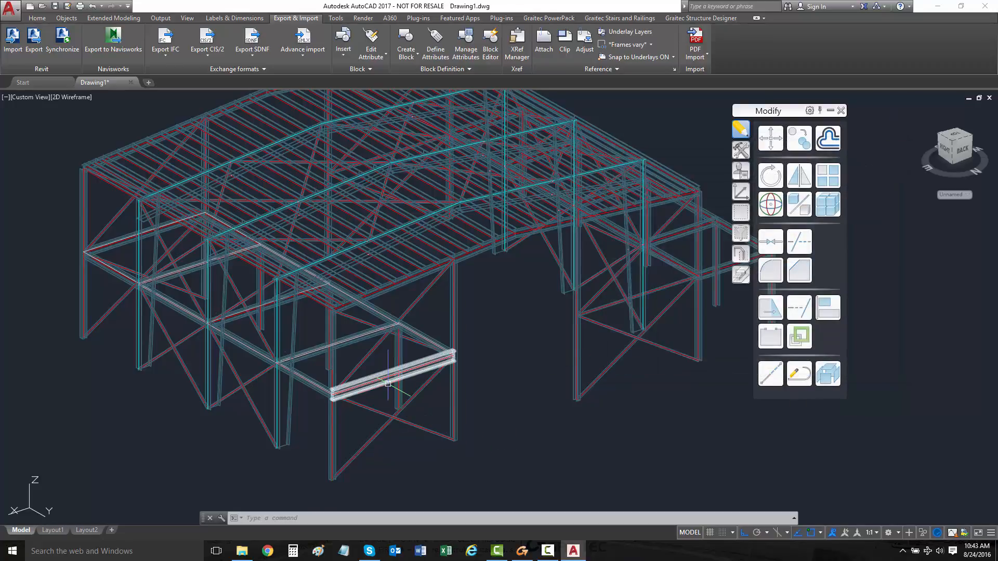
Delete the two crossing diagonal braces below the mezzanine's front end beam
mouse_move(584, 343)
middle_mouse_down()
mouse_move(543, 346)
mouse_move(569, 331)
middle_mouse_up()
left_click(363, 402)
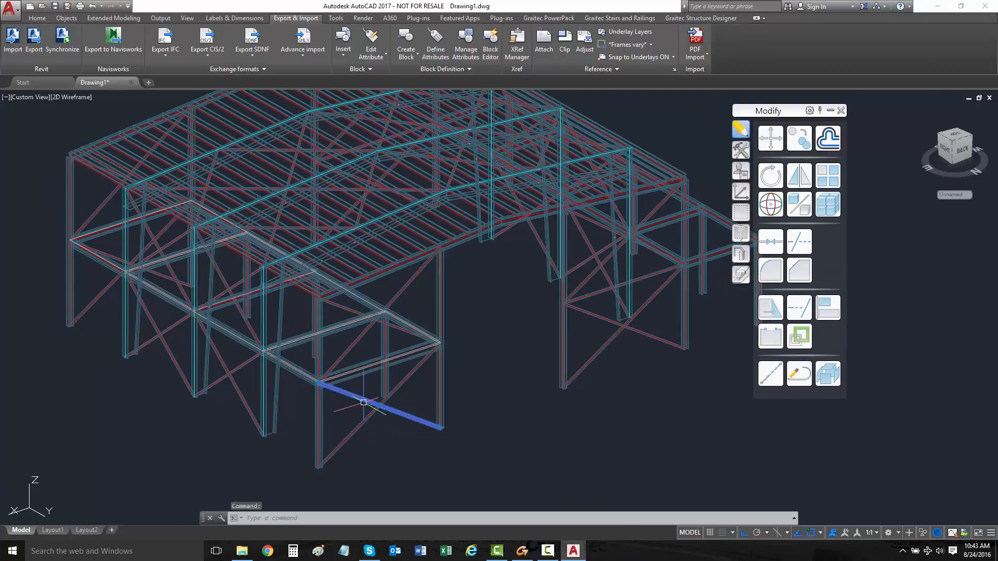
key("Delete")
key("ctrl+z")
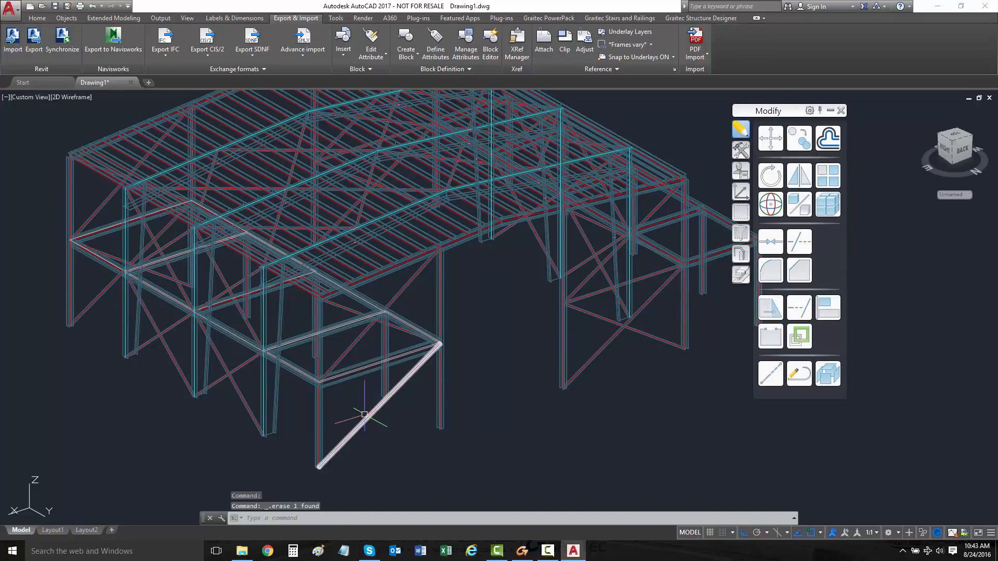
left_click(365, 414)
key("Delete")
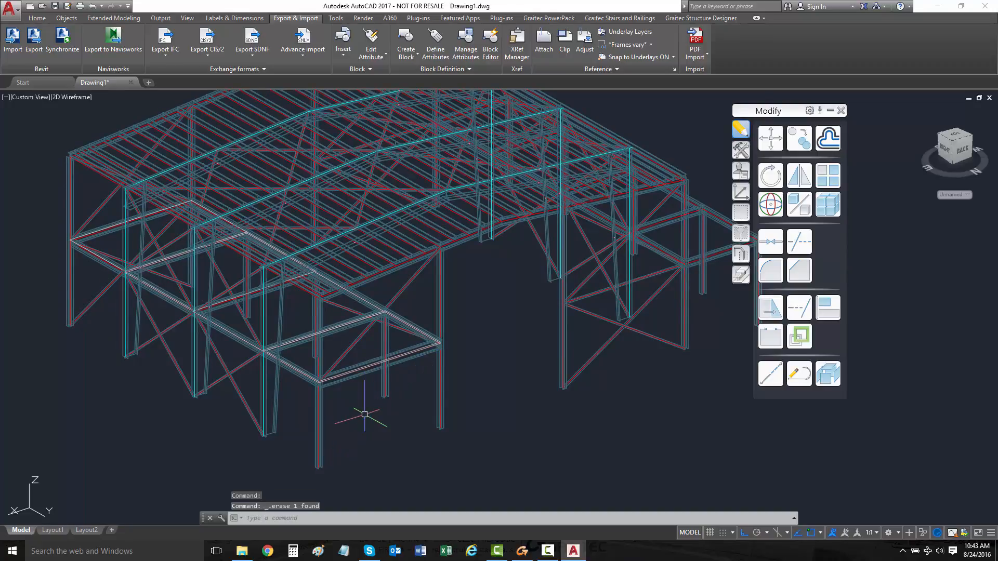
key("ctrl+z")
Delete the two crossing diagonal braces above the mezzanine's front end beam
left_click(411, 278)
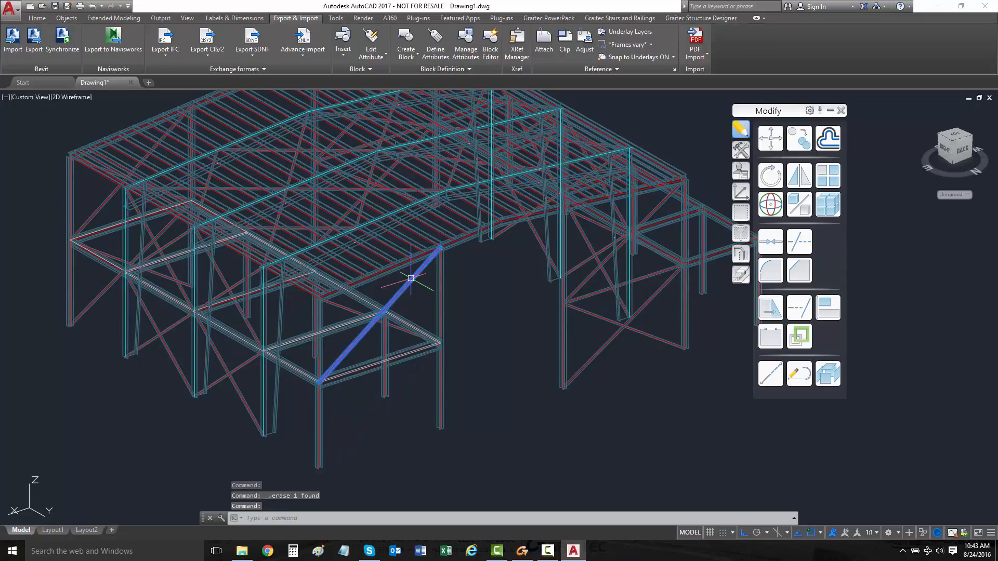
key("Delete")
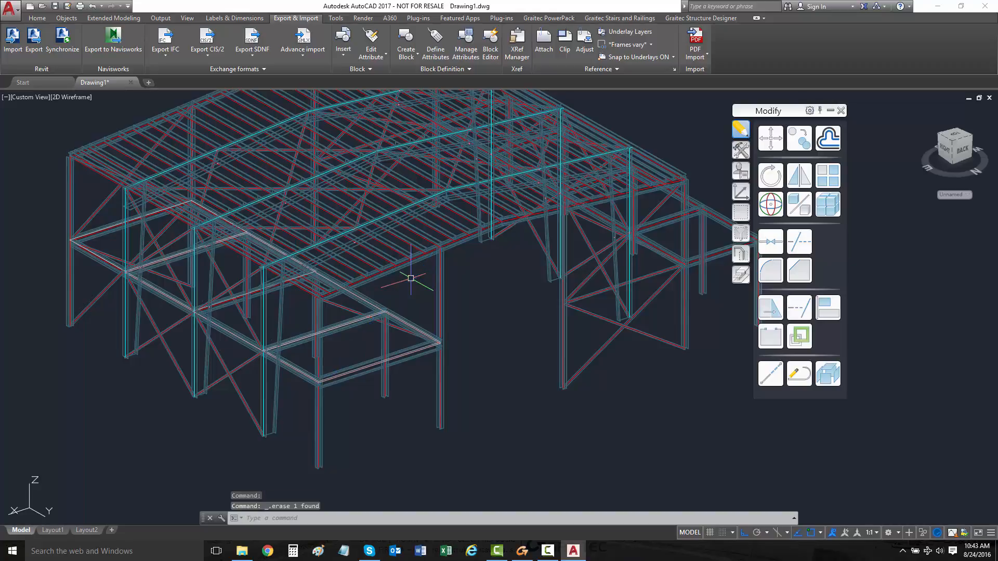
left_click(350, 311)
key("Delete")
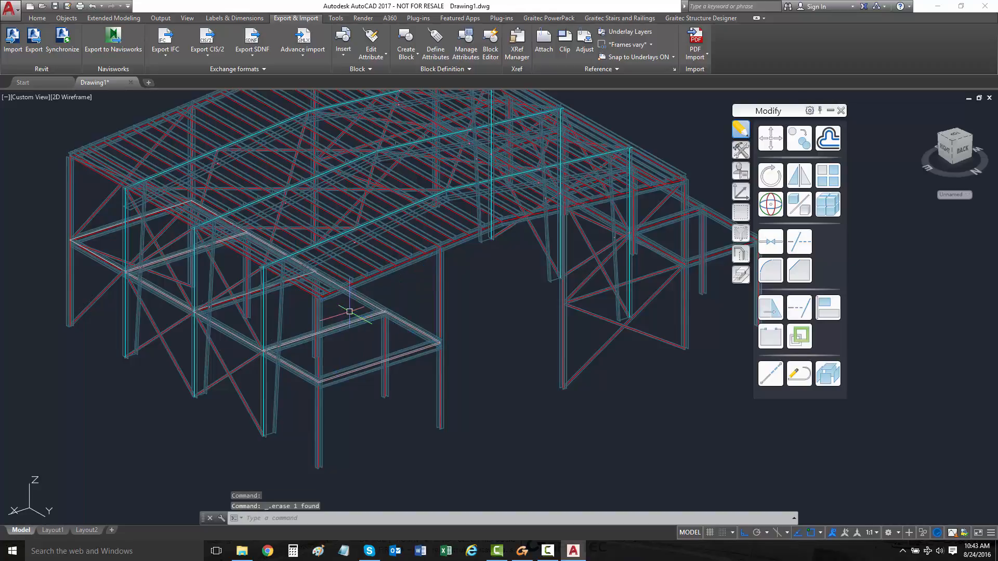
Add a rolled I section beam diagonally from the lean-to beam's joint at the main corner column down to the base of the outer corner column
middle_click_drag(457, 340, 528, 376)
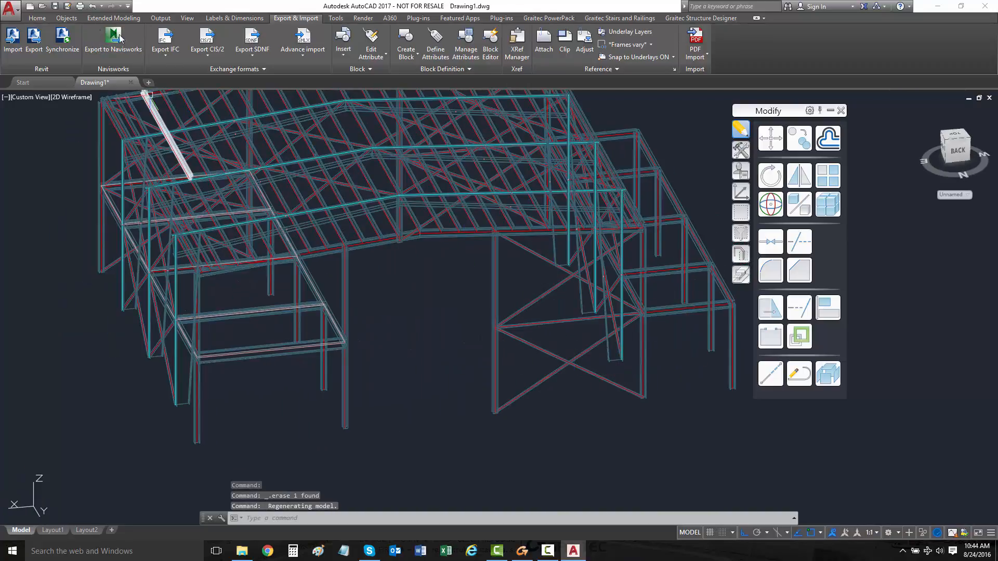
left_click(59, 18)
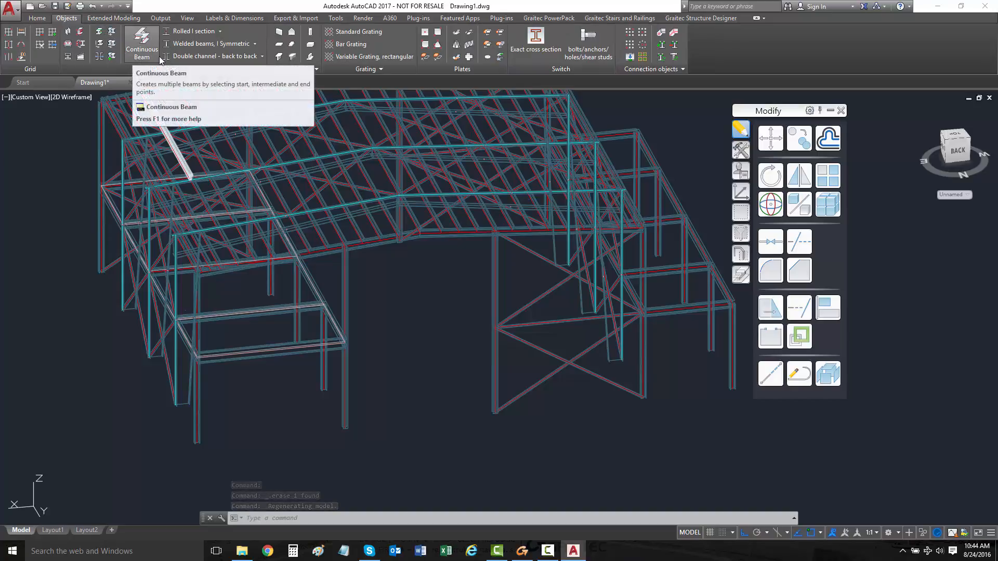
key("F10")
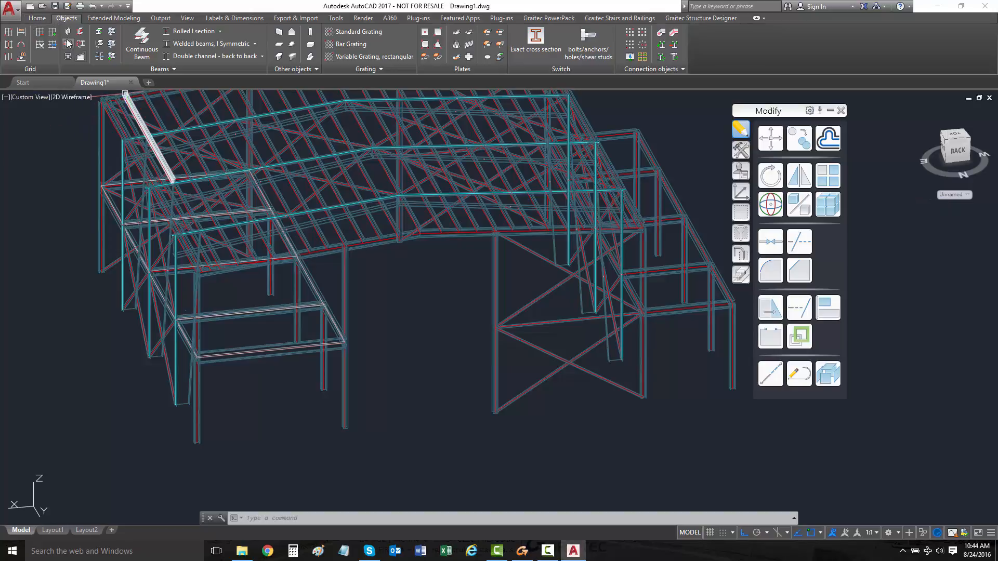
left_click(38, 18)
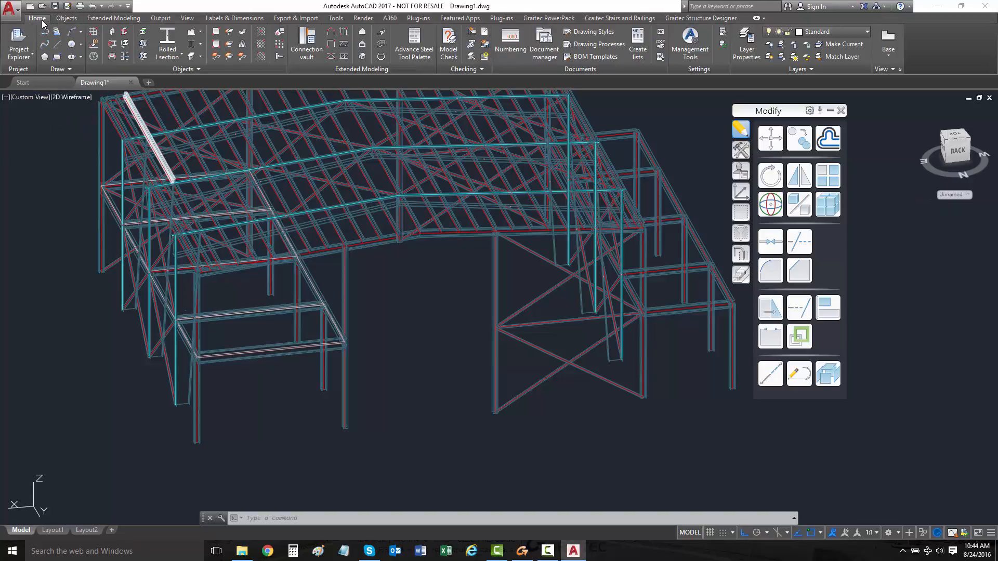
left_click(172, 40)
scroll(670, 323, "up", 5)
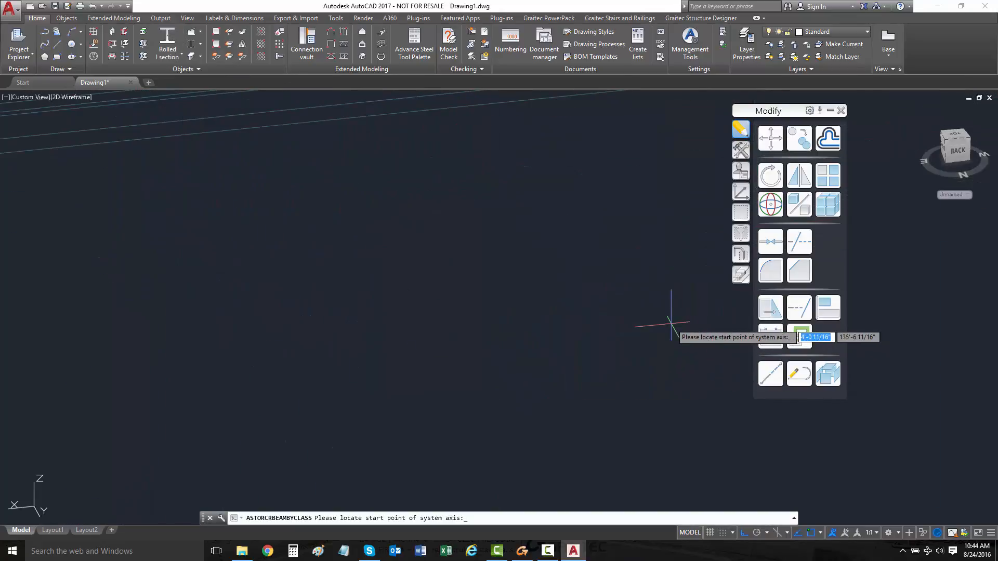
scroll(671, 324, "down", 5)
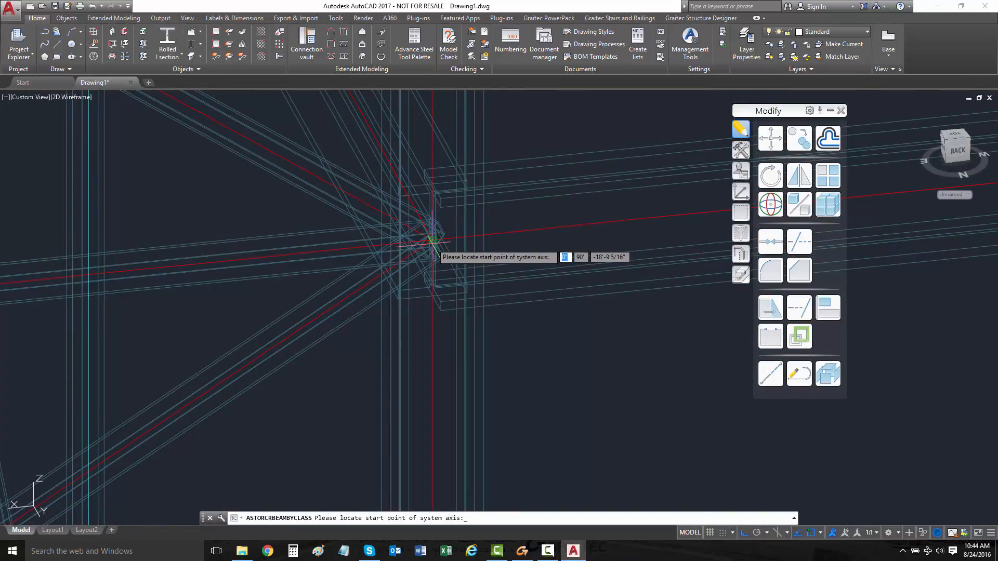
left_click(432, 240)
scroll(524, 349, "down", 5)
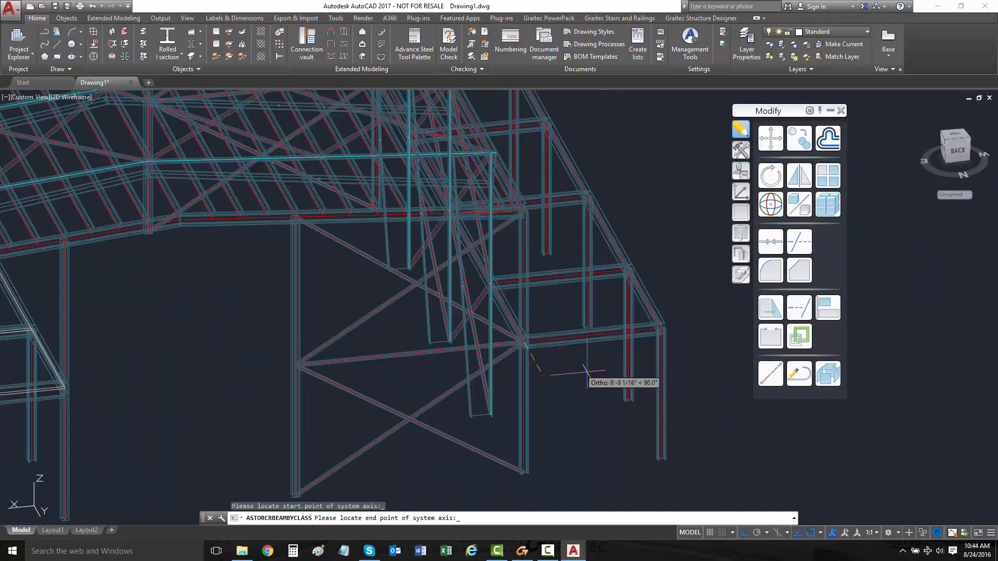
scroll(585, 371, "up", 5)
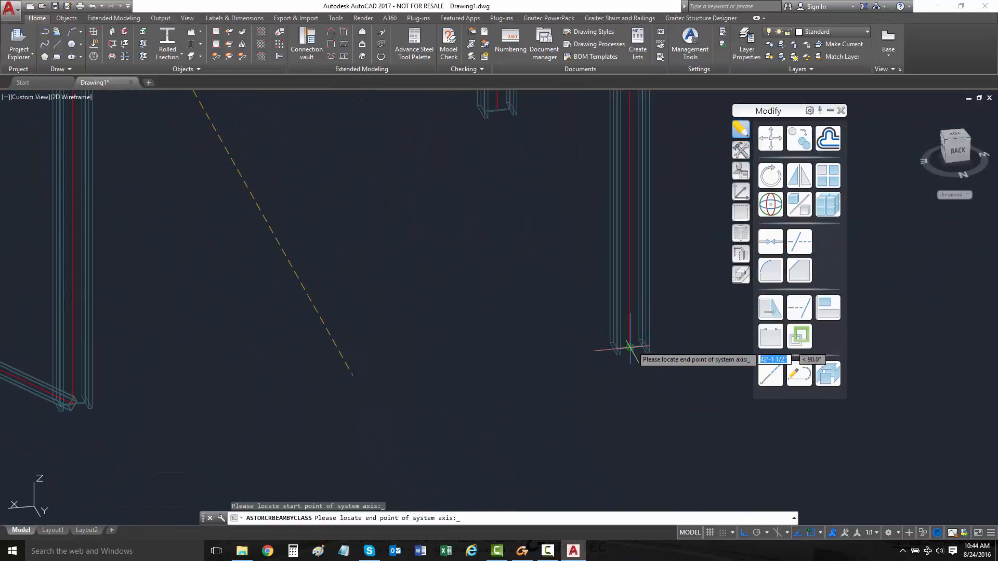
left_click(630, 347)
scroll(630, 346, "down", 6)
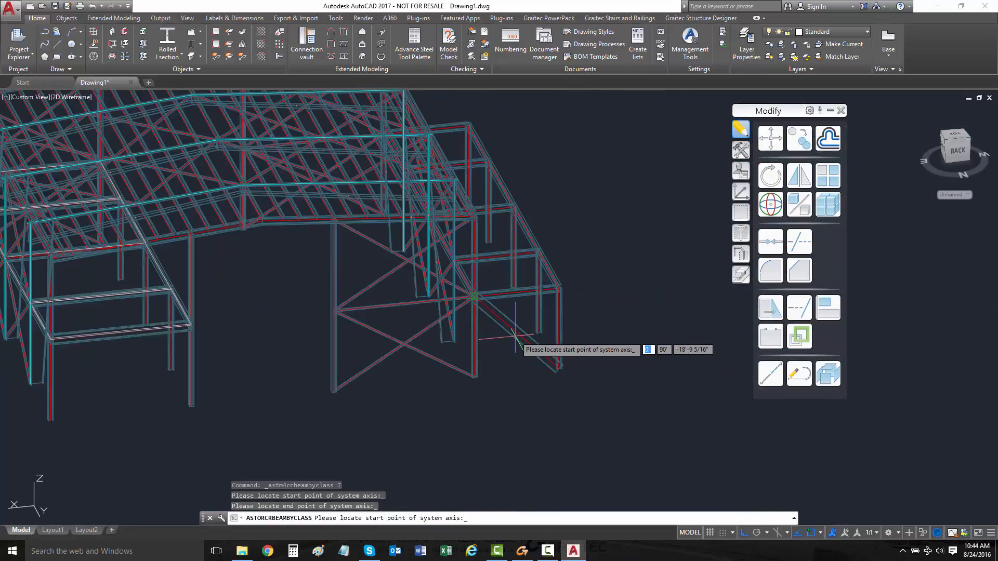
key("Escape")
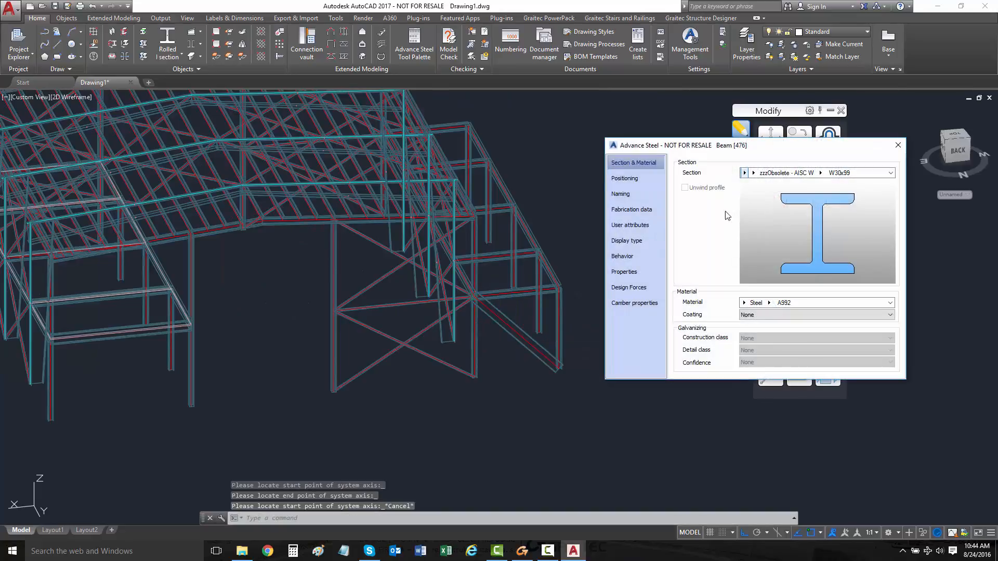
Switch the new diagonal member's section category to Rectangular Hollow Sections
left_click(820, 174)
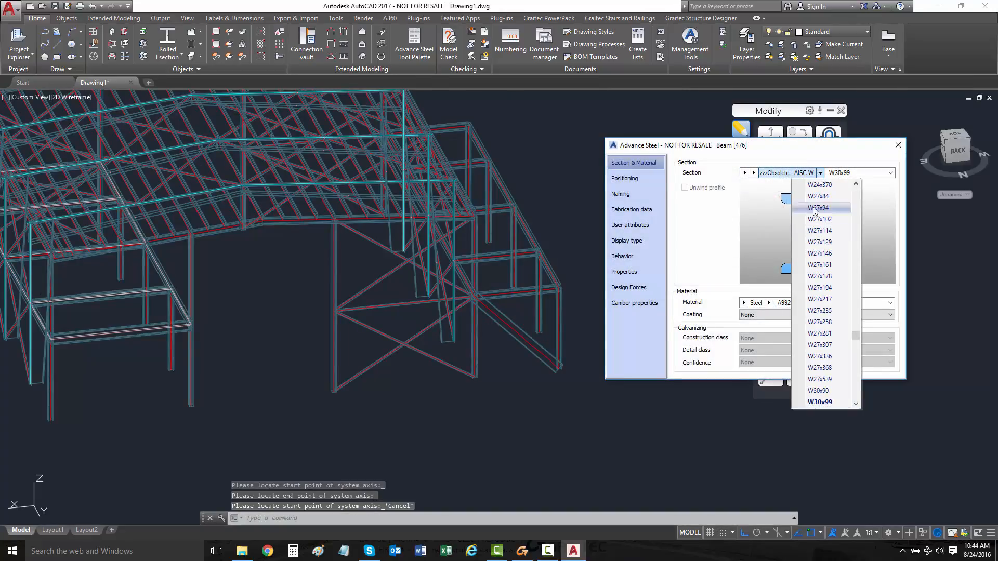
left_click(751, 179)
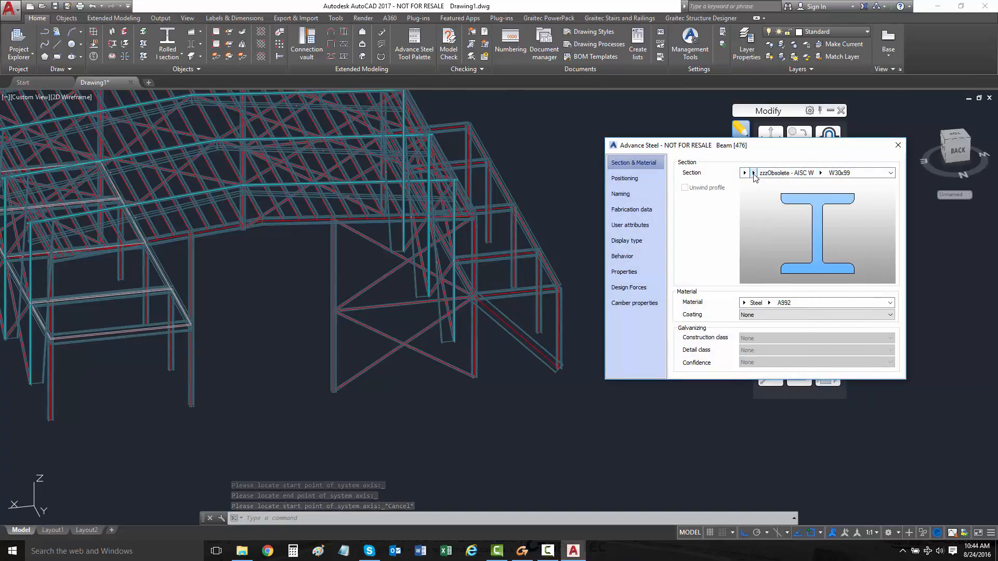
left_click(753, 174)
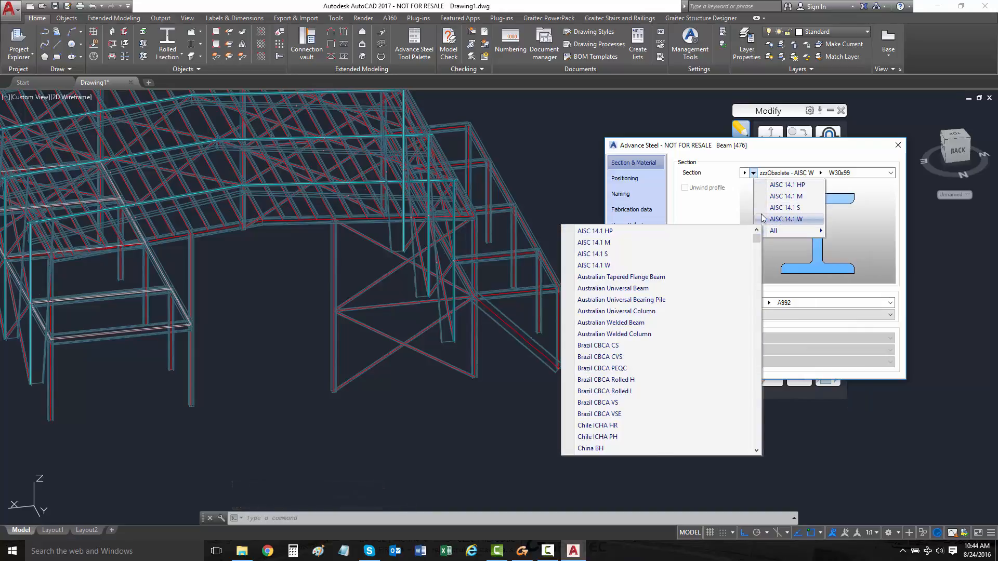
left_click(744, 175)
left_click(745, 174)
left_click(745, 175)
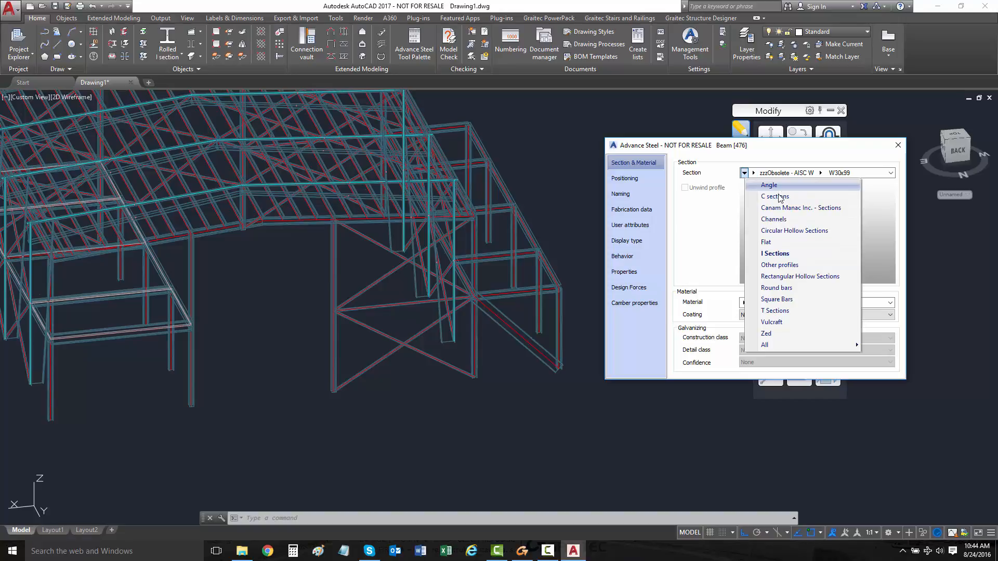
left_click(789, 277)
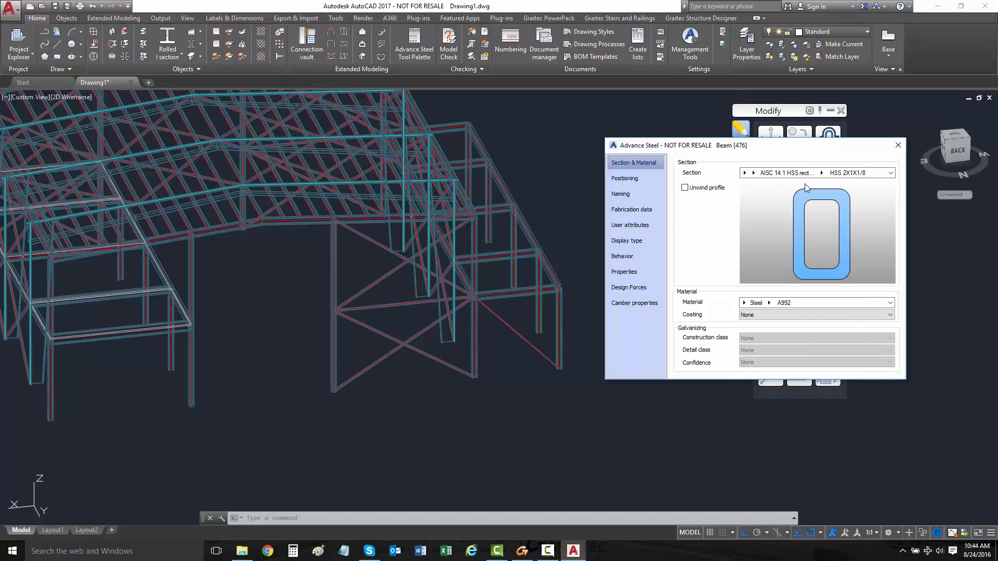
Set the new diagonal member's section to HSS 5X5X1/4 from the AISC 14.1 HSS square class
left_click(753, 173)
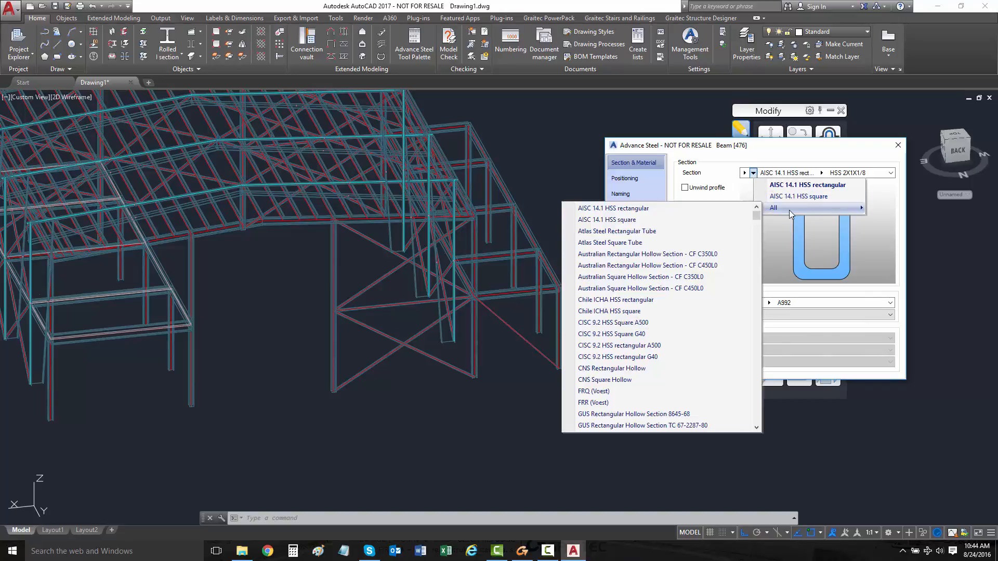
left_click(802, 198)
left_click(821, 174)
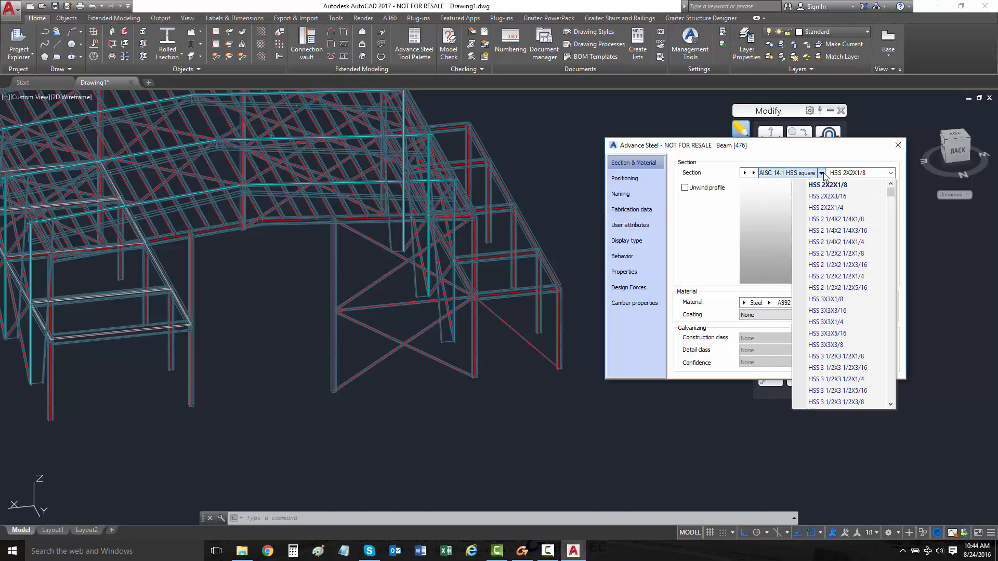
scroll(834, 312, "down", 6)
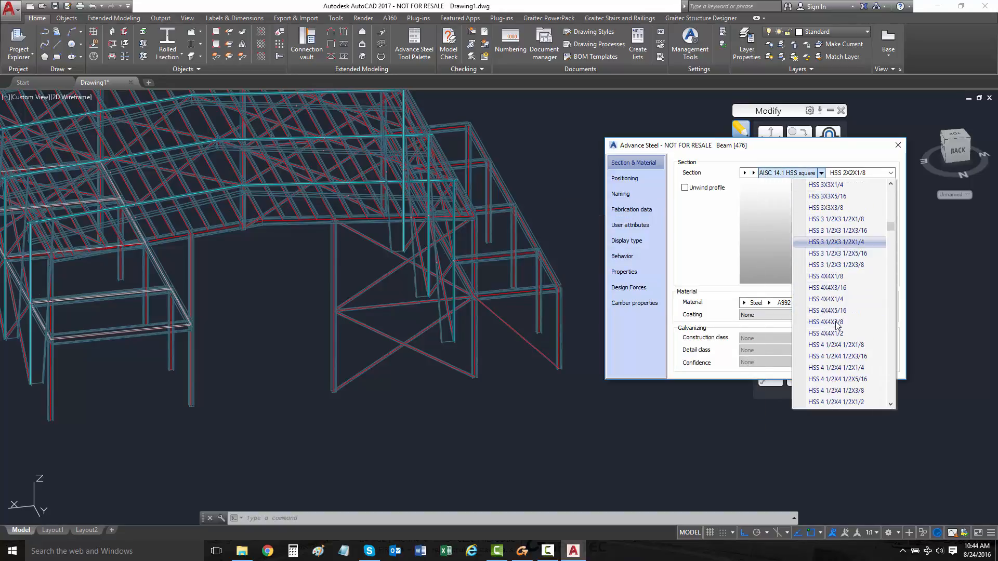
scroll(837, 326, "down", 5)
left_click(838, 325)
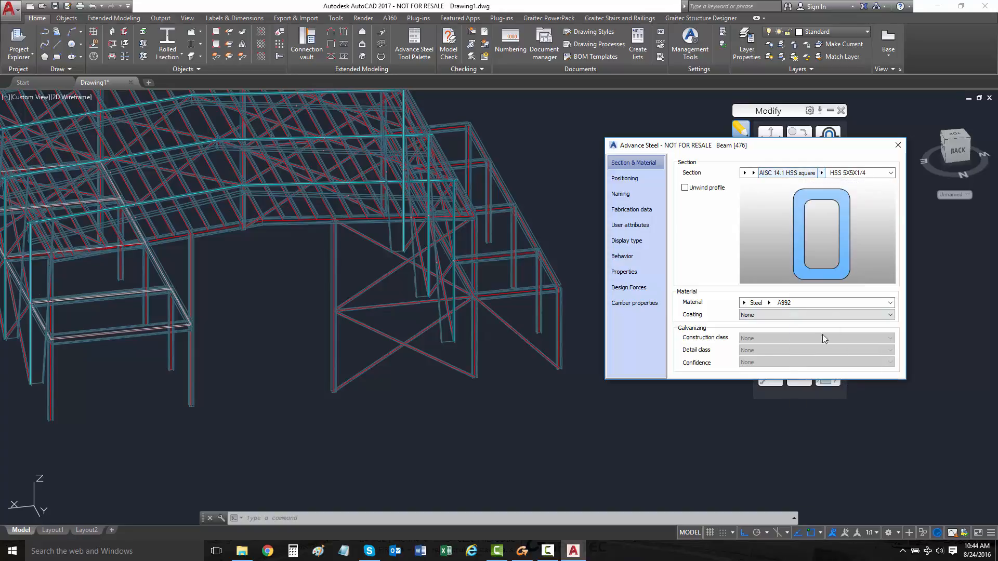
Close the new diagonal member's properties and save the drawing
left_click(899, 145)
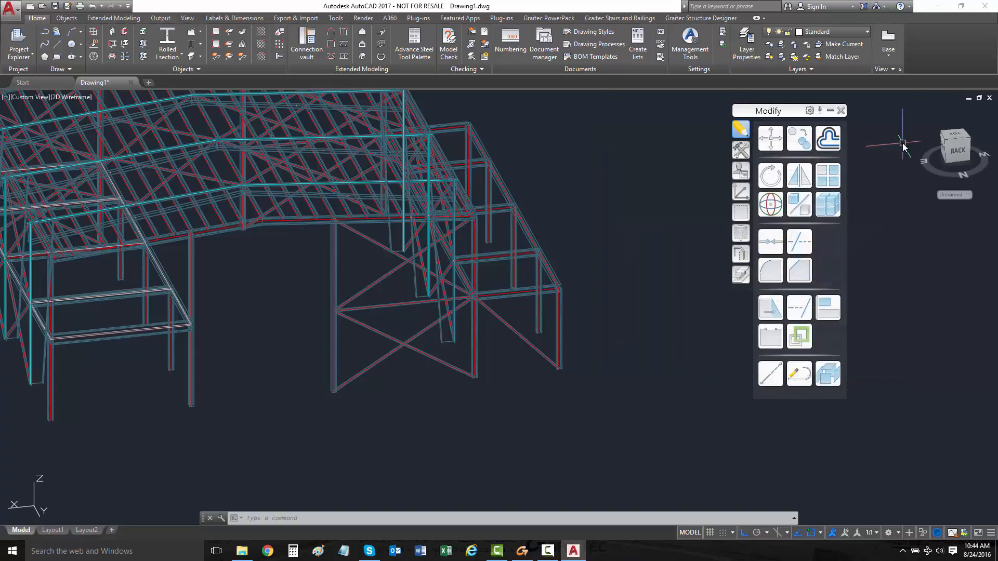
middle_click_drag(296, 347, 358, 299)
scroll(336, 328, "down", 2)
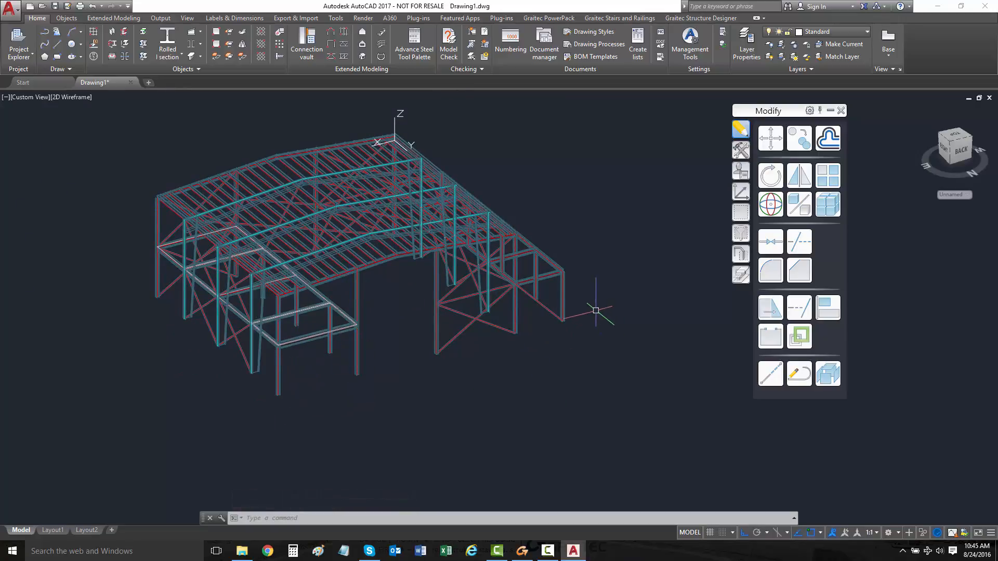
scroll(448, 296, "up", 3)
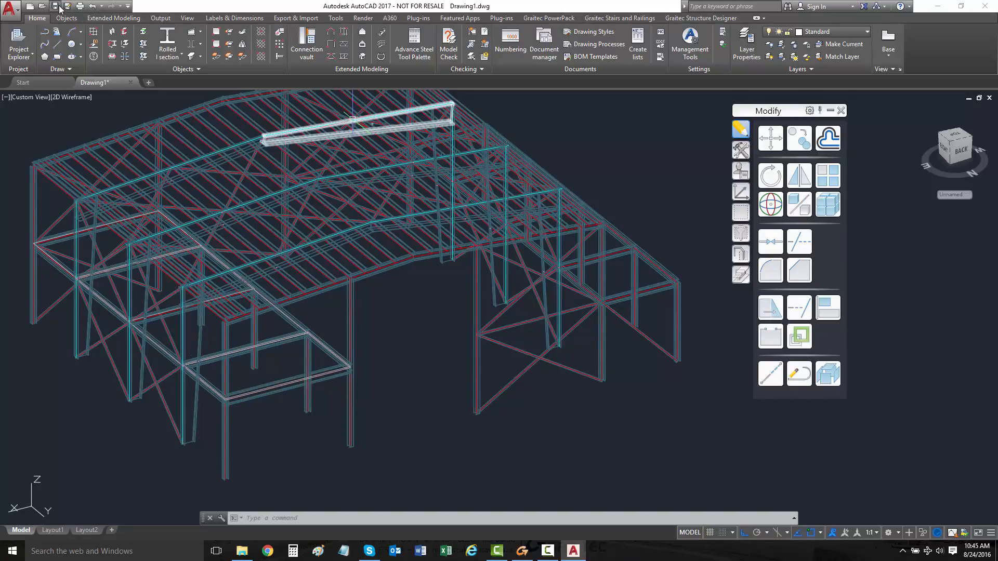
key("ctrl+s")
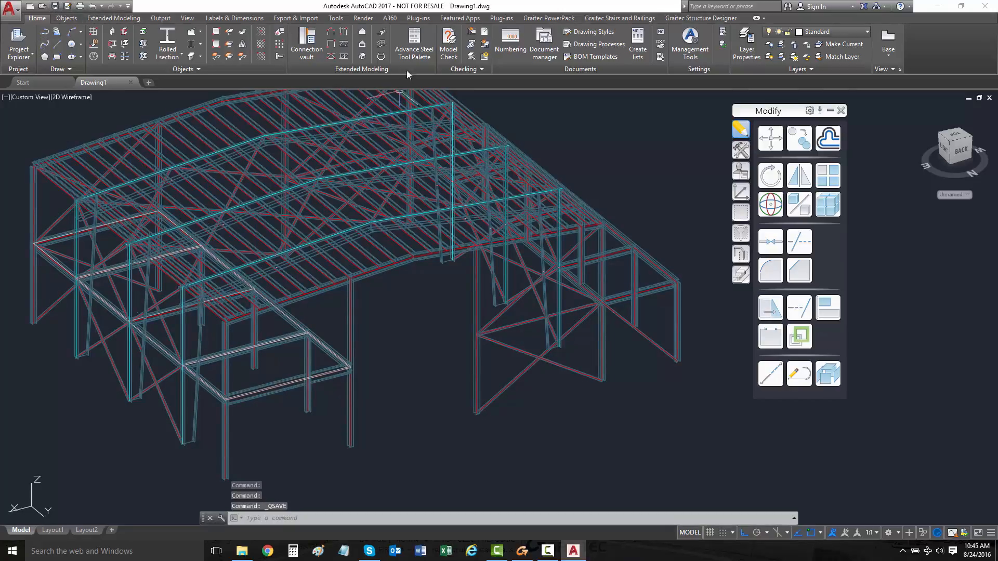
Export the steel model to the Import Export folder as "Steel Structure exported from AS.smlx"
left_click(296, 17)
left_click(307, 58)
left_click(308, 92)
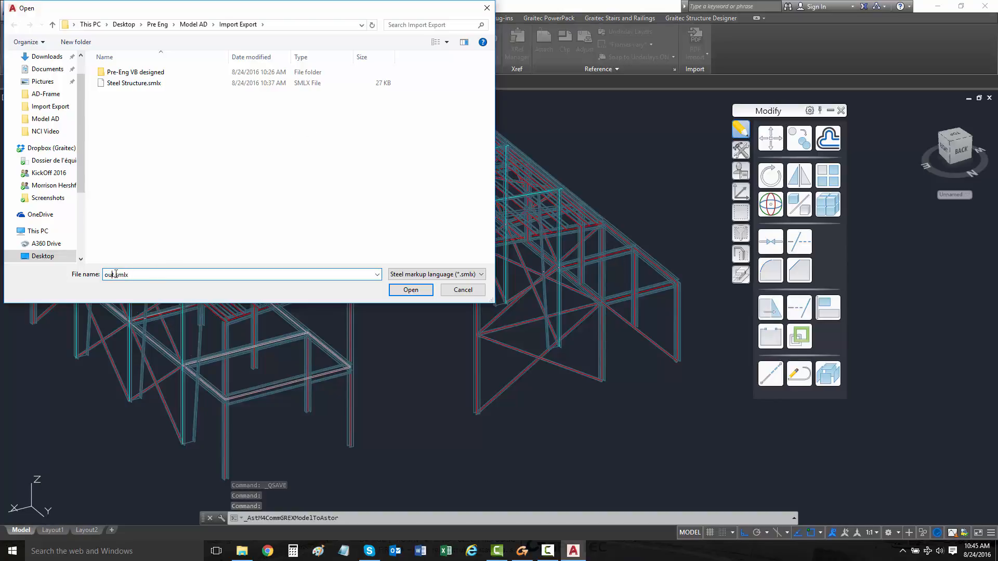
left_click(130, 84)
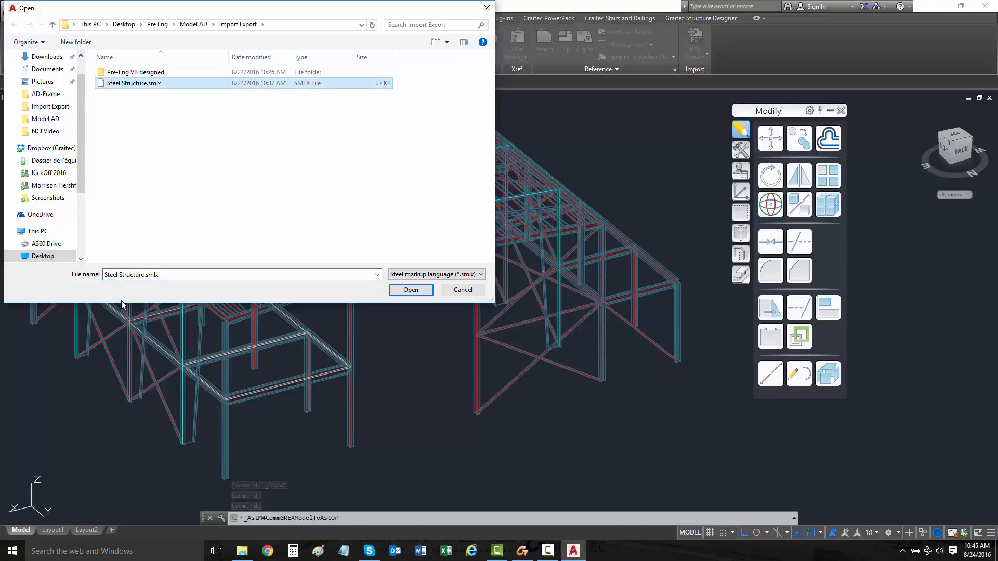
left_click(148, 275)
left_click(146, 275)
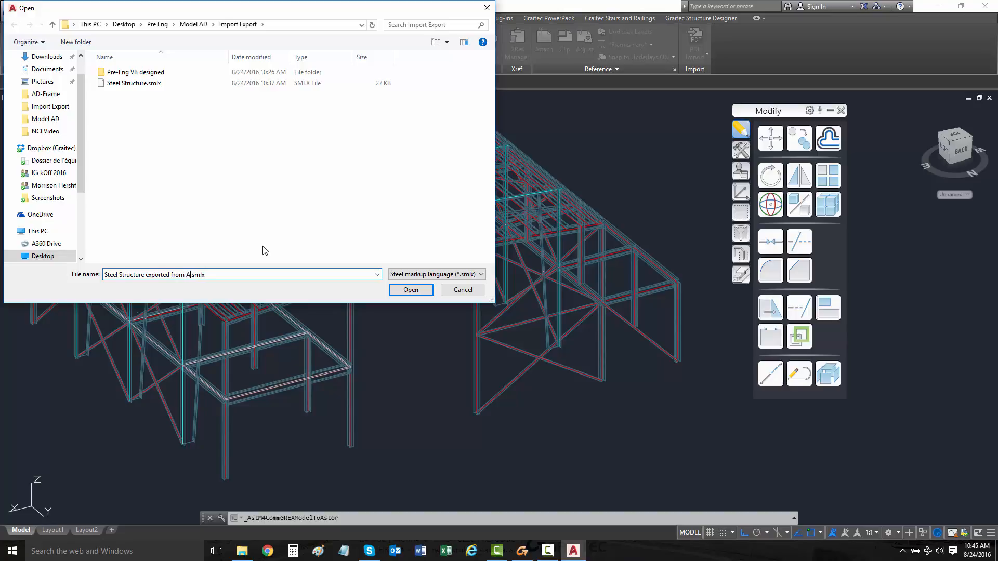
left_click(411, 291)
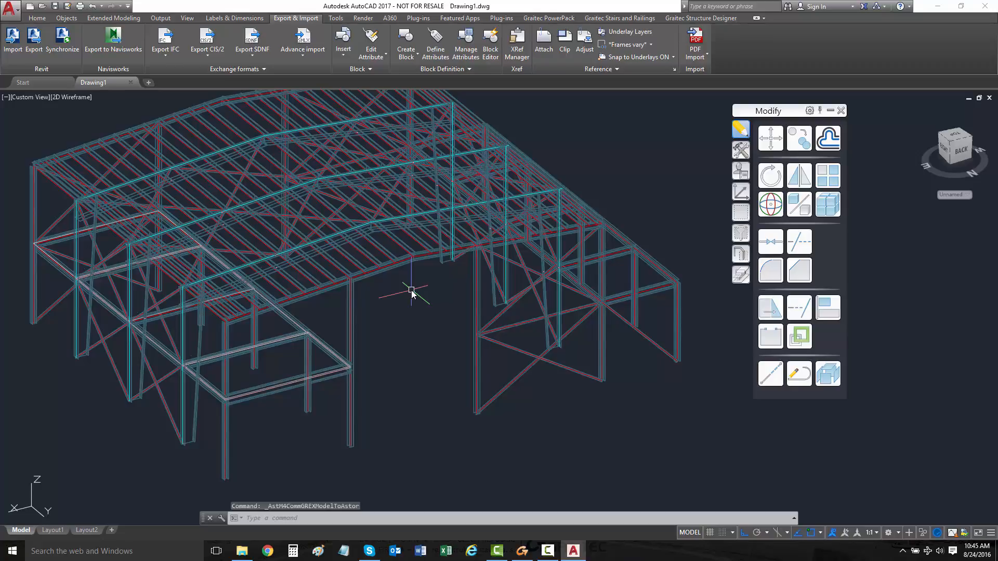
Switch to Advance Design and load "Steel Structure exported from AS.smlx" into a Graitec BIM synchronization
mouse_move(525, 554)
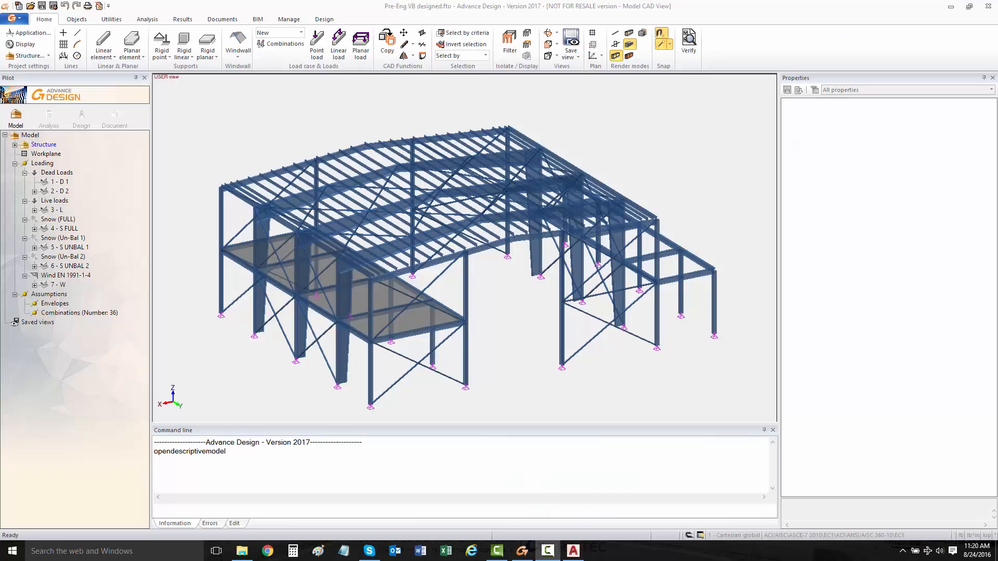
left_click(256, 19)
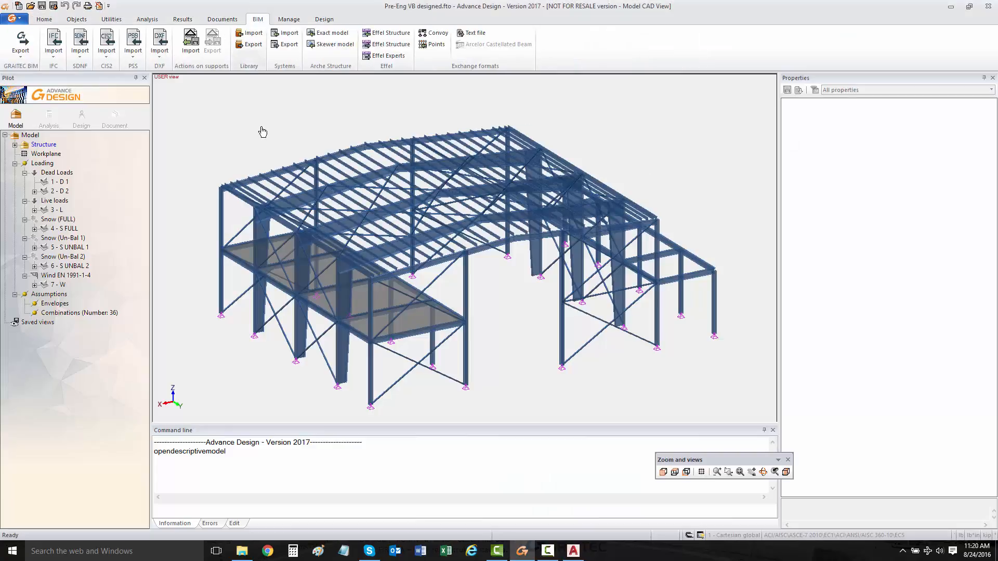
left_click(20, 56)
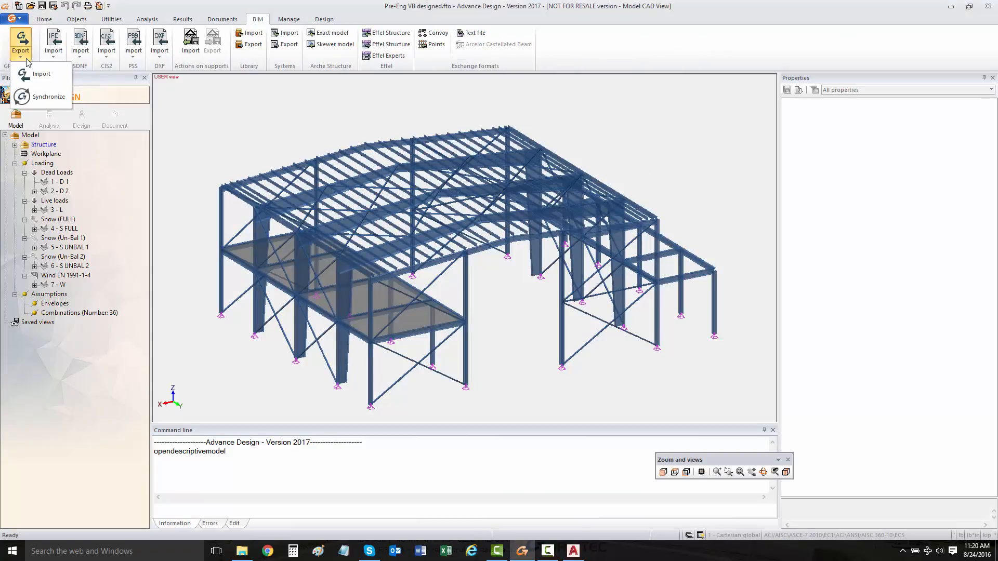
left_click(32, 97)
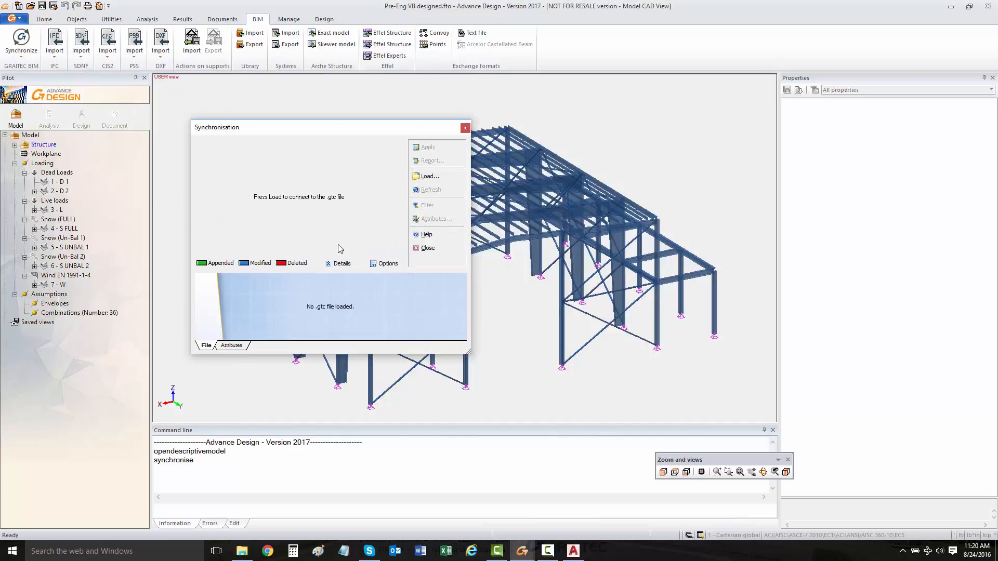
left_click(430, 176)
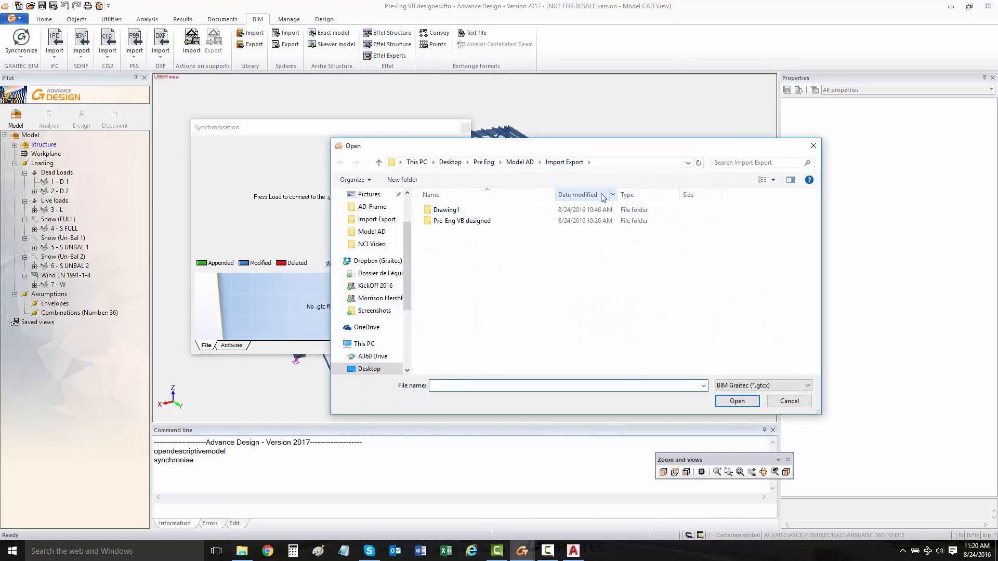
left_click(757, 385)
left_click(749, 412)
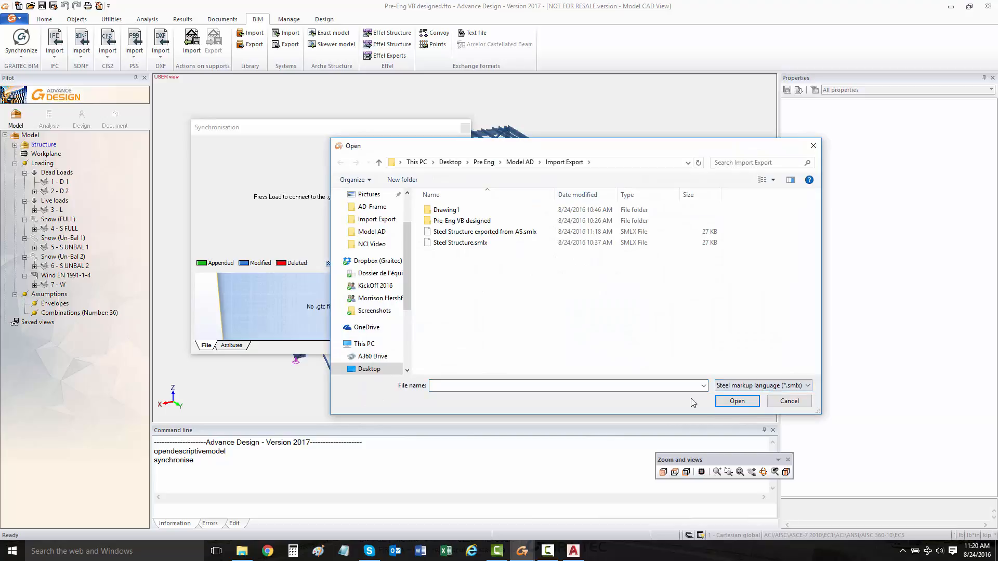
left_click(487, 232)
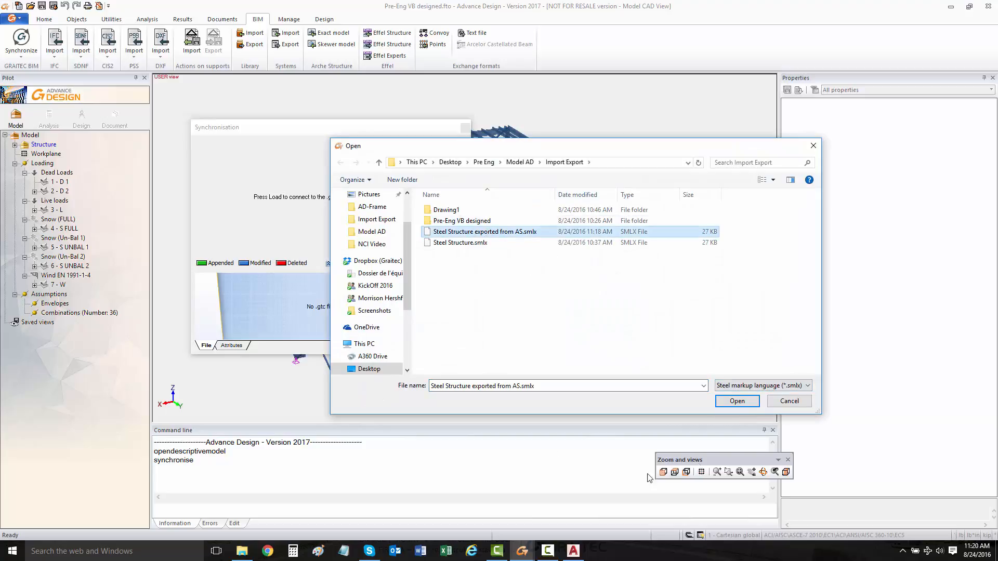
left_click(749, 405)
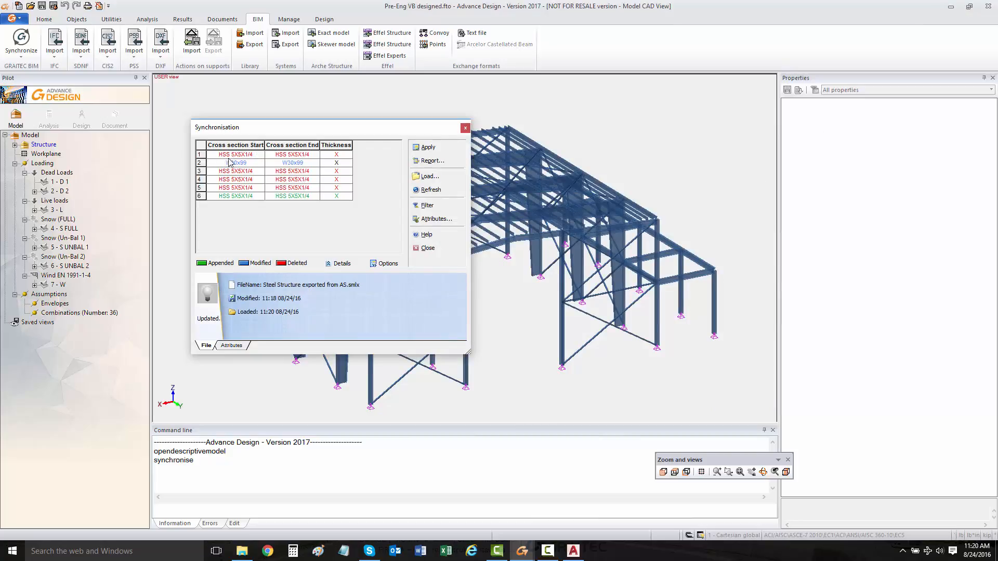
Accept the first three synchronization differences one by one: HSS 5X5X1/4, W30x99 and the next HSS 5X5X1/4
mouse_move(311, 164)
mouse_move(295, 201)
left_click(202, 155)
right_click(202, 156)
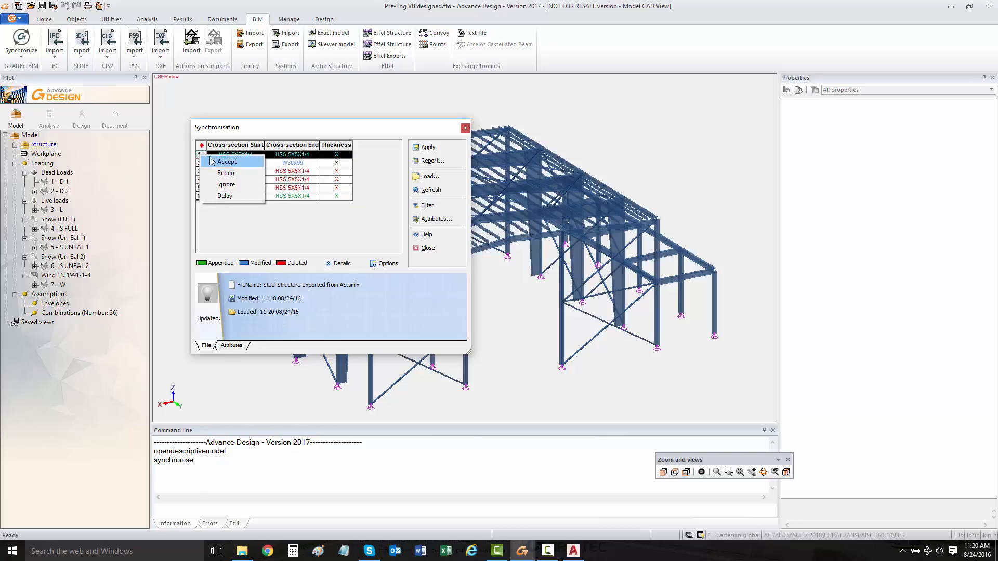
left_click(227, 161)
left_click(203, 163)
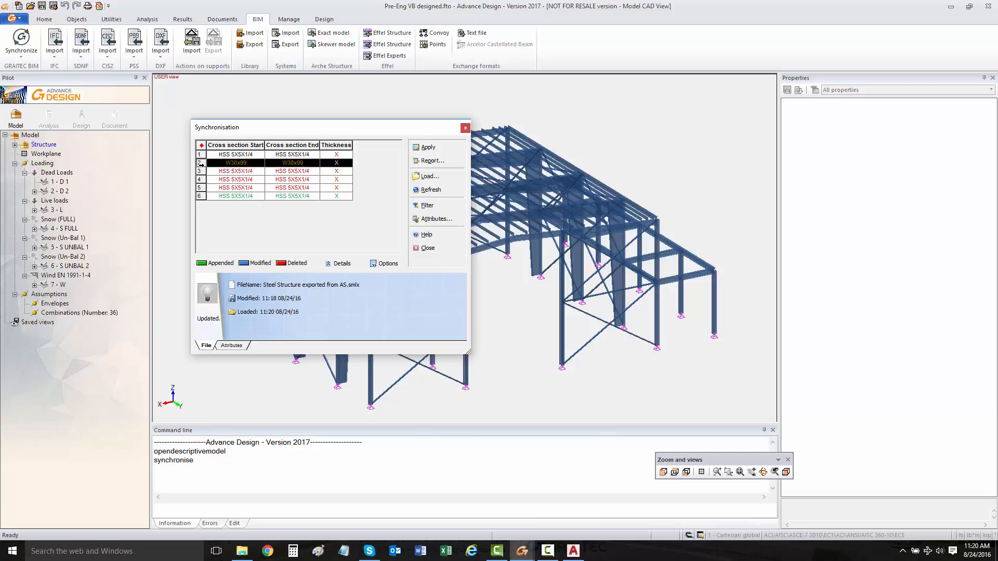
right_click(202, 164)
left_click(227, 170)
left_click(202, 171)
right_click(202, 172)
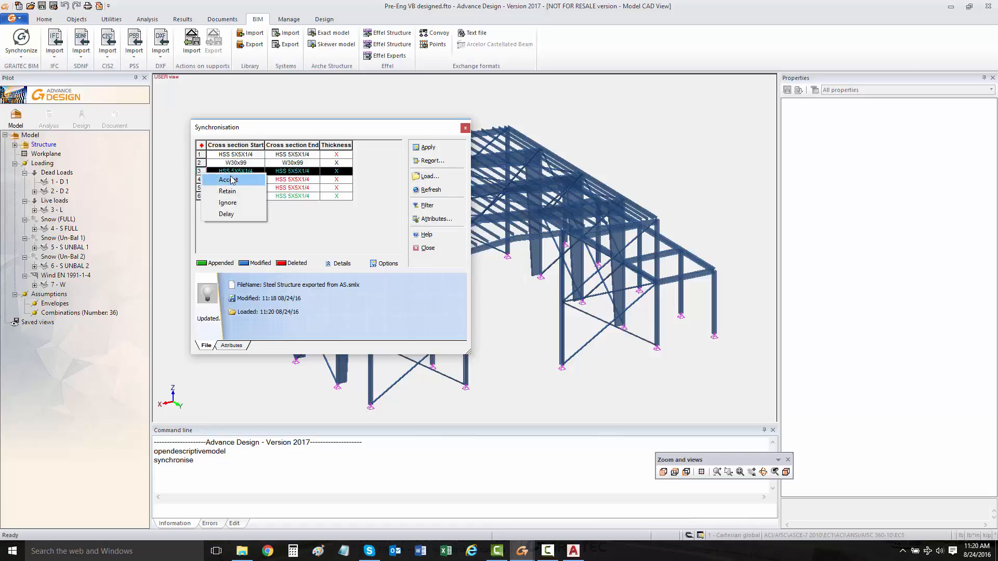
left_click(230, 179)
Accept the remaining three HSS 5X5X1/4 synchronization differences, rows 4 to 6, together
left_click(202, 179)
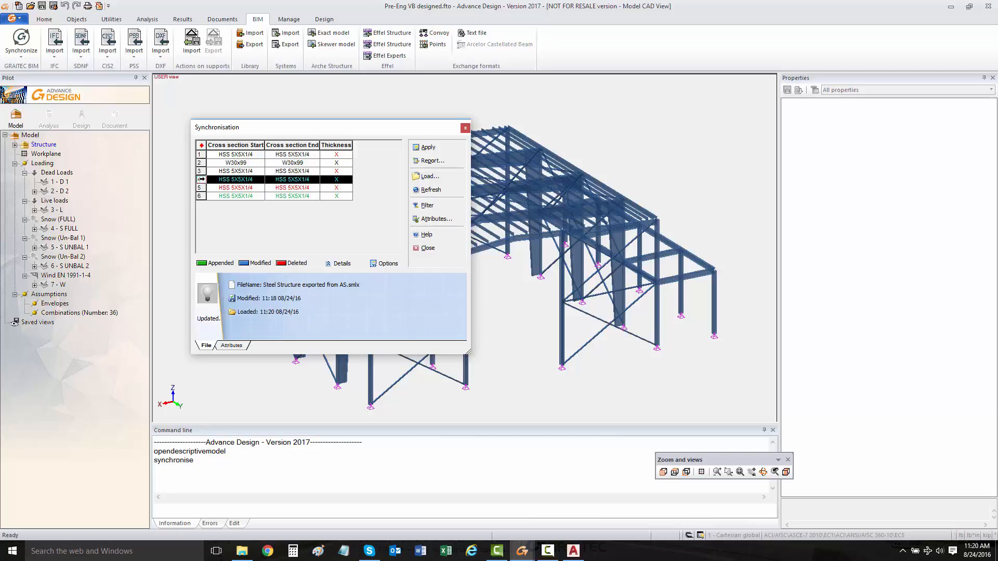
left_click_drag(201, 179, 201, 196)
right_click(201, 196)
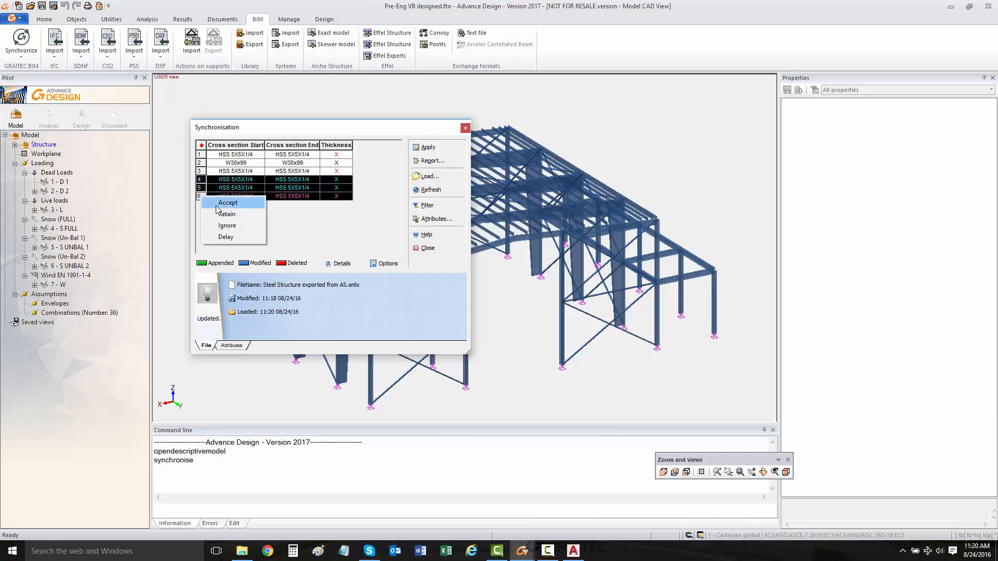
left_click(229, 204)
Apply the accepted changes without printing a modifications report, confirm each deletion, modification and addition, and close the synchronization
left_click(427, 148)
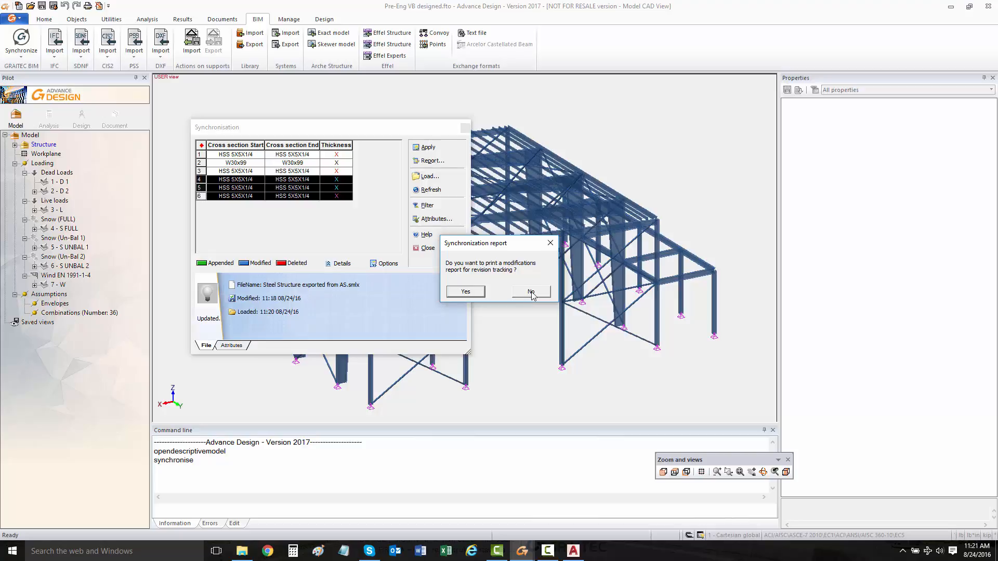
left_click(531, 292)
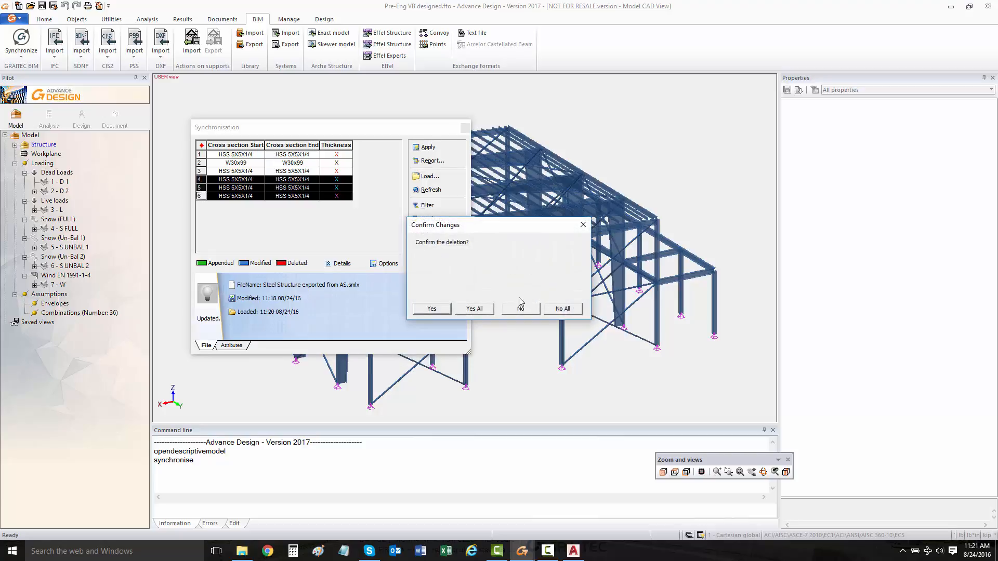
left_click(434, 312)
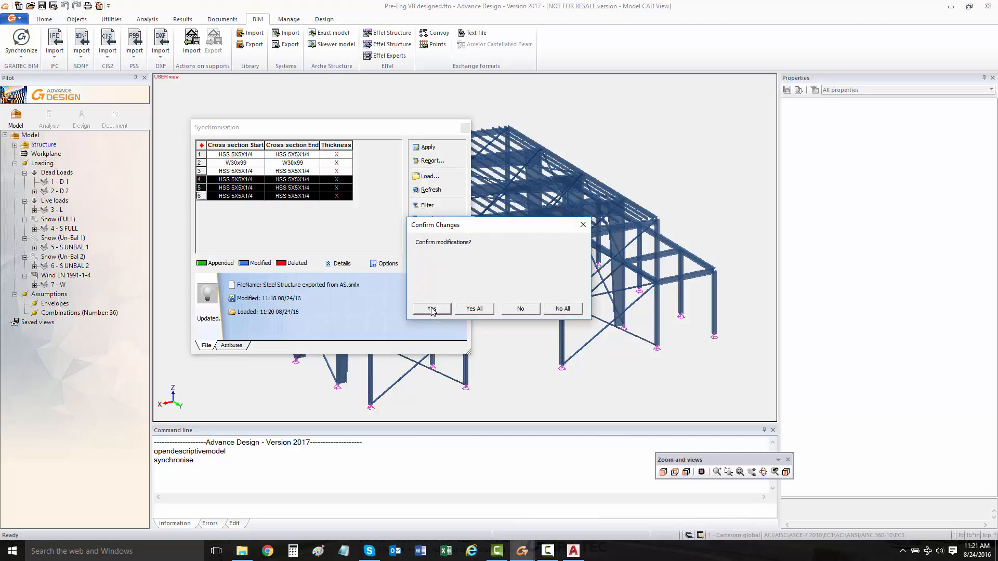
left_click(433, 312)
left_click(434, 312)
left_click(432, 308)
left_click(432, 308)
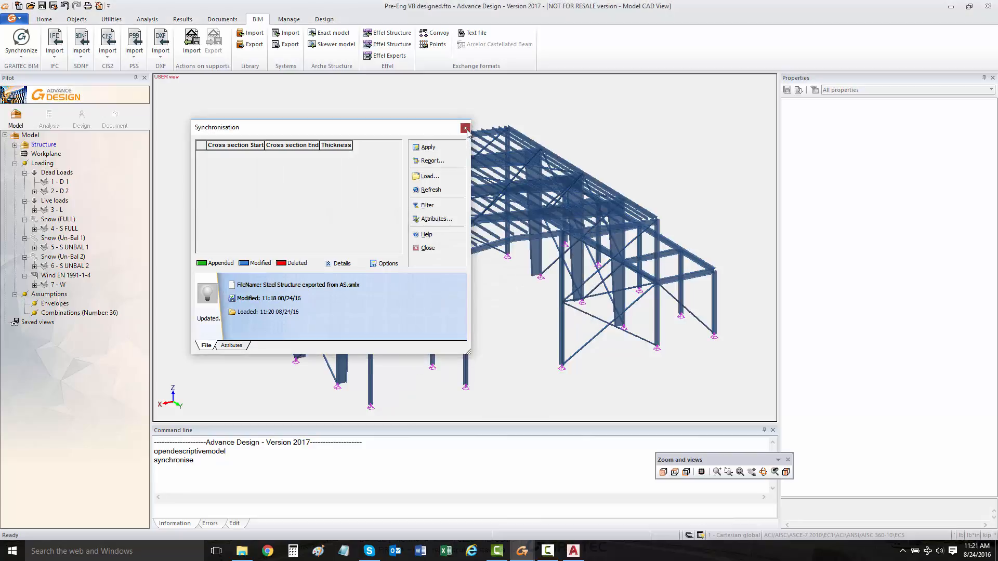
left_click(466, 128)
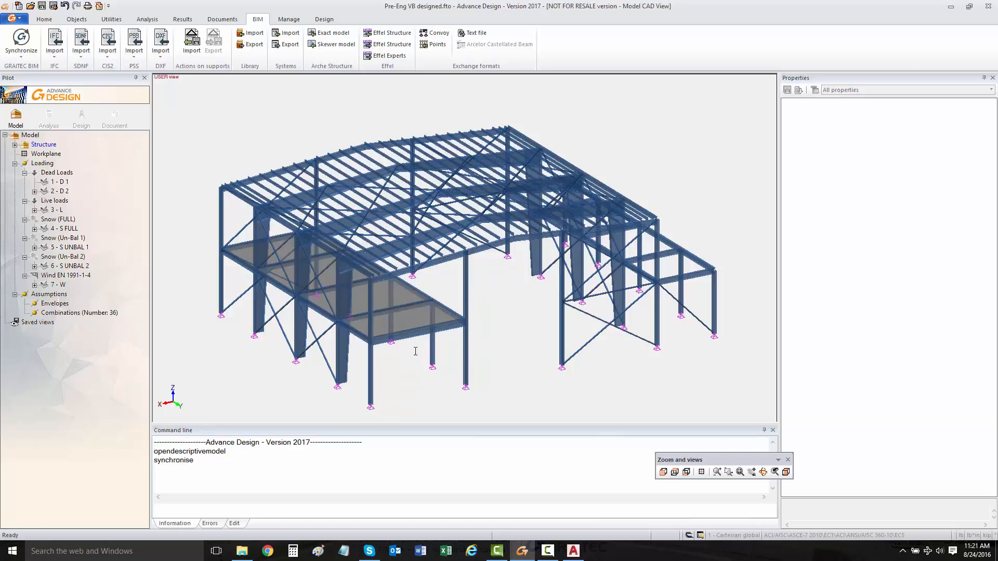
Check the cross sections of the new lean-to diagonal brace and the mezzanine's front end beam
left_click(679, 305)
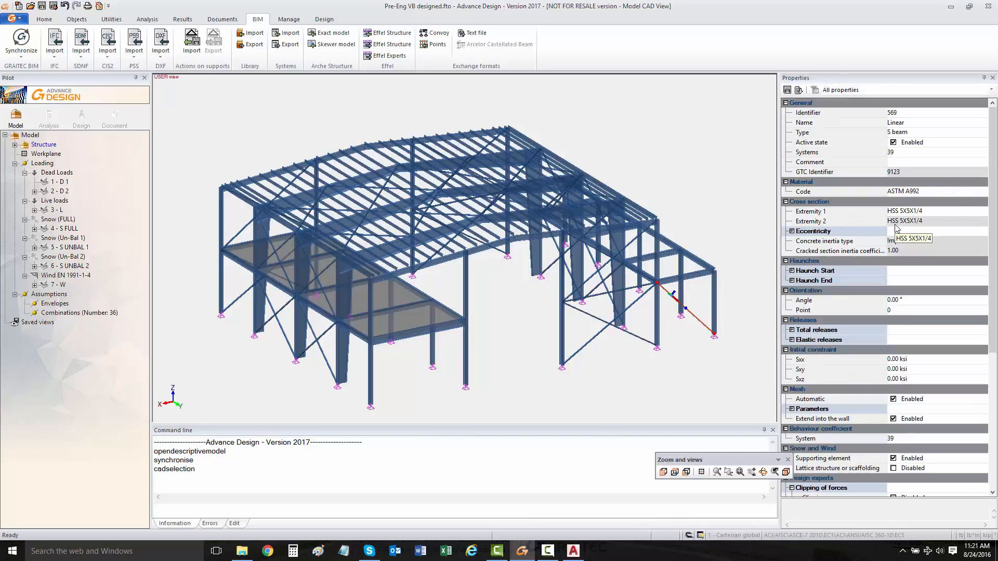
key("Escape")
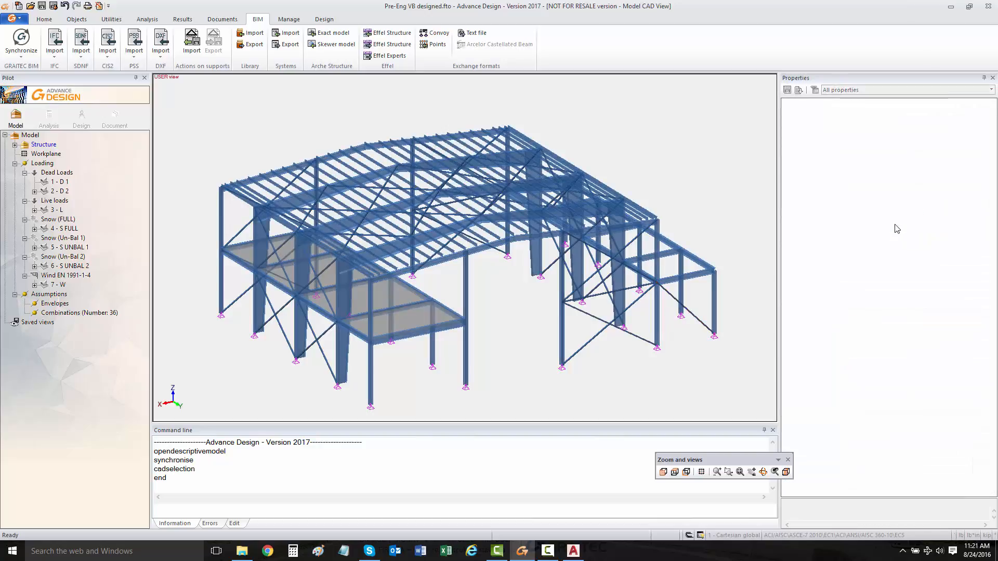
left_click(399, 337)
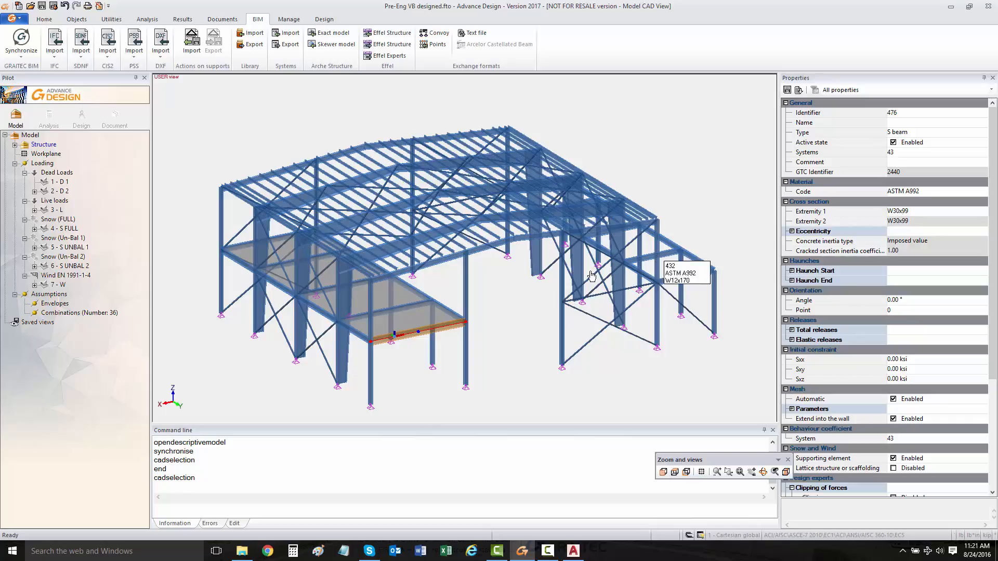
middle_click_drag(587, 270, 575, 260)
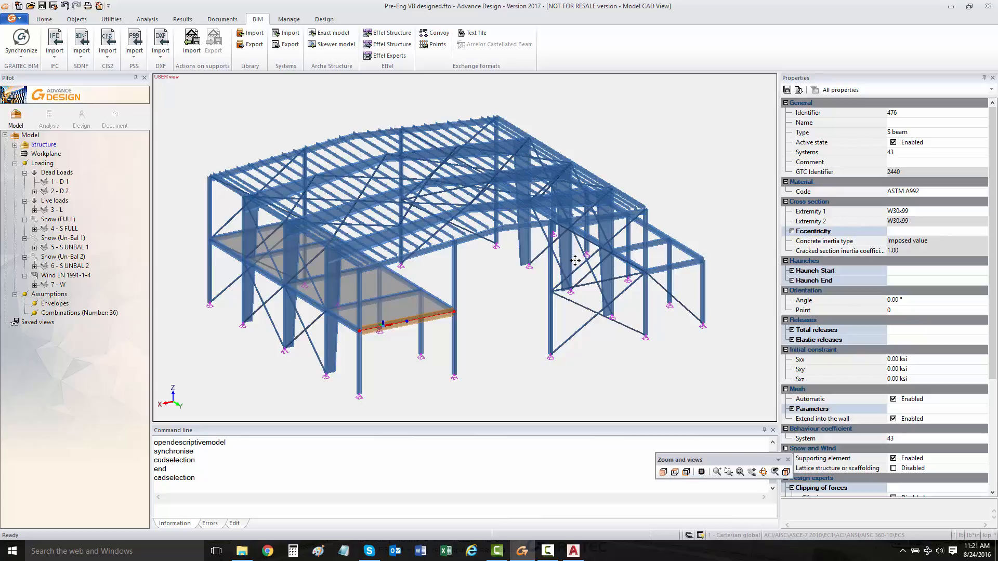
Switch to Advance Steel to view its Advance export, import and synchronization options, return to Advance Design and clear the selection
left_click(572, 551)
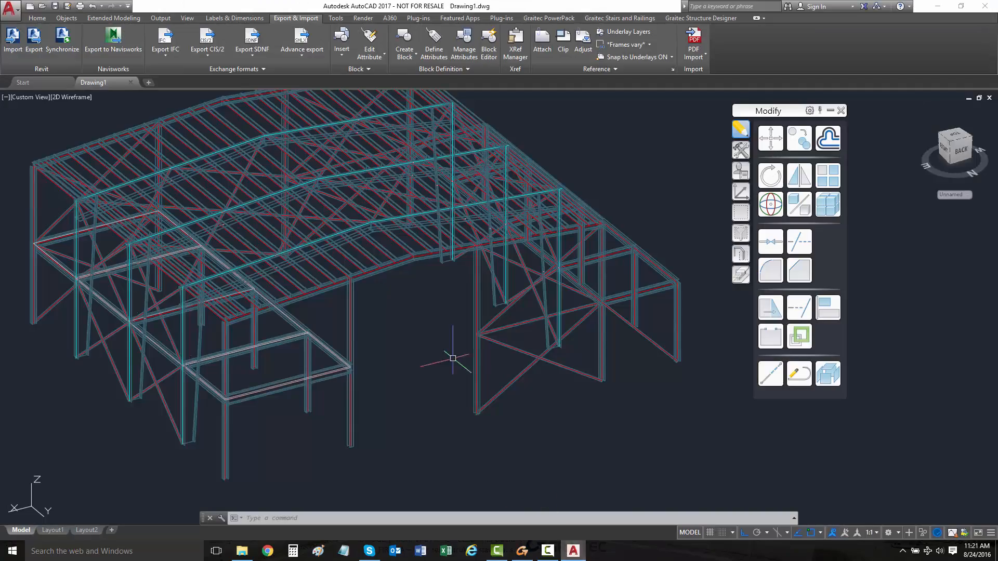
left_click(301, 56)
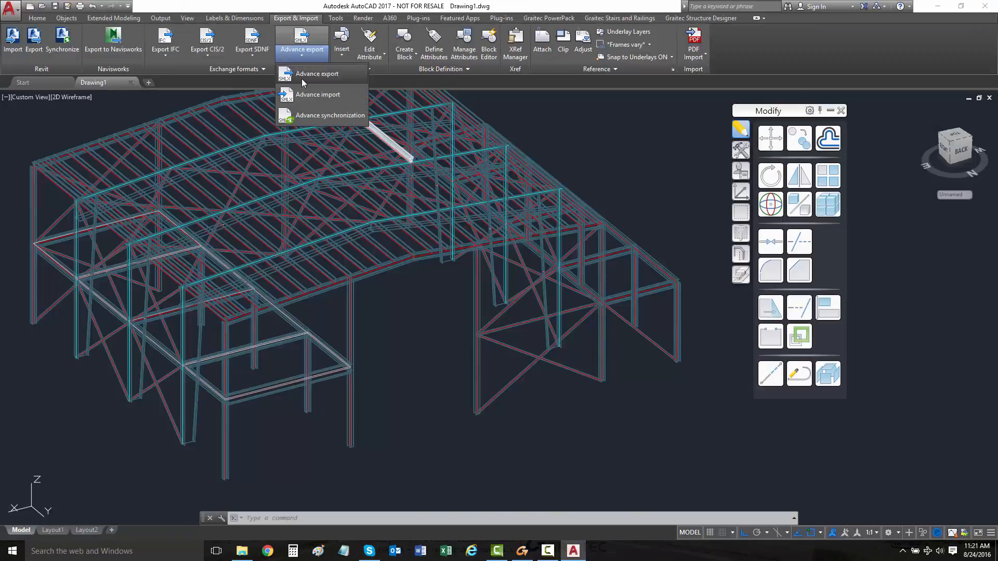
left_click(939, 7)
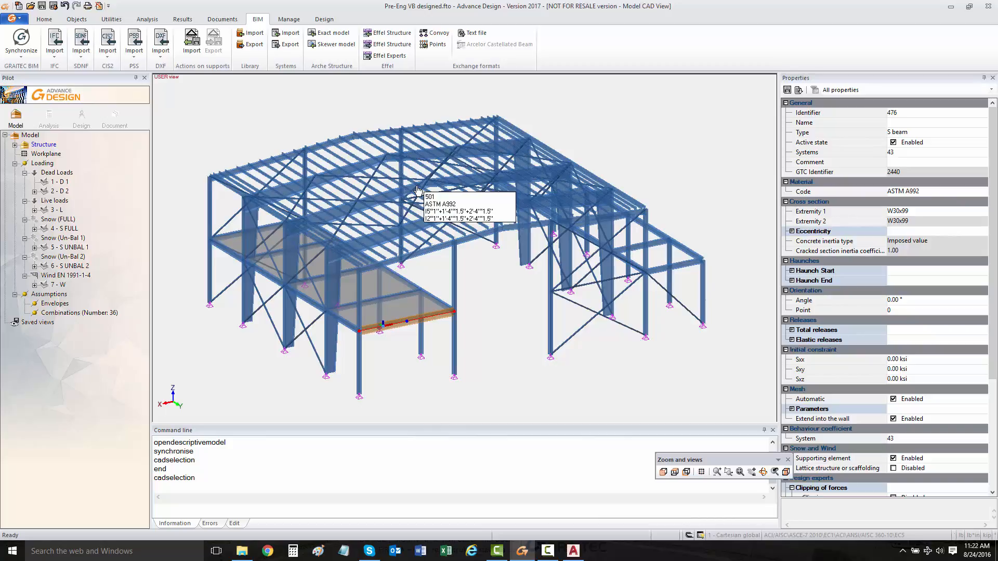
key("Escape")
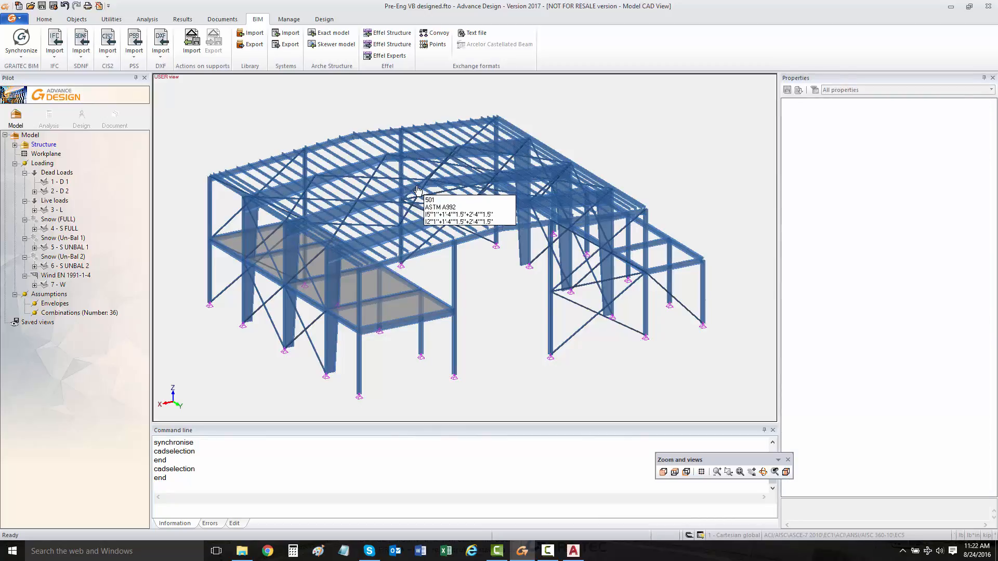